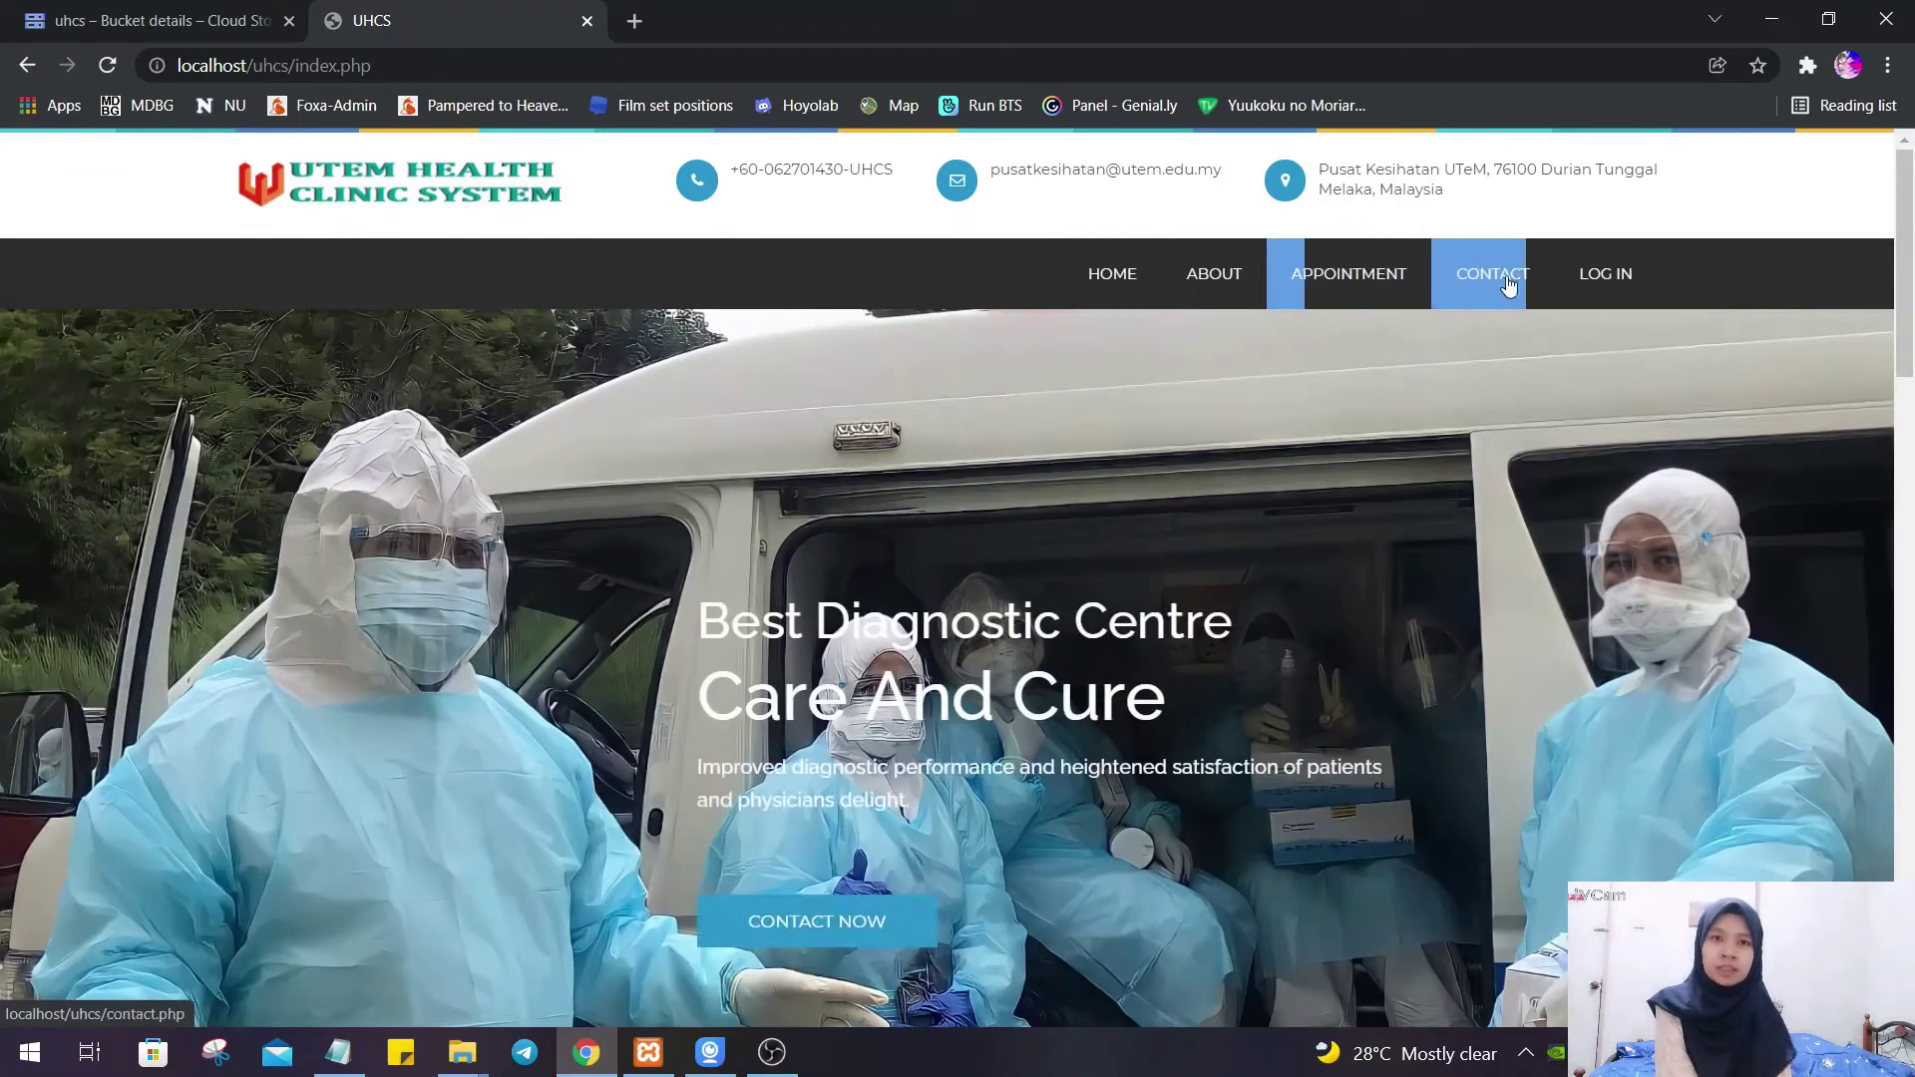
- Go from the home page to the APPOINTMENT page in the top navigation bar
mouse_move(1592, 294)
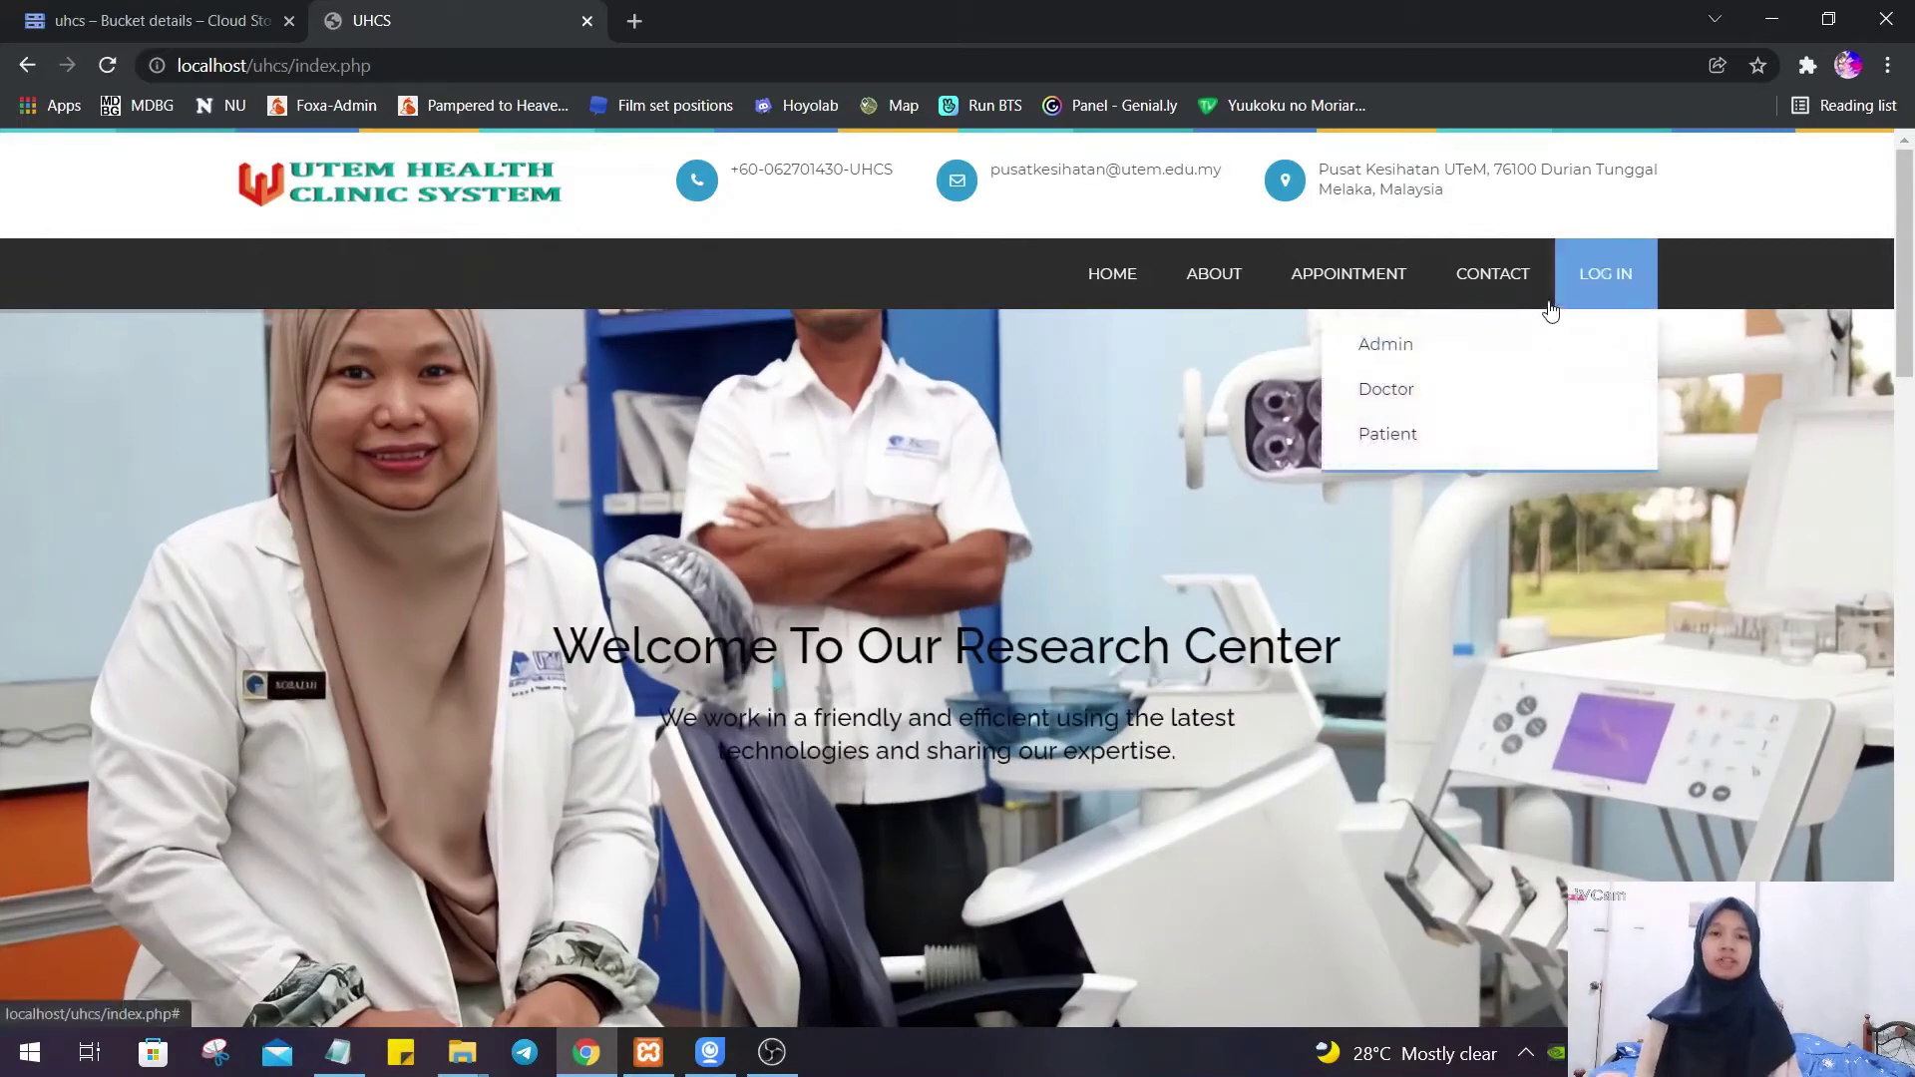
click(1371, 294)
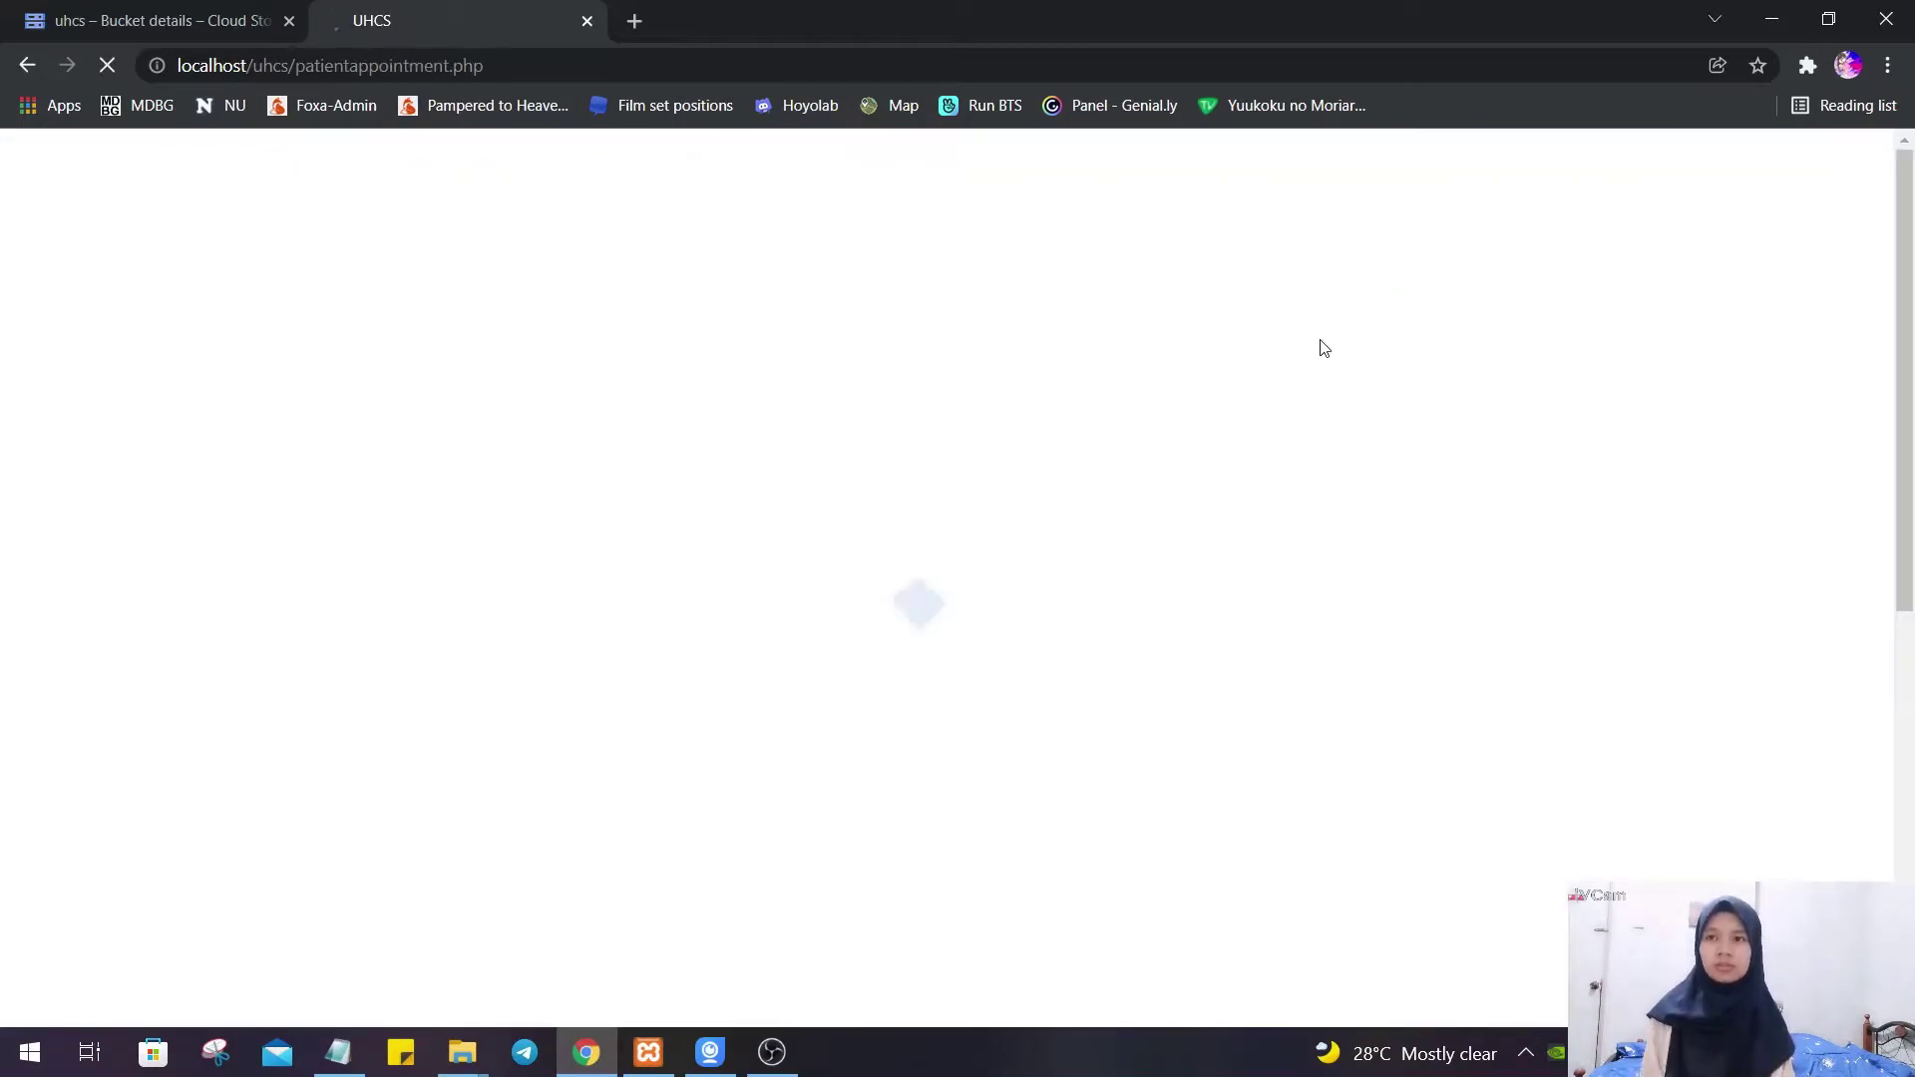
- Fill the patient's name, address, city and contact number from saved autofill suggestions
click(410, 517)
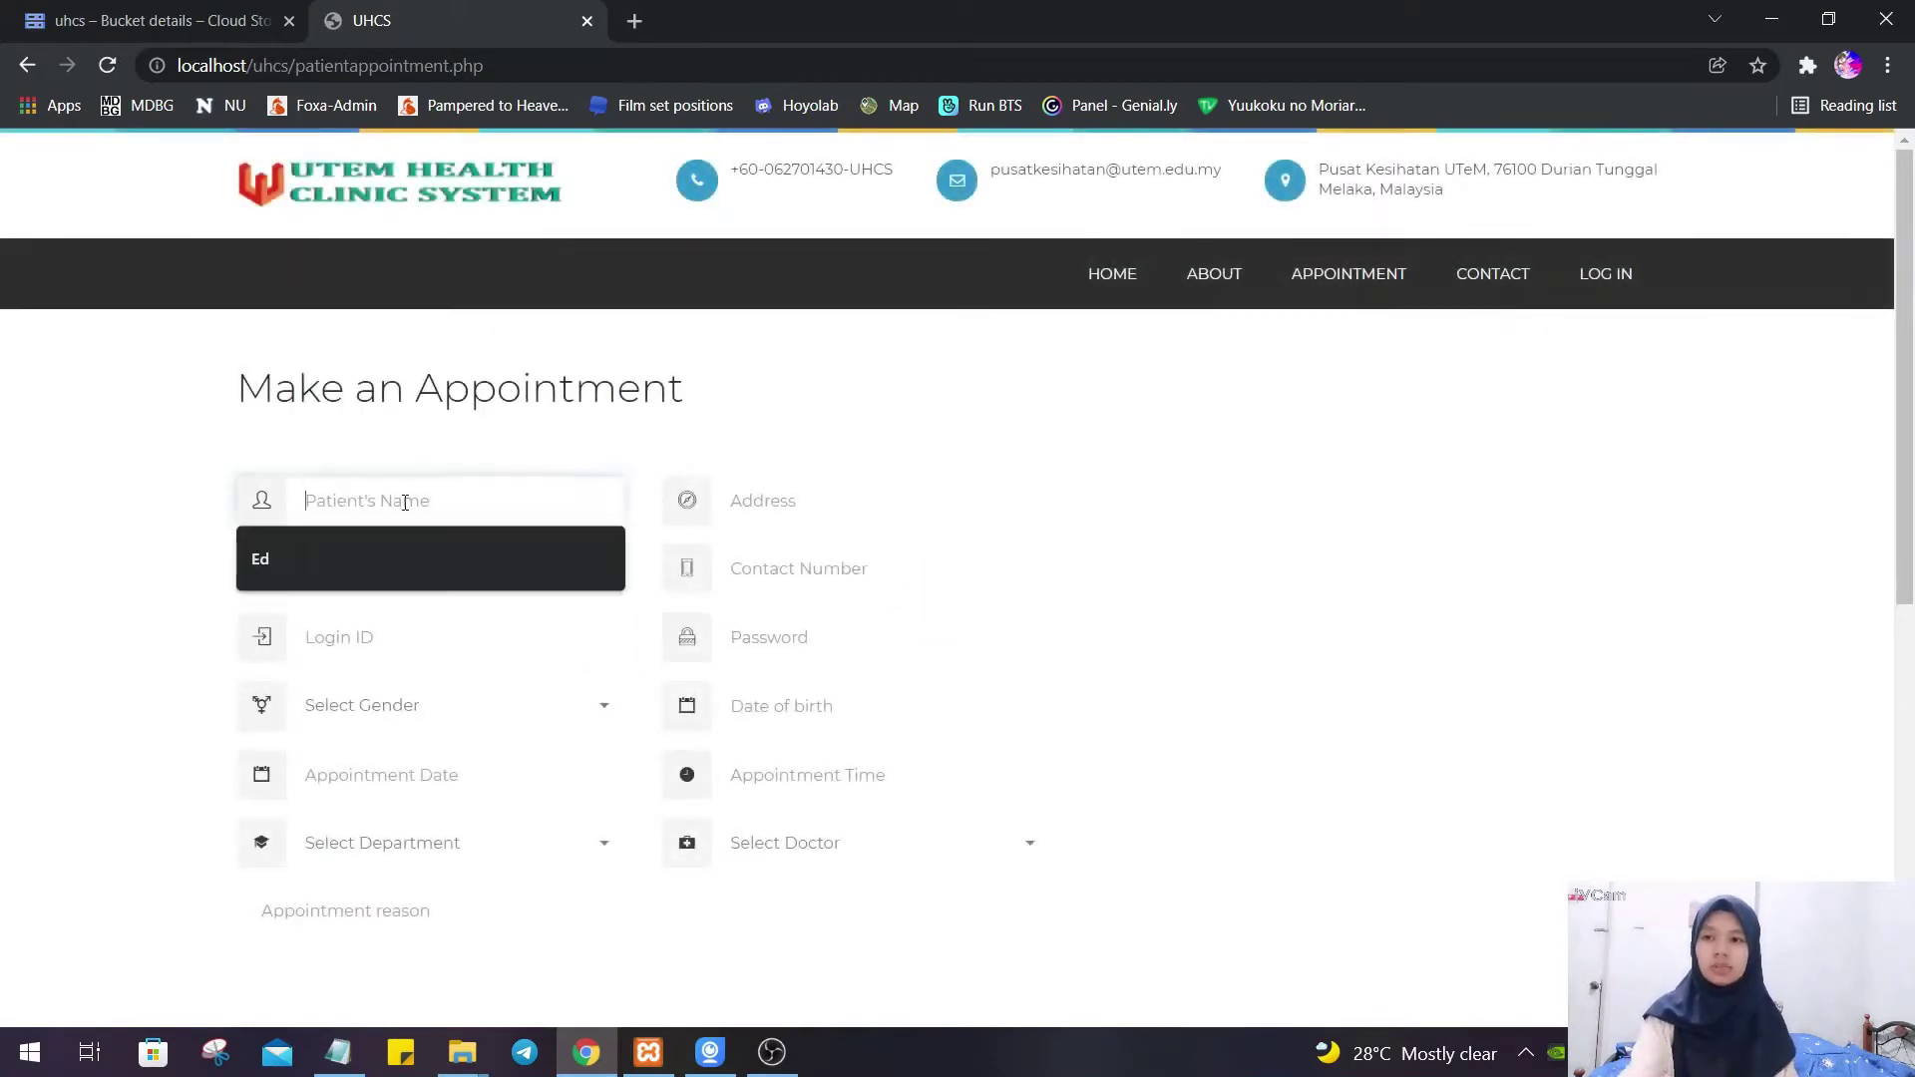
text(Ed)
click(776, 511)
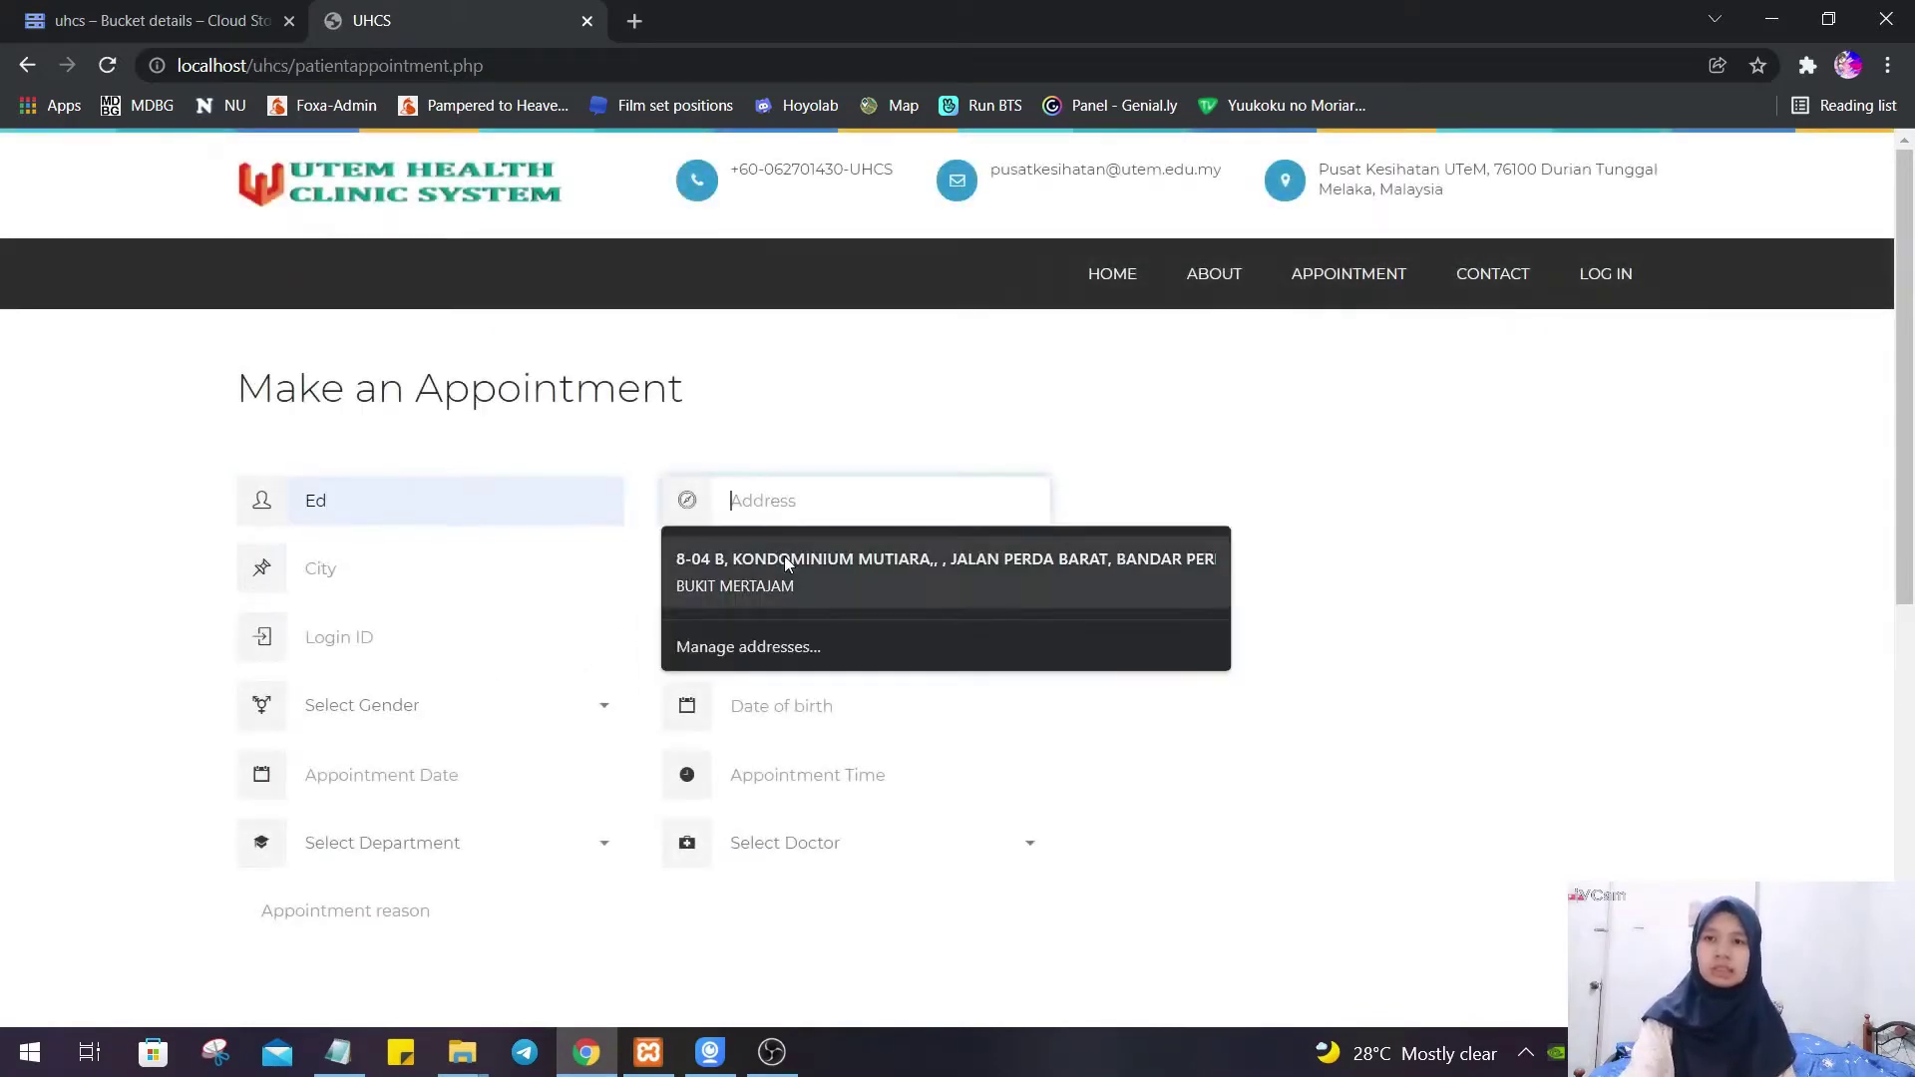
click(791, 557)
click(850, 577)
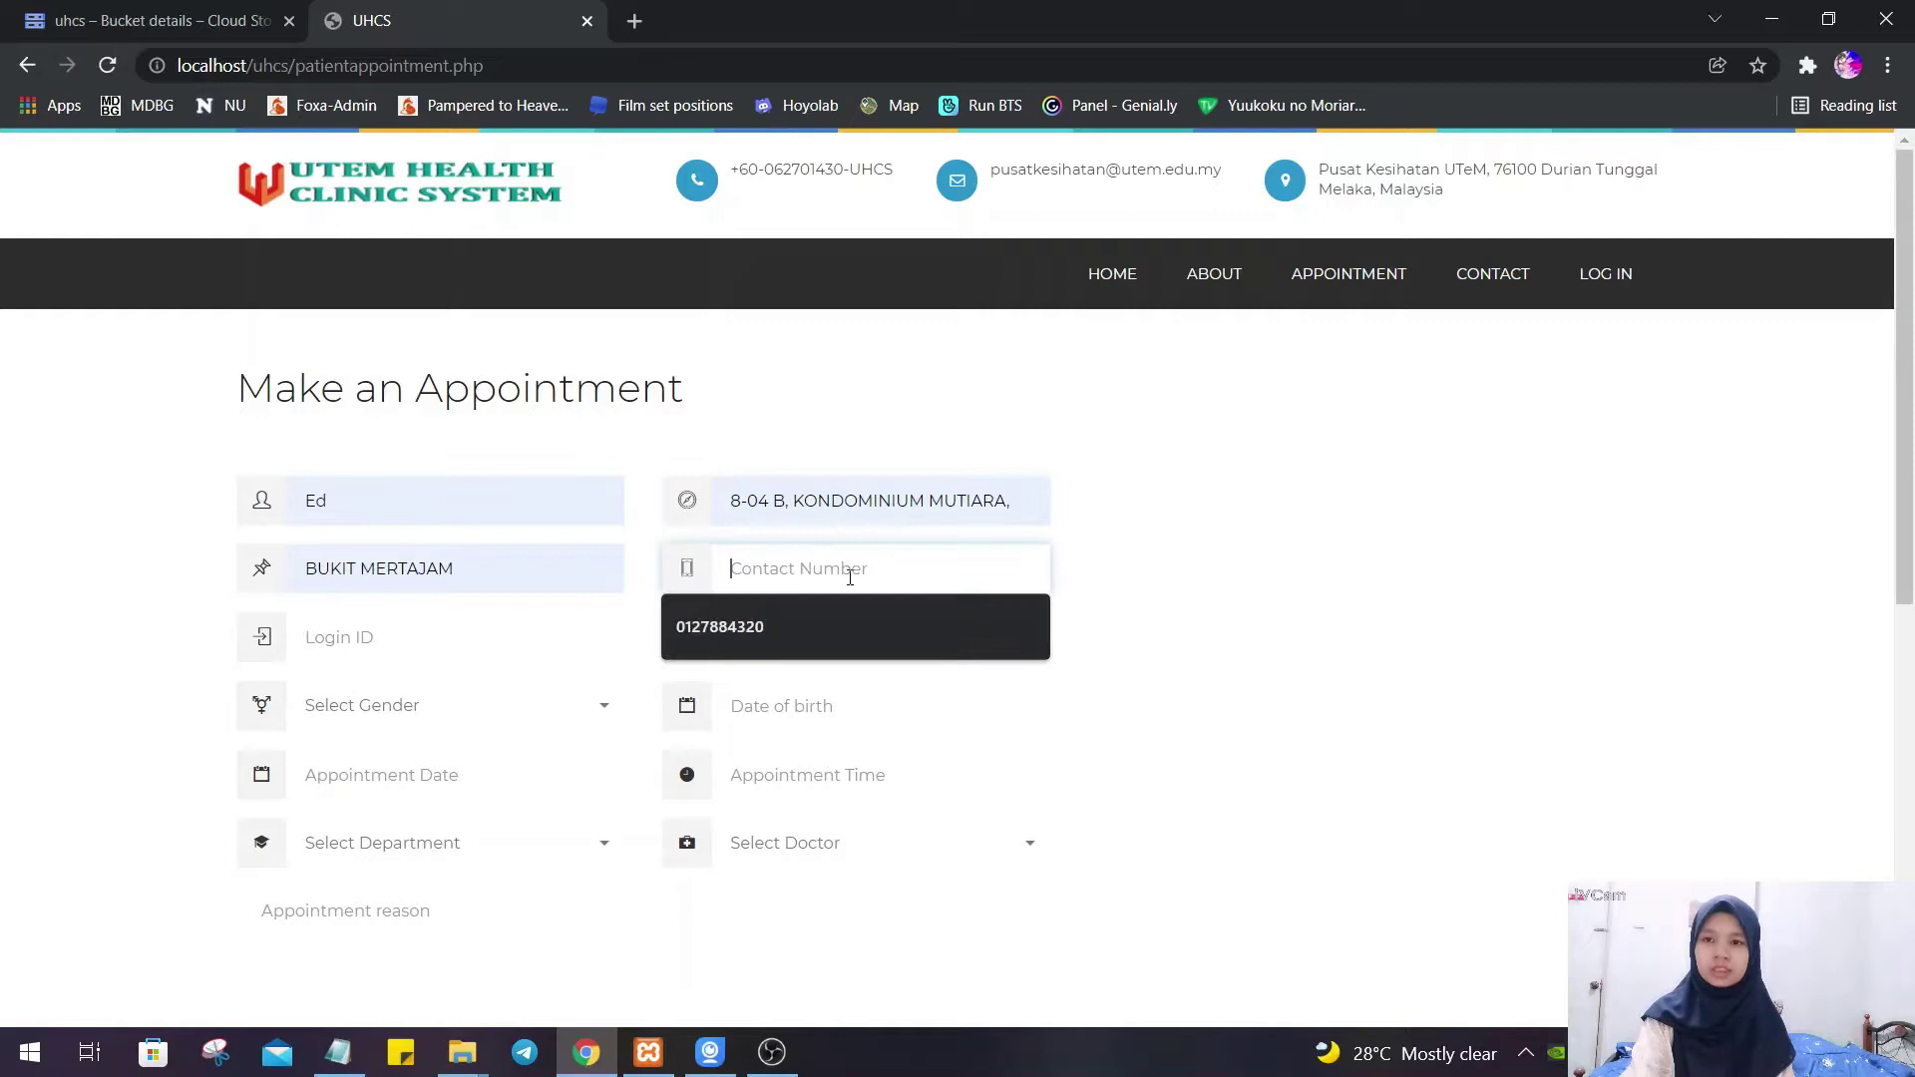
click(821, 628)
- Fill in the login ID, replacing the wrong autofilled value with the correct one
click(343, 642)
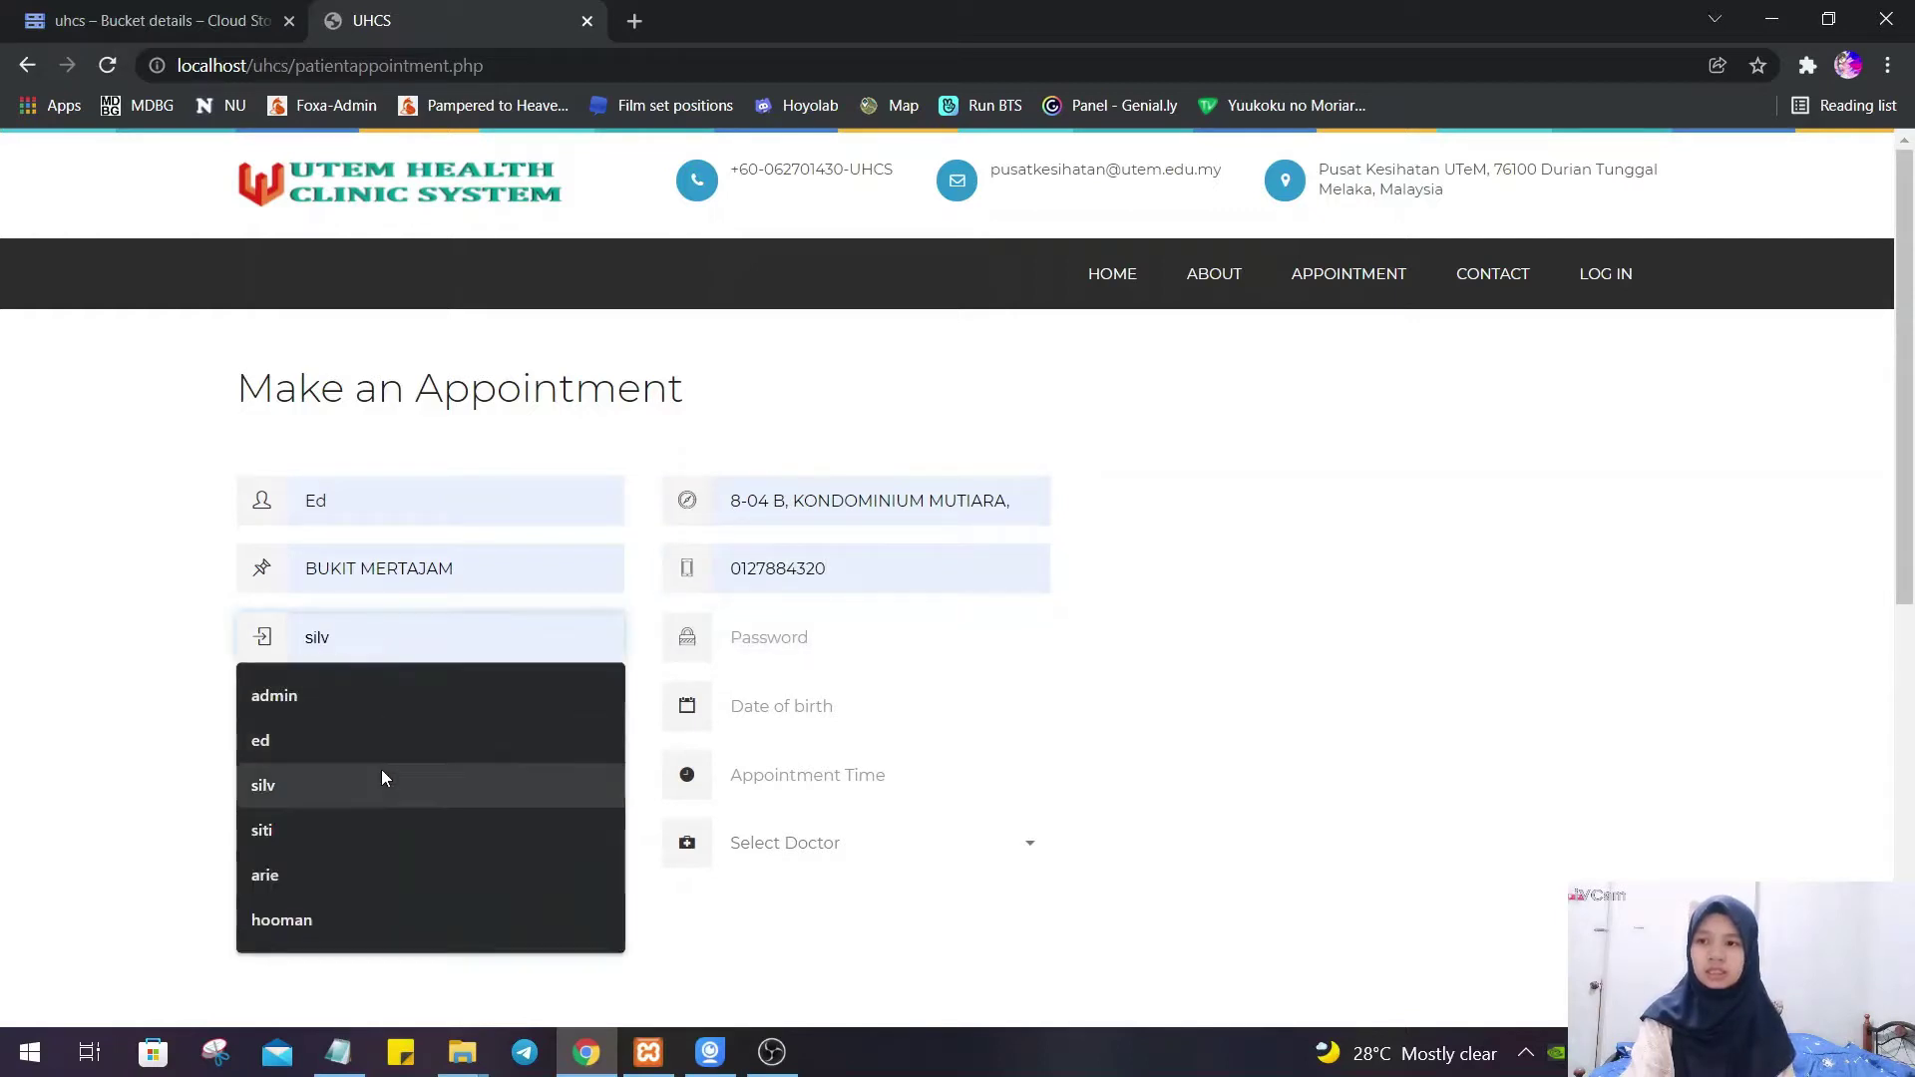
click(387, 704)
click(404, 650)
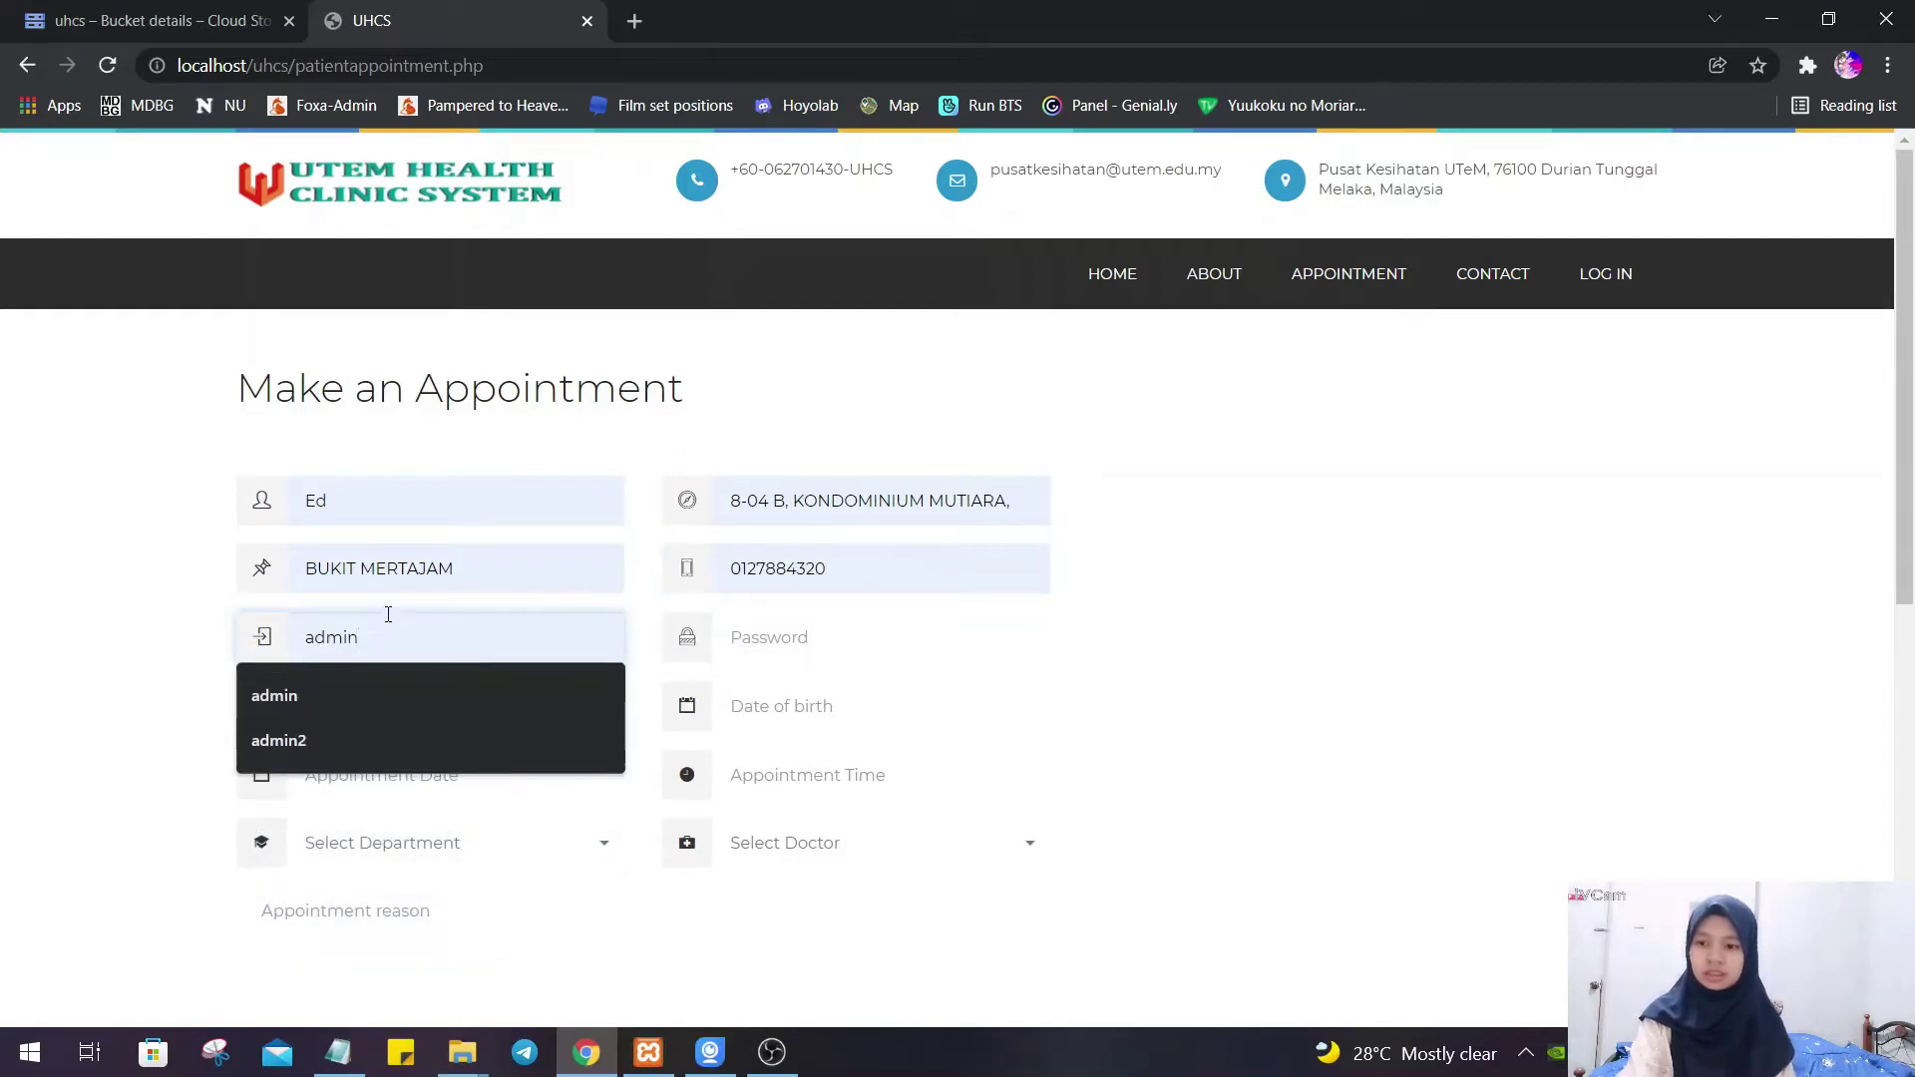
text(ed)
drag(400, 638, 237, 639)
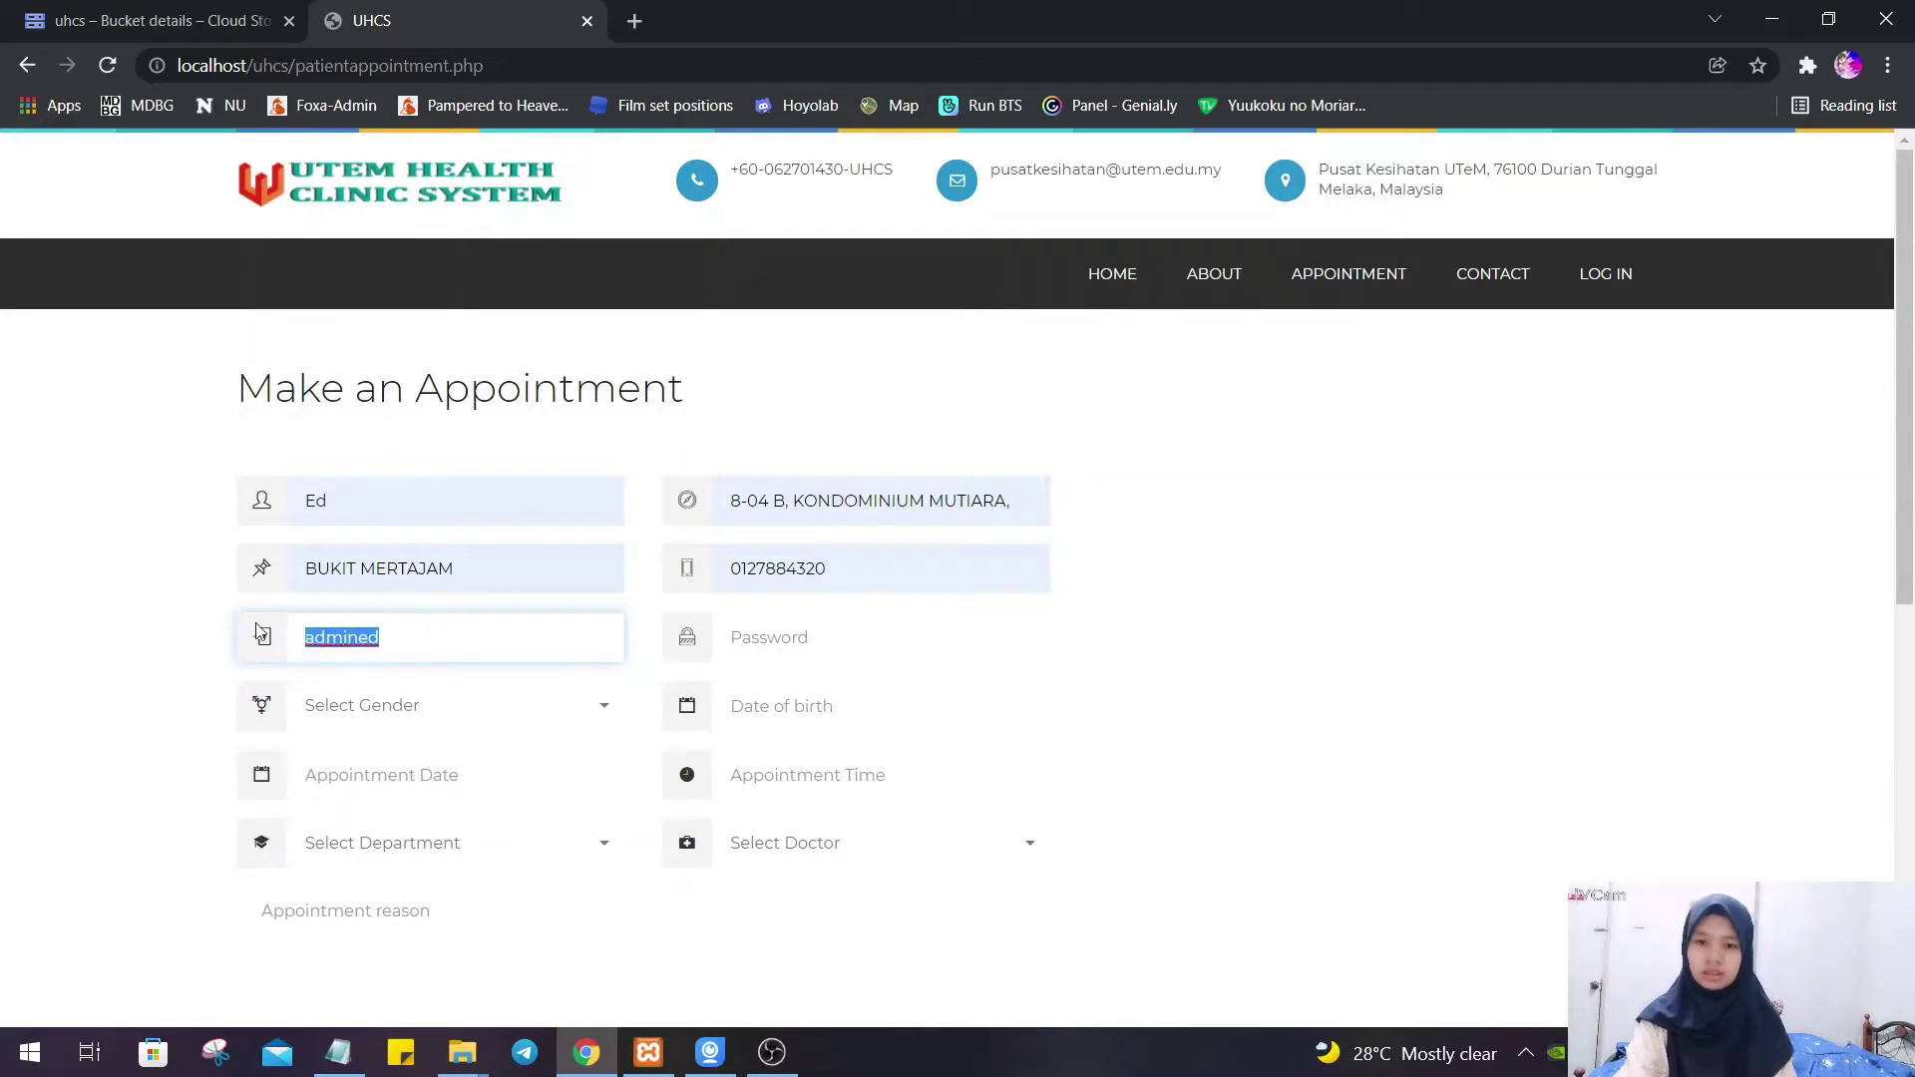
key(BackSpace)
text(ed)
click(900, 643)
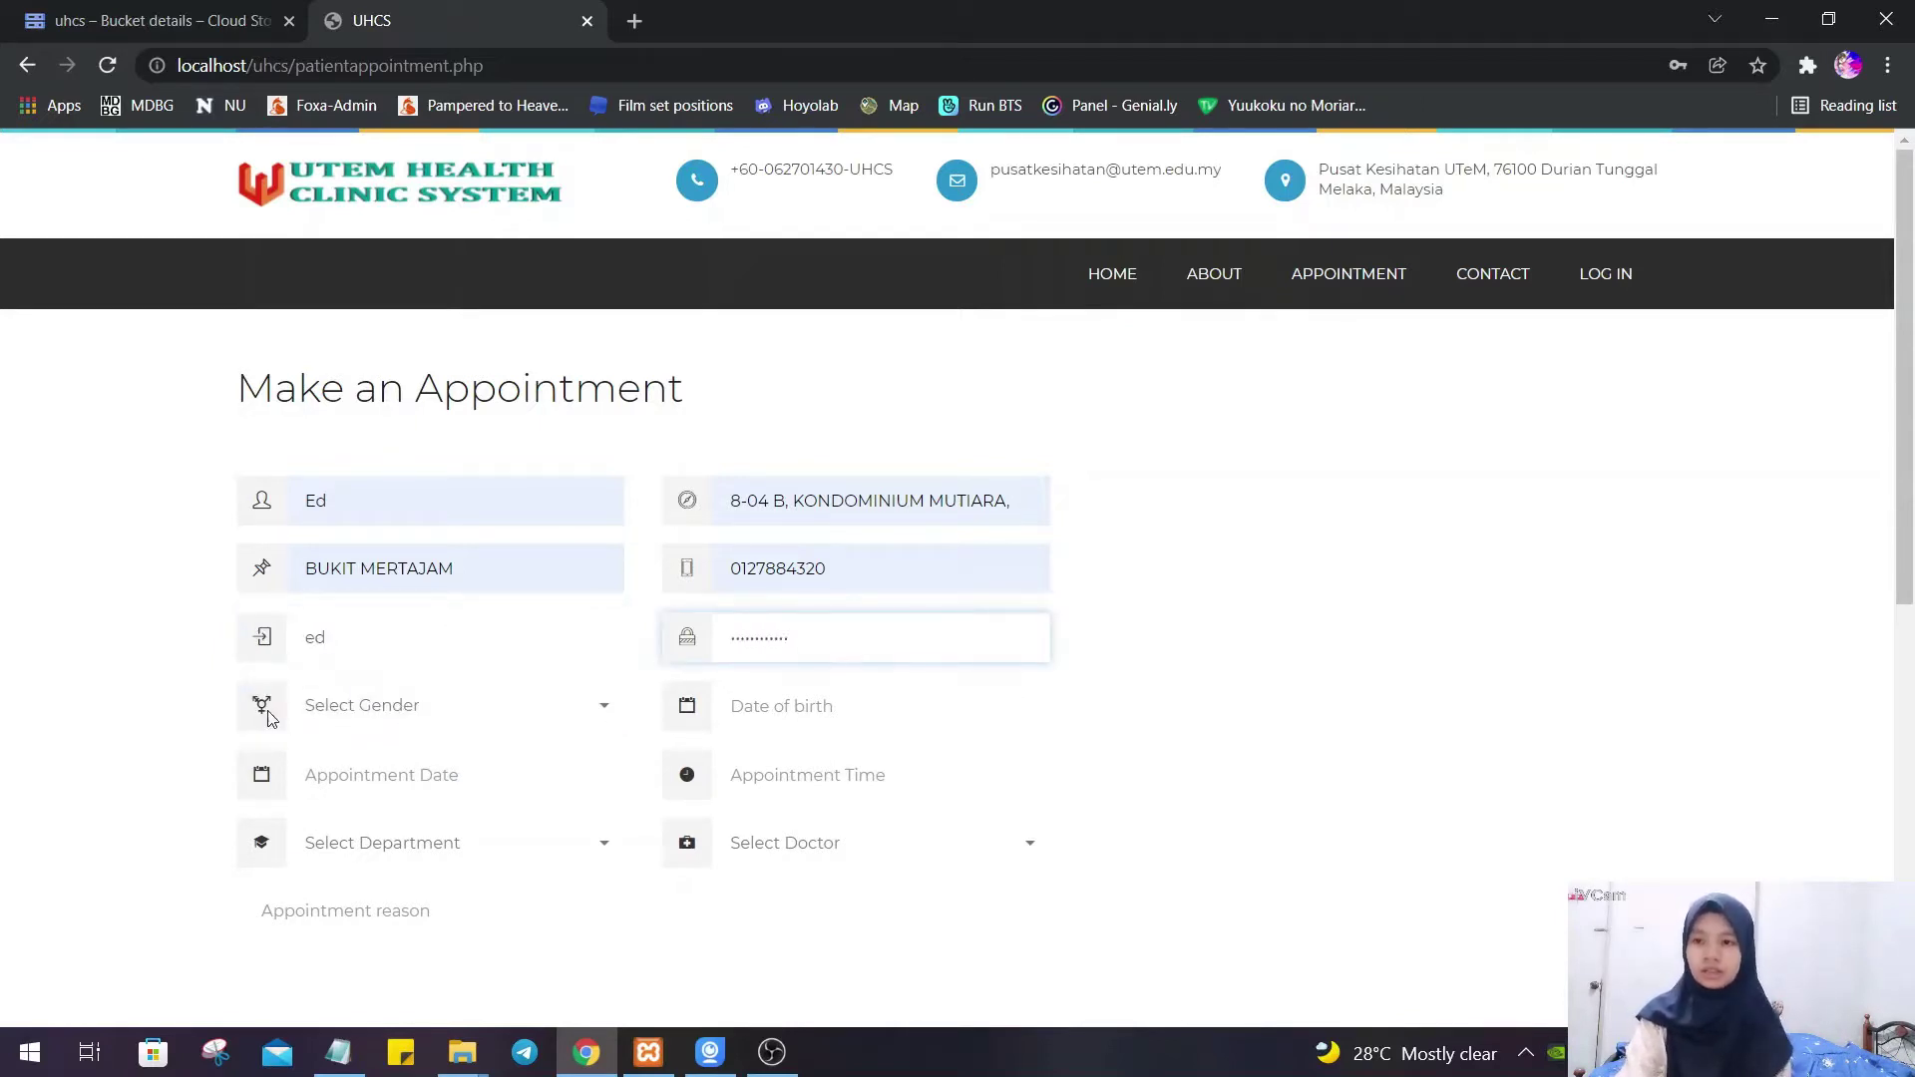
- Set gender to Female and date of birth to 05/01/2009
click(436, 709)
click(398, 838)
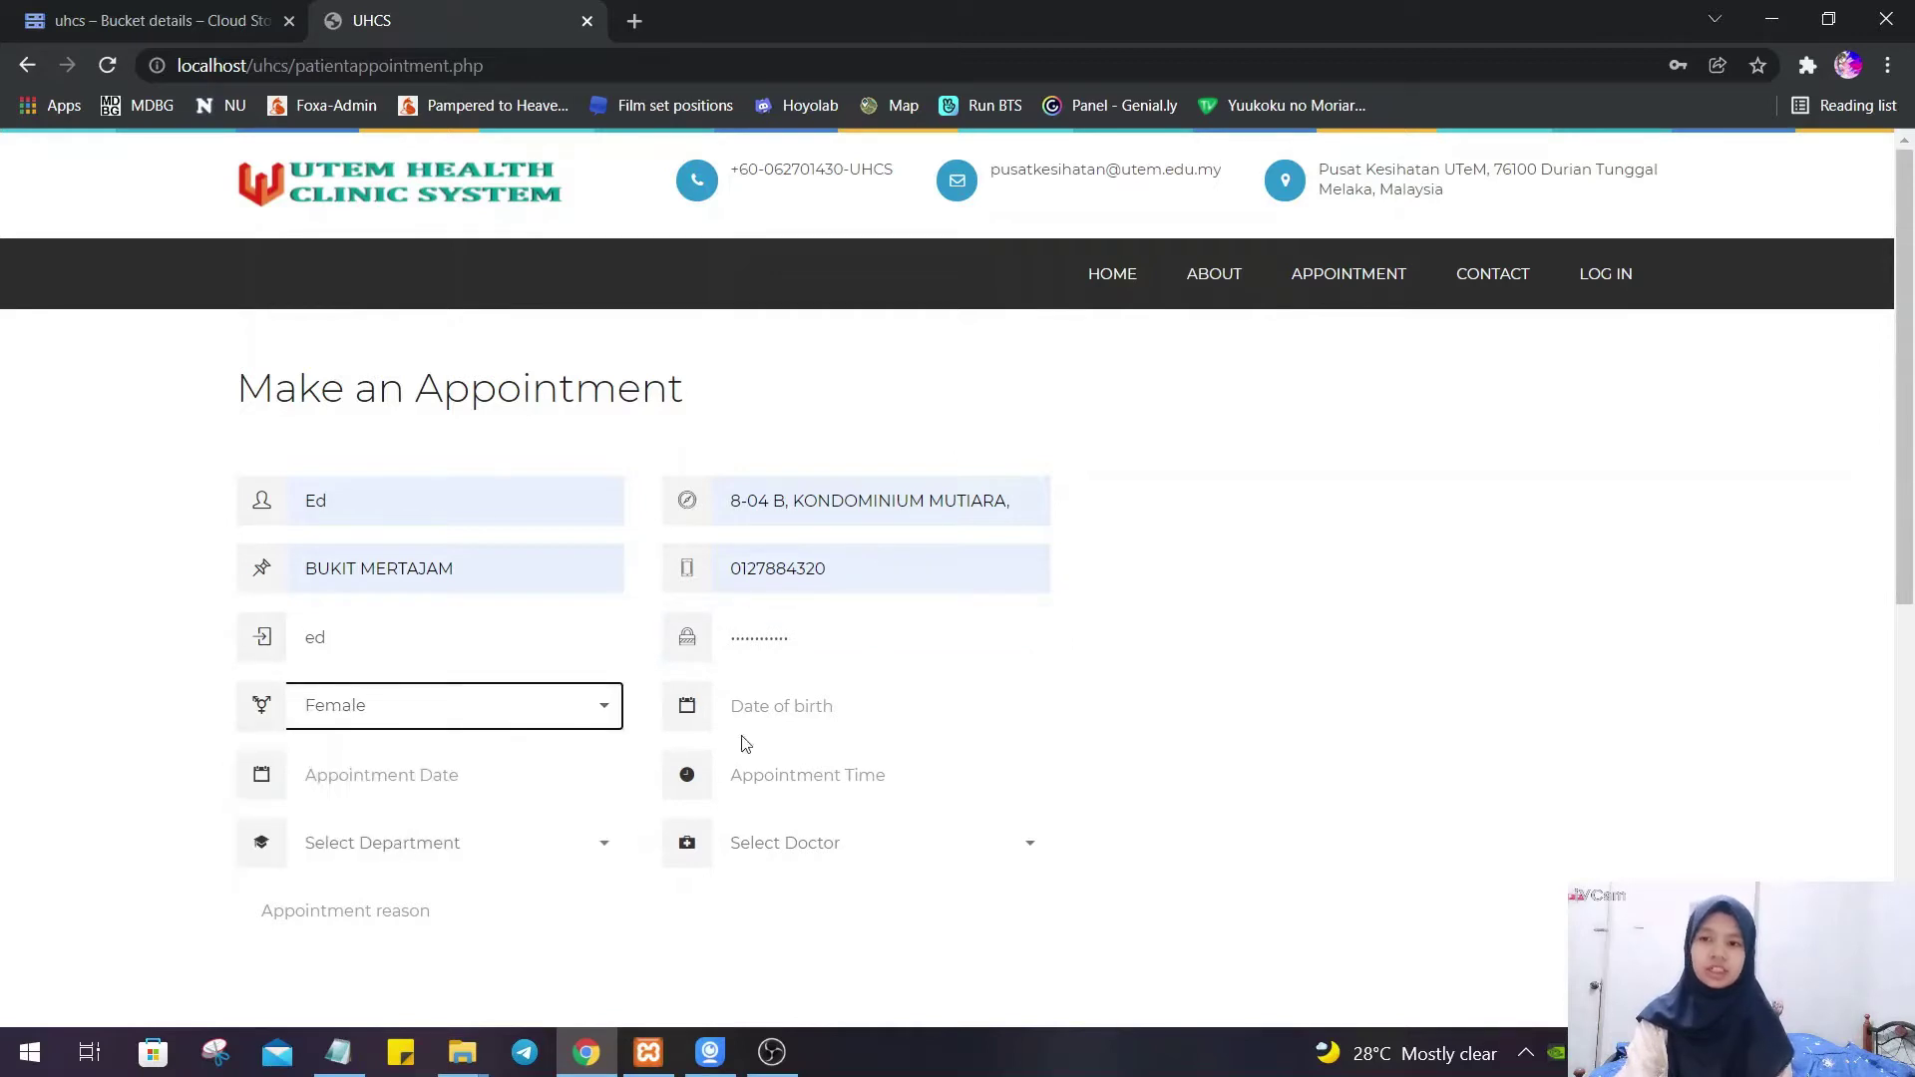
click(778, 710)
click(1022, 707)
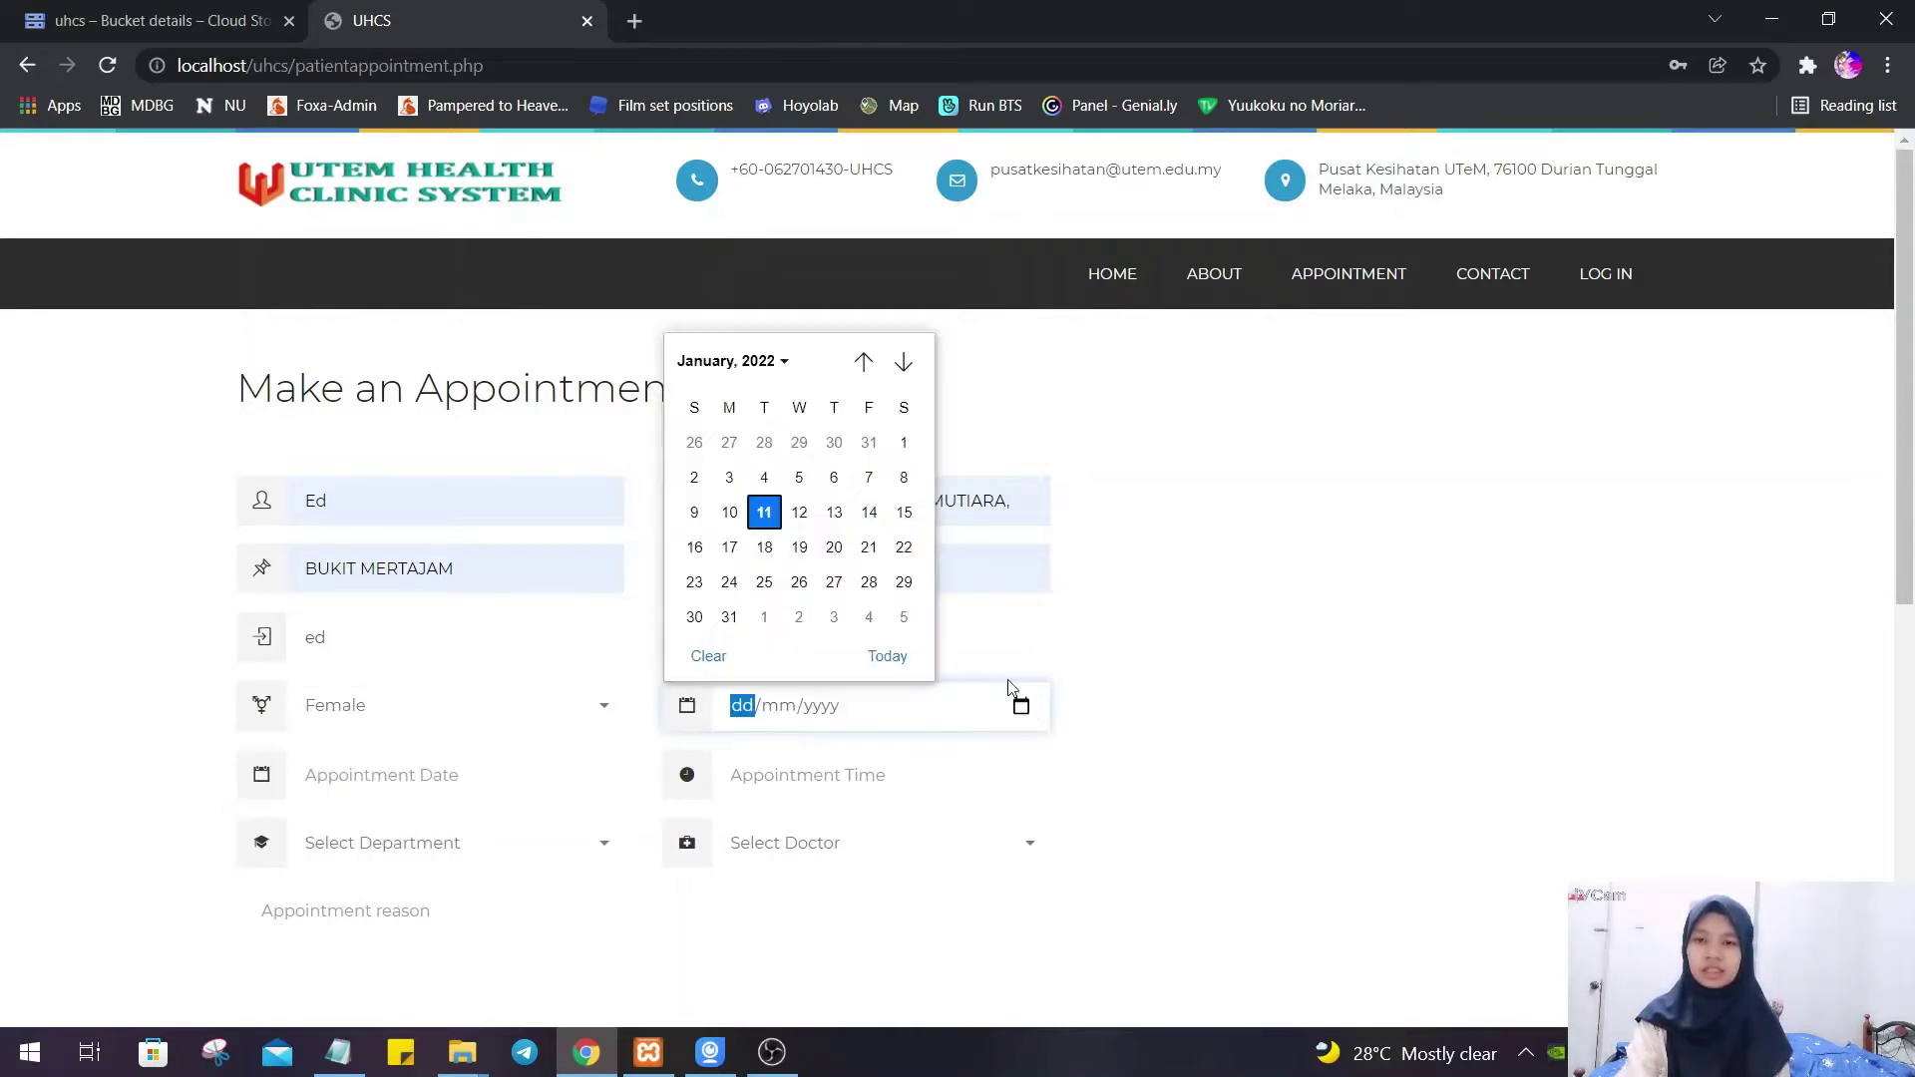
click(779, 365)
scroll(763, 454, up, 5)
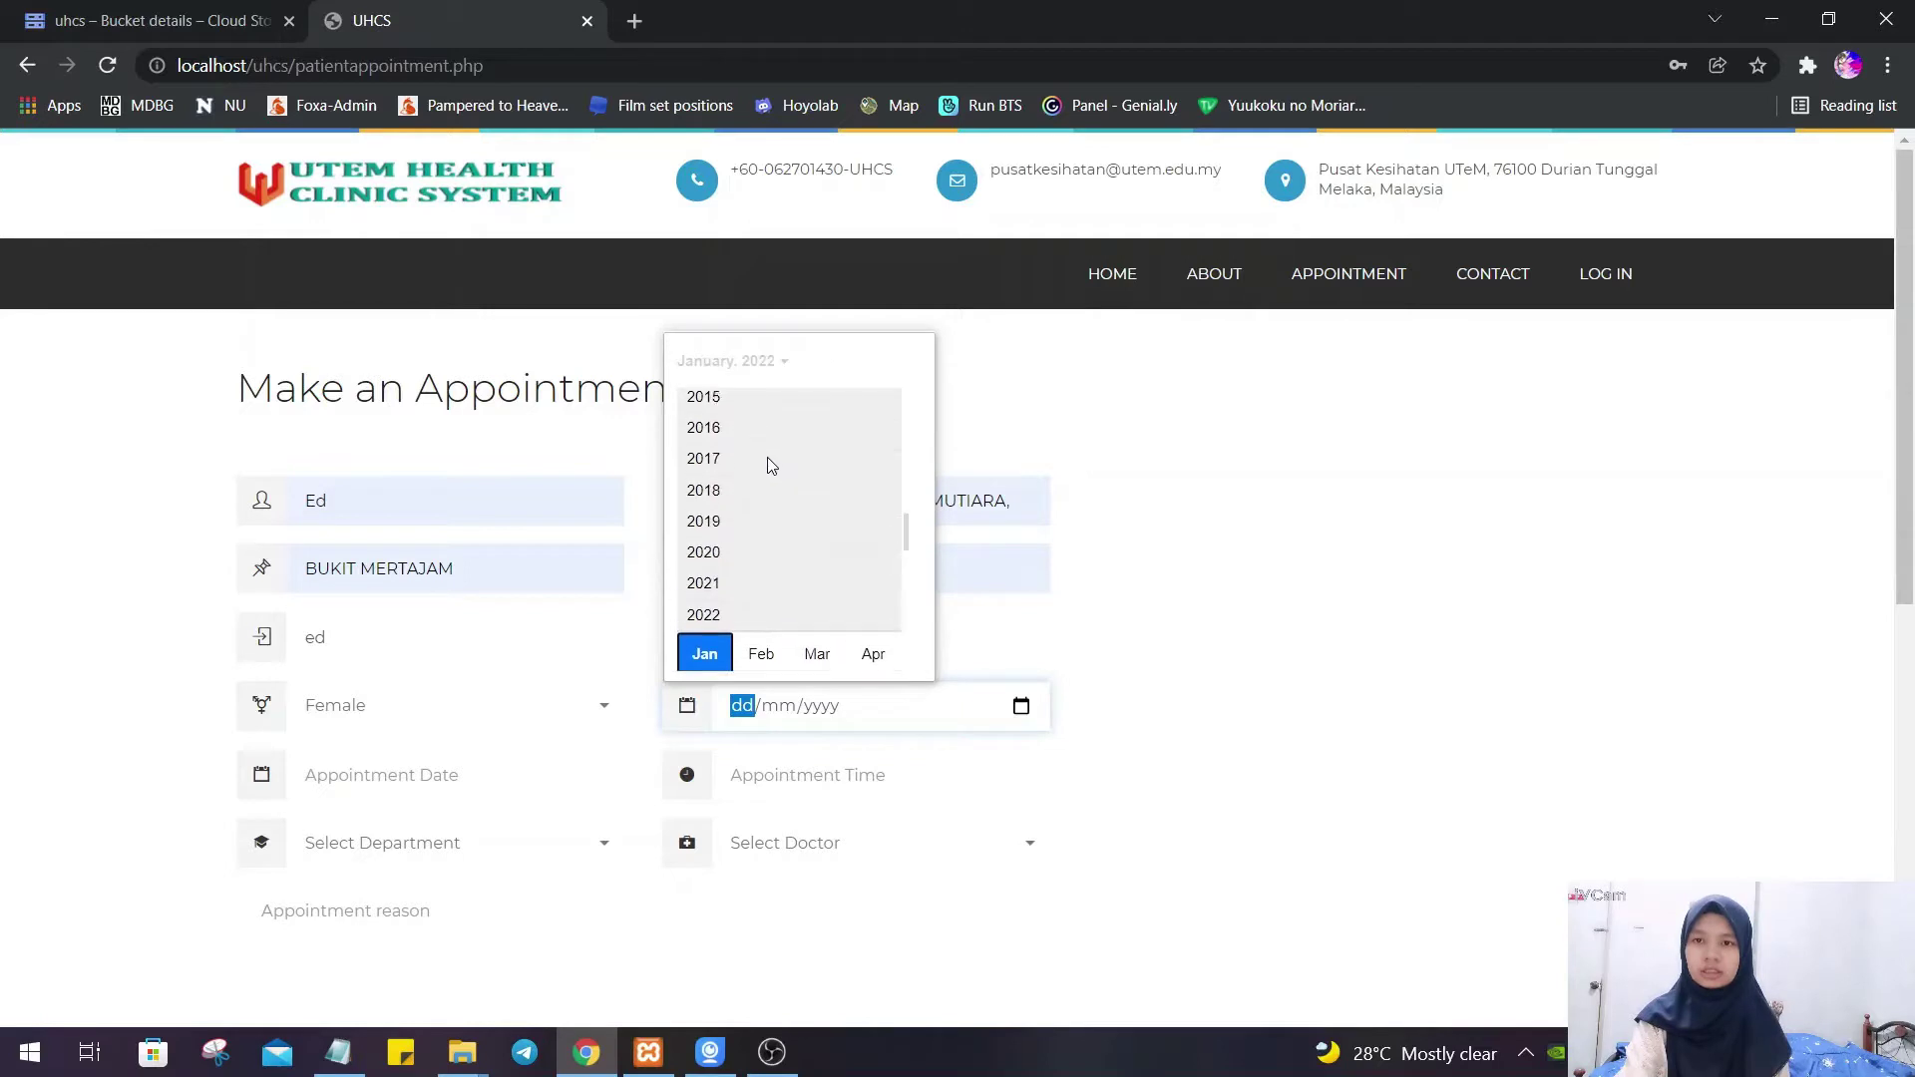
scroll(740, 425, up, 2)
click(709, 427)
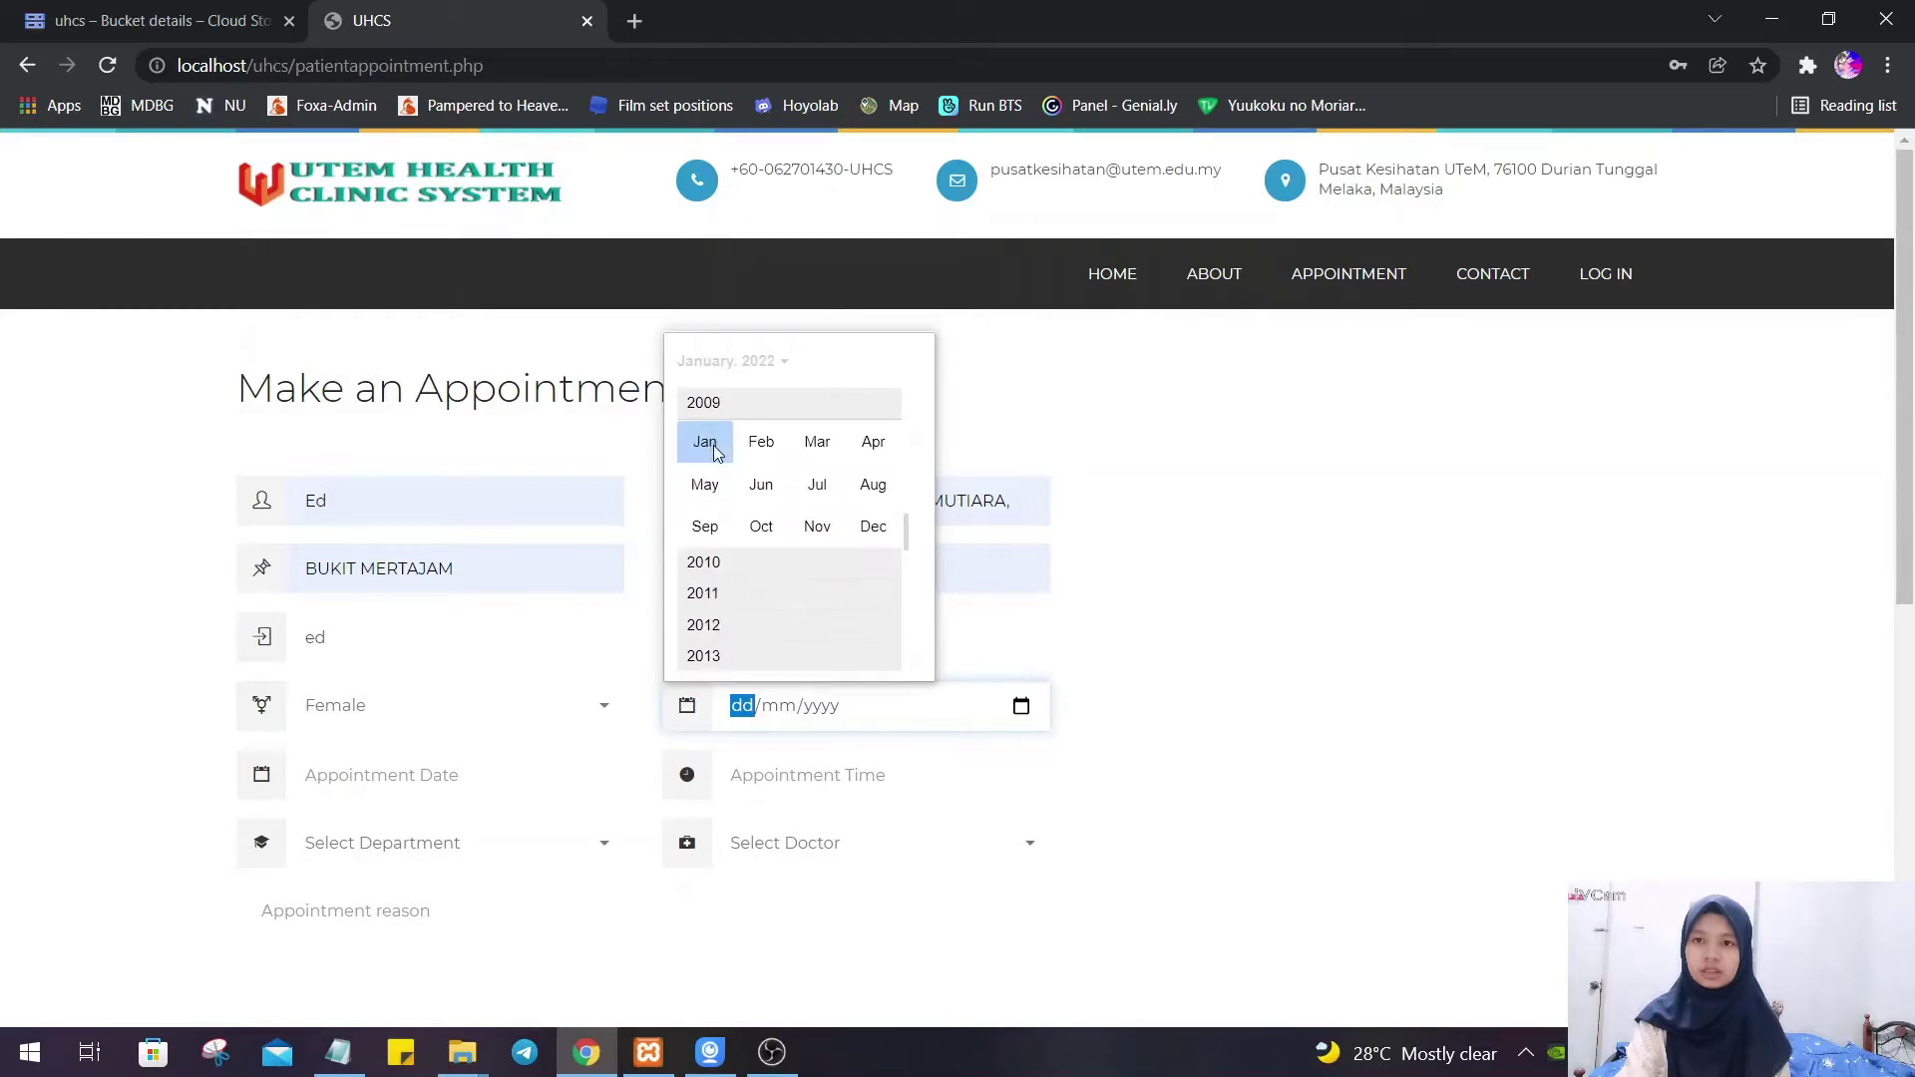
click(705, 440)
click(728, 476)
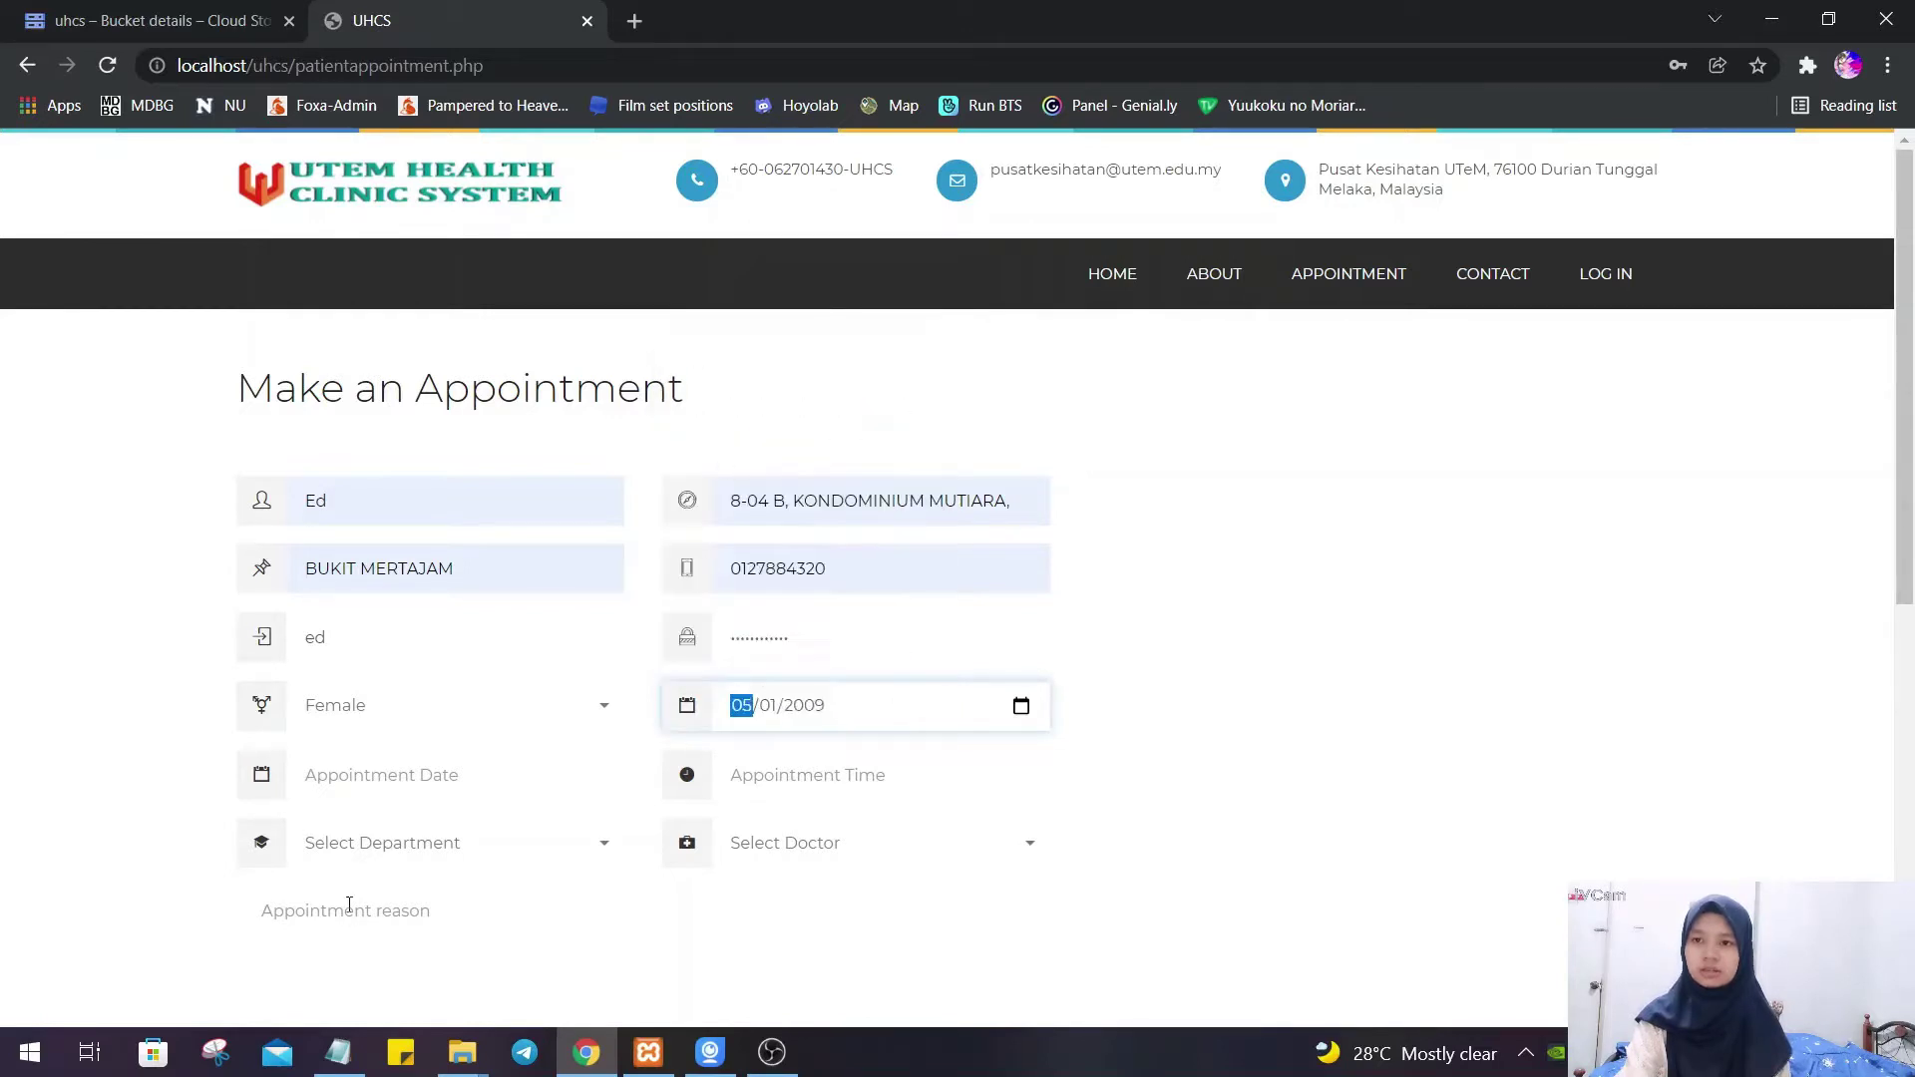
- Set the appointment date to 12/01/2022 and time to 01:25 PM
click(423, 771)
click(596, 776)
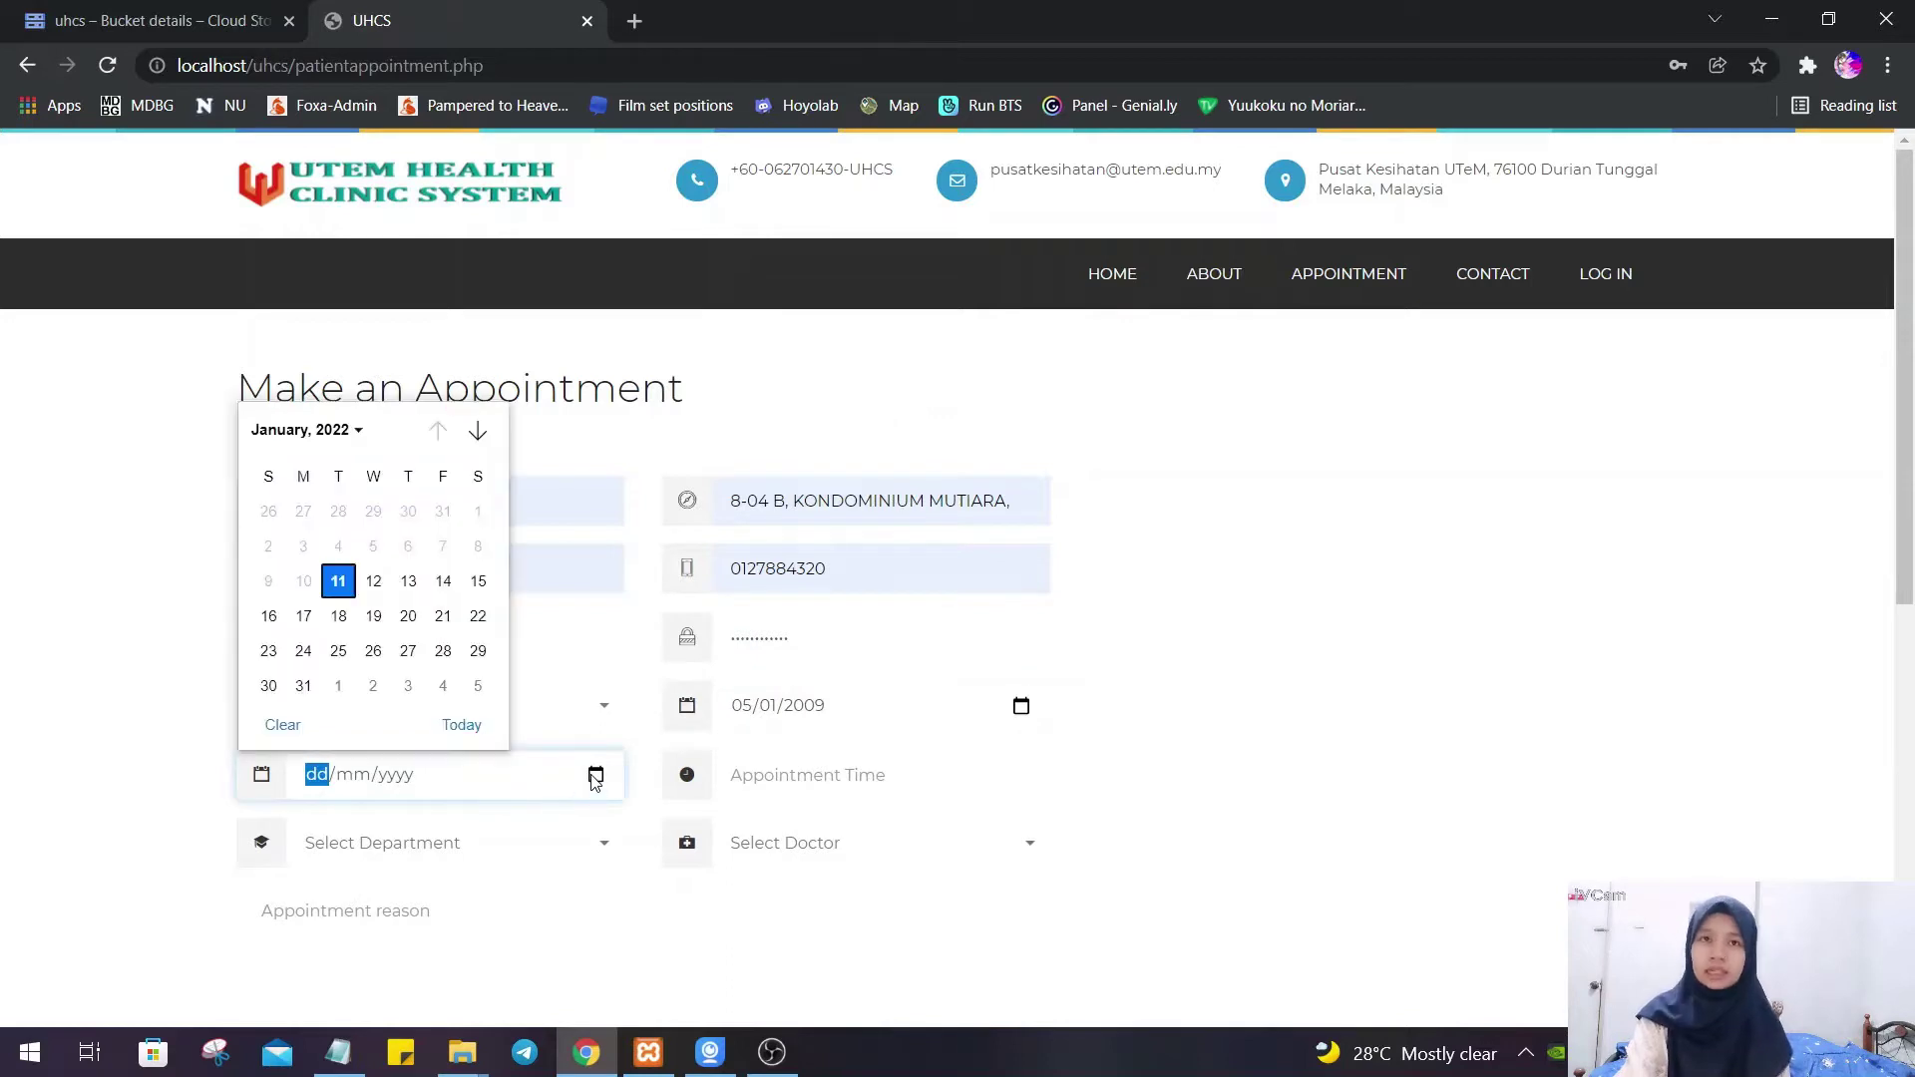
click(373, 581)
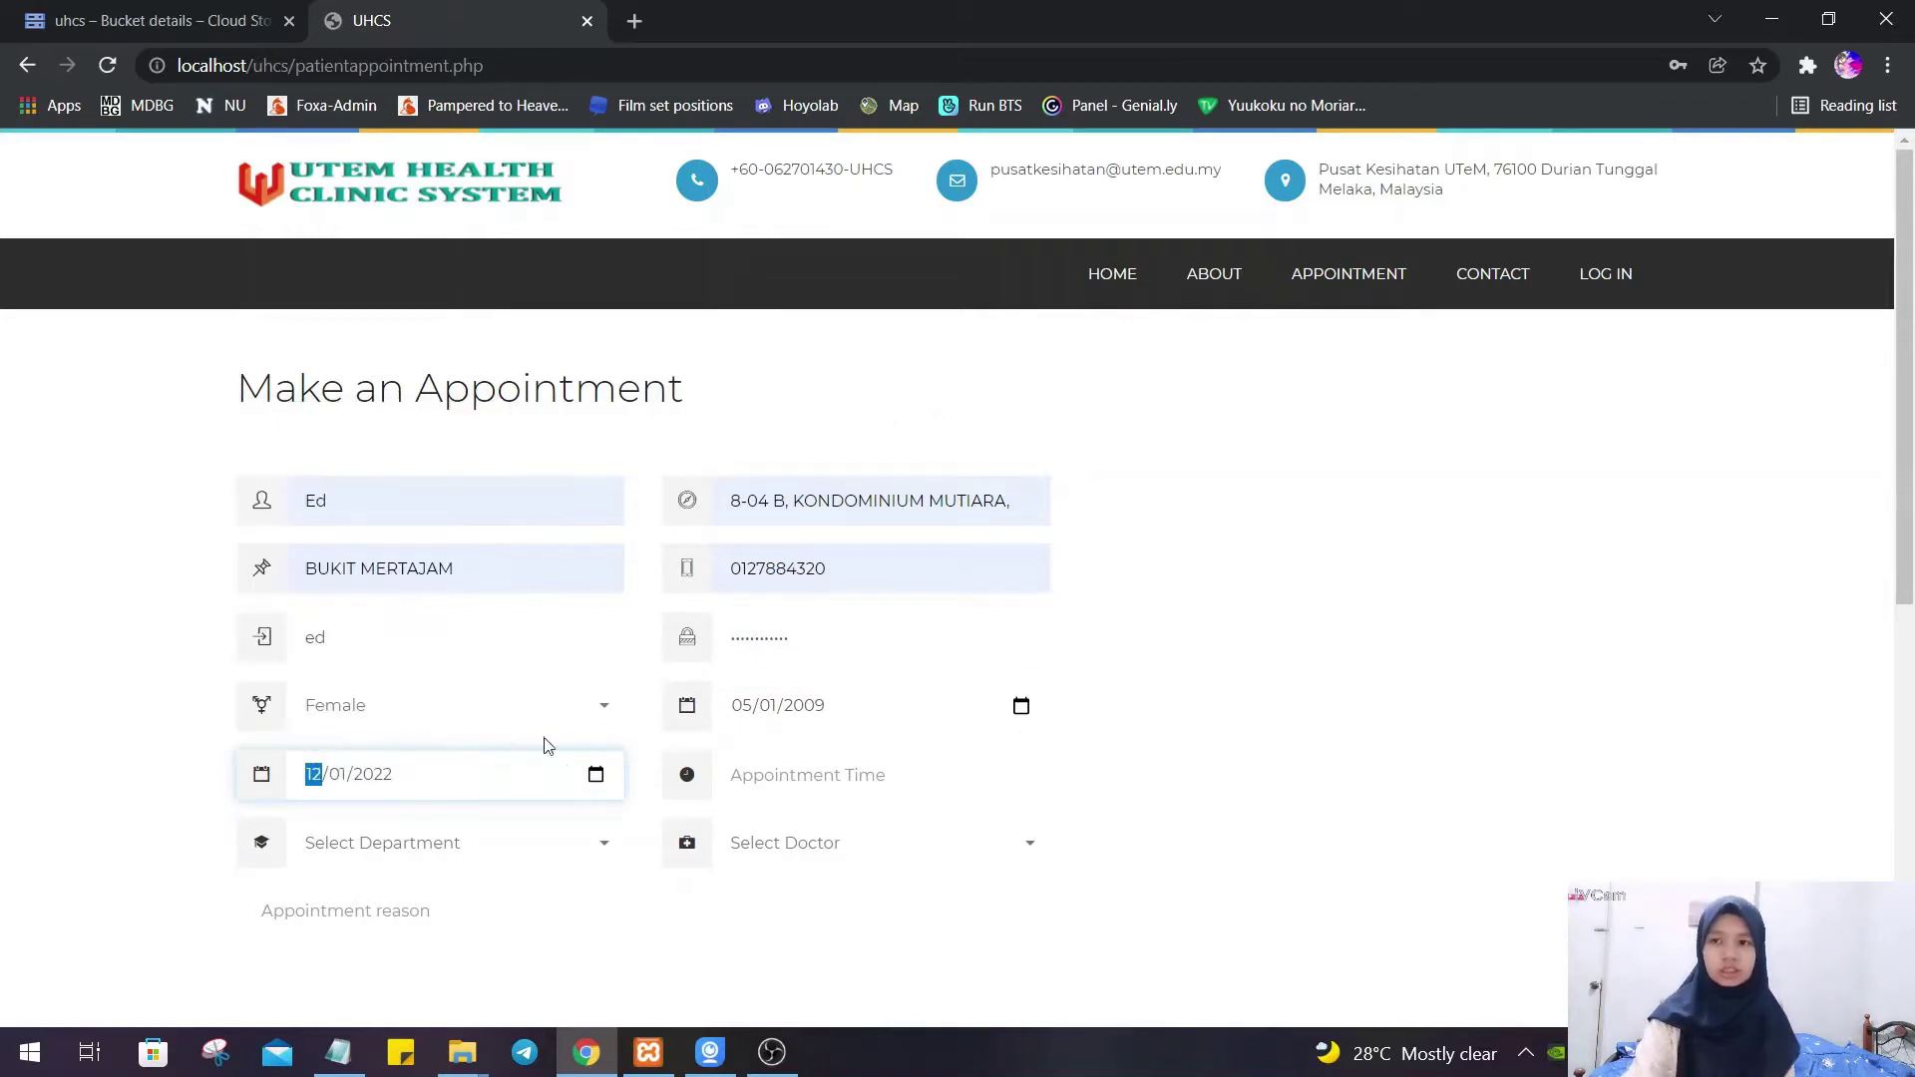
click(908, 781)
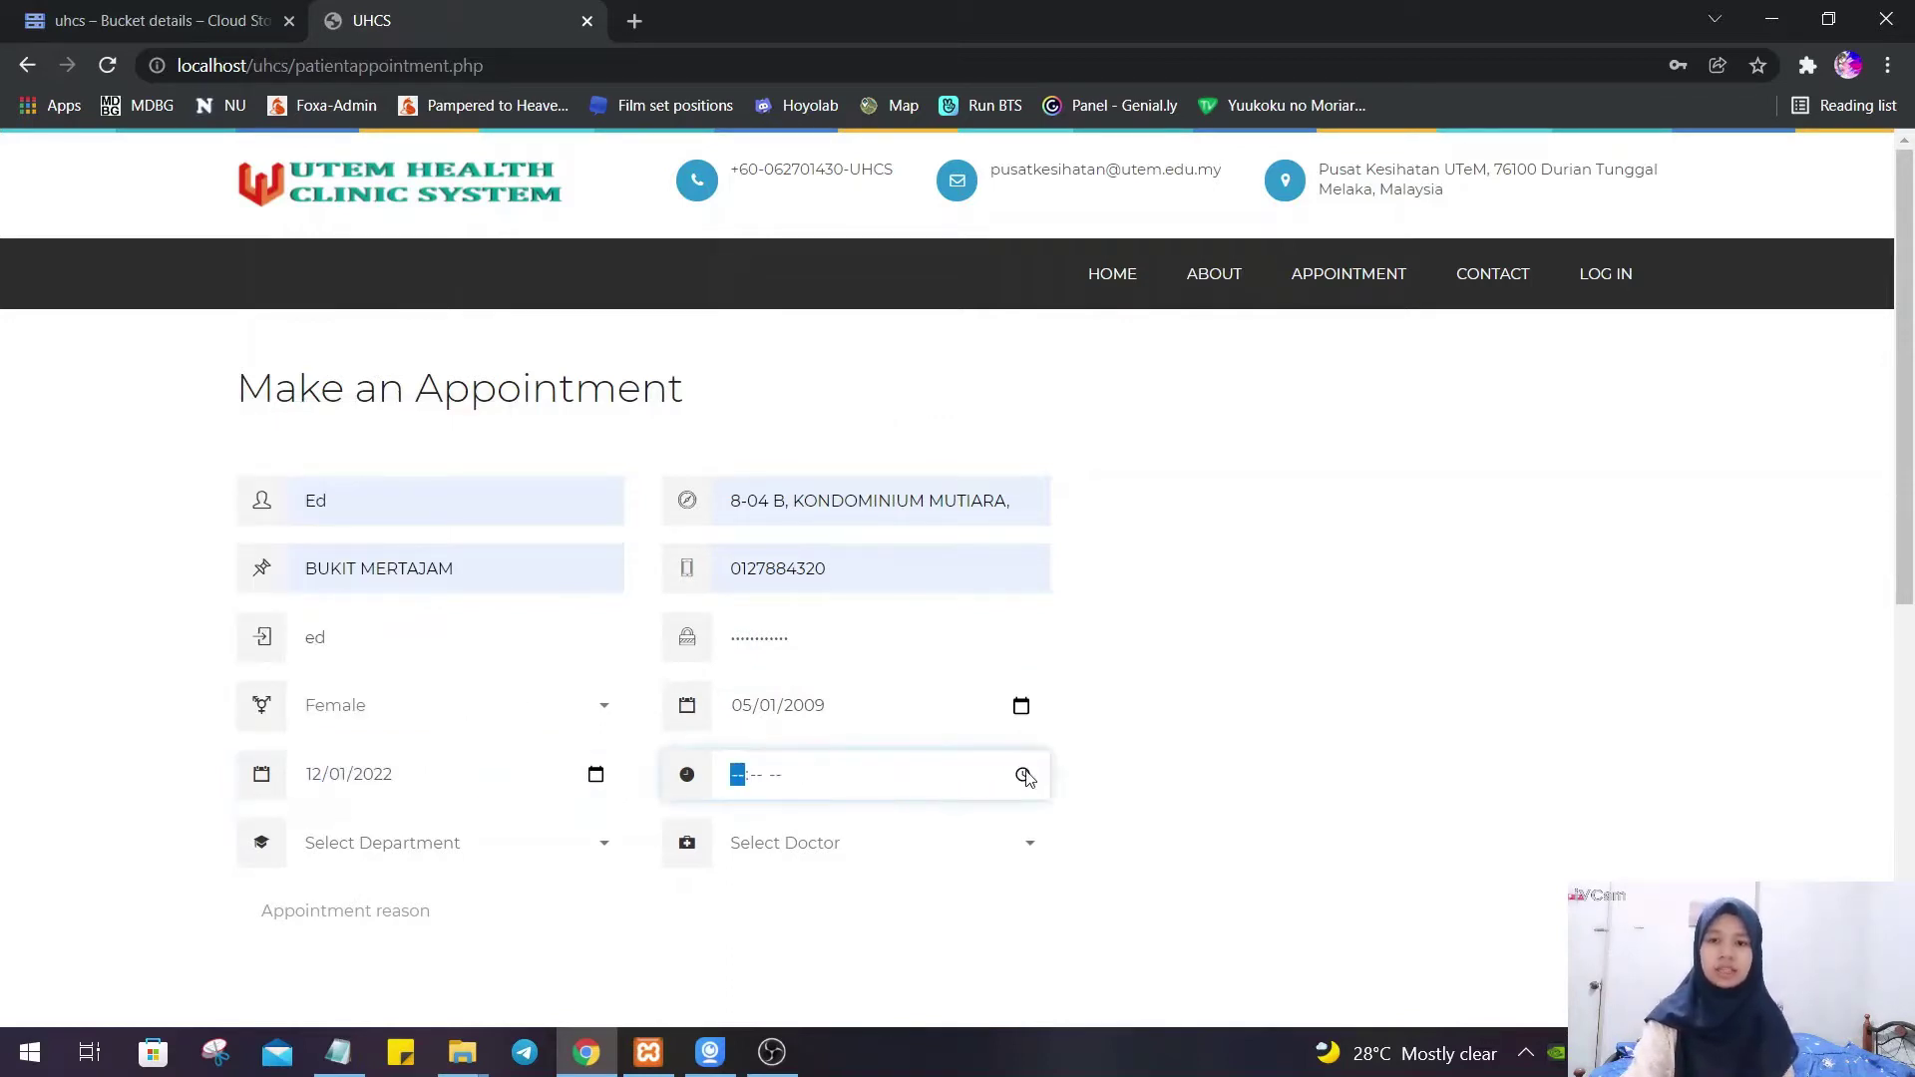
click(1023, 776)
click(701, 634)
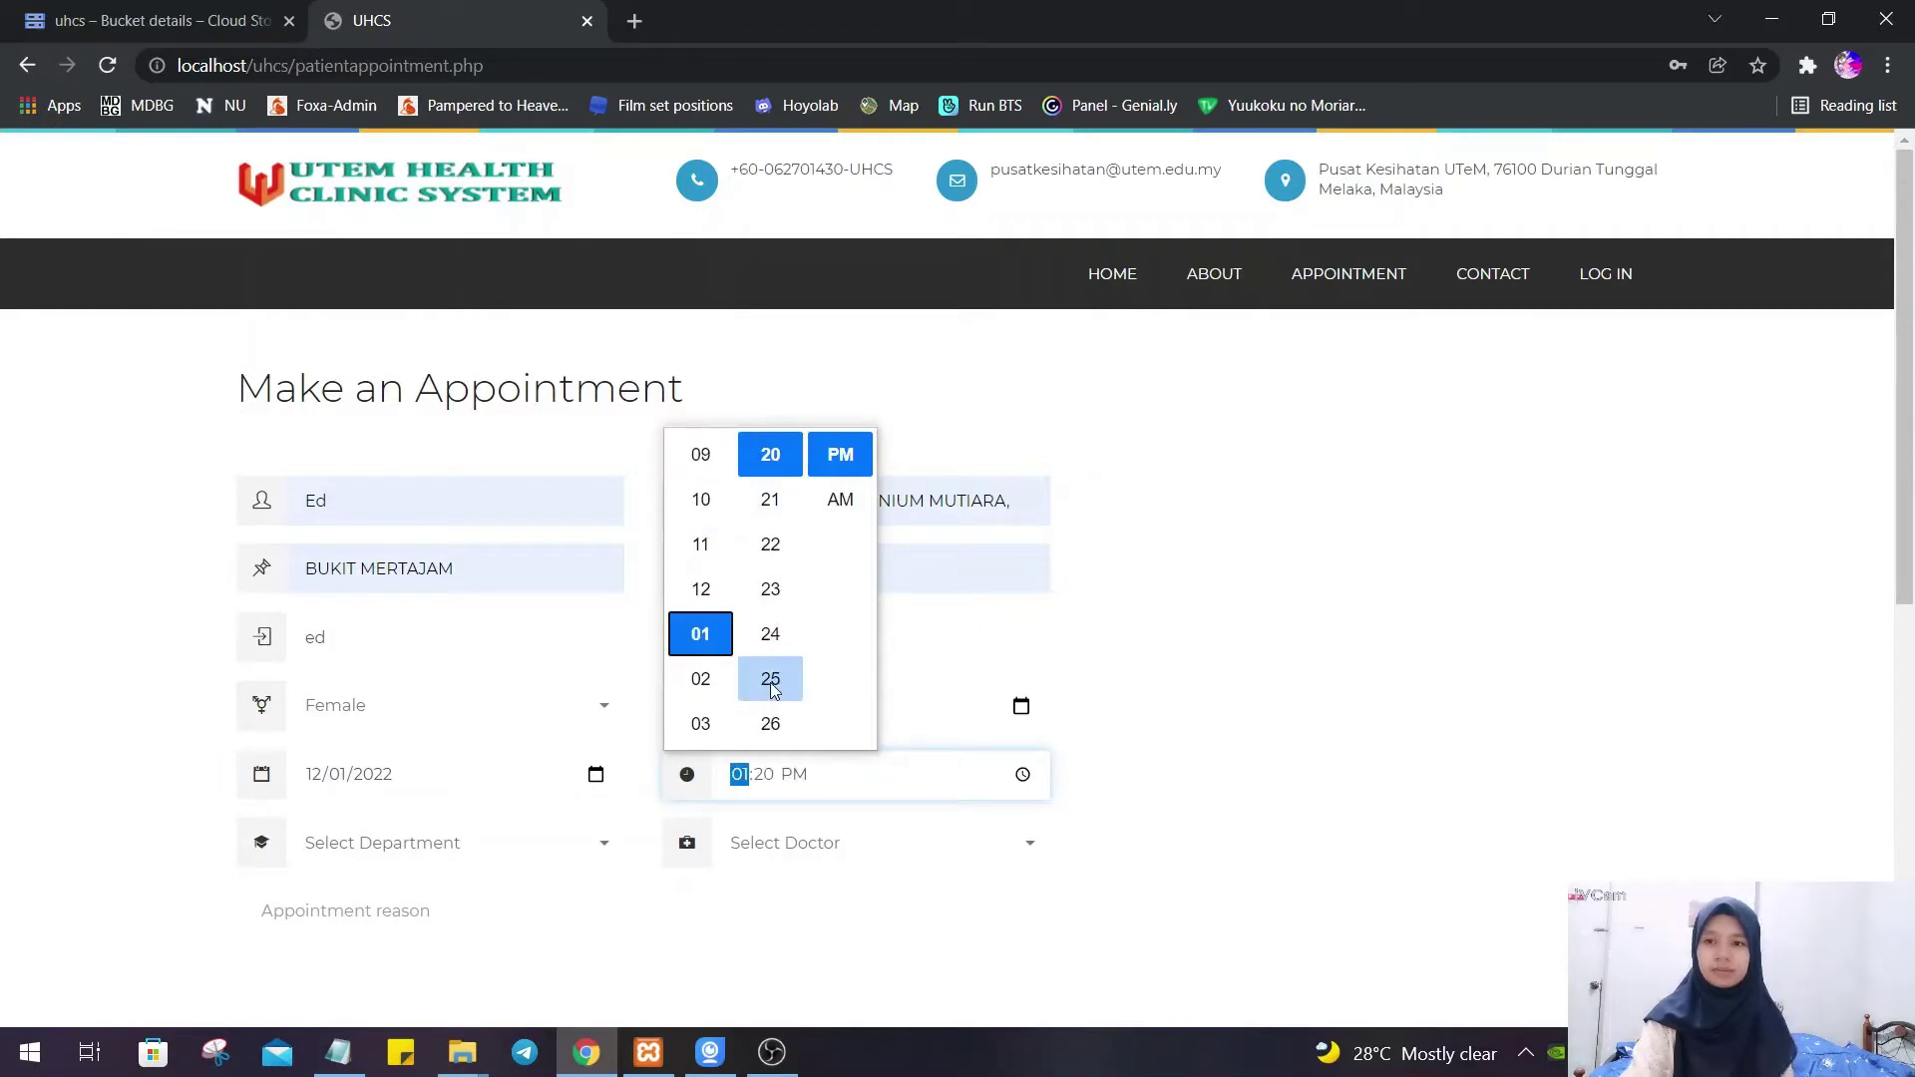
click(770, 681)
click(1260, 785)
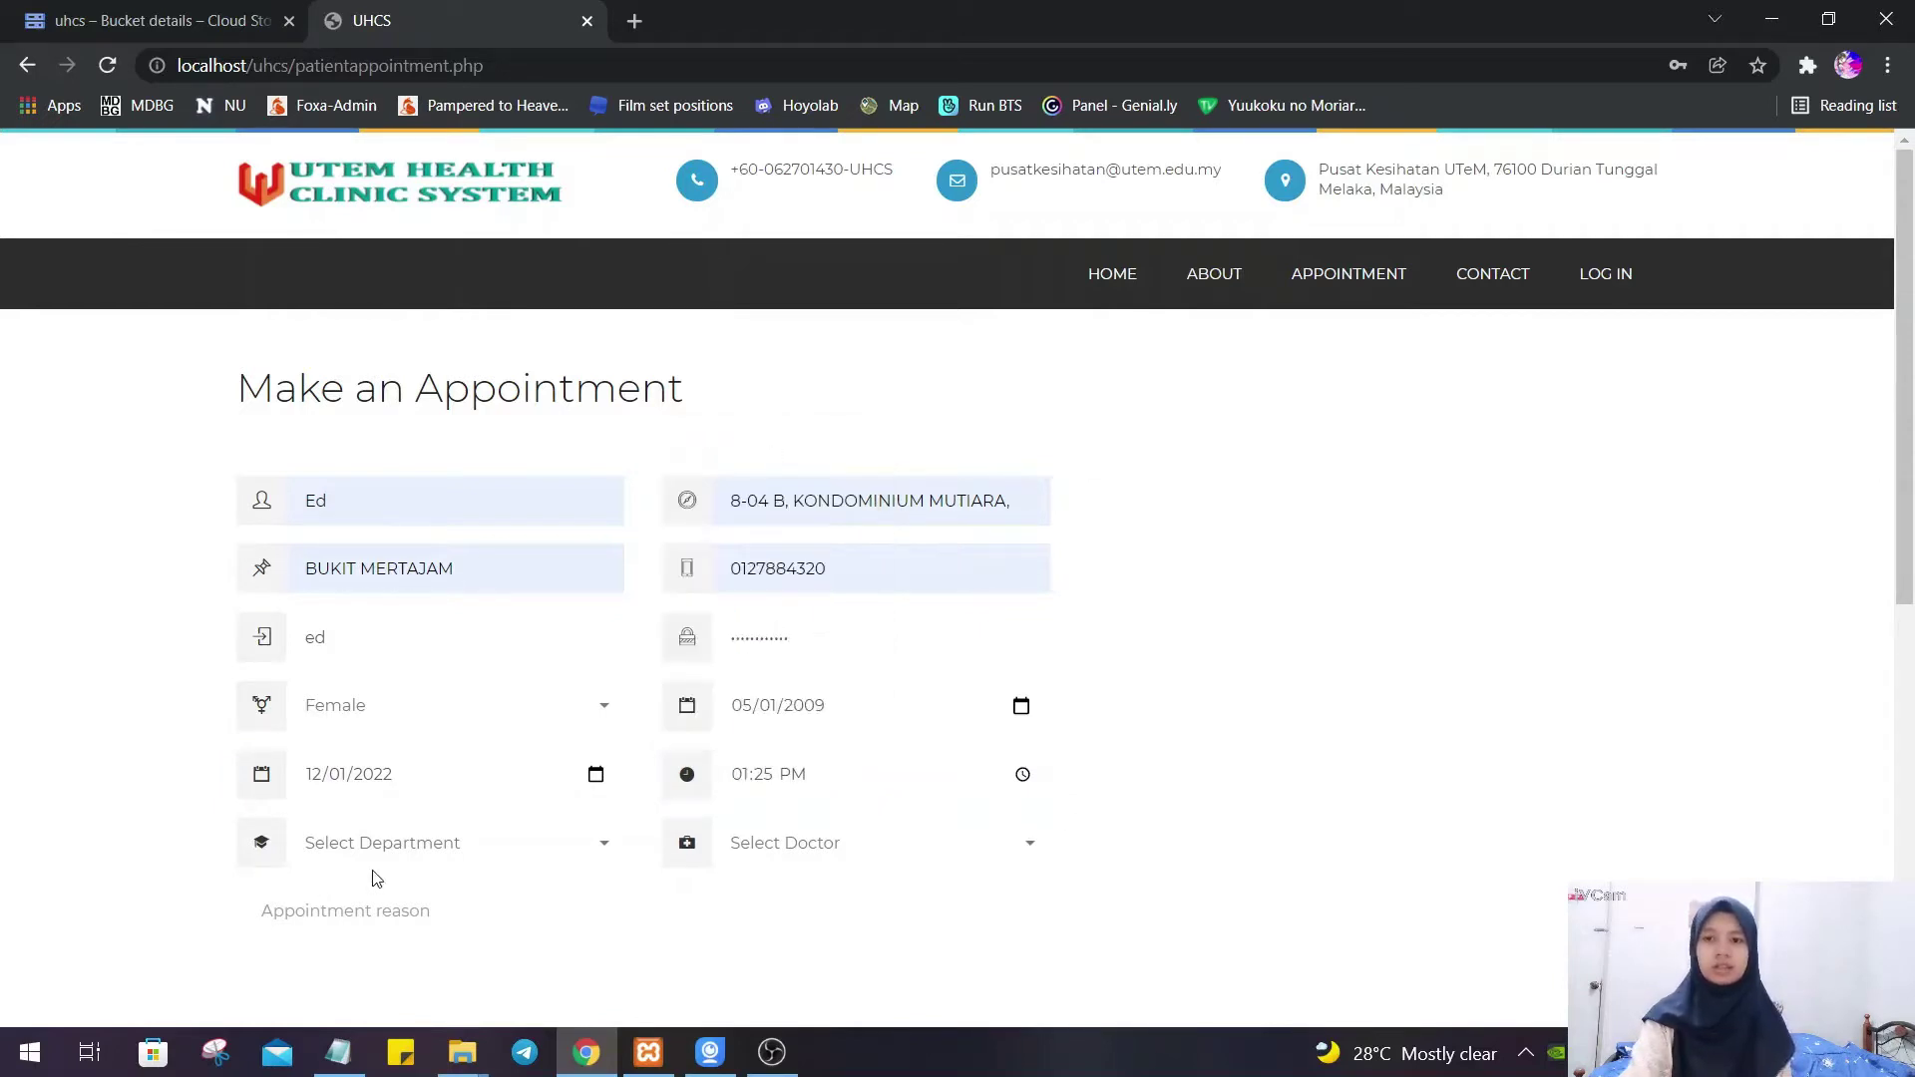
- Choose the Radiology department and its doctor, and enter the reason 'Reasons'
click(427, 853)
click(376, 798)
click(842, 846)
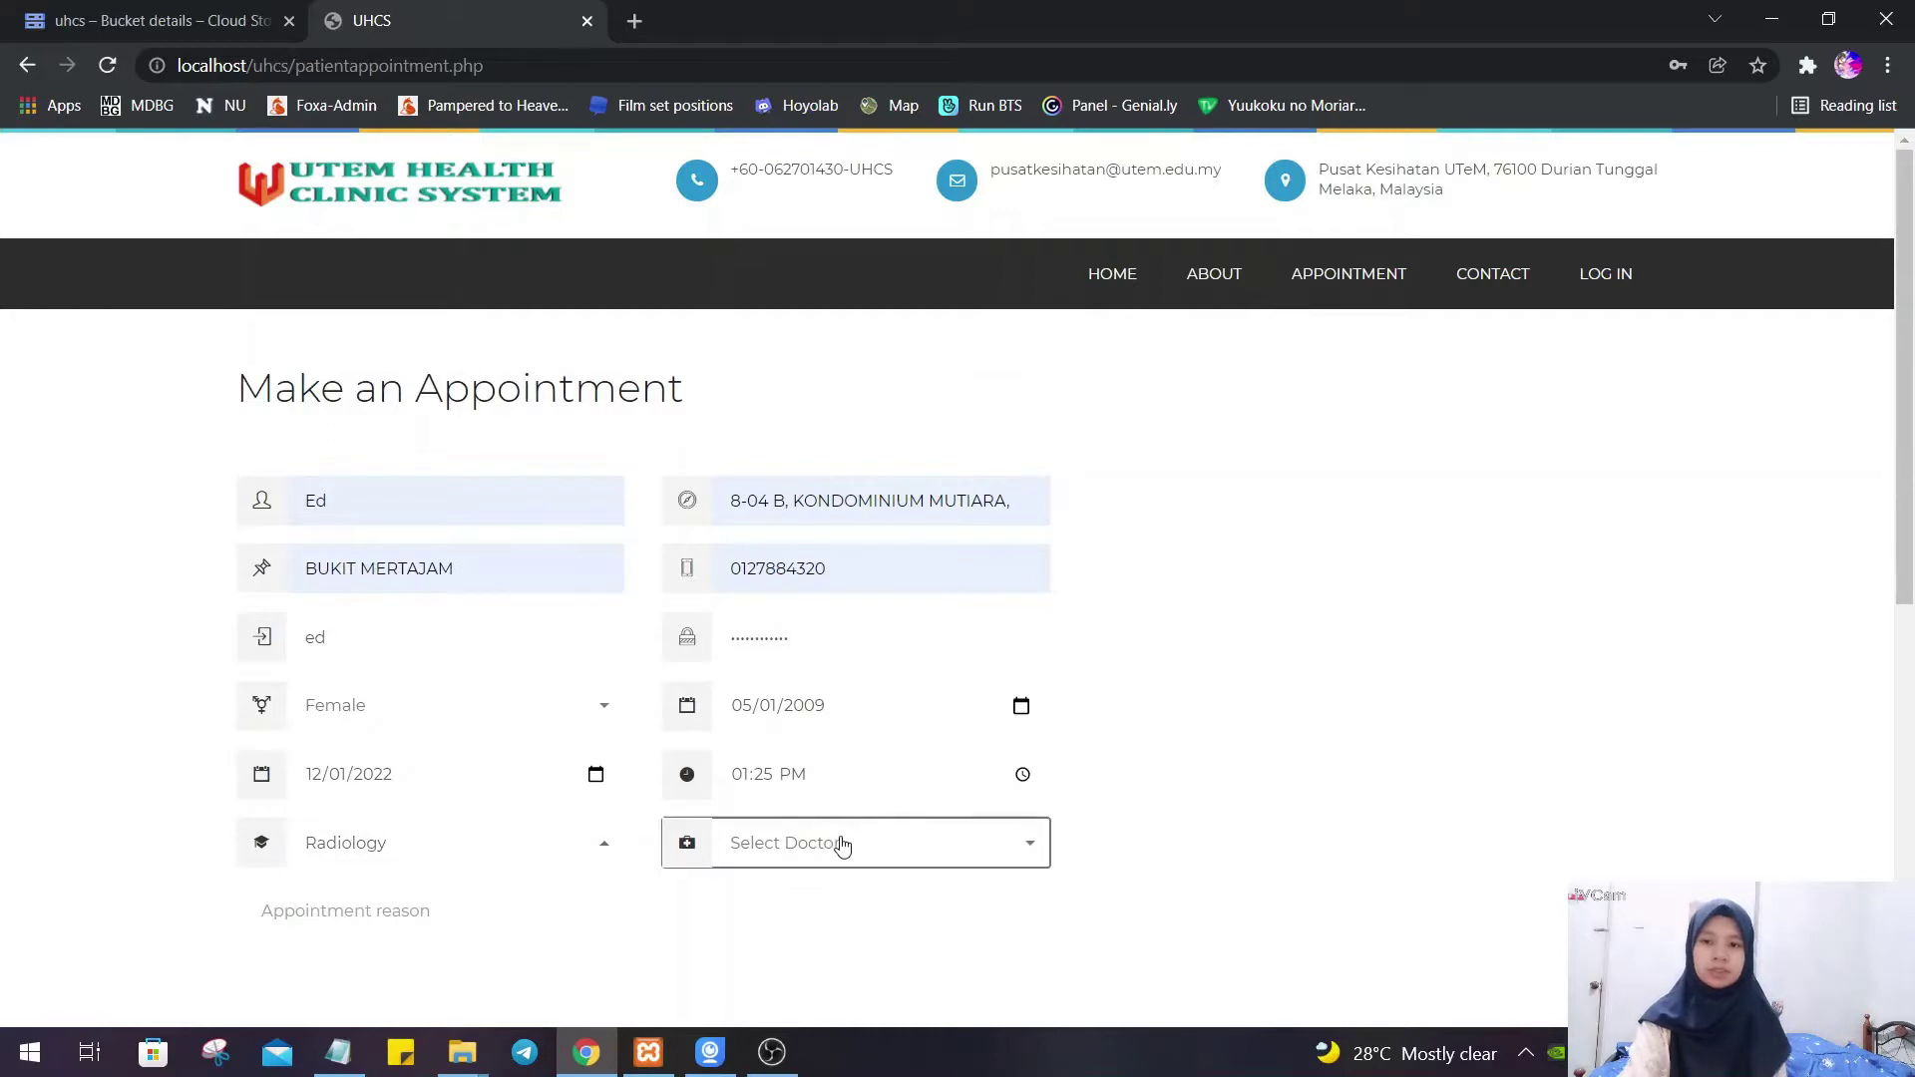
click(816, 798)
click(363, 916)
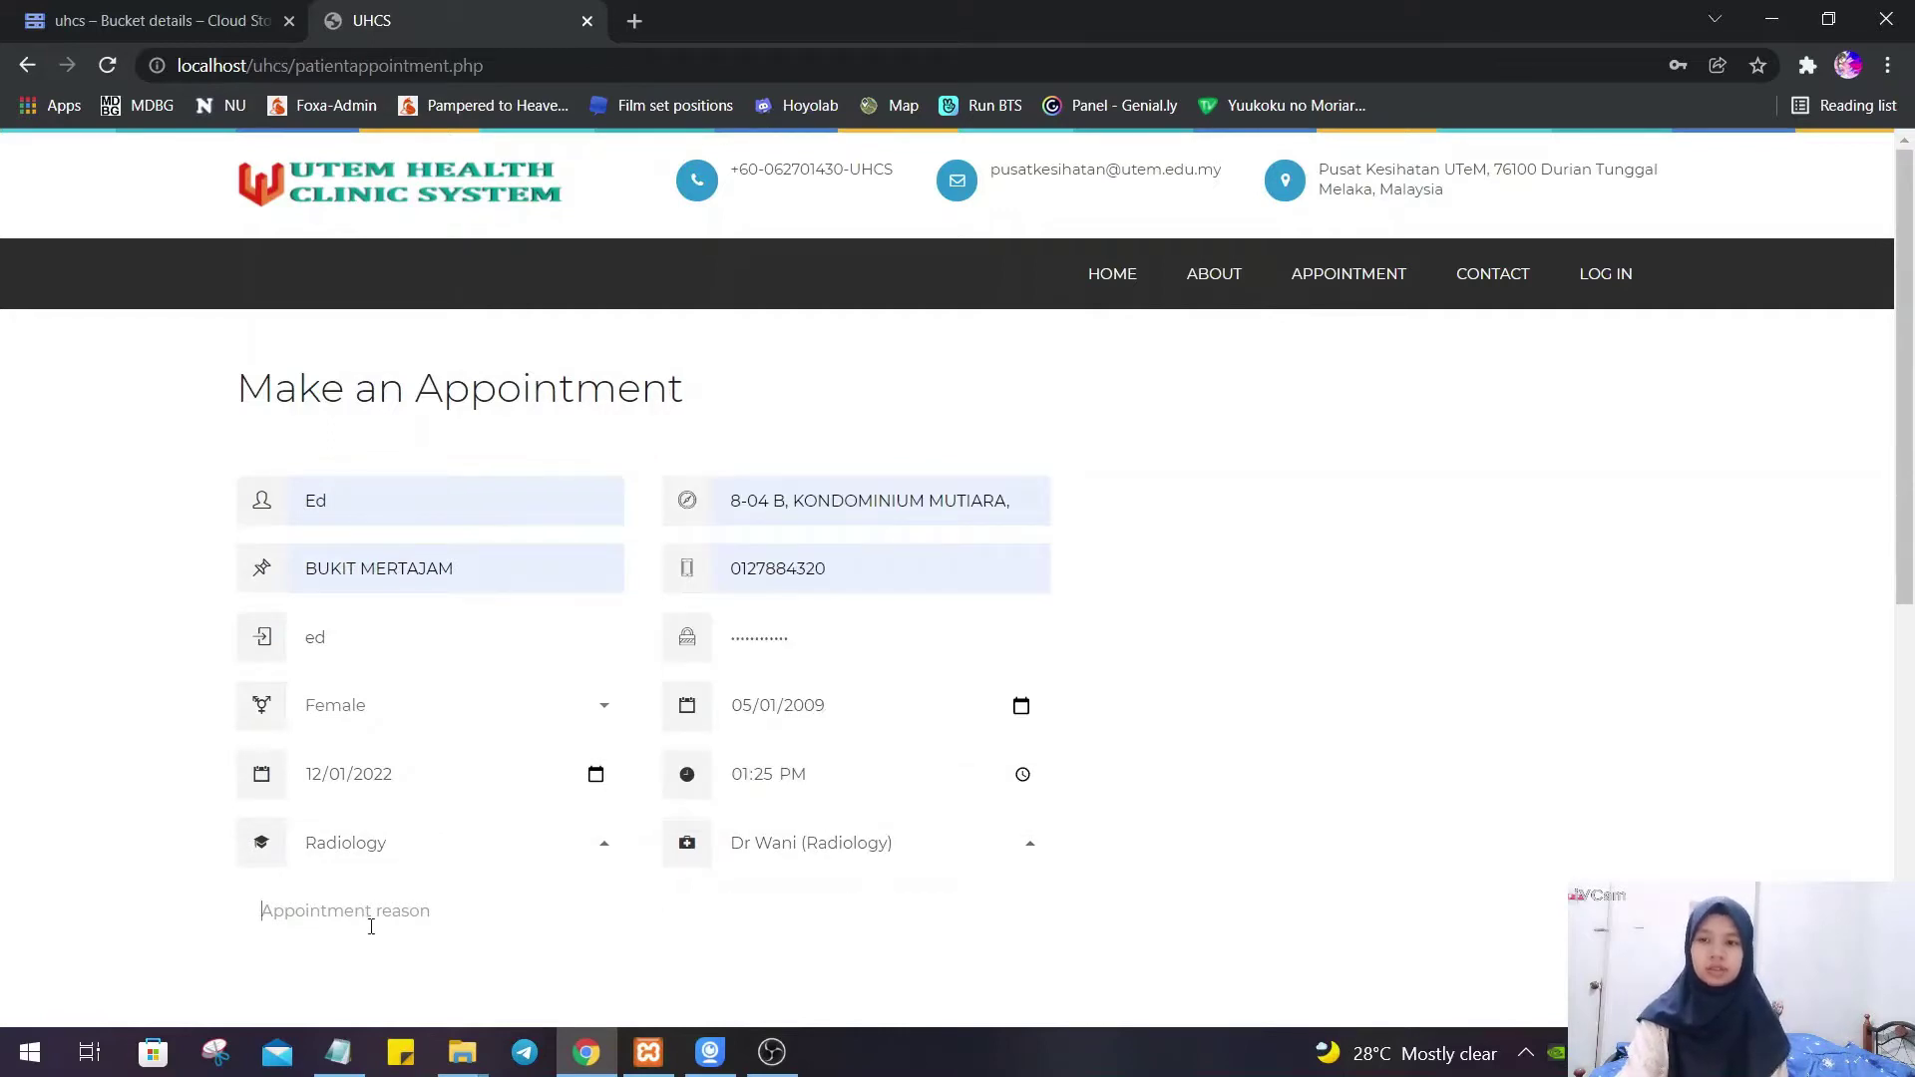
text(Reasons)
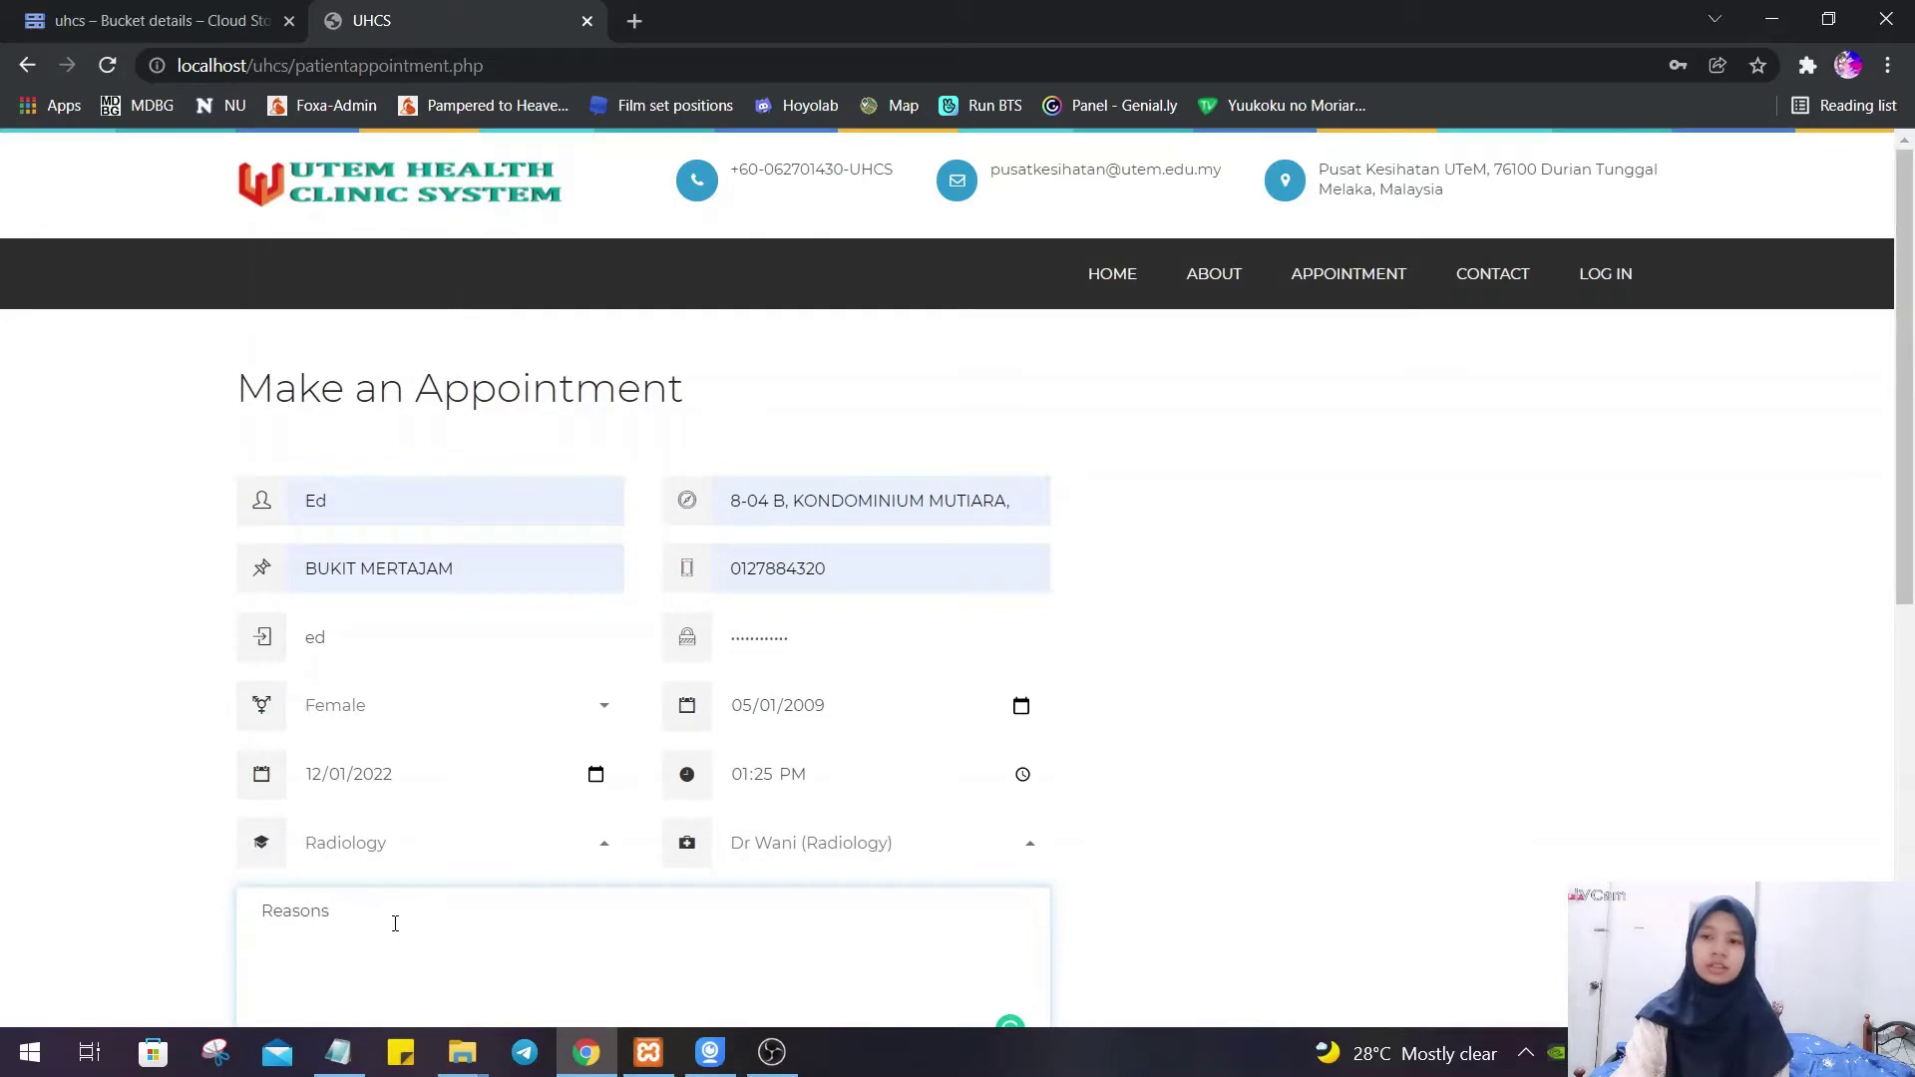
scroll(395, 923, down, 3)
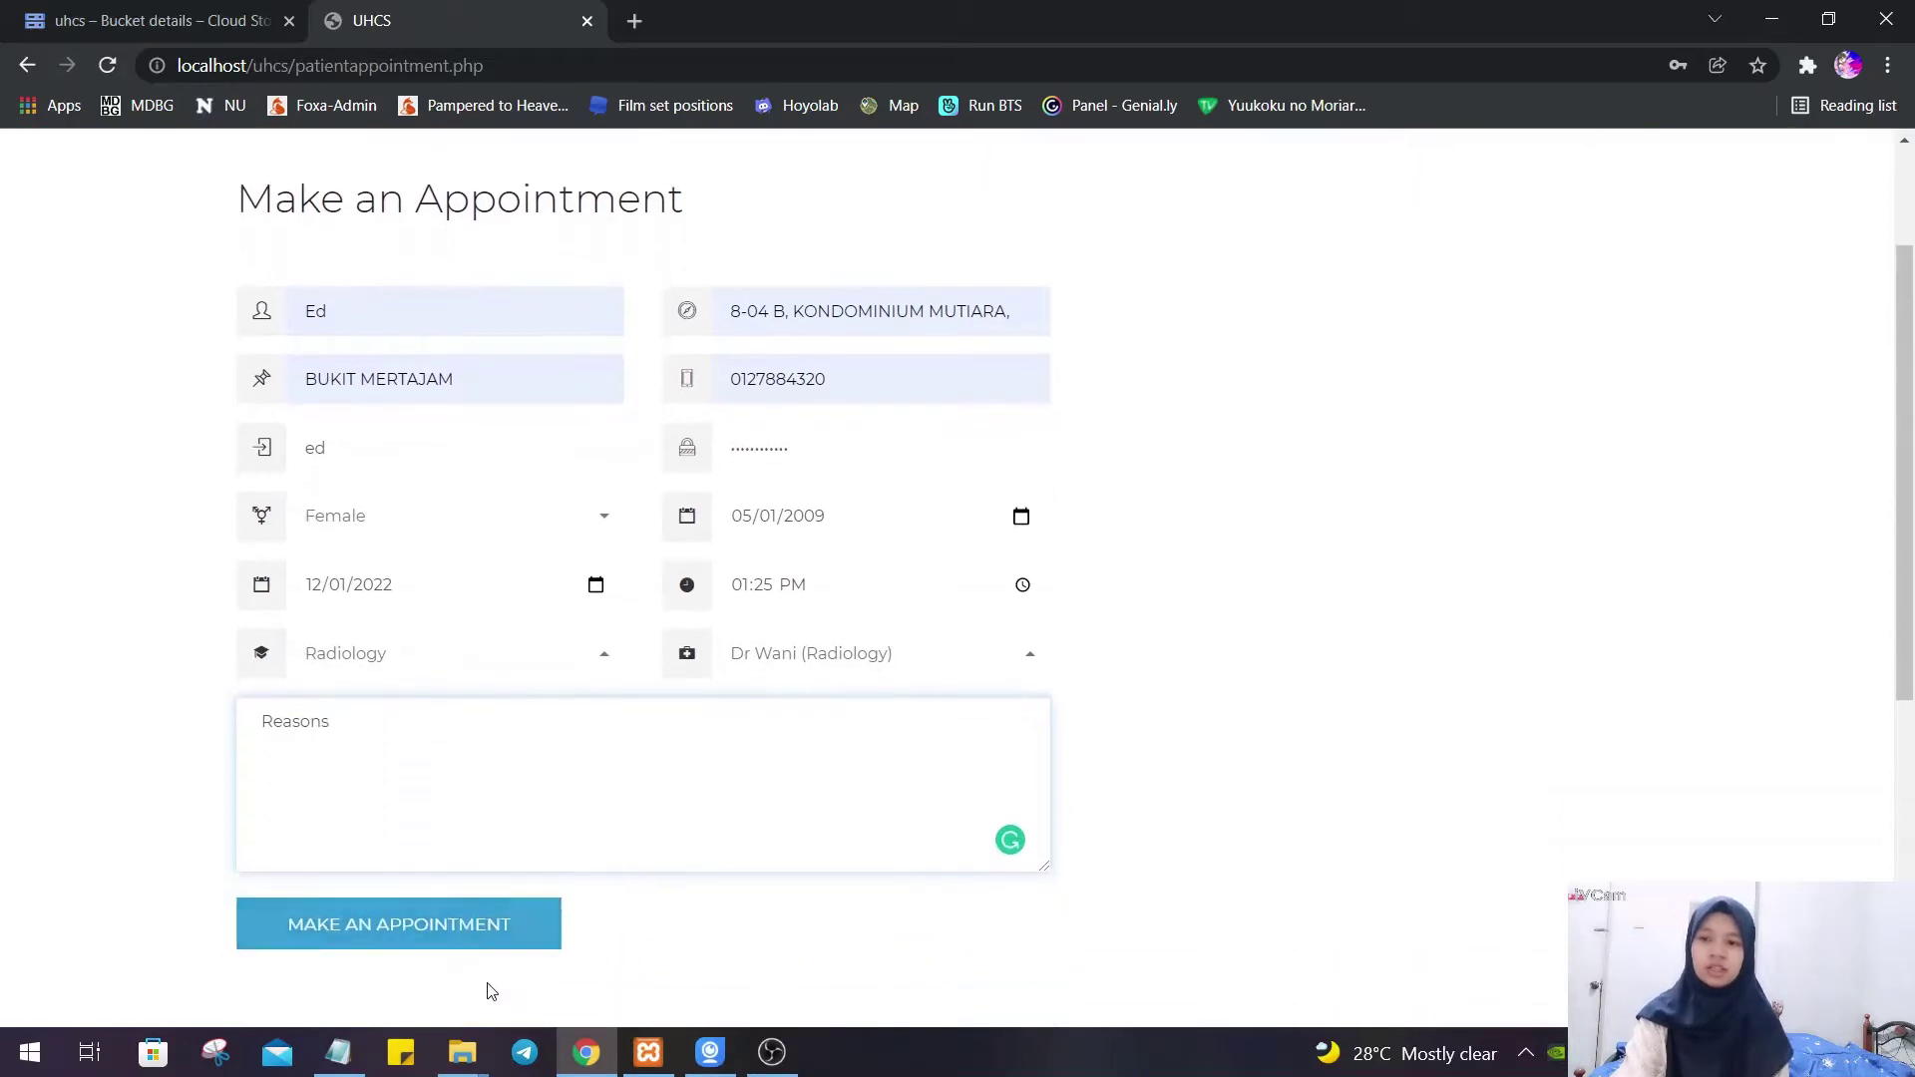
- Submit the appointment request and go to the Admin login page
click(476, 892)
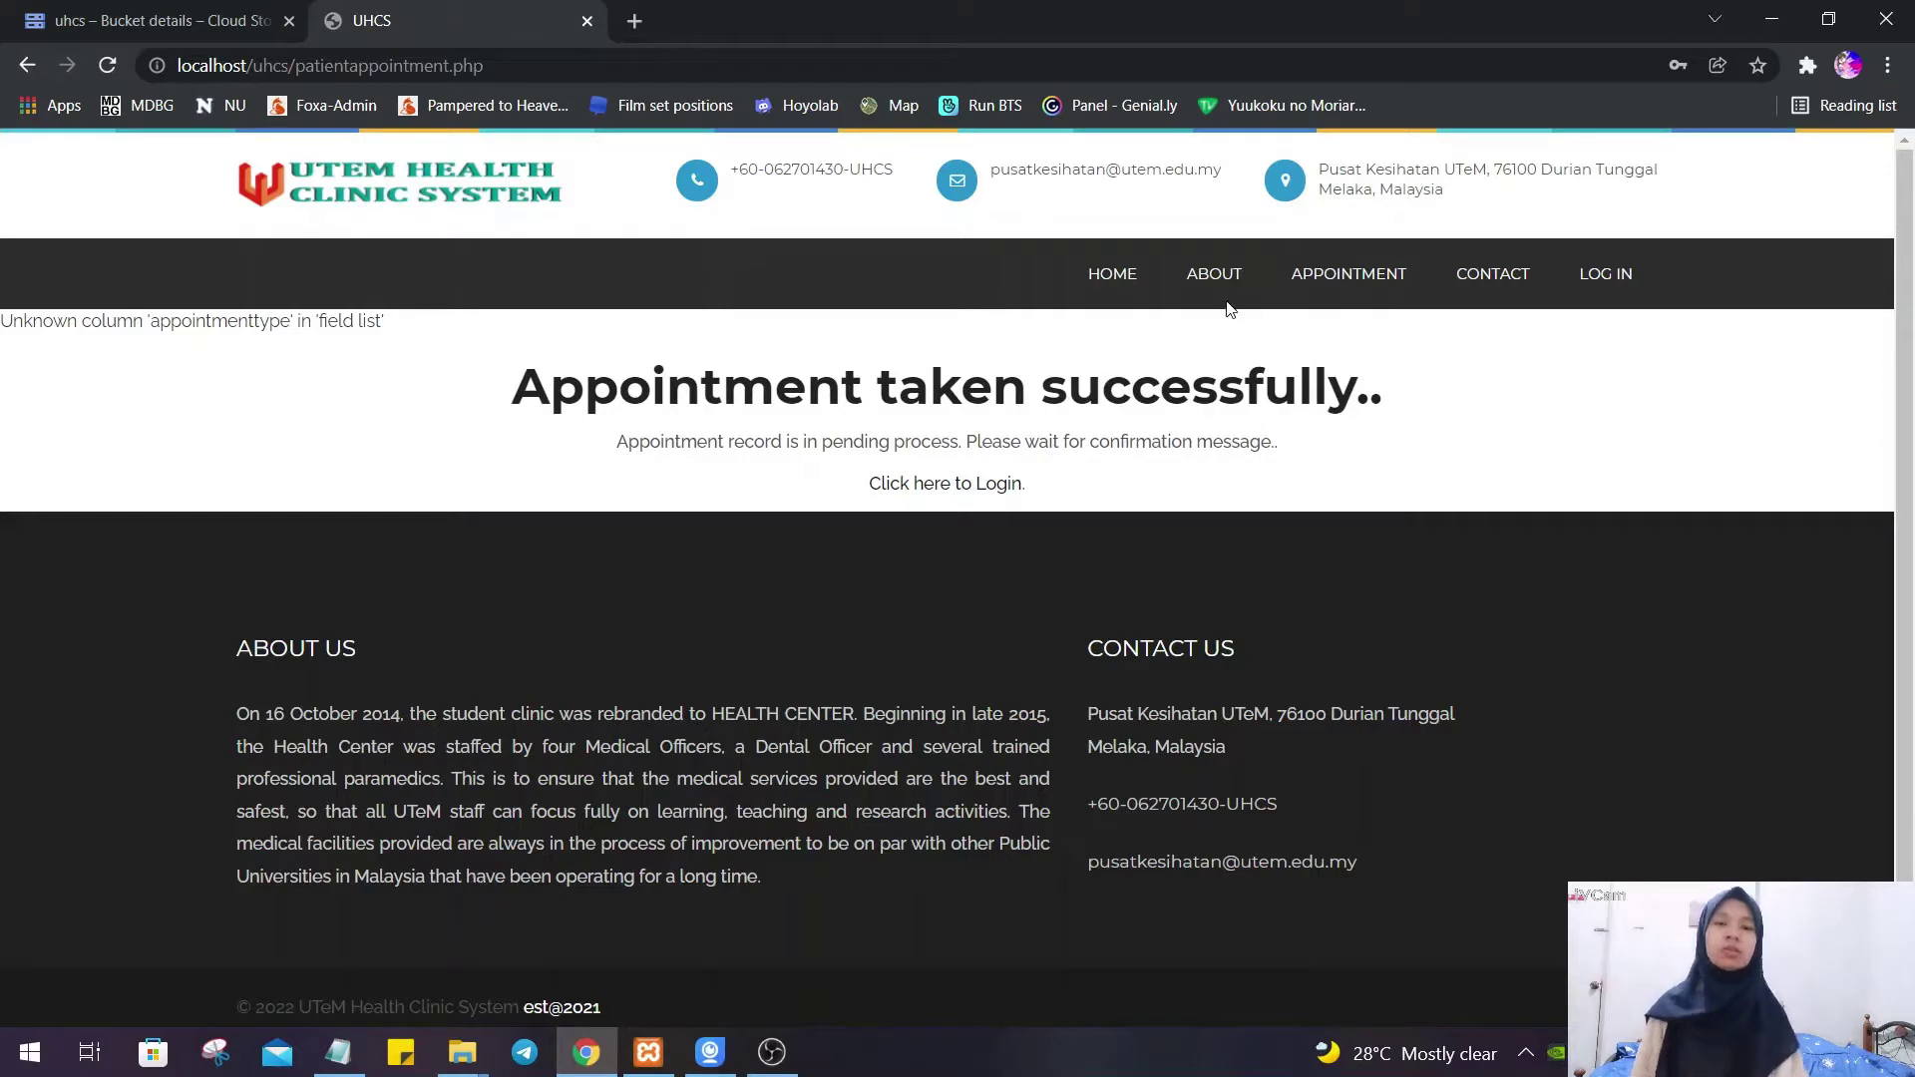
click(1626, 294)
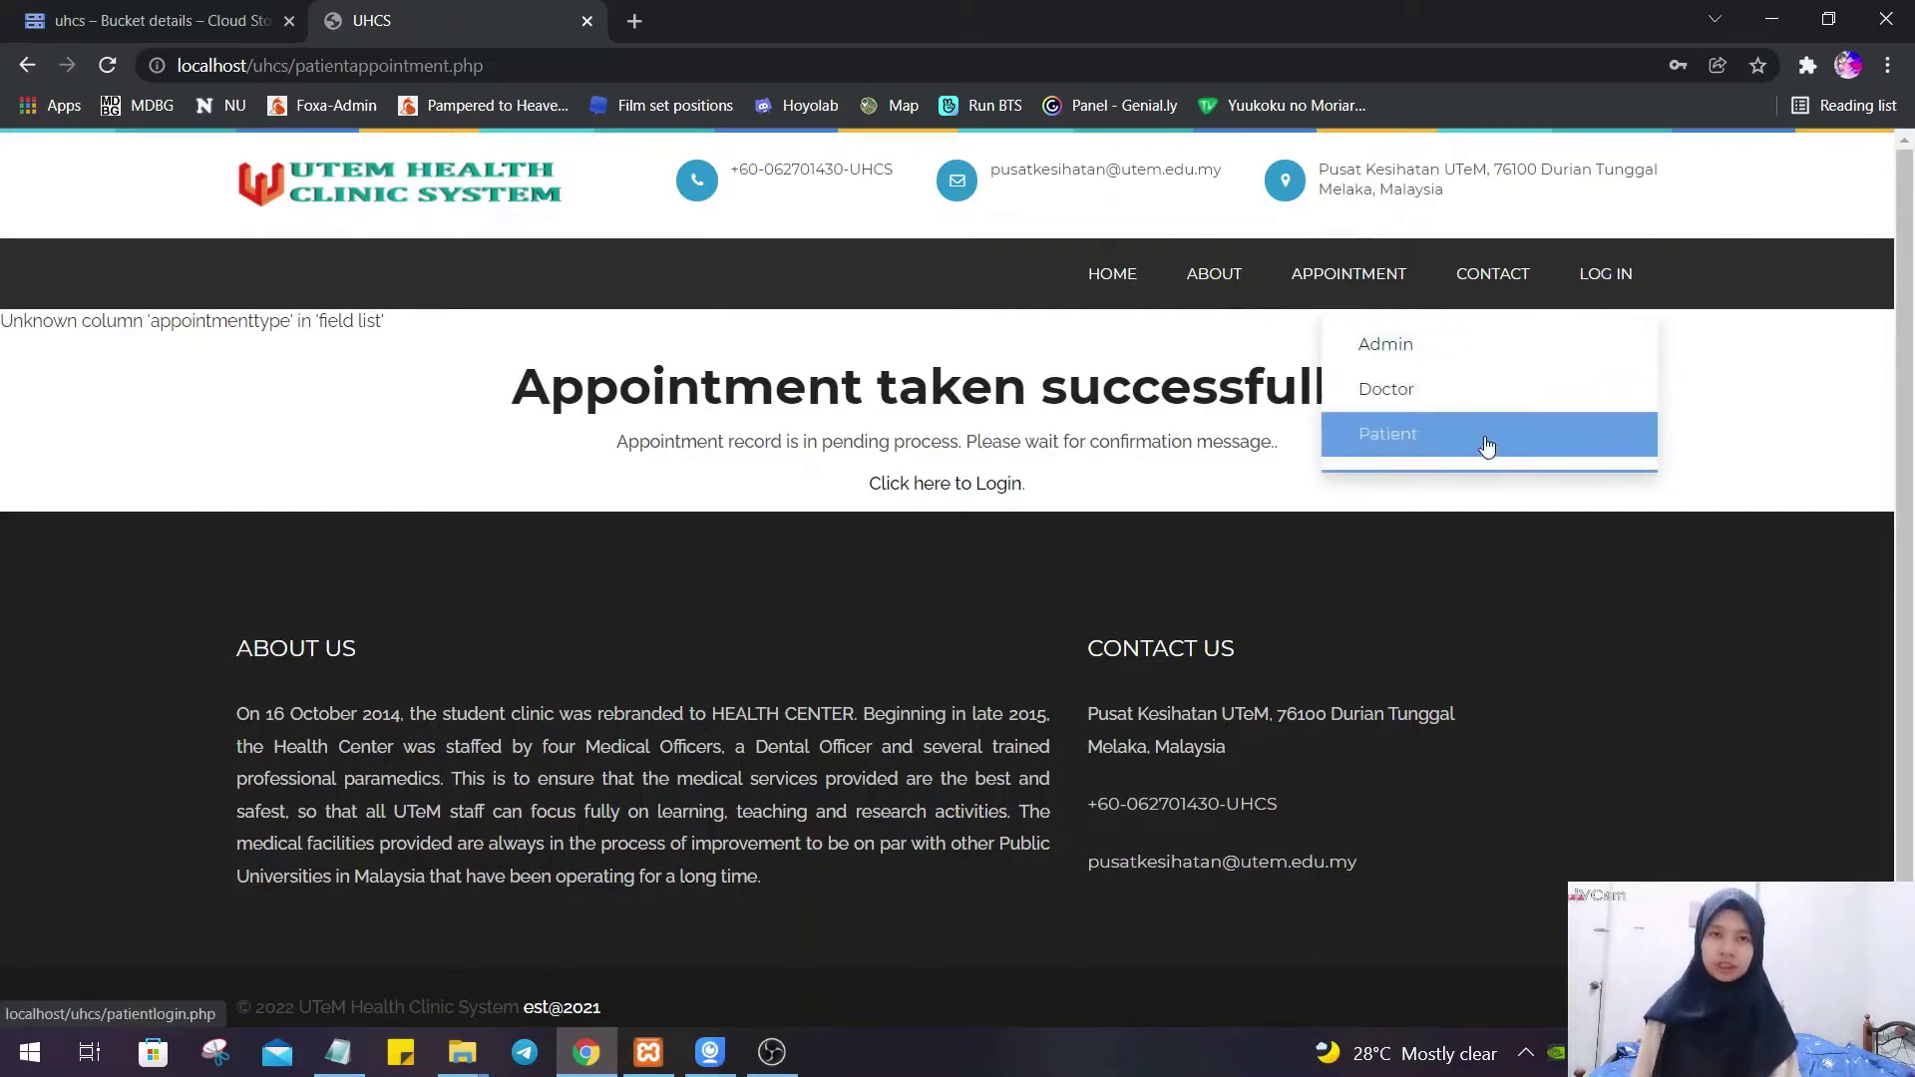
mouse_move(1617, 279)
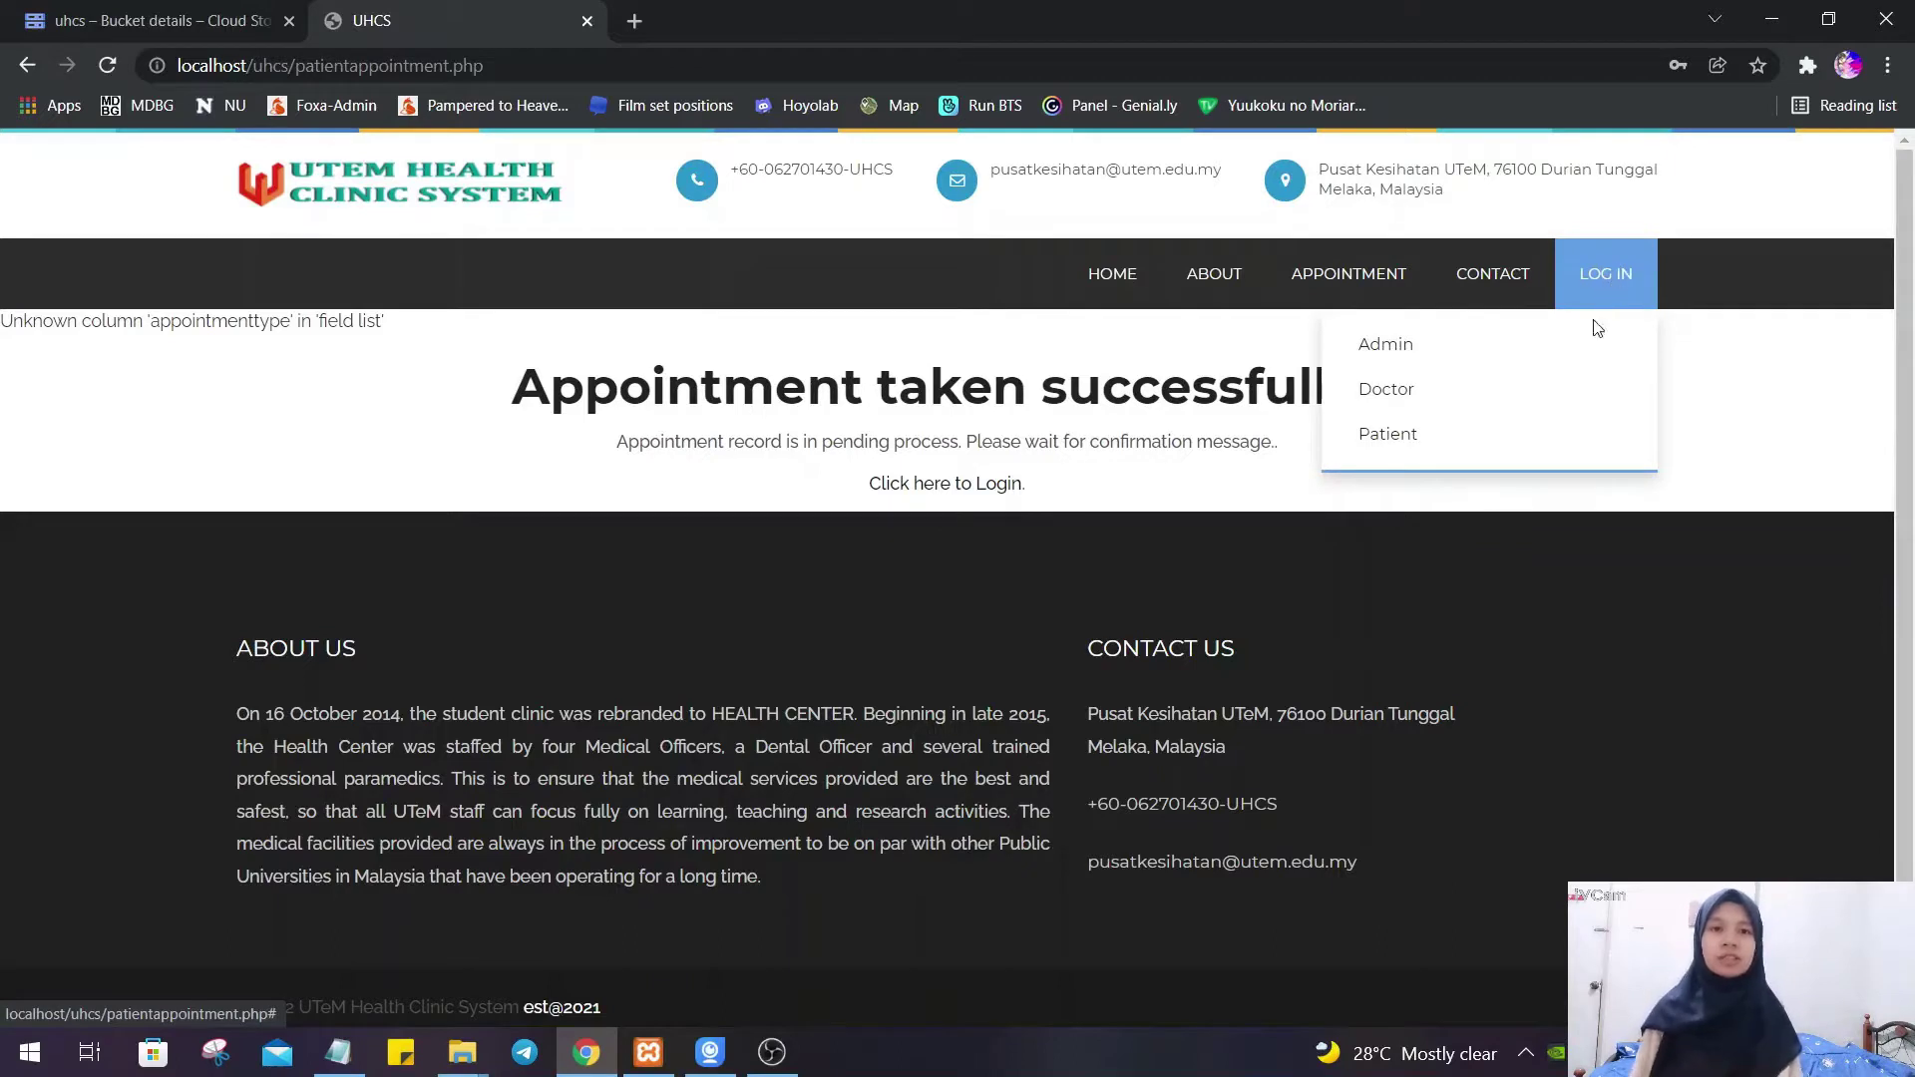
click(1512, 361)
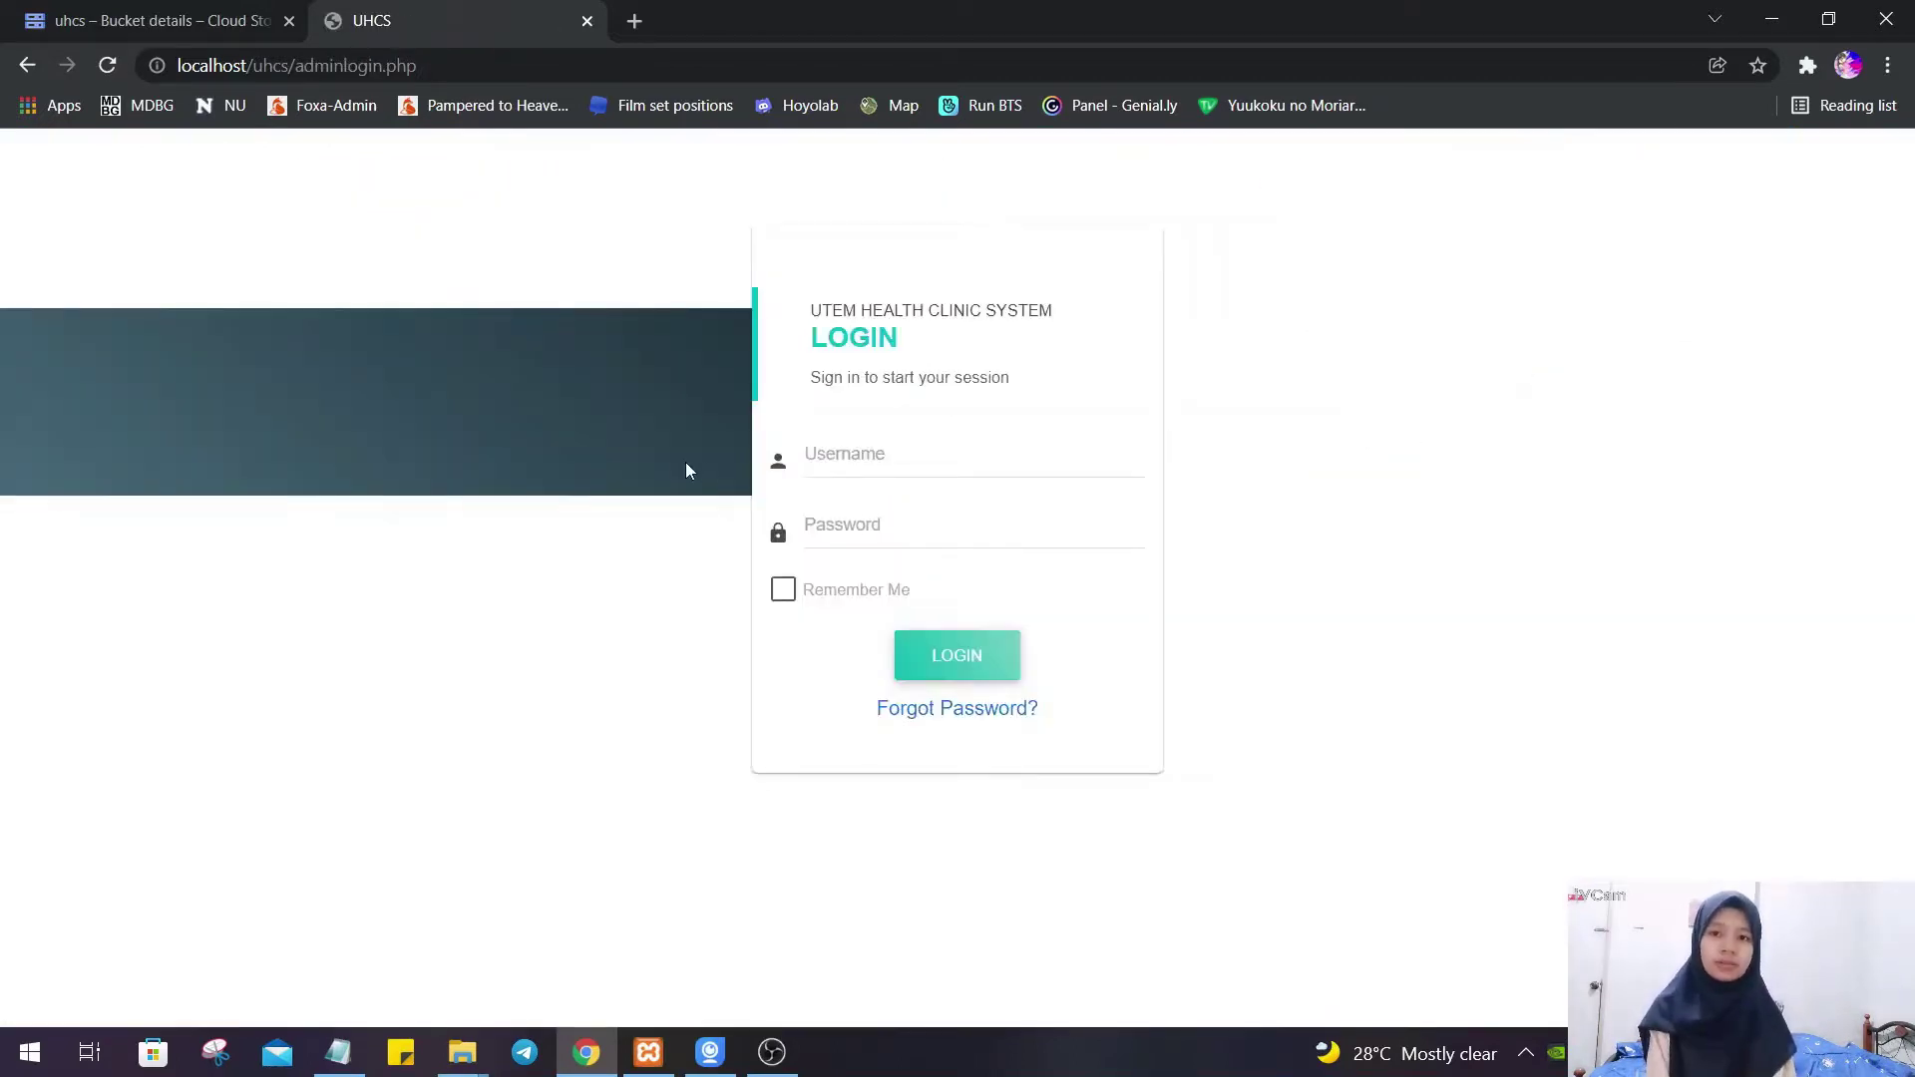
- Log in as admin with the saved username and the account password
click(874, 466)
click(872, 513)
click(882, 529)
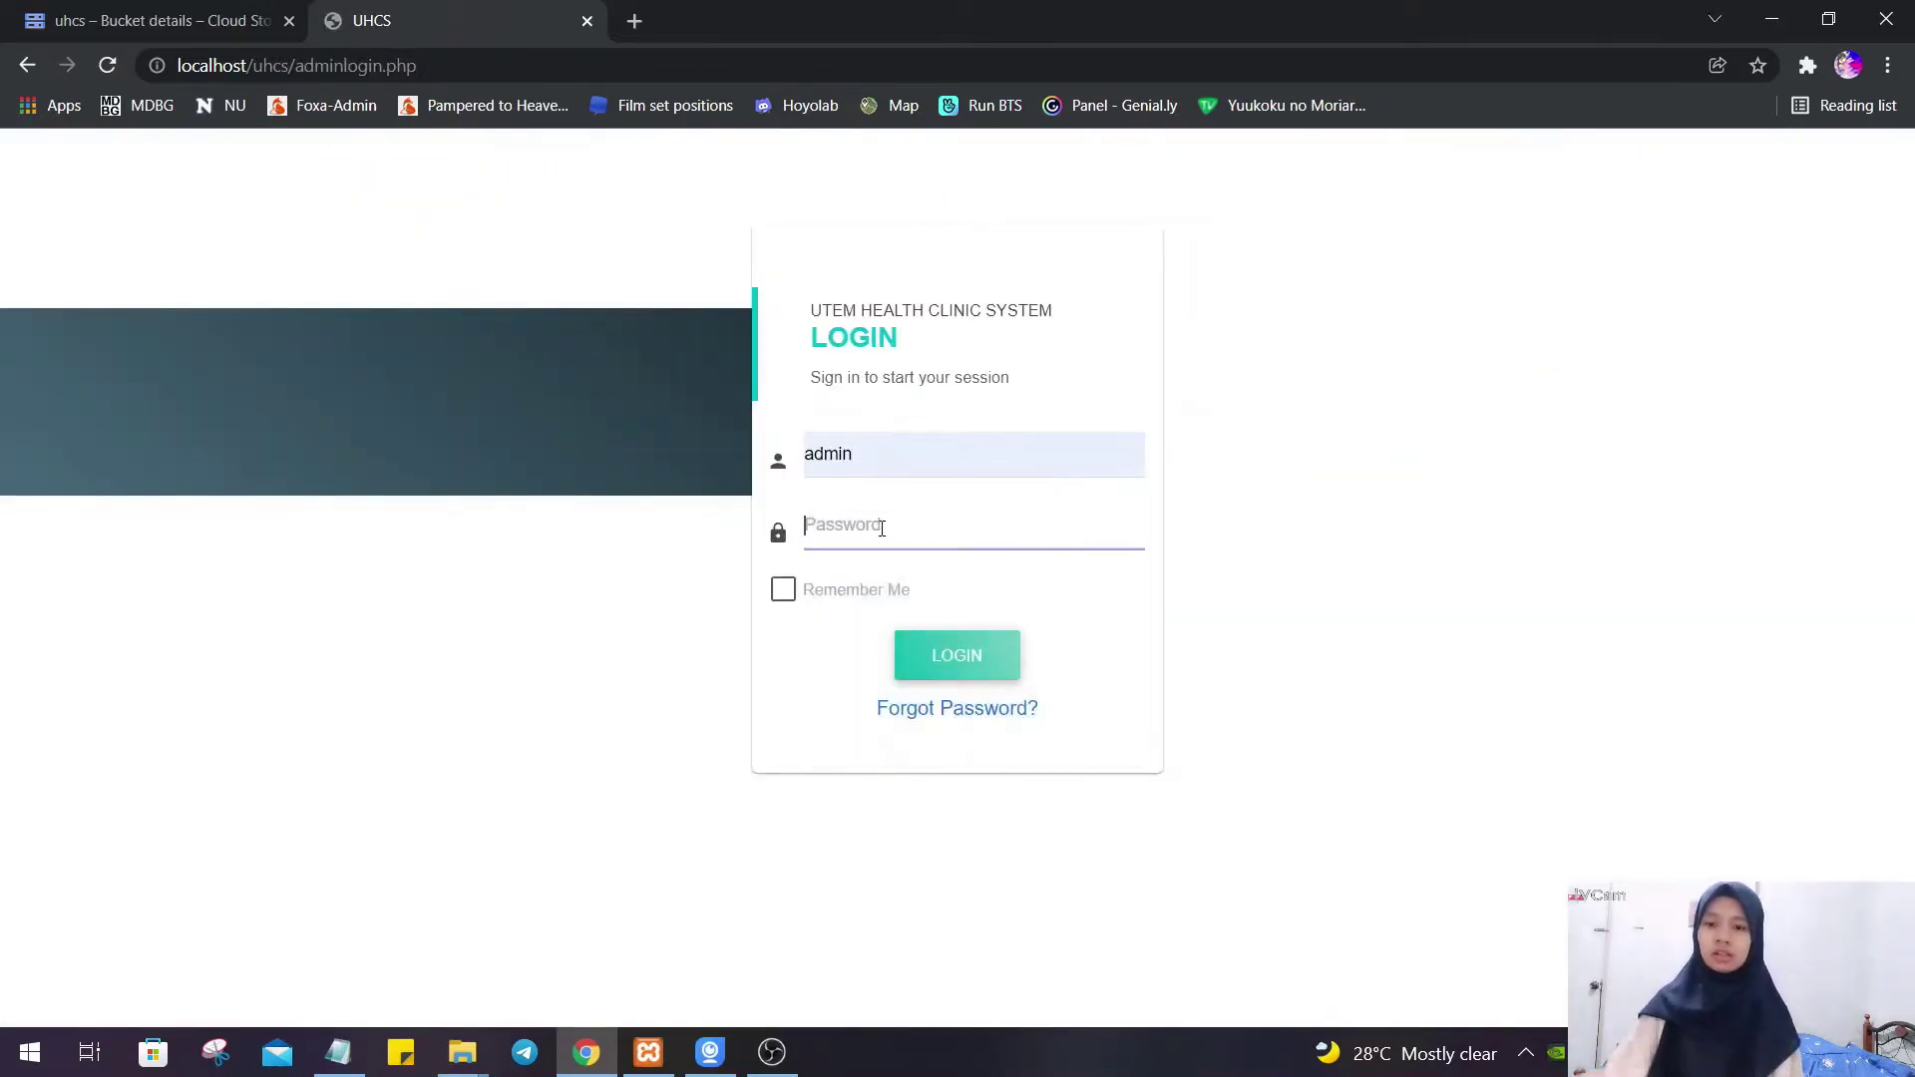
text(ad)
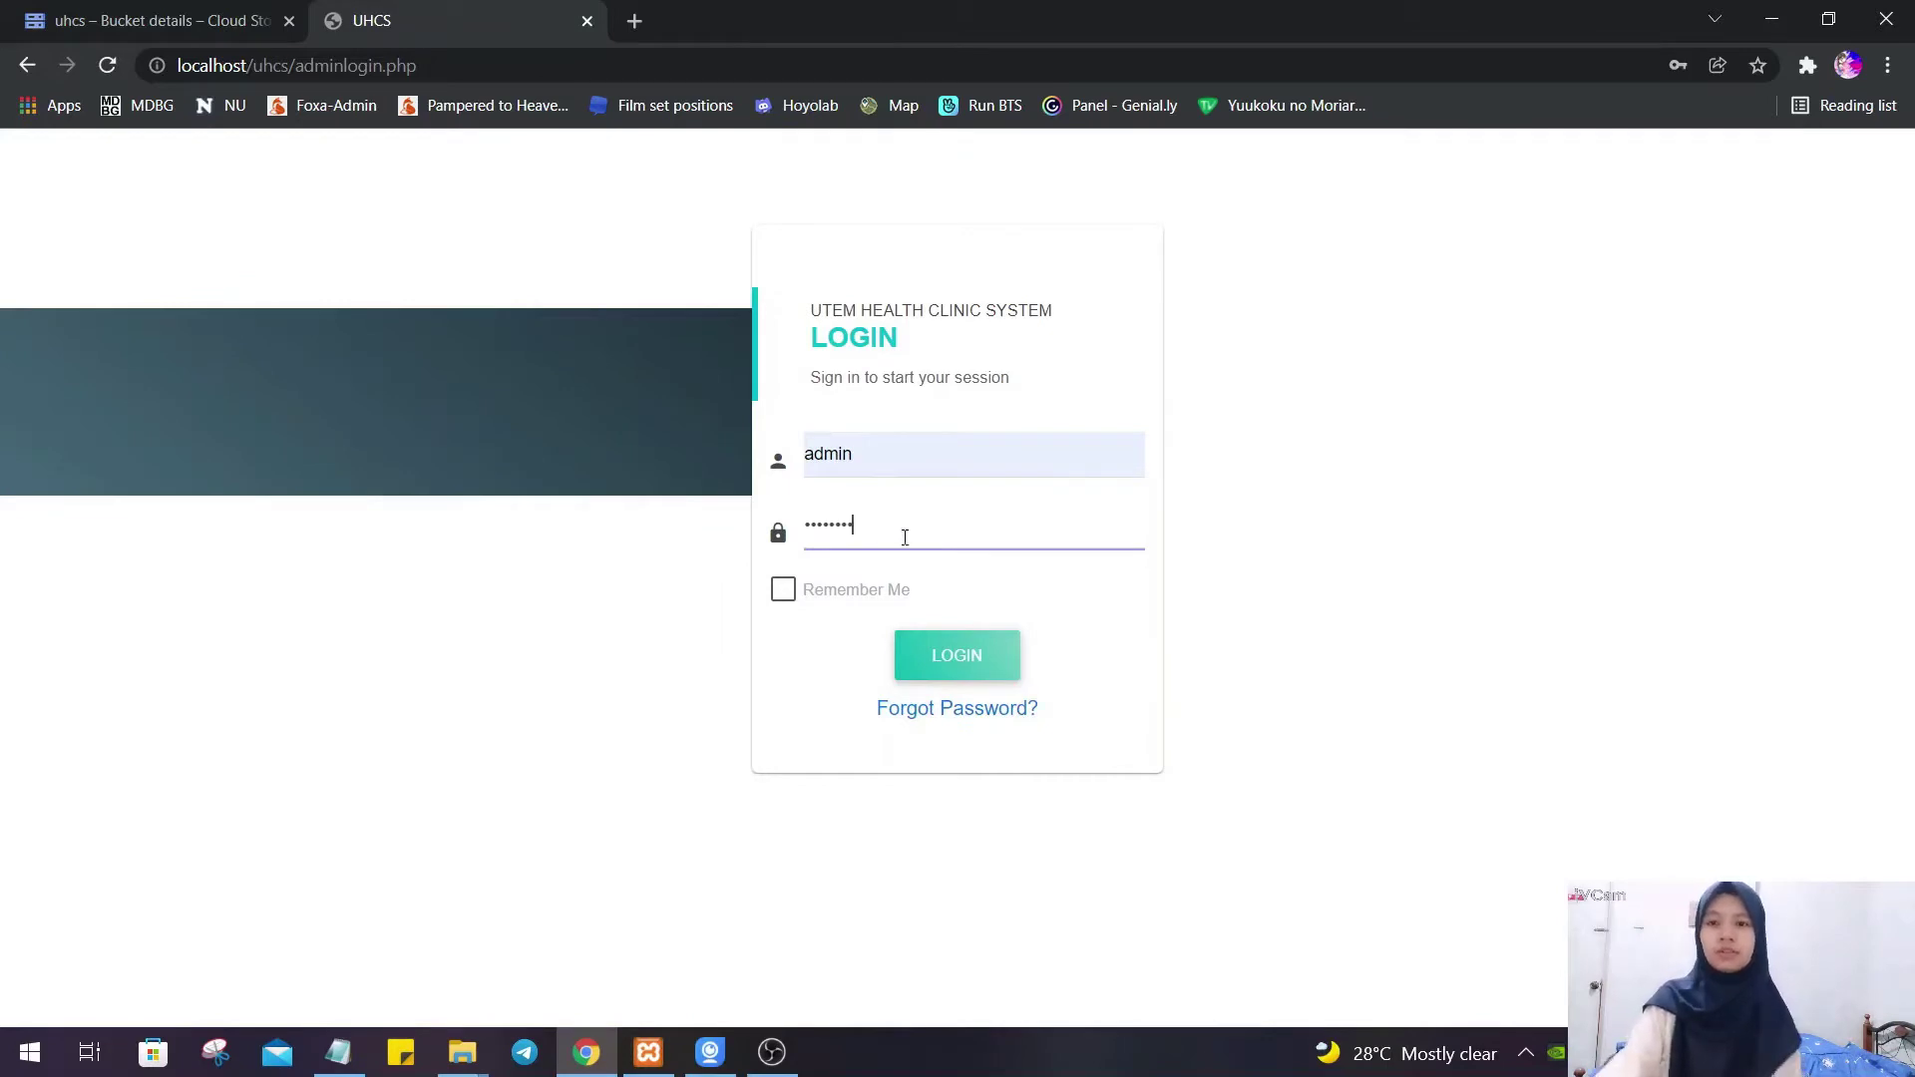
click(975, 659)
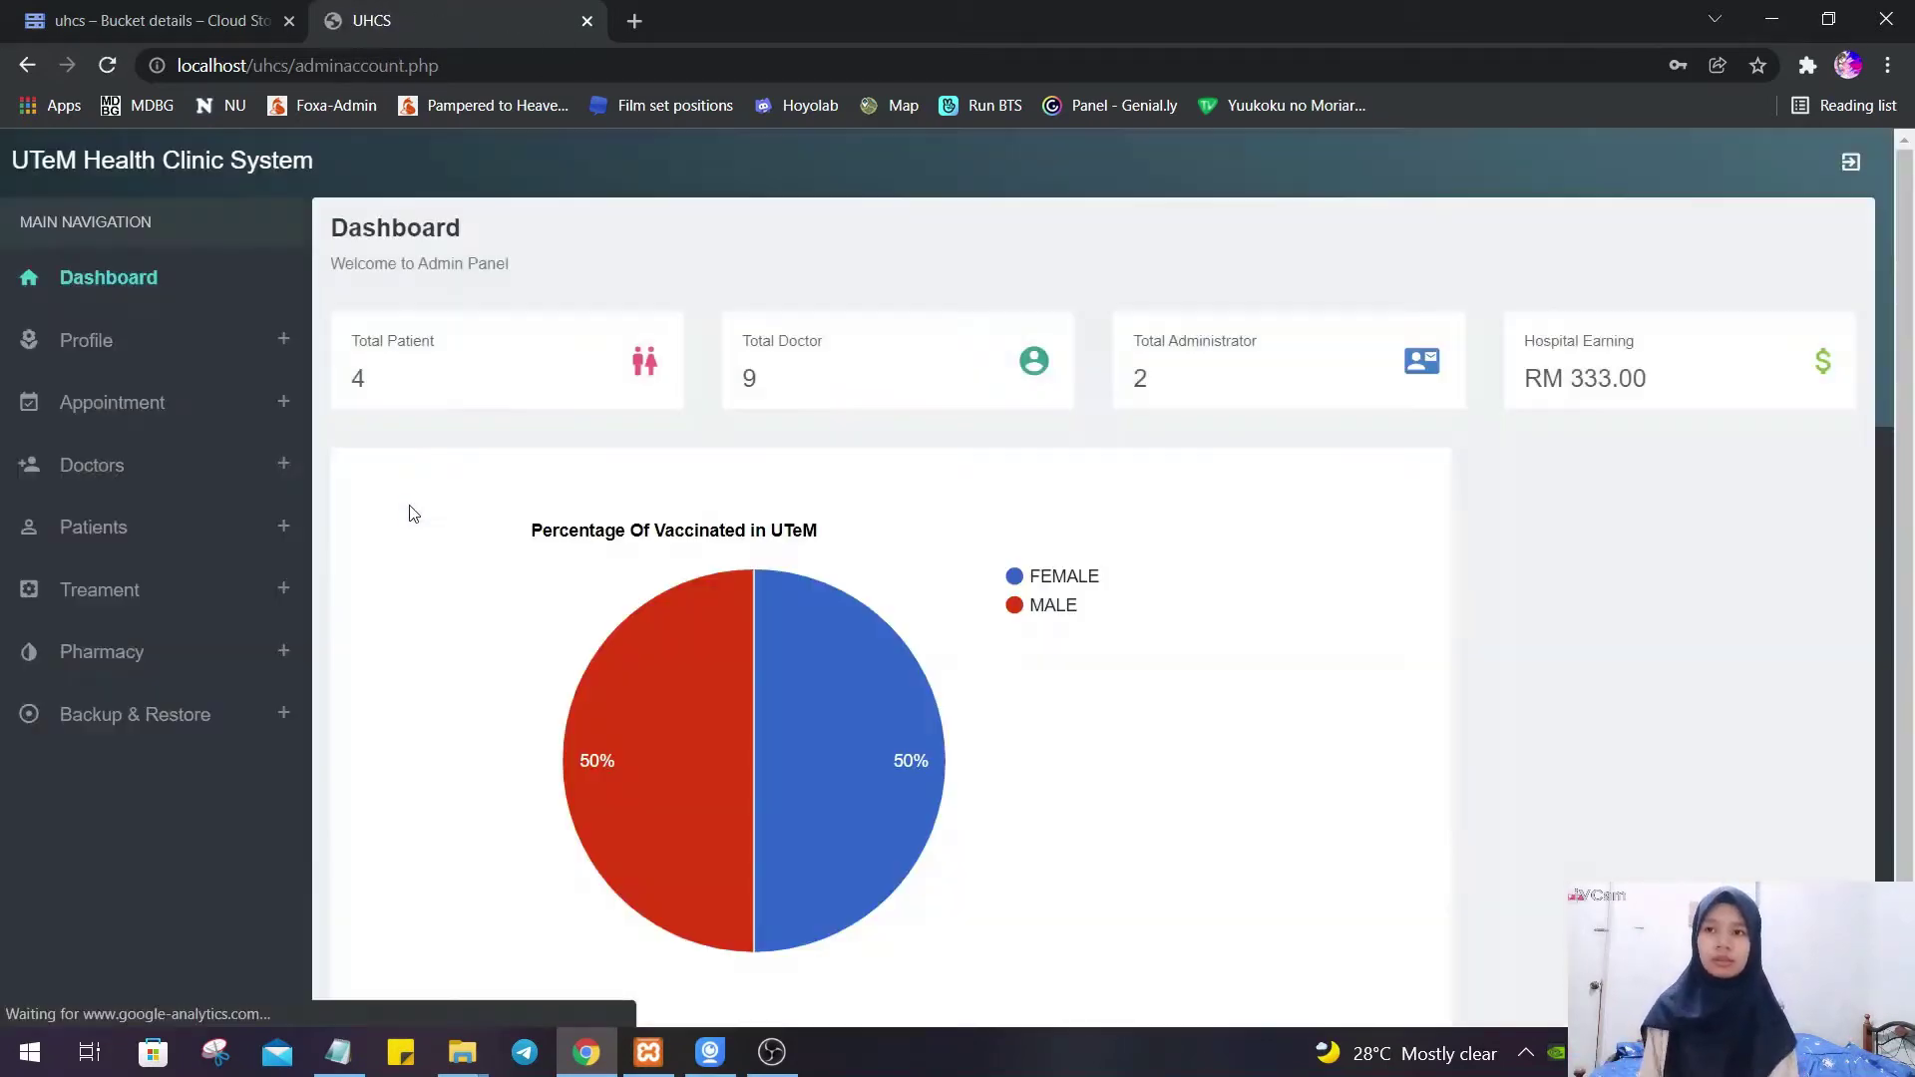
- Dismiss Chrome's password prompts, review the four patient records, then go to Backup & Restore
click(1182, 413)
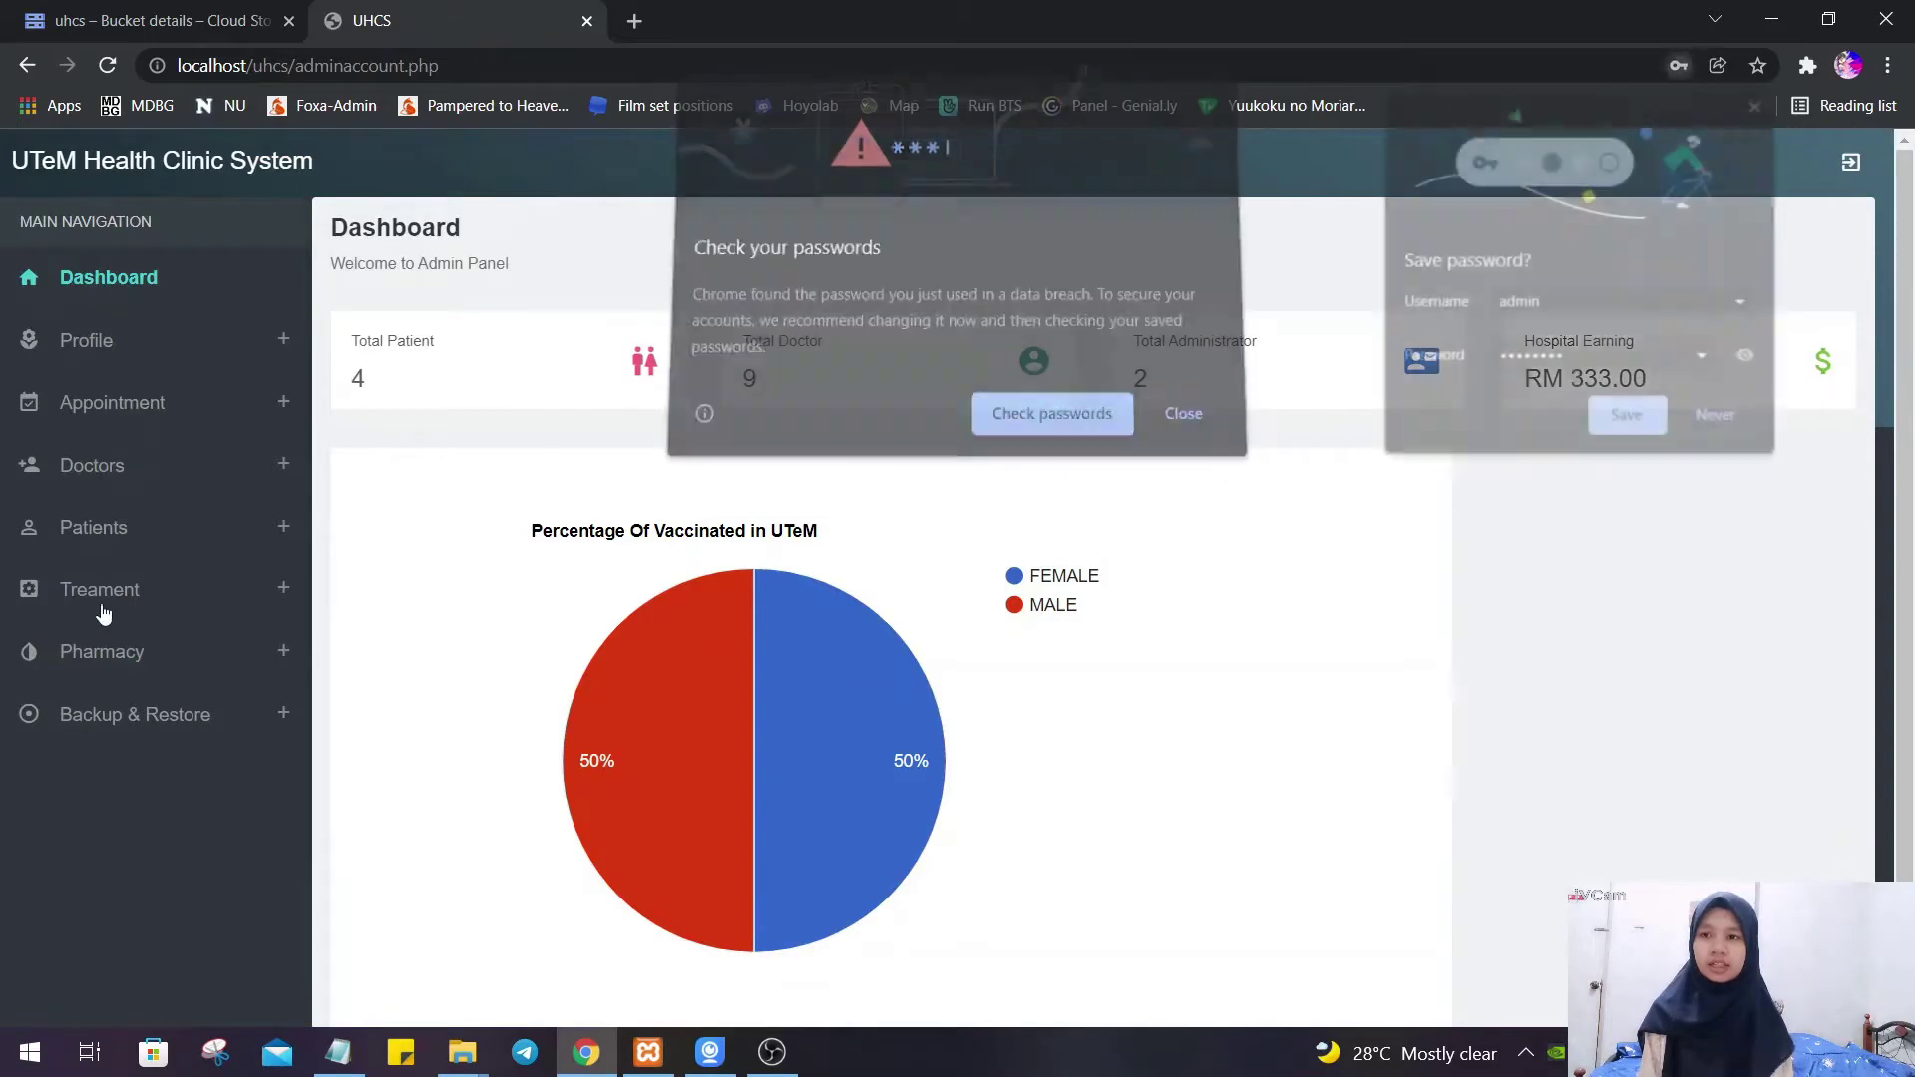
click(128, 529)
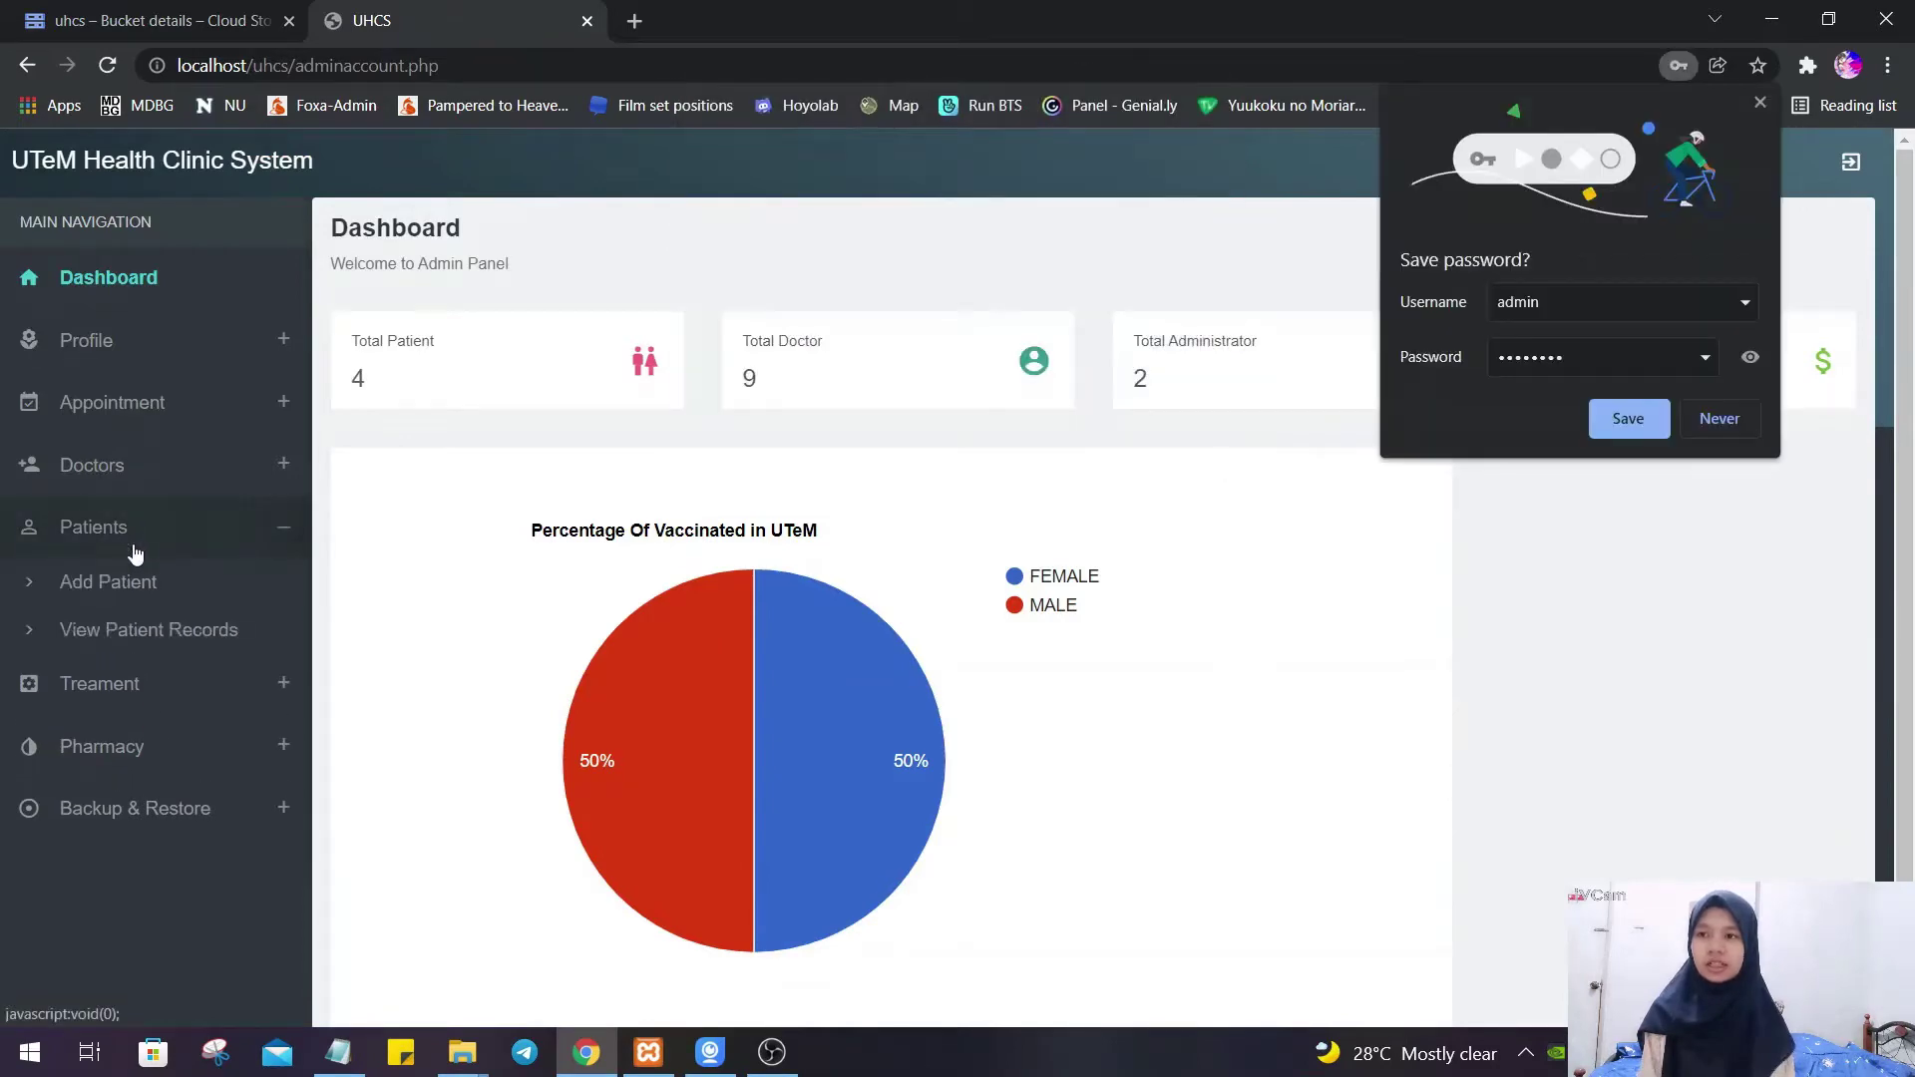
click(150, 638)
click(1713, 419)
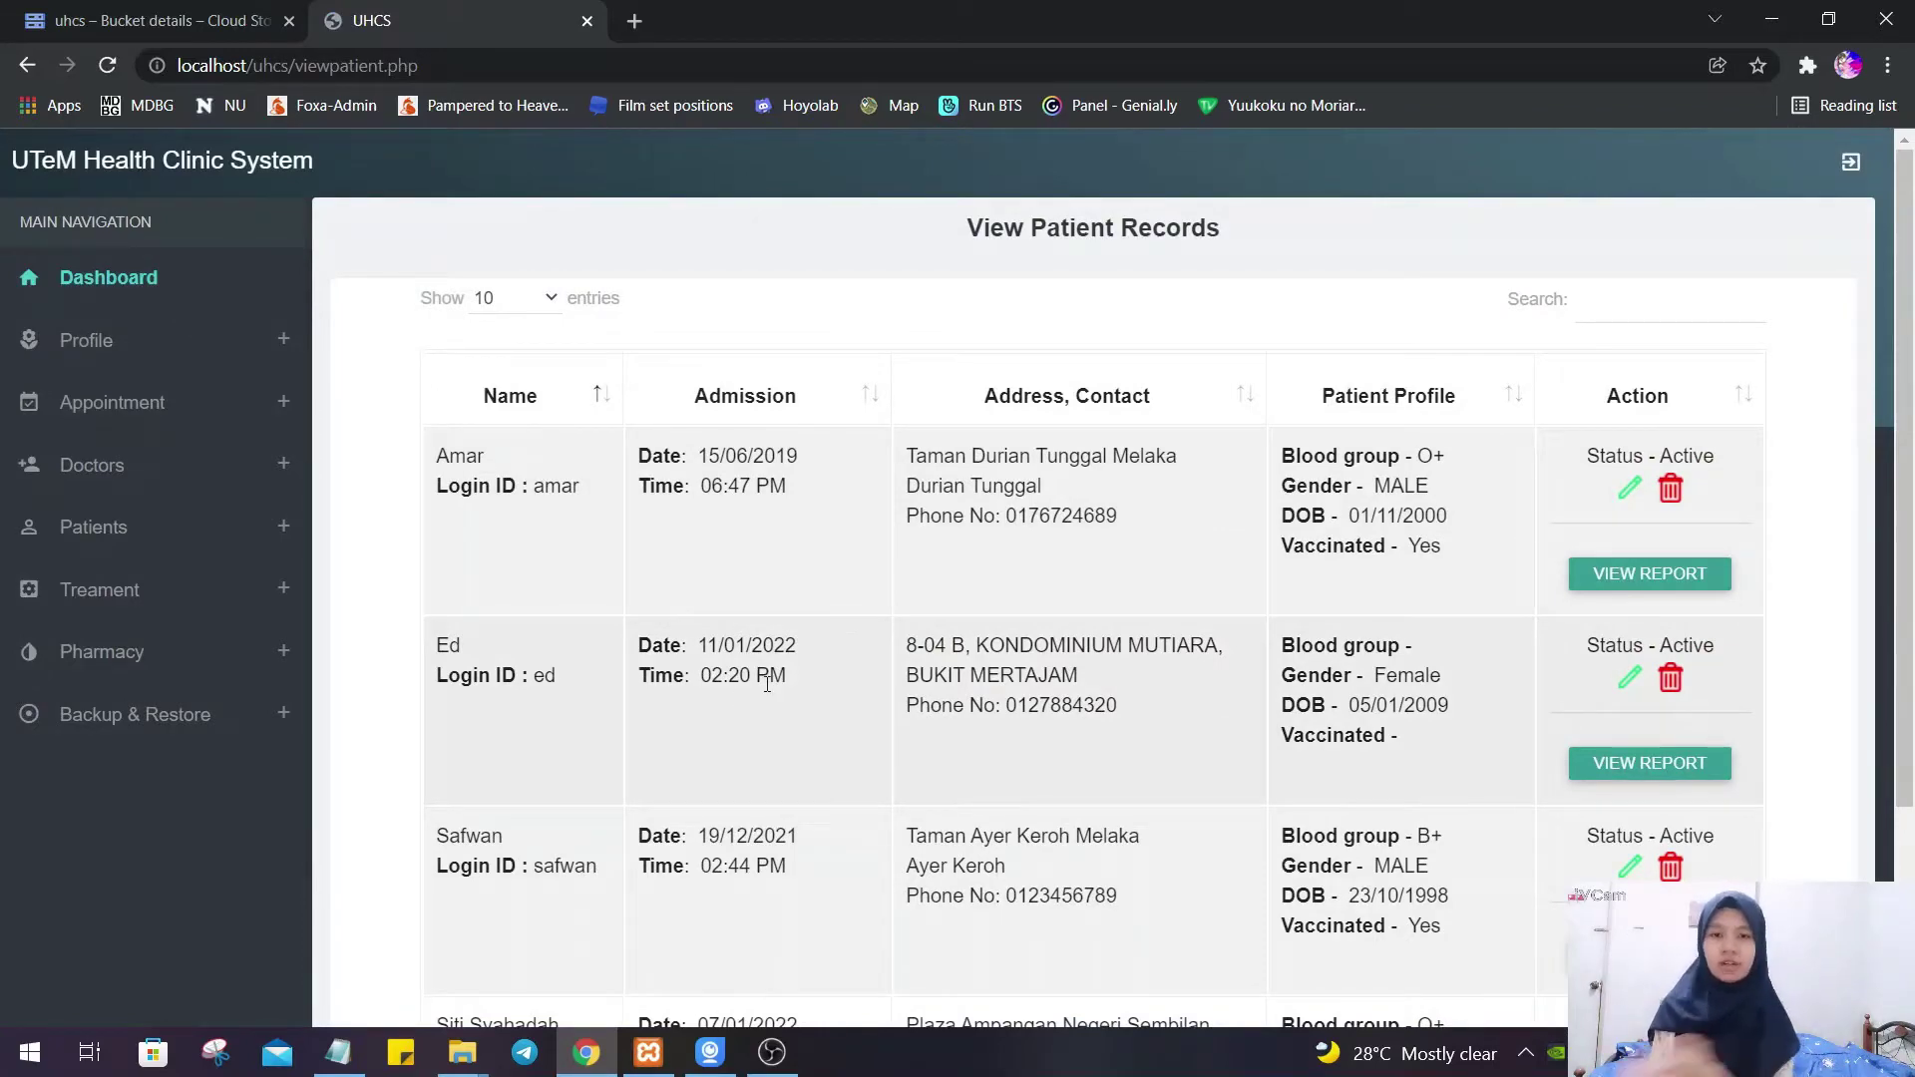
scroll(848, 499, down, 3)
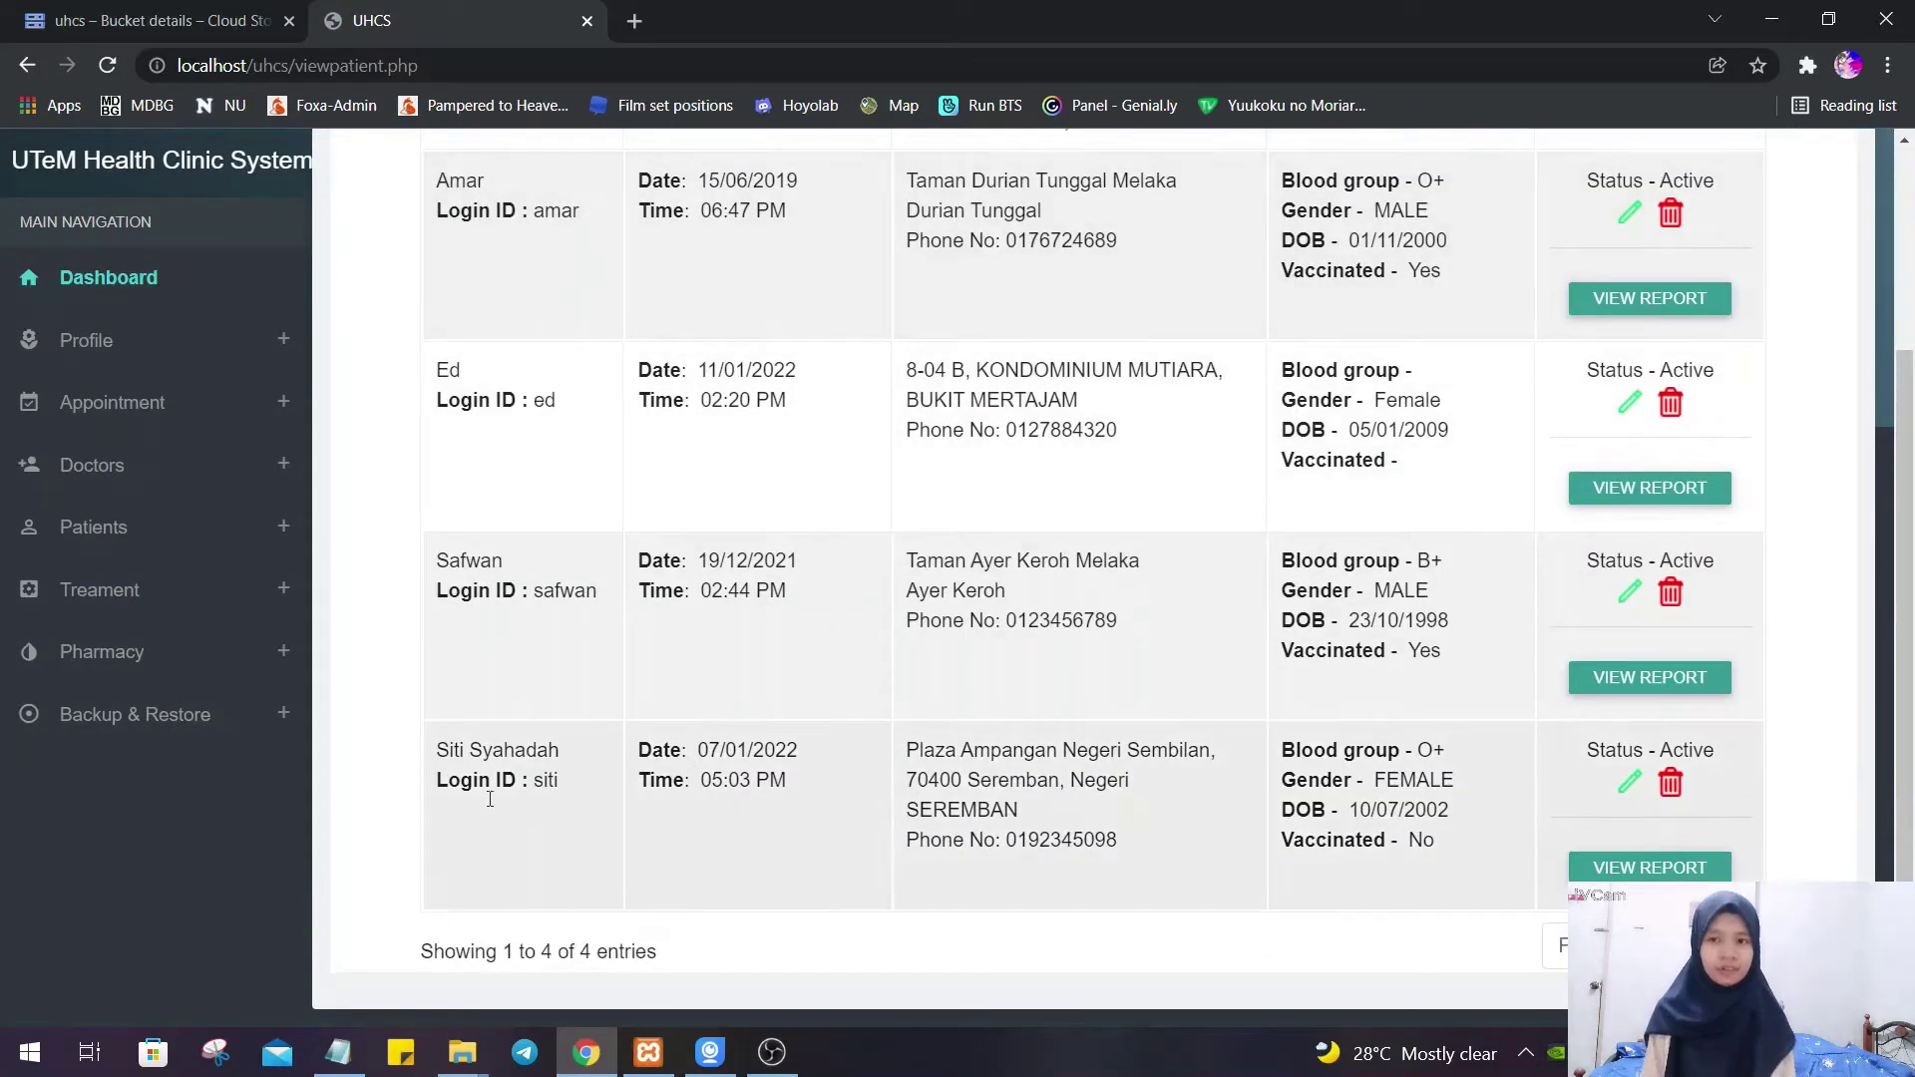
scroll(598, 561, up, 3)
click(152, 728)
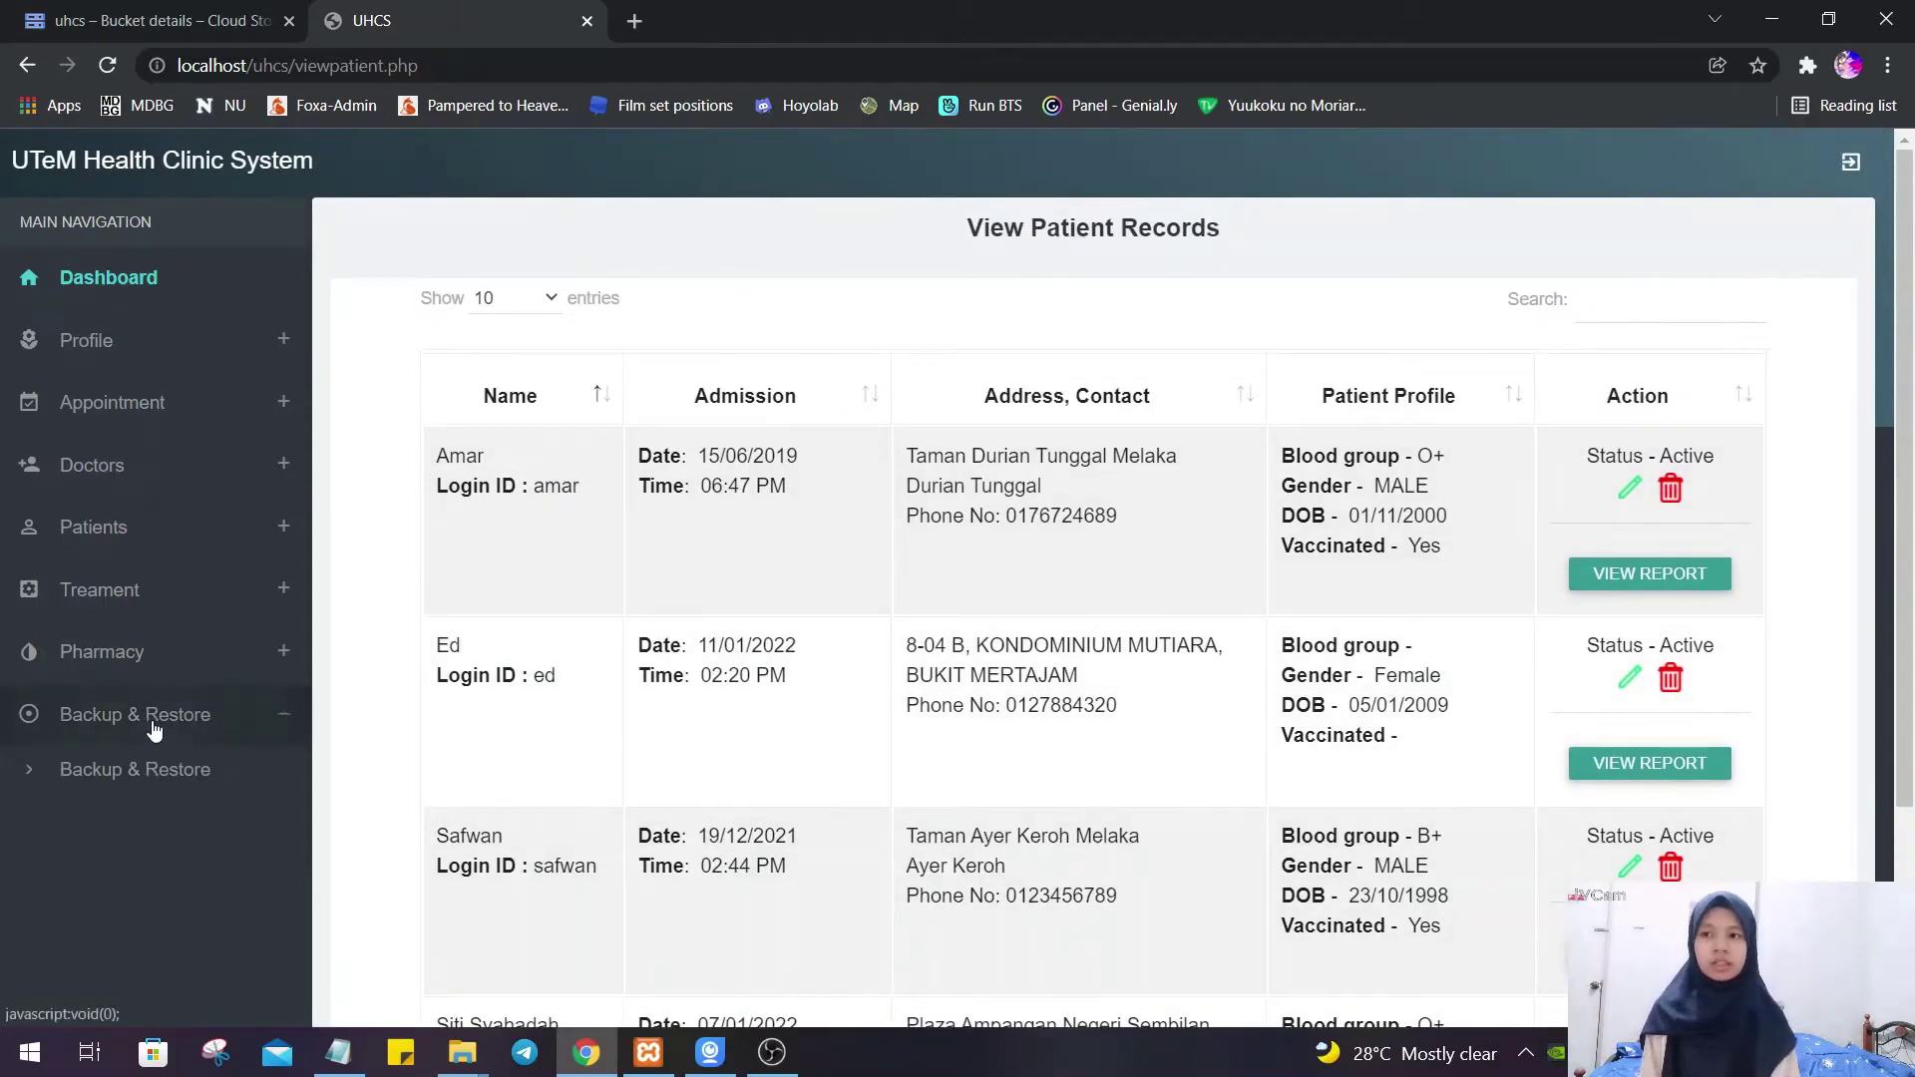
click(146, 783)
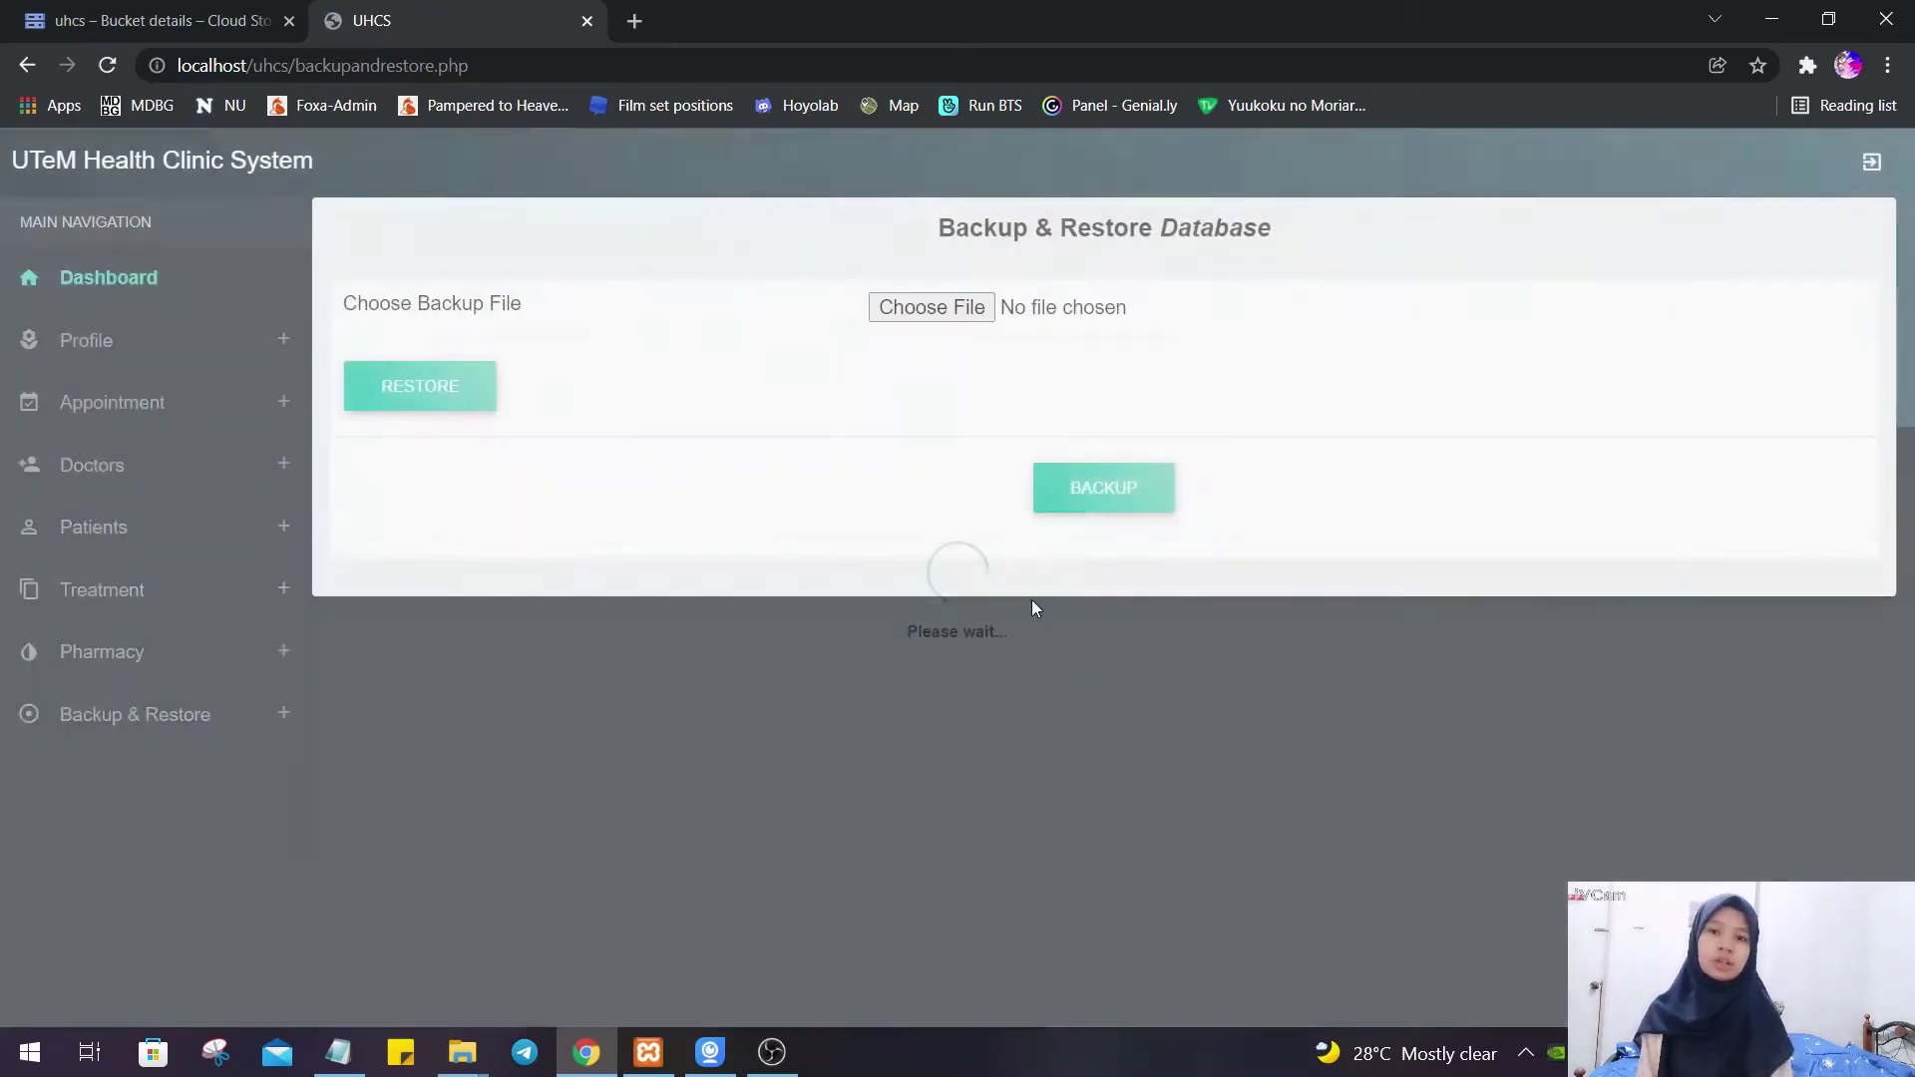
- Back up the database and check the downloaded .sql file in the Downloads folder
click(1087, 496)
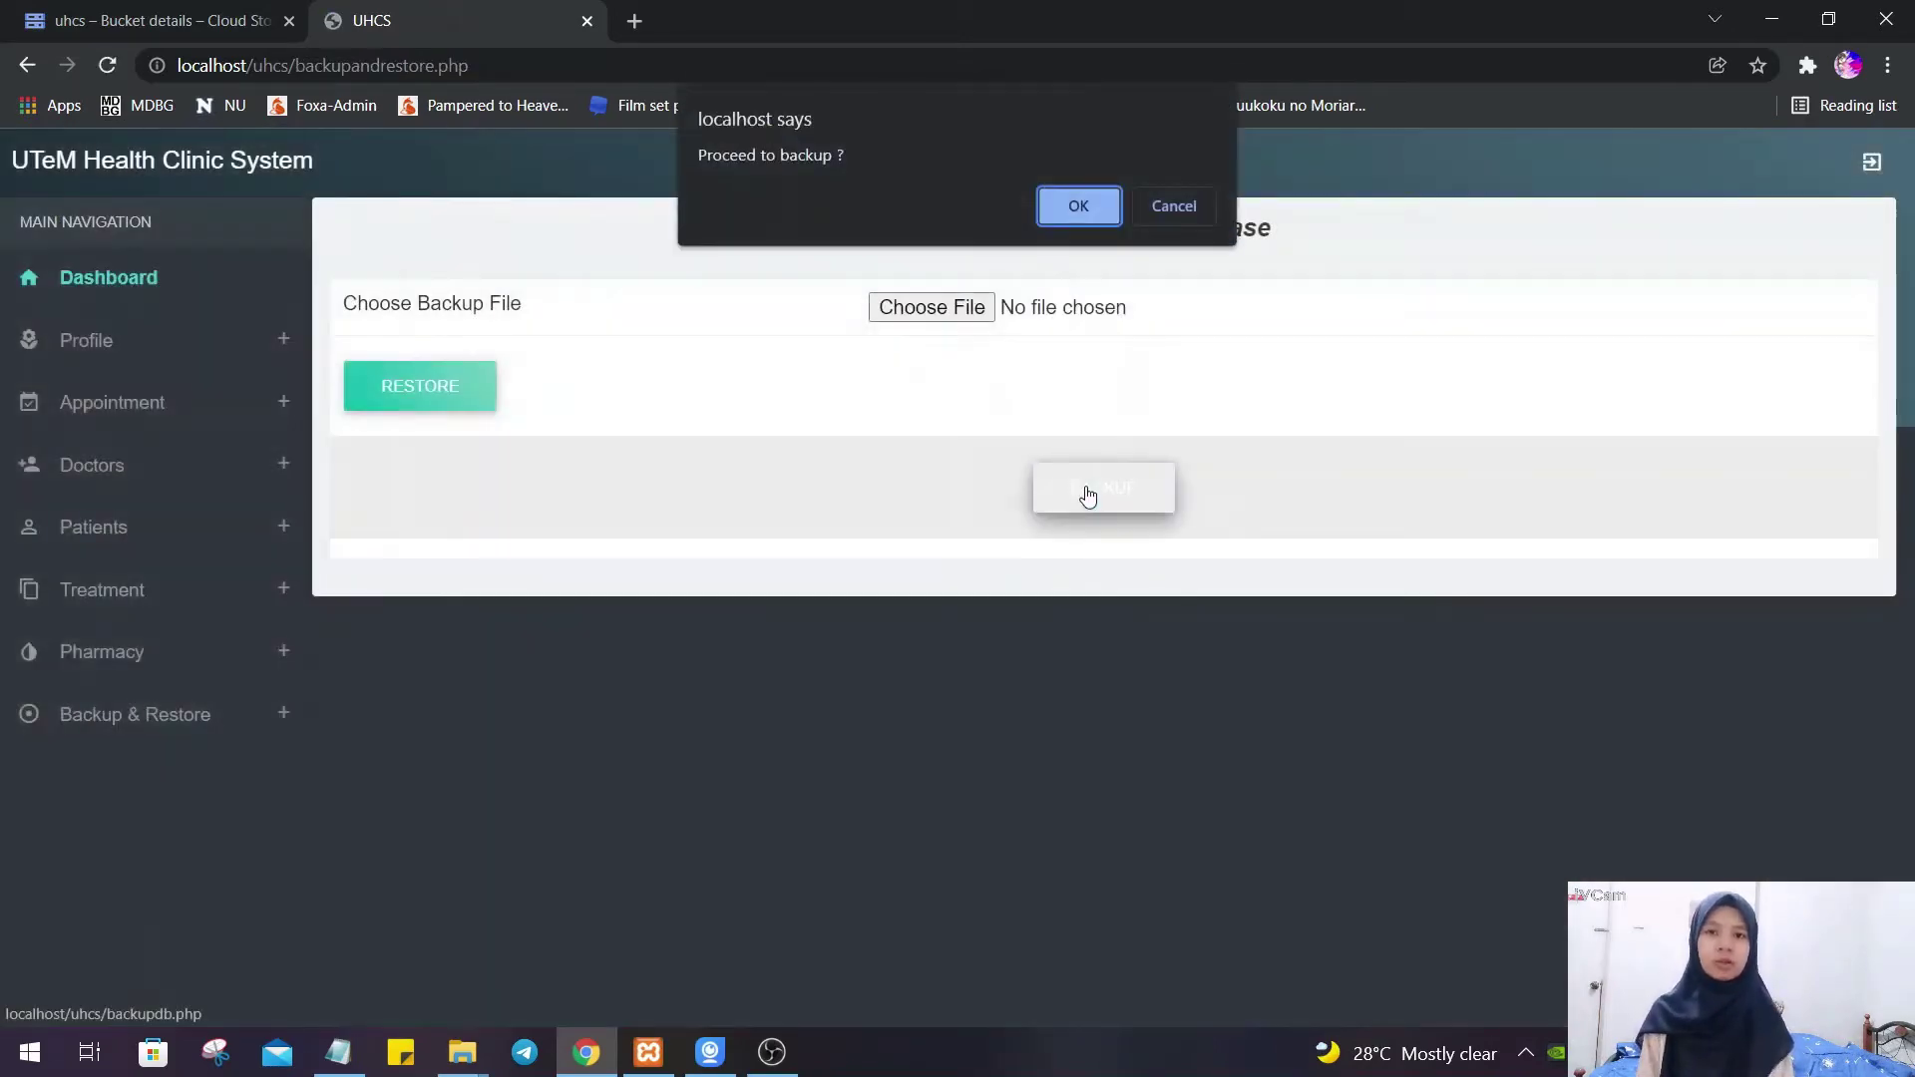
click(1078, 205)
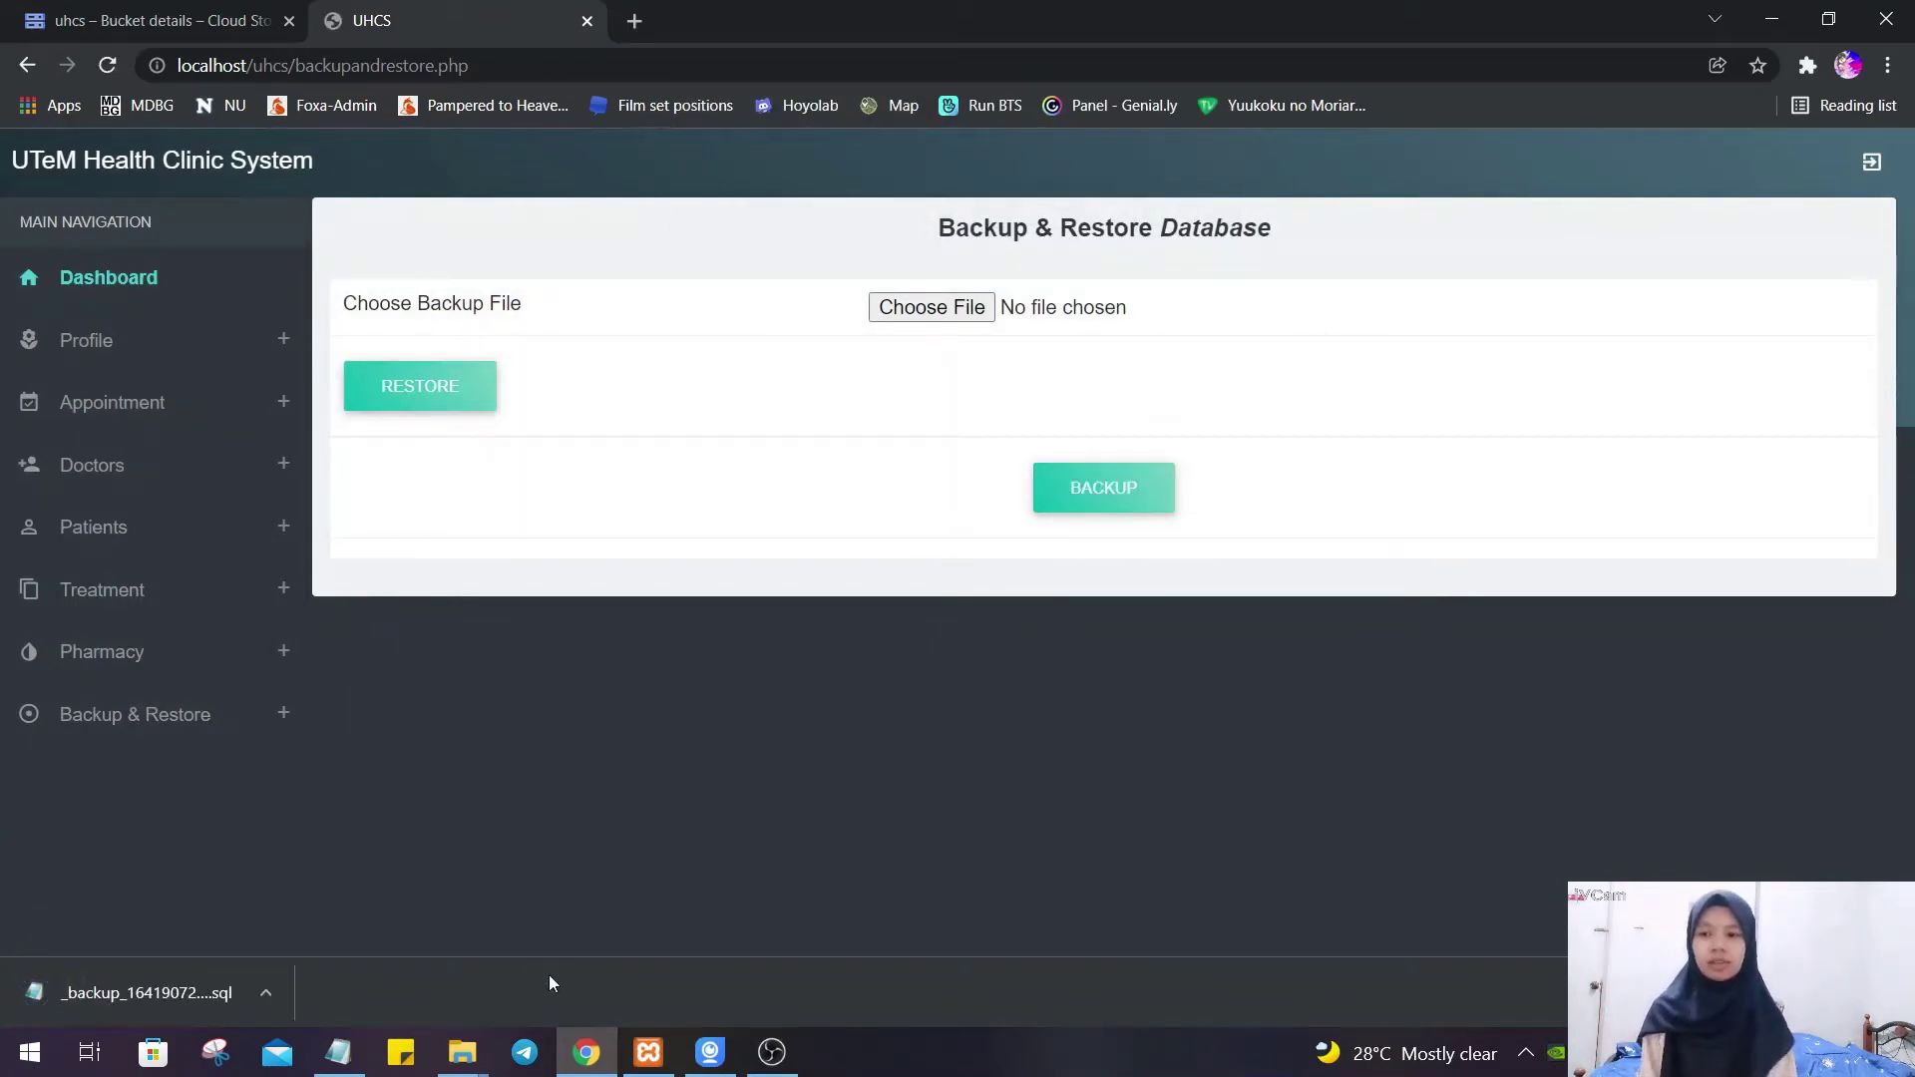
mouse_move(464, 1052)
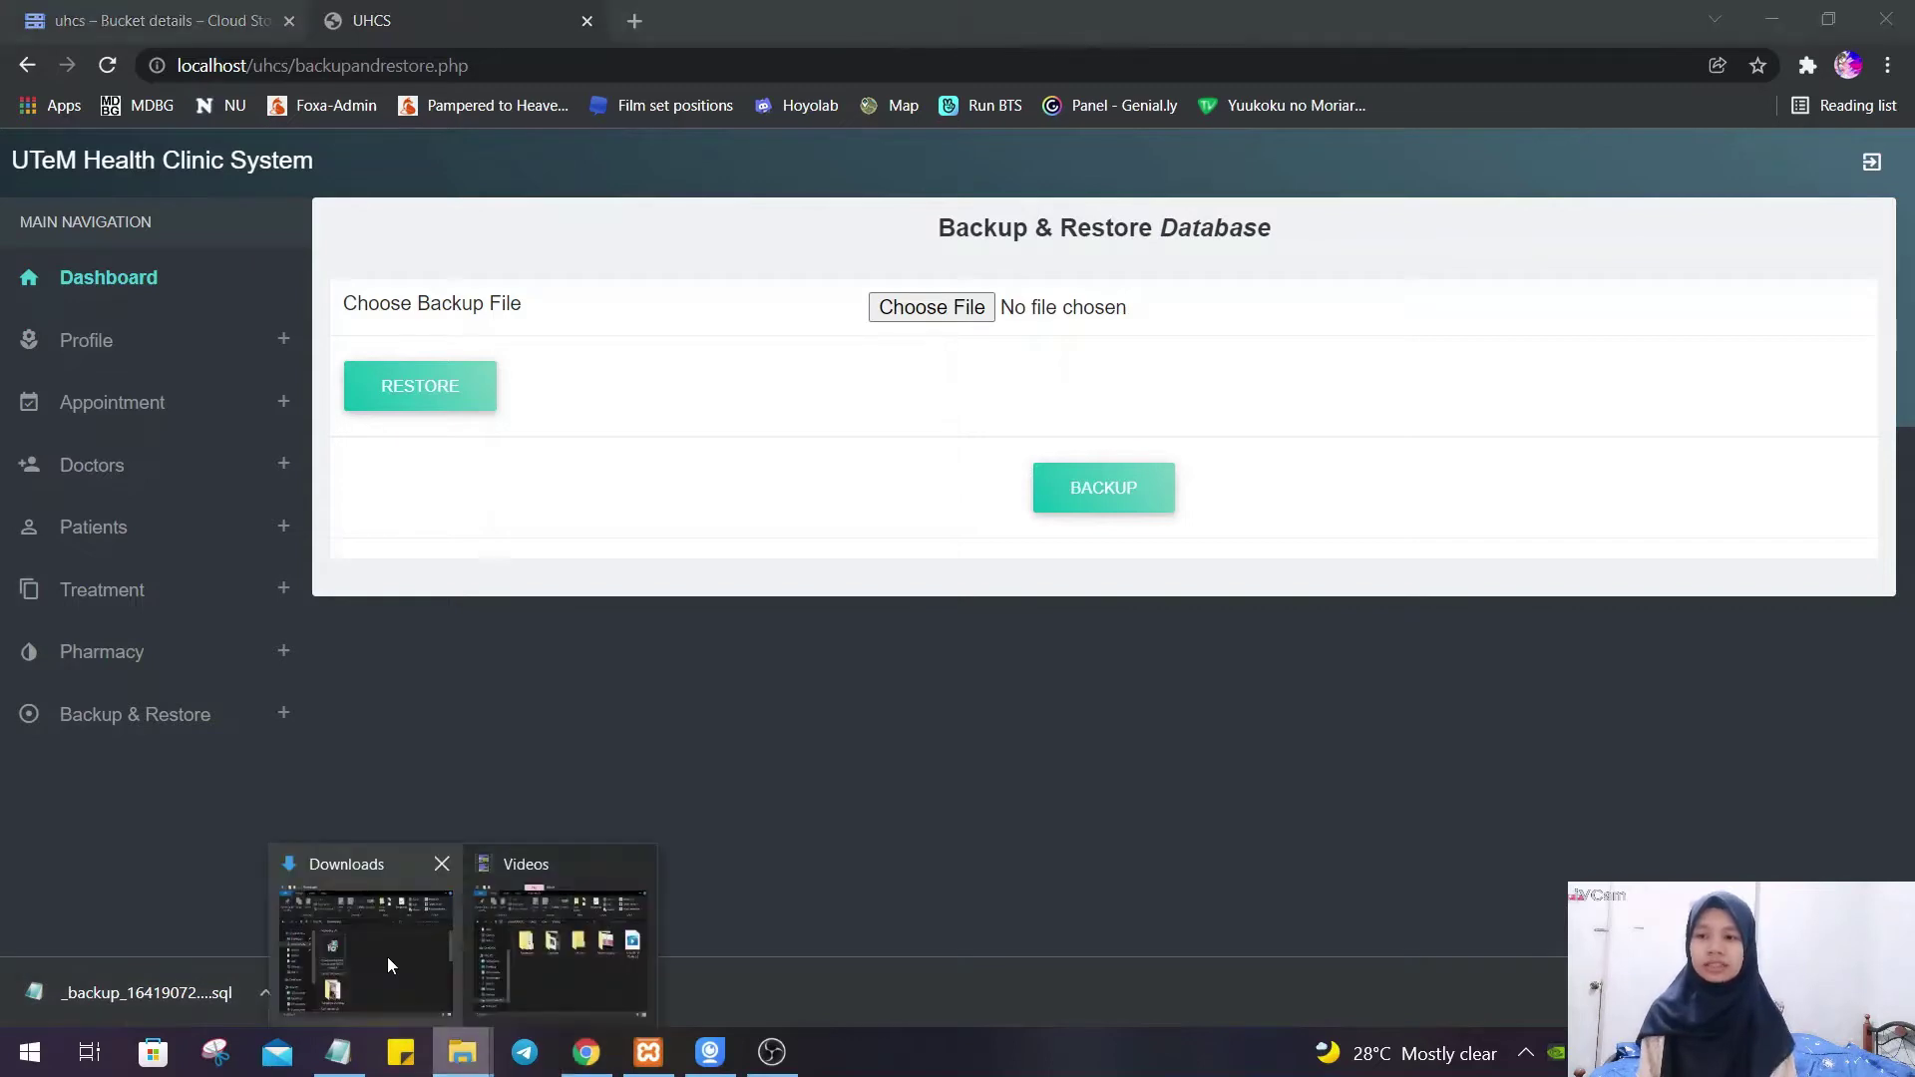
click(387, 955)
click(786, 554)
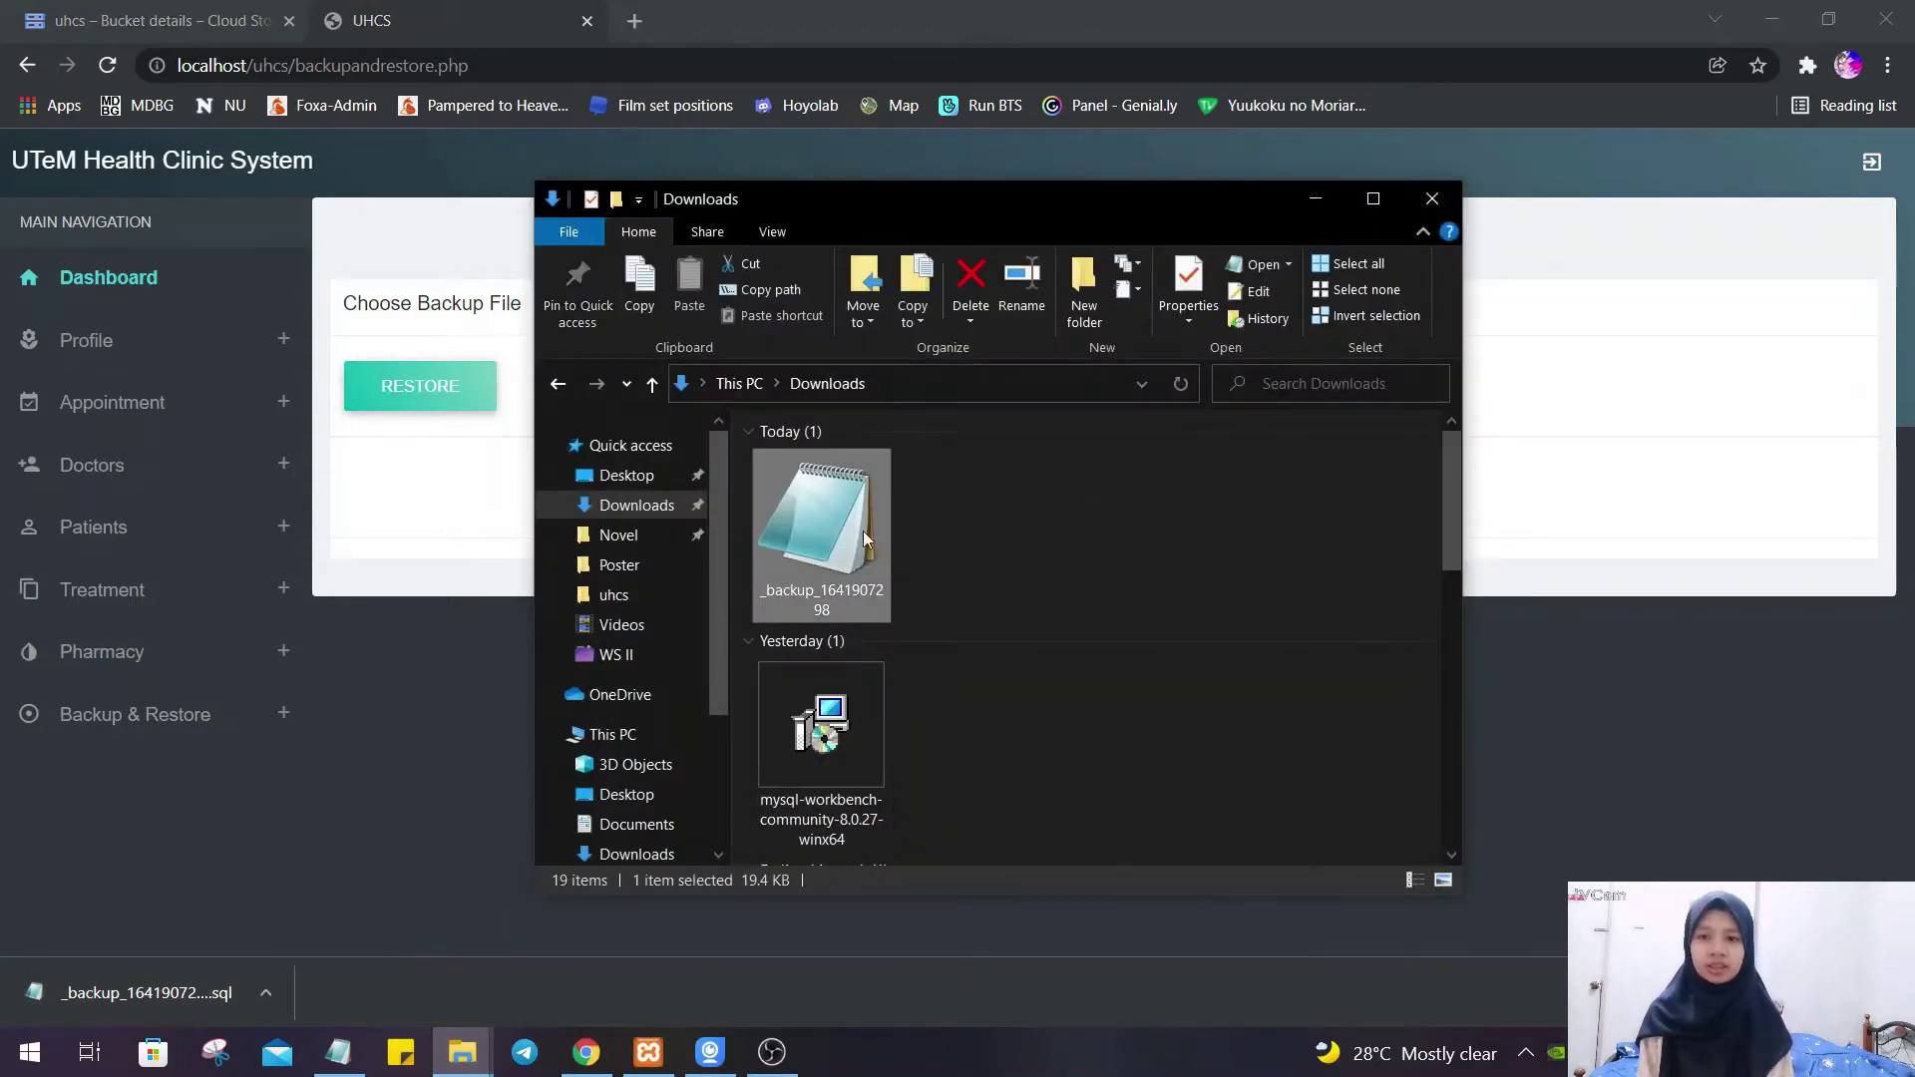
click(1327, 201)
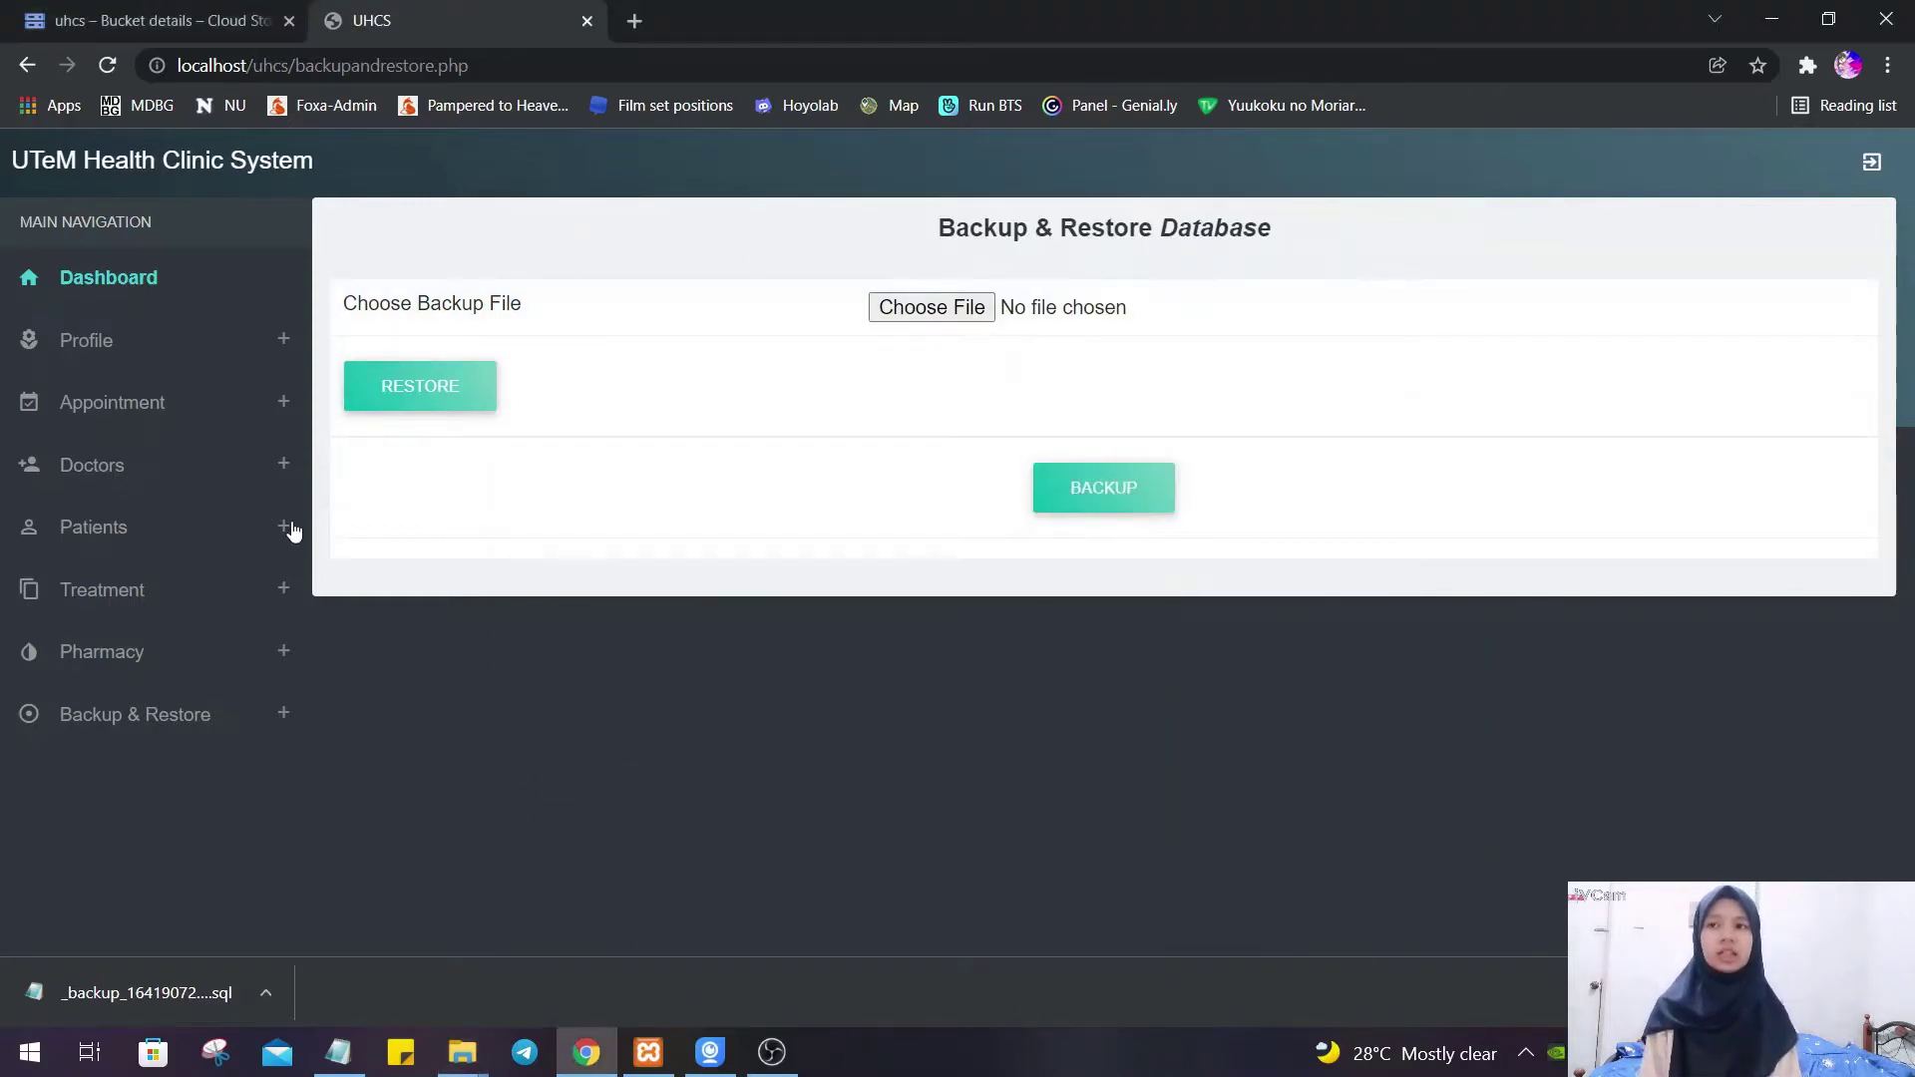
click(187, 527)
- Delete the second patient's record, leaving three patients, then open Backup & Restore
click(229, 646)
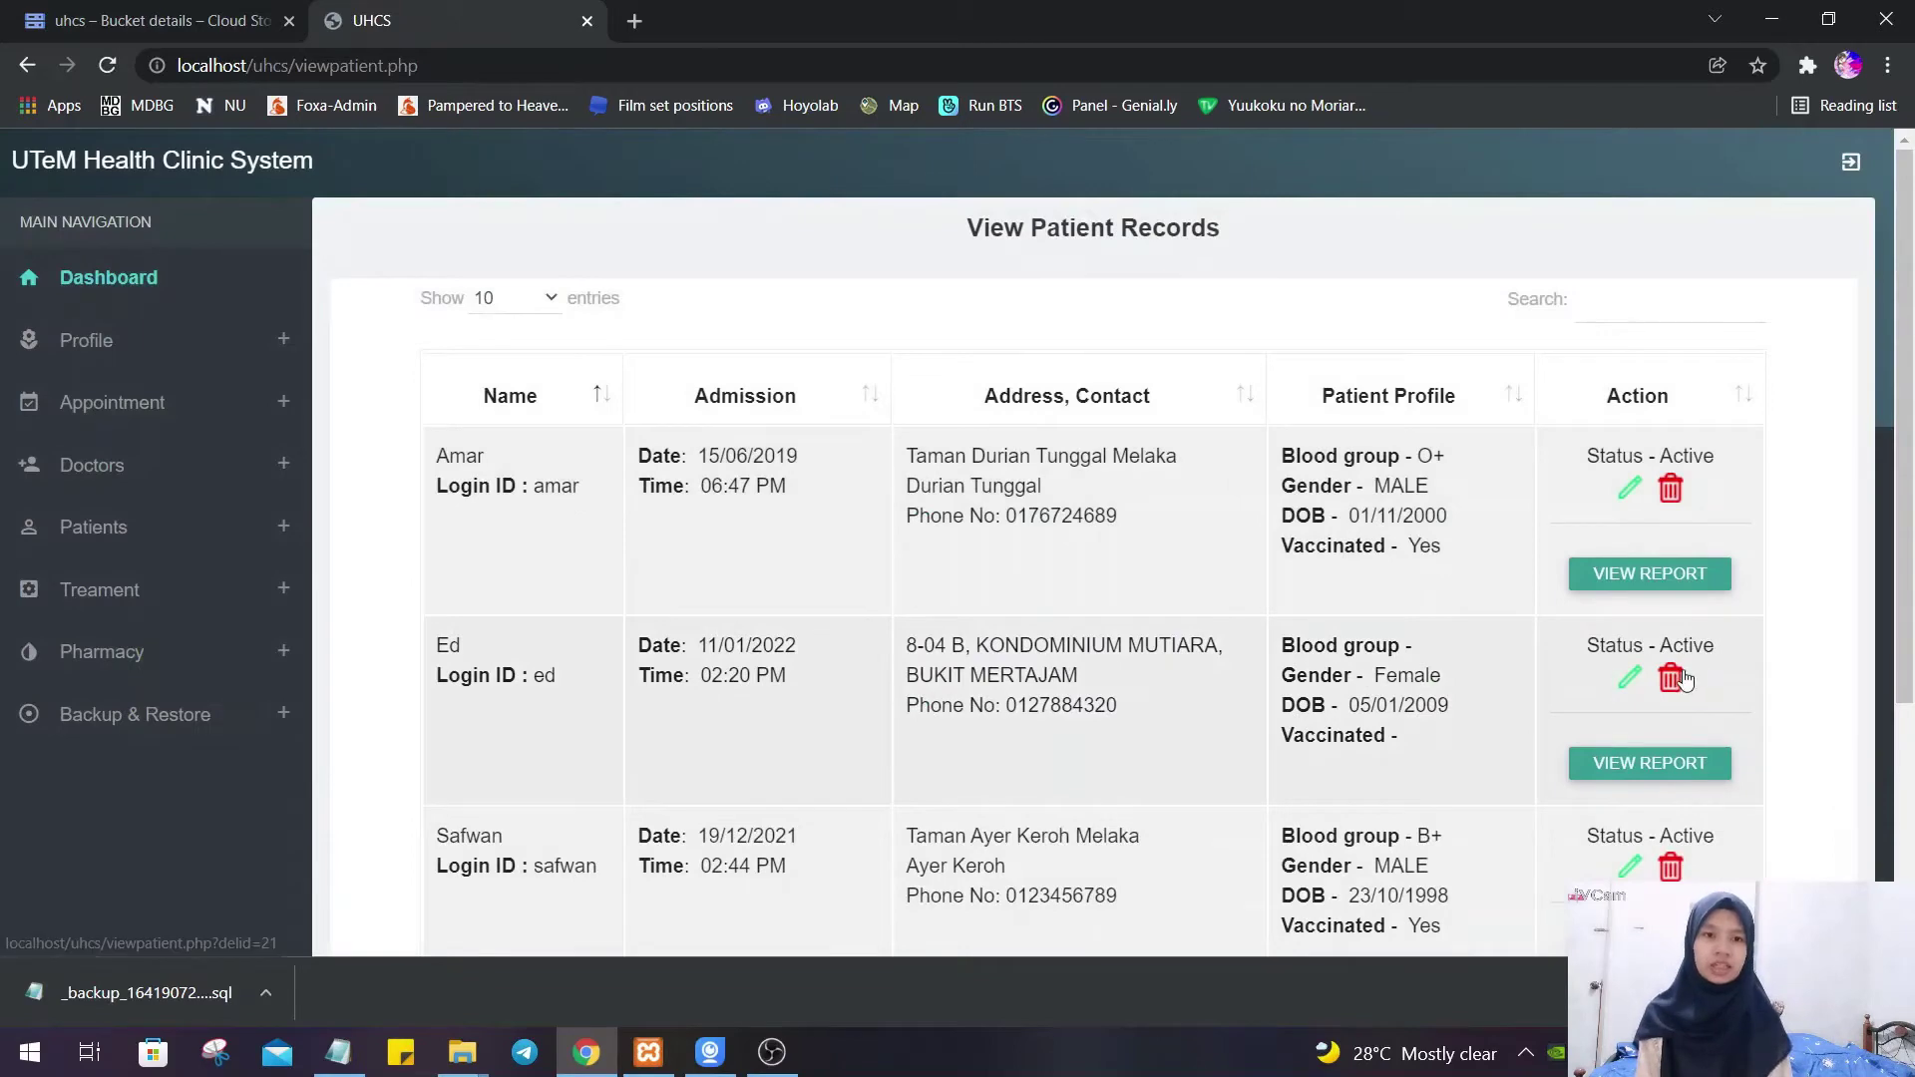
click(1672, 679)
click(1081, 206)
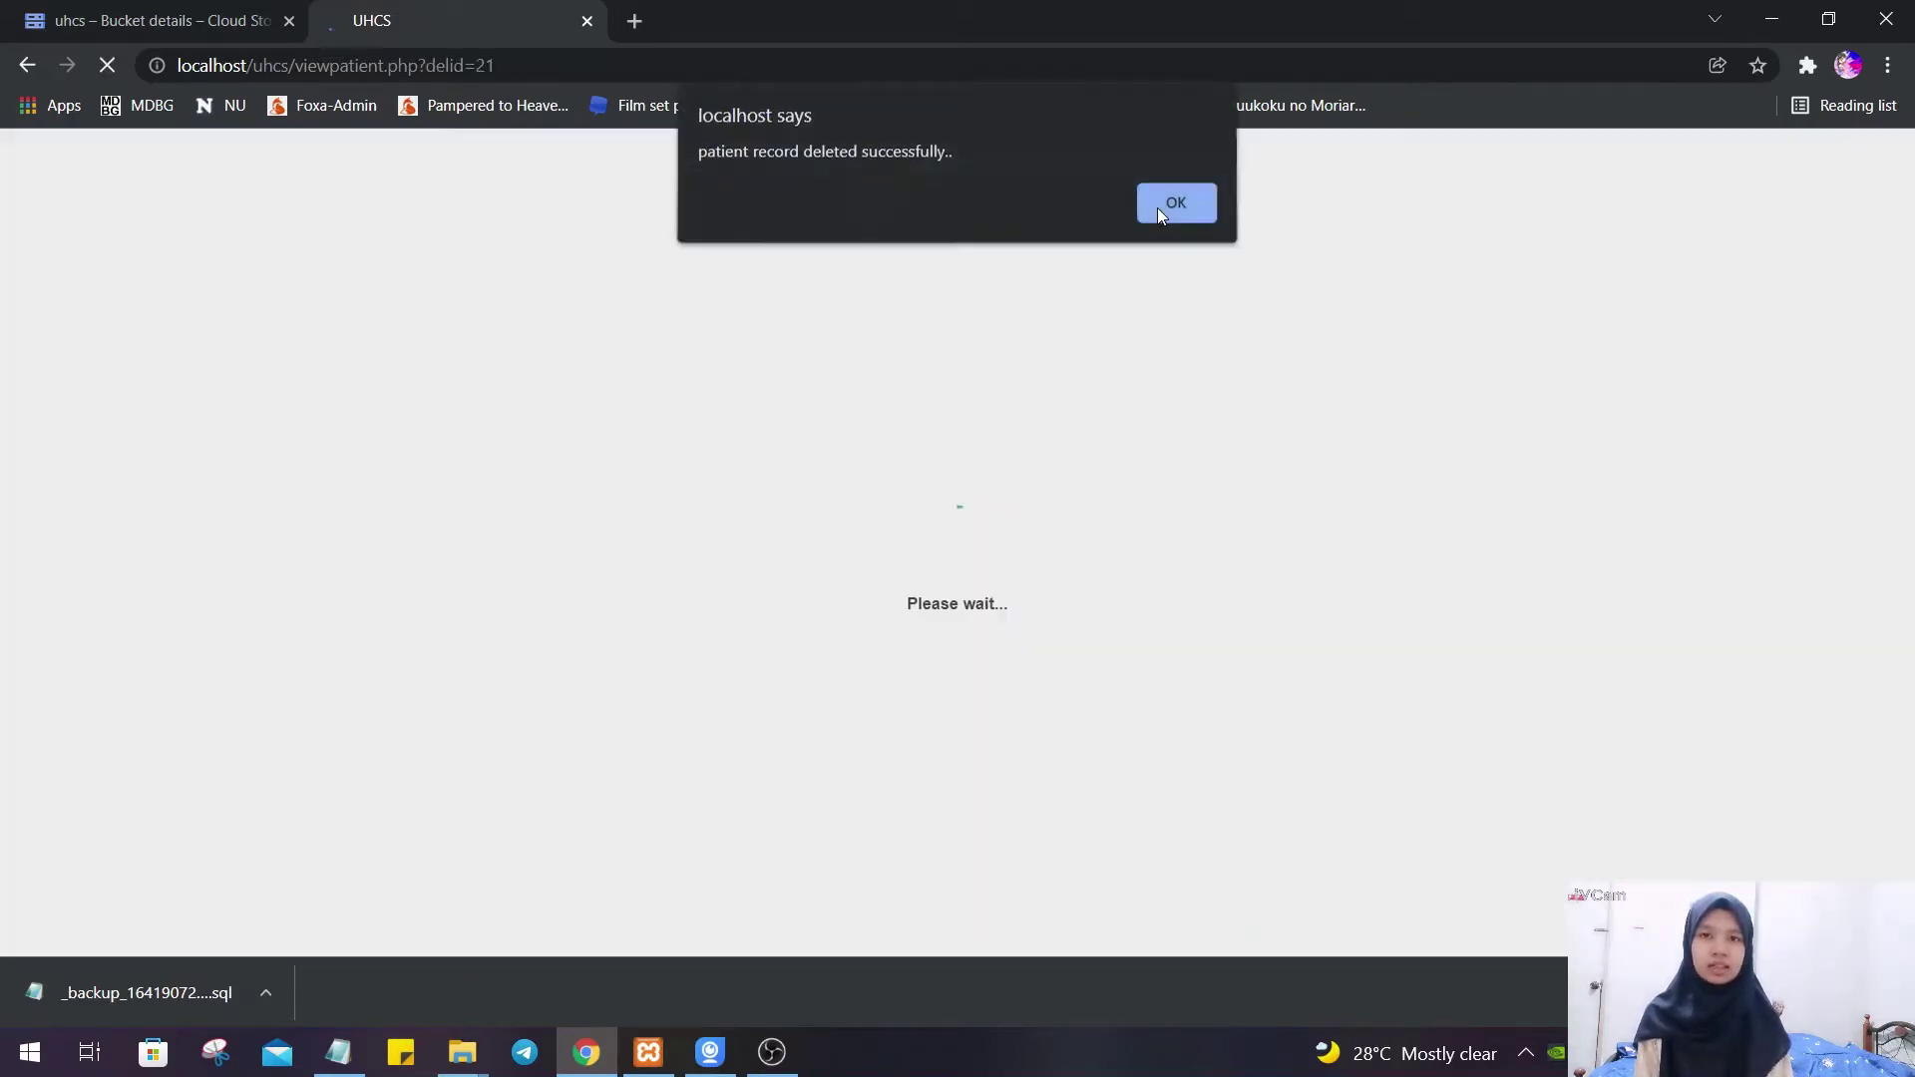
click(1162, 205)
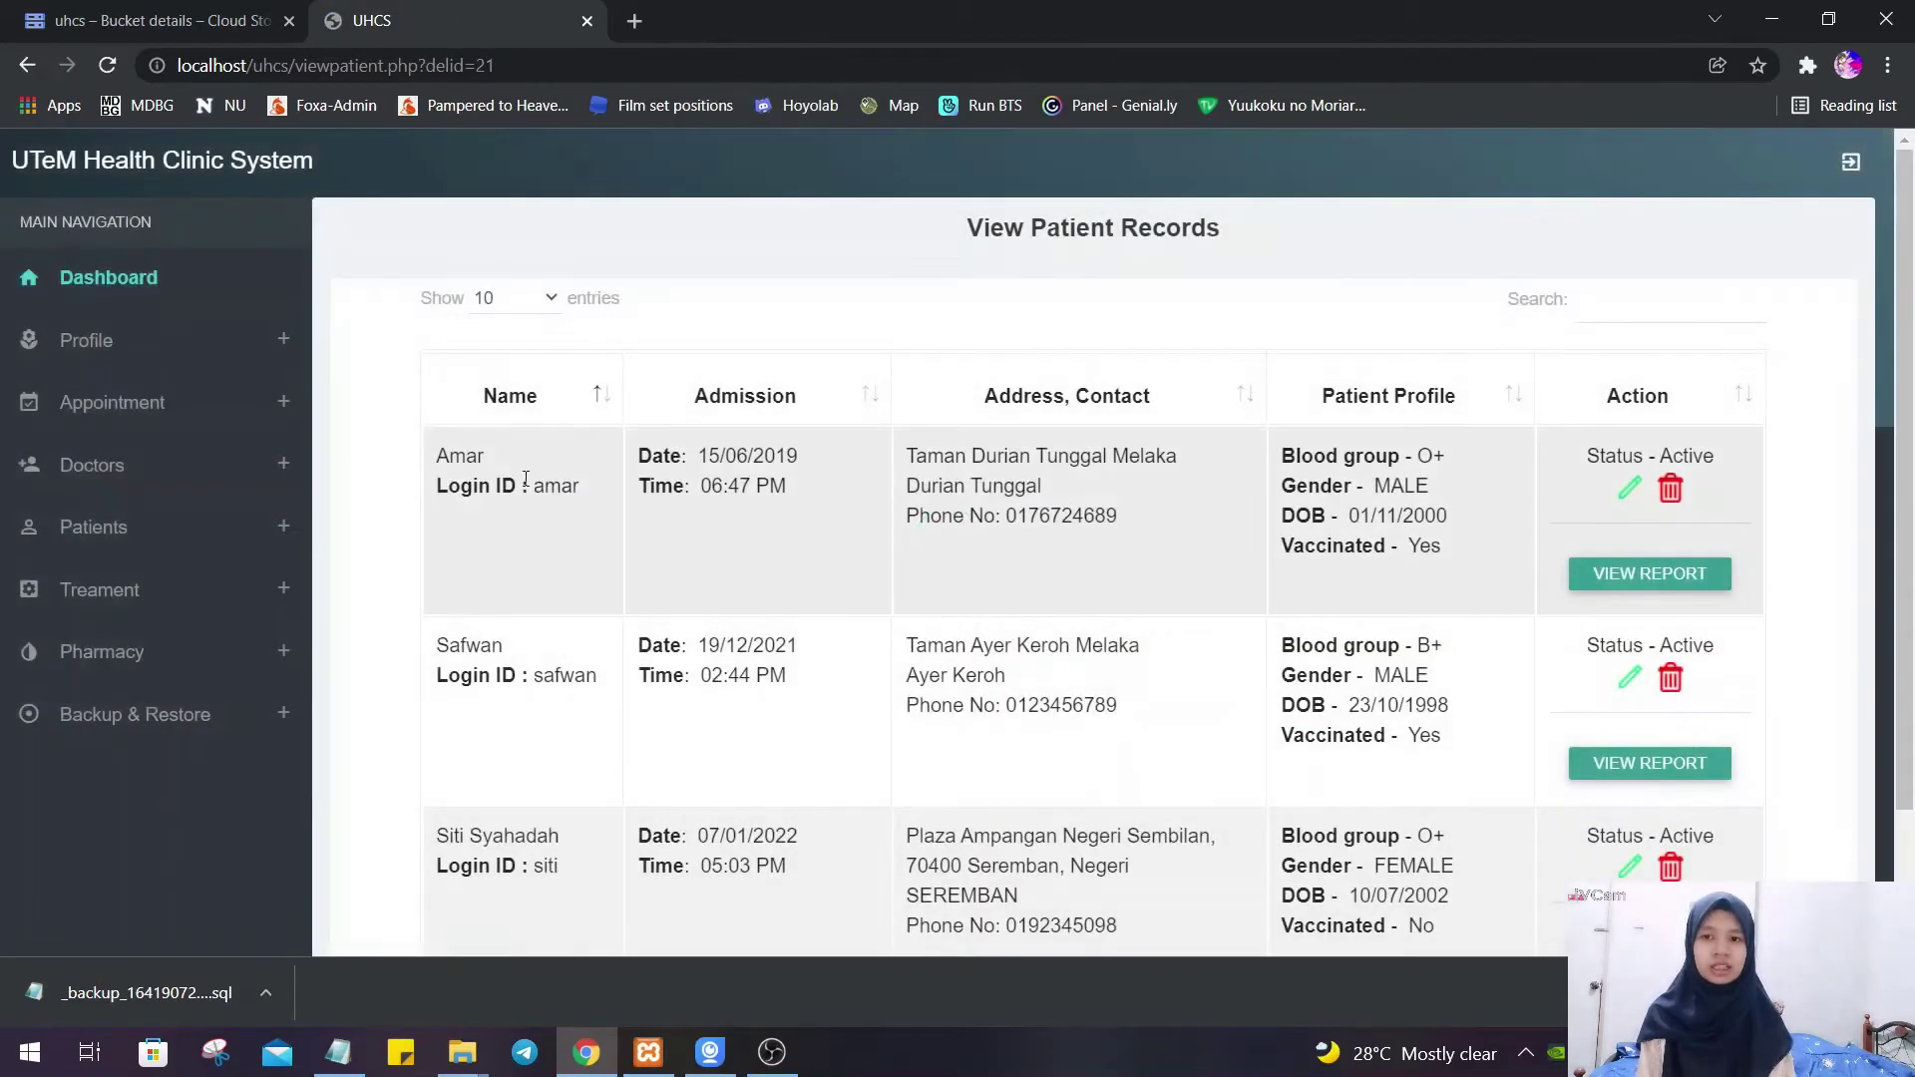
scroll(525, 479, down, 2)
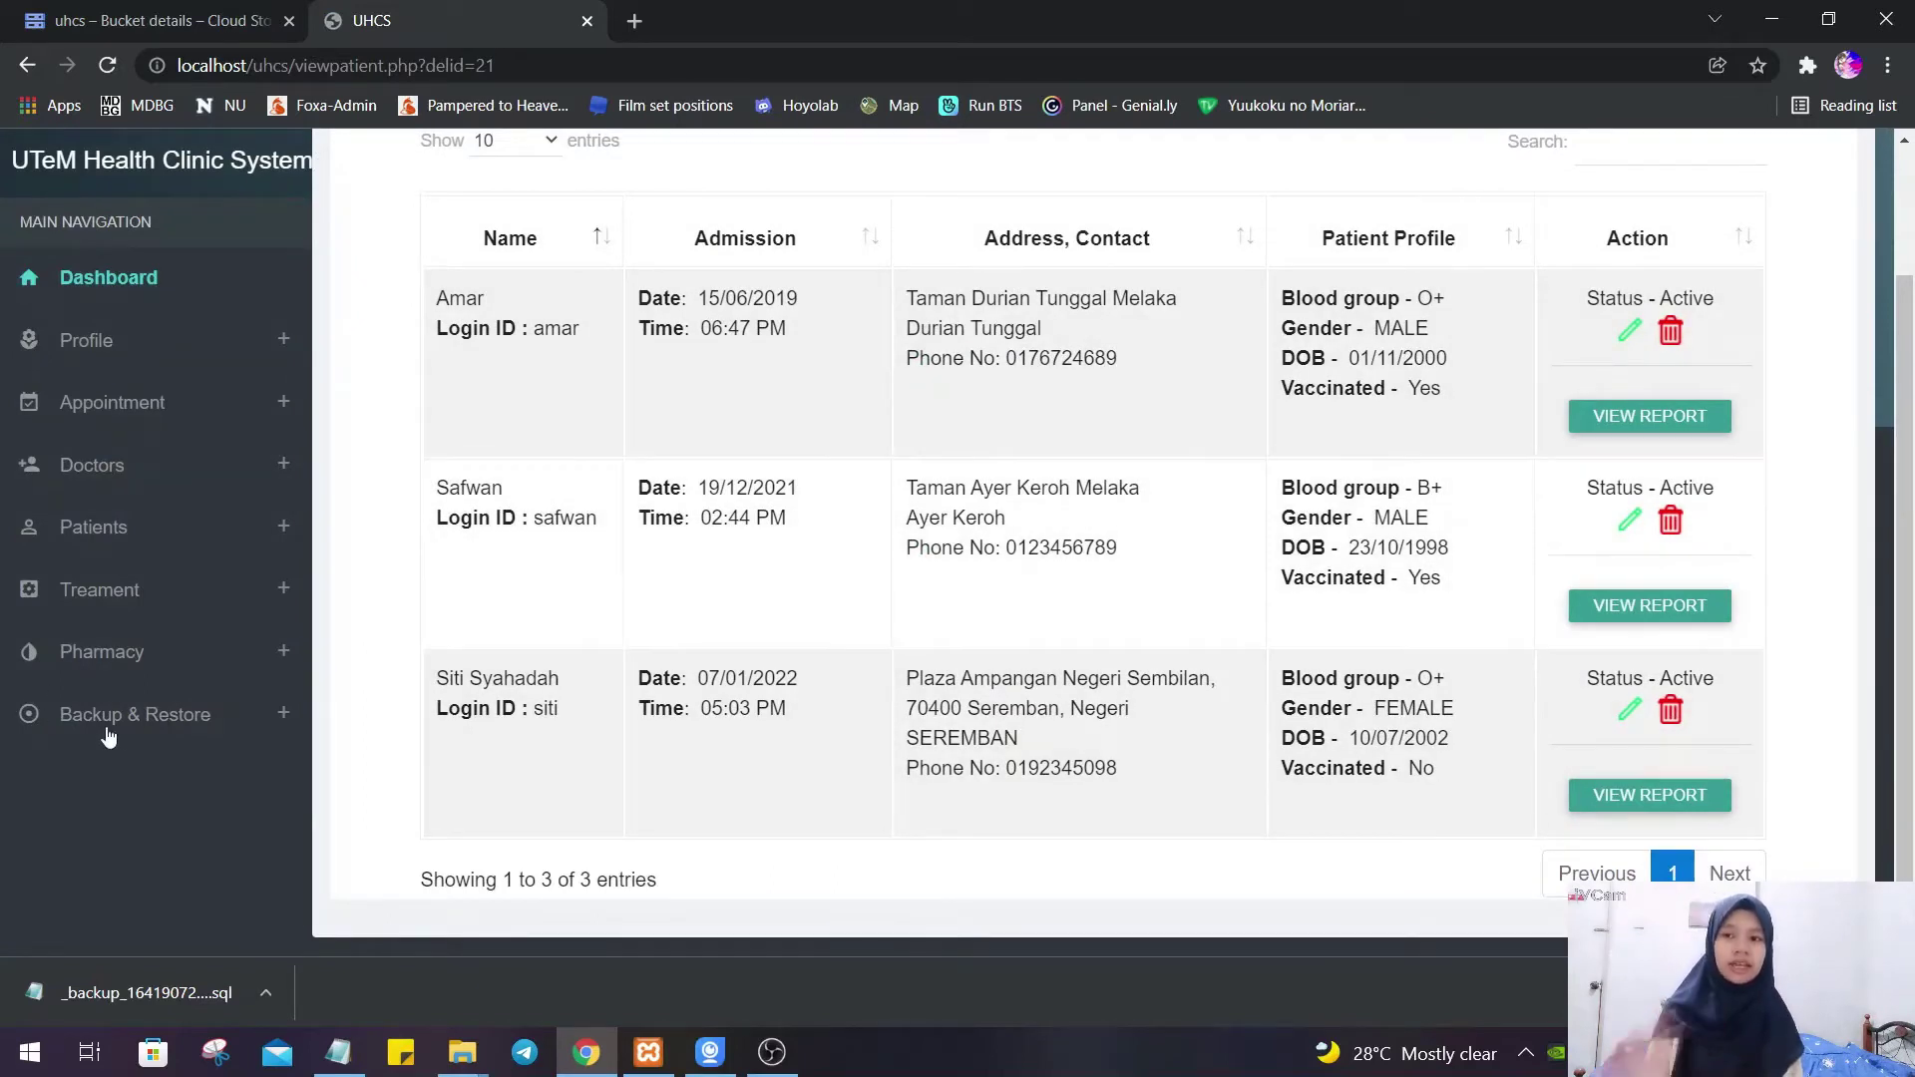
click(139, 736)
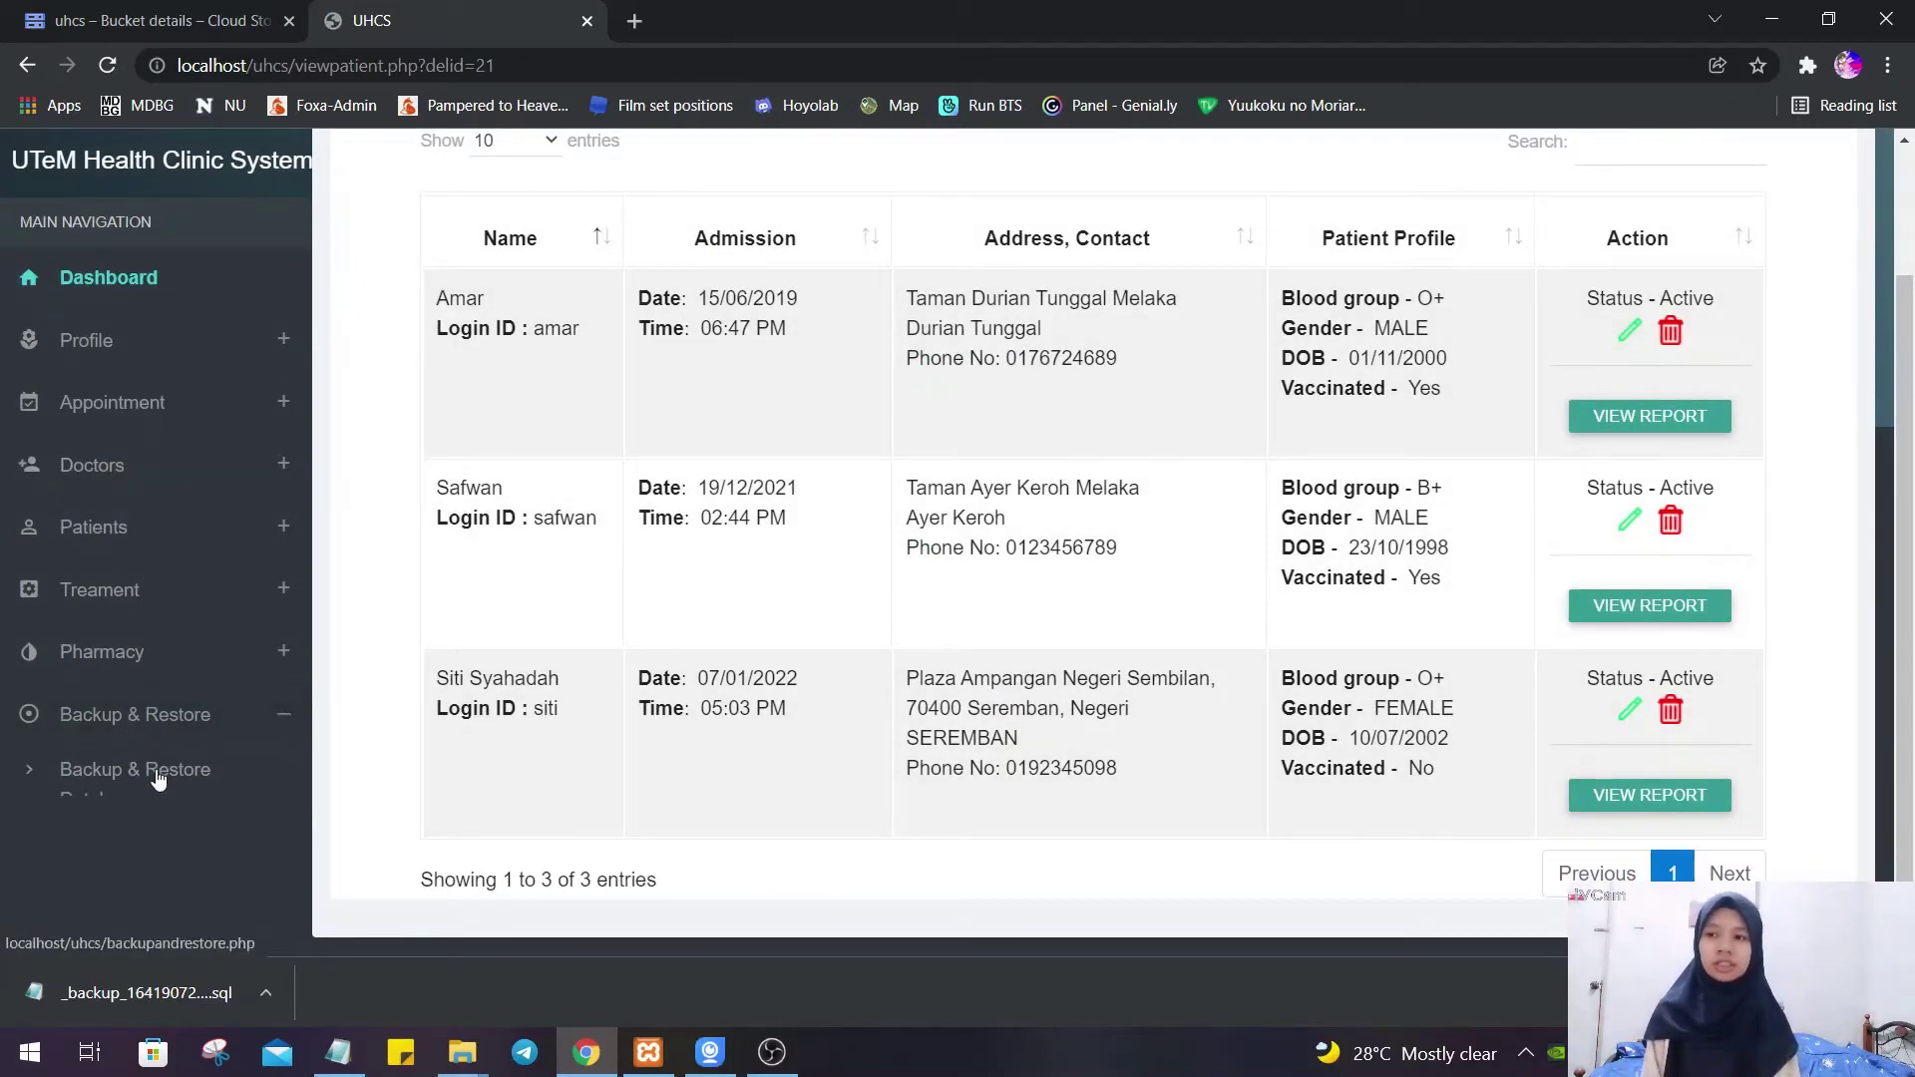
click(151, 776)
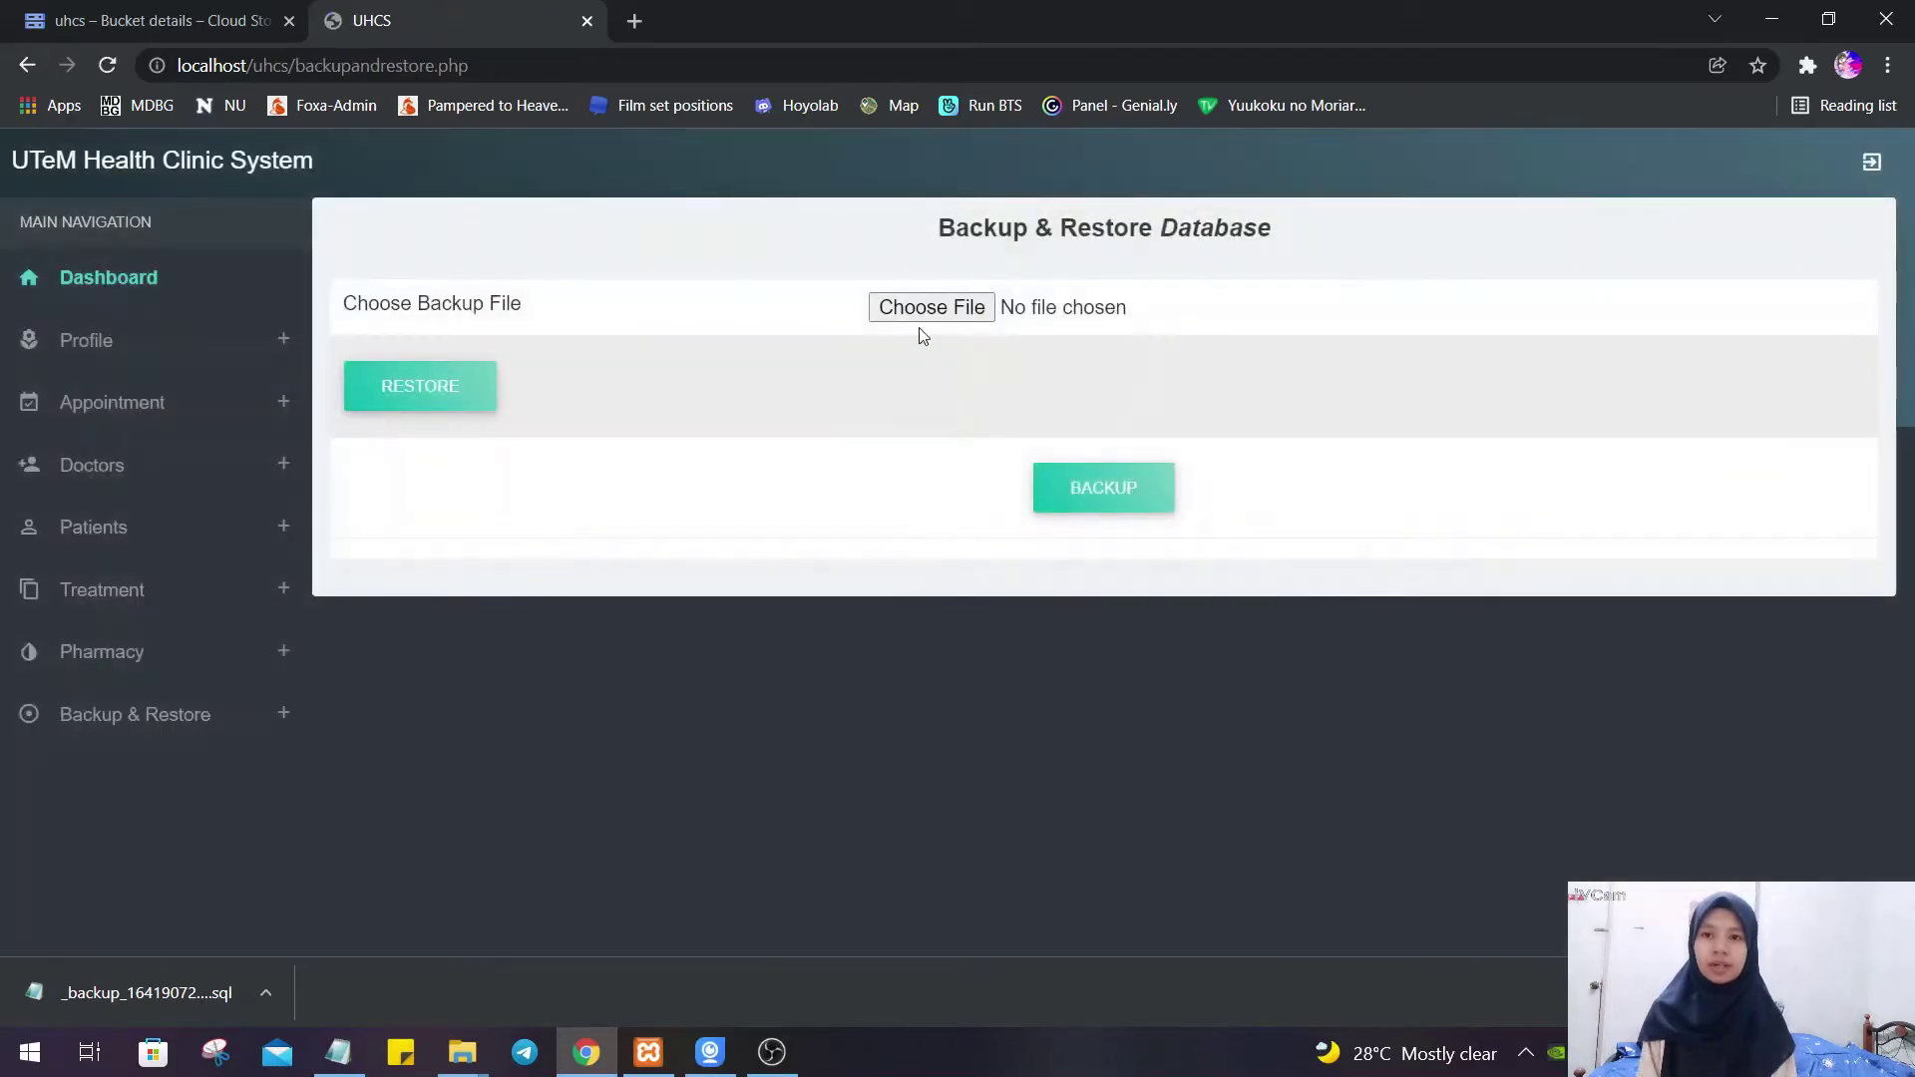
- Restore the database from _backup_1641907298.sql
click(938, 311)
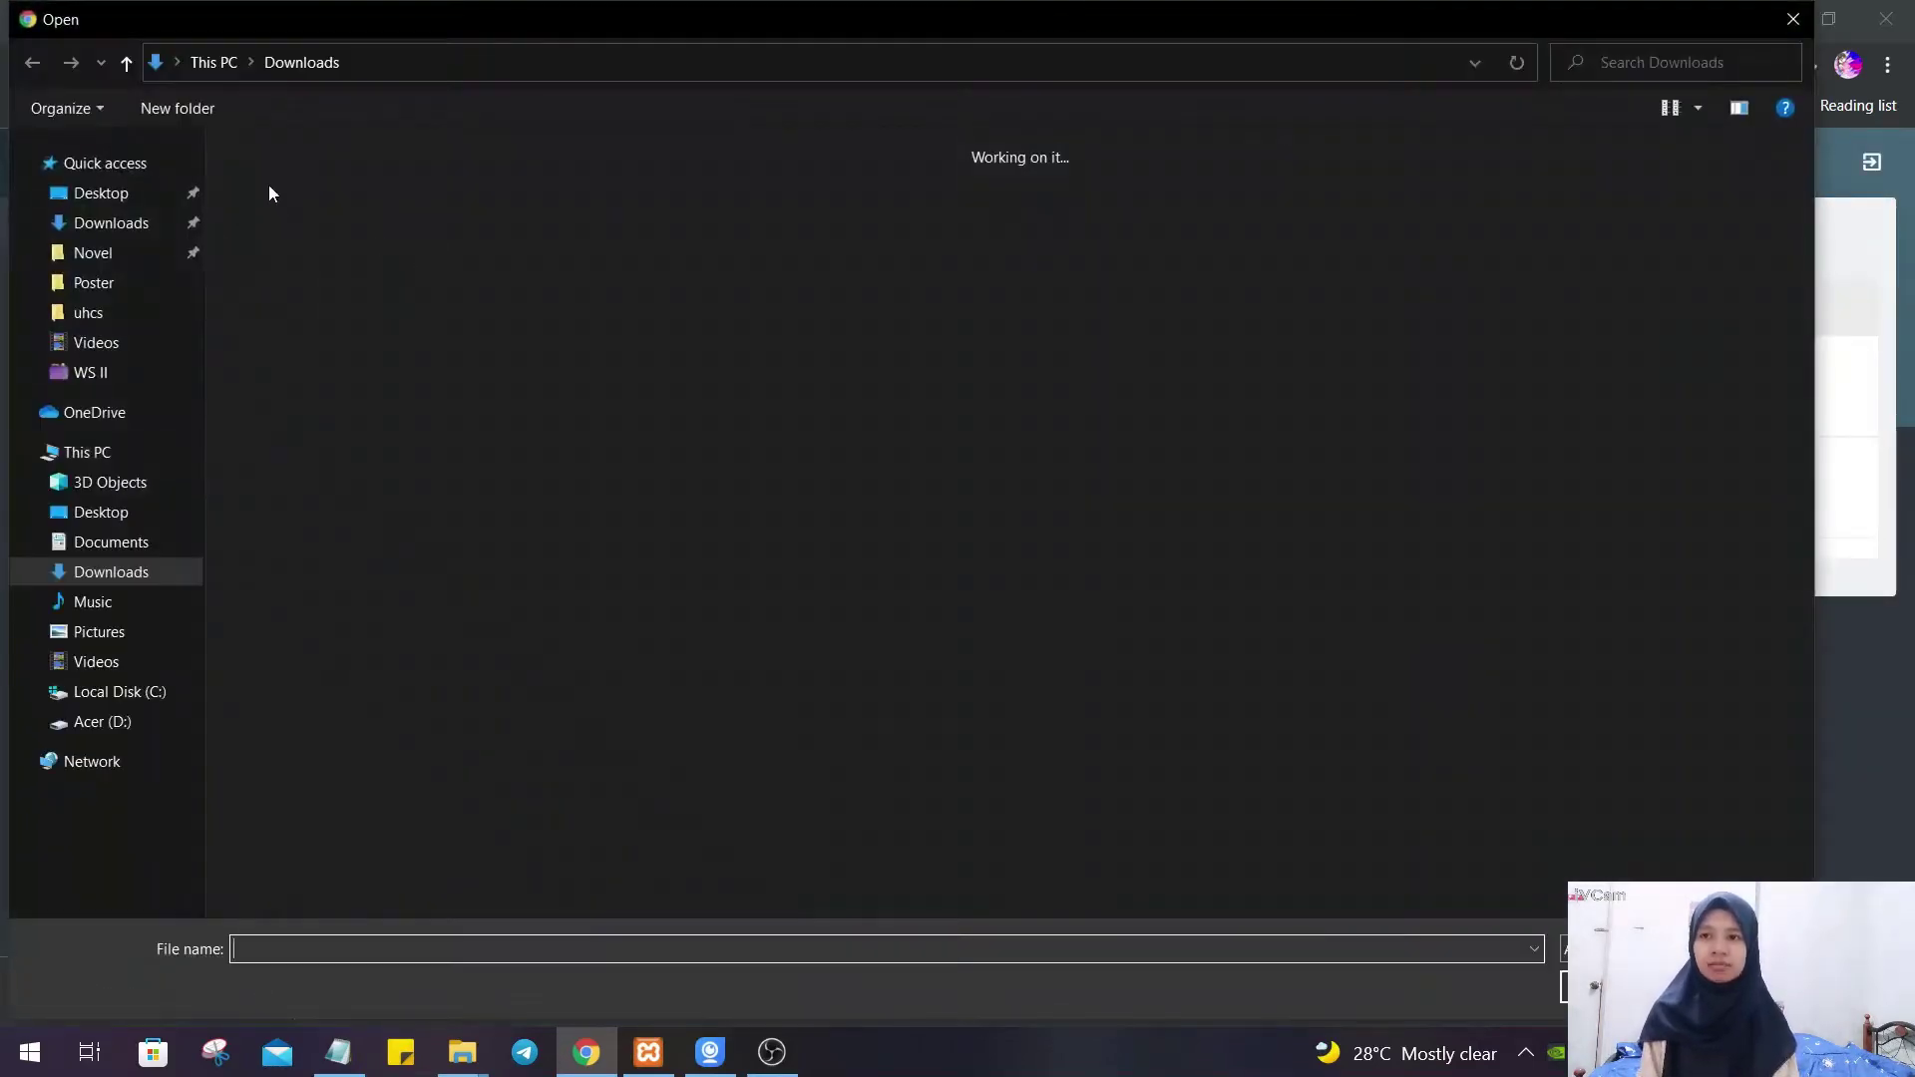
click(267, 180)
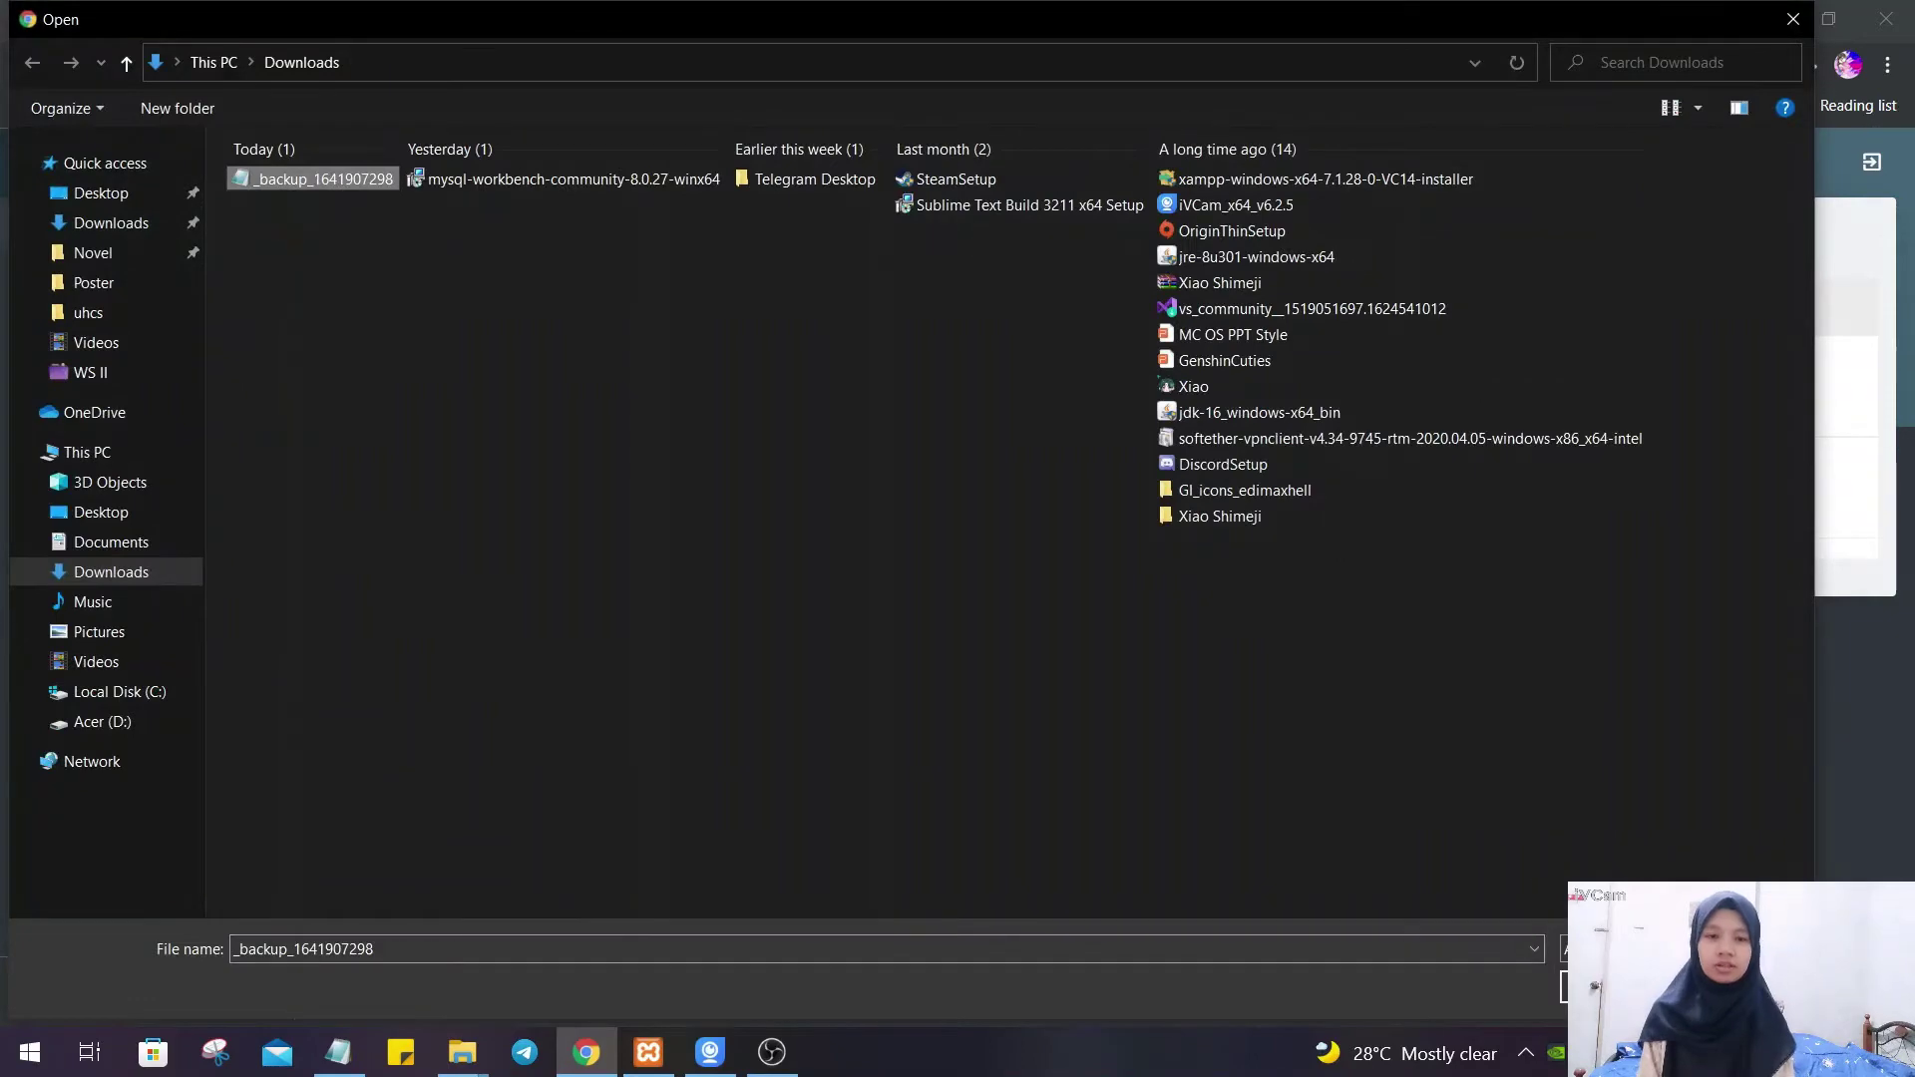
click(1608, 987)
click(449, 384)
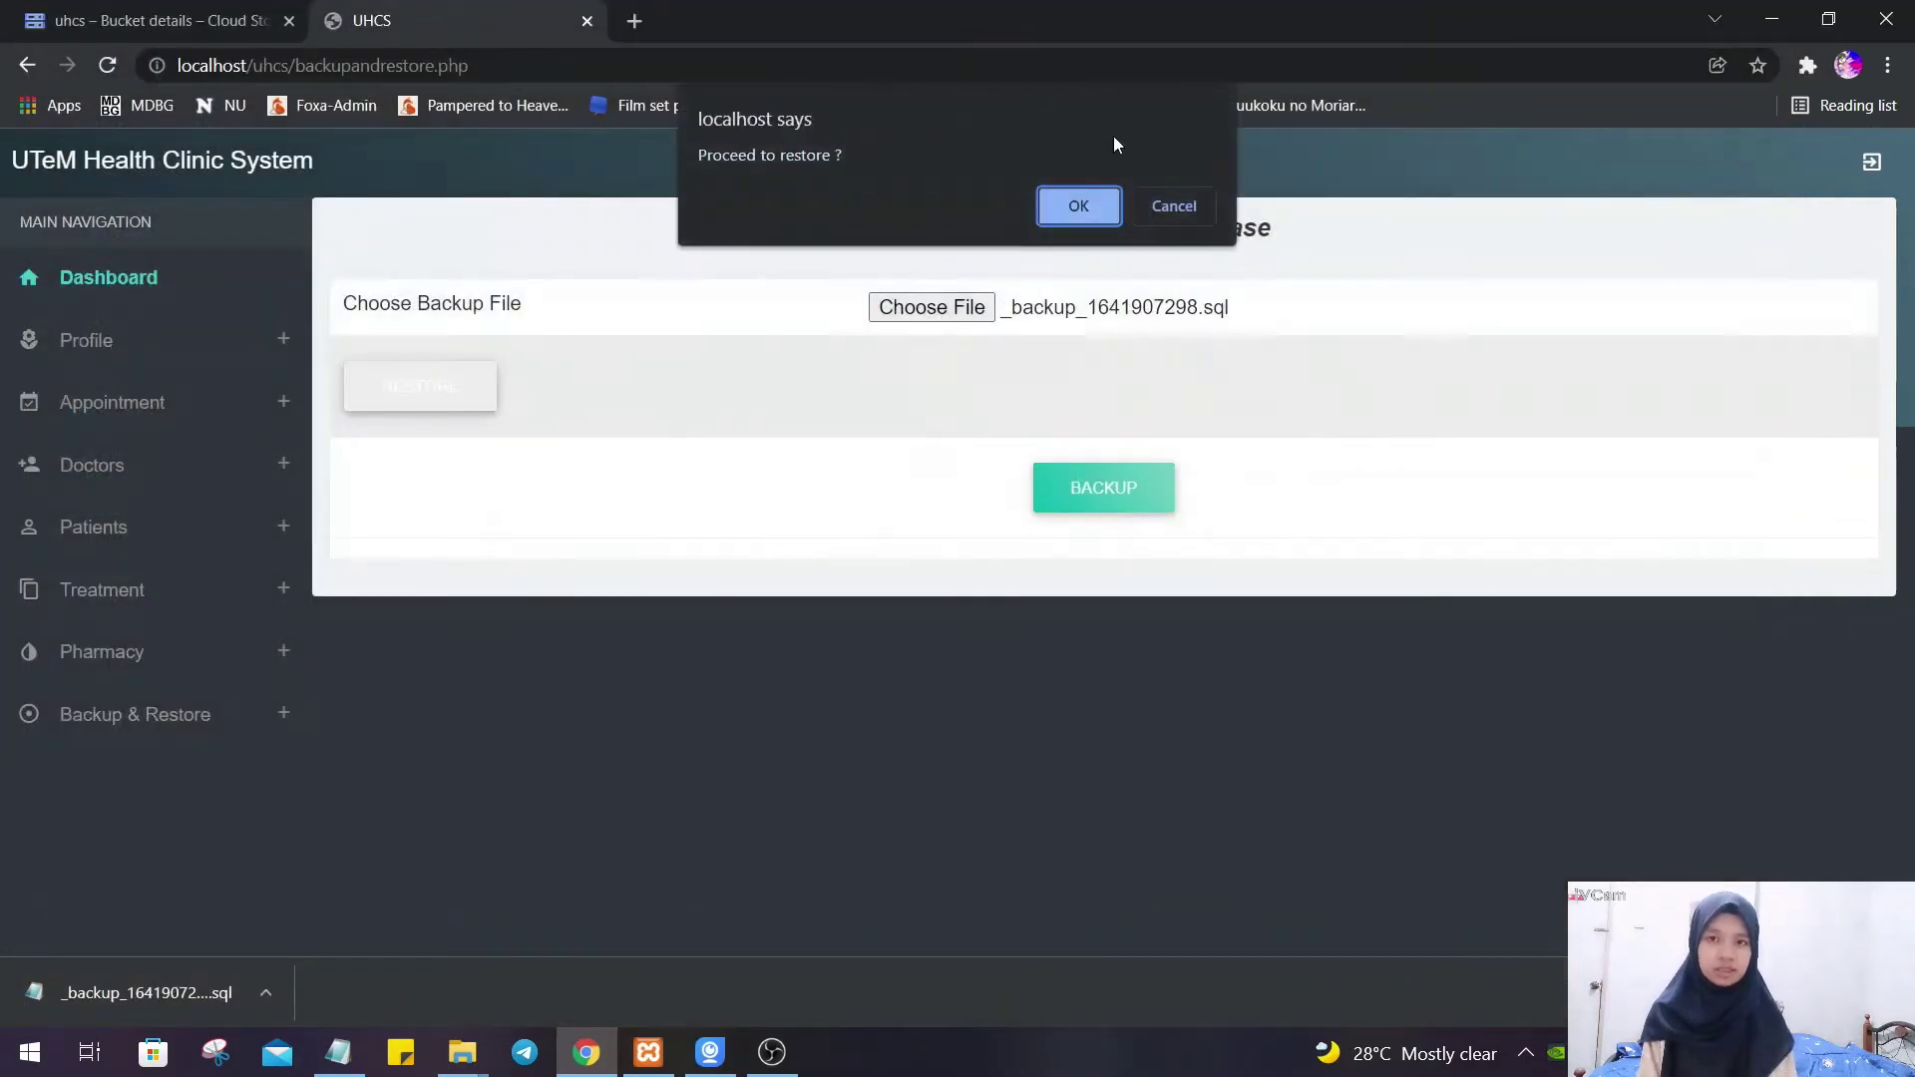
click(1078, 205)
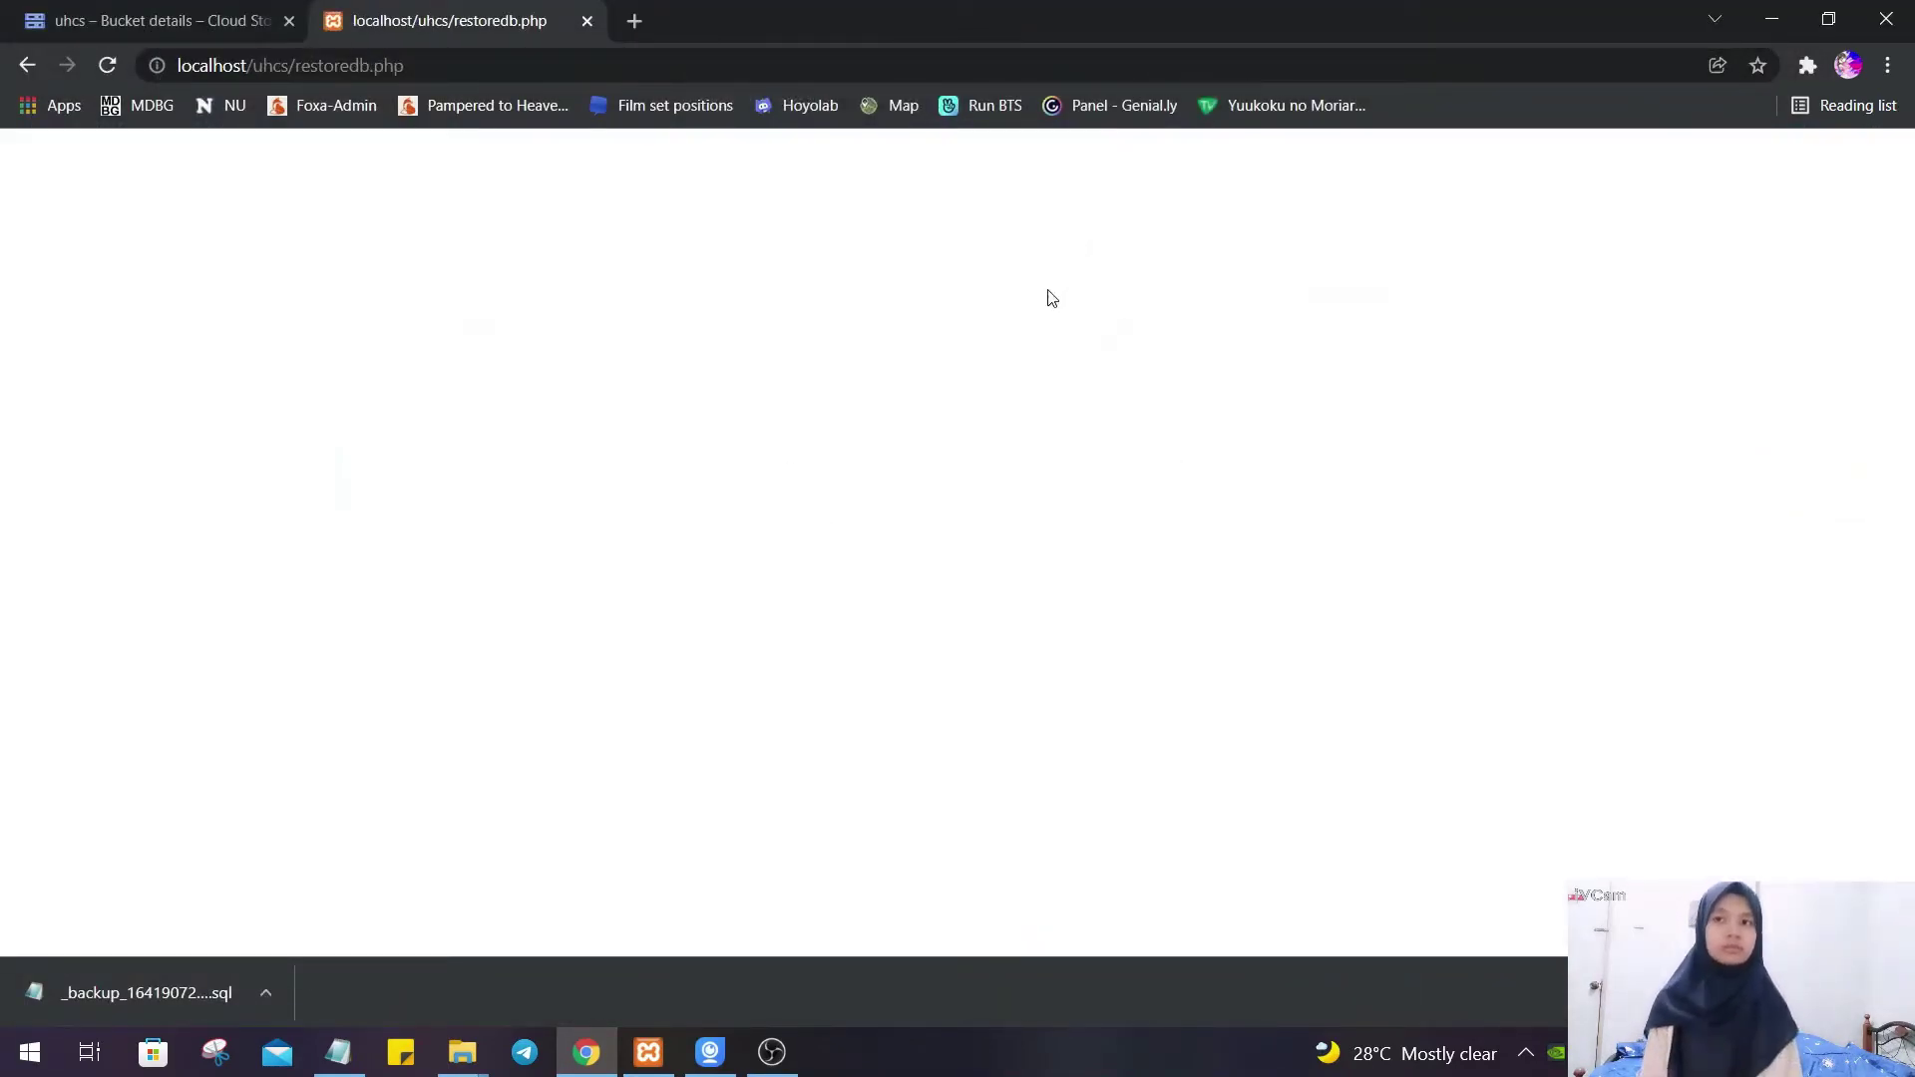
- Go back to View Patient Records to confirm four patients are listed again
click(27, 66)
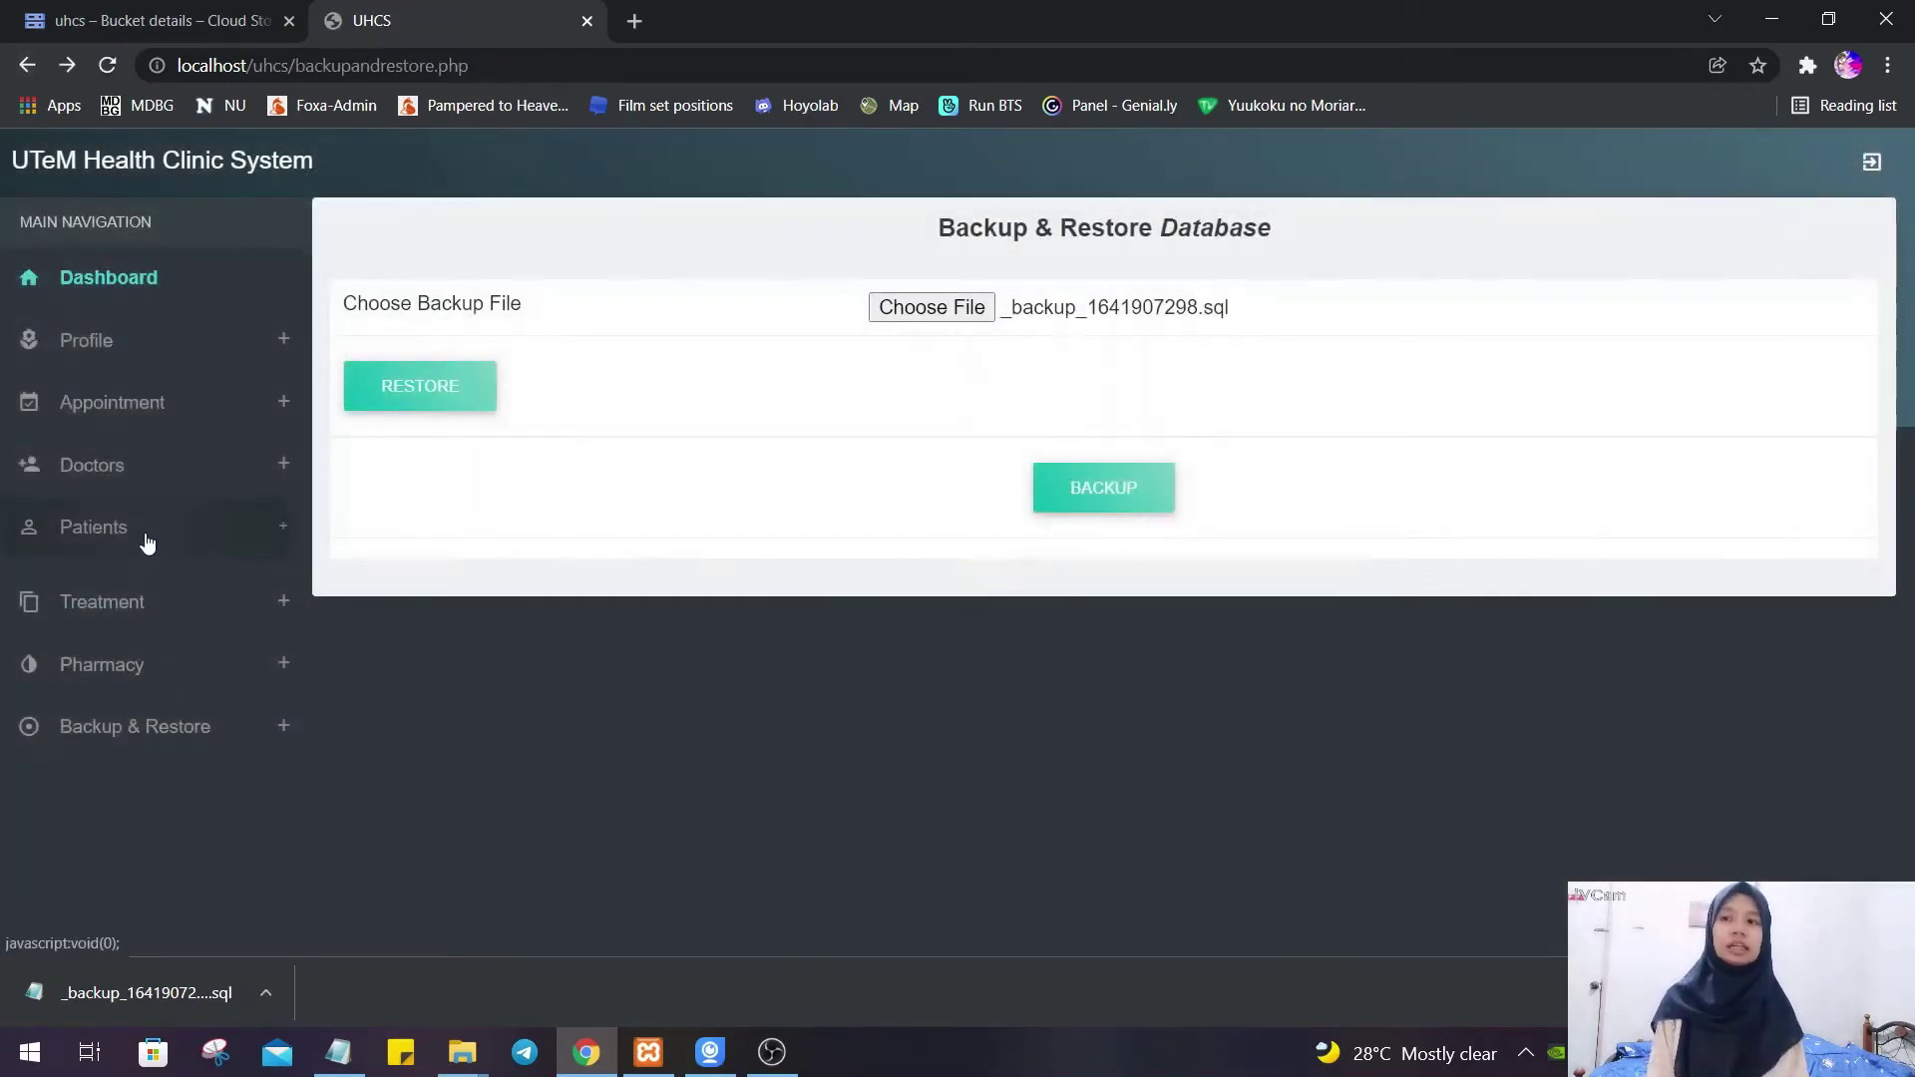
click(147, 541)
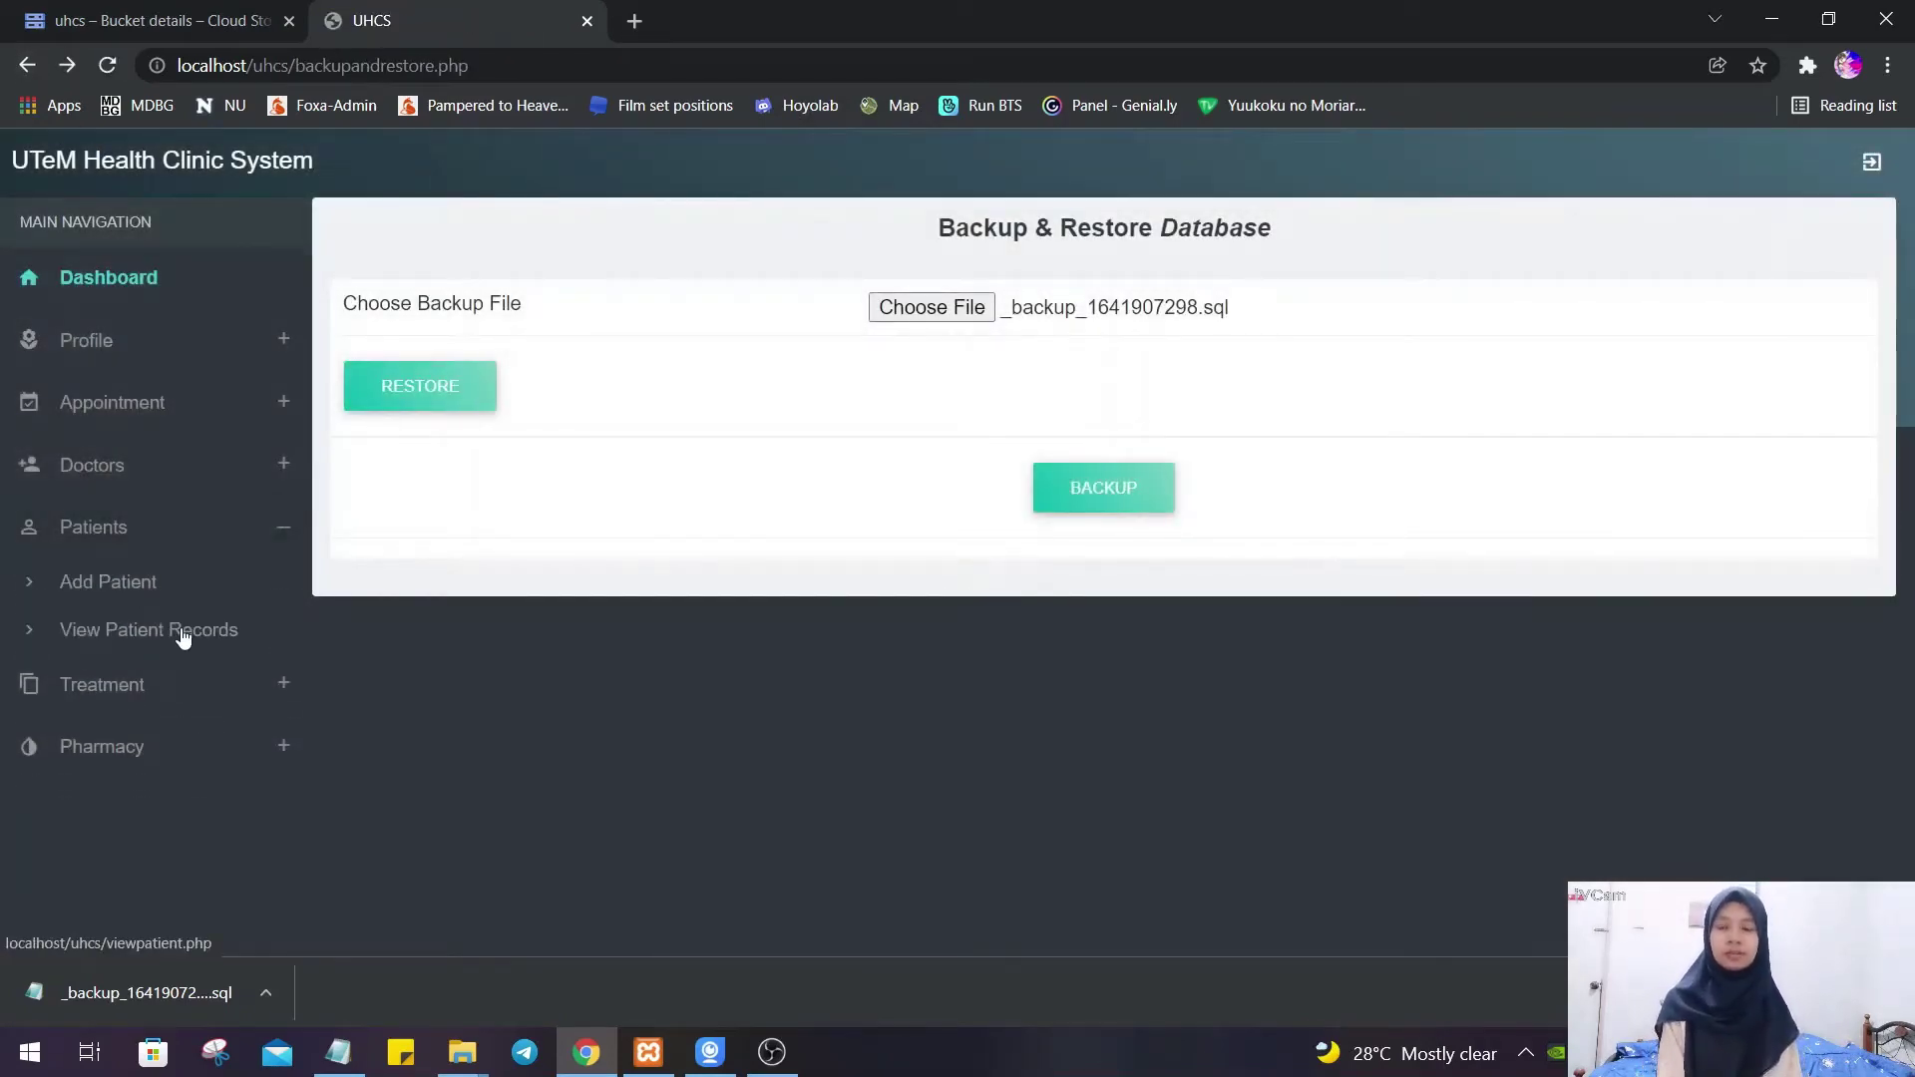
click(187, 628)
scroll(1047, 473, down, 1)
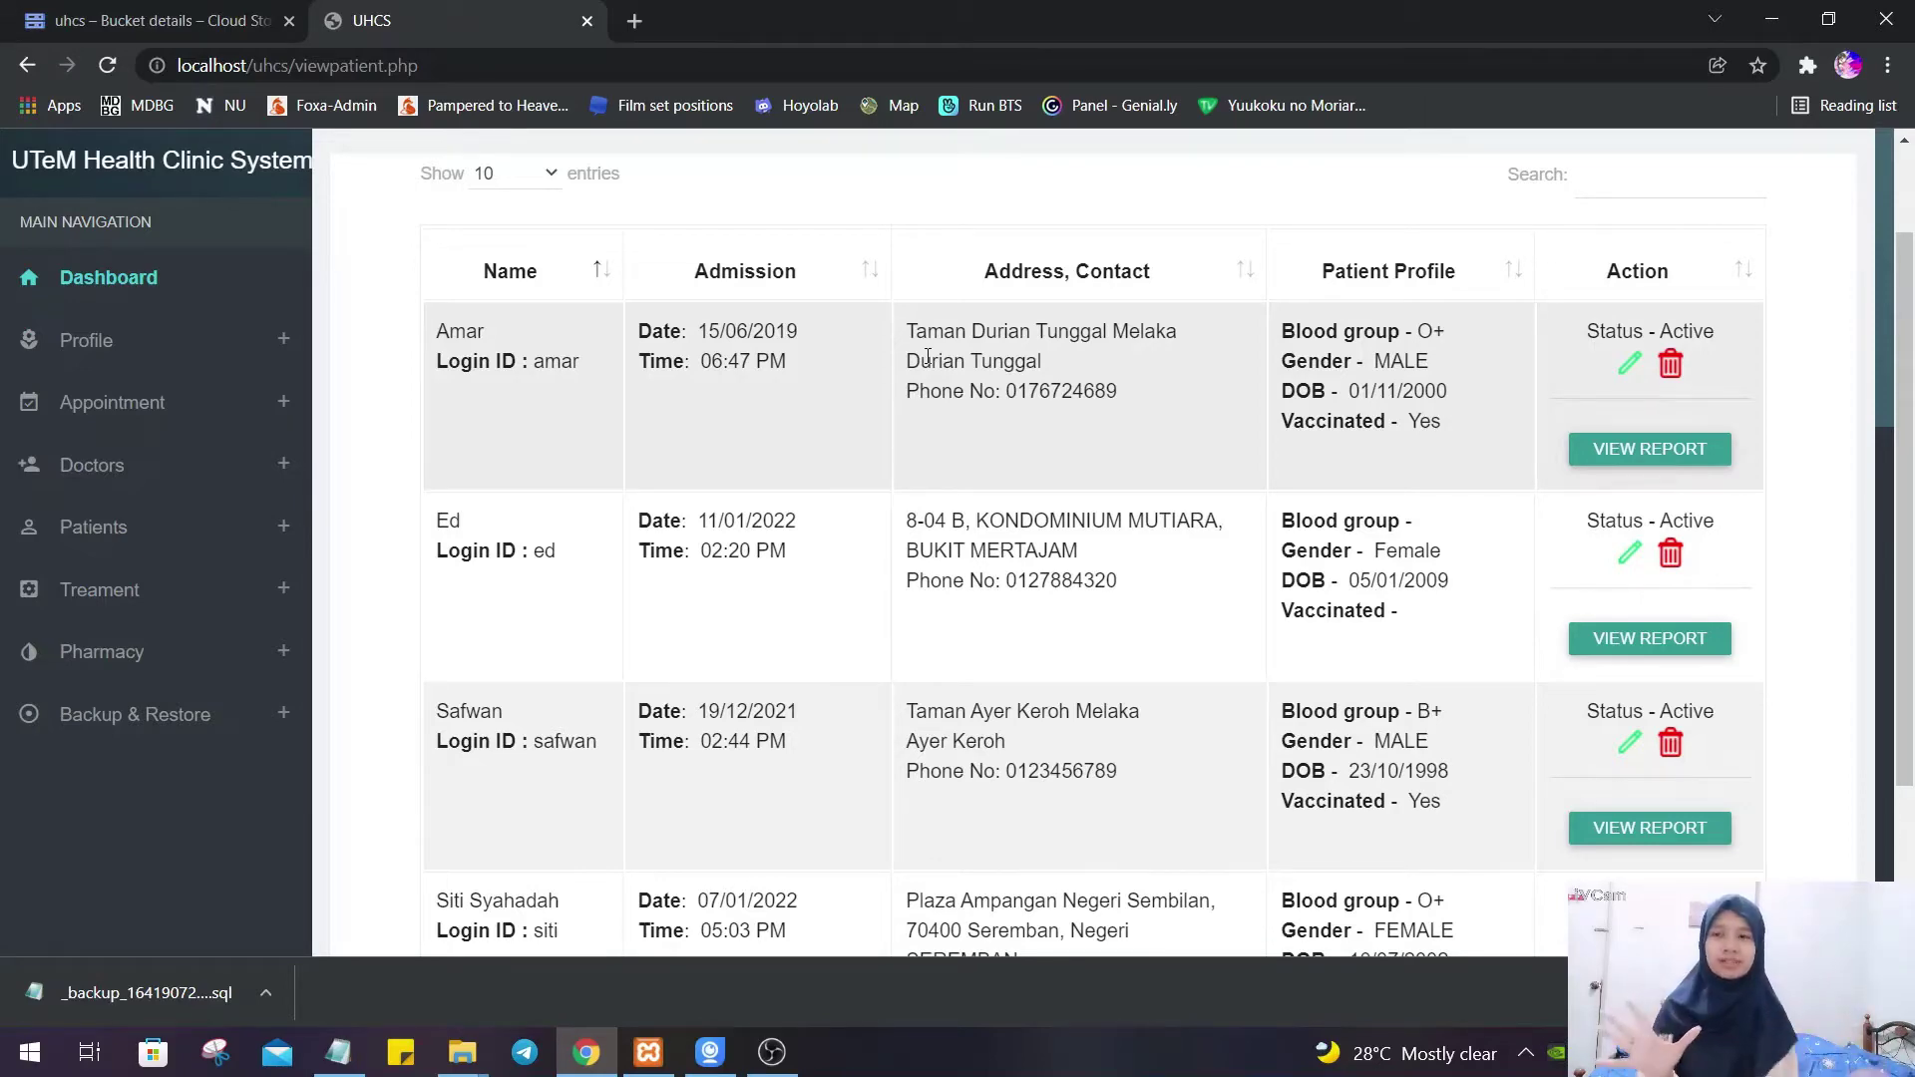
- Upload _backup_1641907298.sql from Downloads into the uhcs Cloud Storage bucket
click(199, 20)
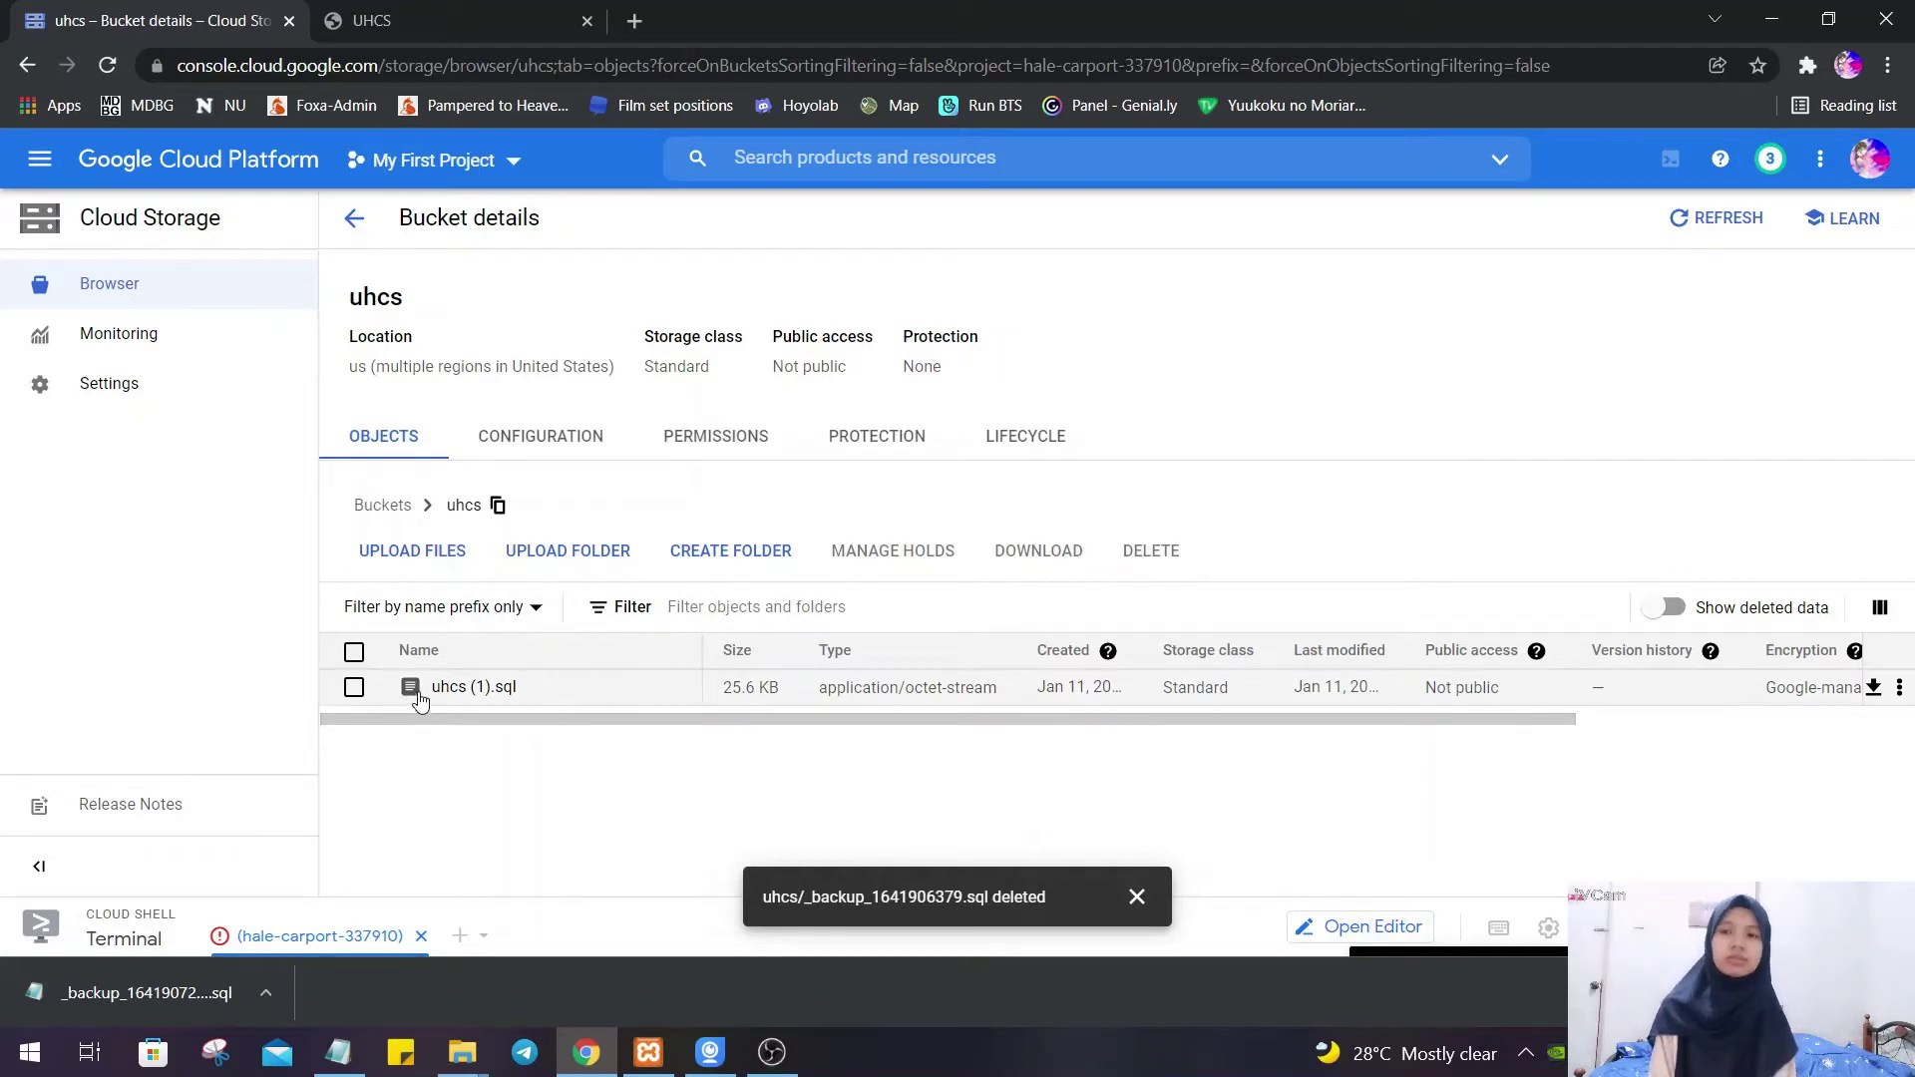
click(452, 553)
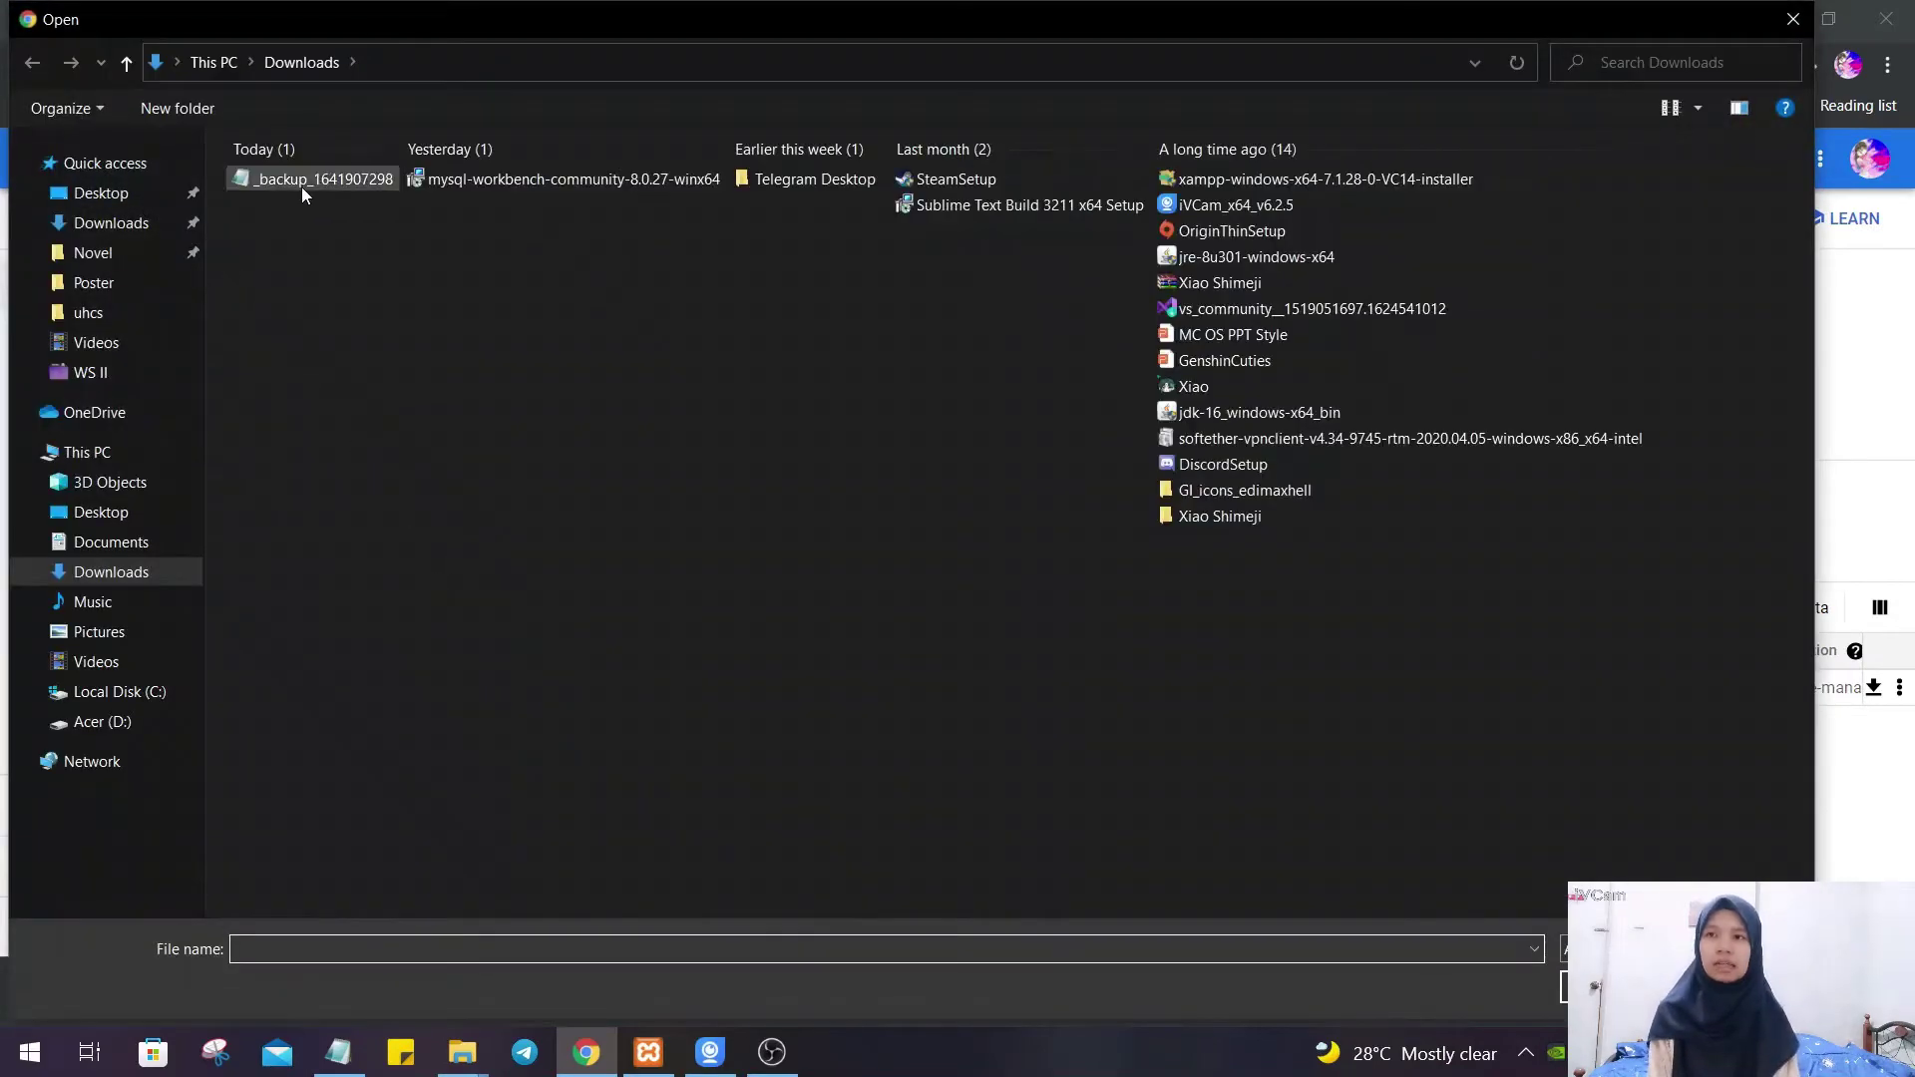
click(305, 190)
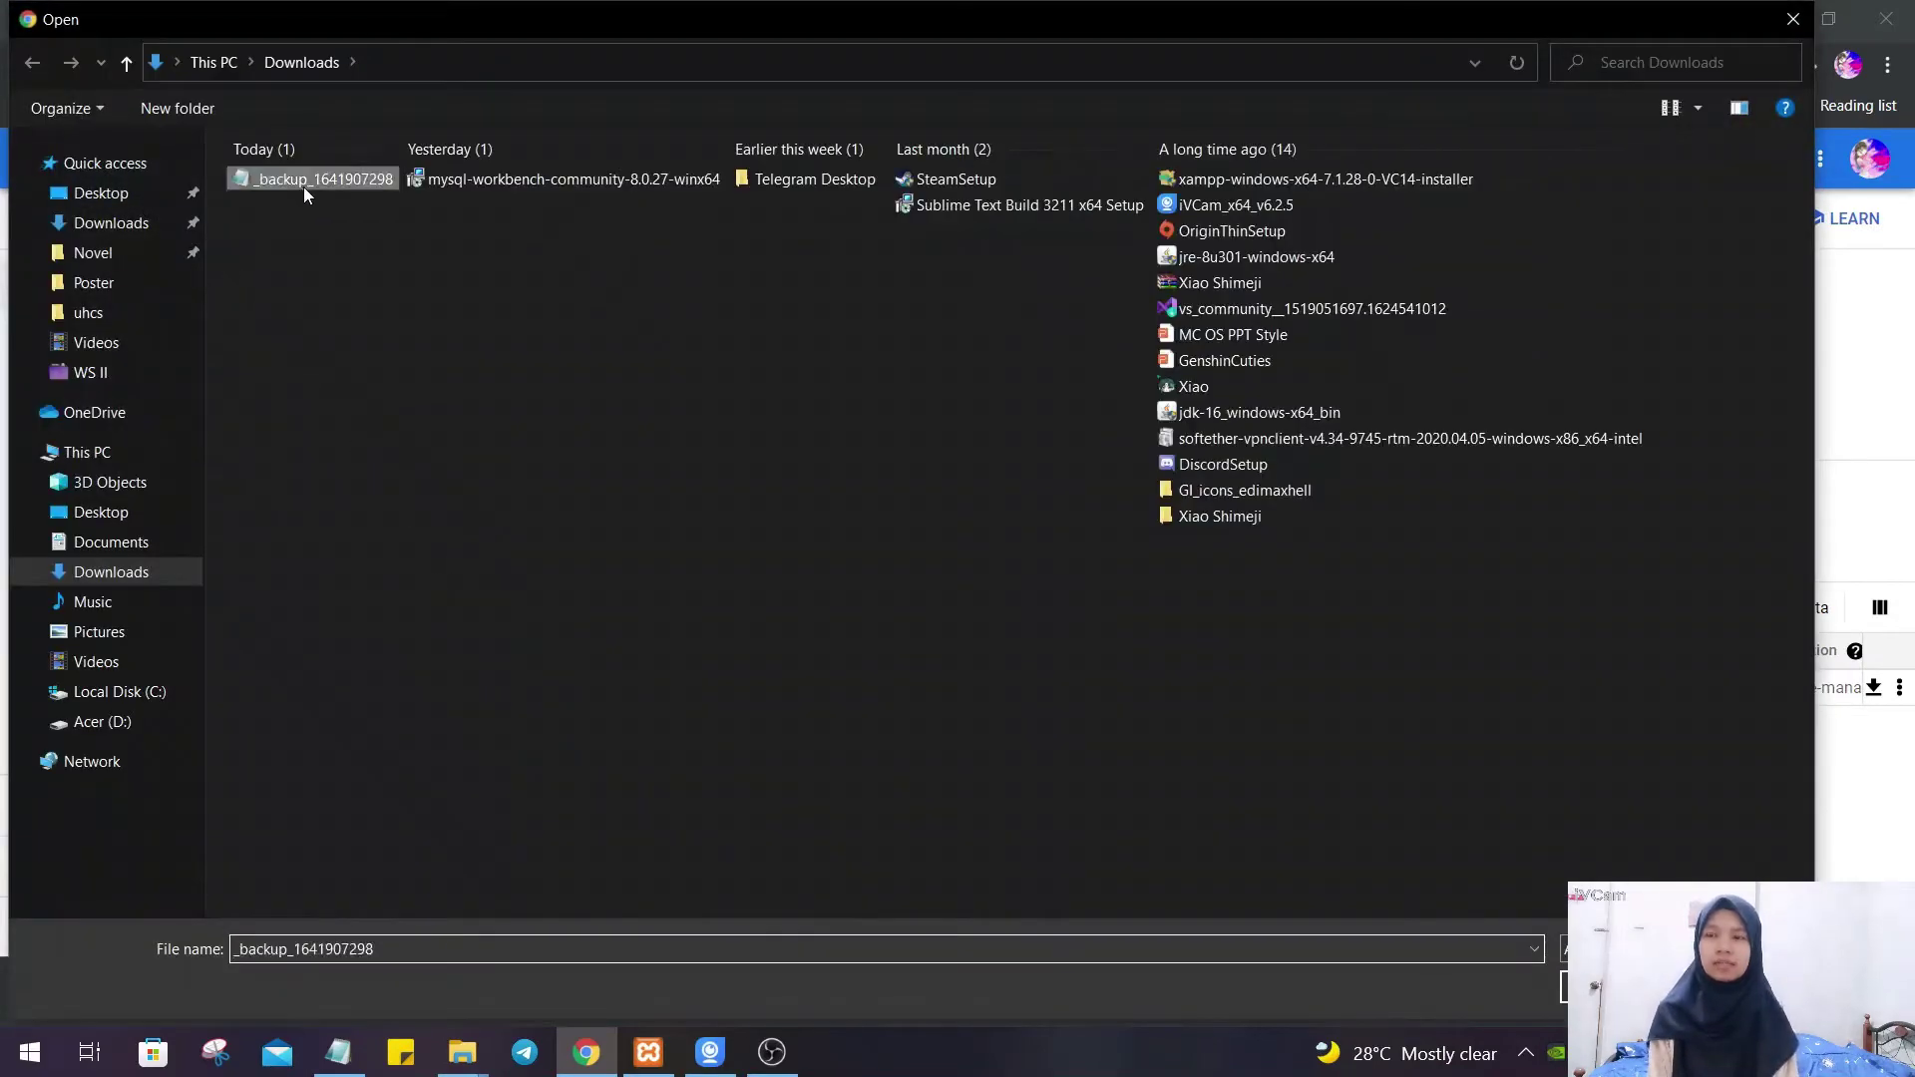
key(Return)
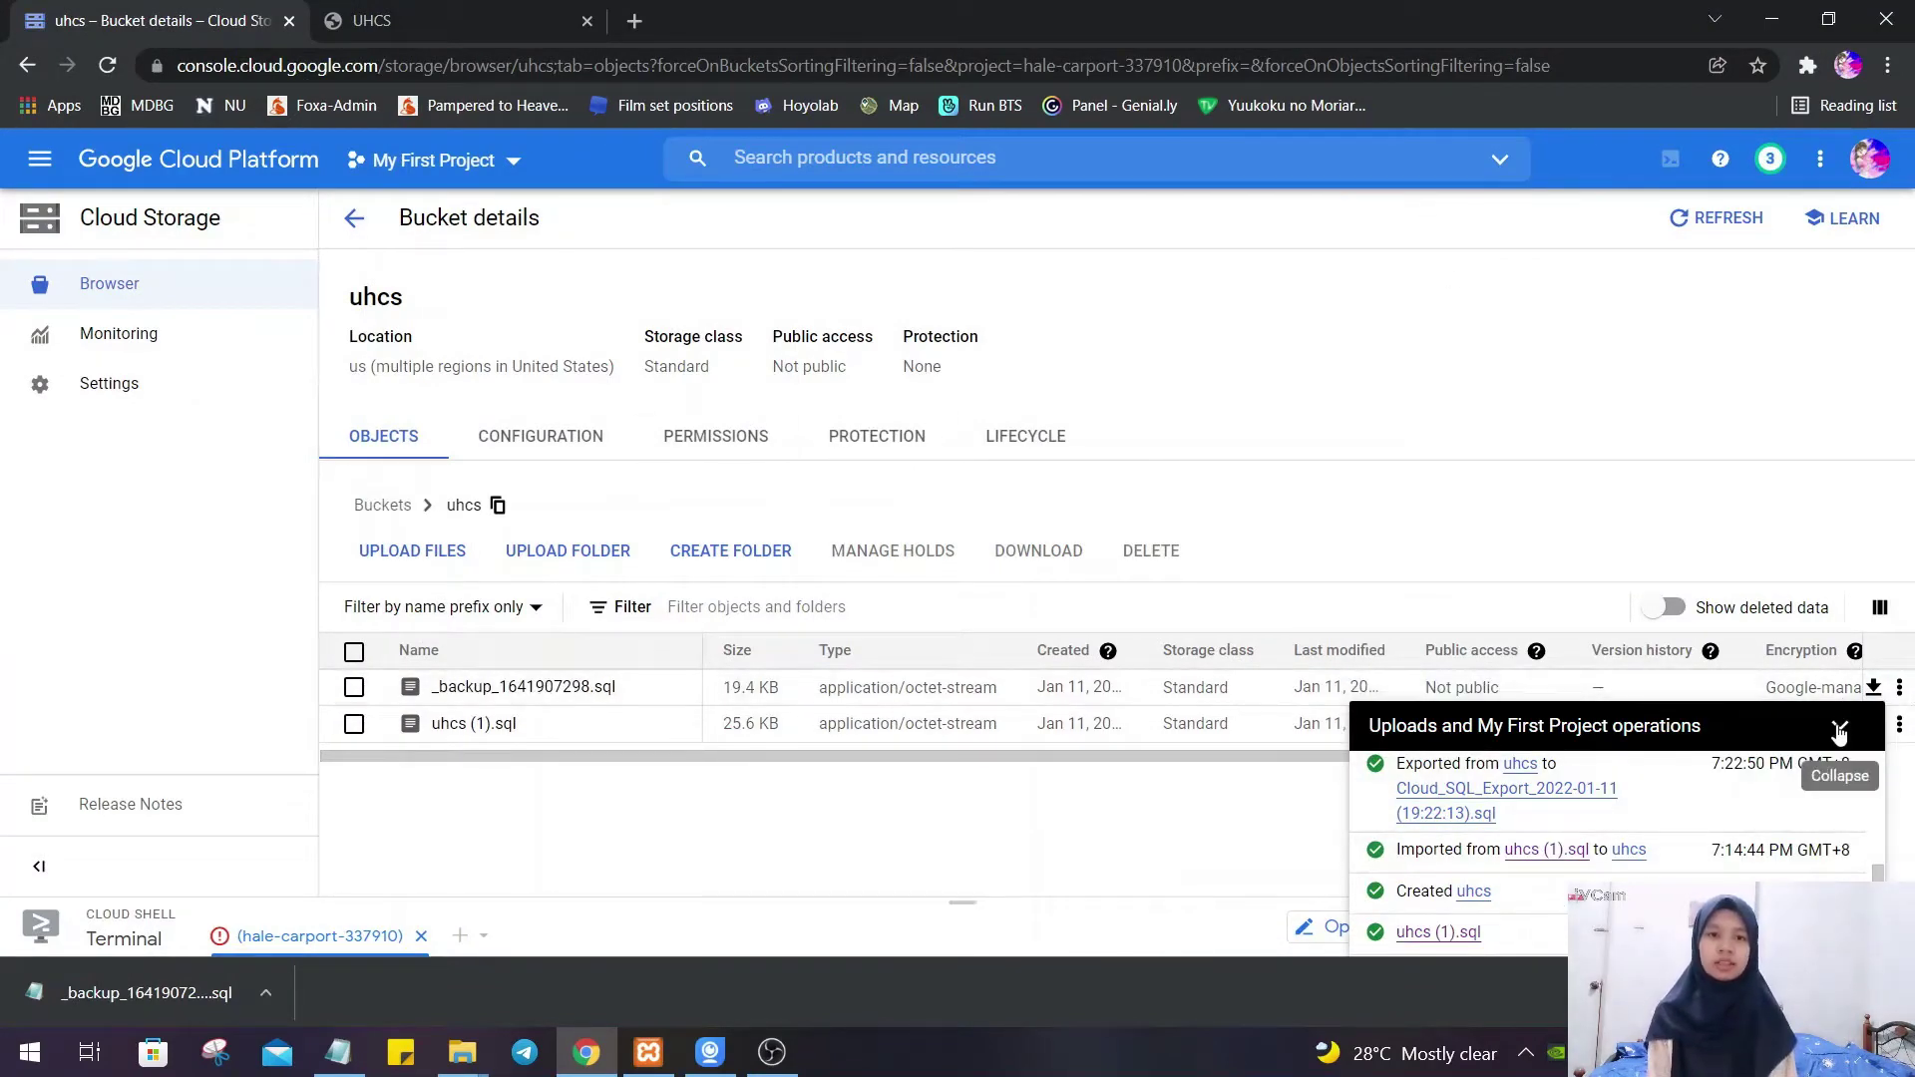
click(1841, 731)
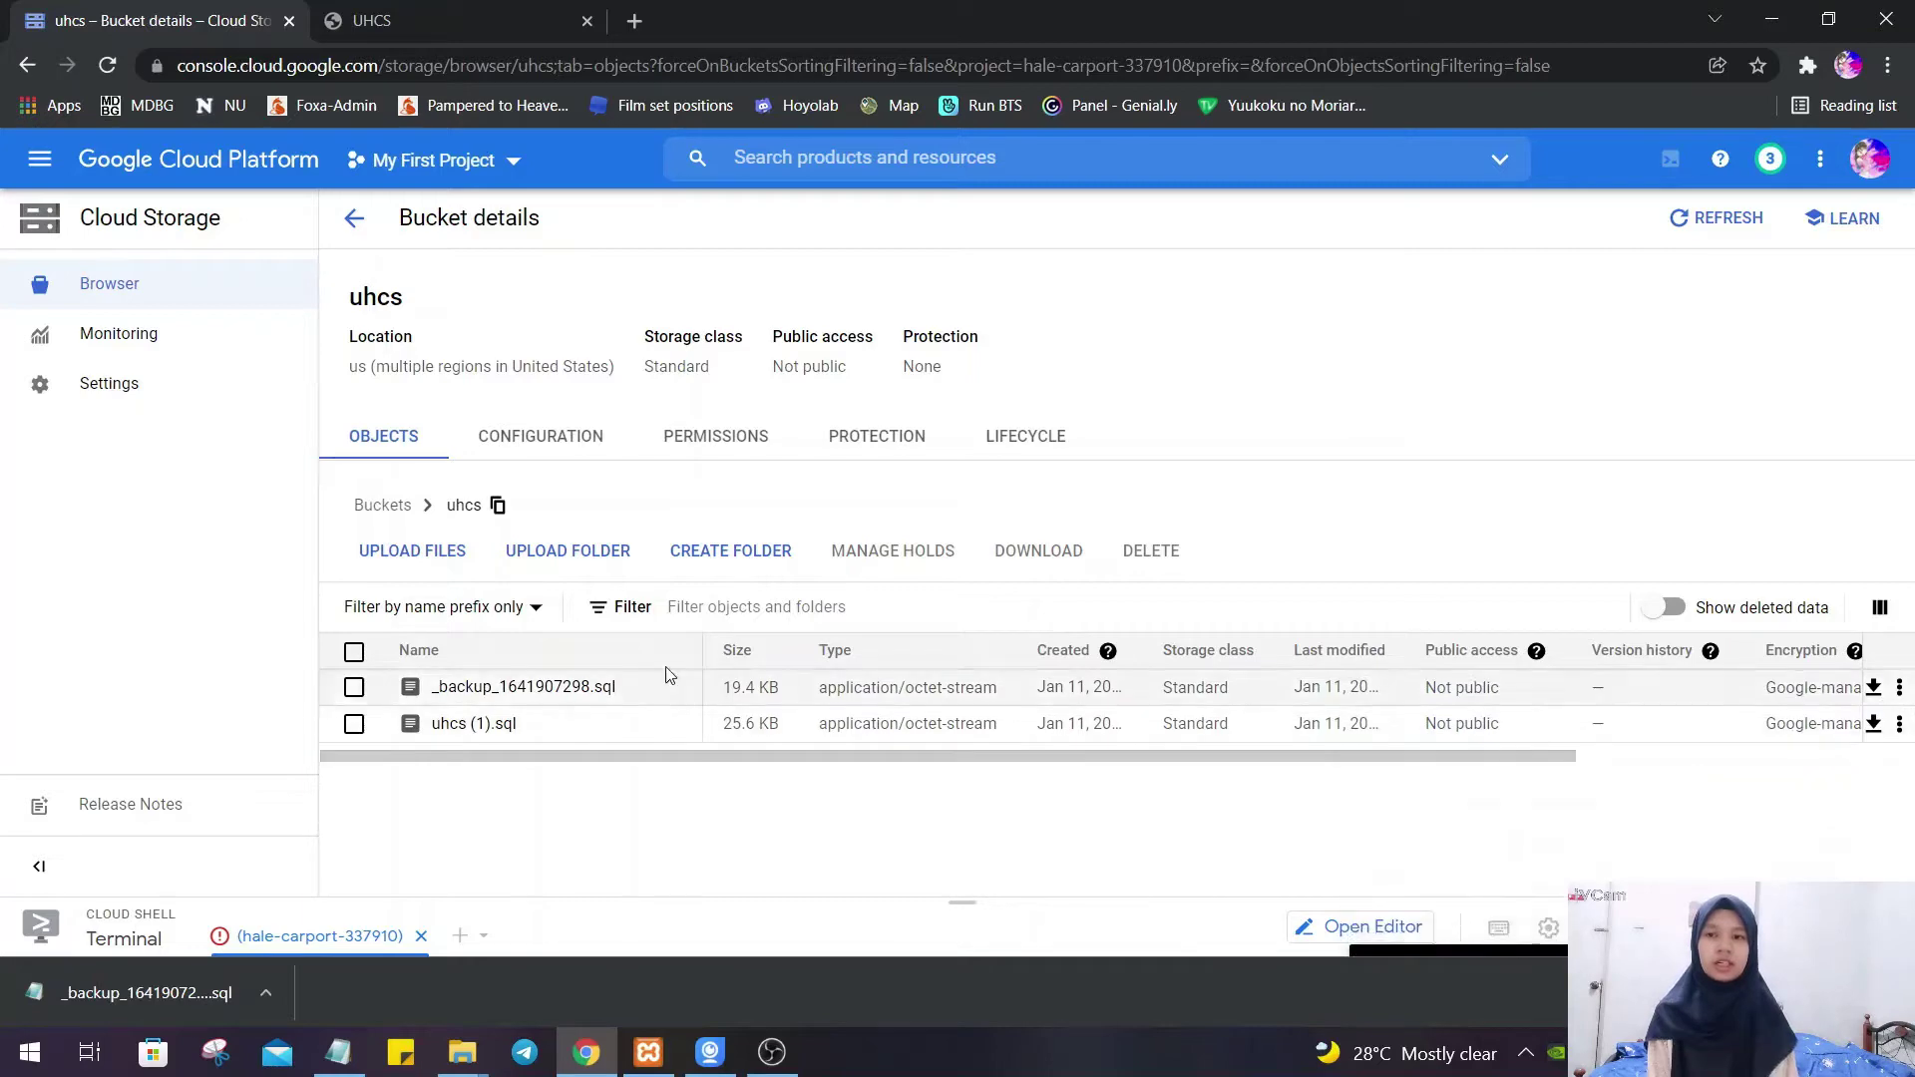
click(389, 14)
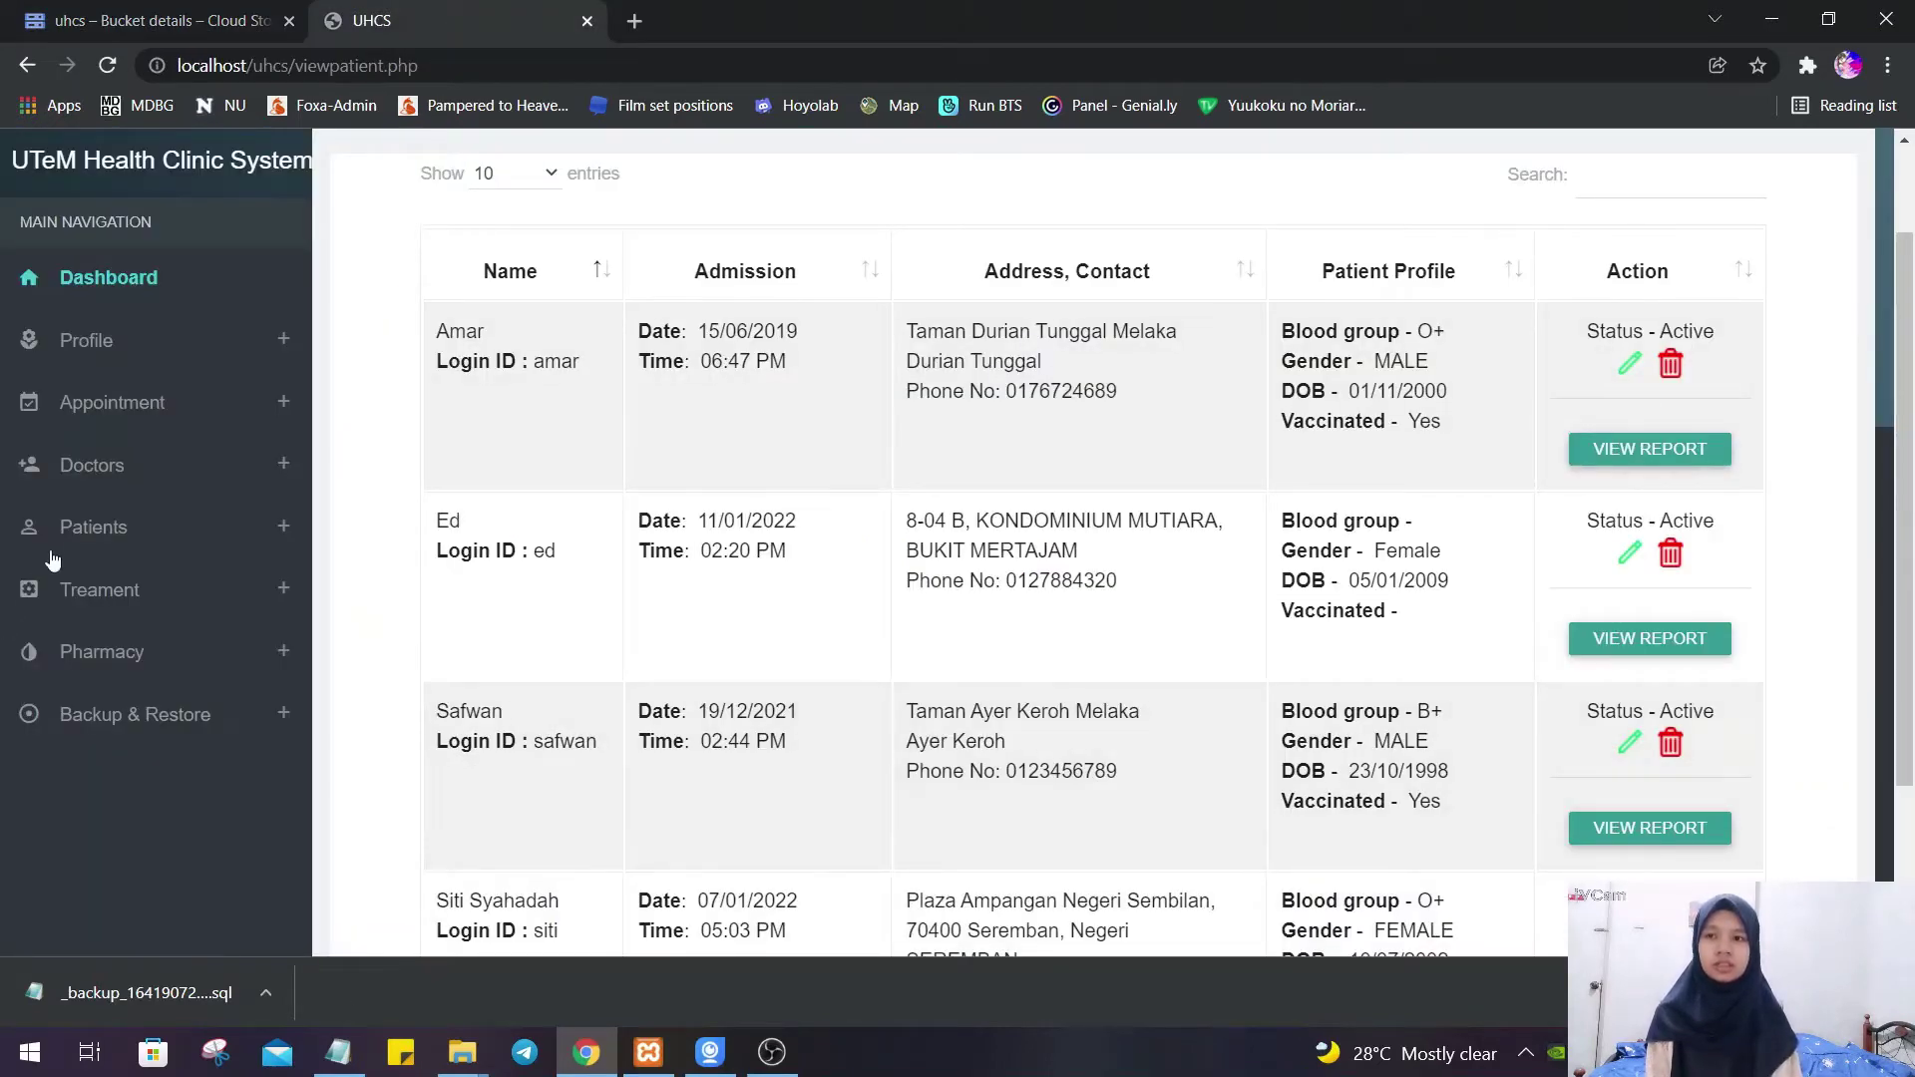
- Delete the patient admitted on 11/01/2022 and confirm both alerts, leaving three patients
click(148, 534)
click(148, 533)
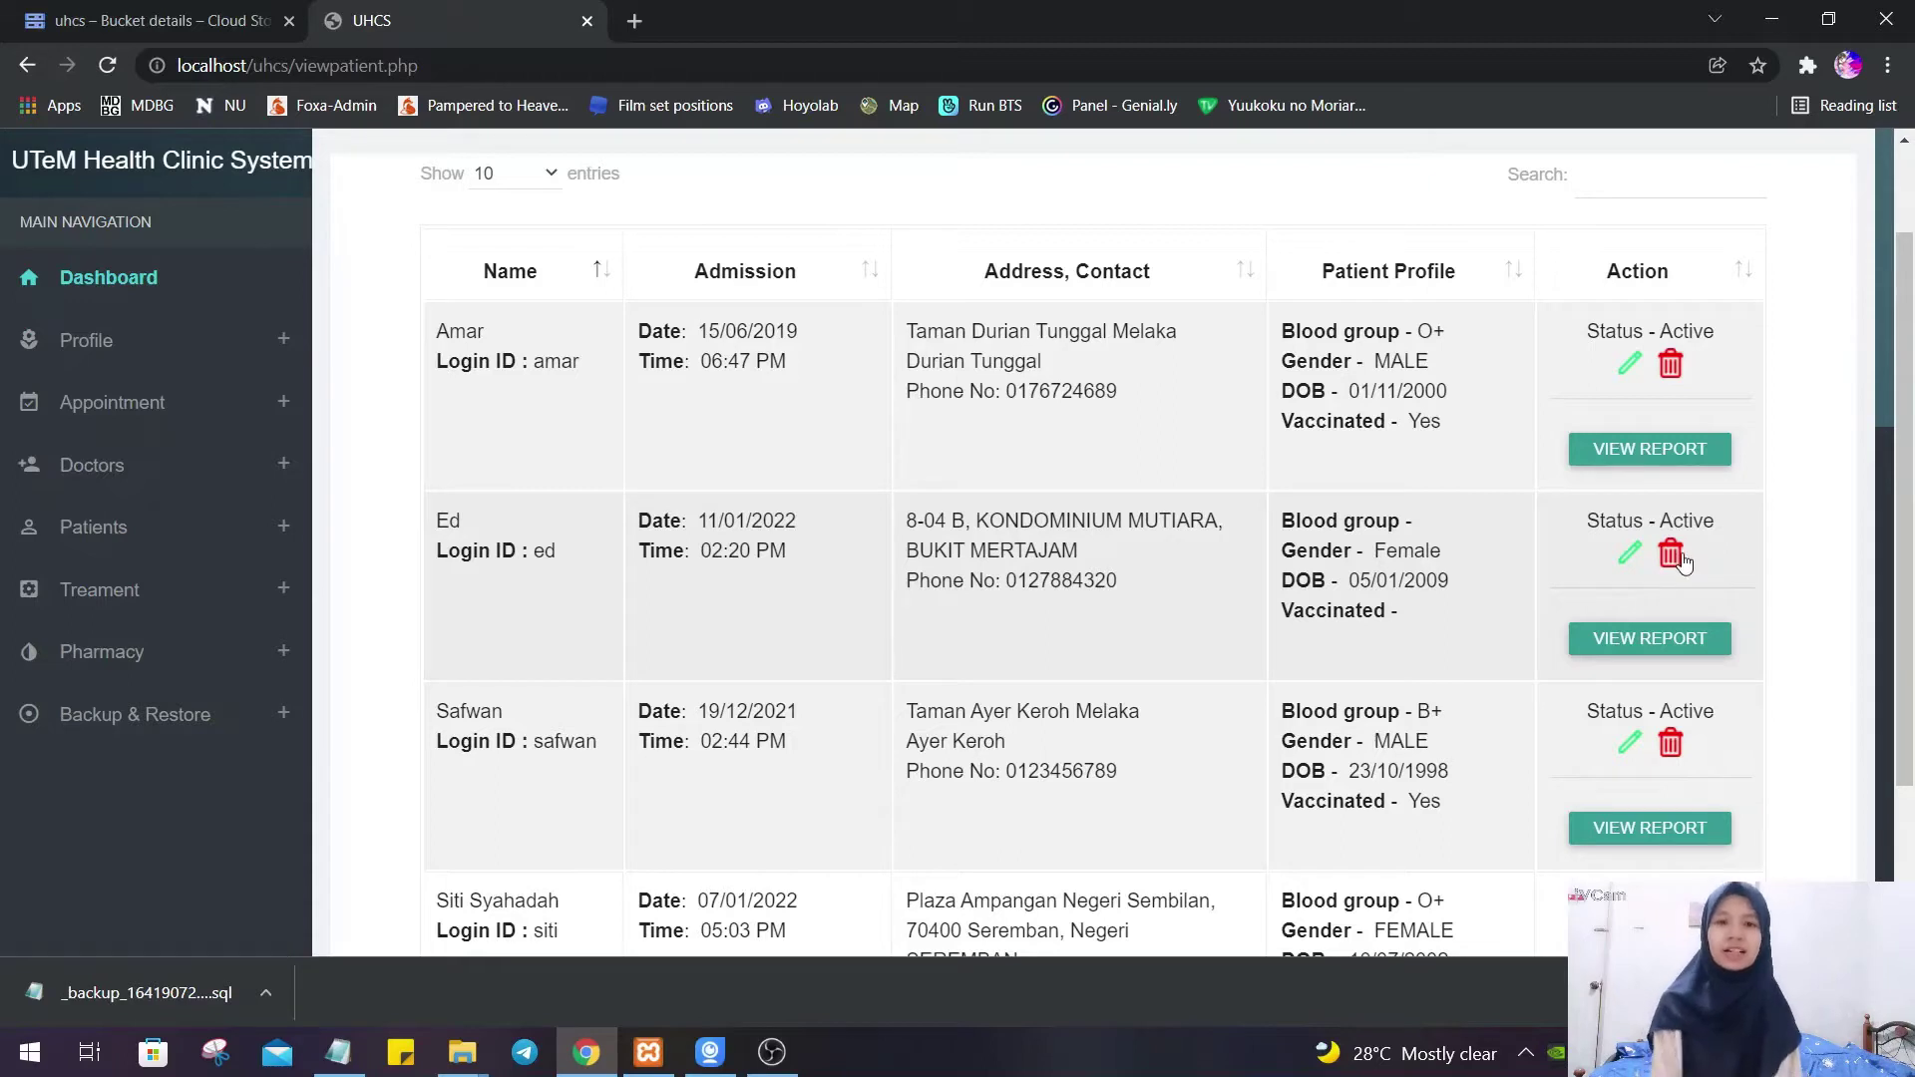
click(1664, 559)
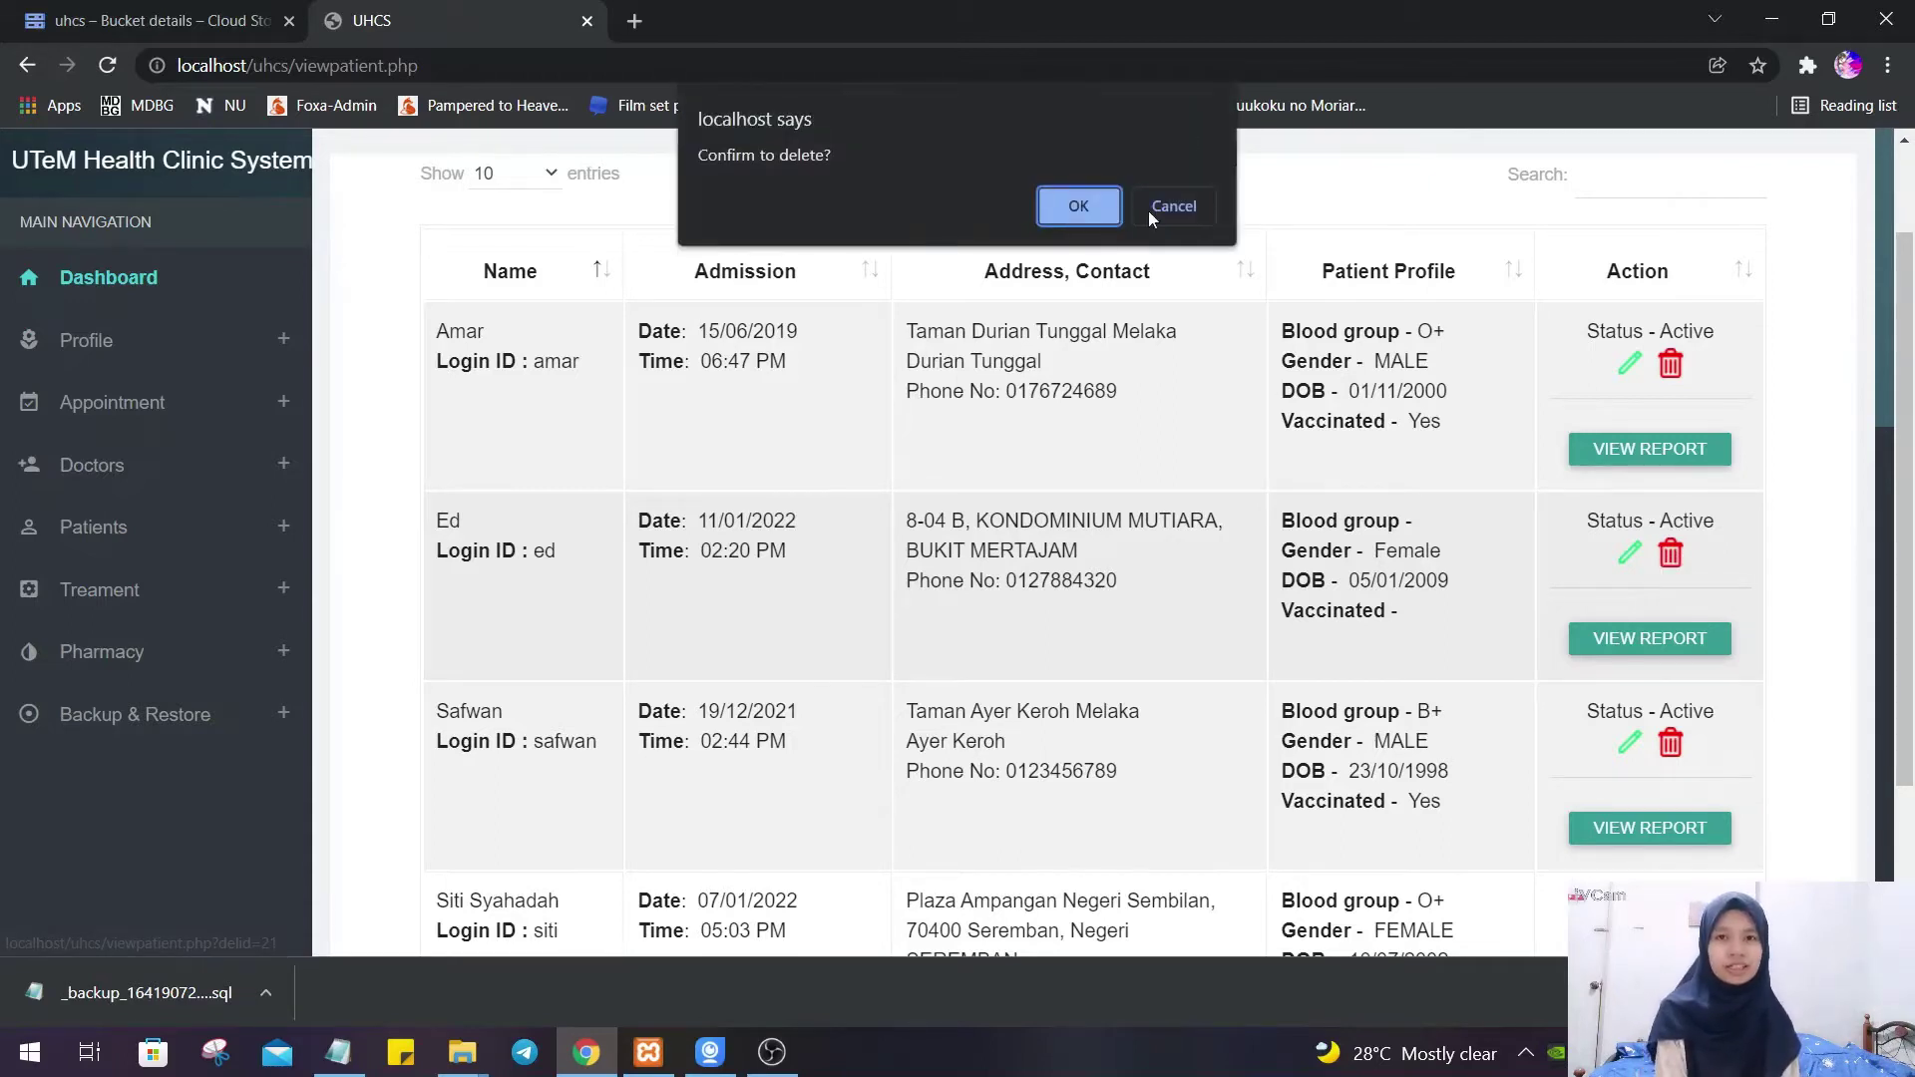
click(1091, 206)
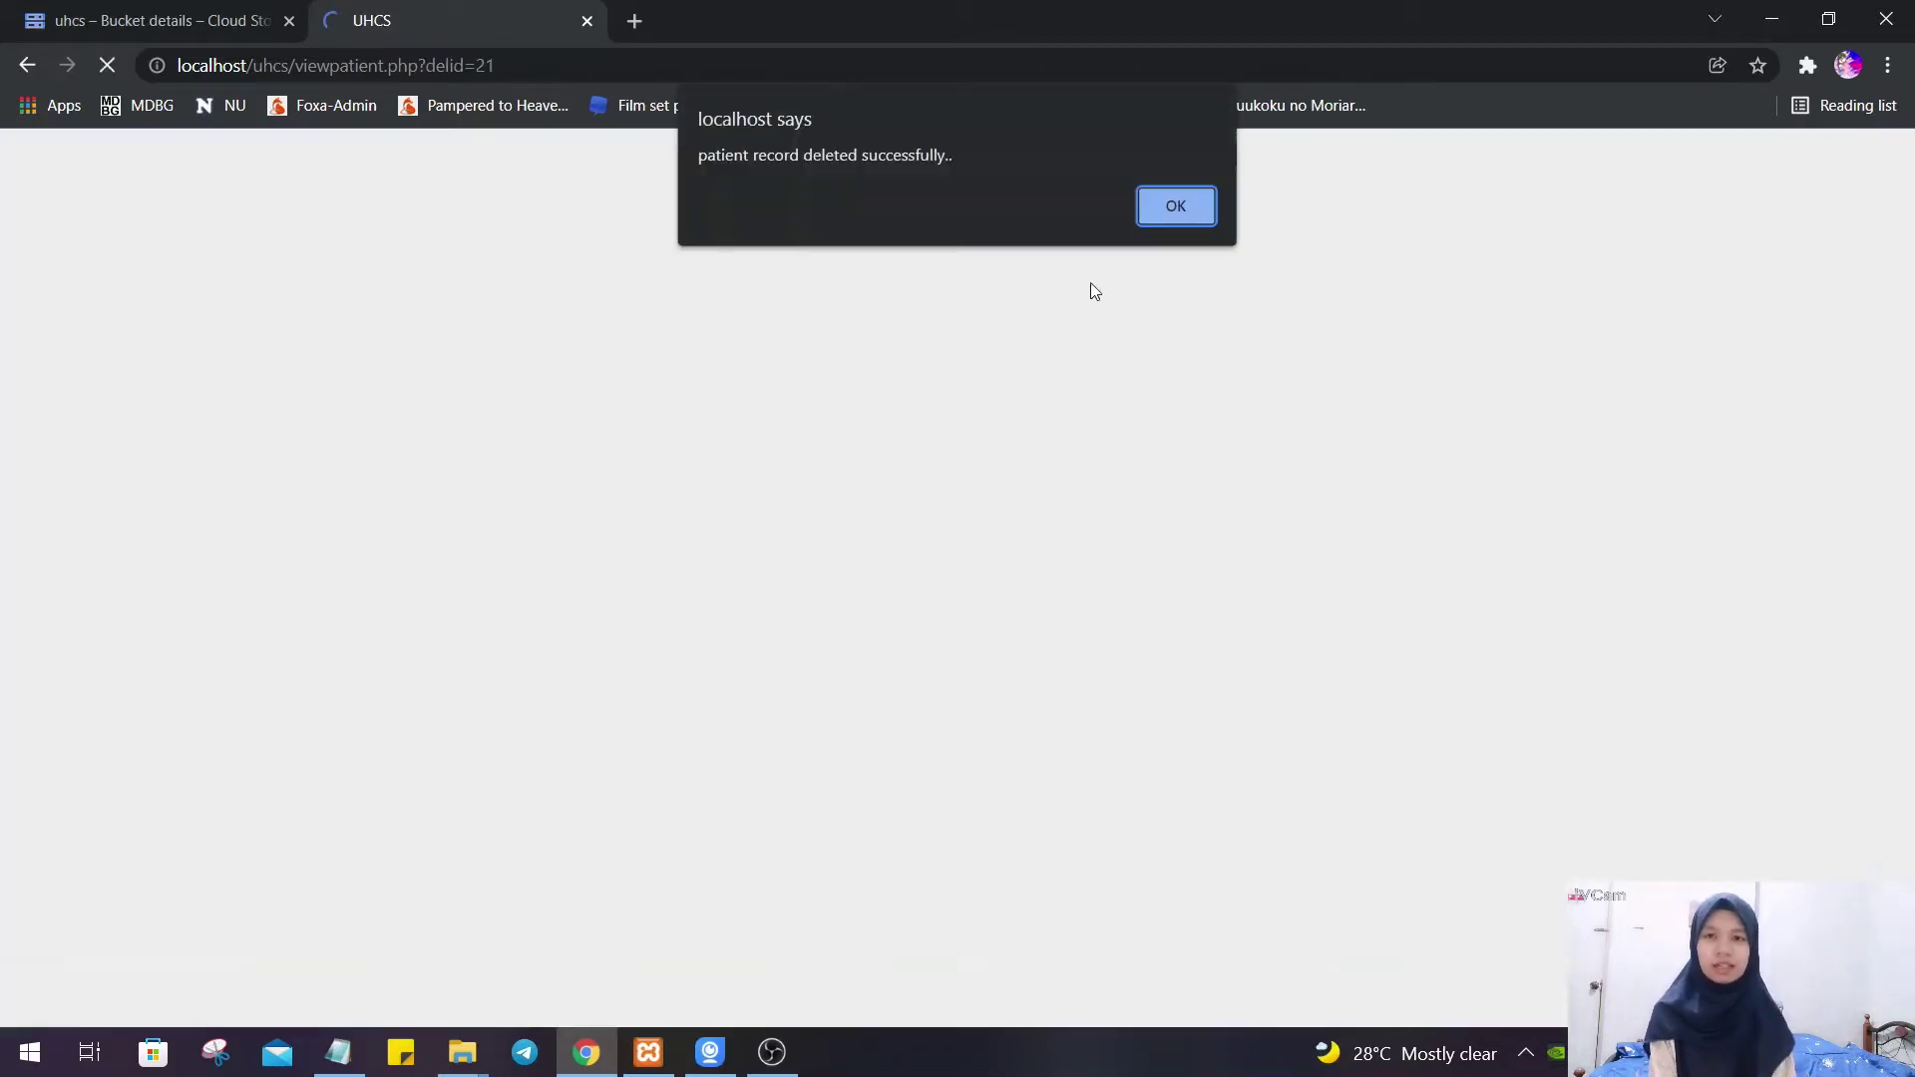
click(1152, 204)
mouse_move(462, 1037)
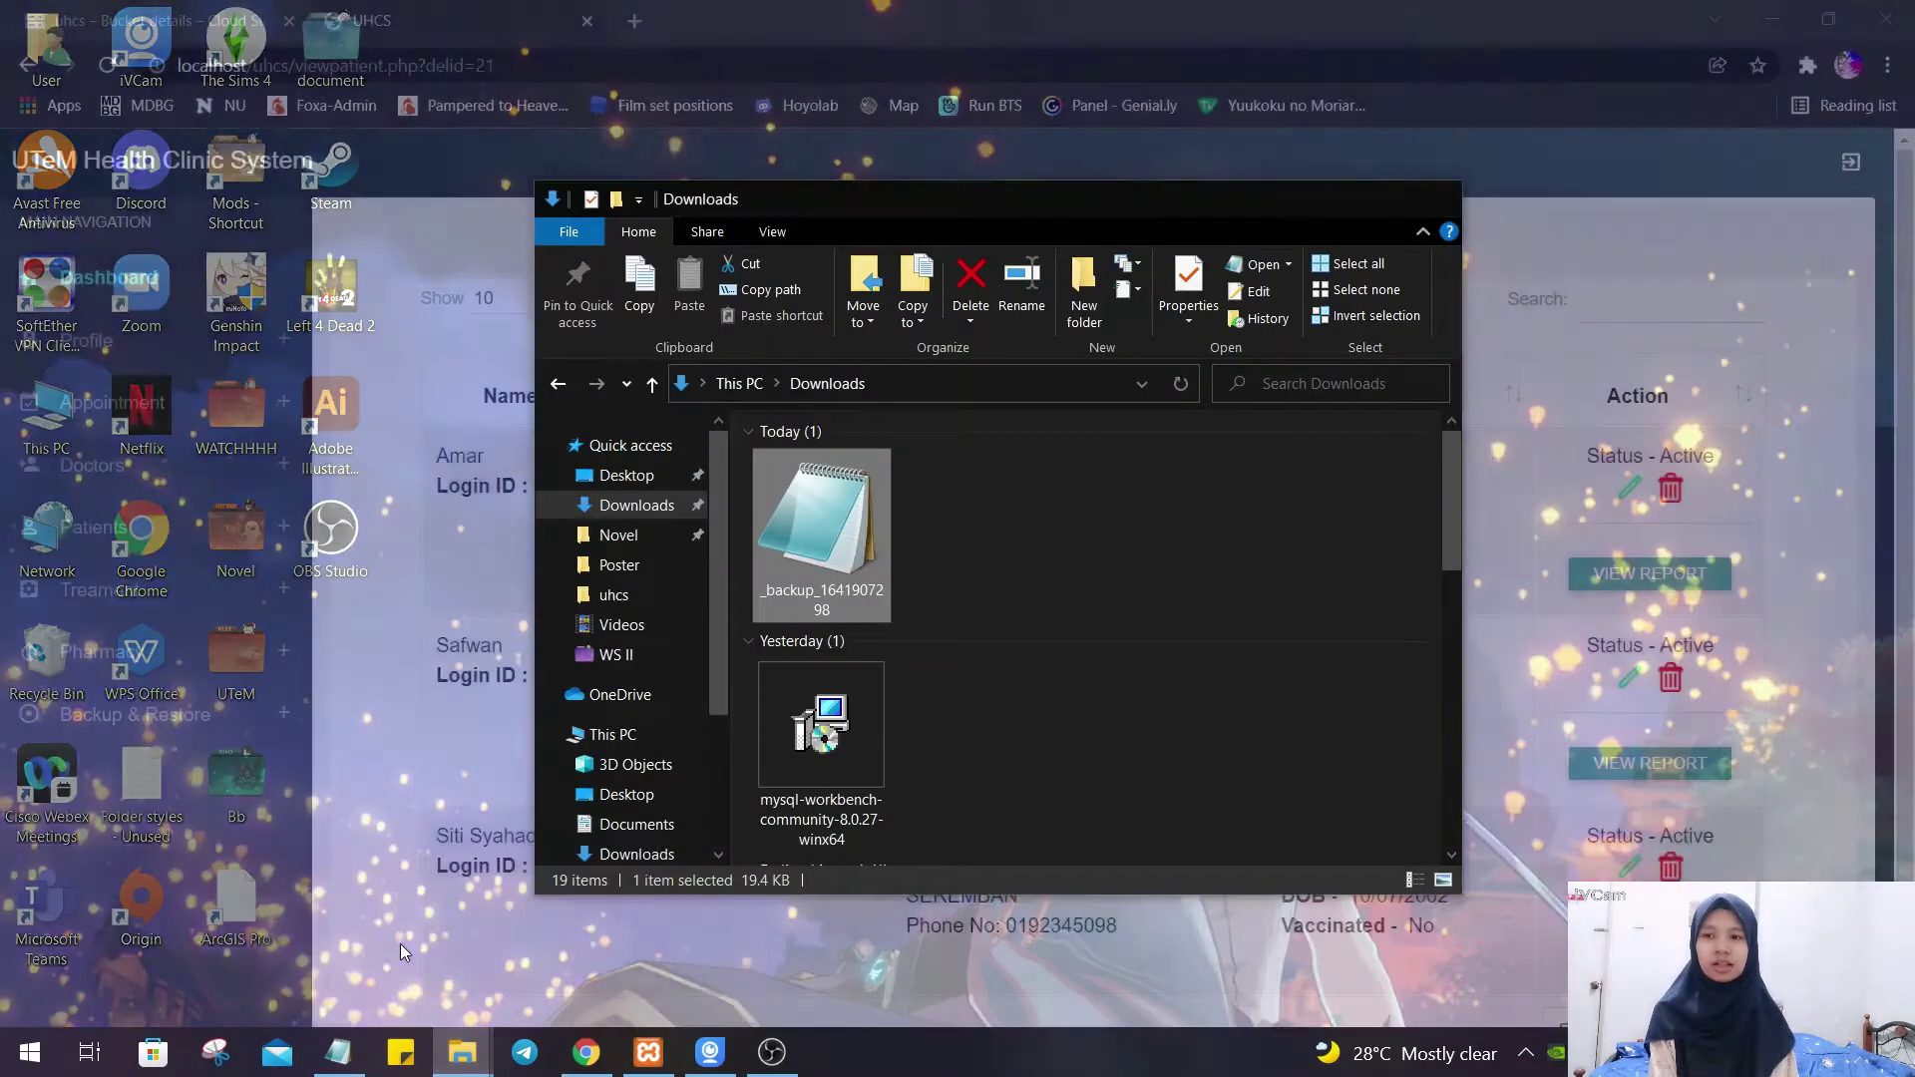
click(399, 943)
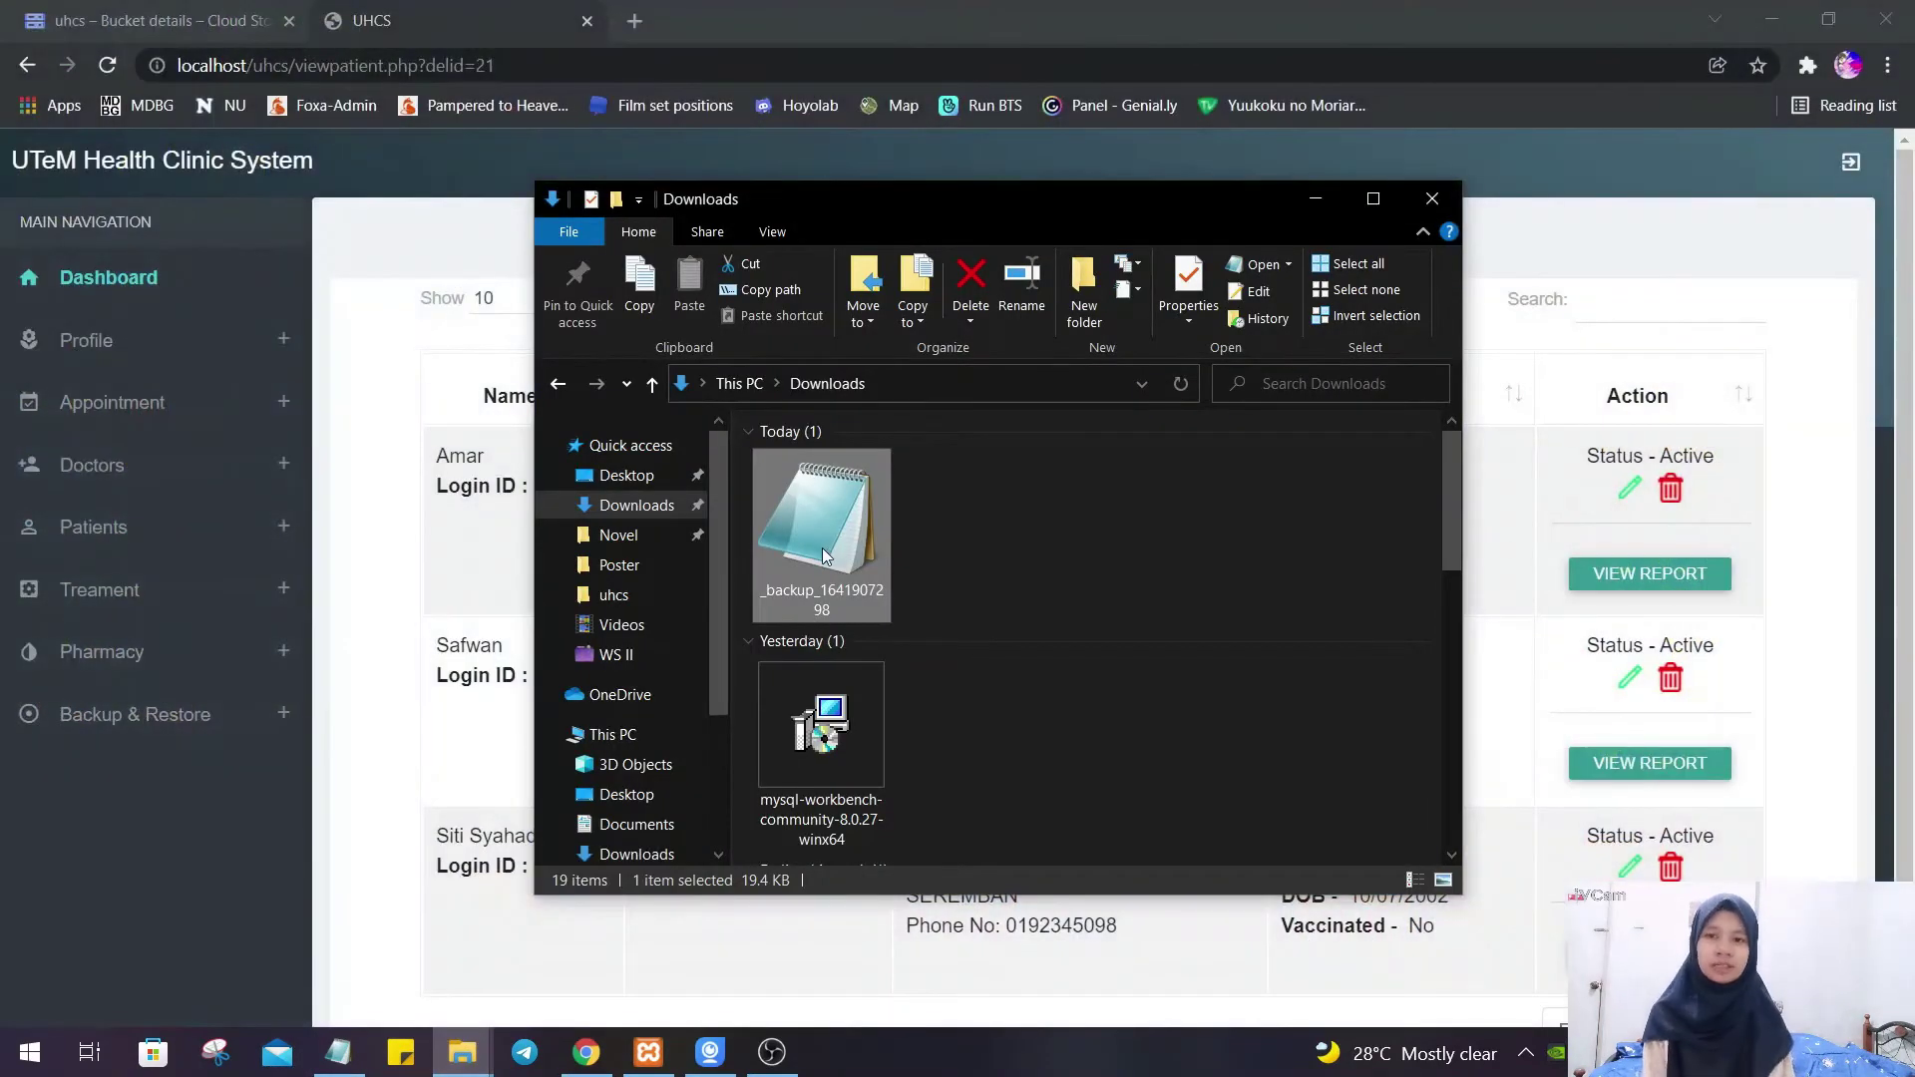
click(965, 267)
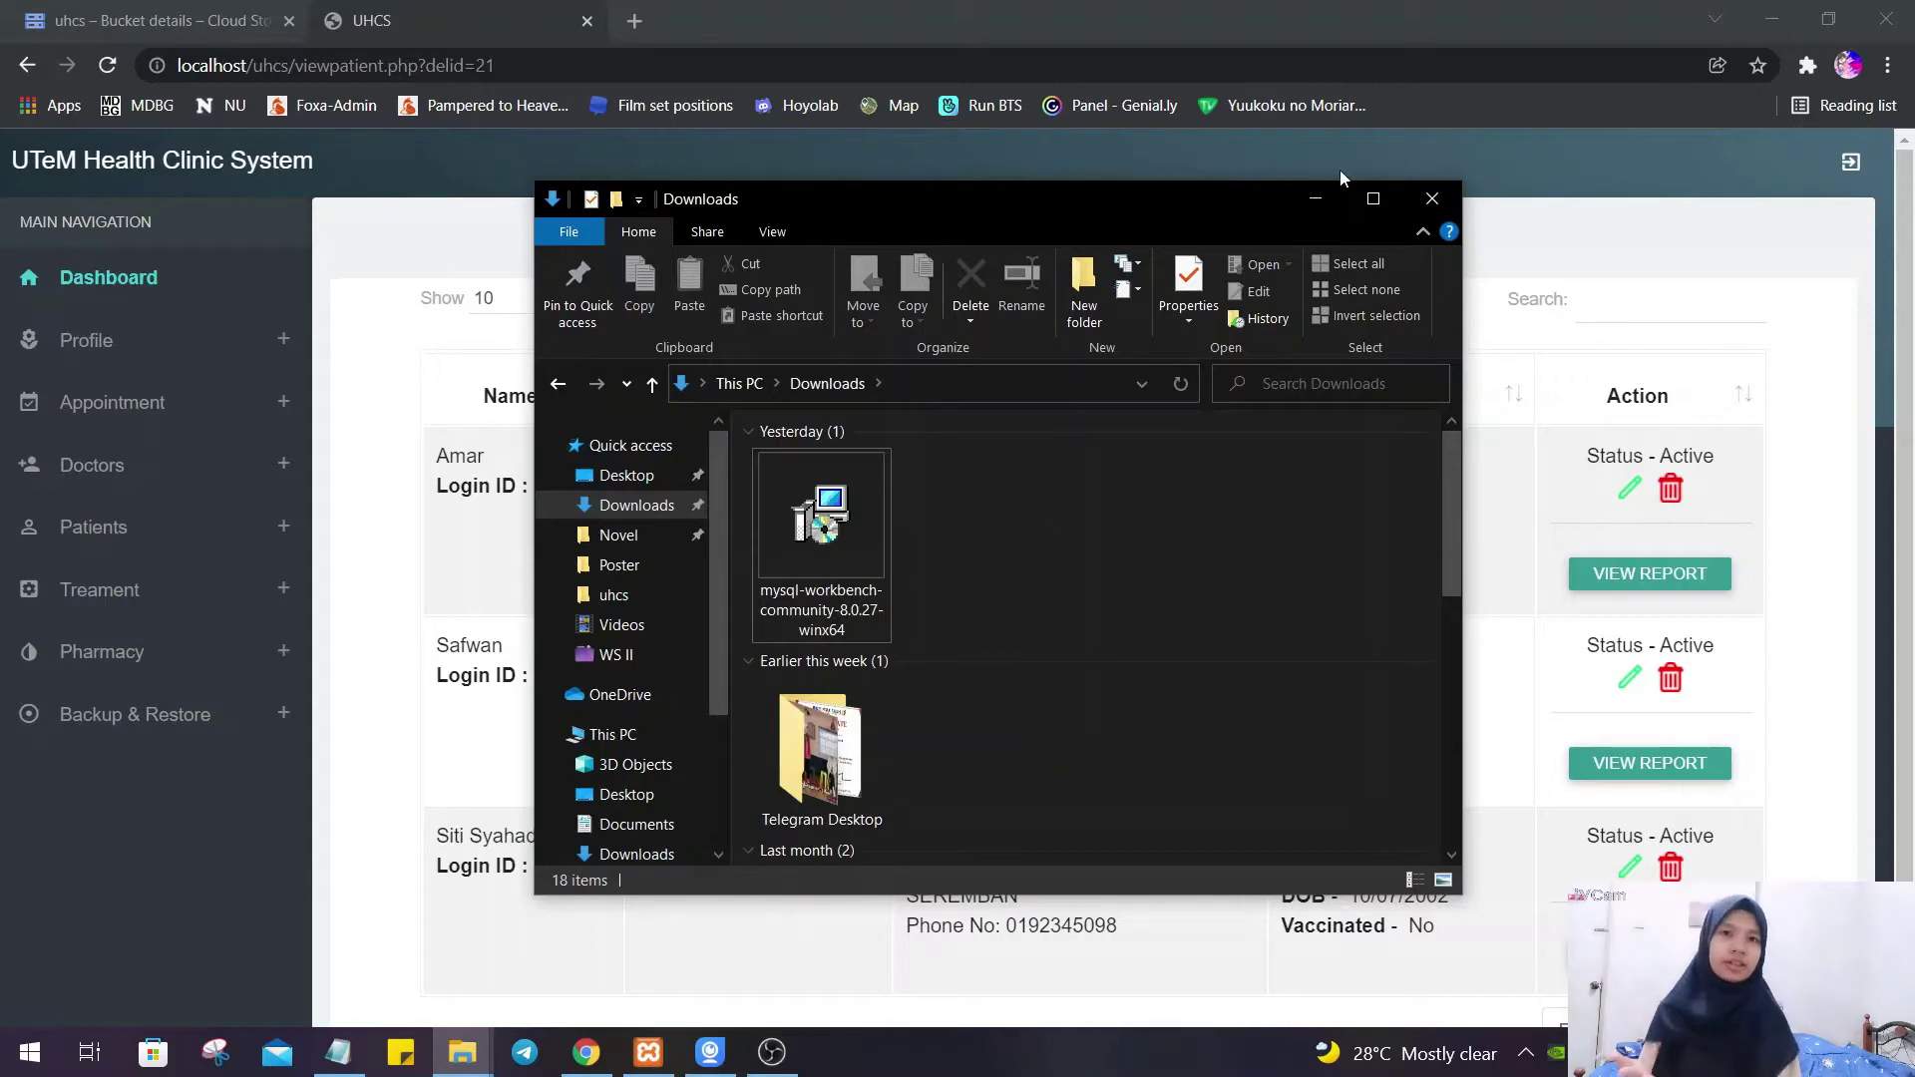
click(1315, 198)
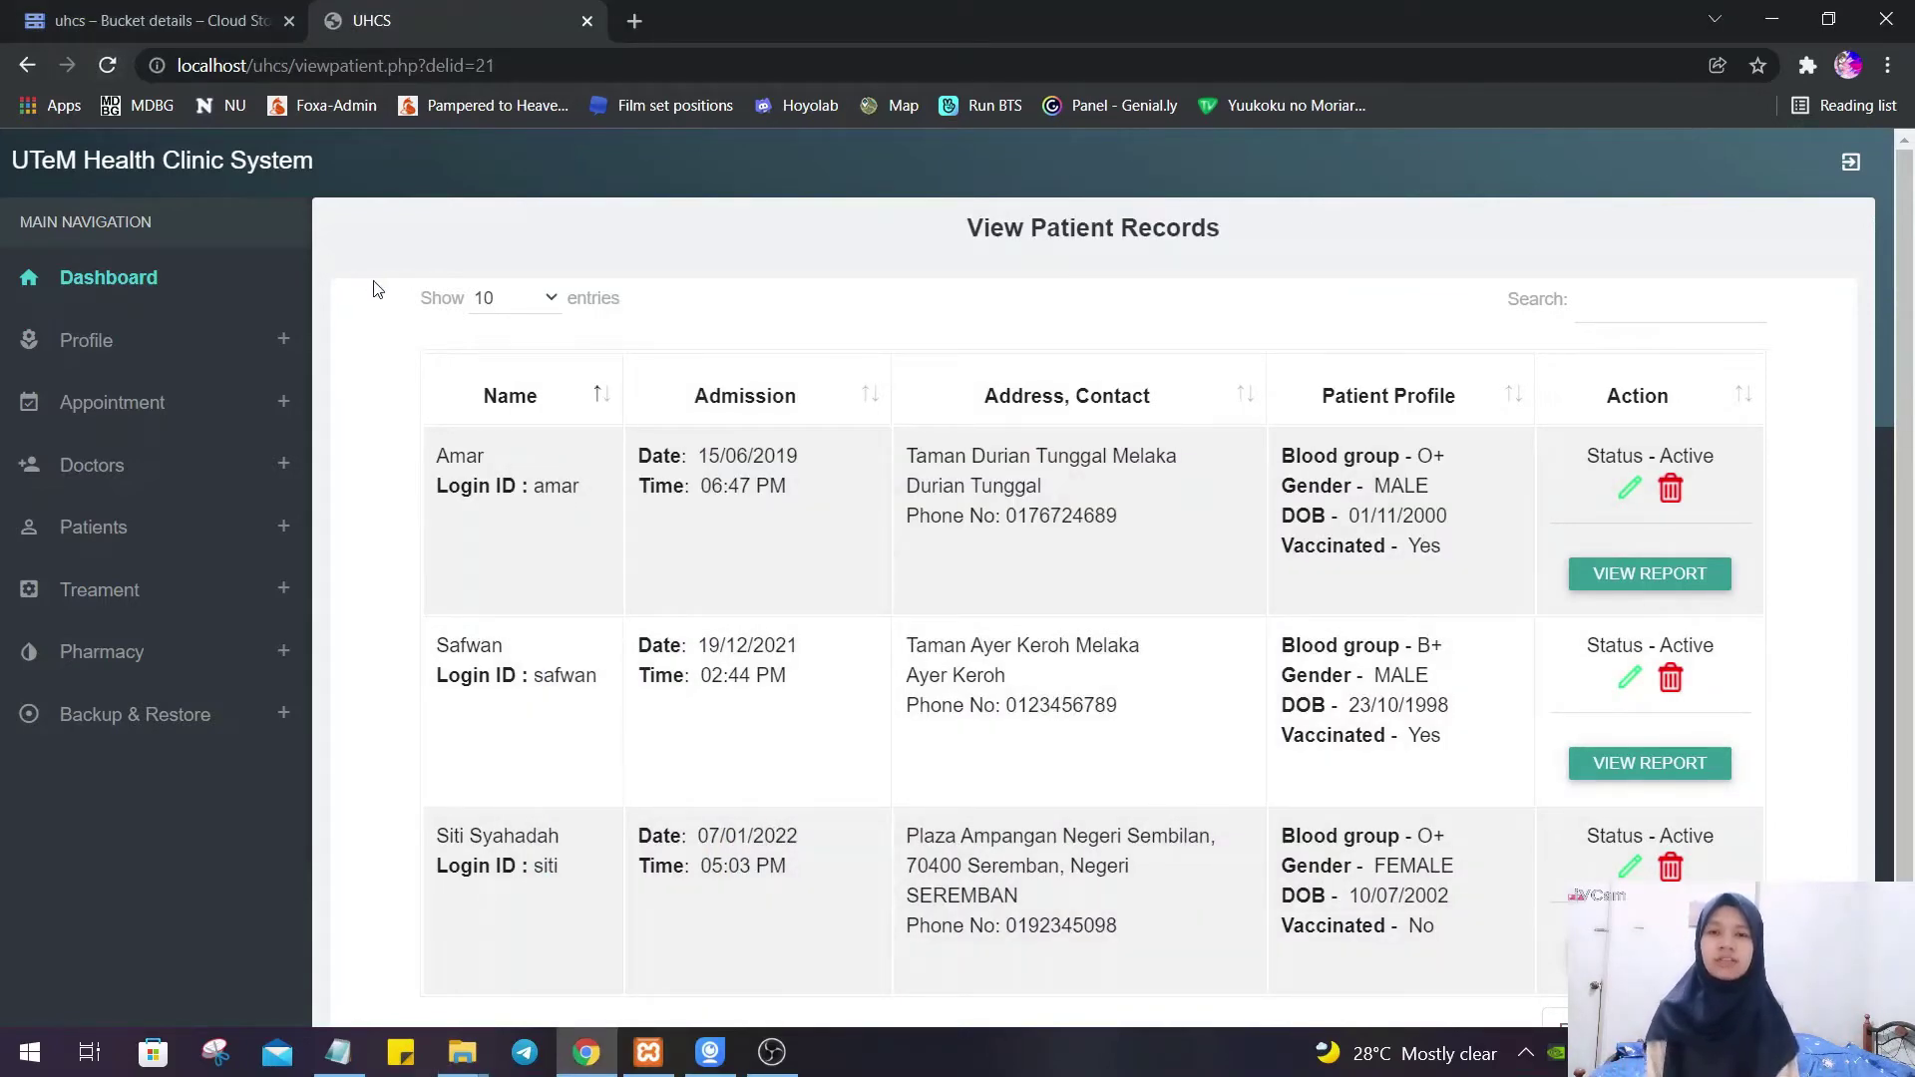
- Download _backup_1641907298.sql from the uhcs bucket and confirm it is in Downloads
click(64, 11)
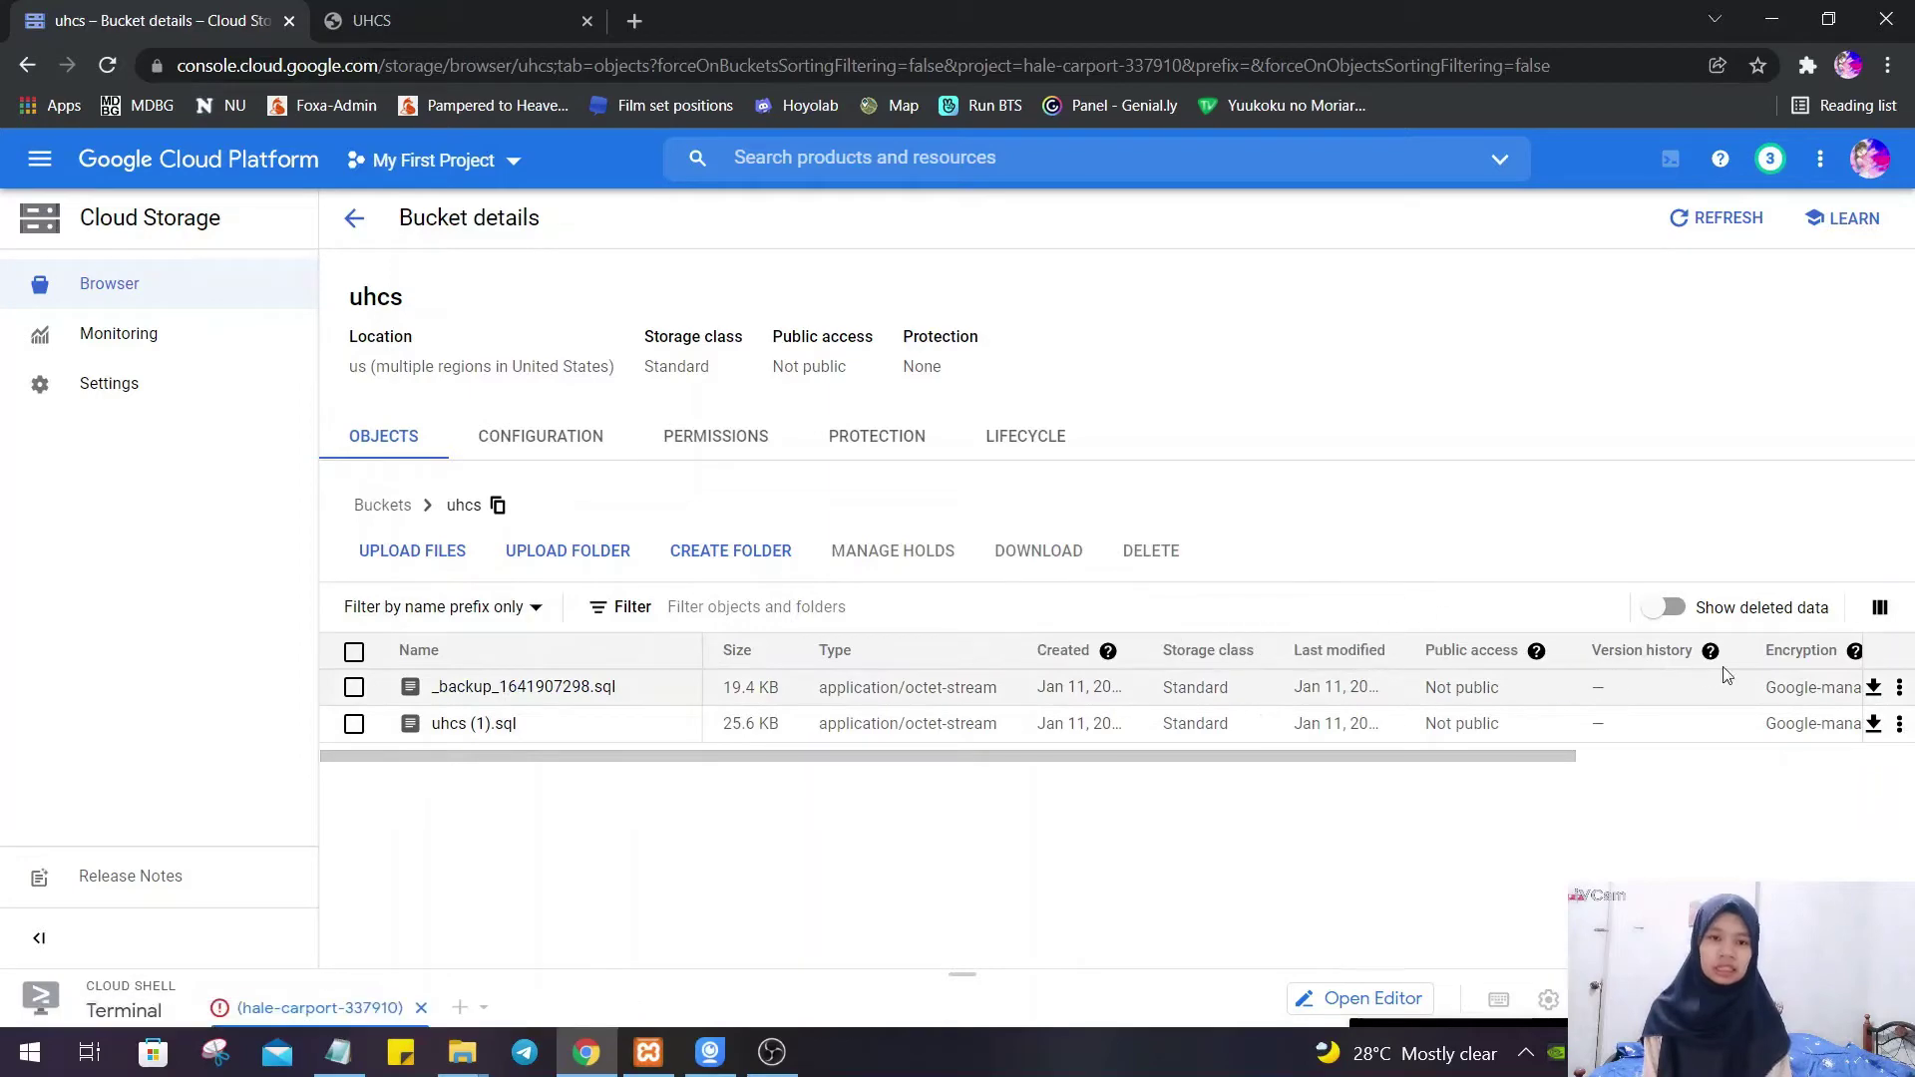
click(1875, 690)
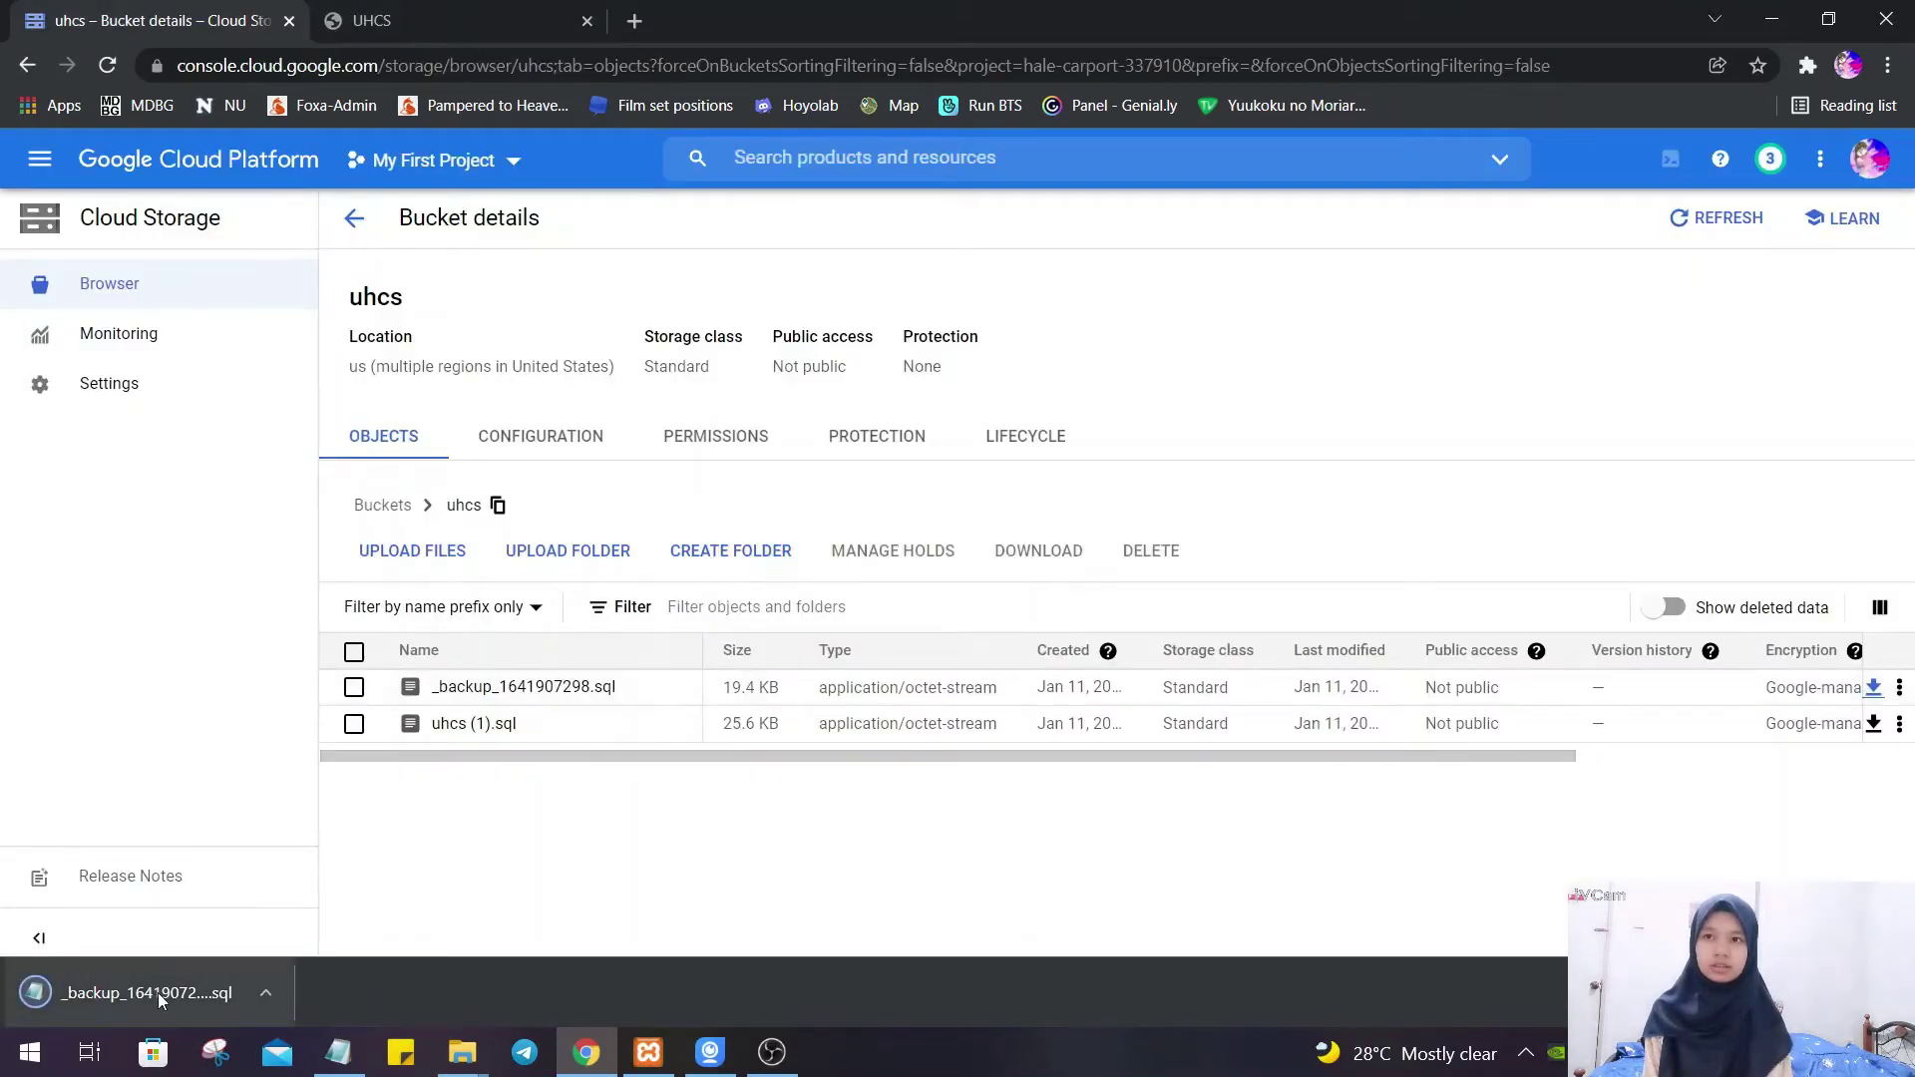
click(469, 18)
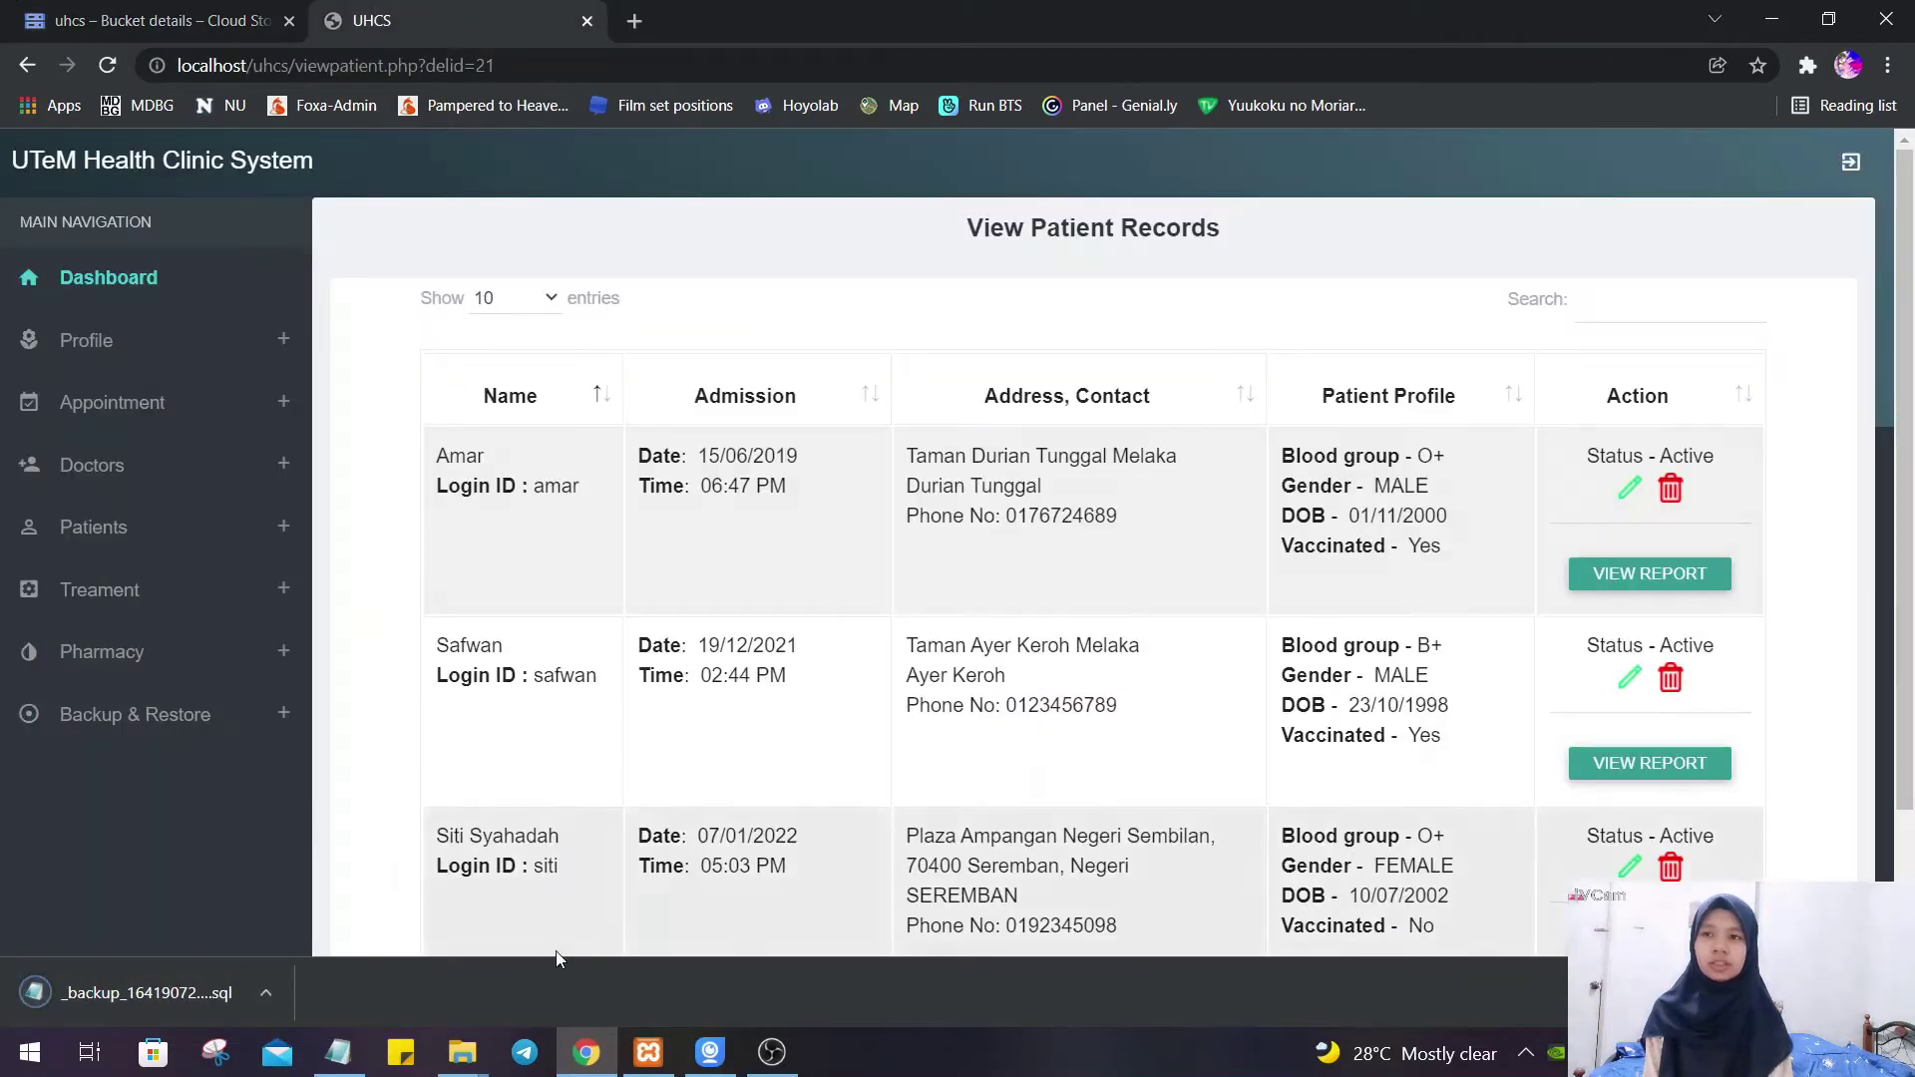
mouse_move(462, 1052)
click(356, 925)
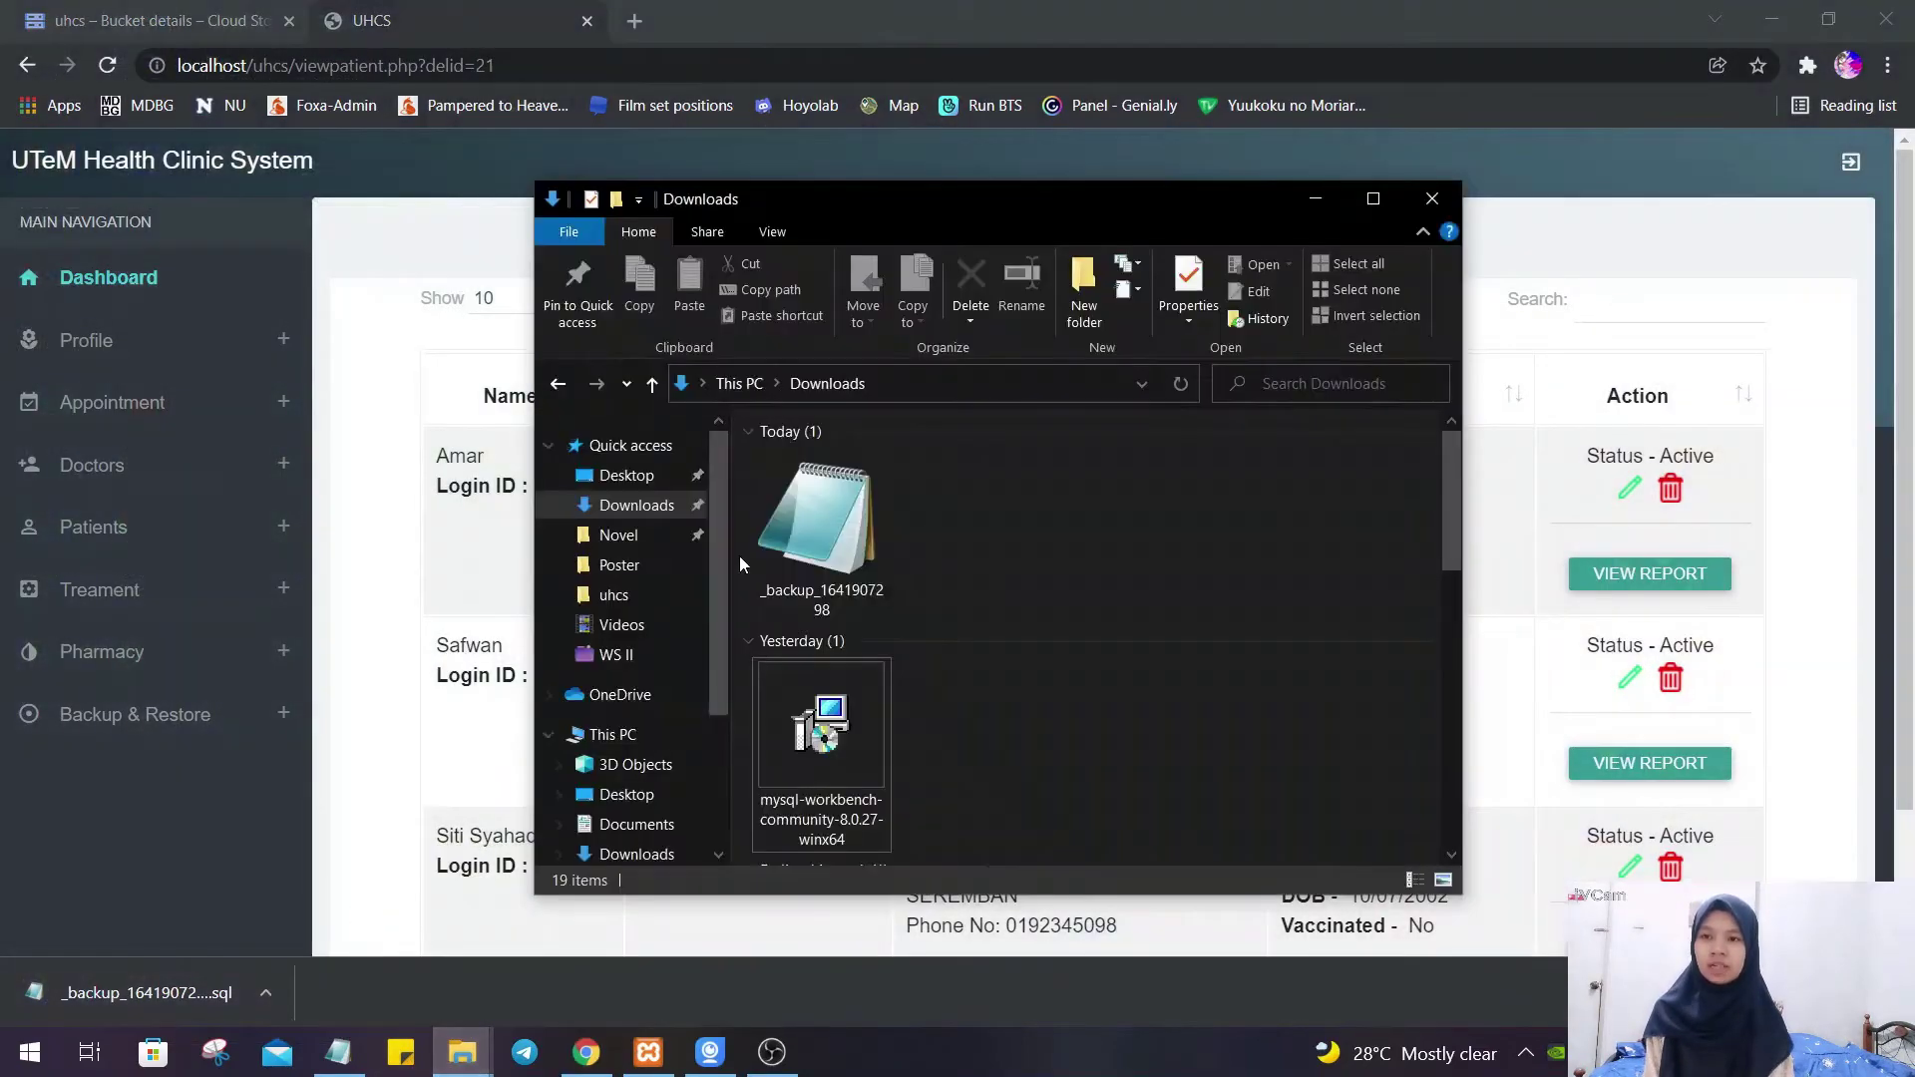
click(831, 518)
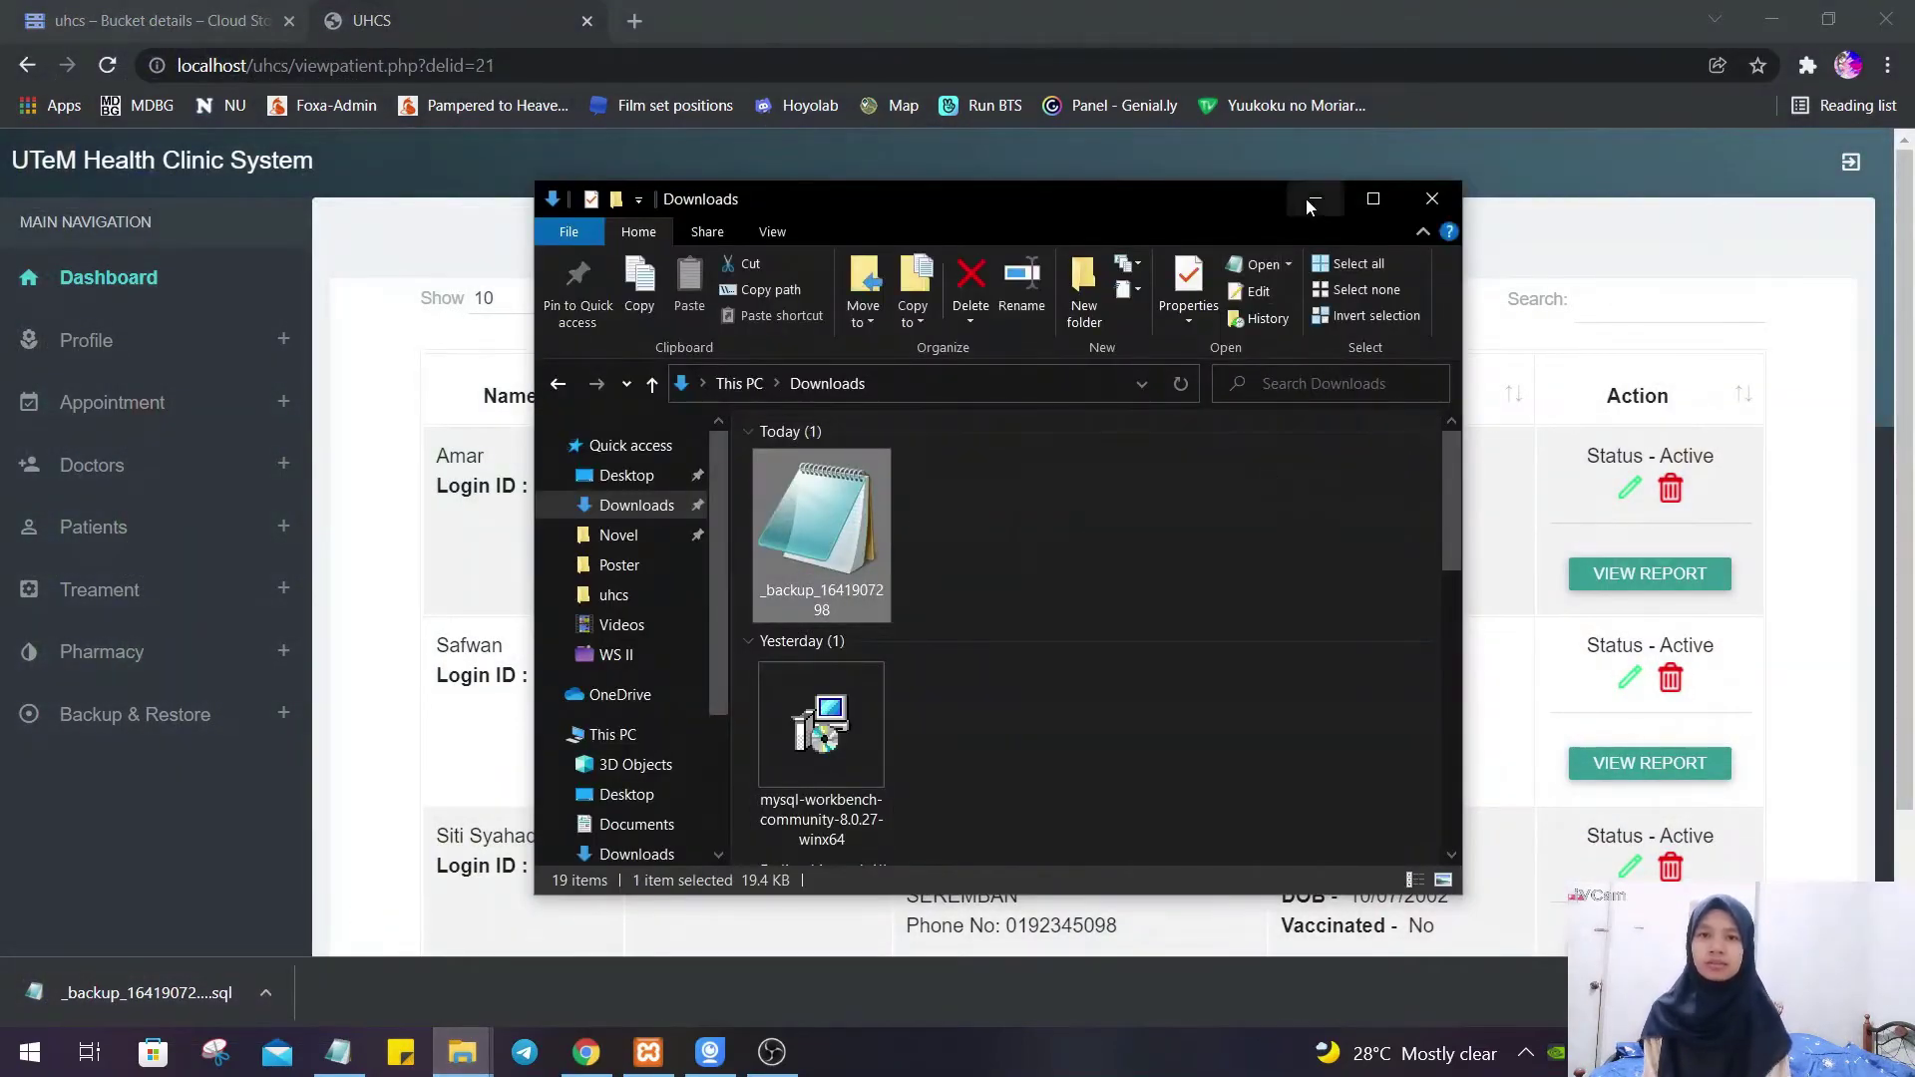
click(1312, 205)
click(118, 720)
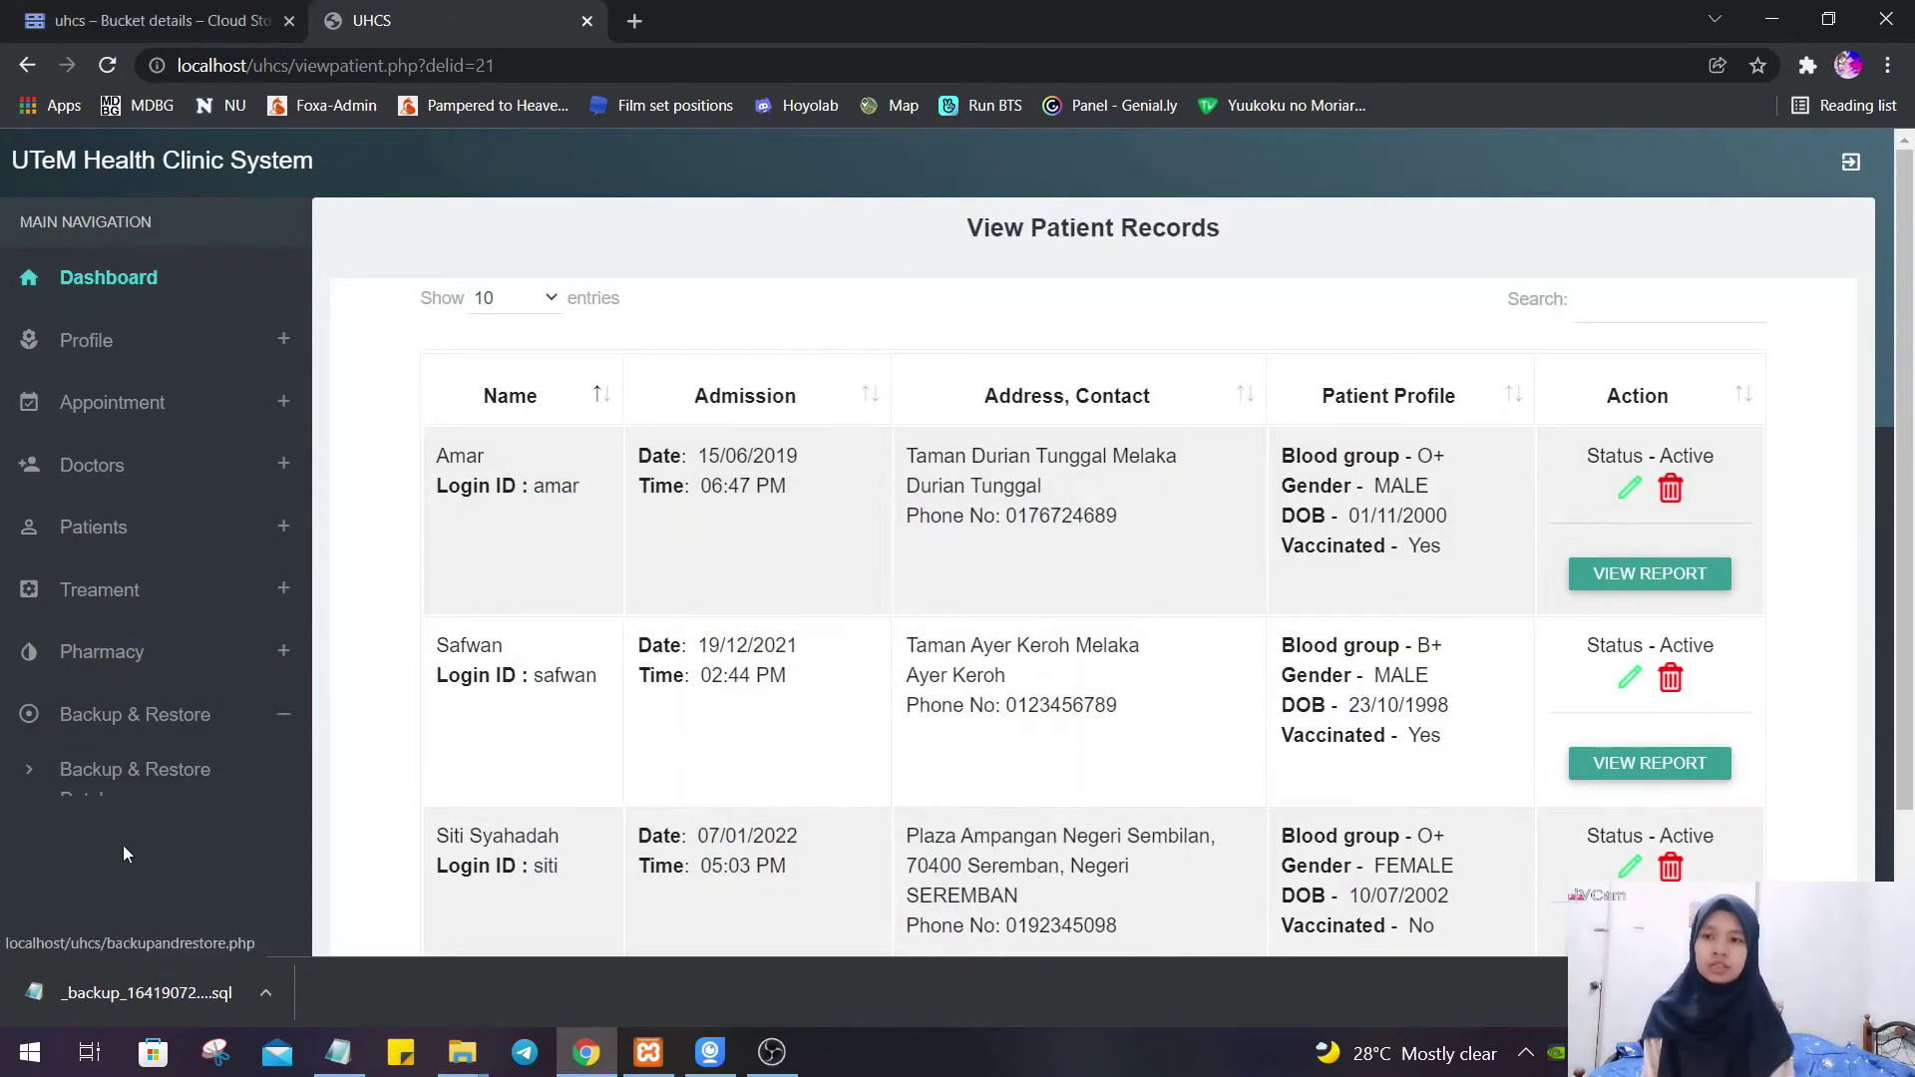
- Restore the clinic database from _backup_1641907298.sql and confirm the restore
click(164, 781)
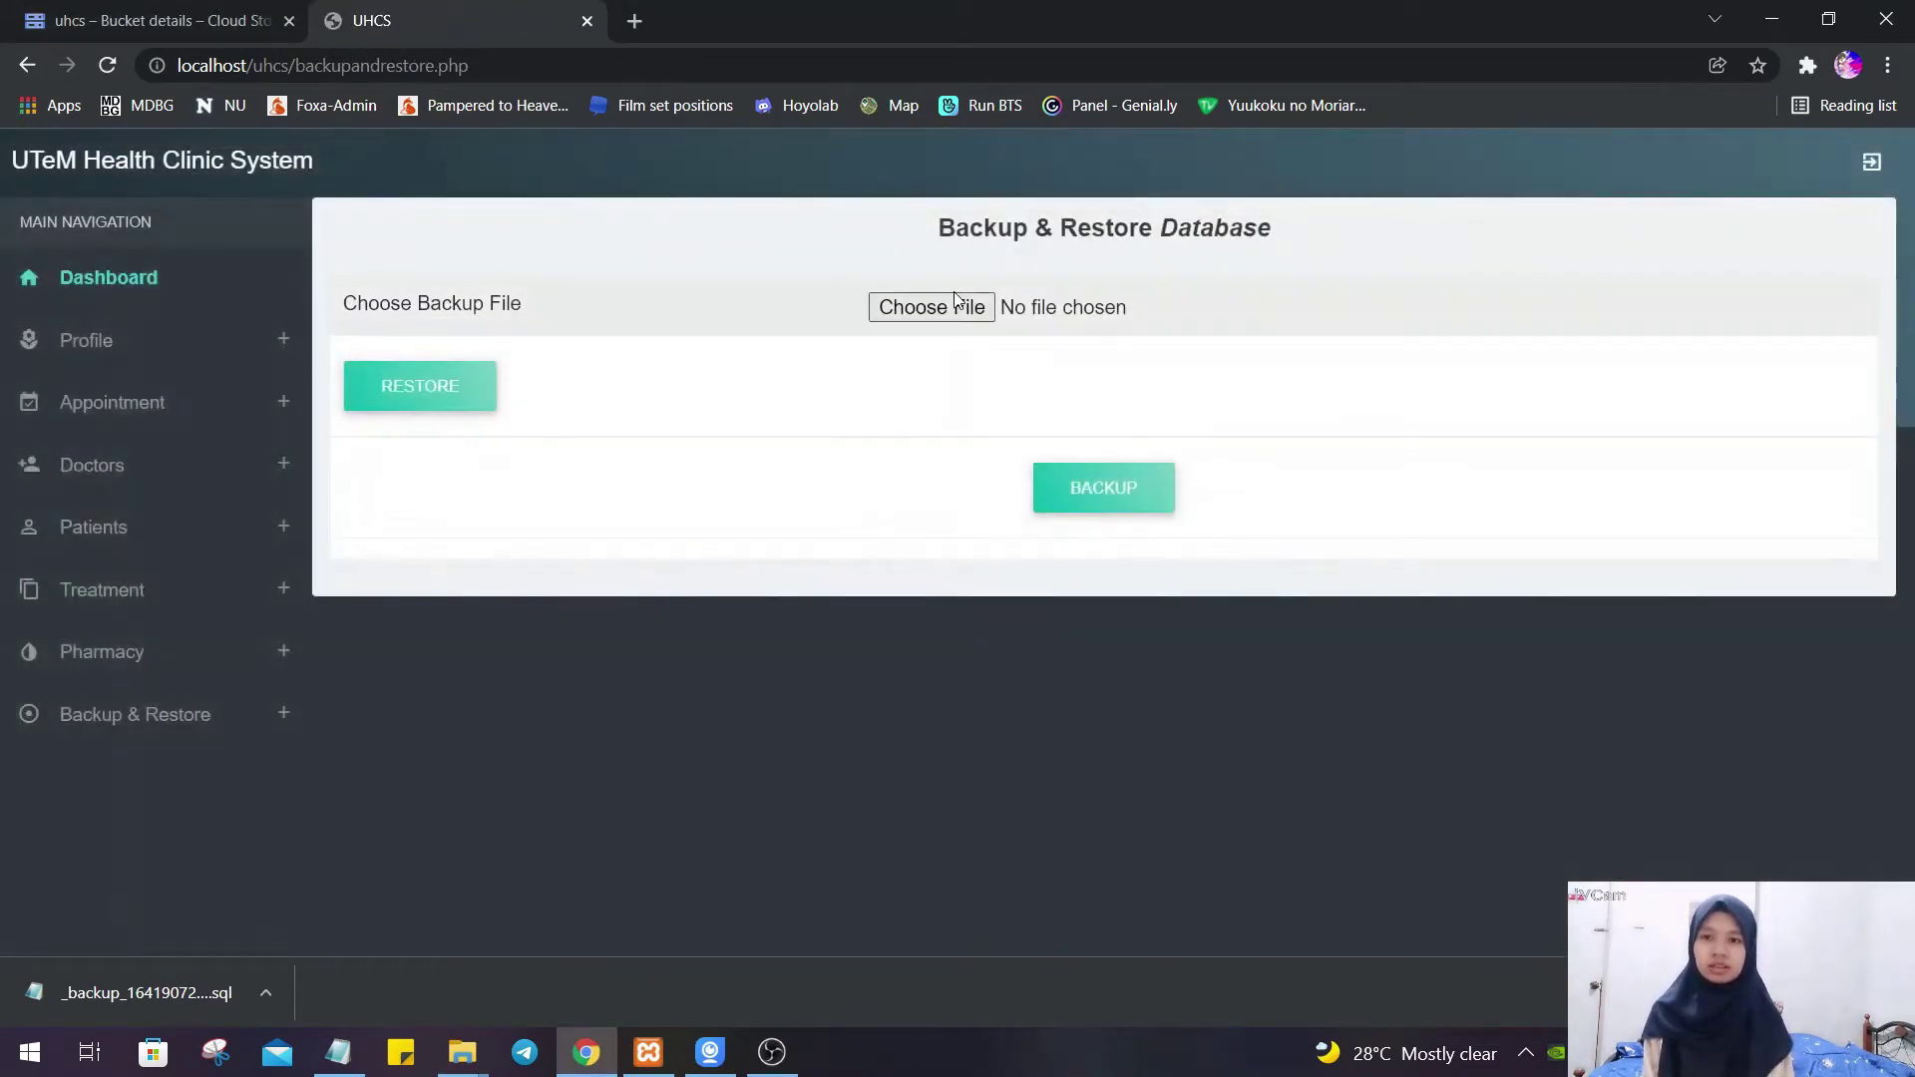
click(956, 309)
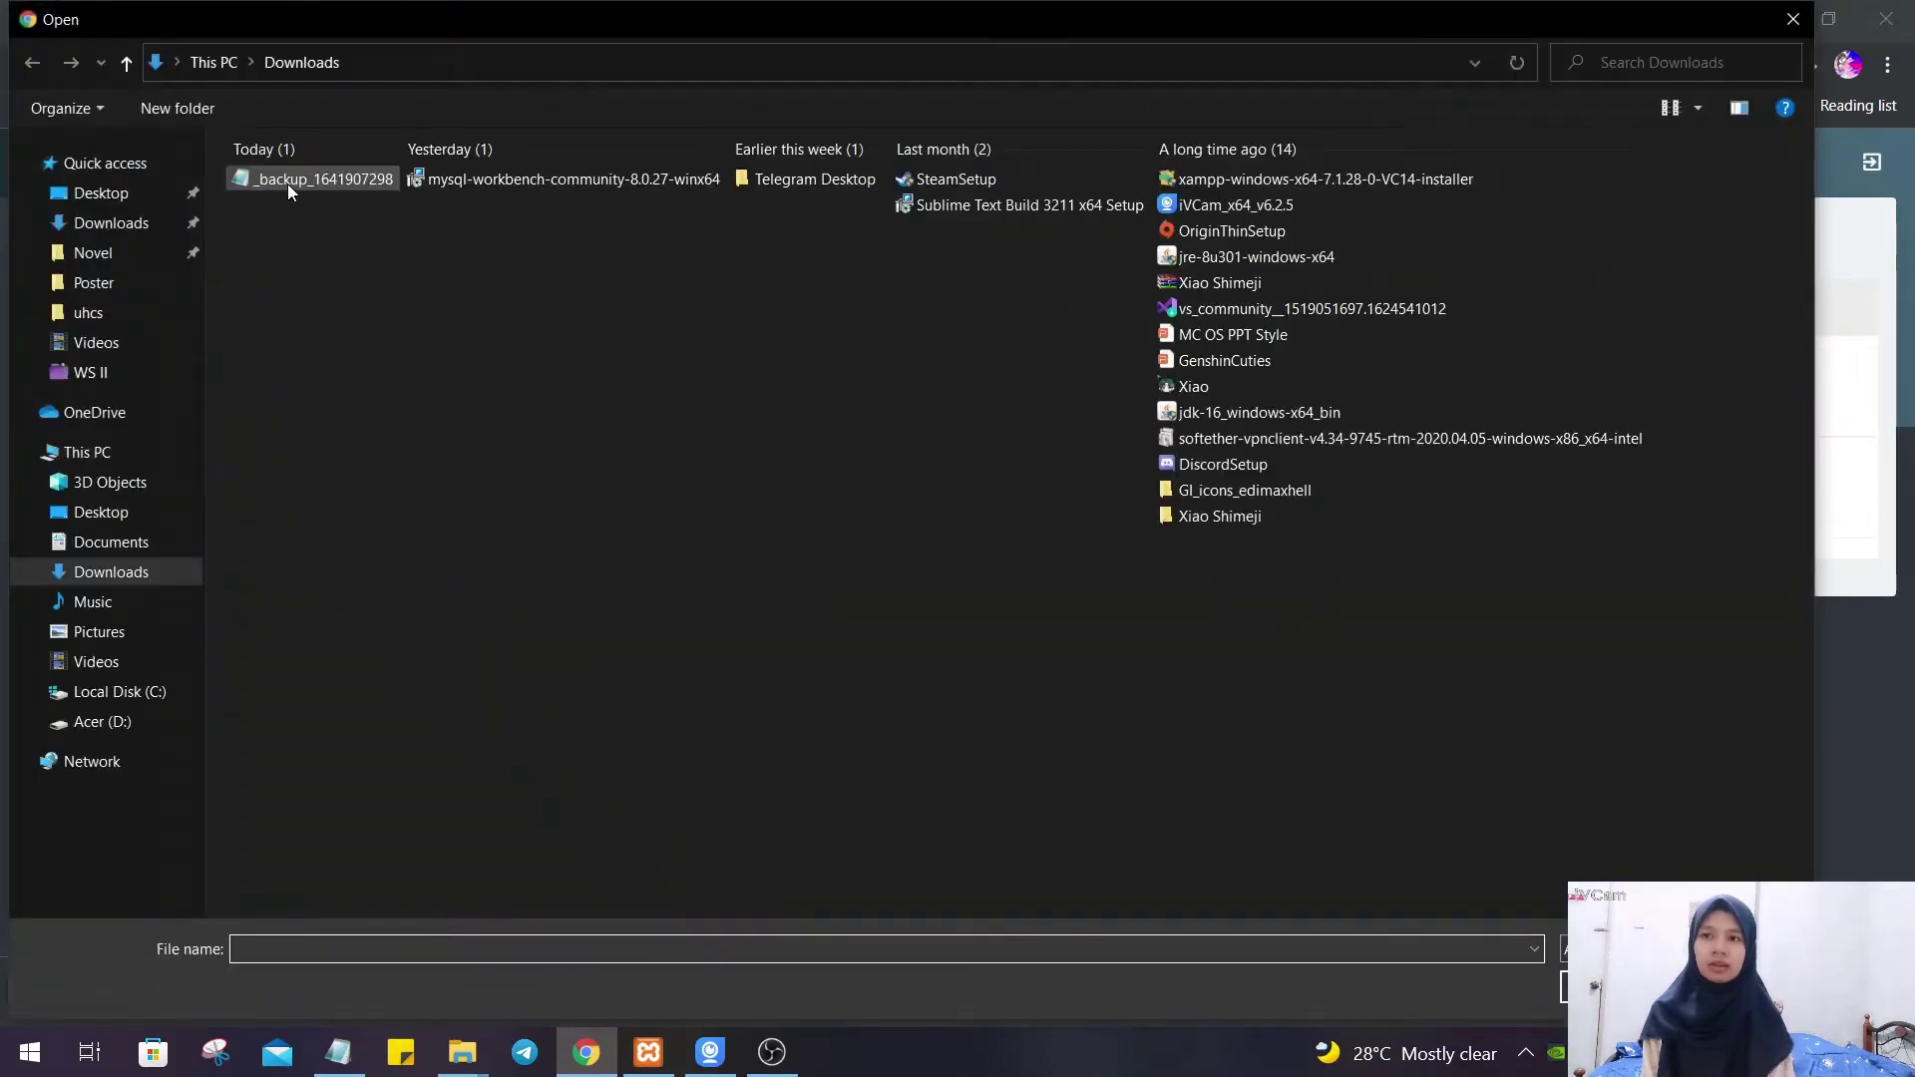
click(288, 181)
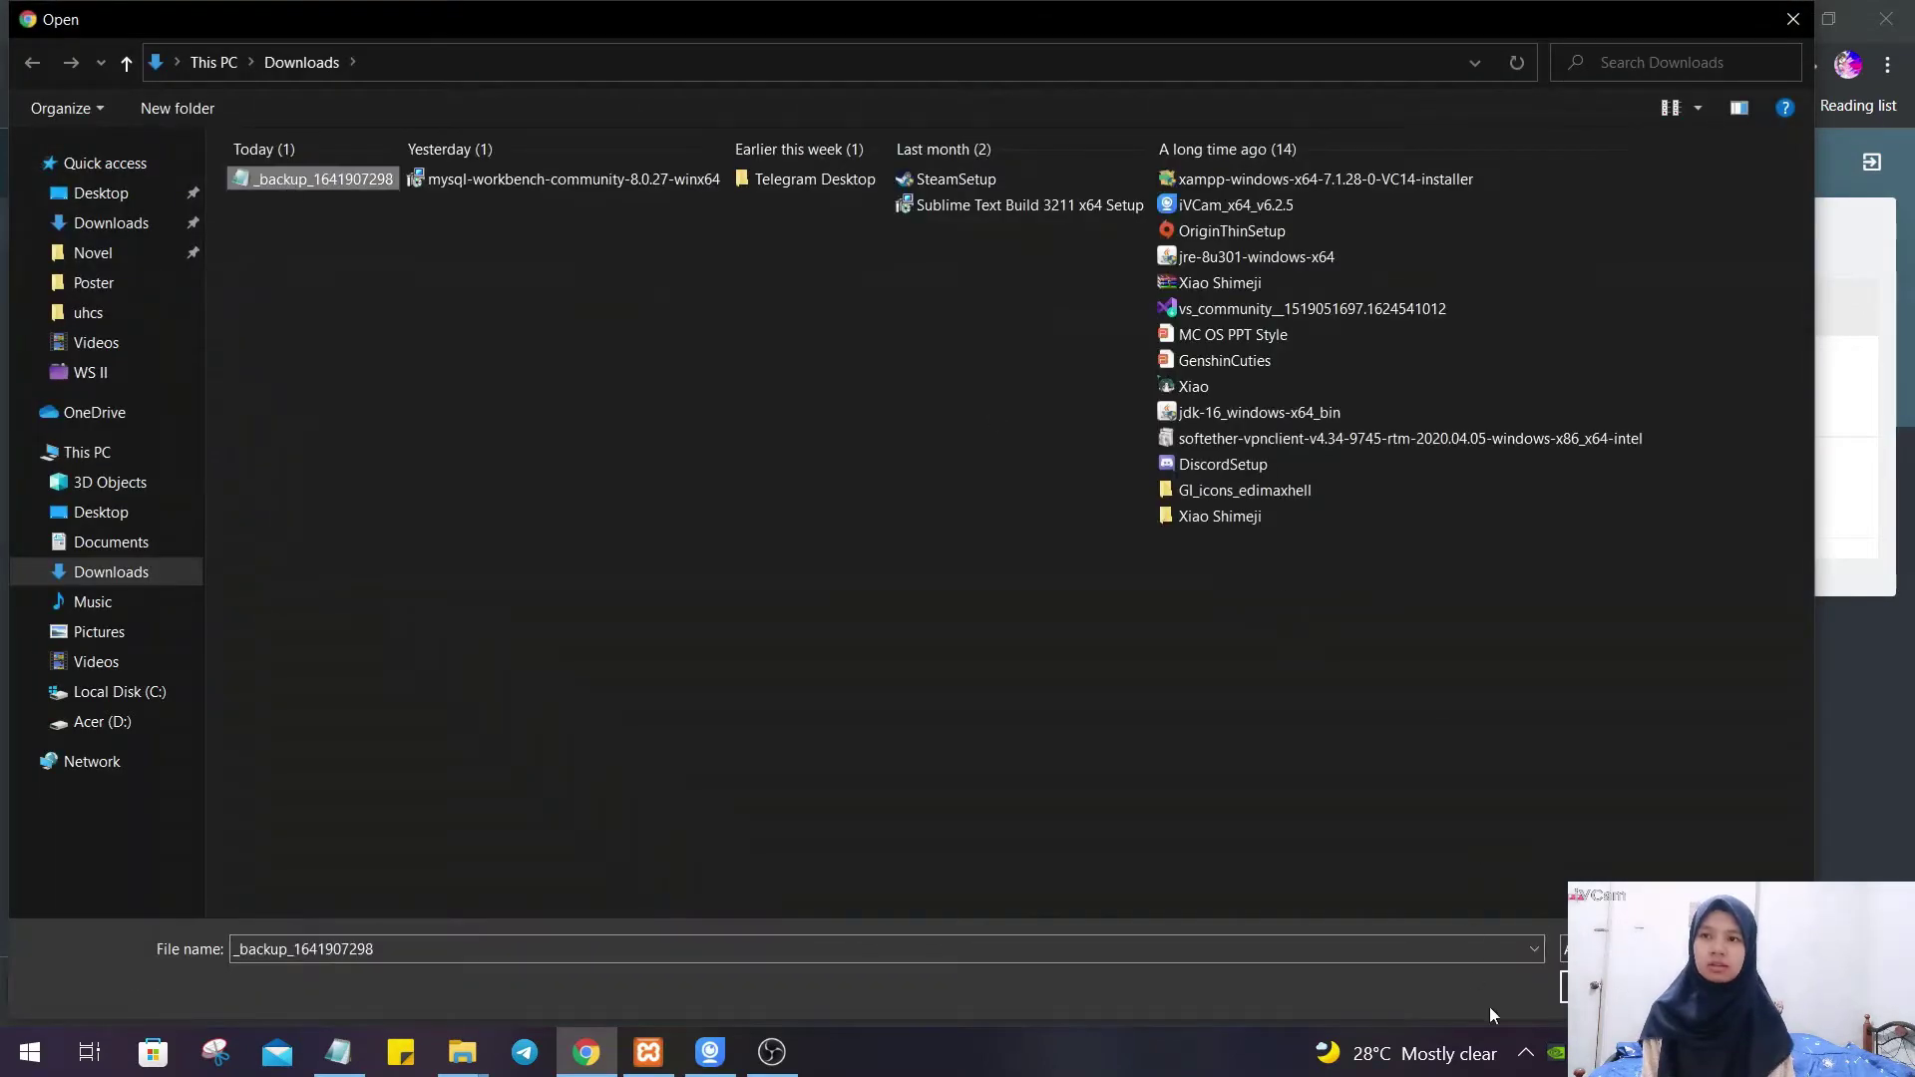
key(Return)
click(463, 389)
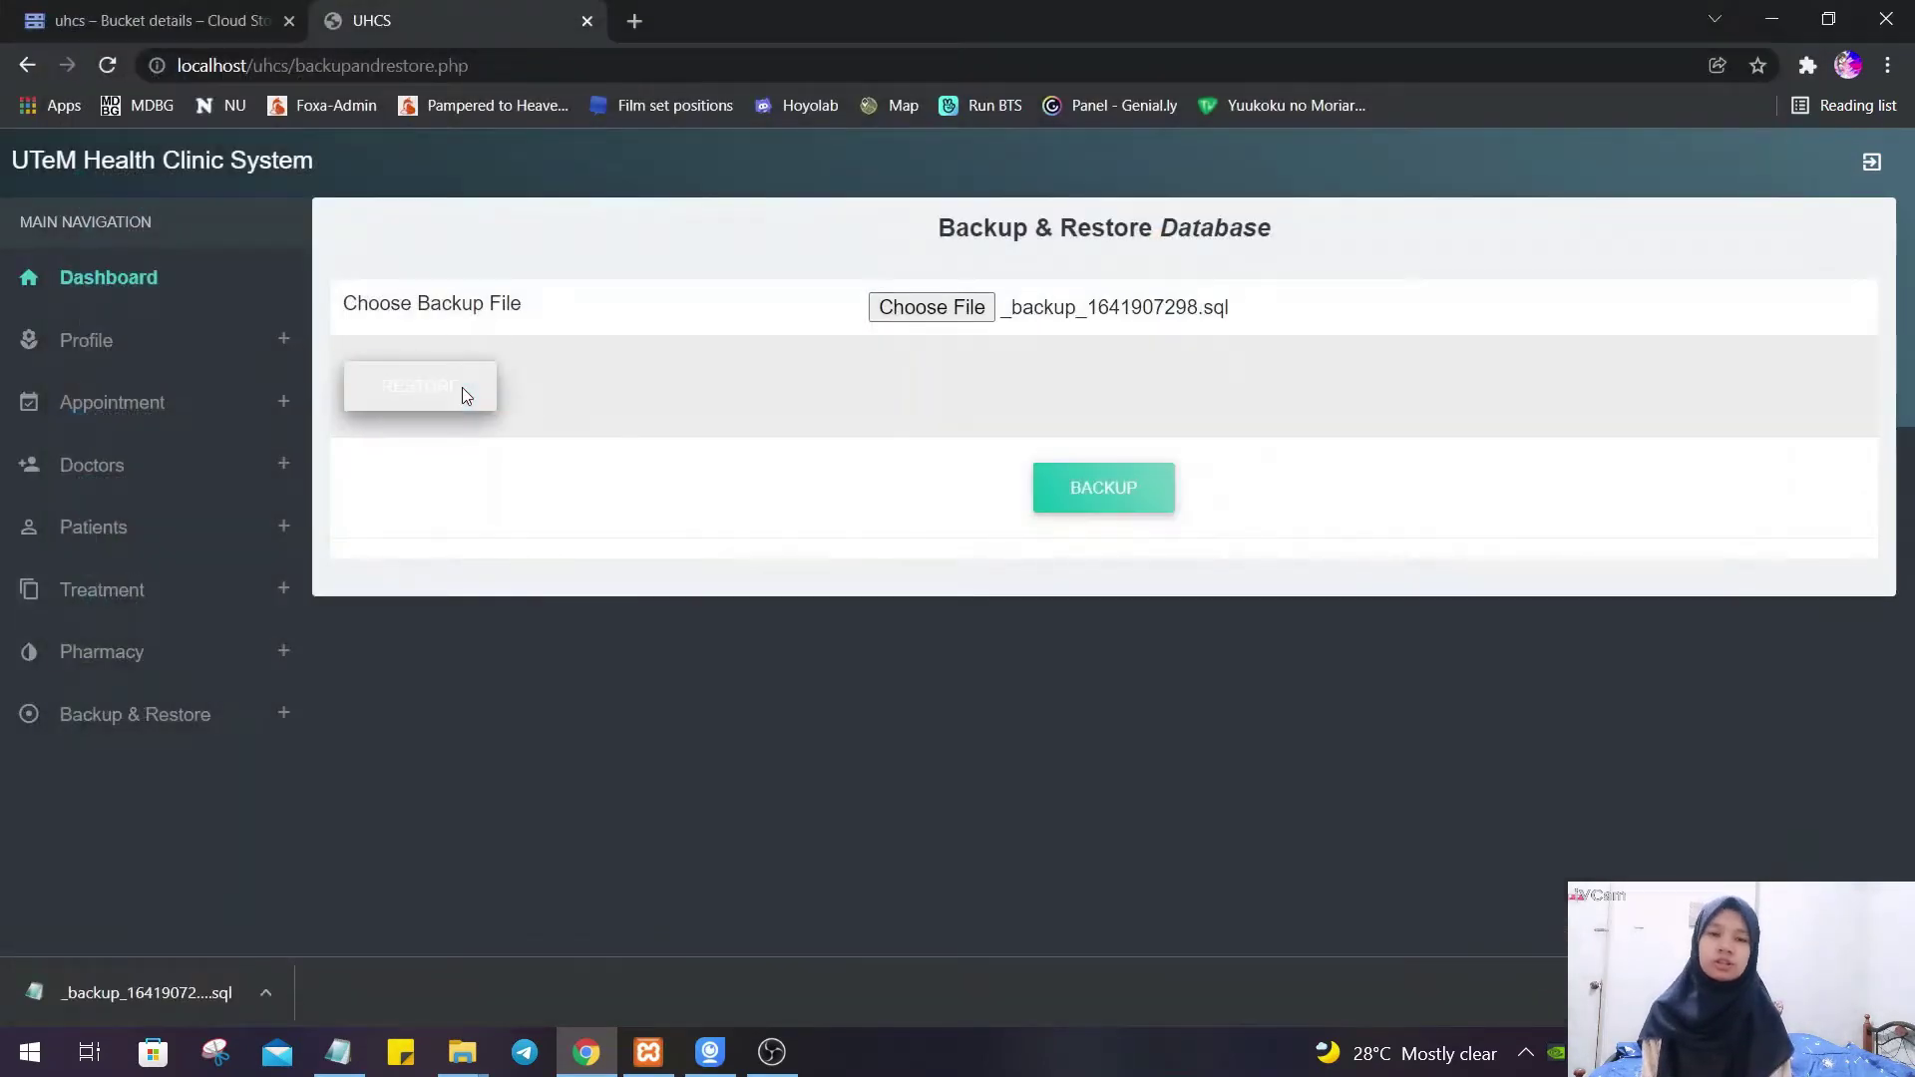
click(1080, 202)
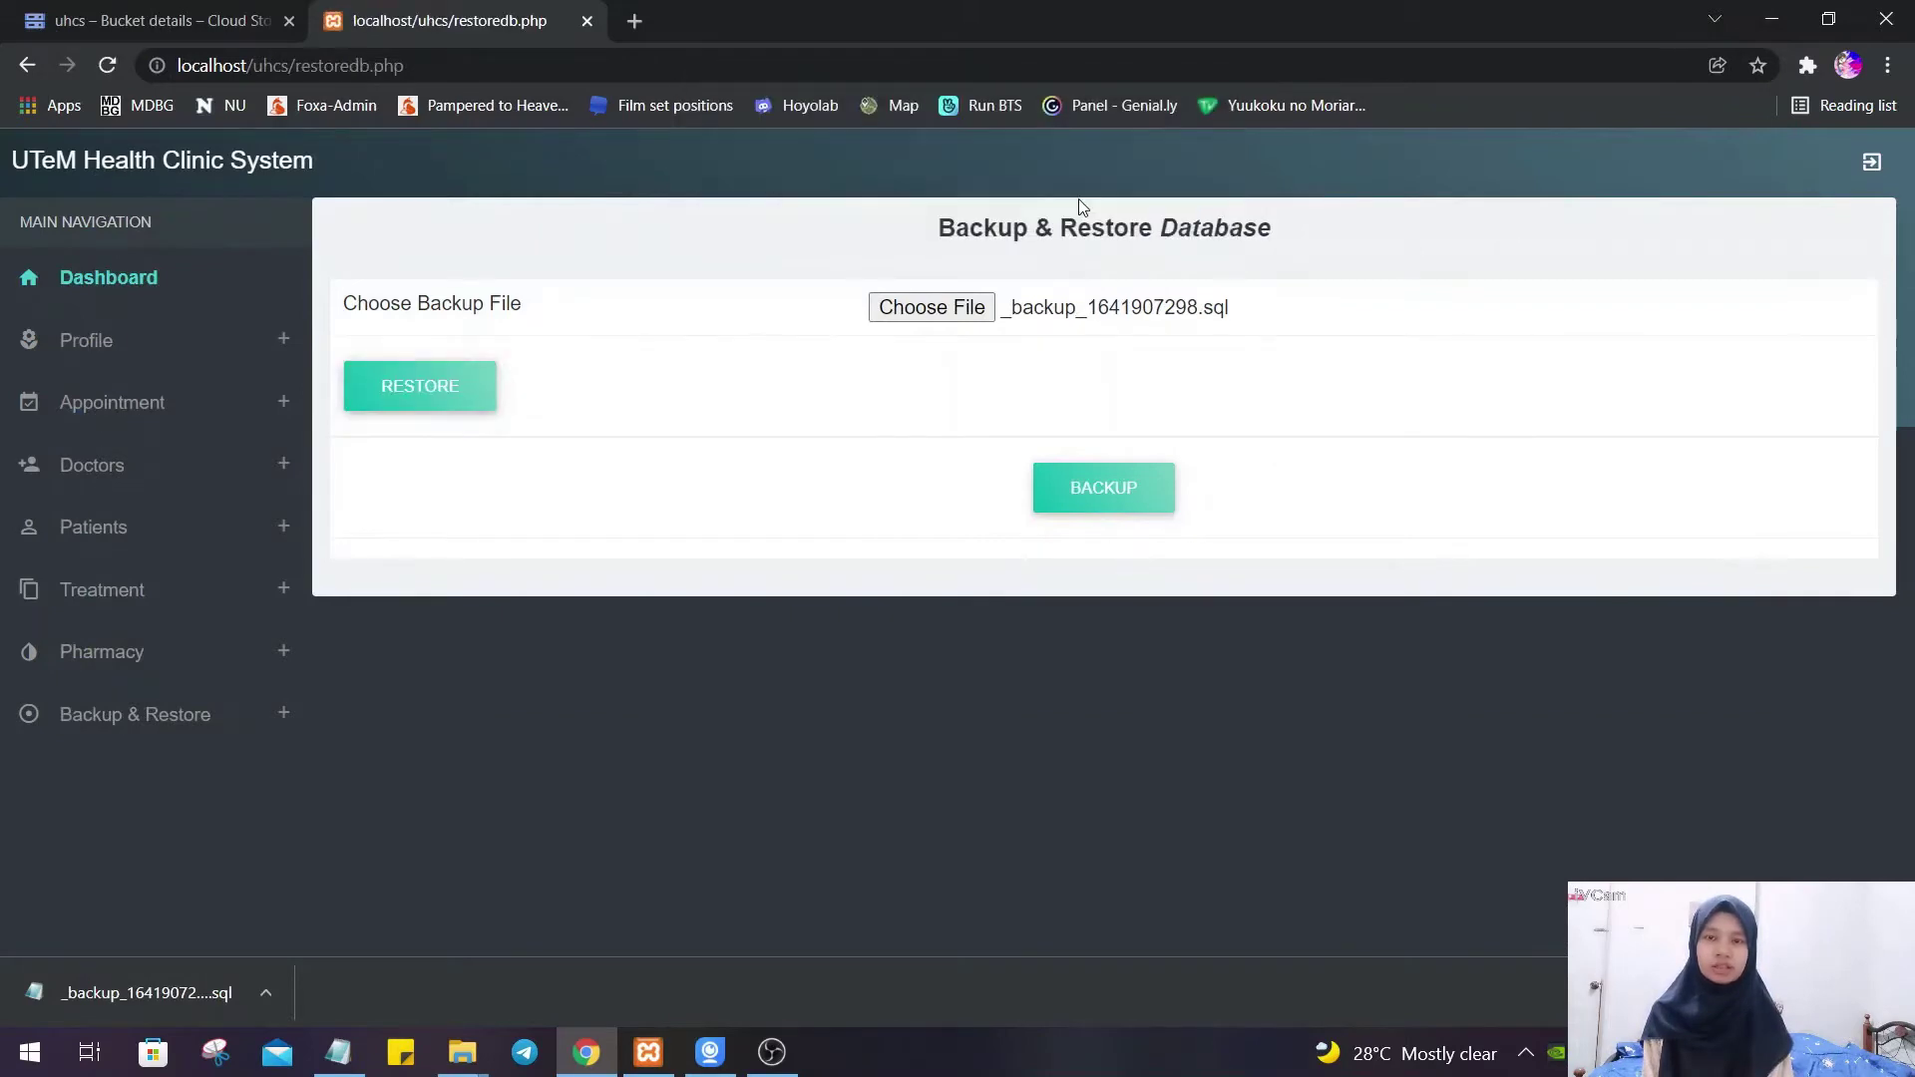
- Go back and scroll through View Patient Records to check the restored patient entry
click(27, 65)
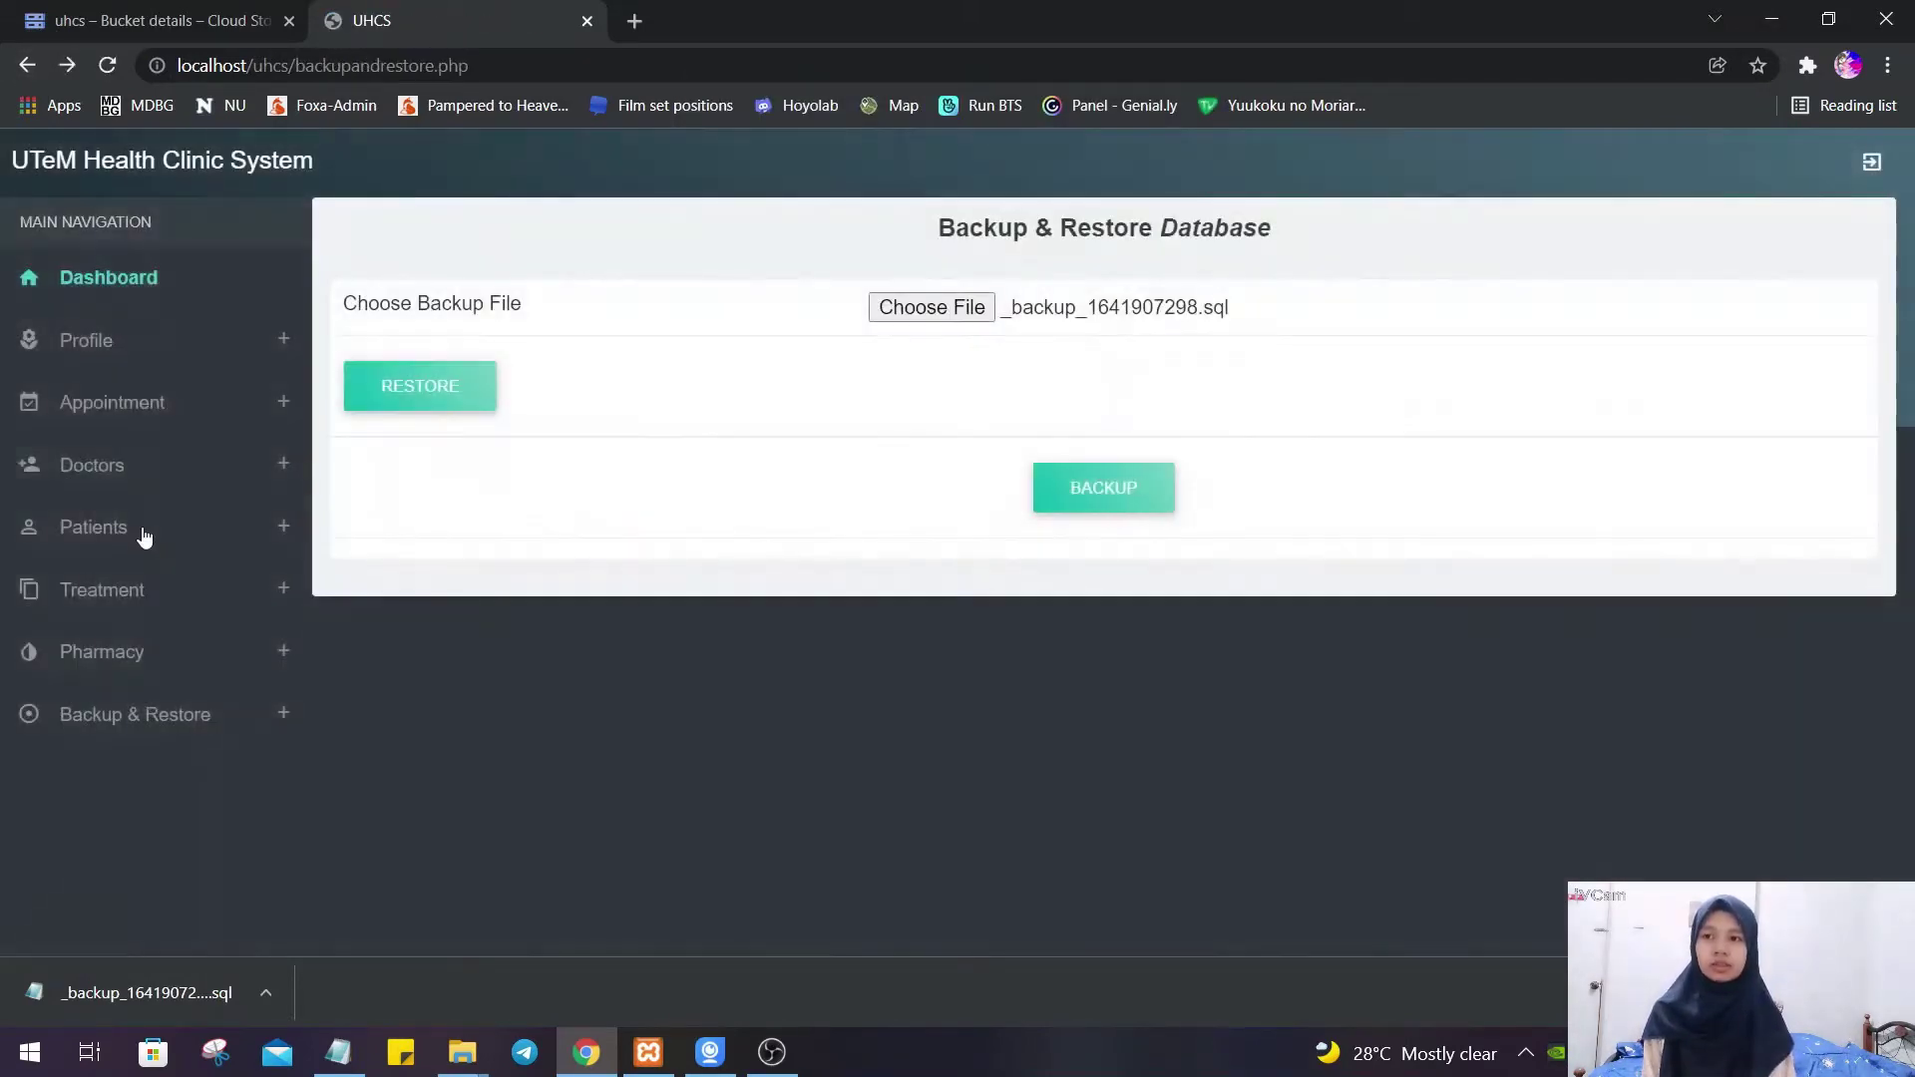
click(143, 534)
click(140, 629)
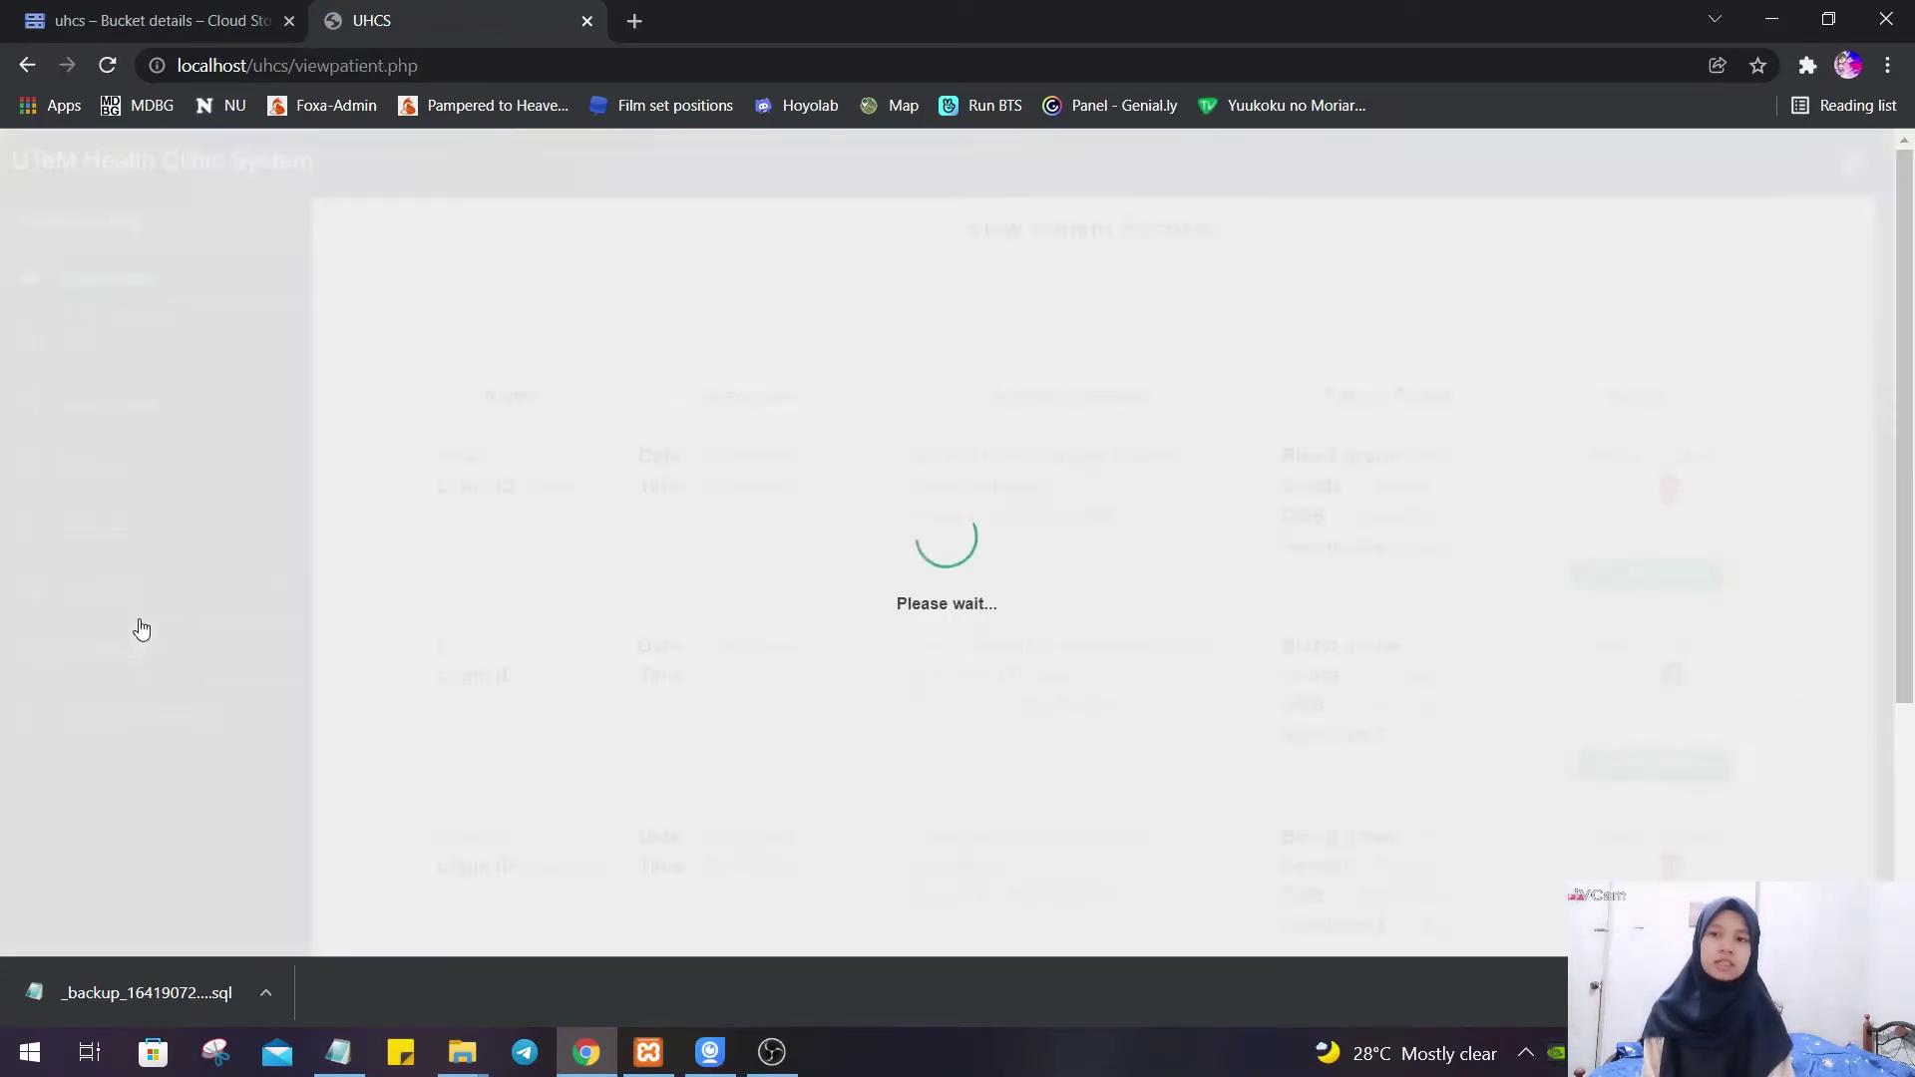
scroll(561, 560, down, 1)
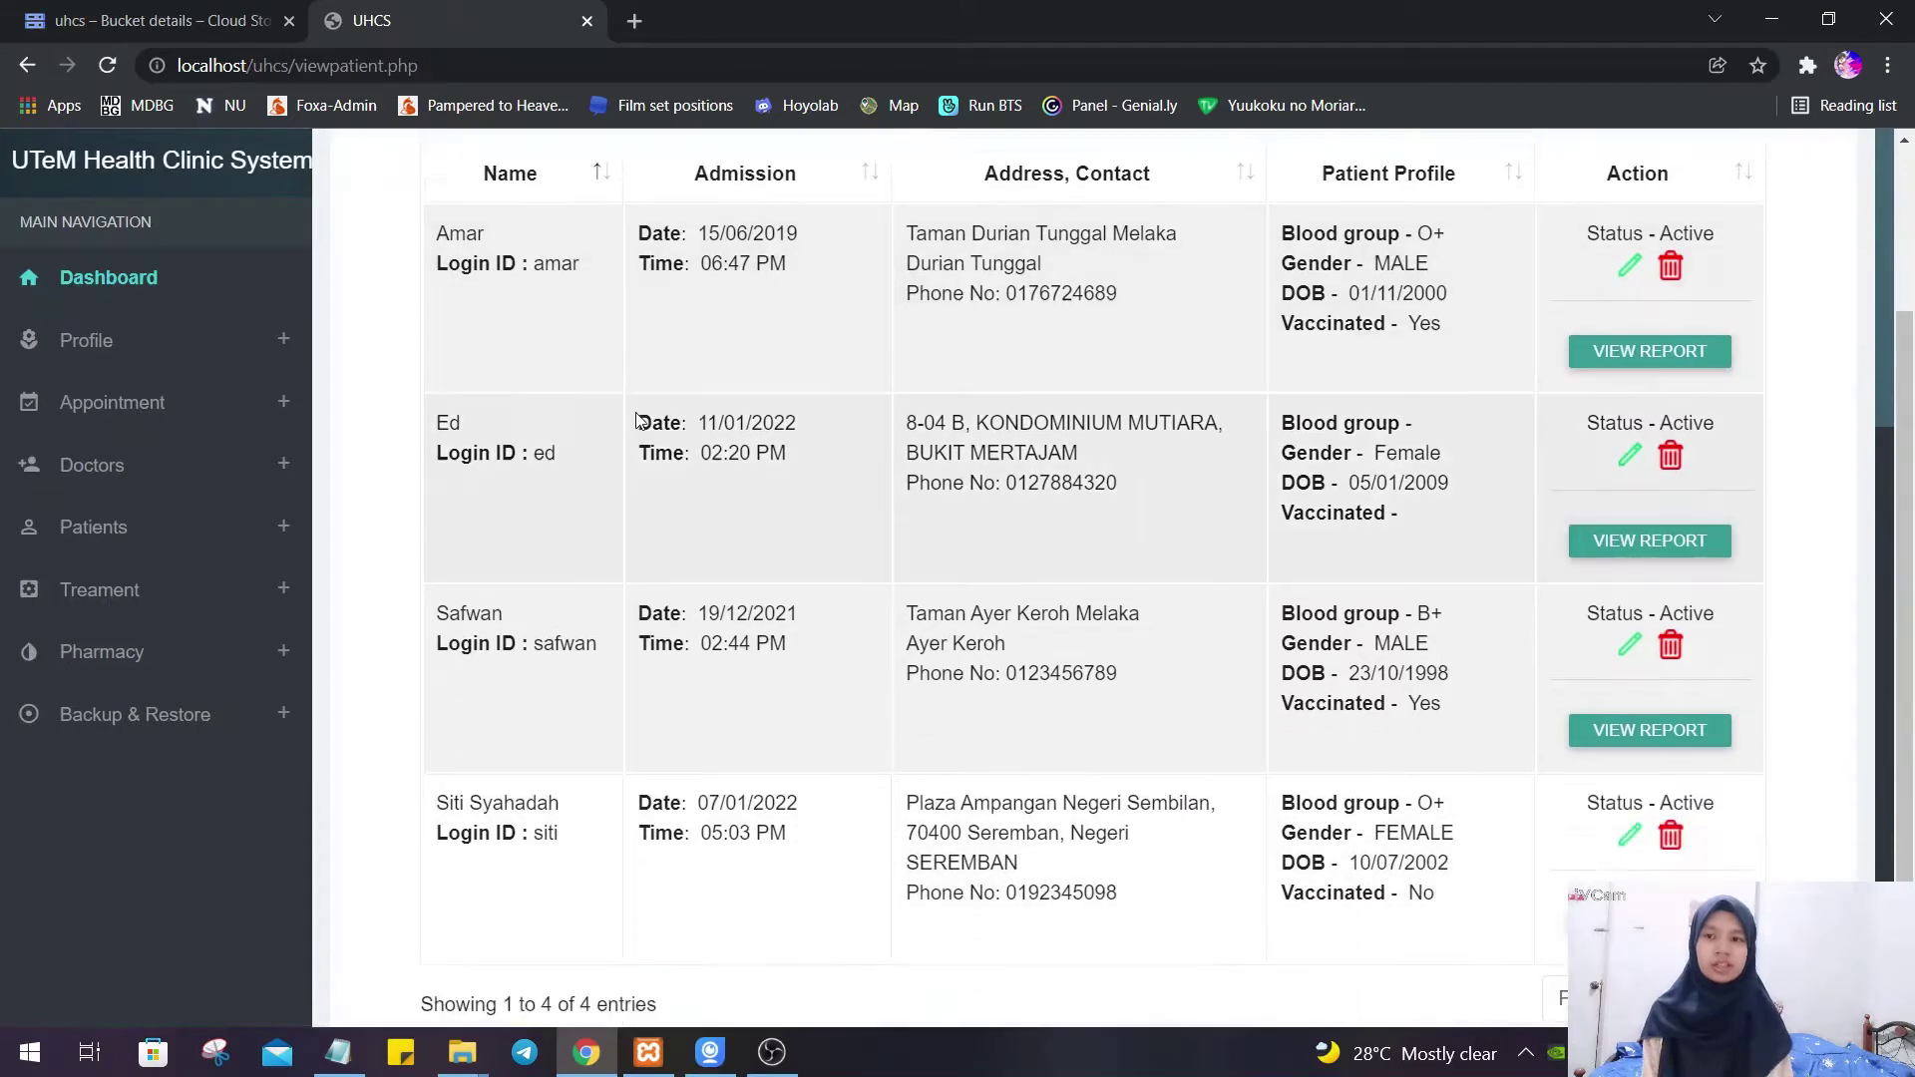
scroll(1262, 529, down, 1)
scroll(1158, 629, up, 2)
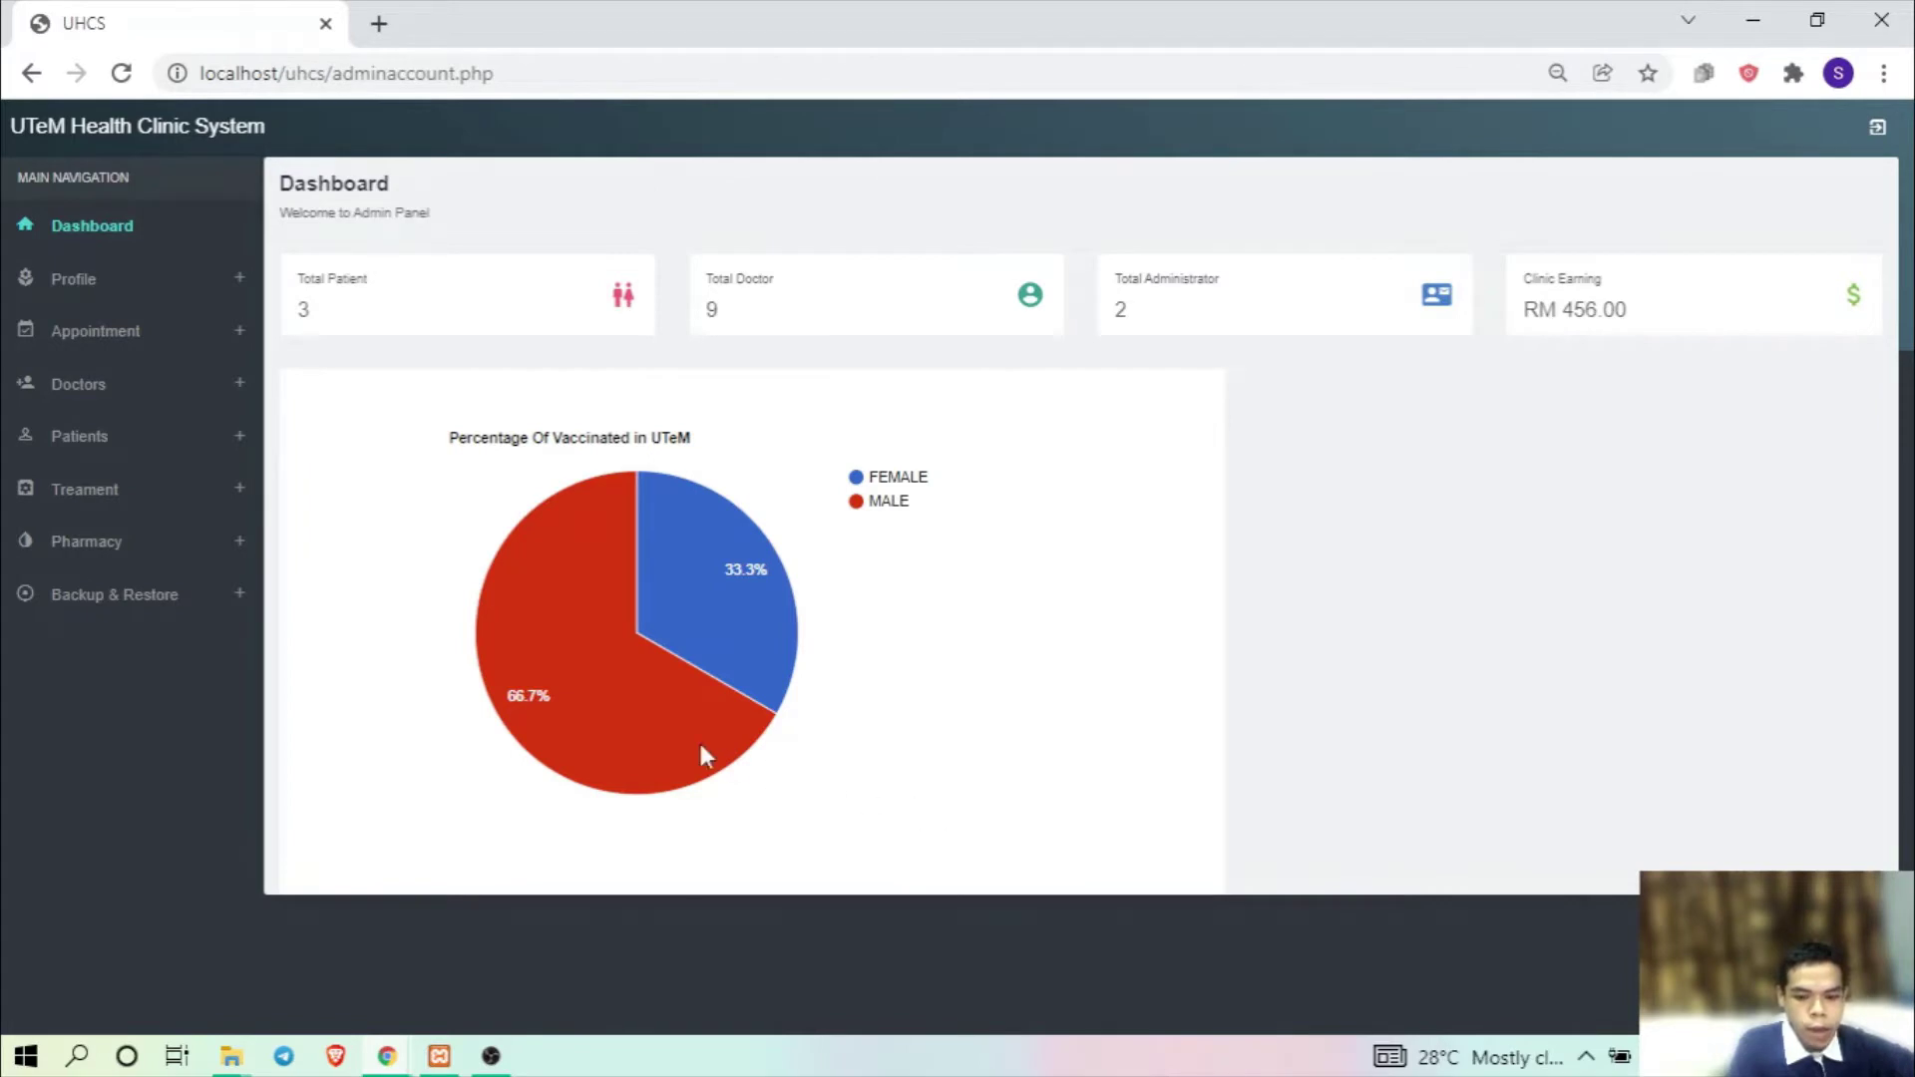
- Look over the Admin Profile and Change Password forms
mouse_move(721, 675)
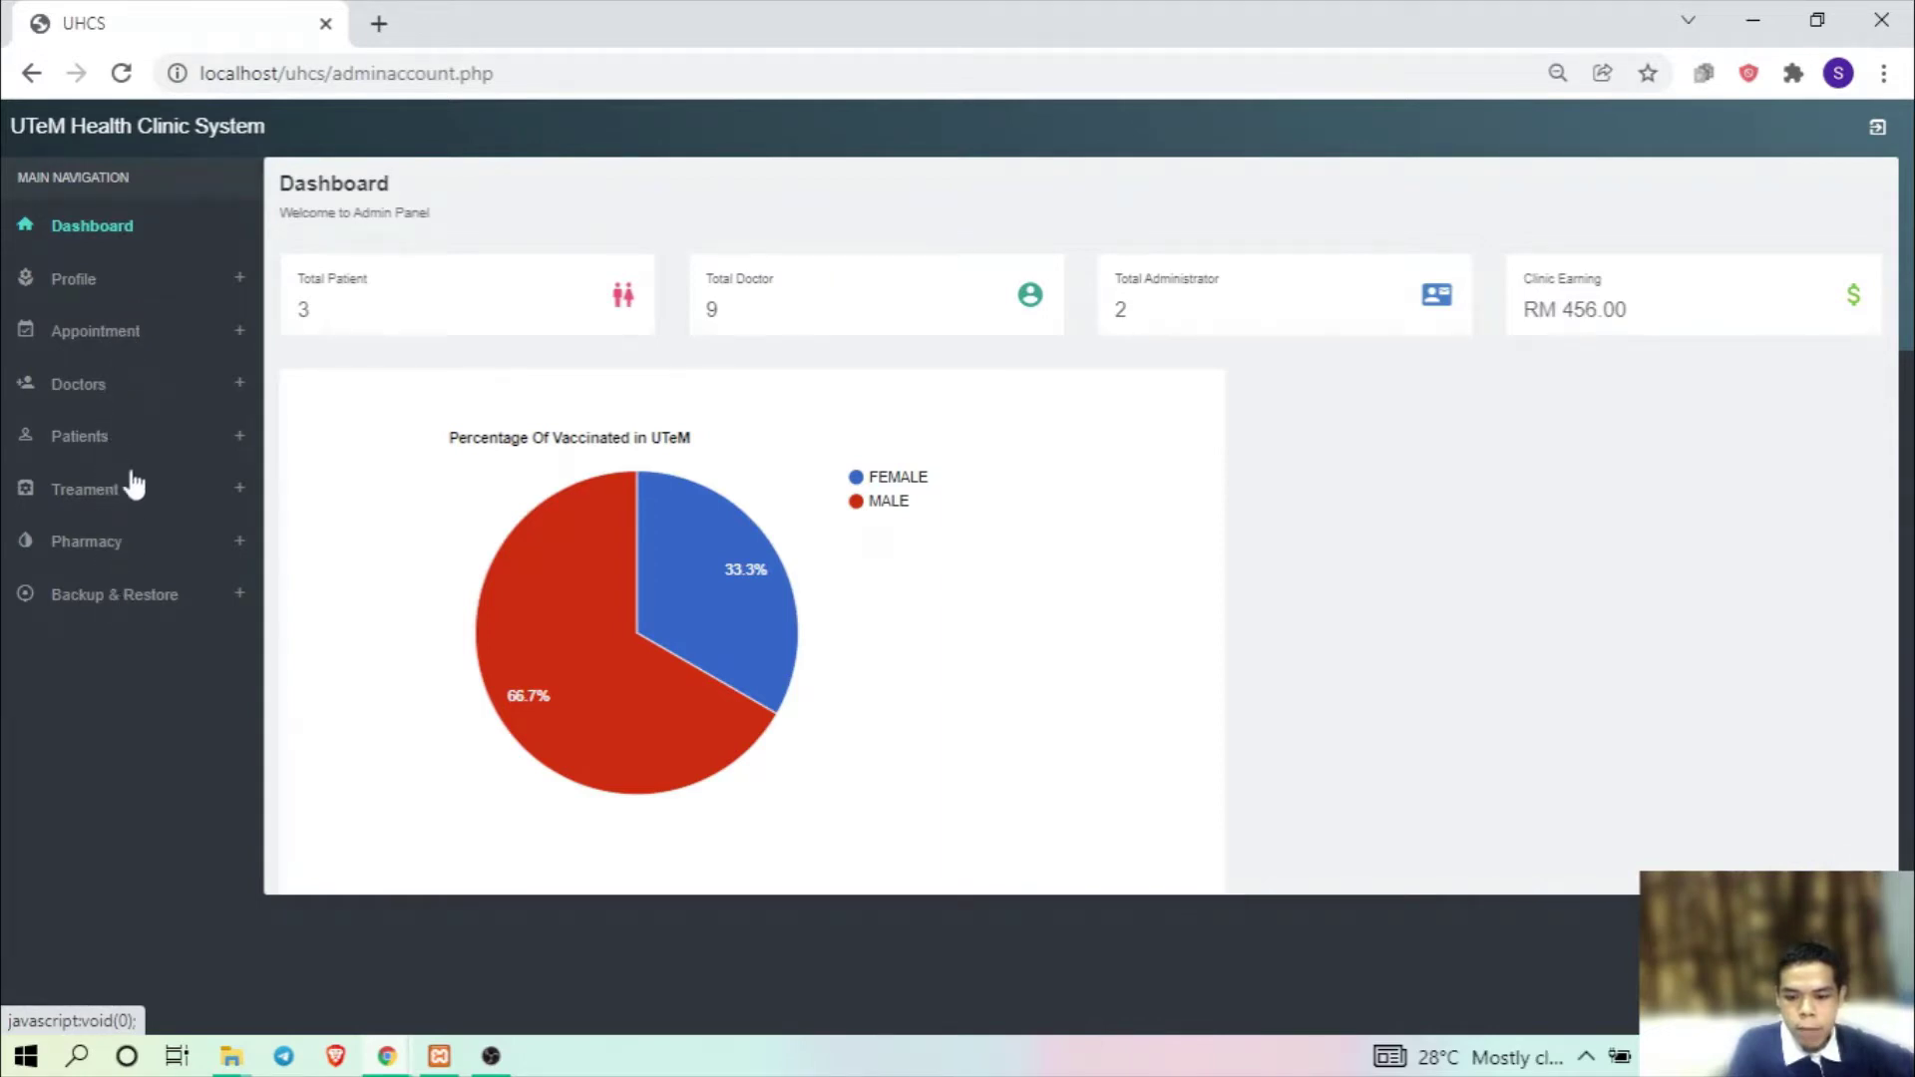
click(181, 293)
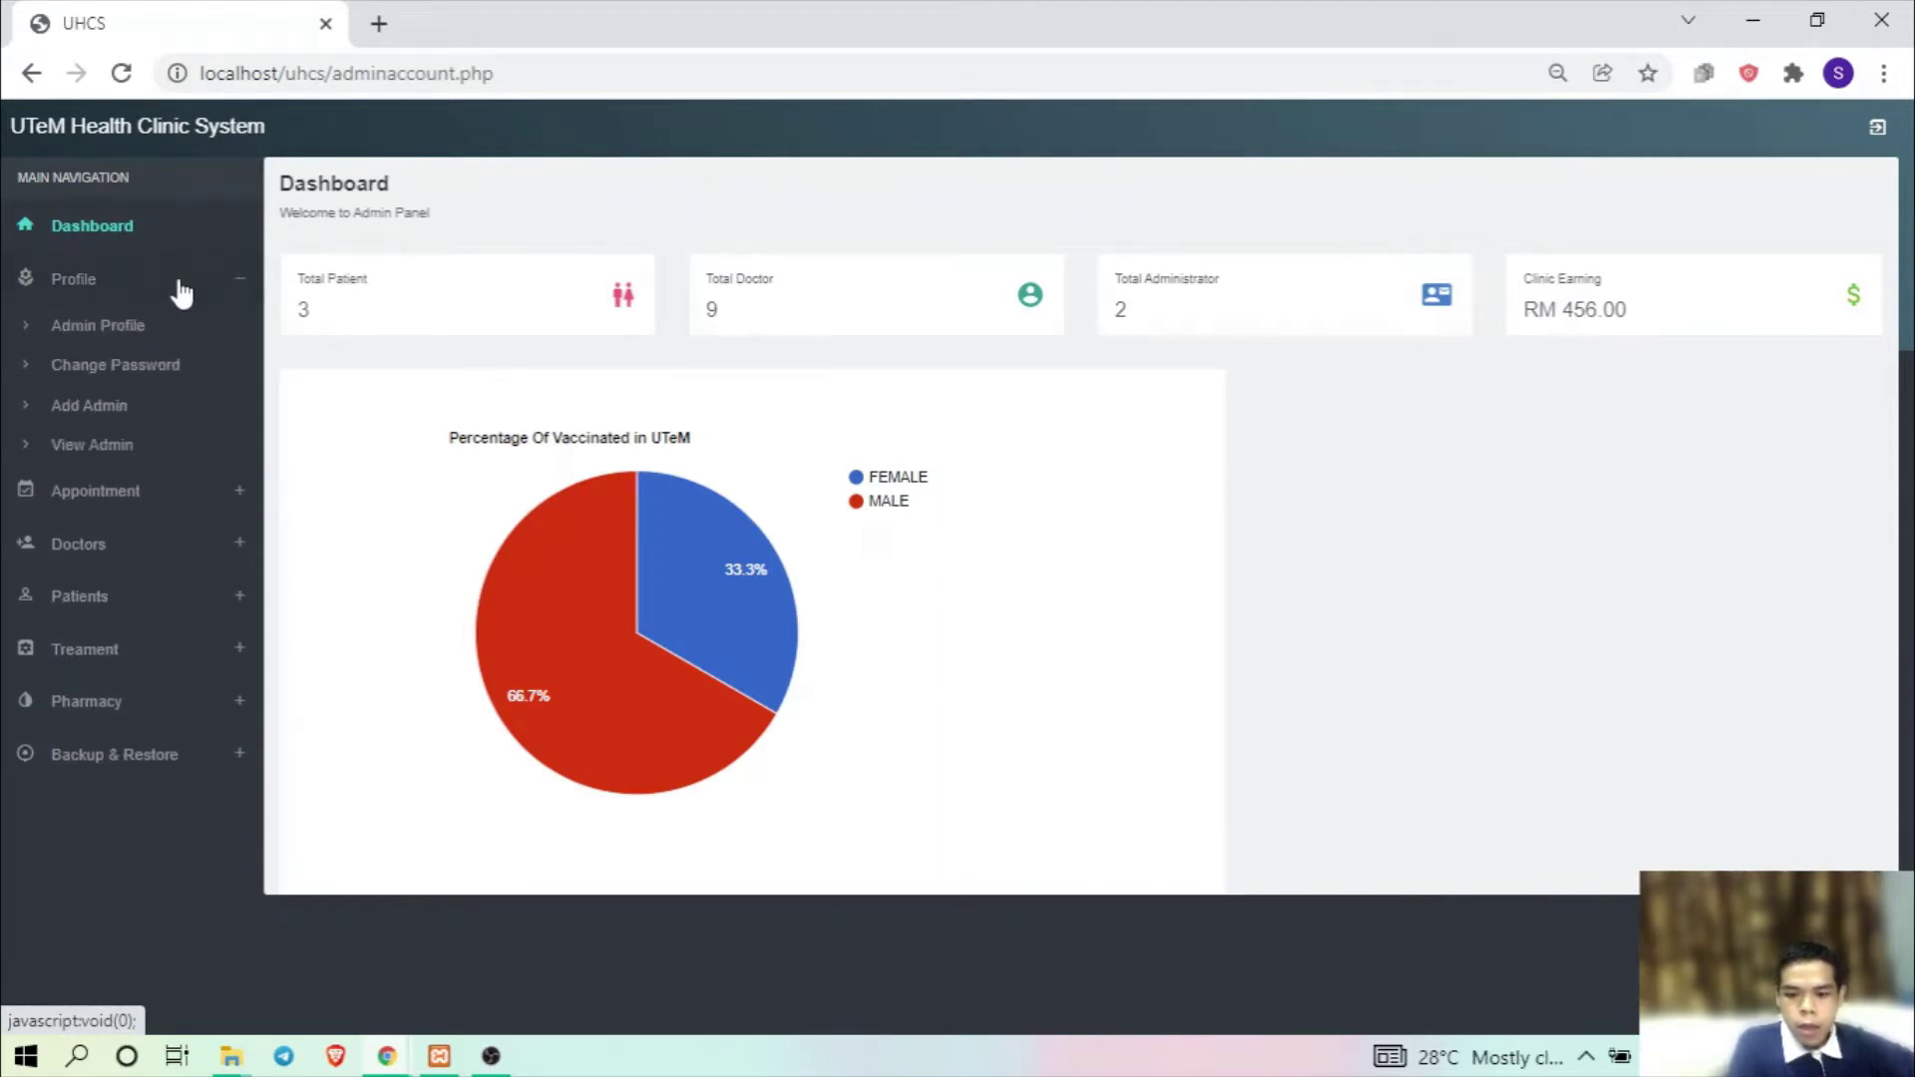
click(108, 326)
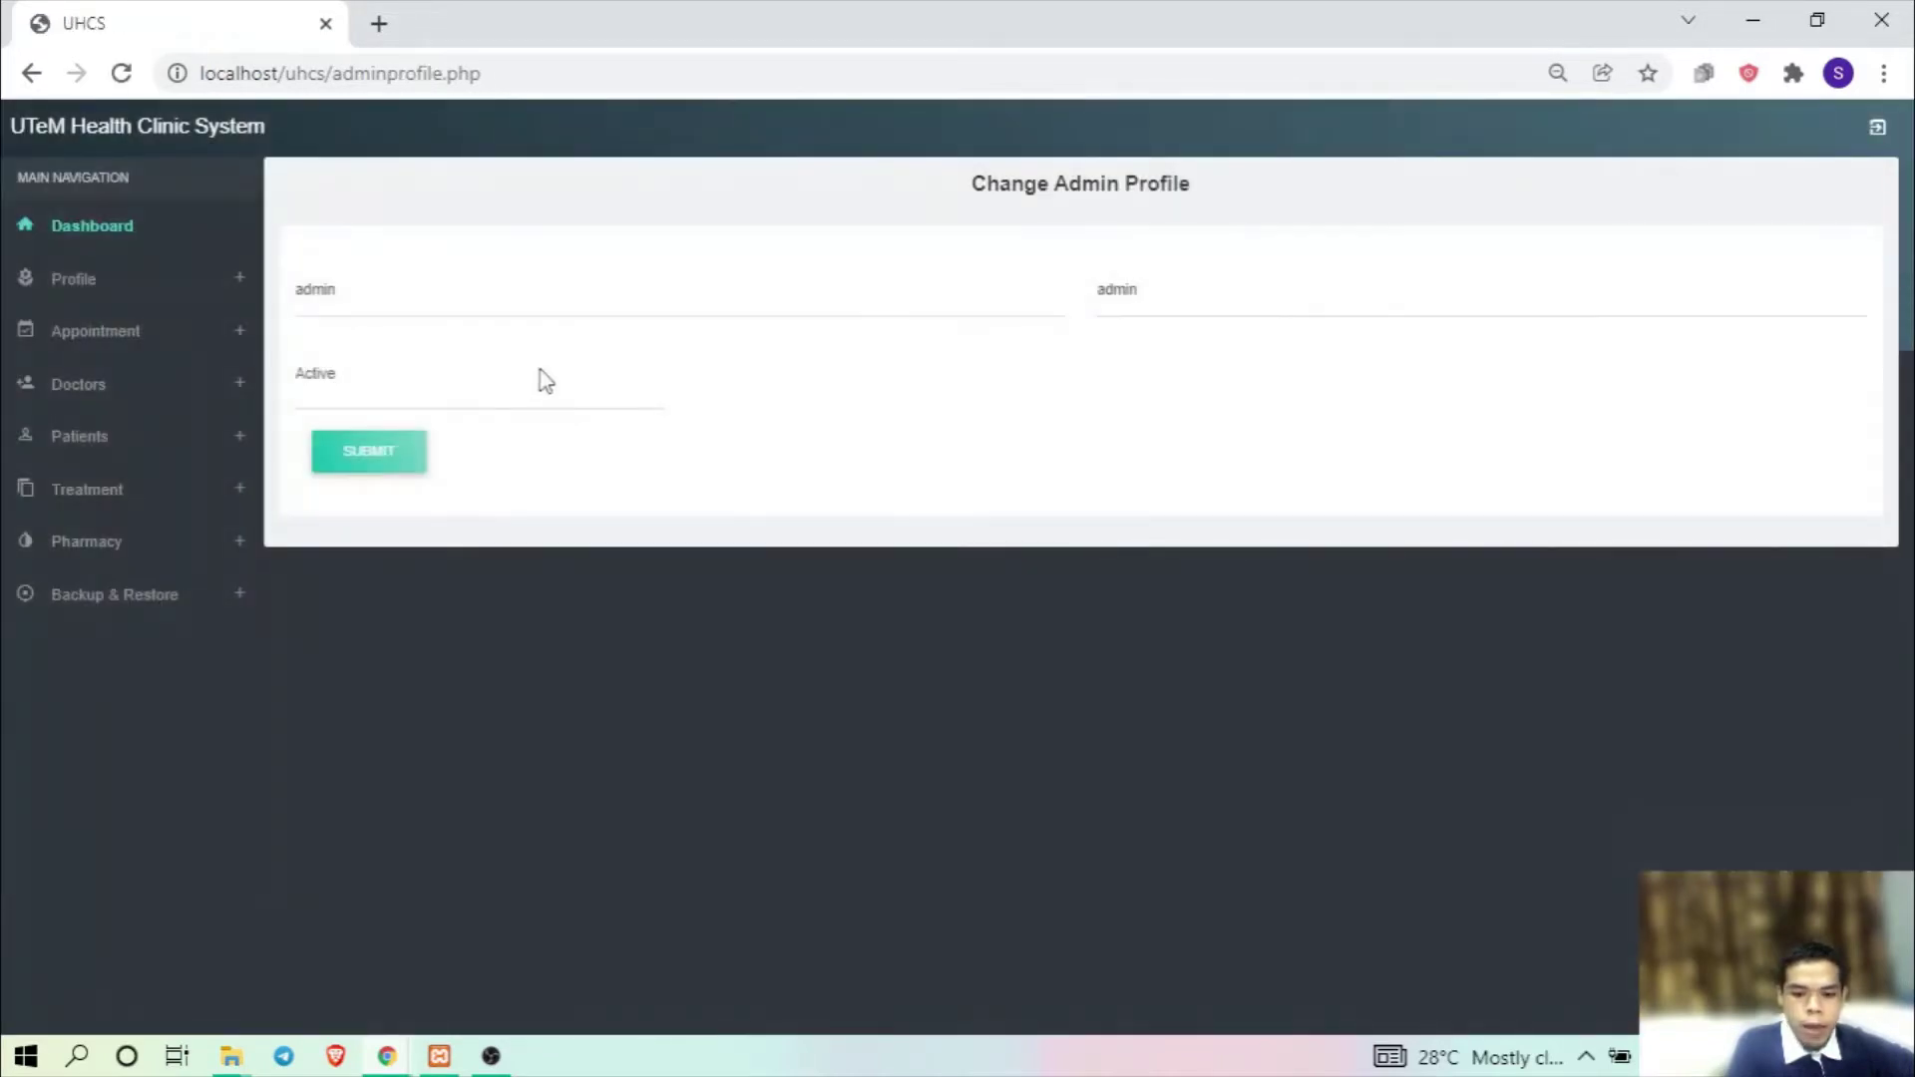
click(237, 290)
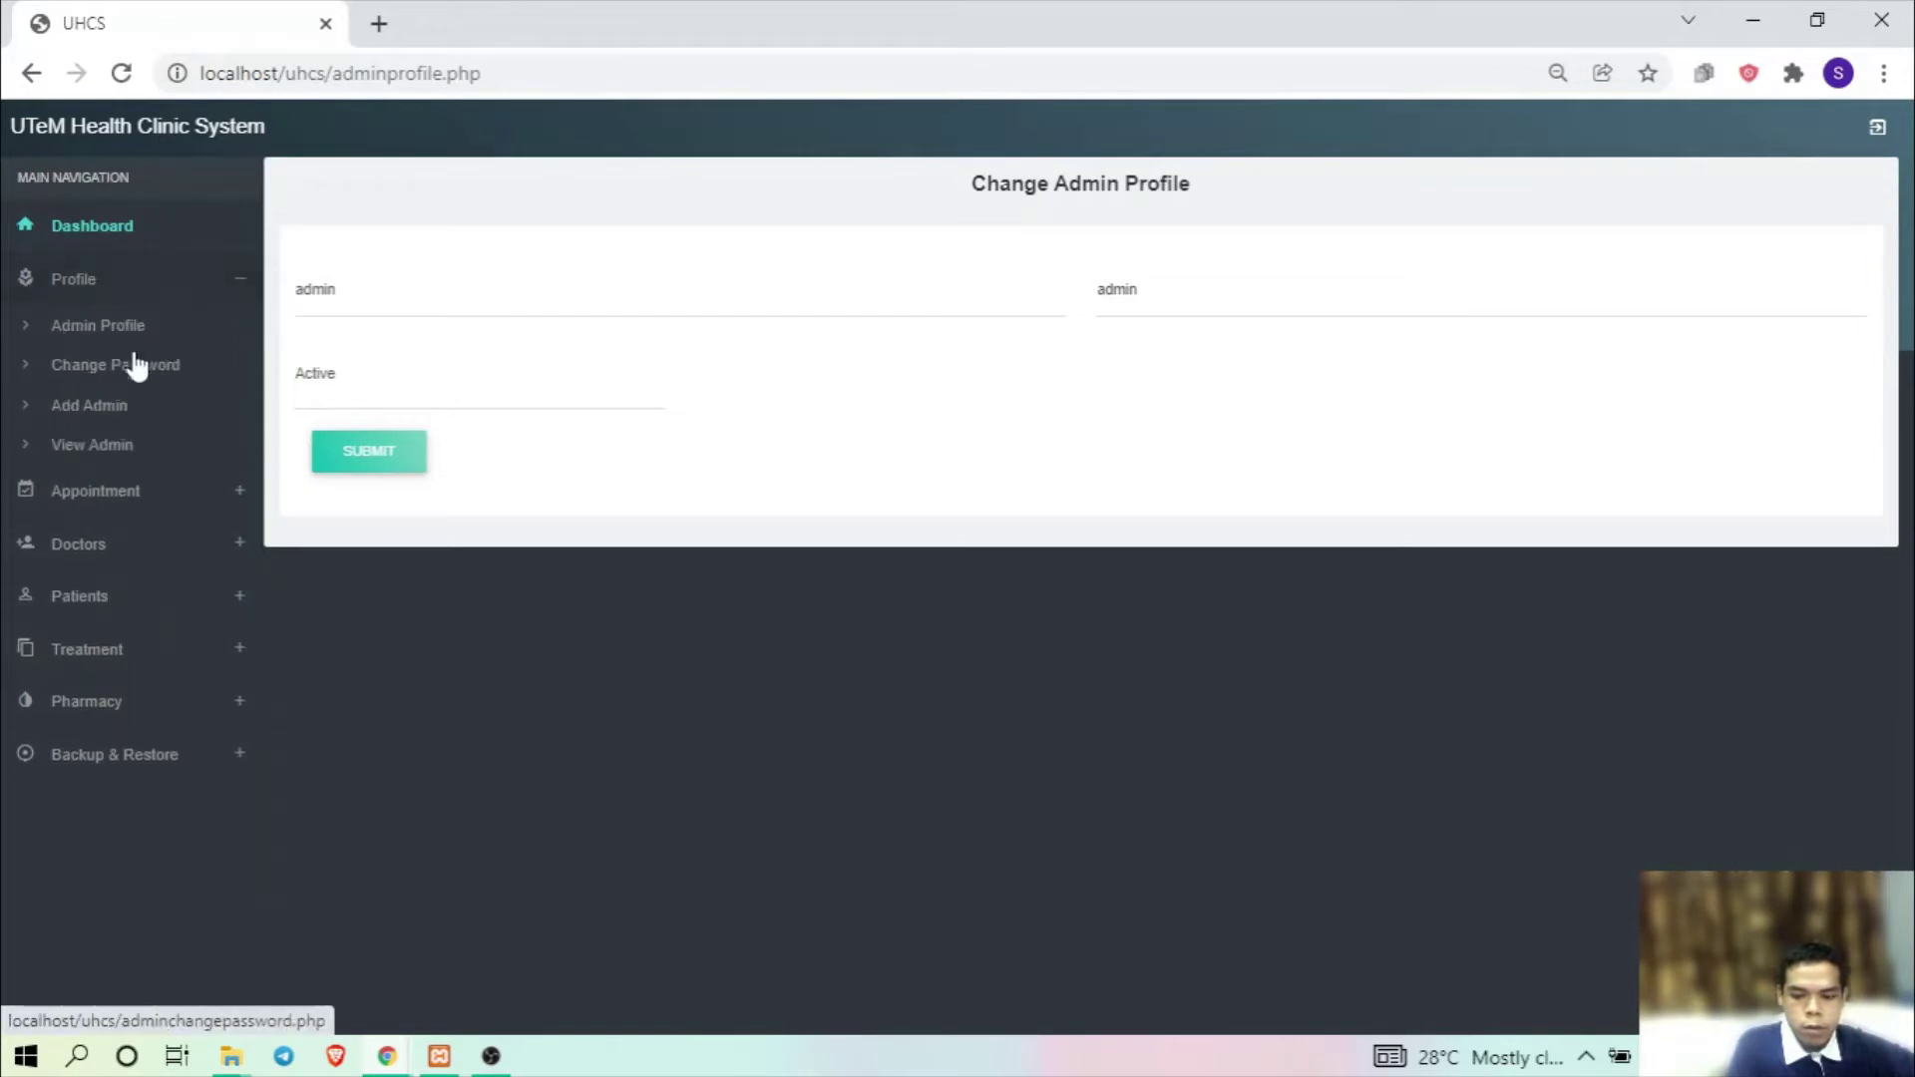
click(116, 367)
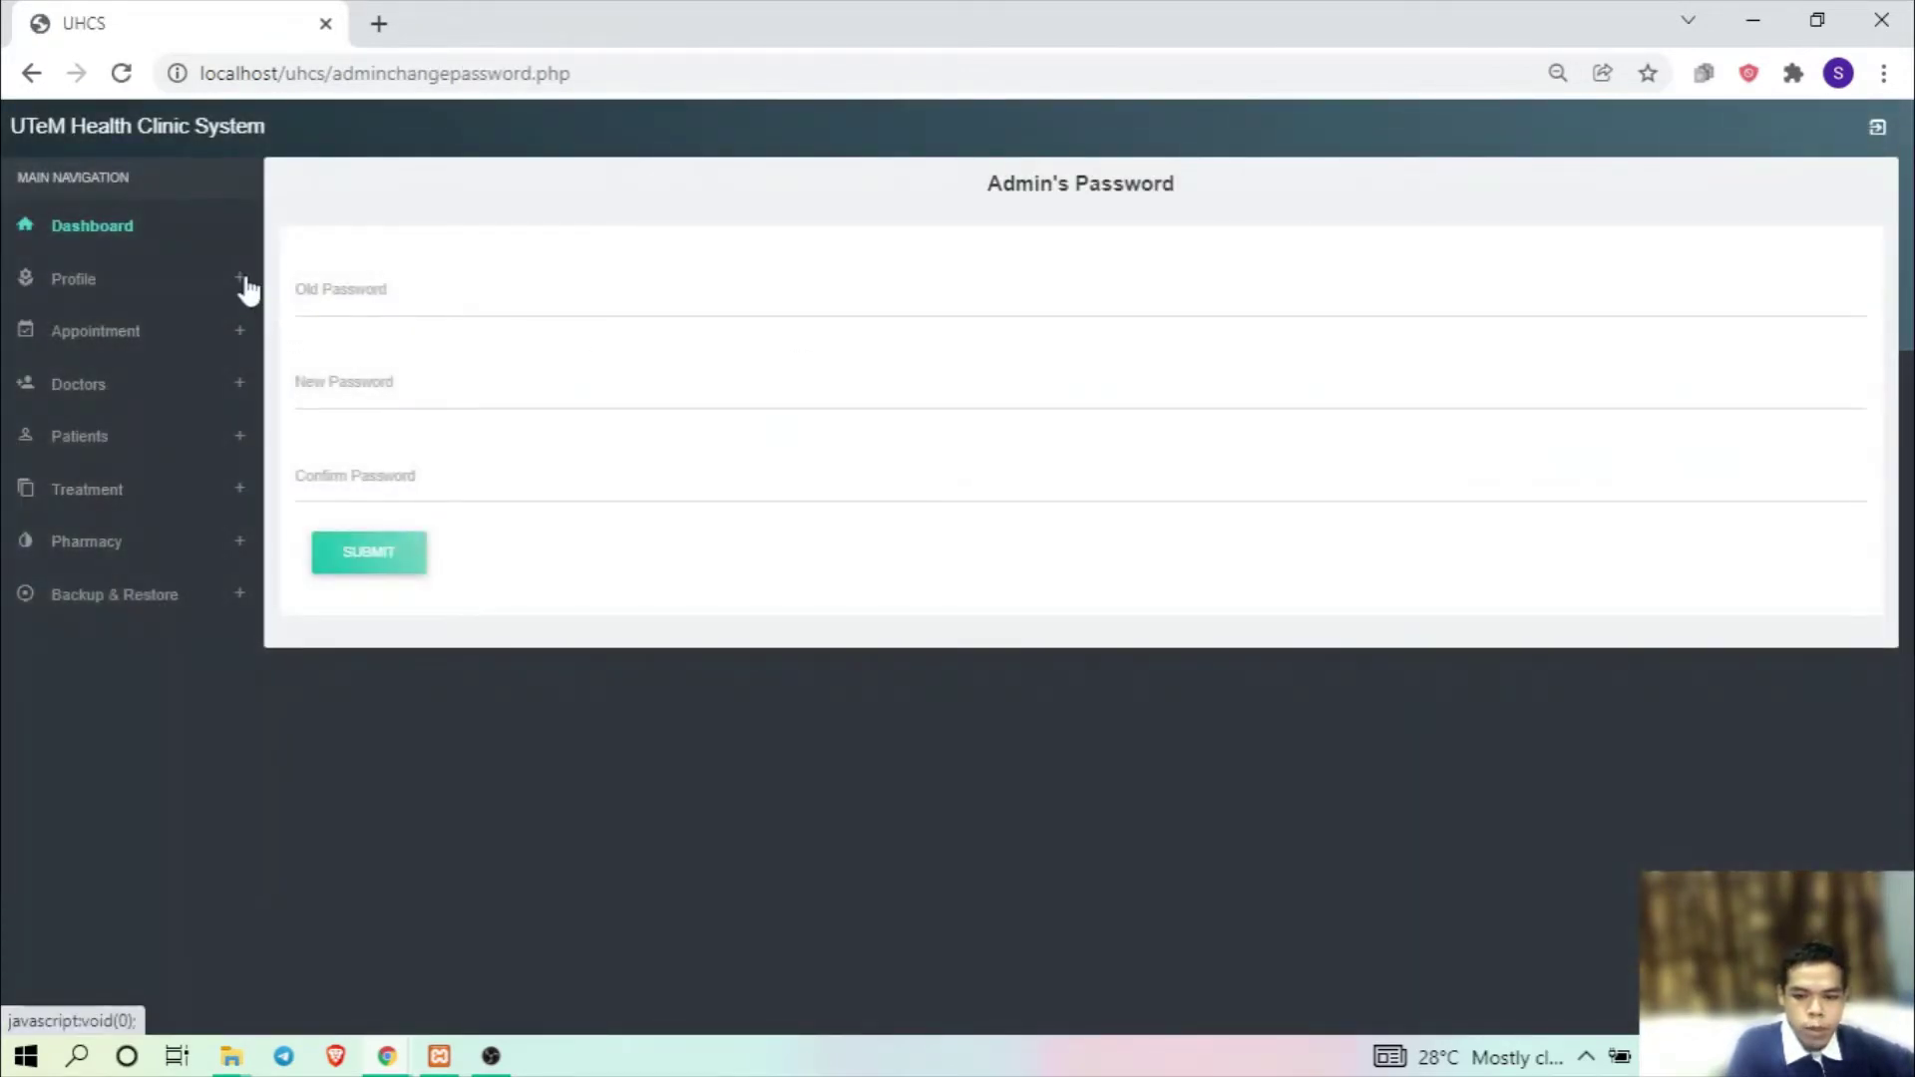
- Check the Add Admin form, then list the active accounts admin and admin2
click(243, 289)
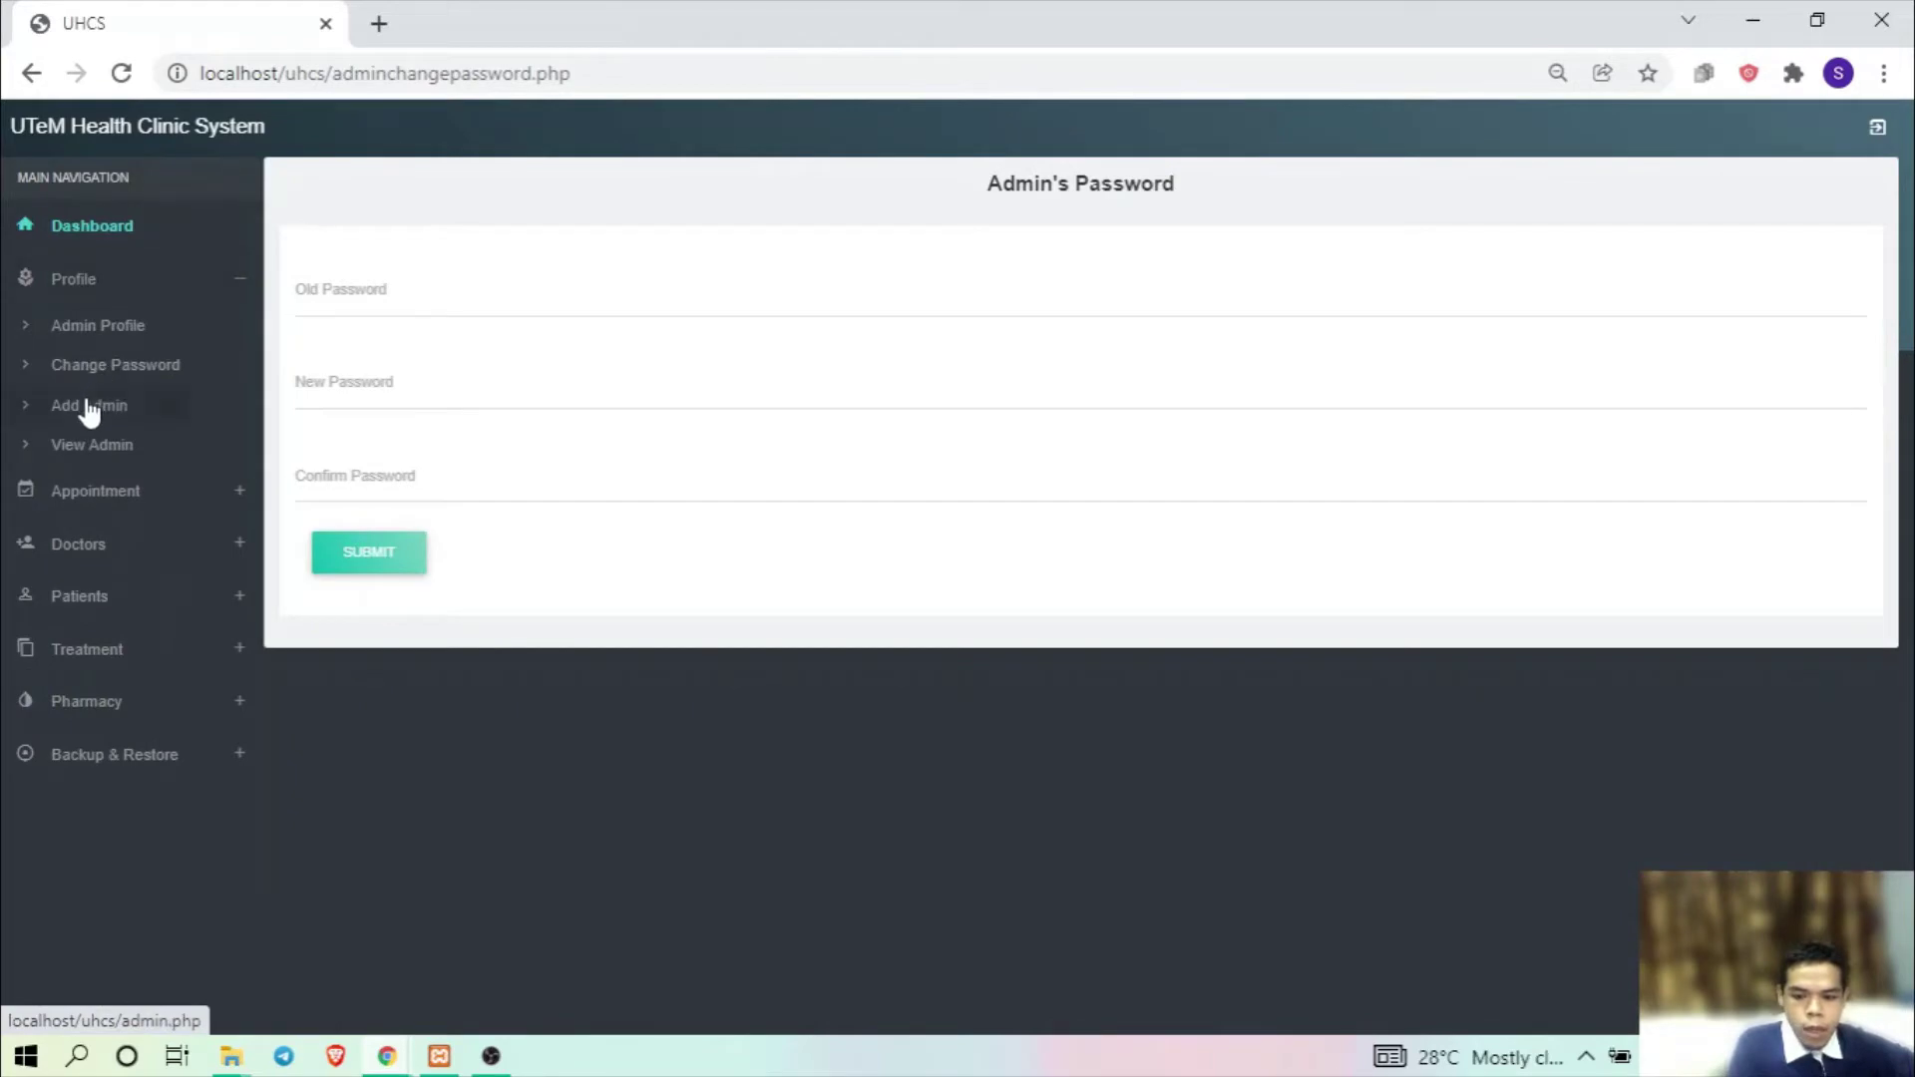
click(90, 406)
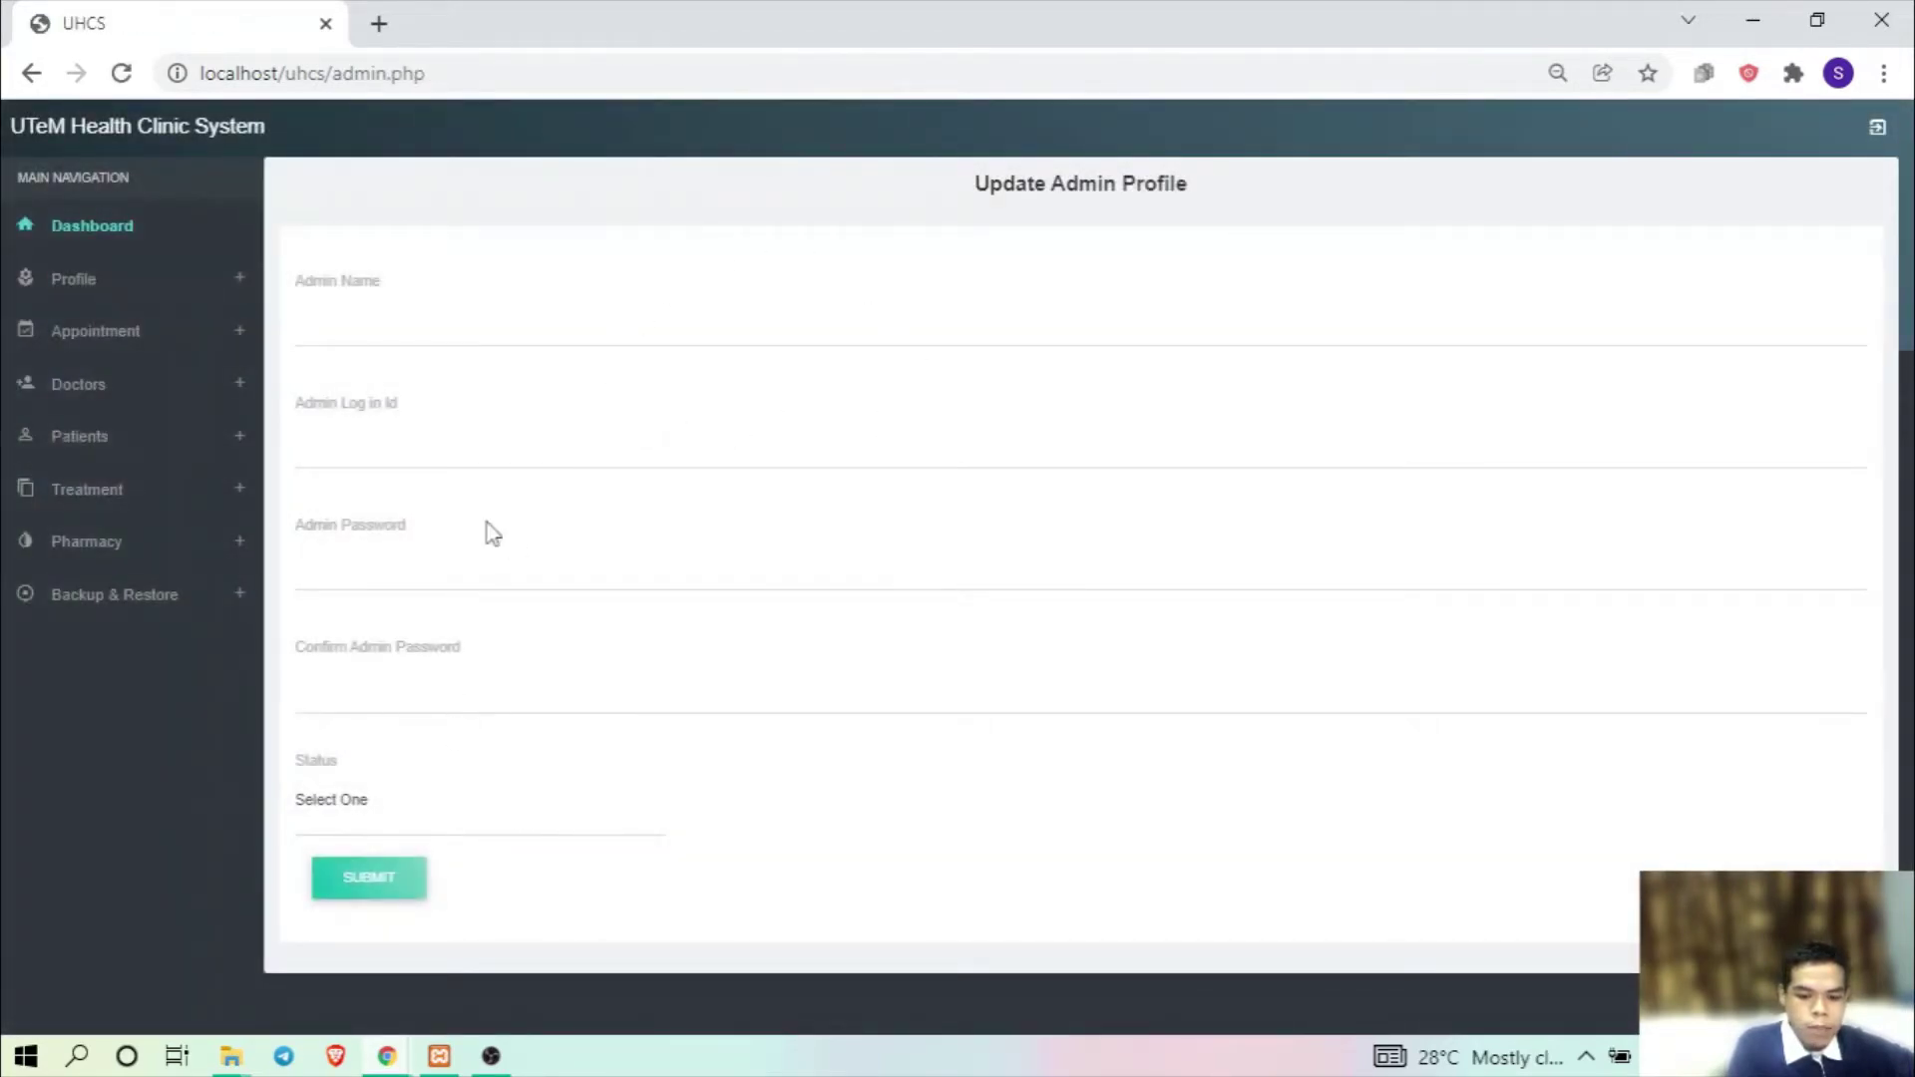
click(243, 290)
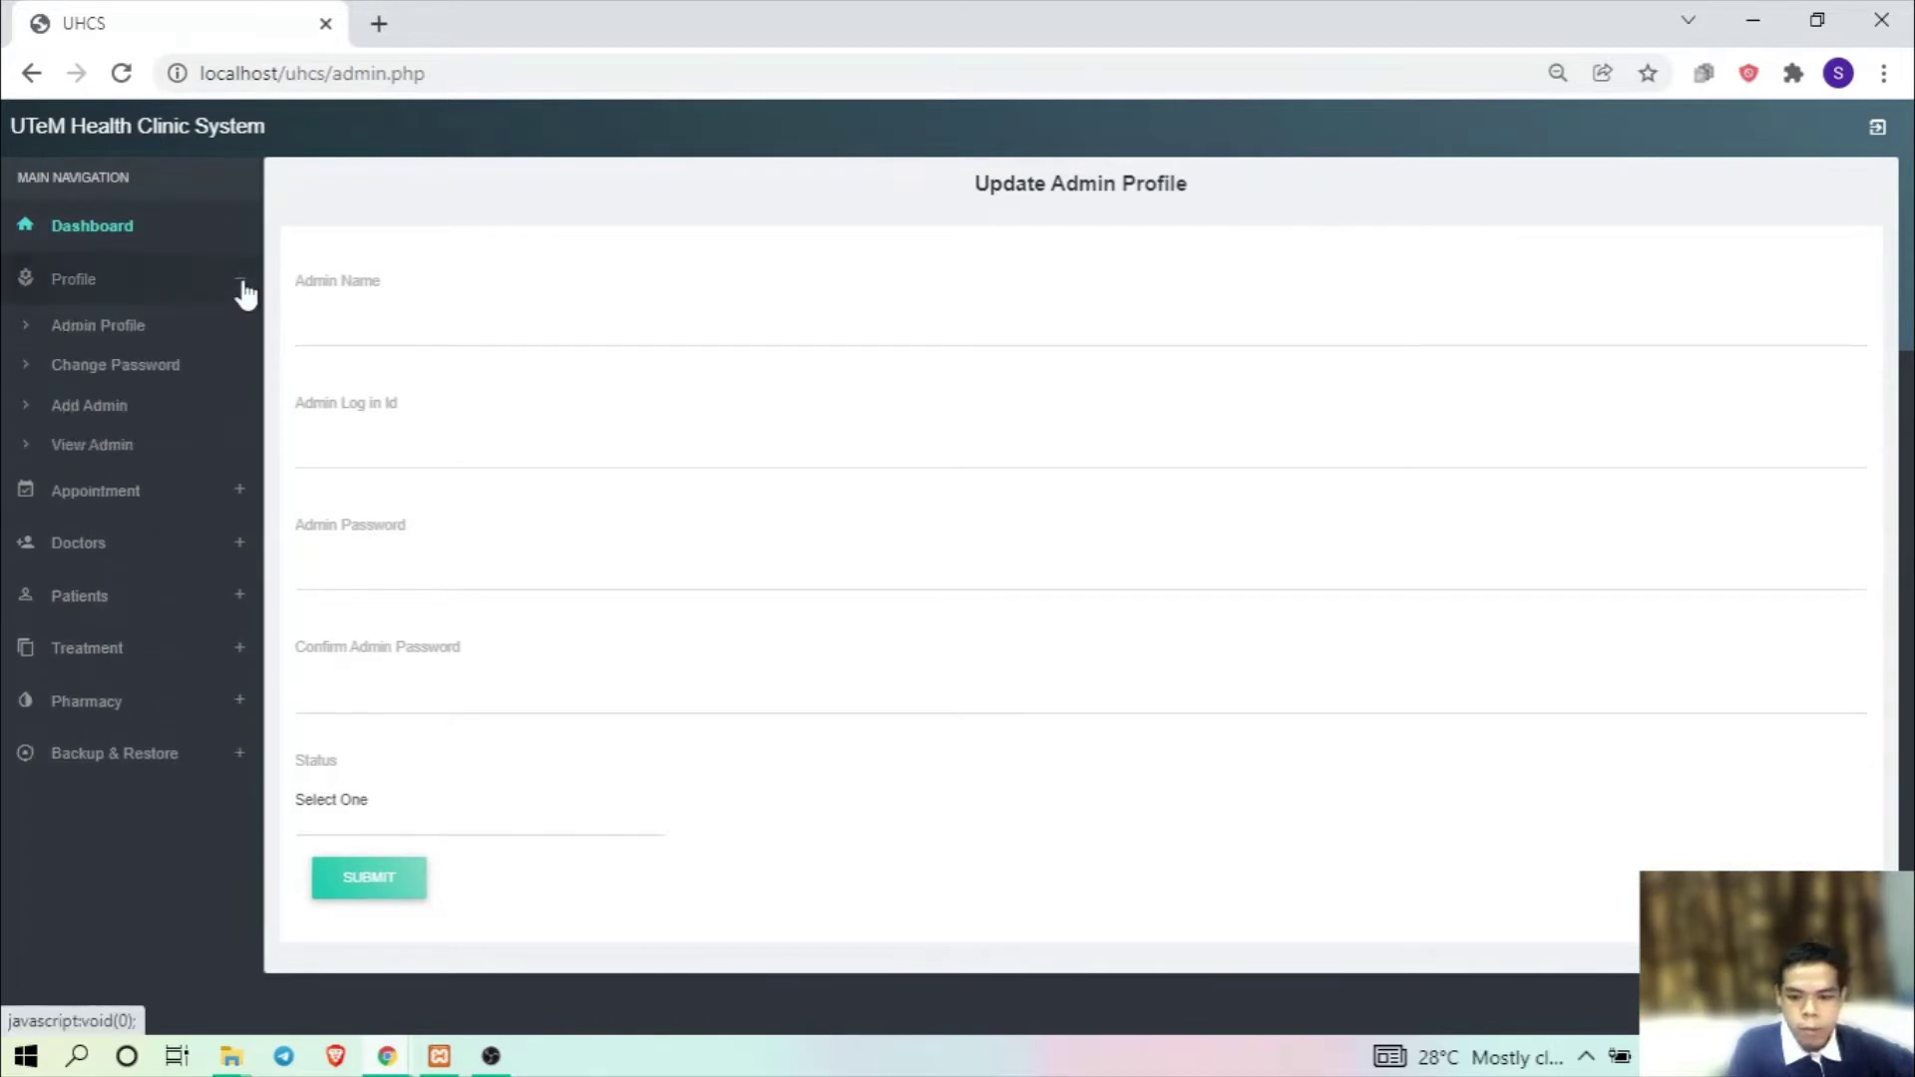
click(97, 444)
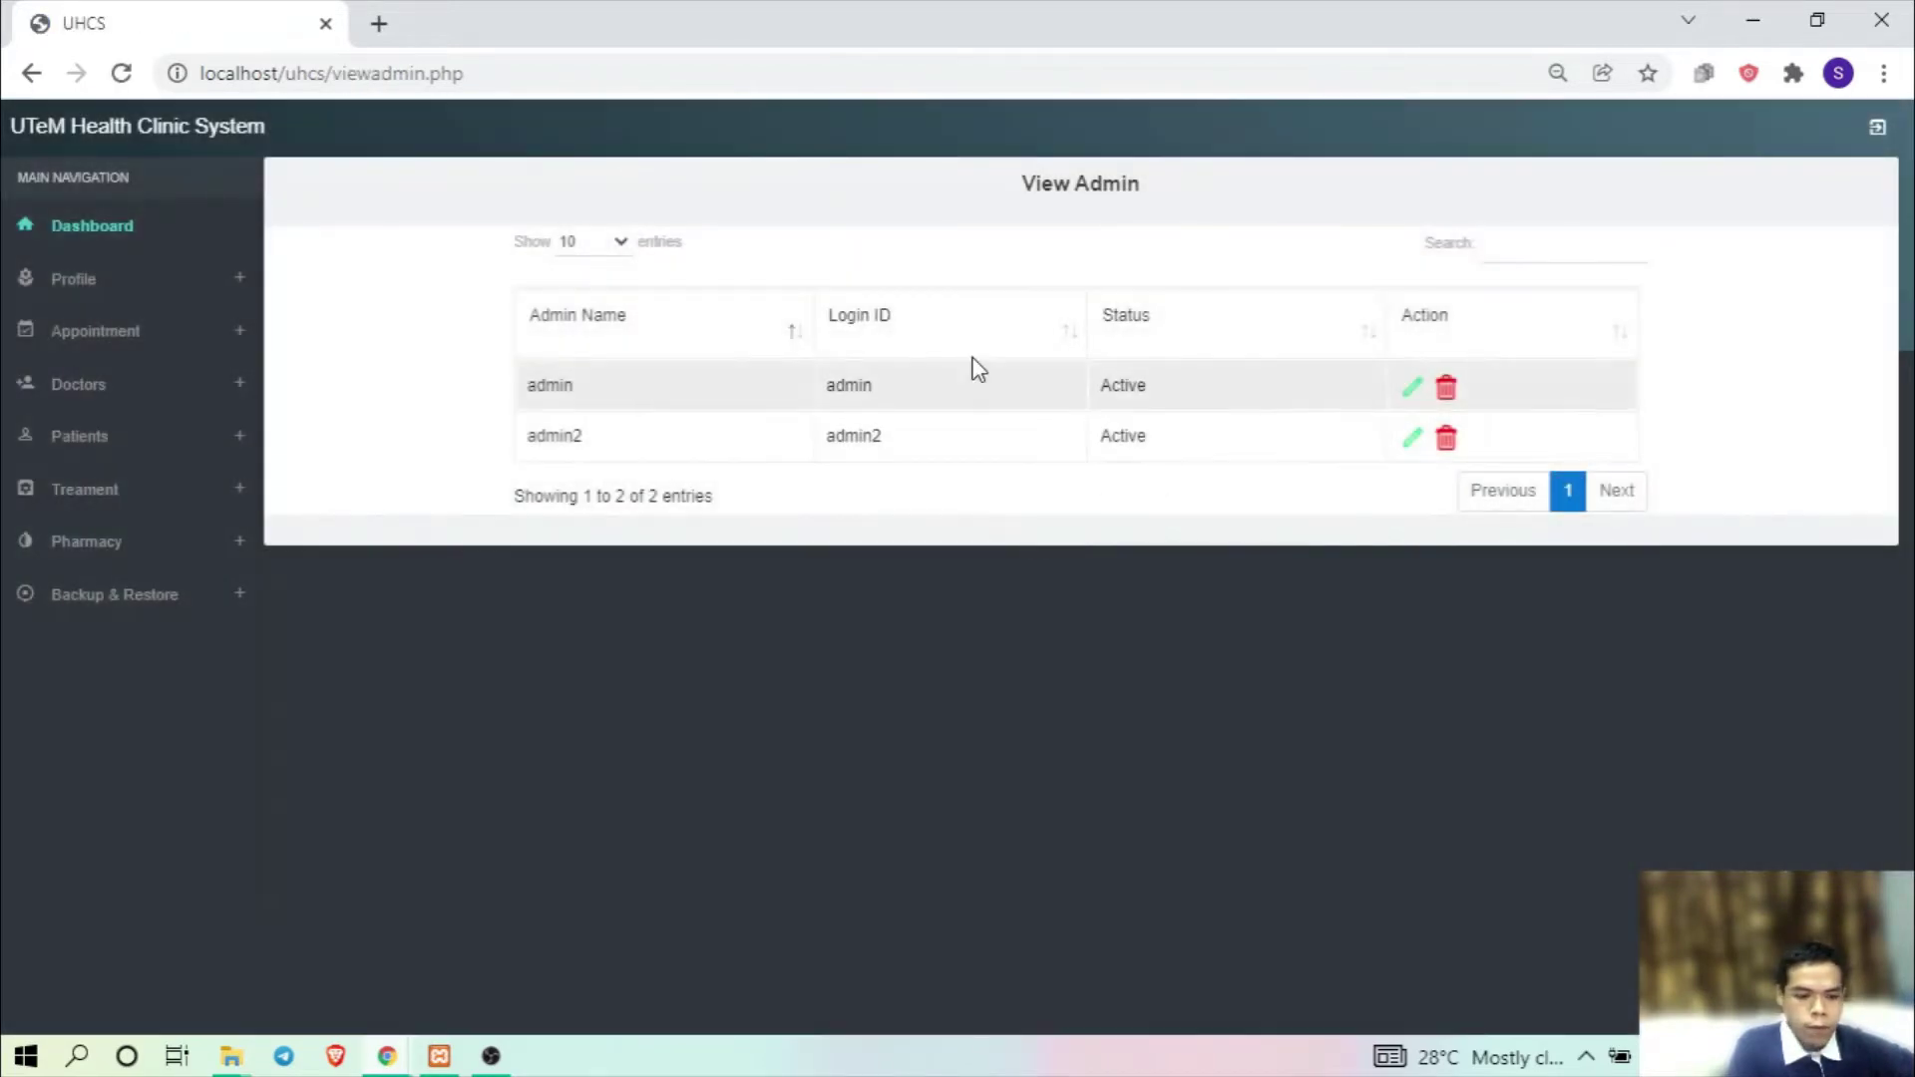
click(240, 337)
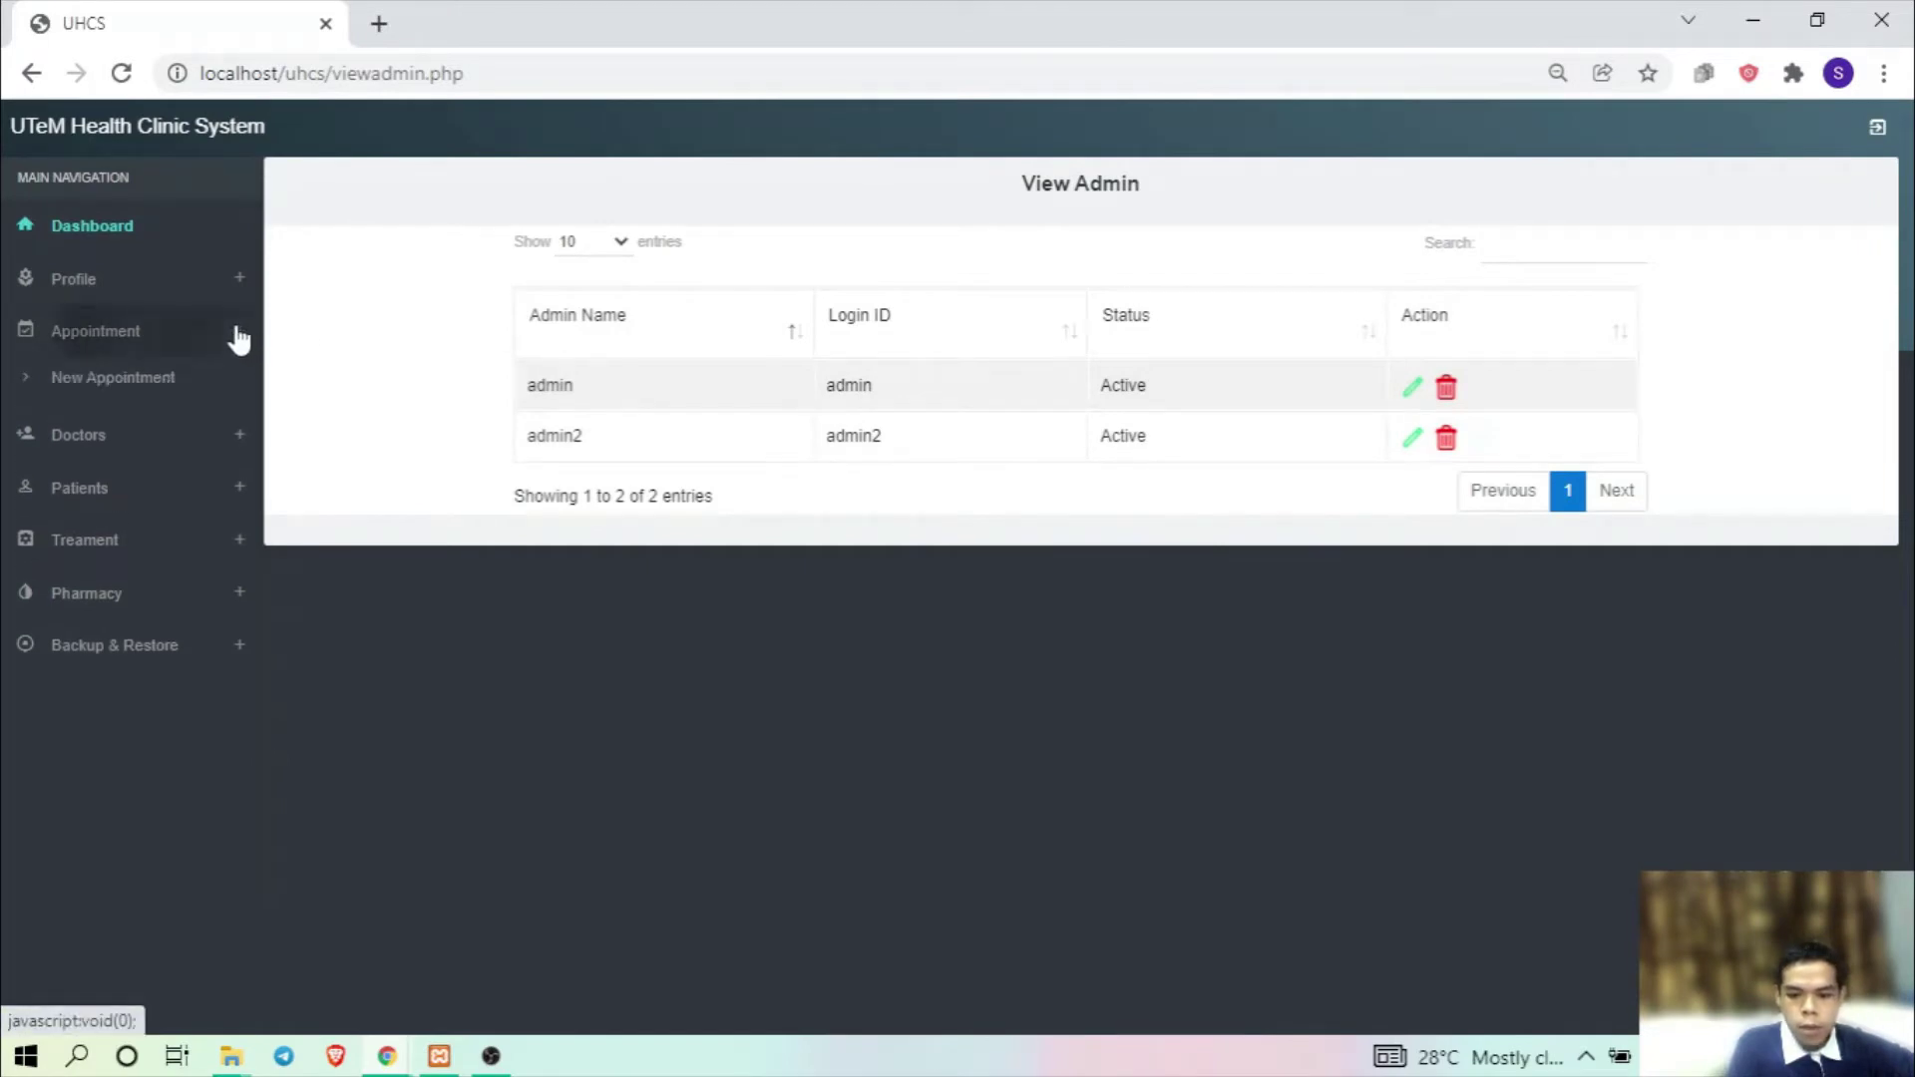
- Browse New Appointment and pending appointments, ending on the approved Medicine headache appointment
click(109, 389)
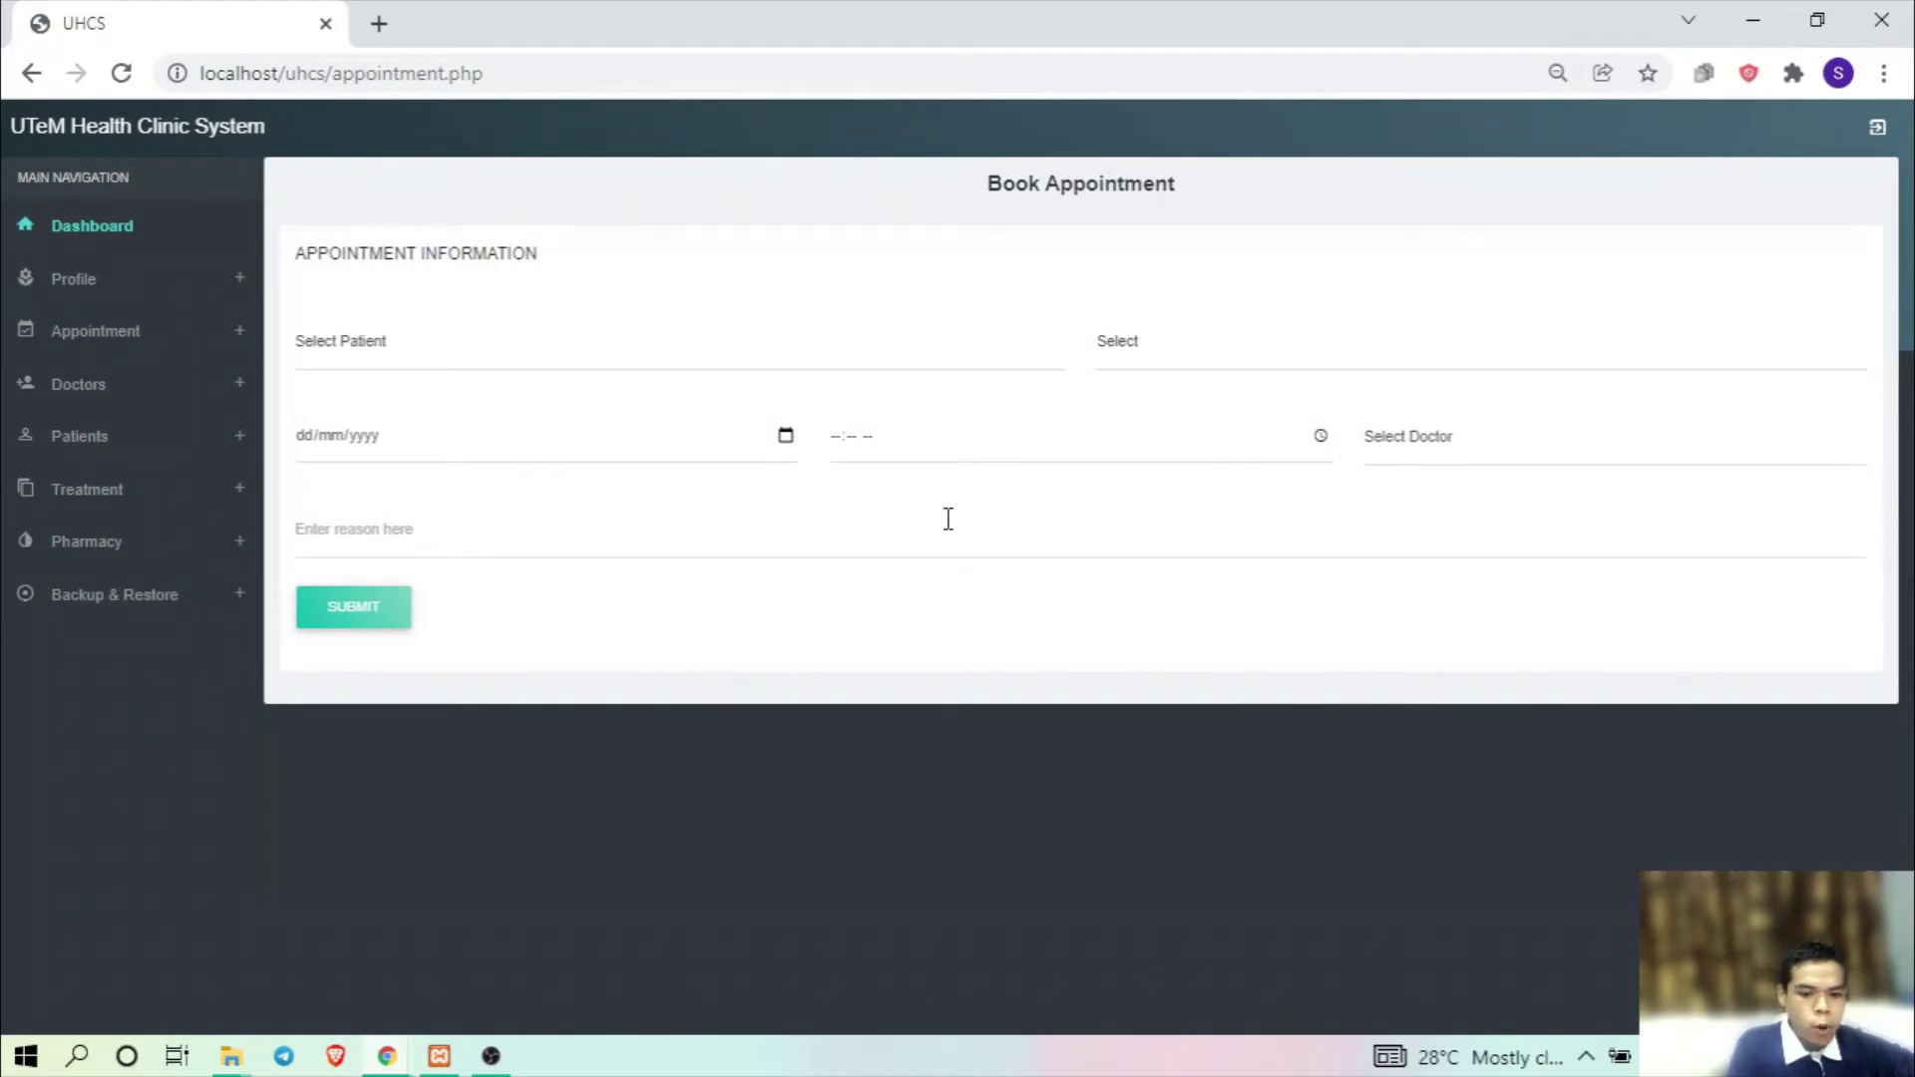
click(231, 340)
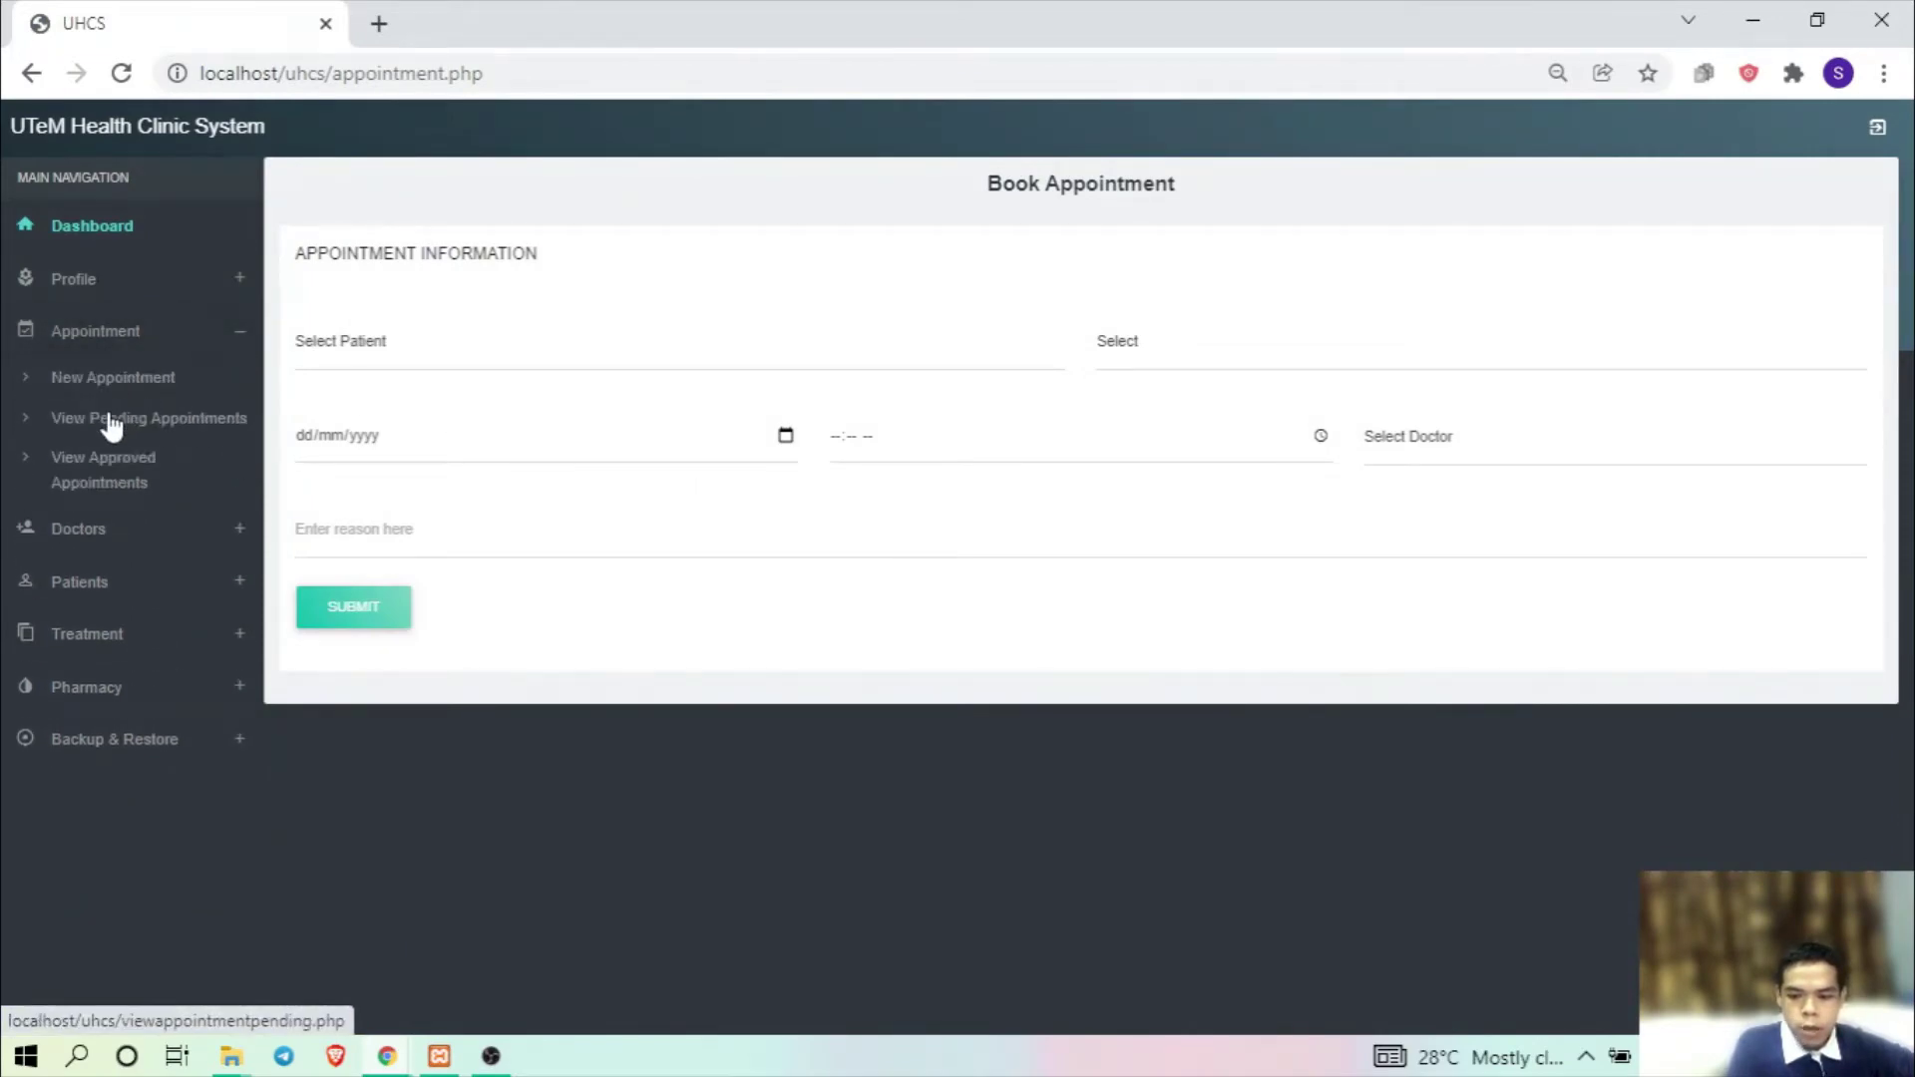
click(110, 419)
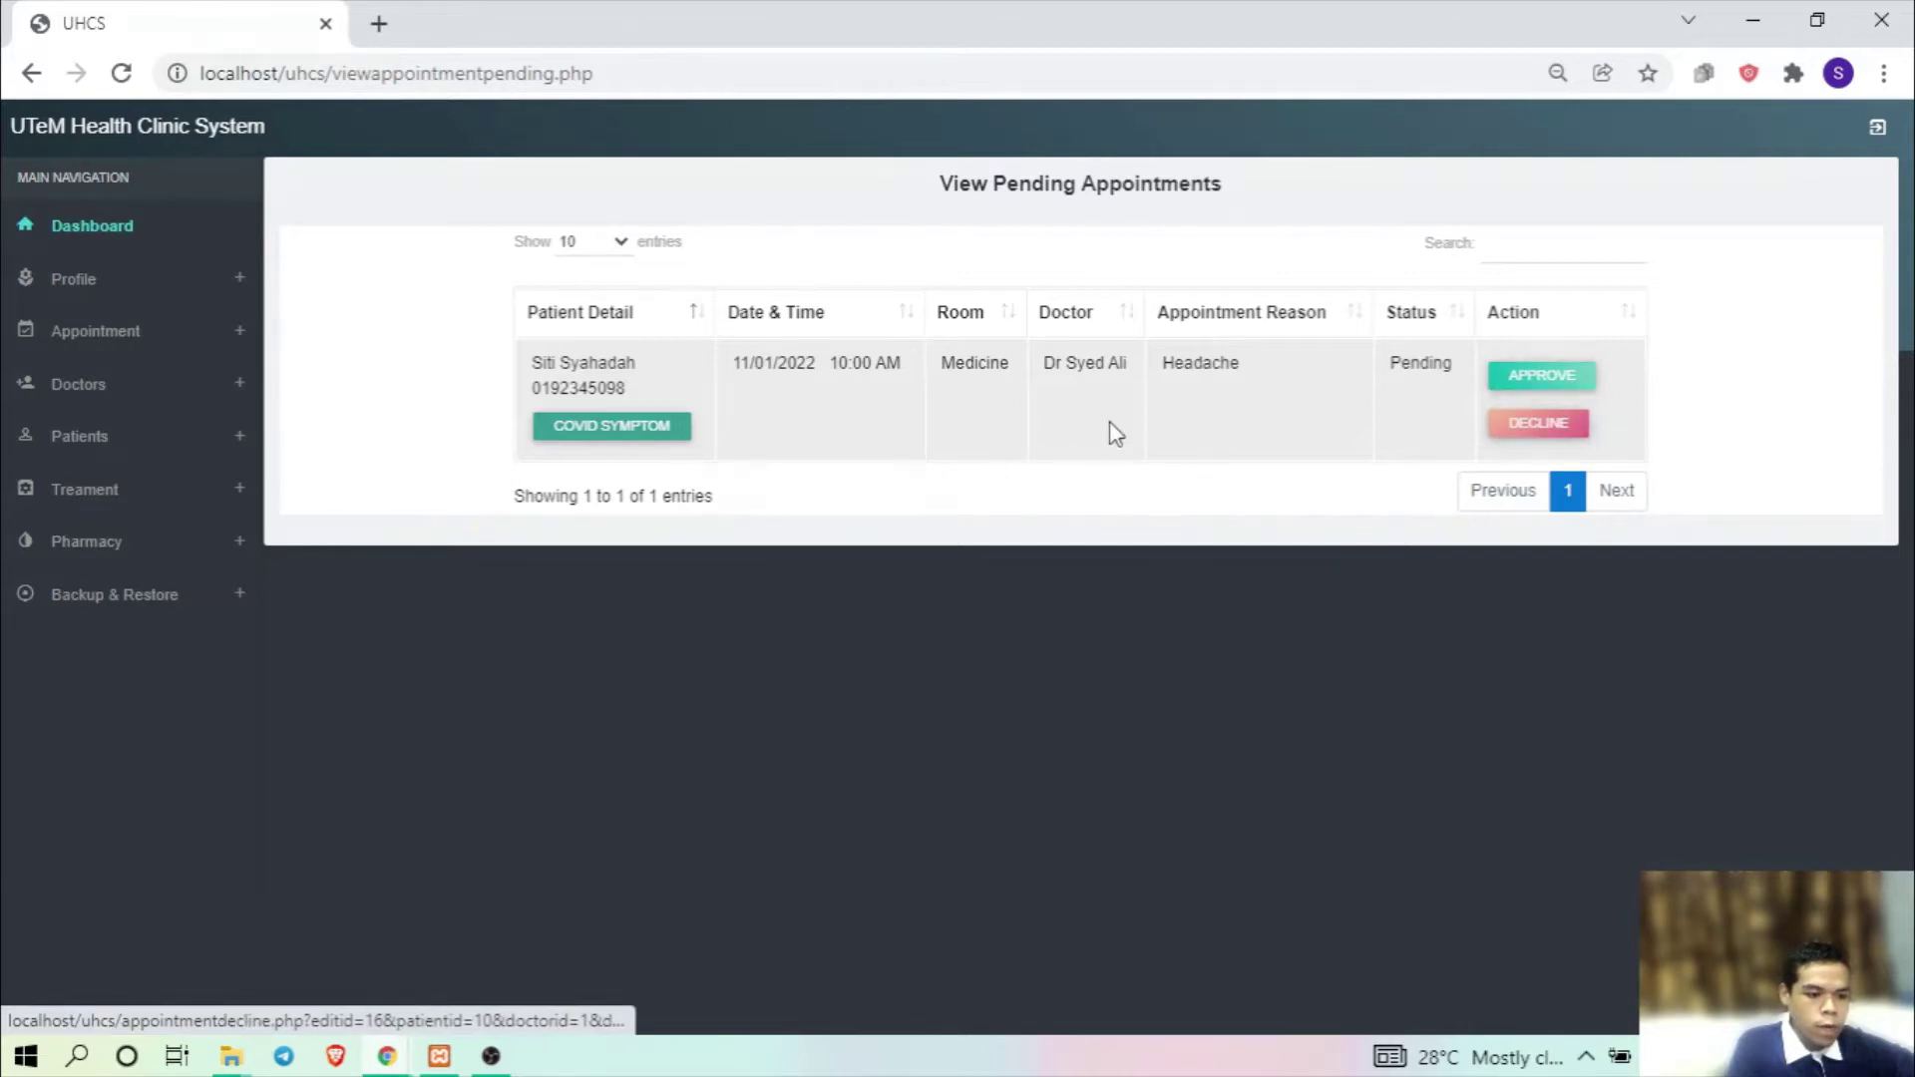
click(238, 342)
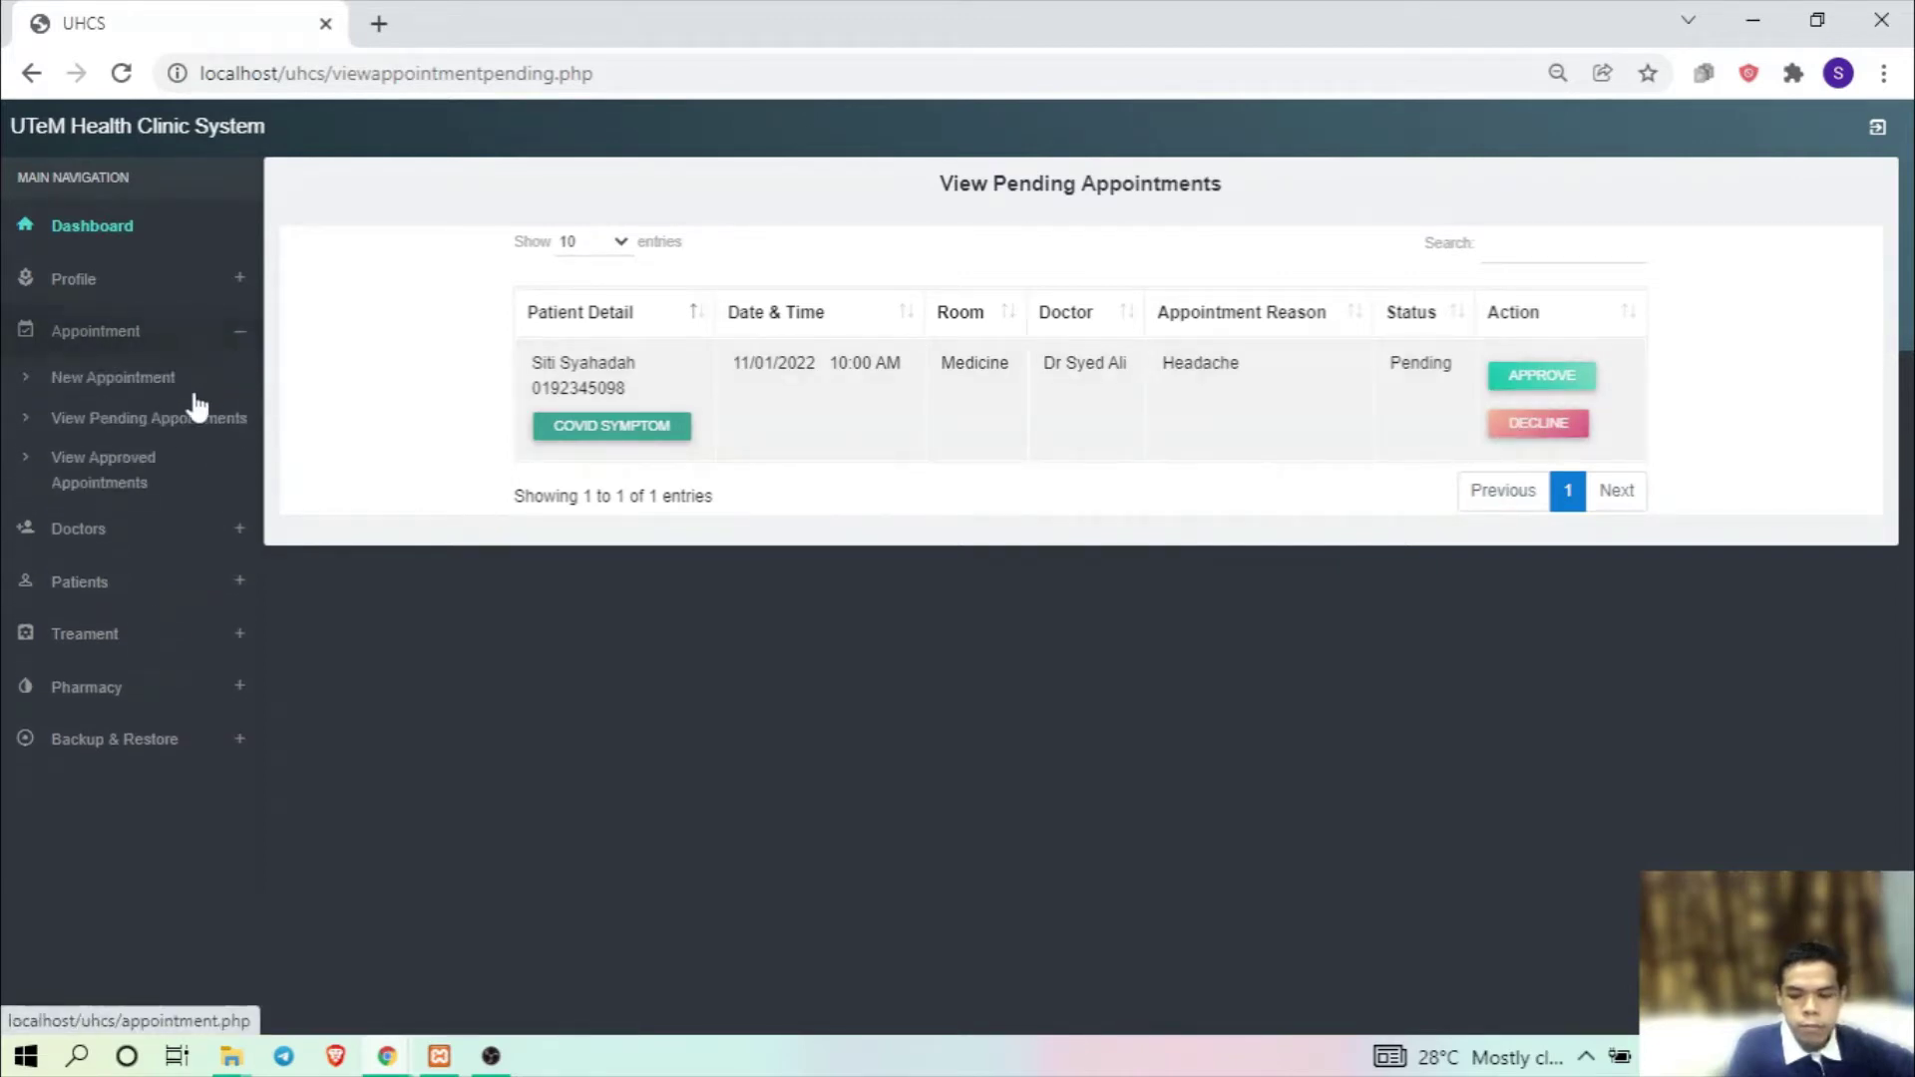
click(125, 467)
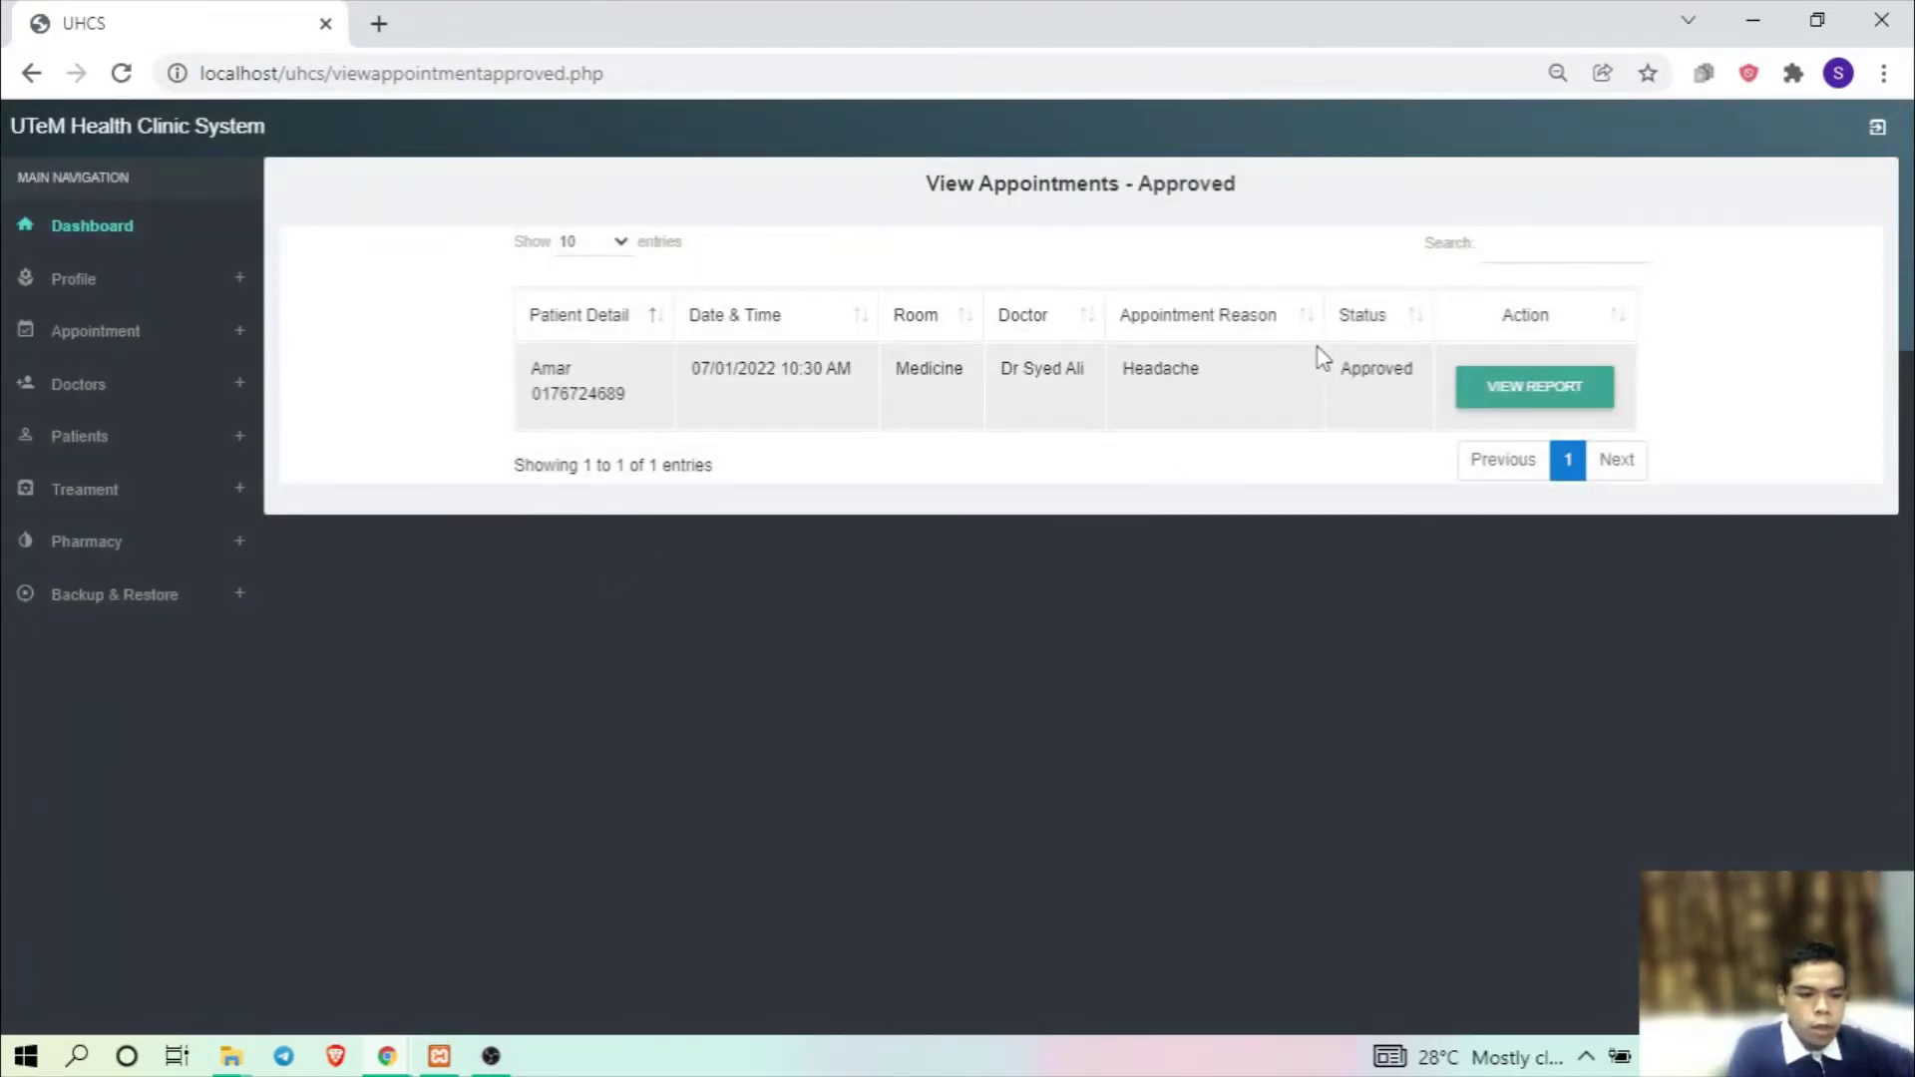
- Open the approved appointment's report and assign medicine for the acetaminophen prescription
click(1534, 399)
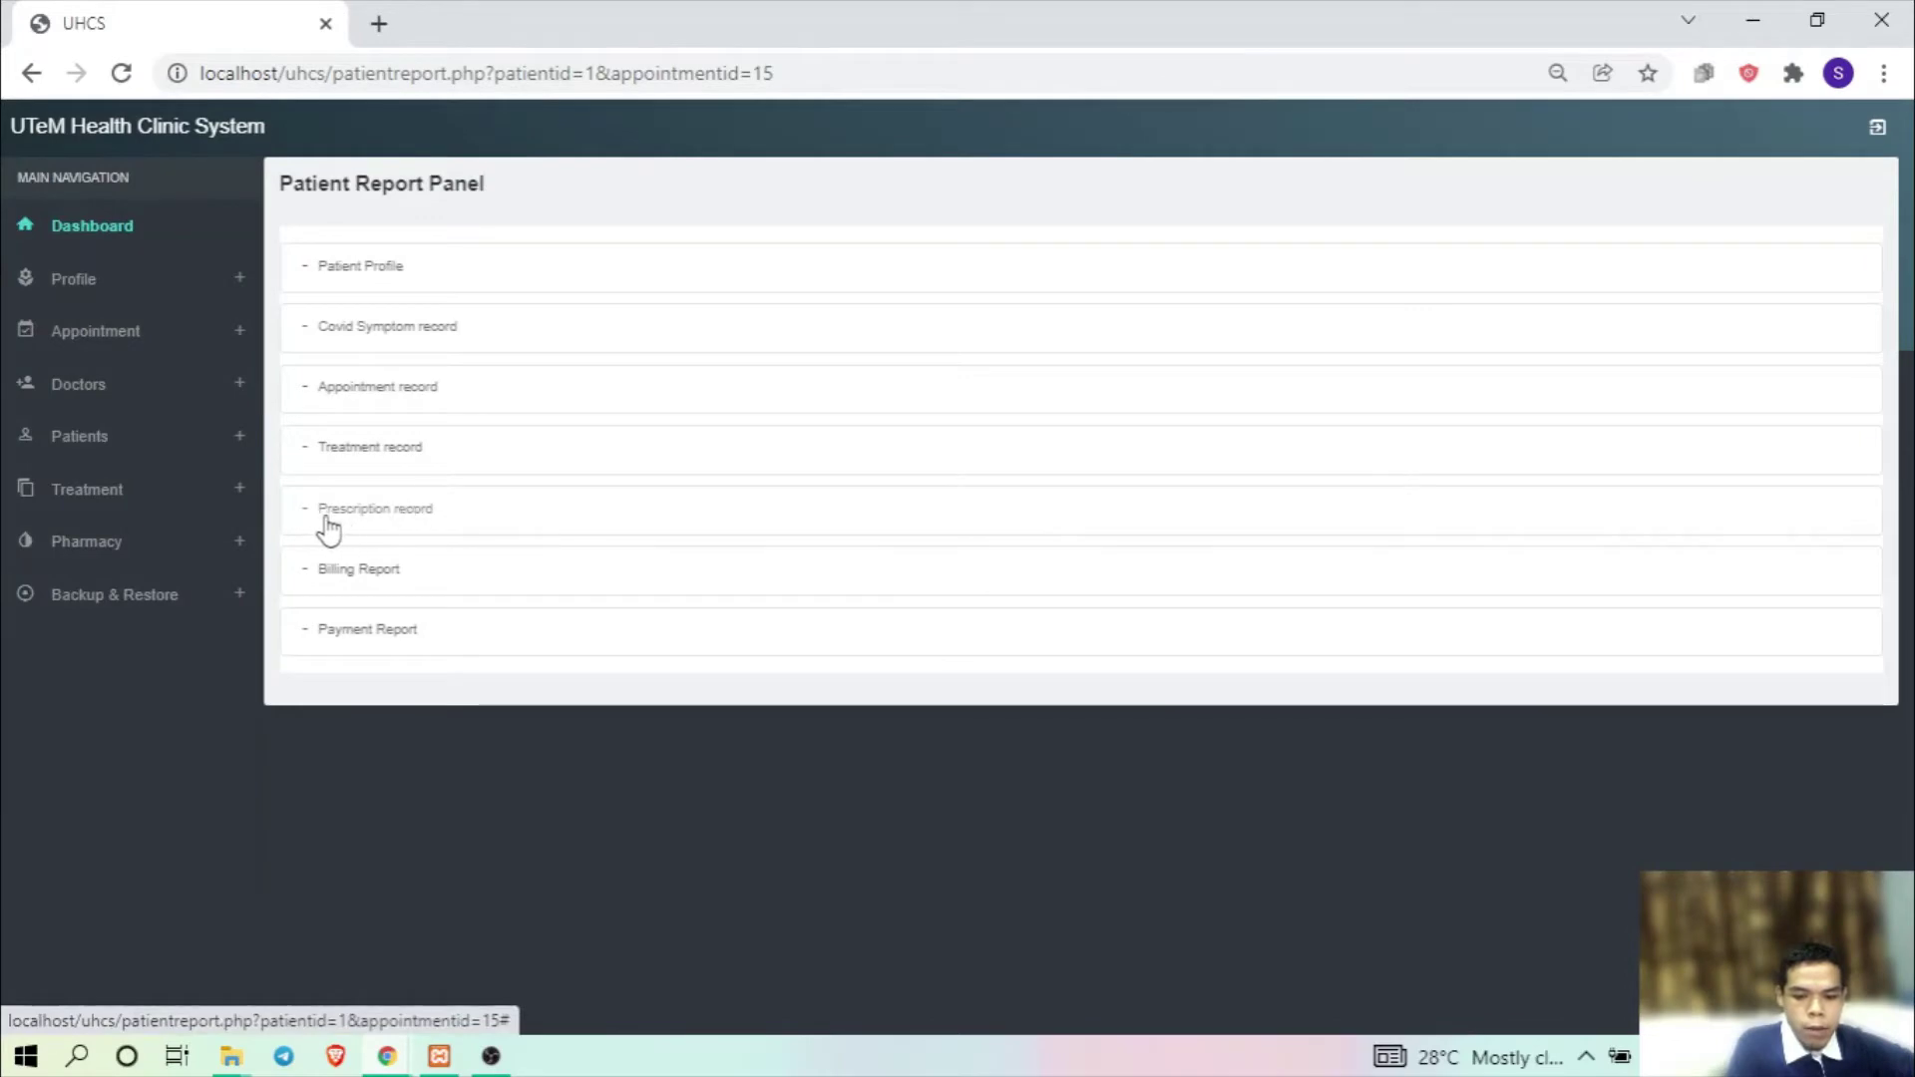
click(364, 519)
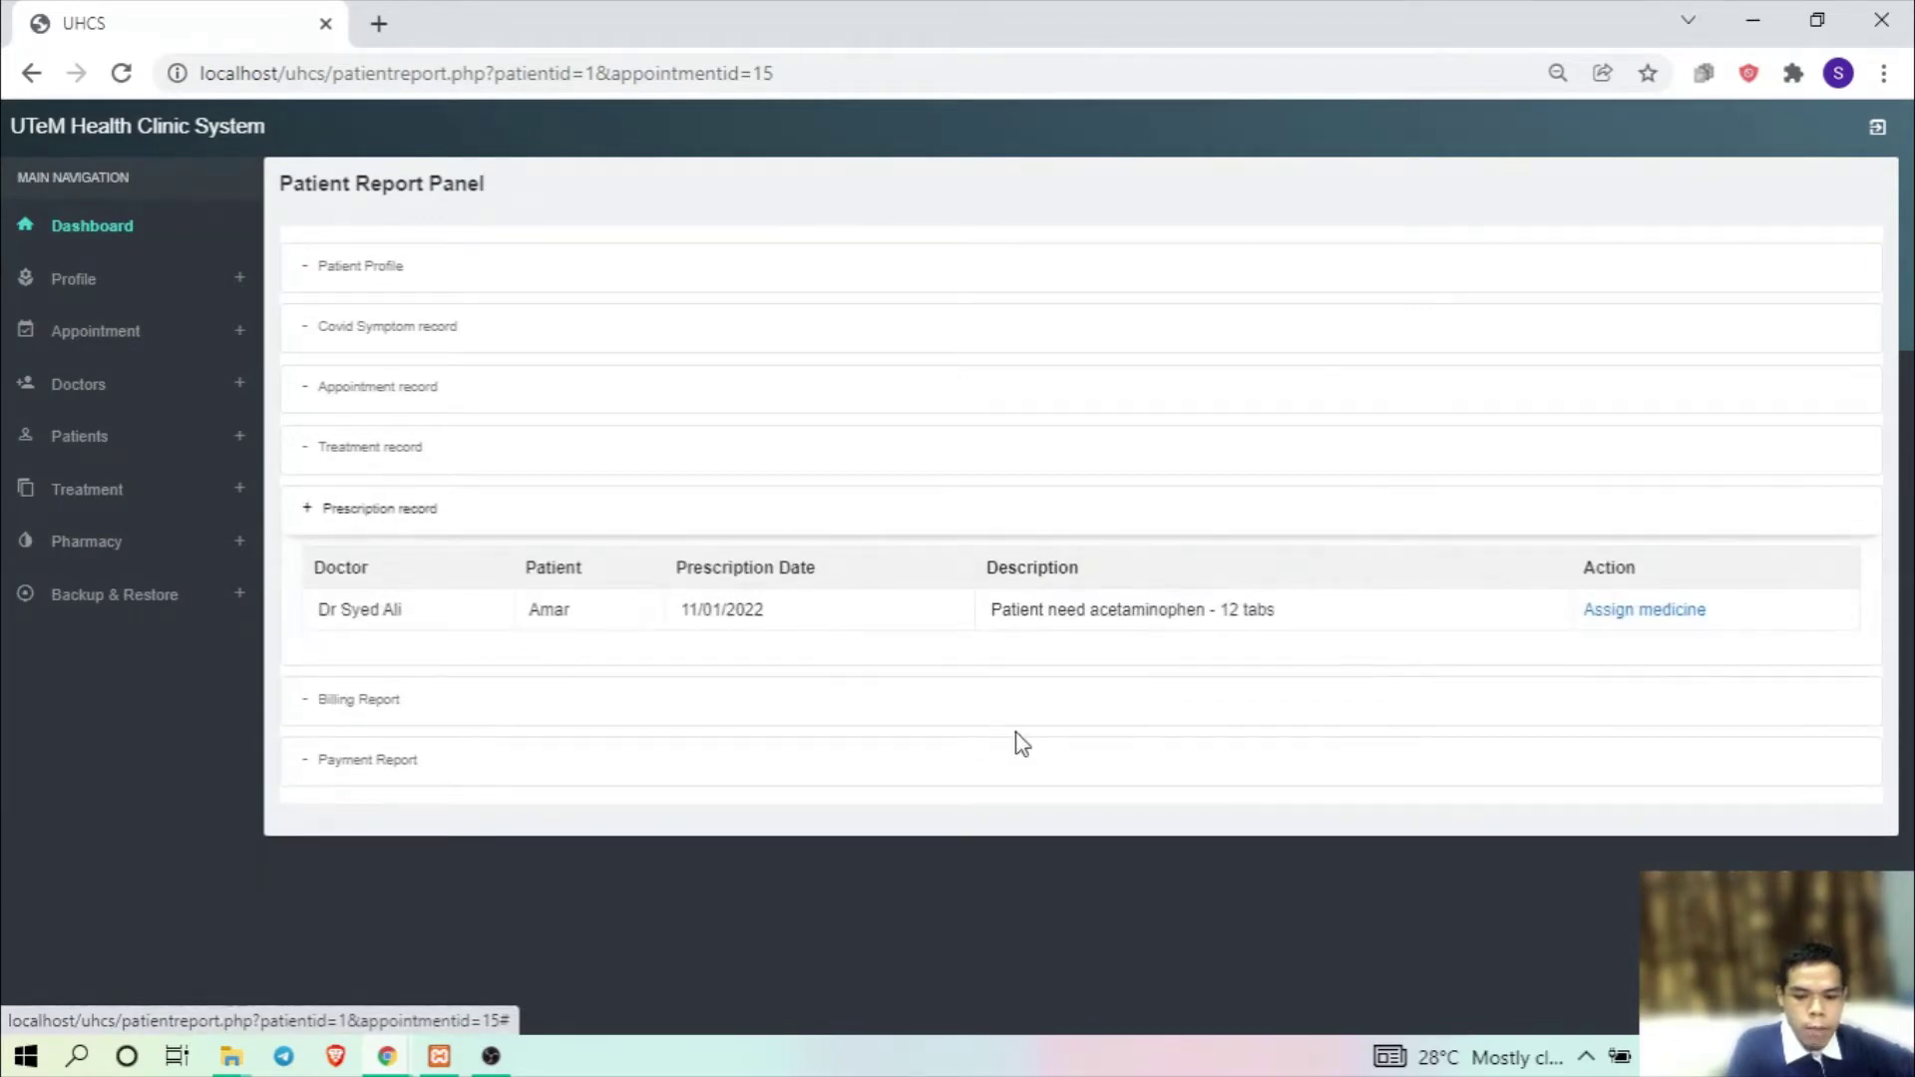
click(1618, 612)
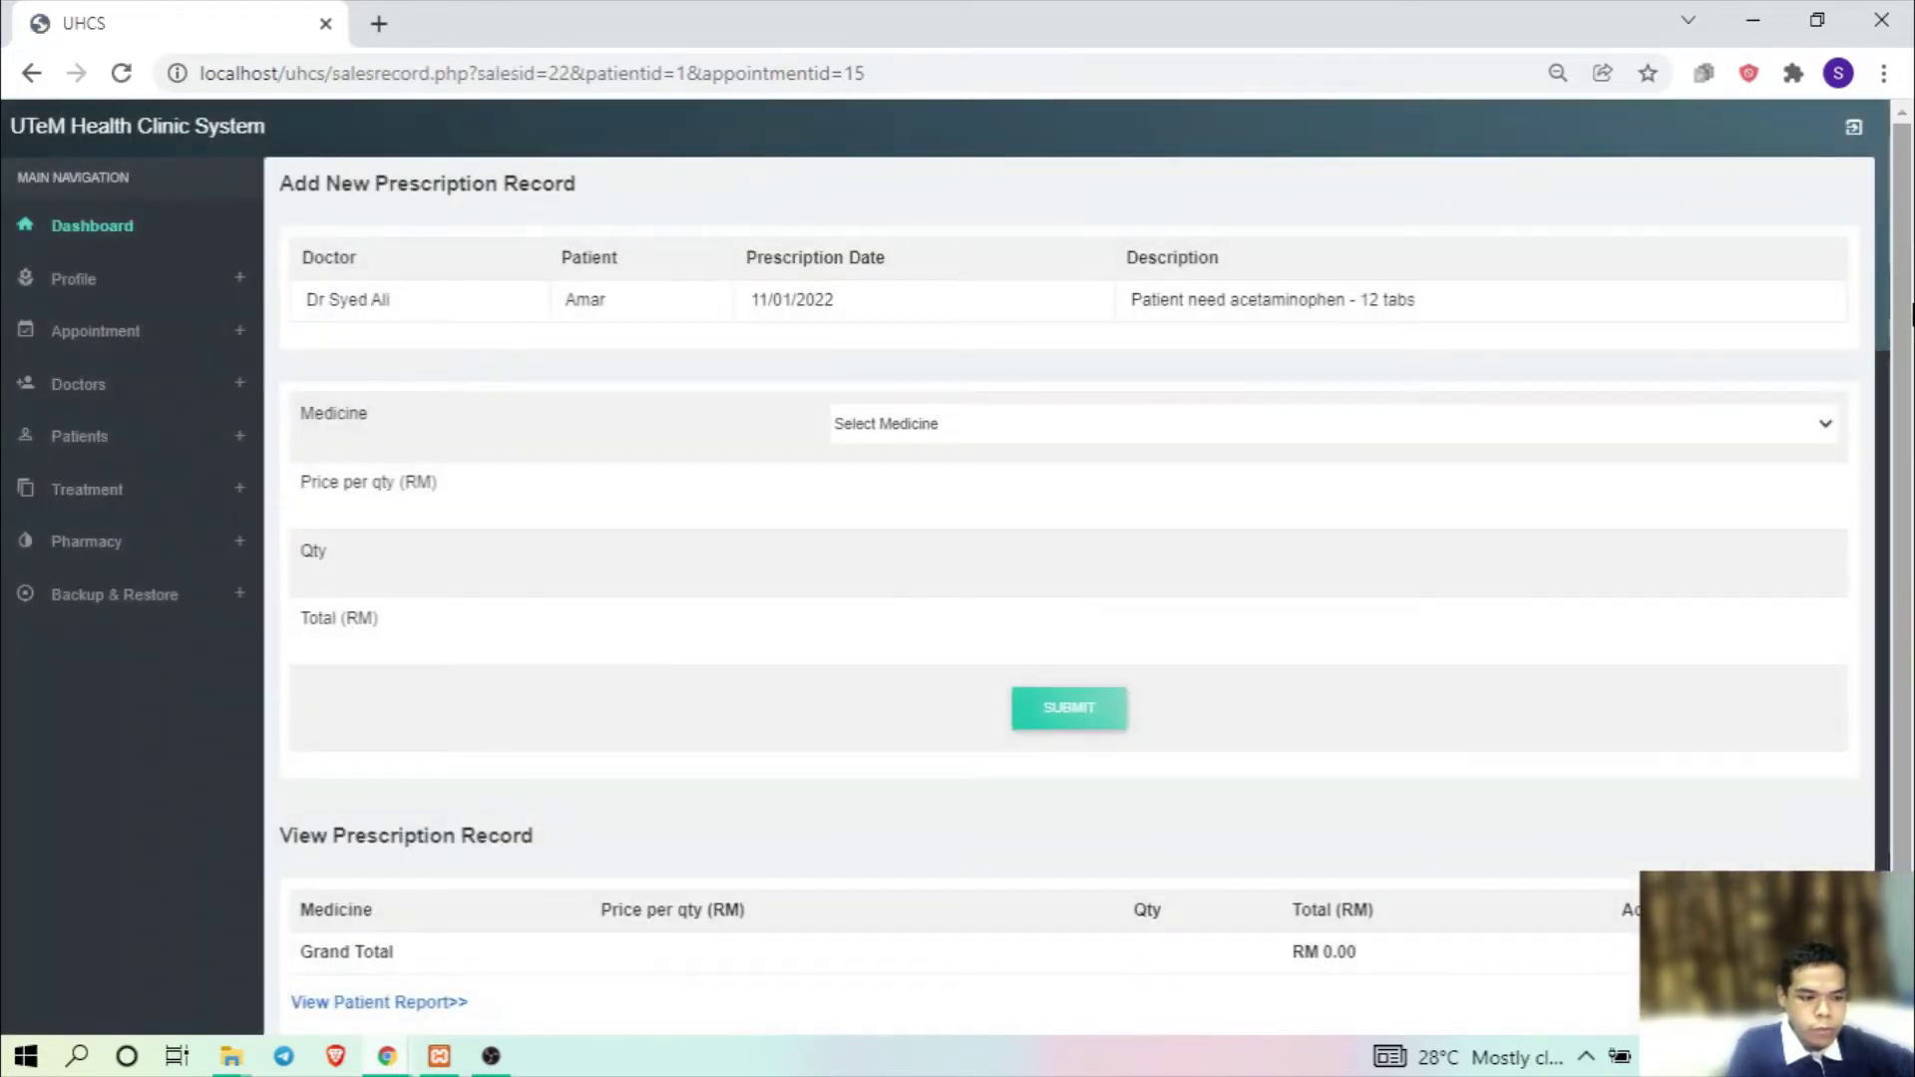
drag(1911, 317, 1912, 374)
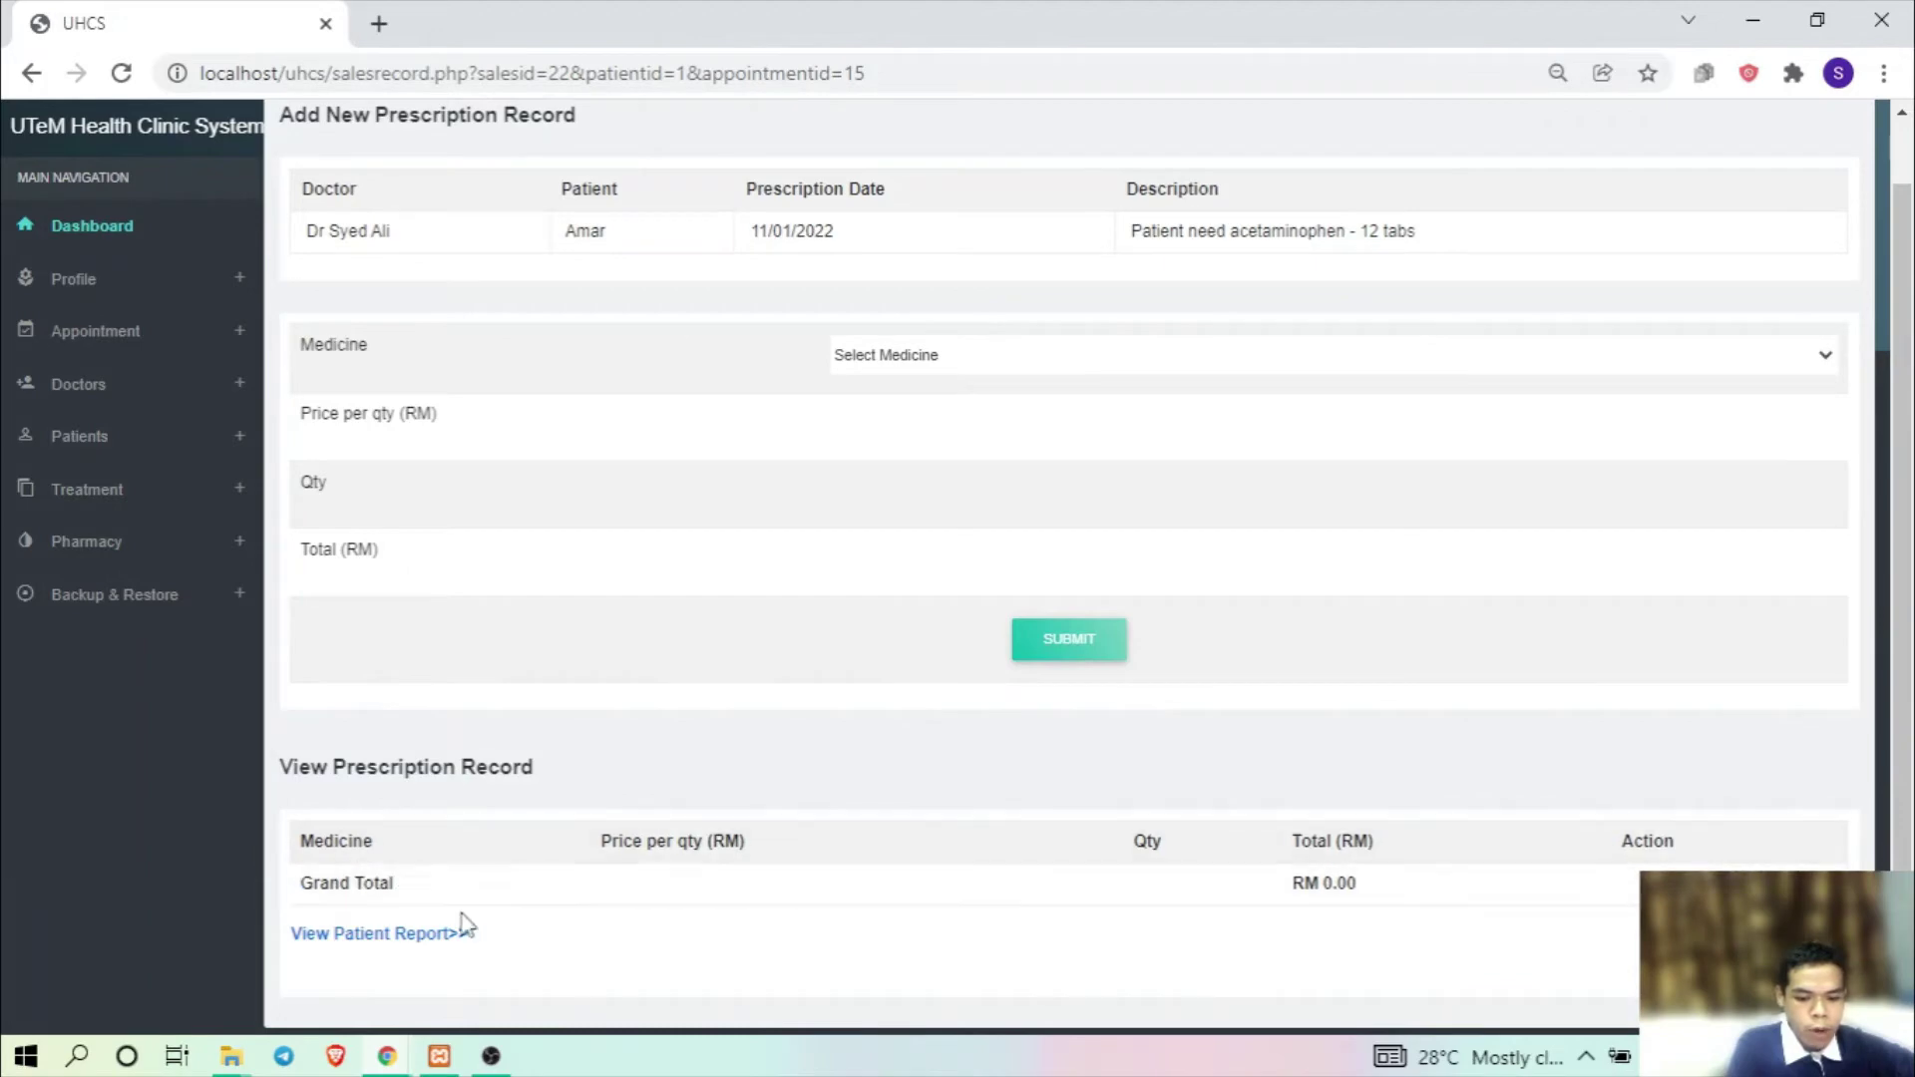
click(380, 935)
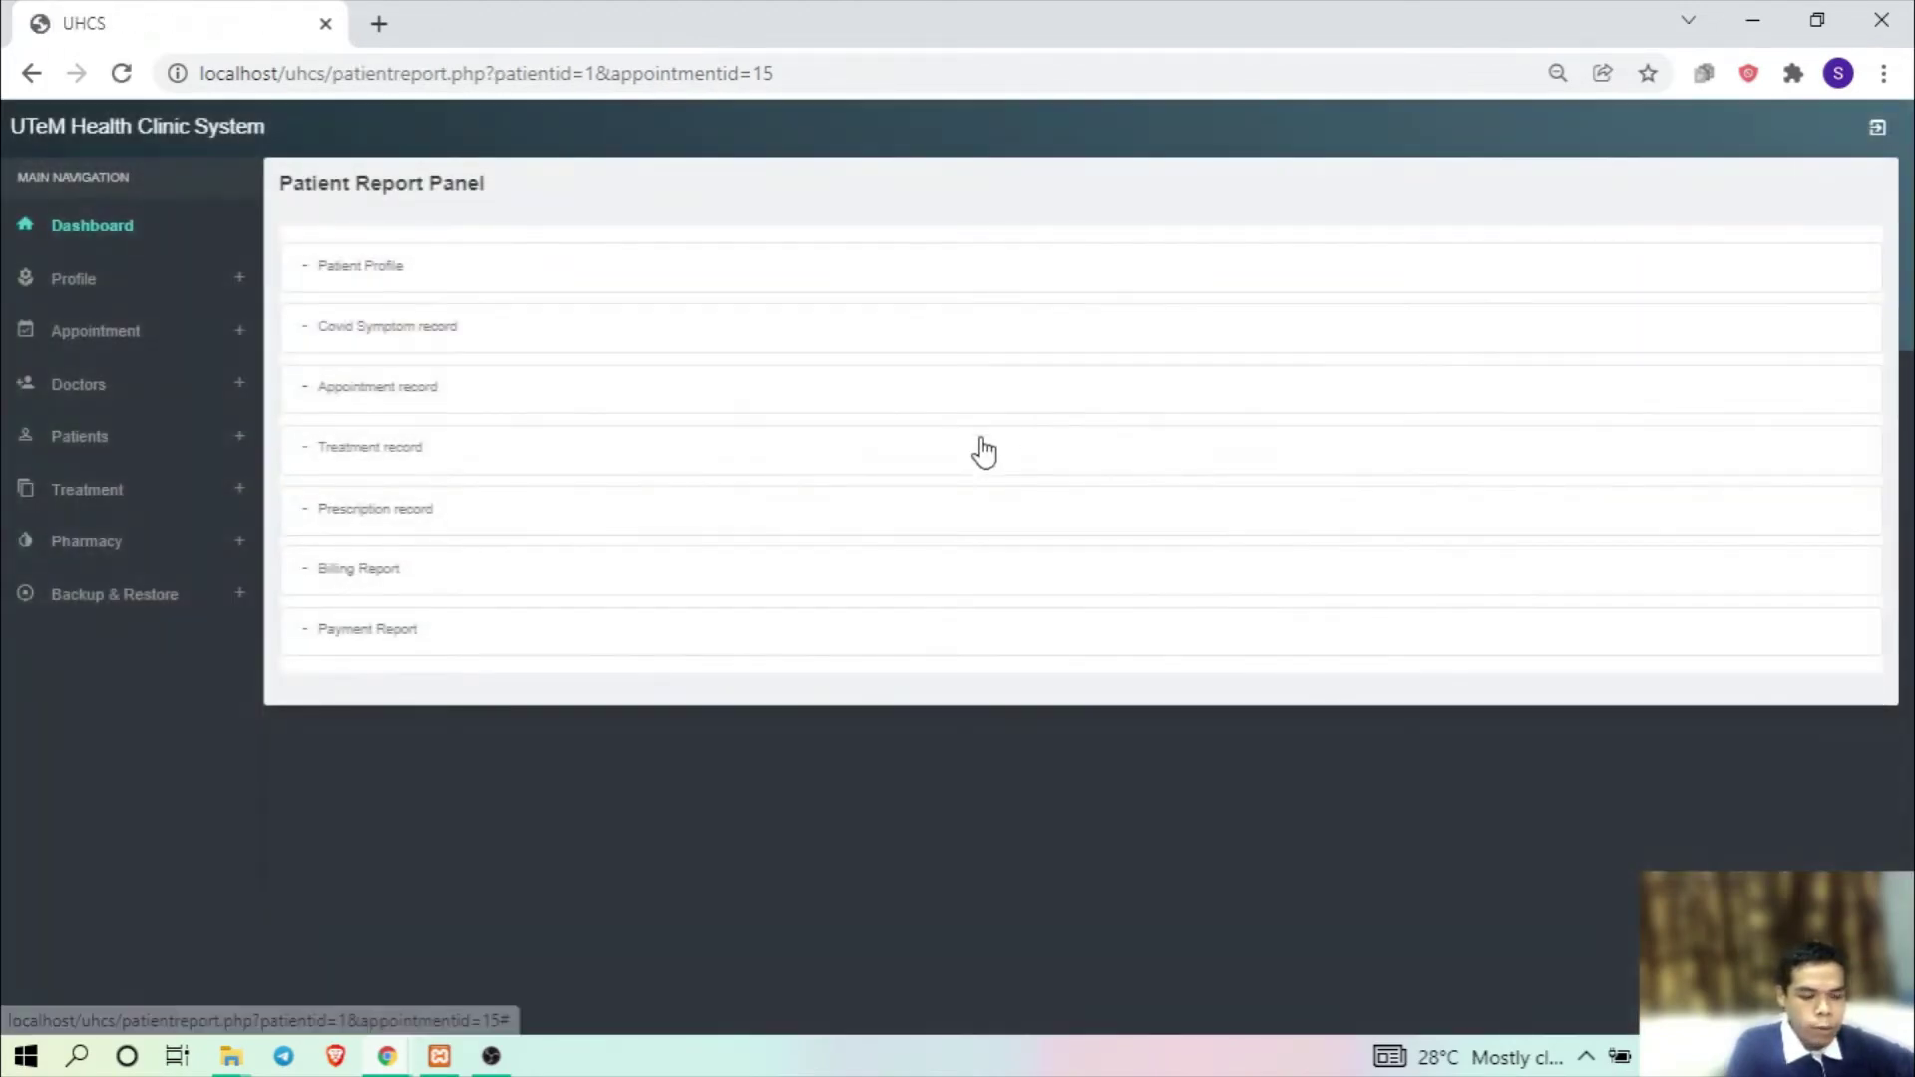
- Review the billing and payment reports, then open Manage Payment for bill 14 (RM 478.8 due)
click(457, 569)
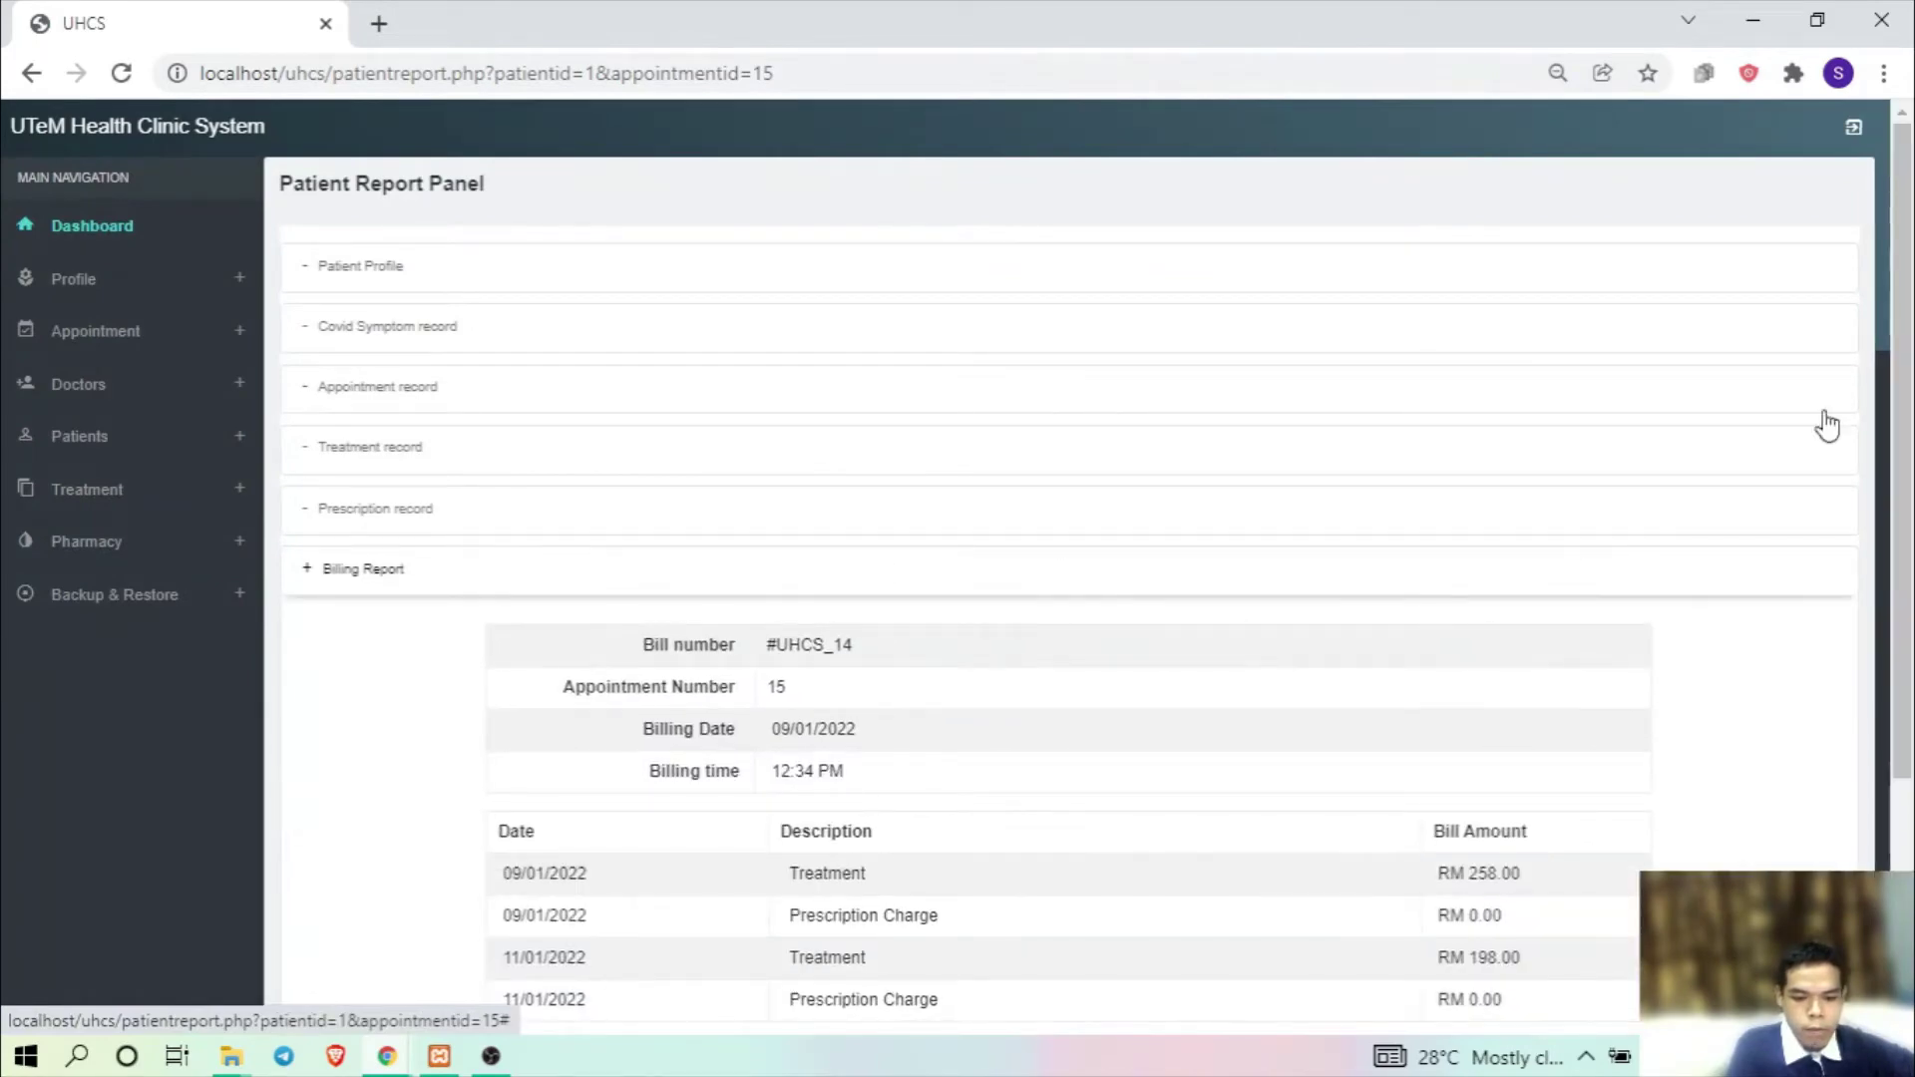
scroll(1009, 385, down, 3)
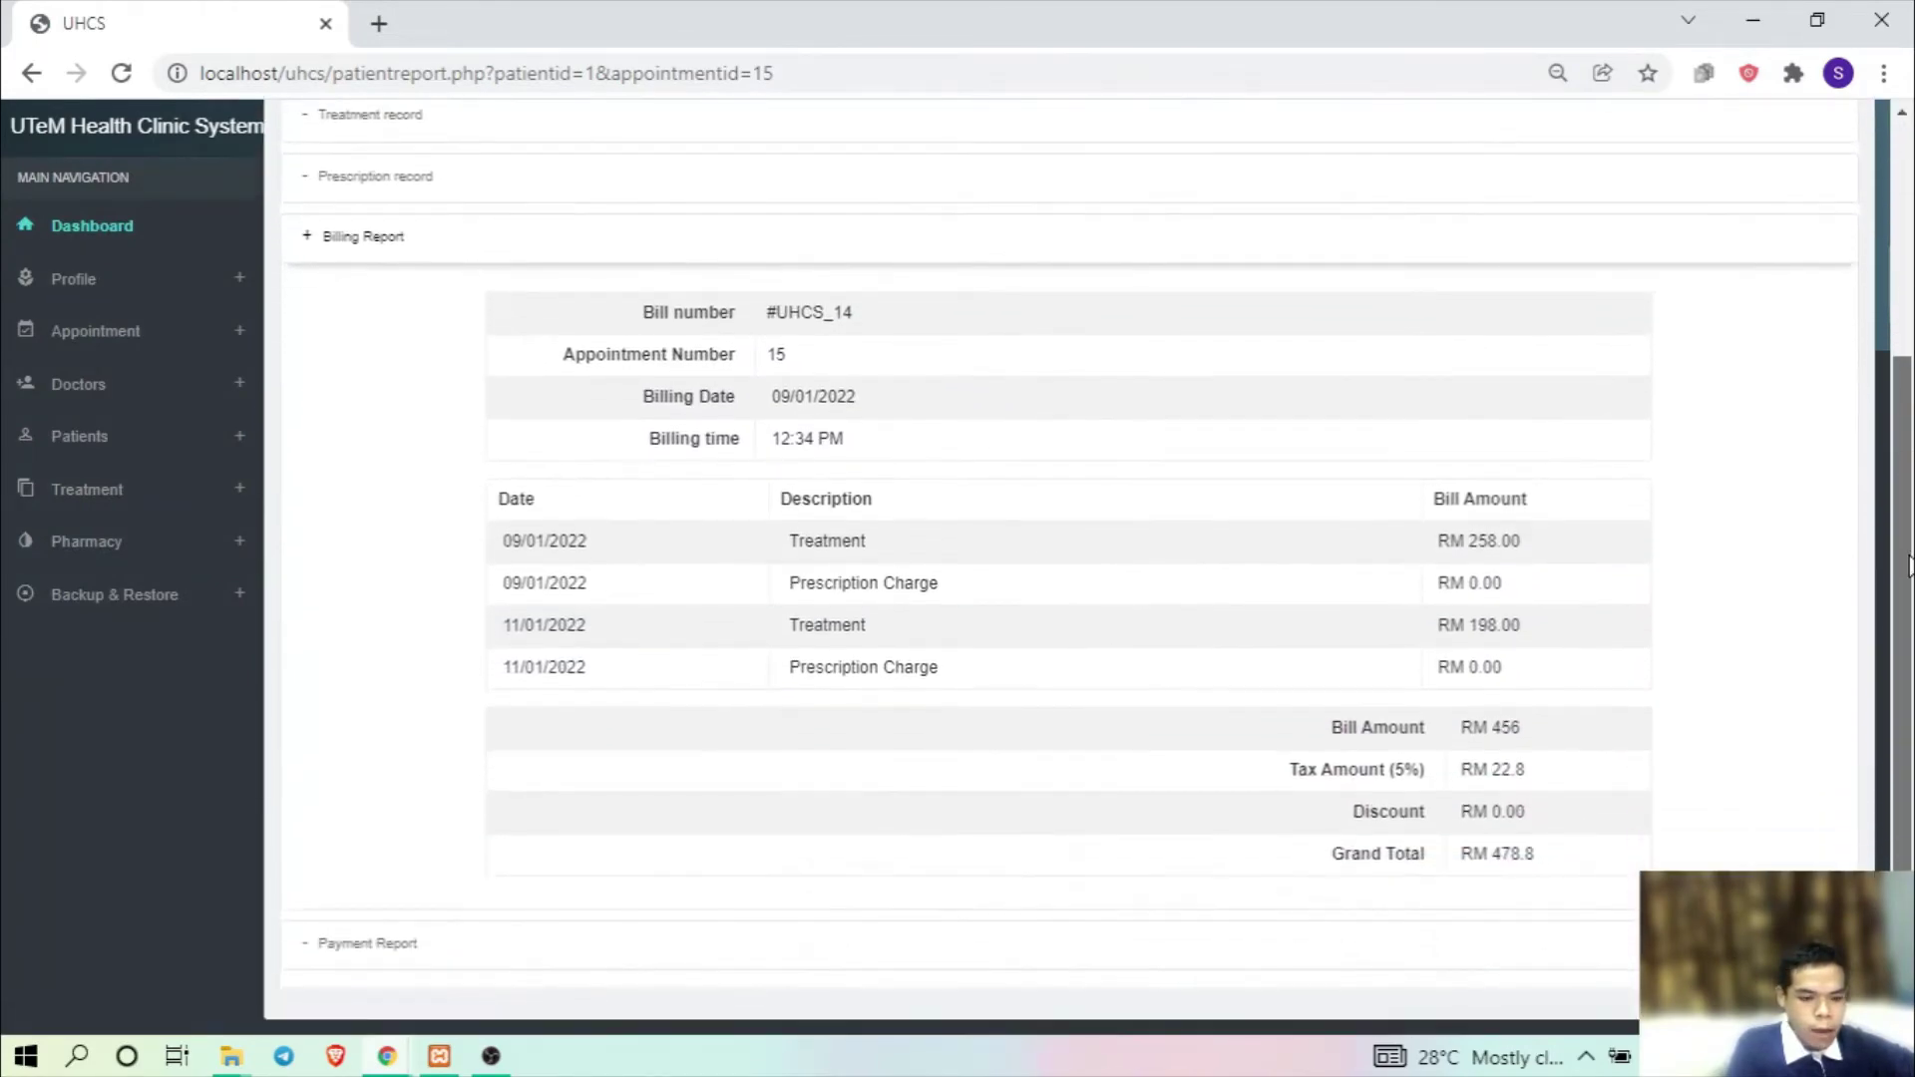
click(576, 252)
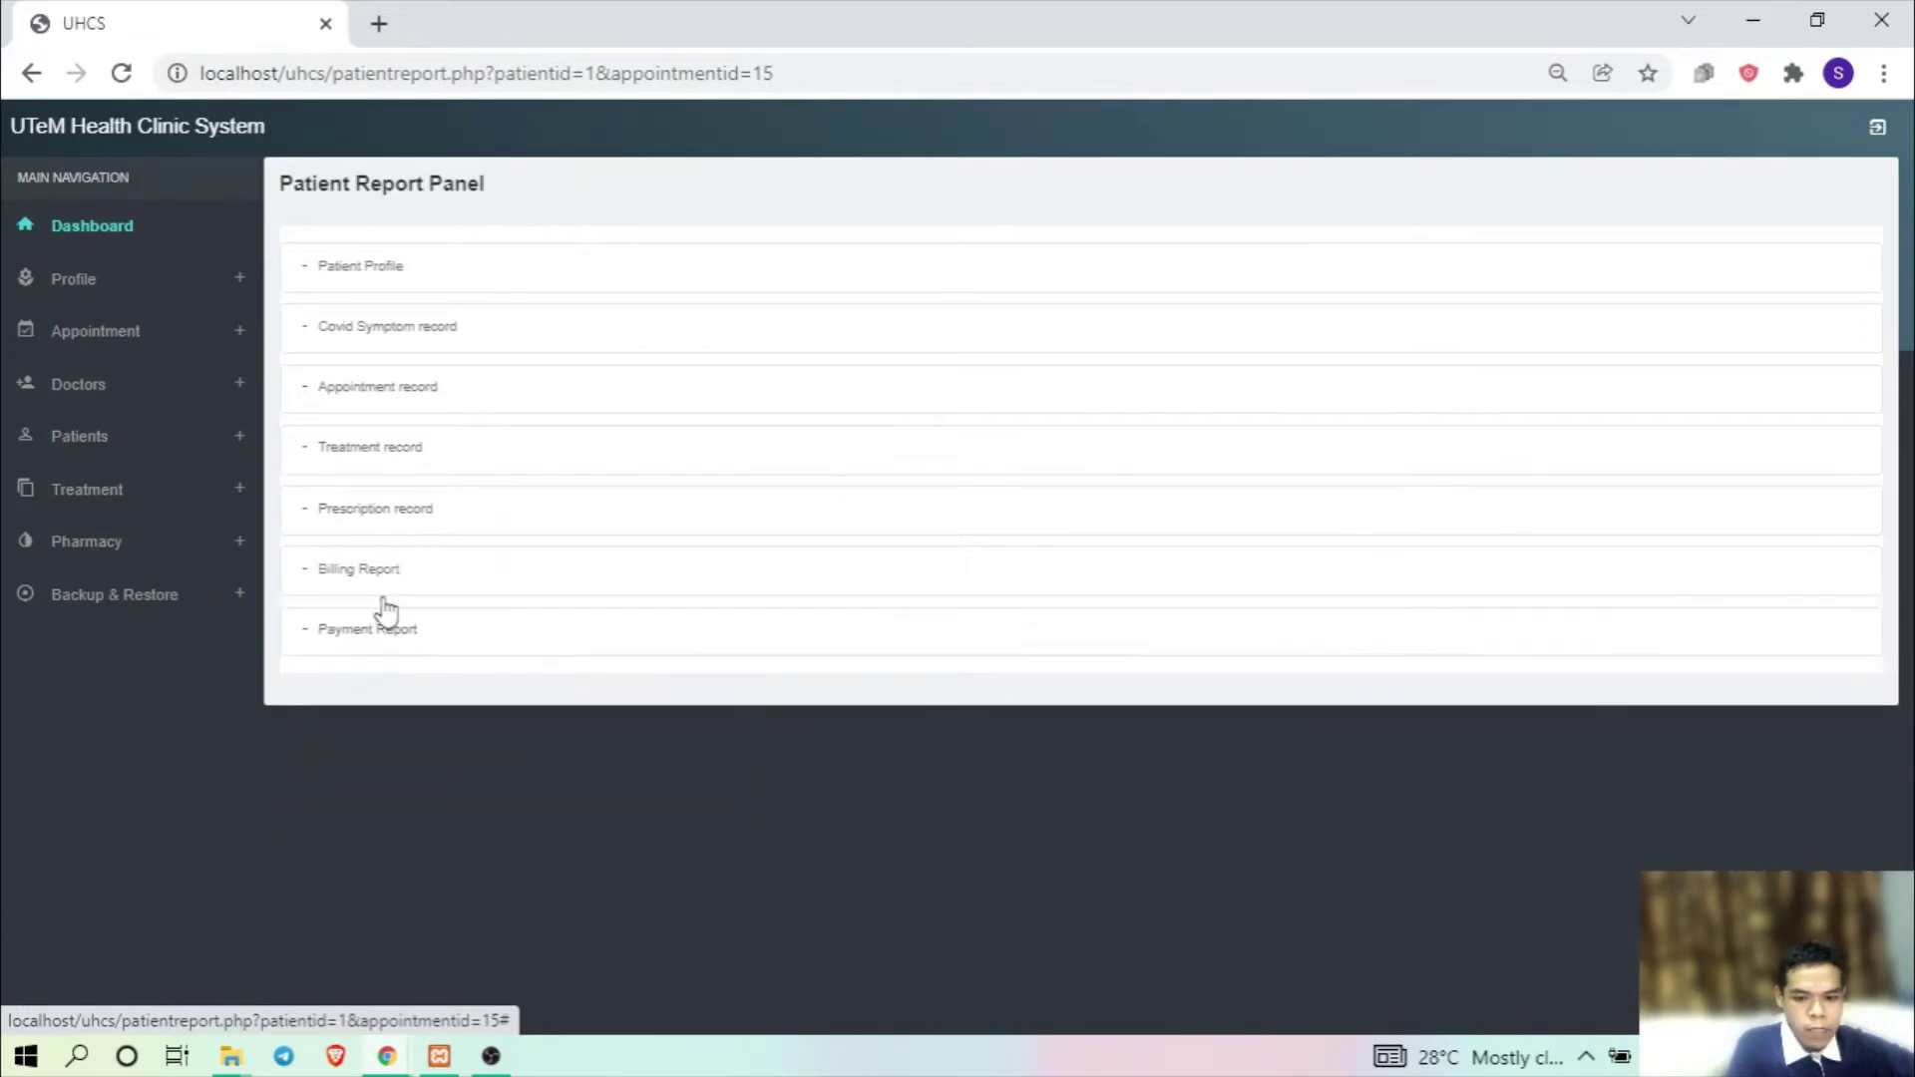
click(374, 630)
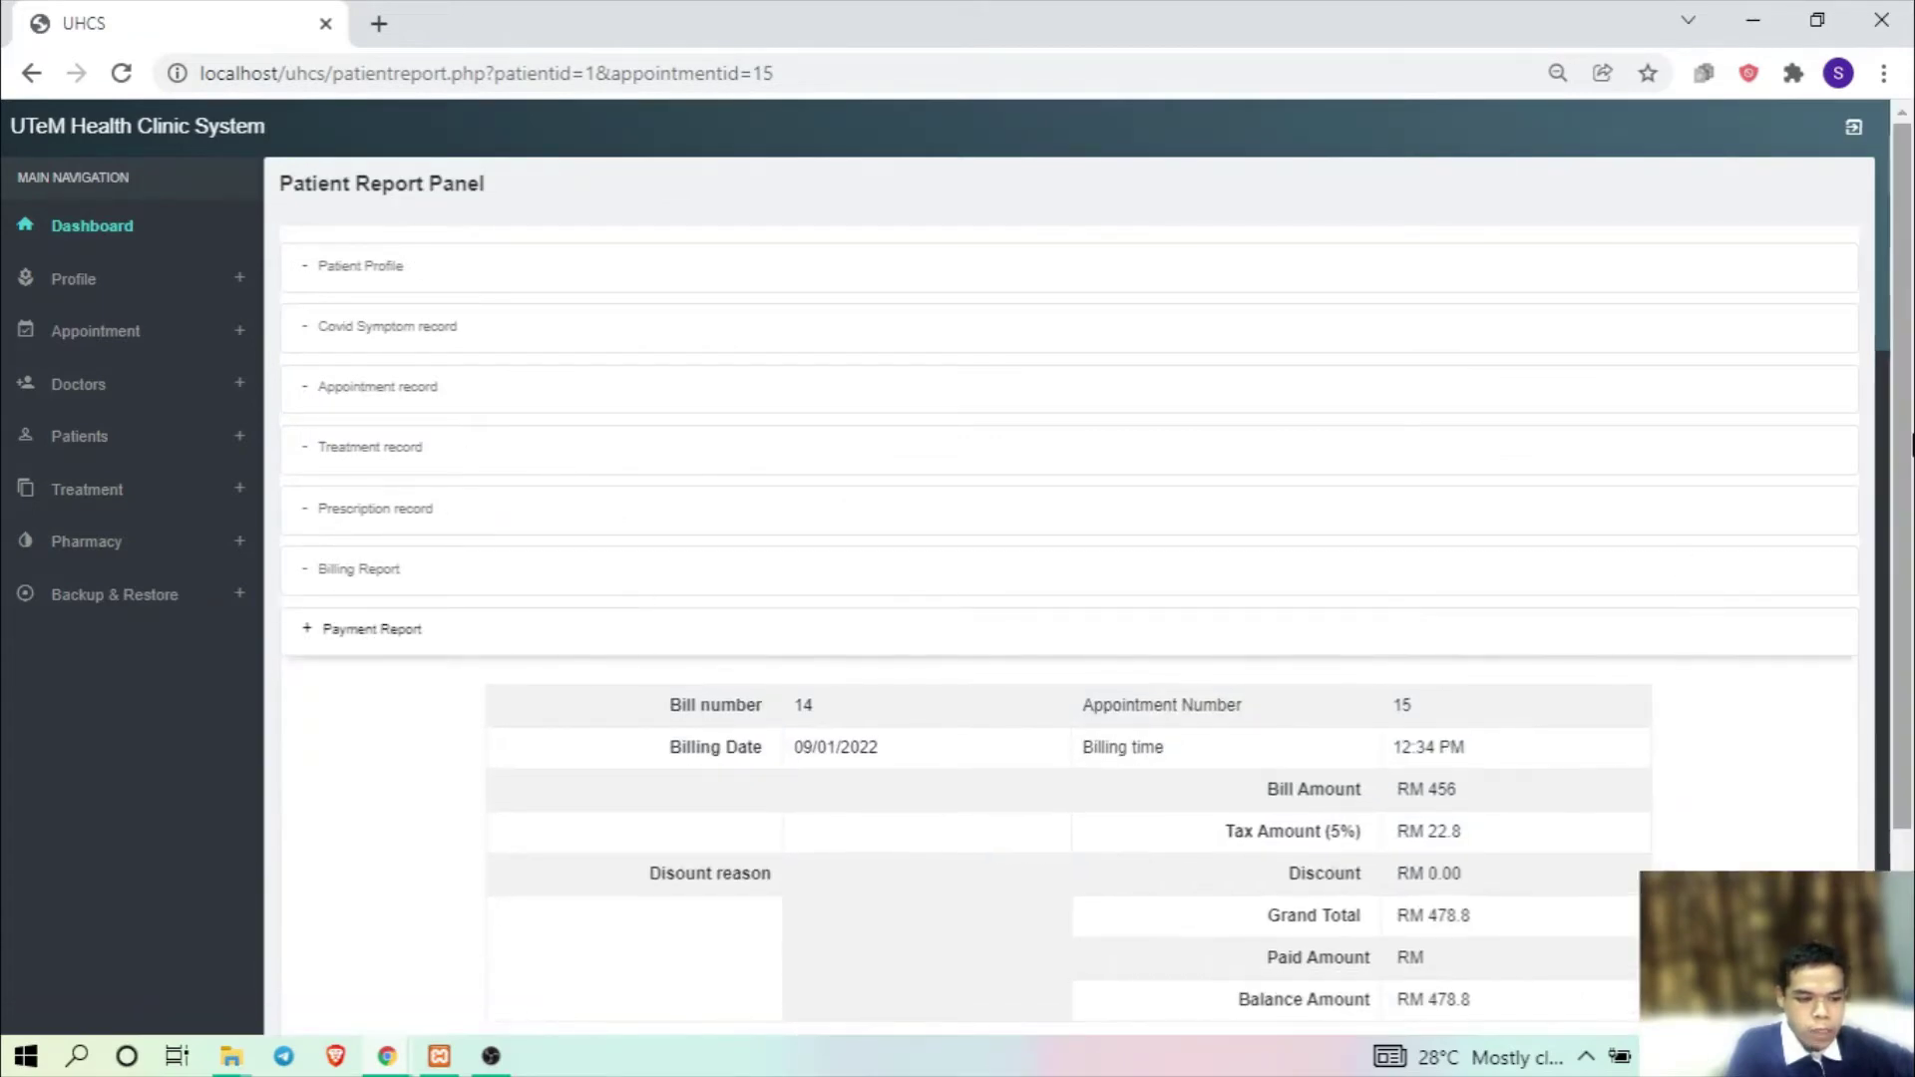
scroll(1911, 525, down, 1)
scroll(1911, 525, down, 2)
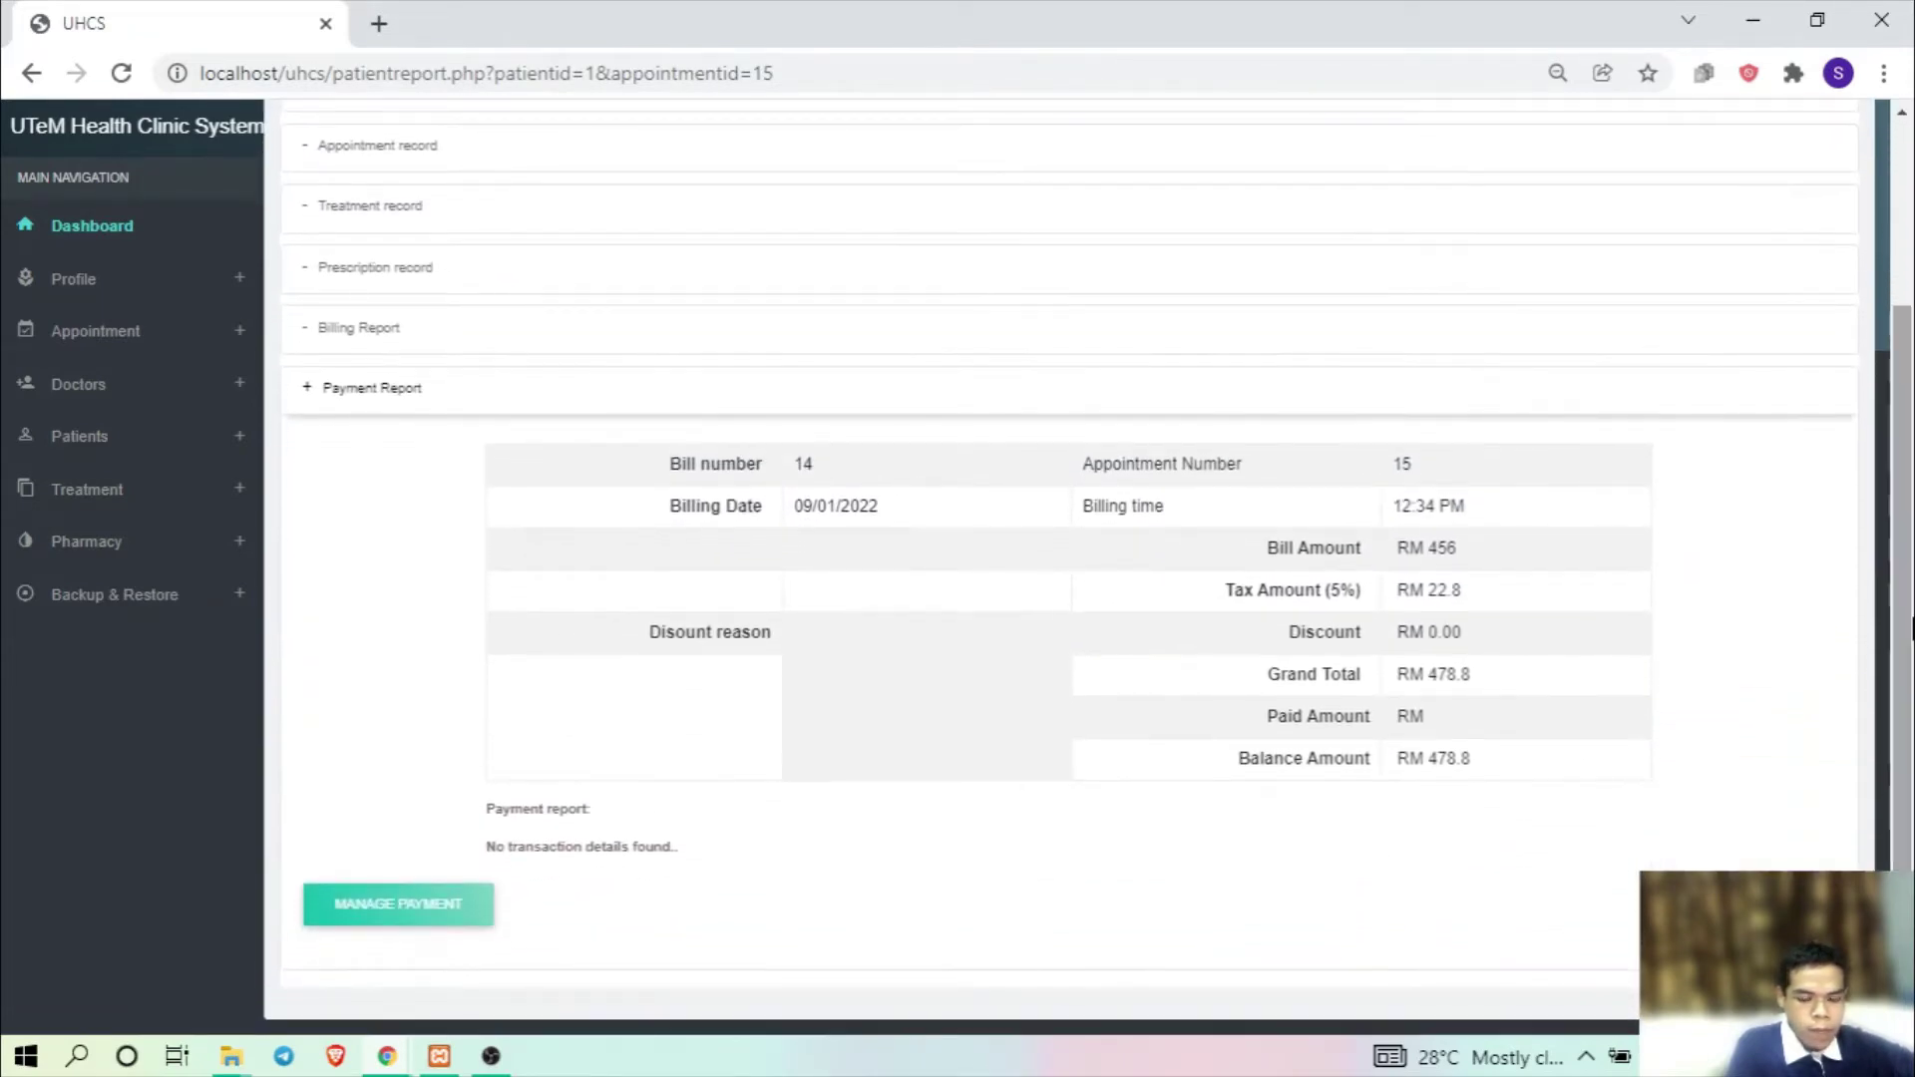
click(397, 912)
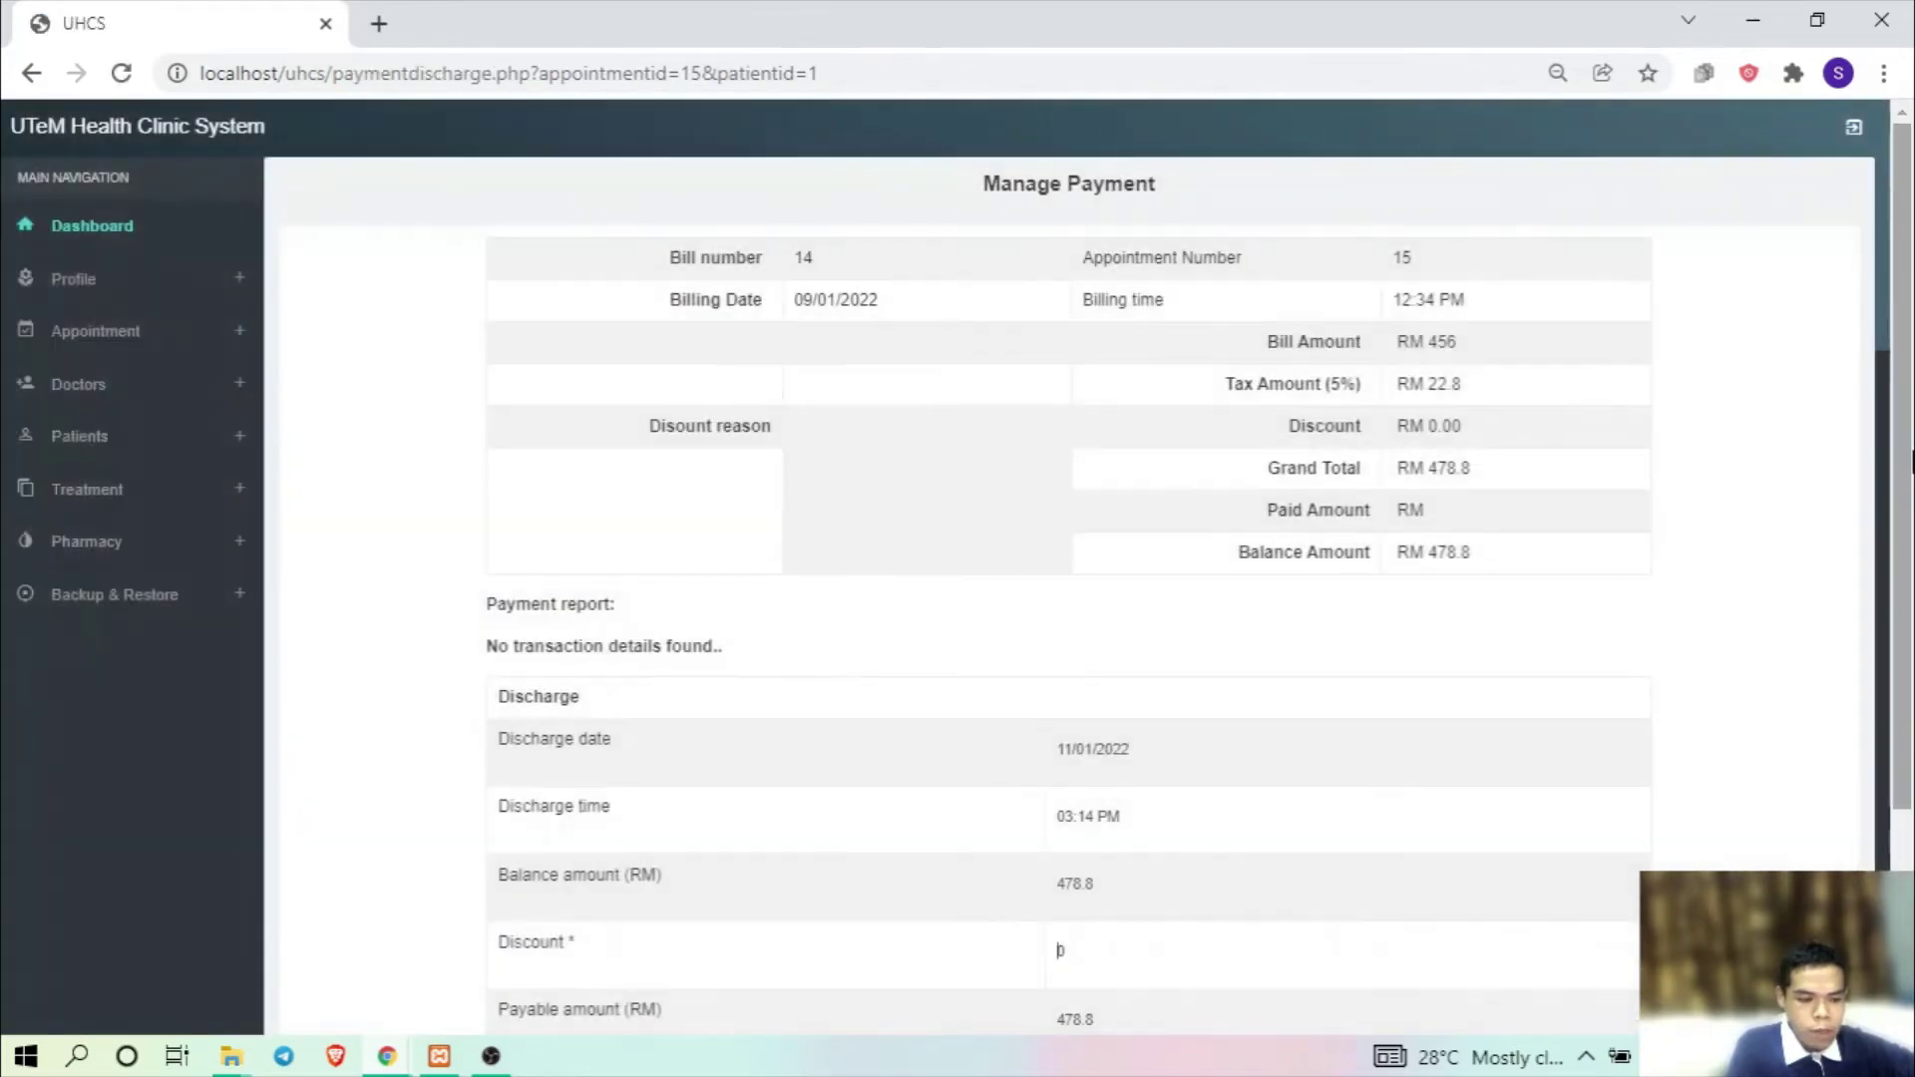
scroll(1911, 285, down, 3)
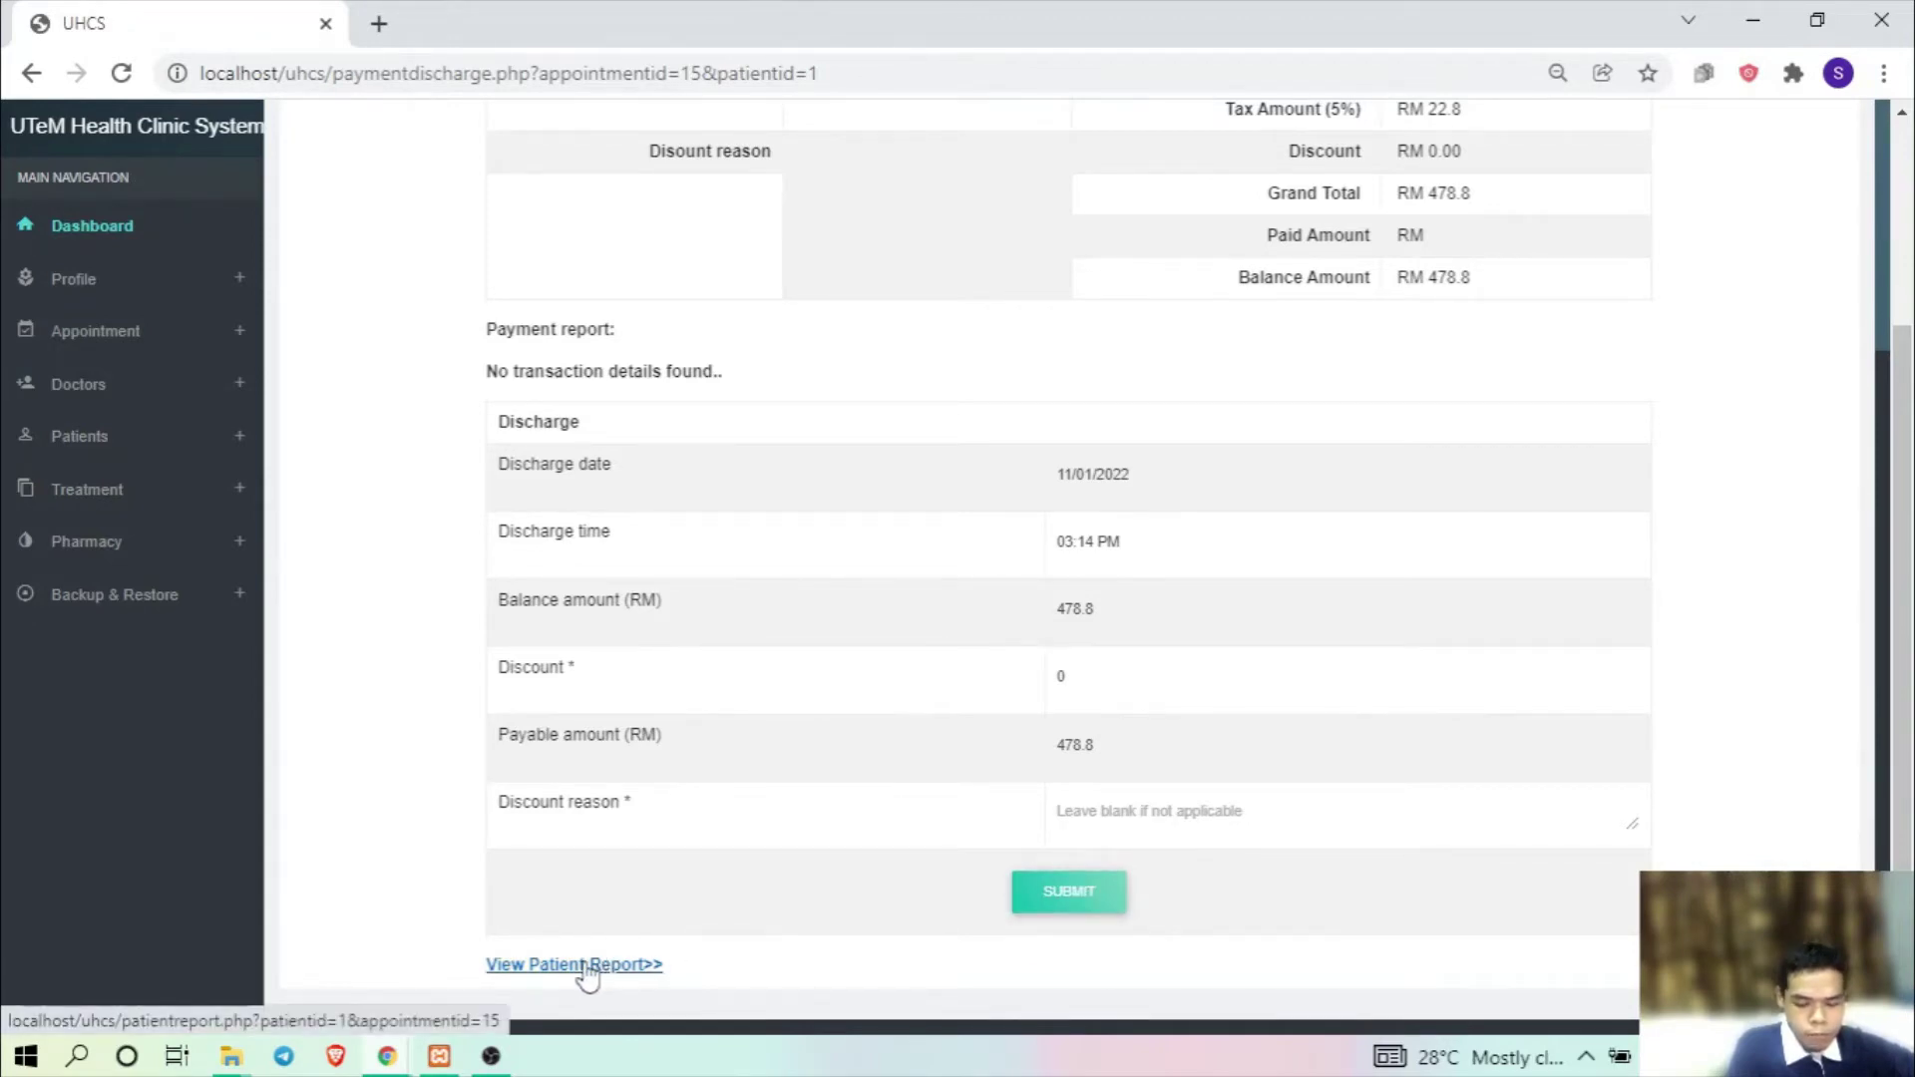
- Look at the Add Doctor form, then the list of available doctors
click(198, 394)
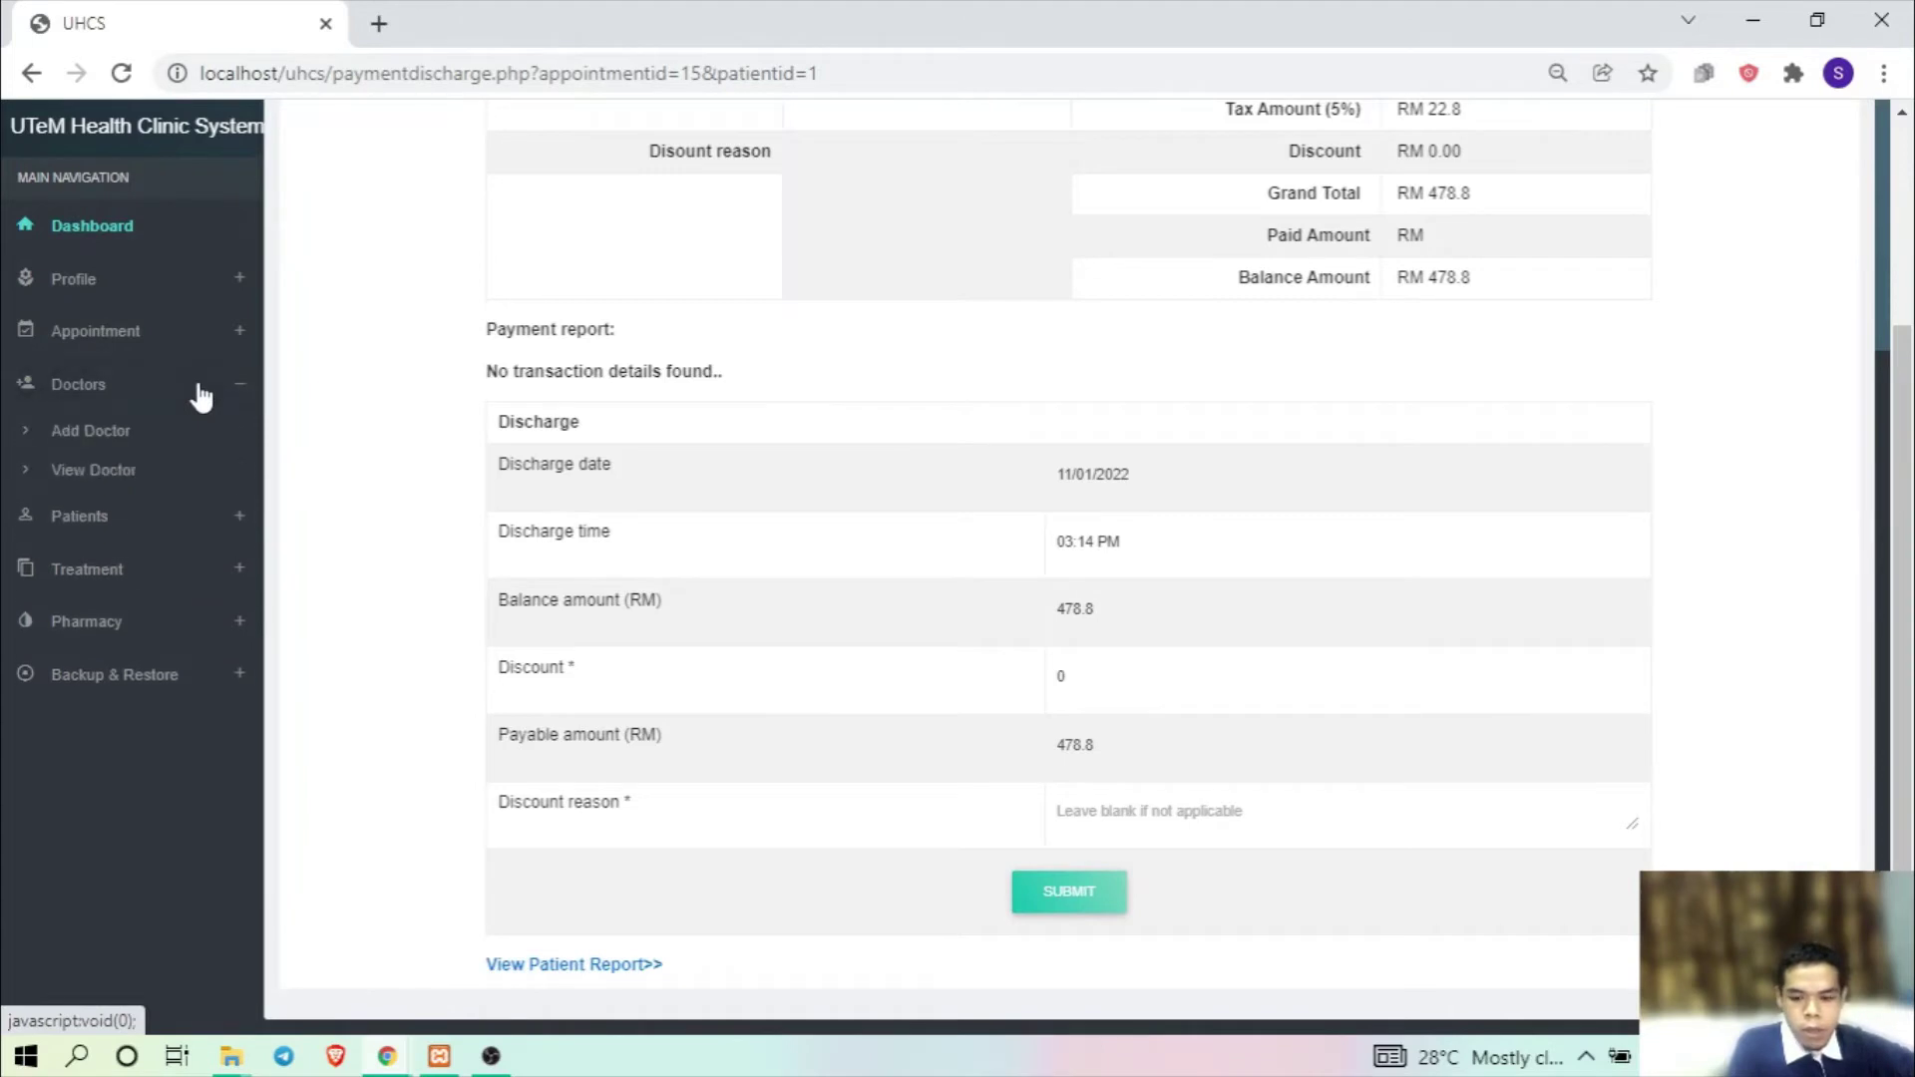
click(88, 432)
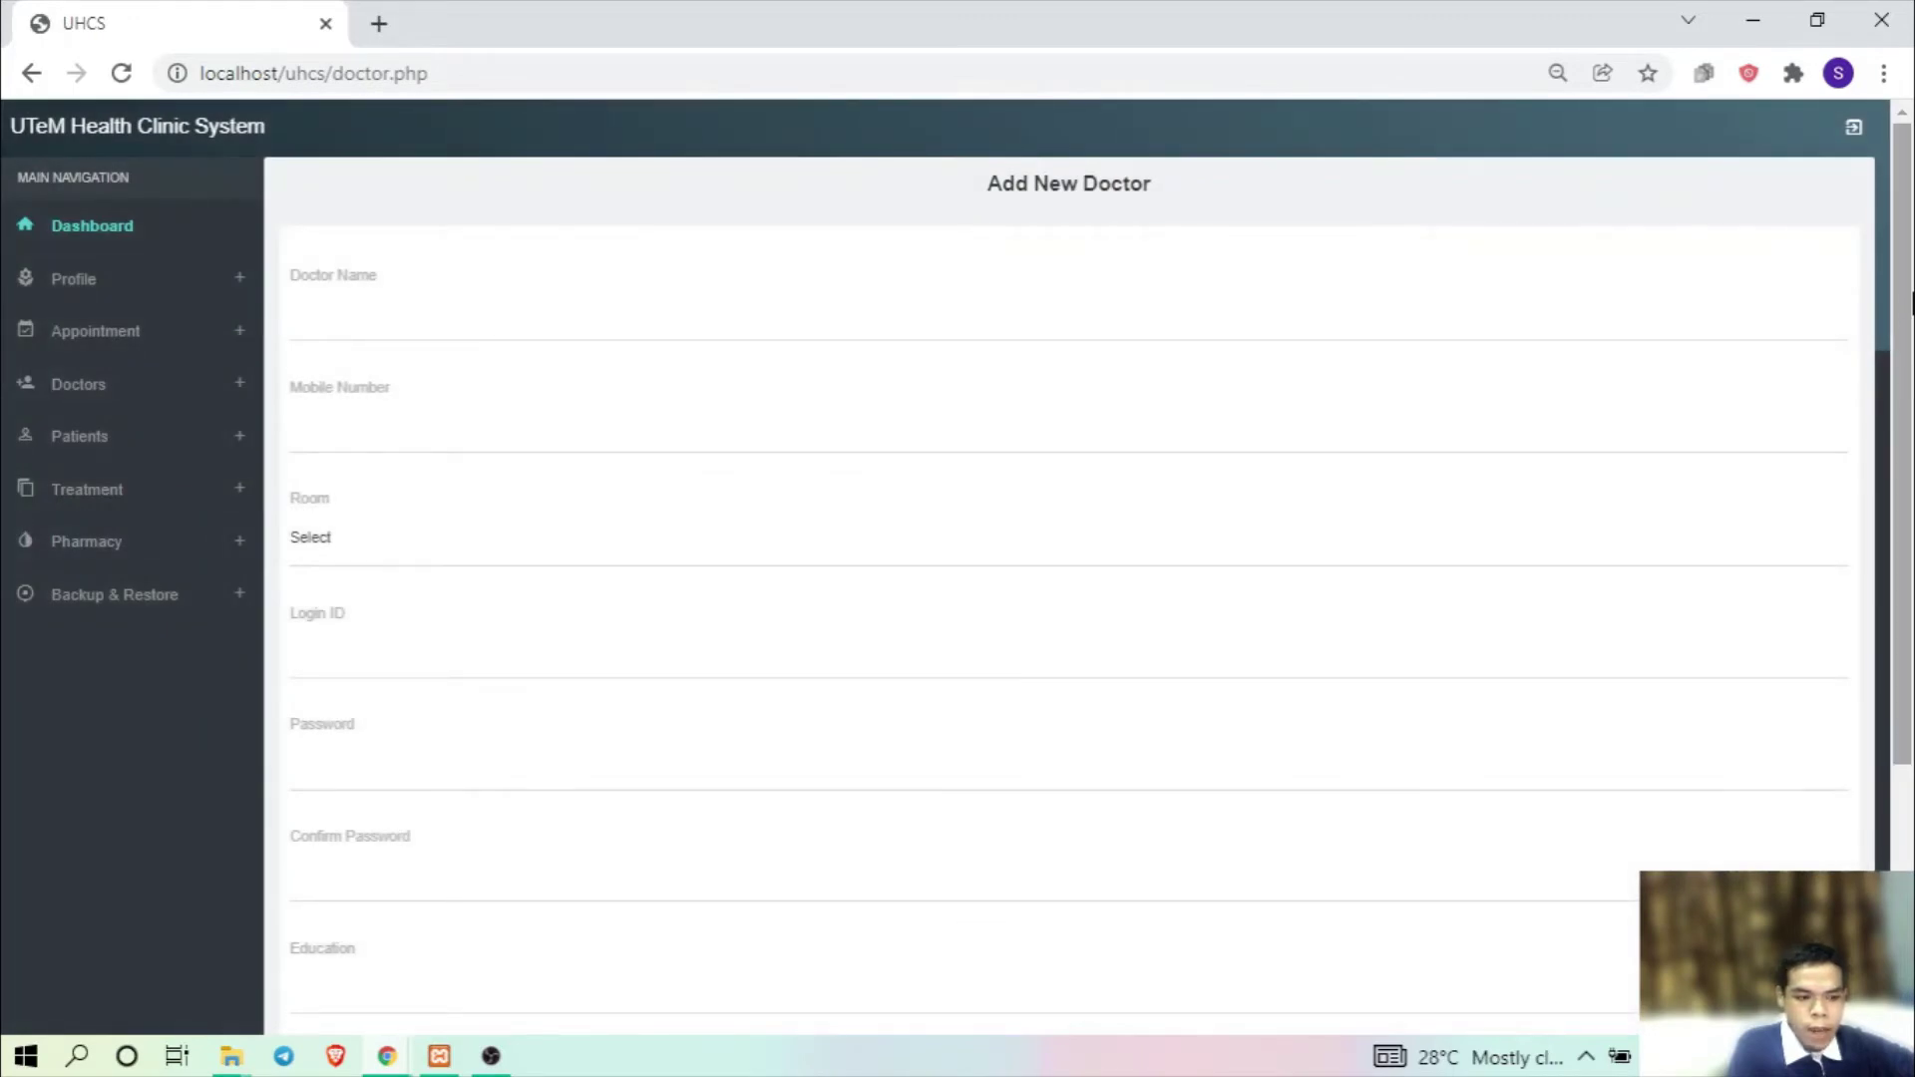
drag(1911, 300, 1910, 551)
click(230, 386)
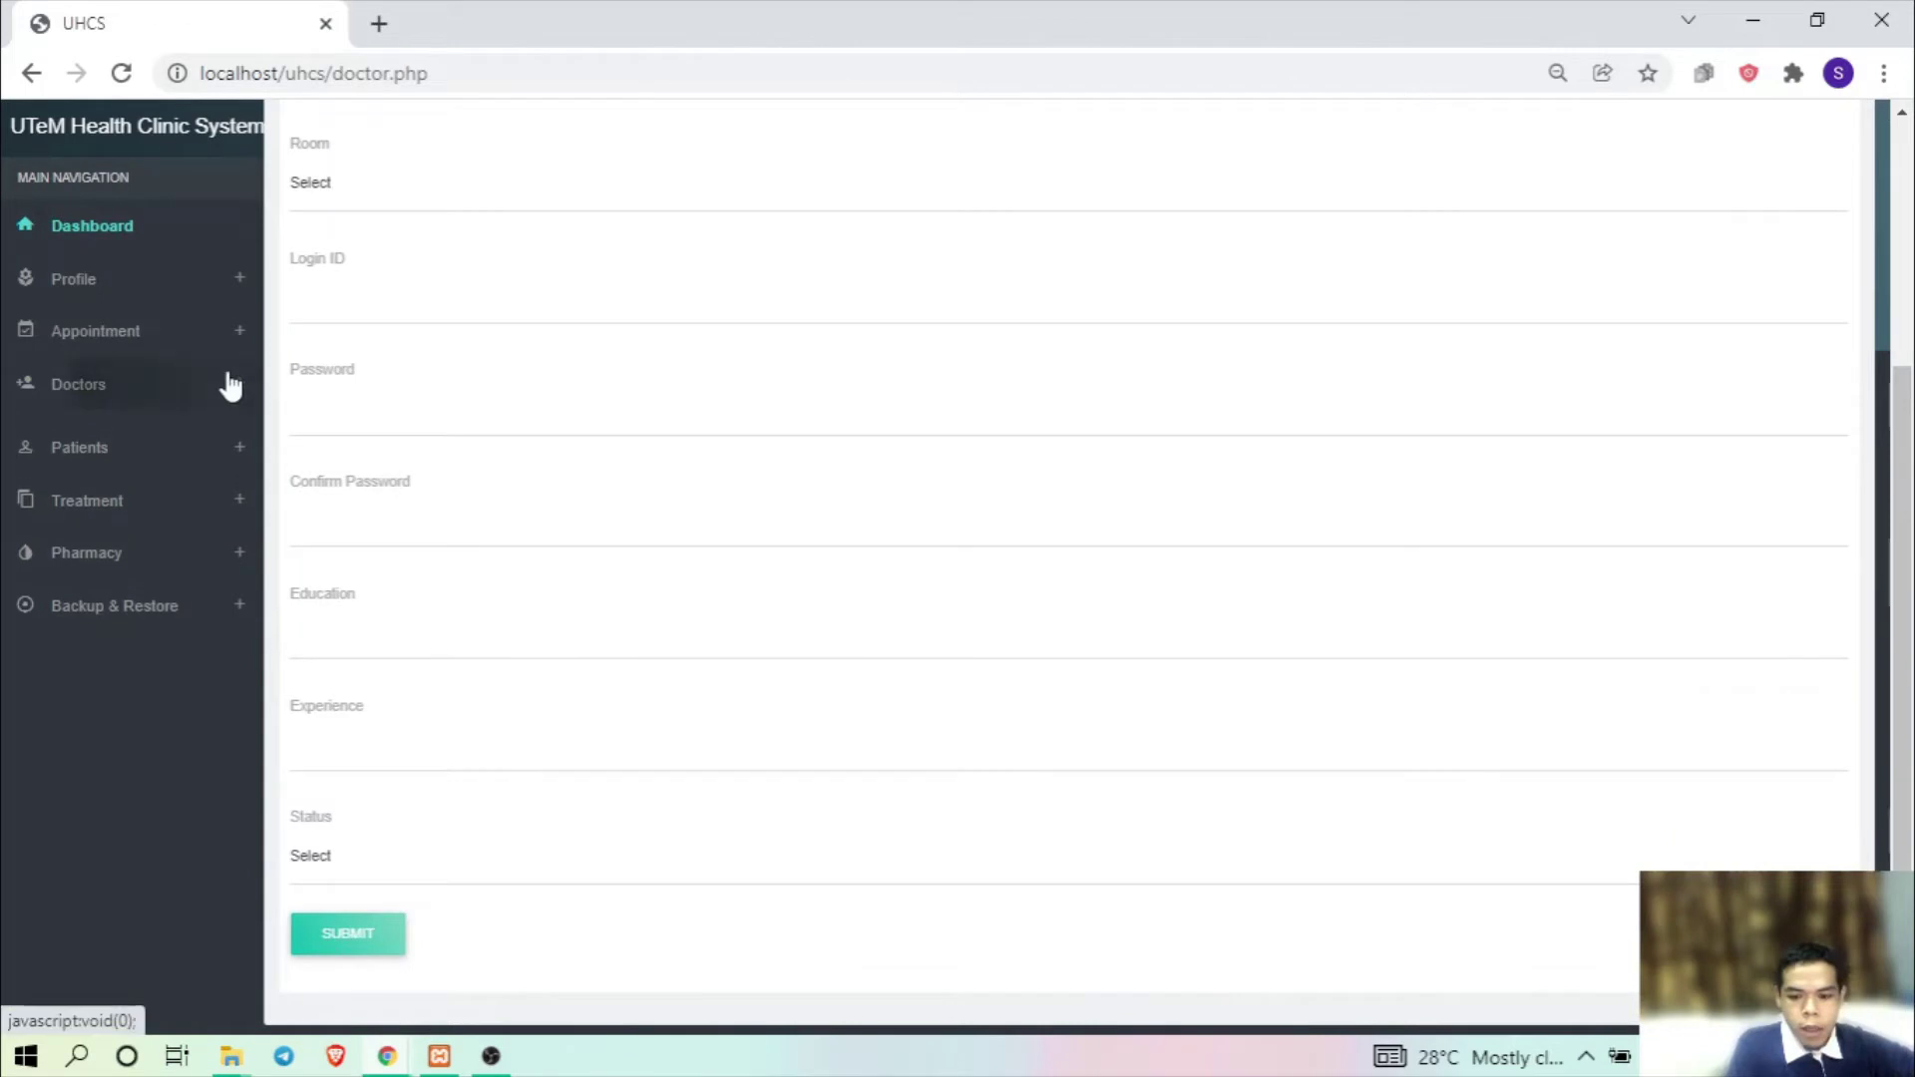
click(93, 475)
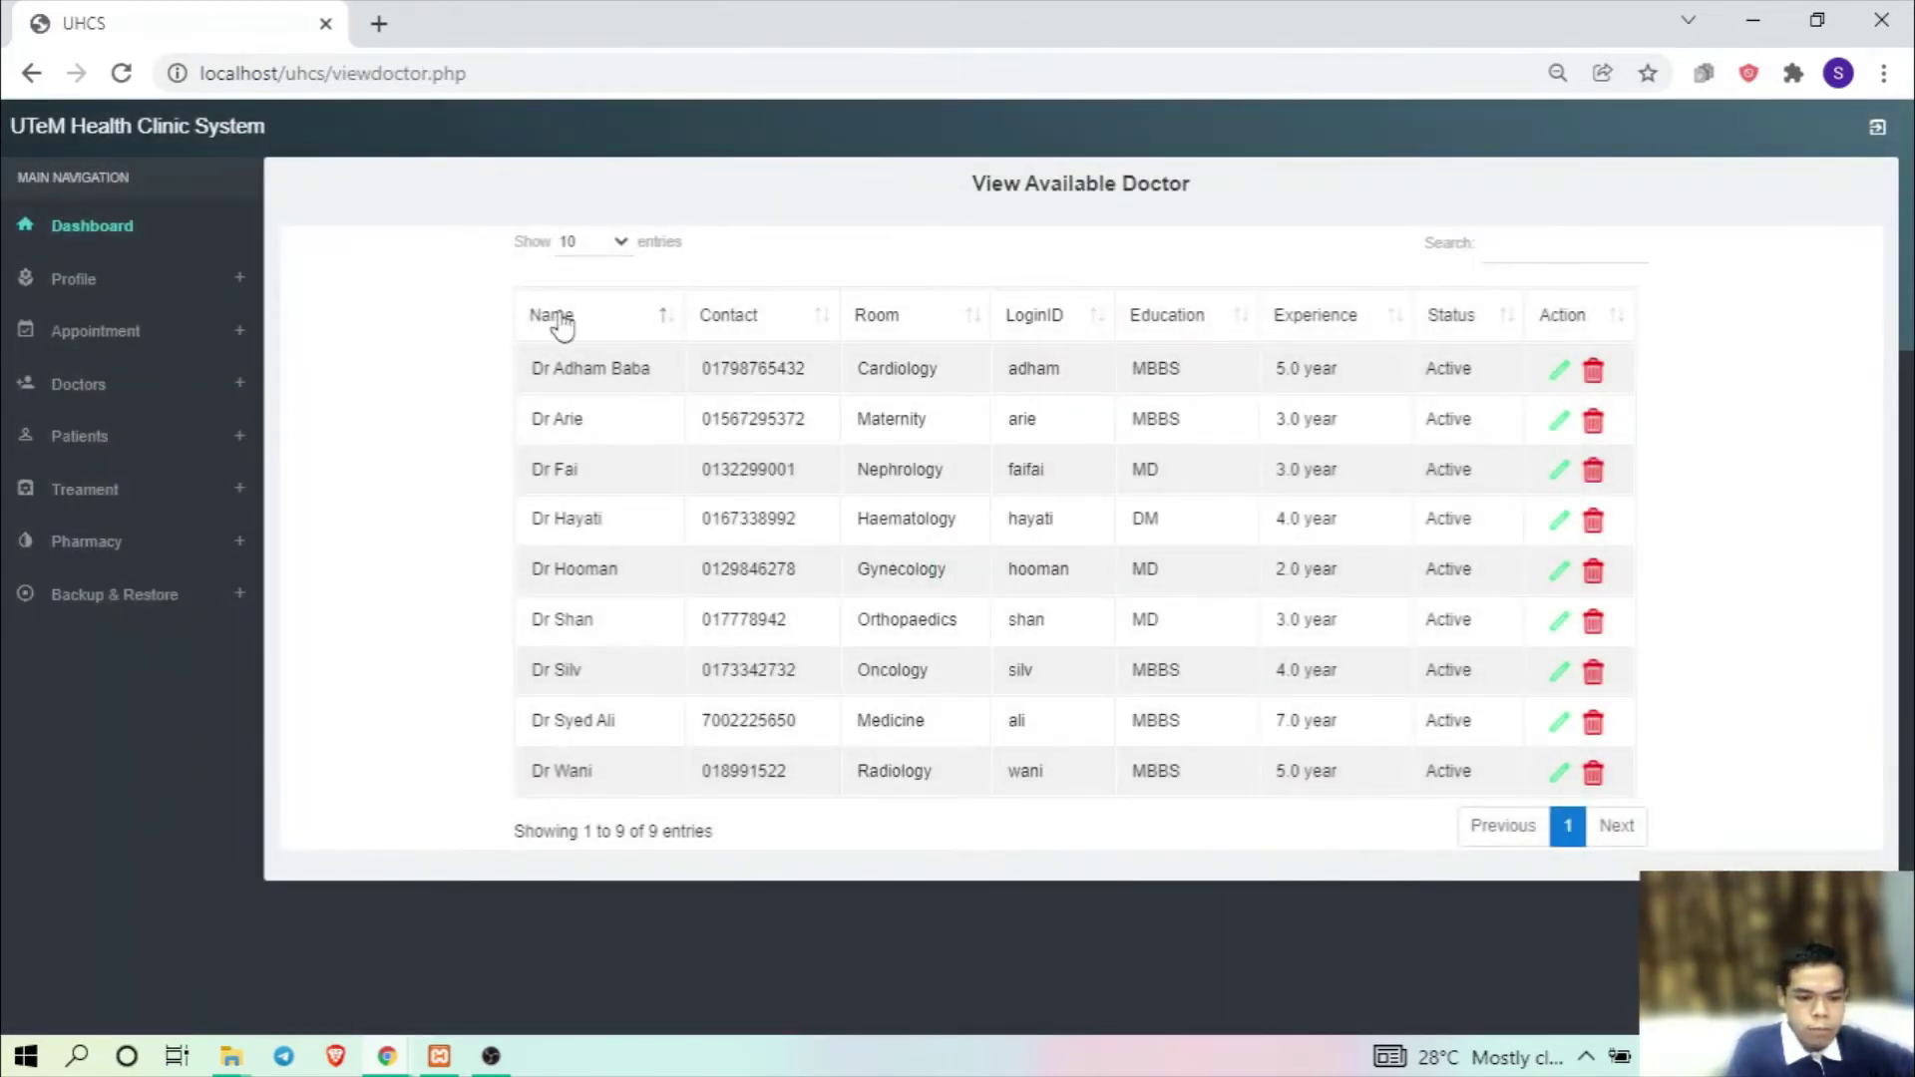
- Scroll through the Add Patient form, then show the 3 active patient records
click(215, 439)
click(75, 494)
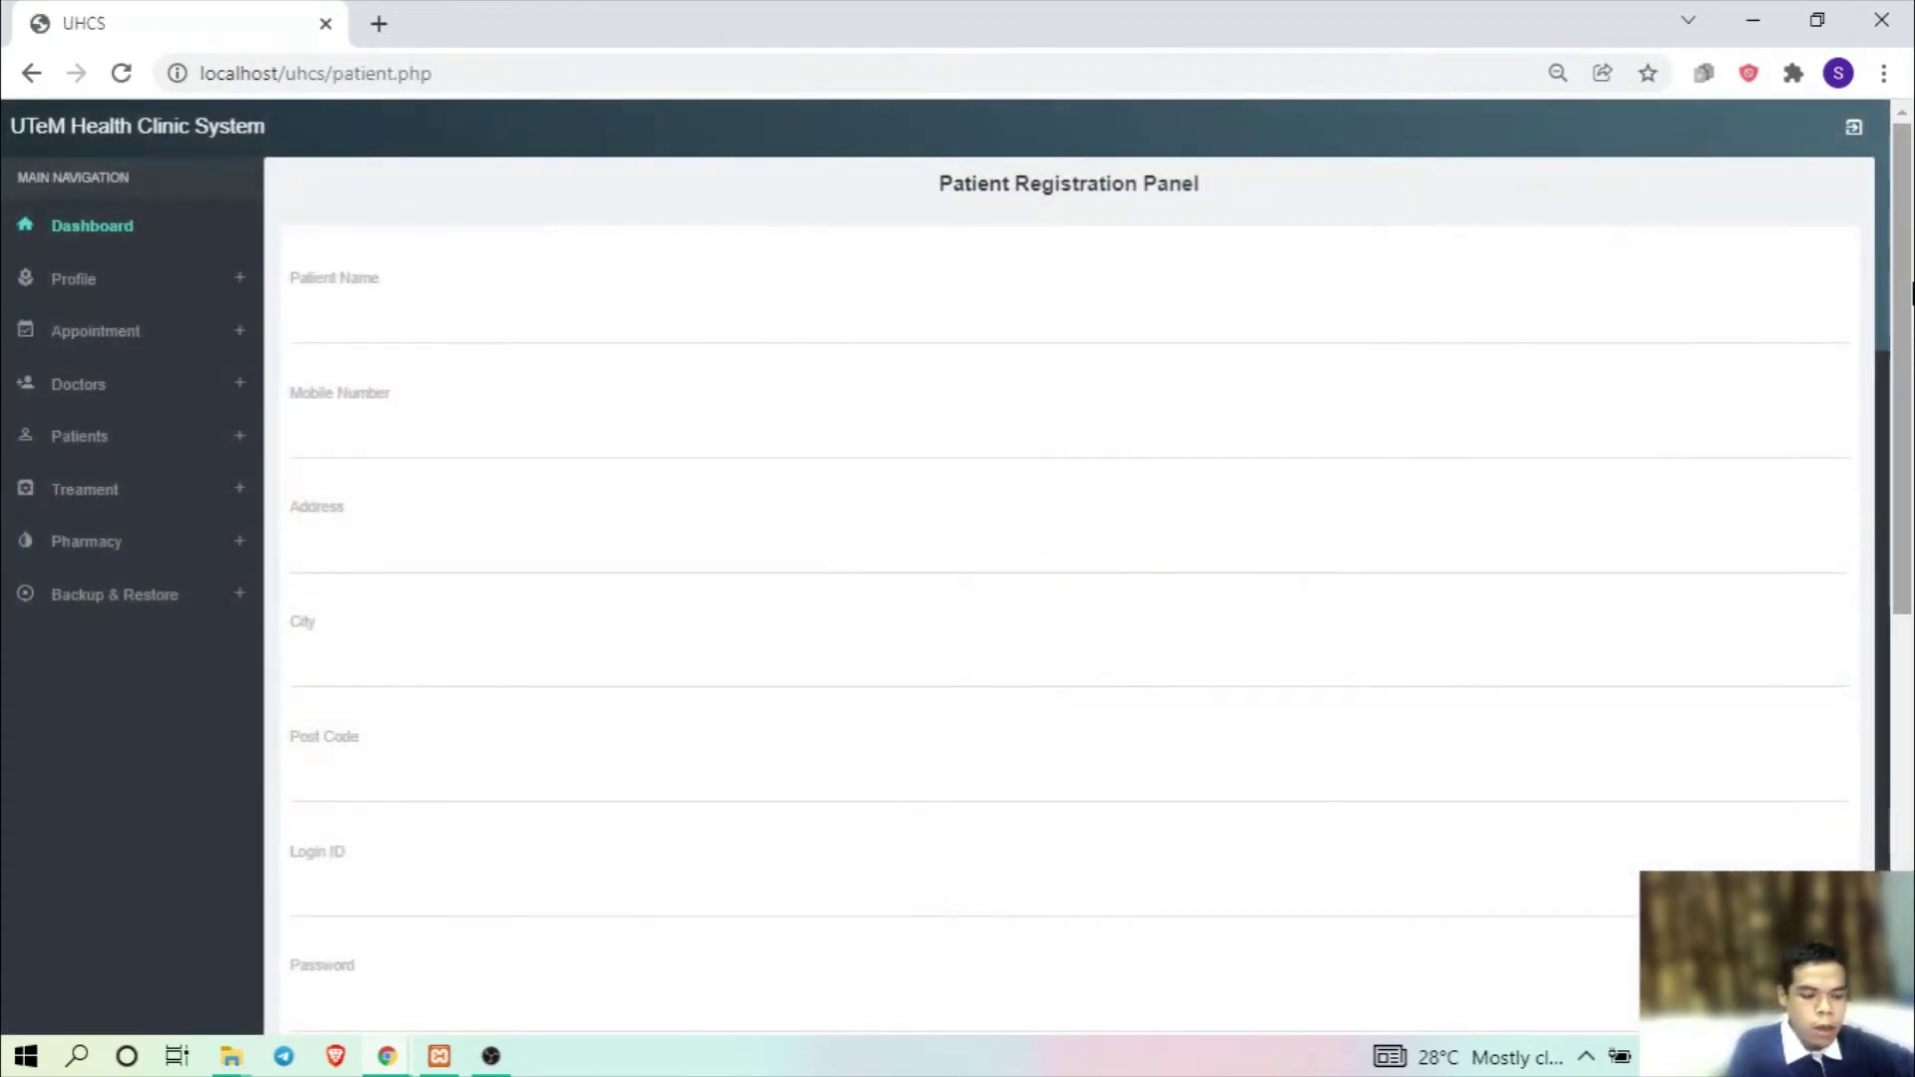
drag(1911, 249, 1911, 618)
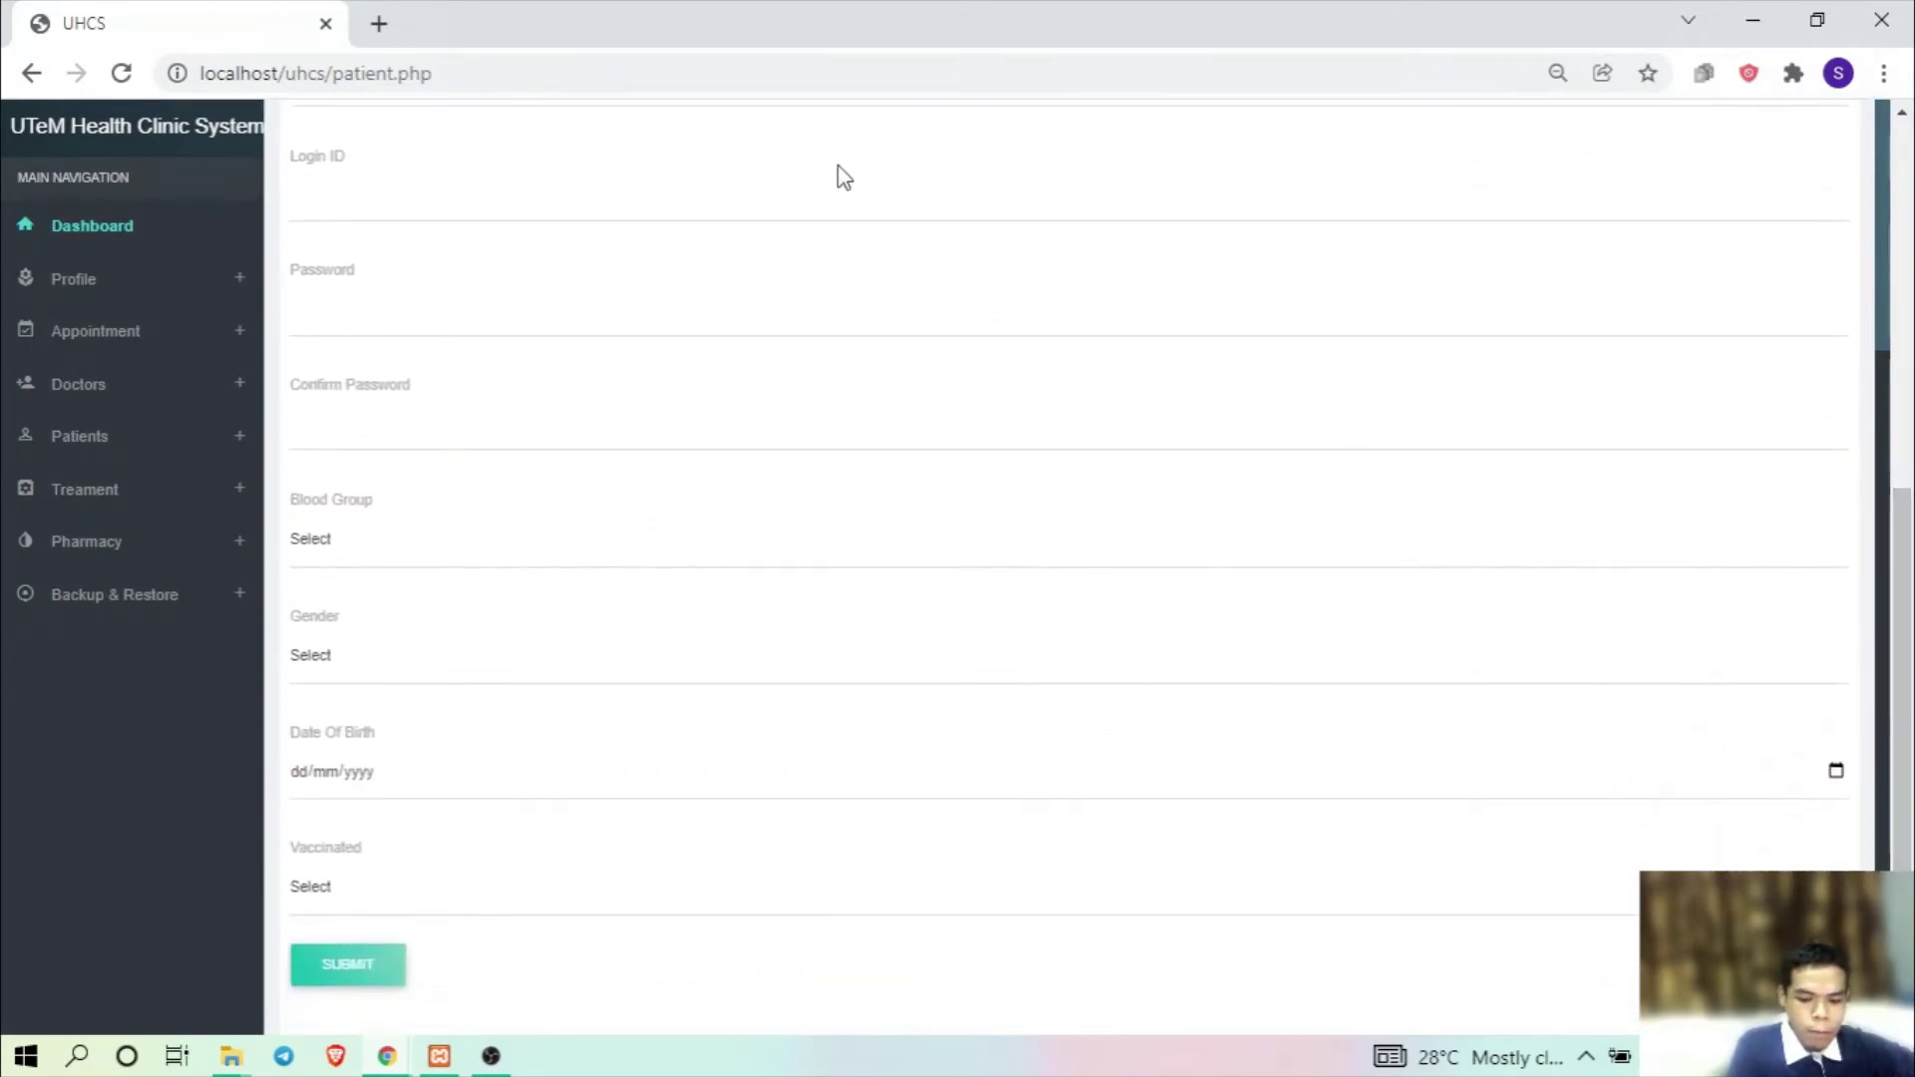
click(208, 439)
click(120, 530)
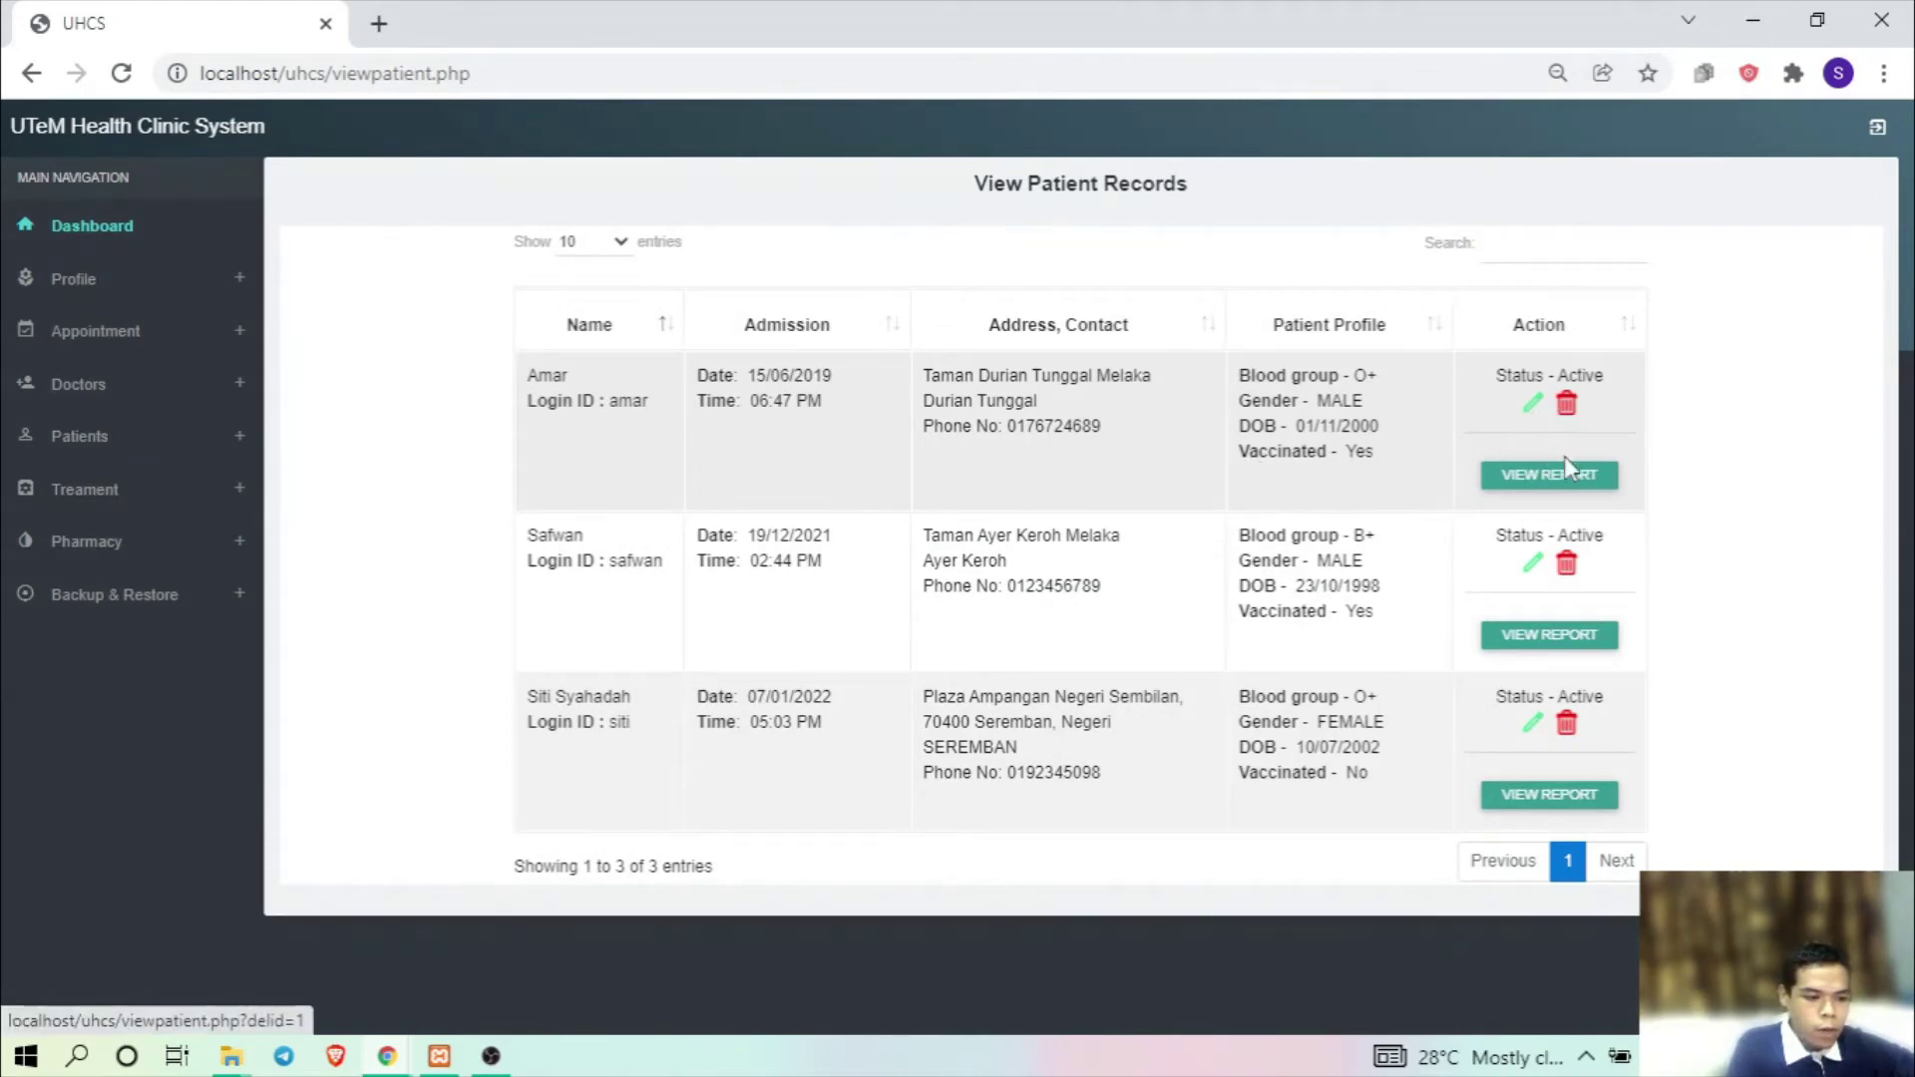
- Look at the Add Room form and the room records list
click(212, 548)
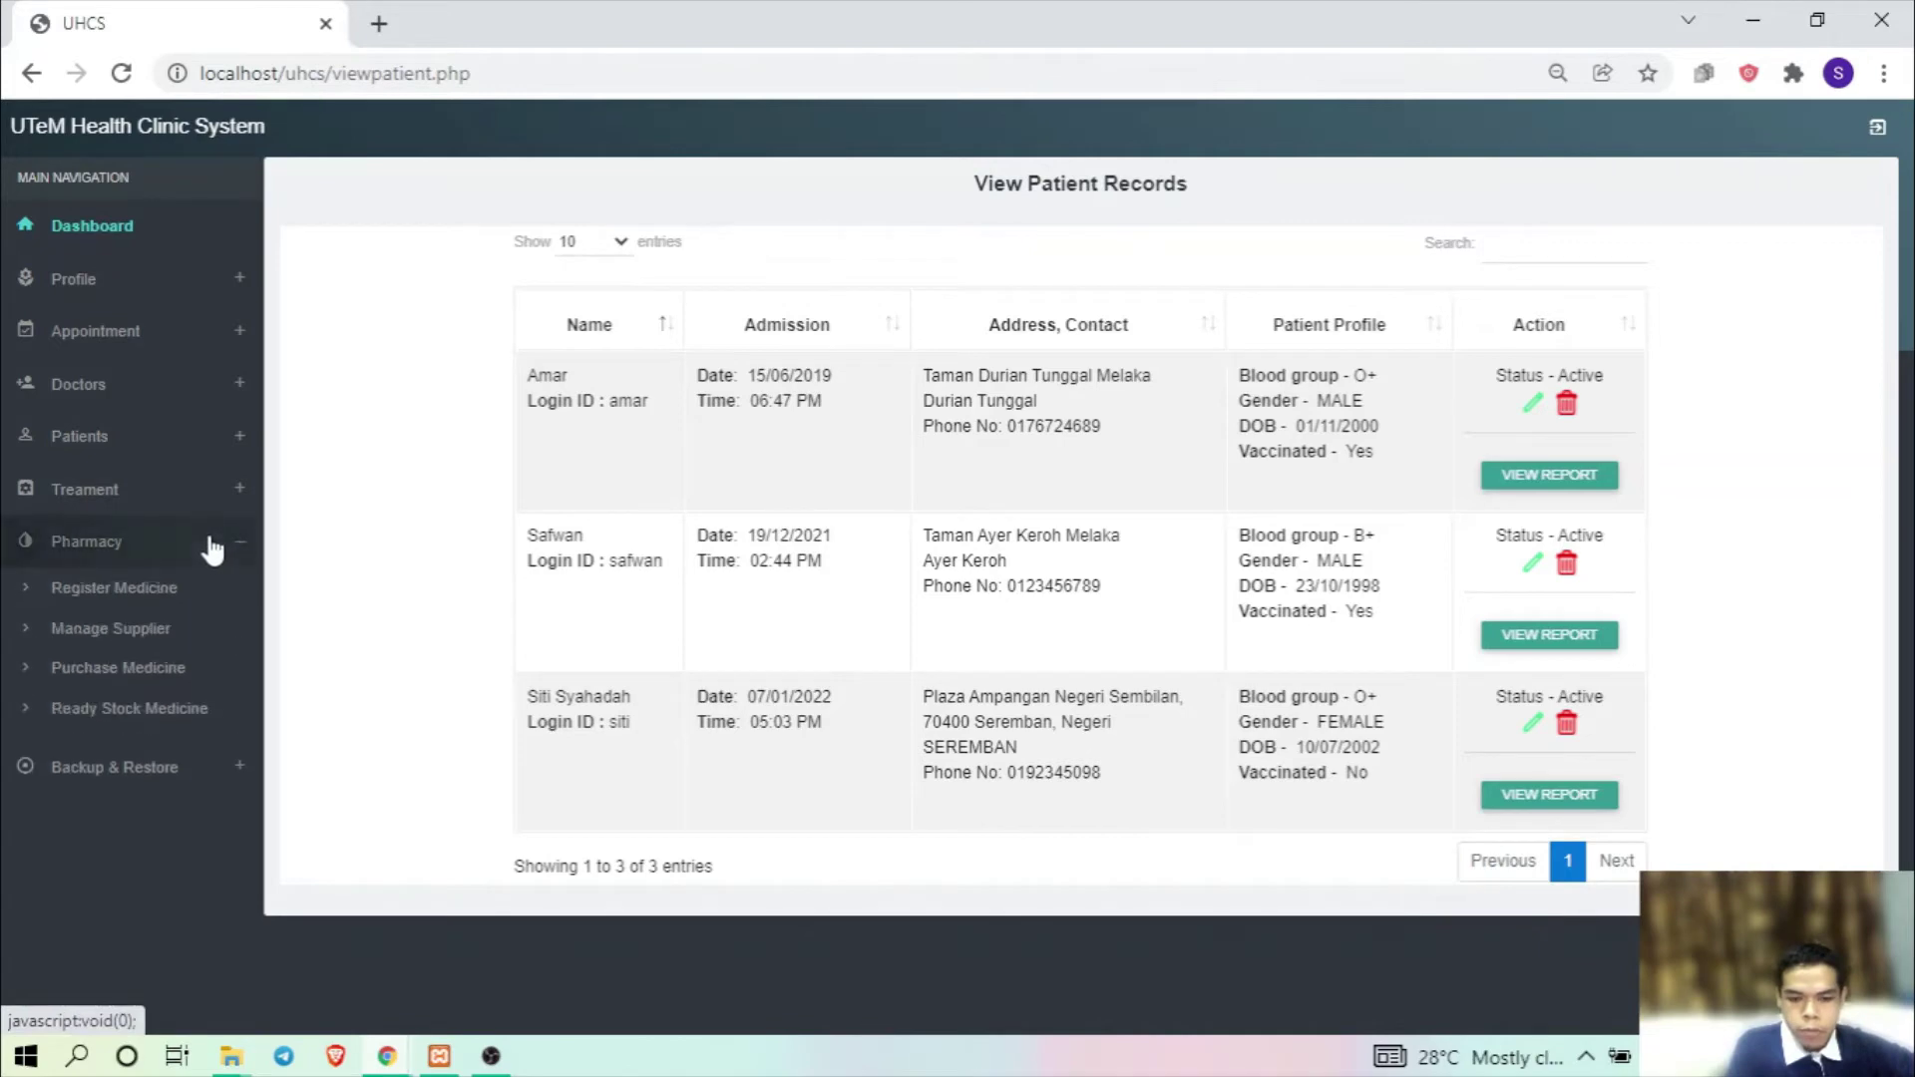
click(236, 485)
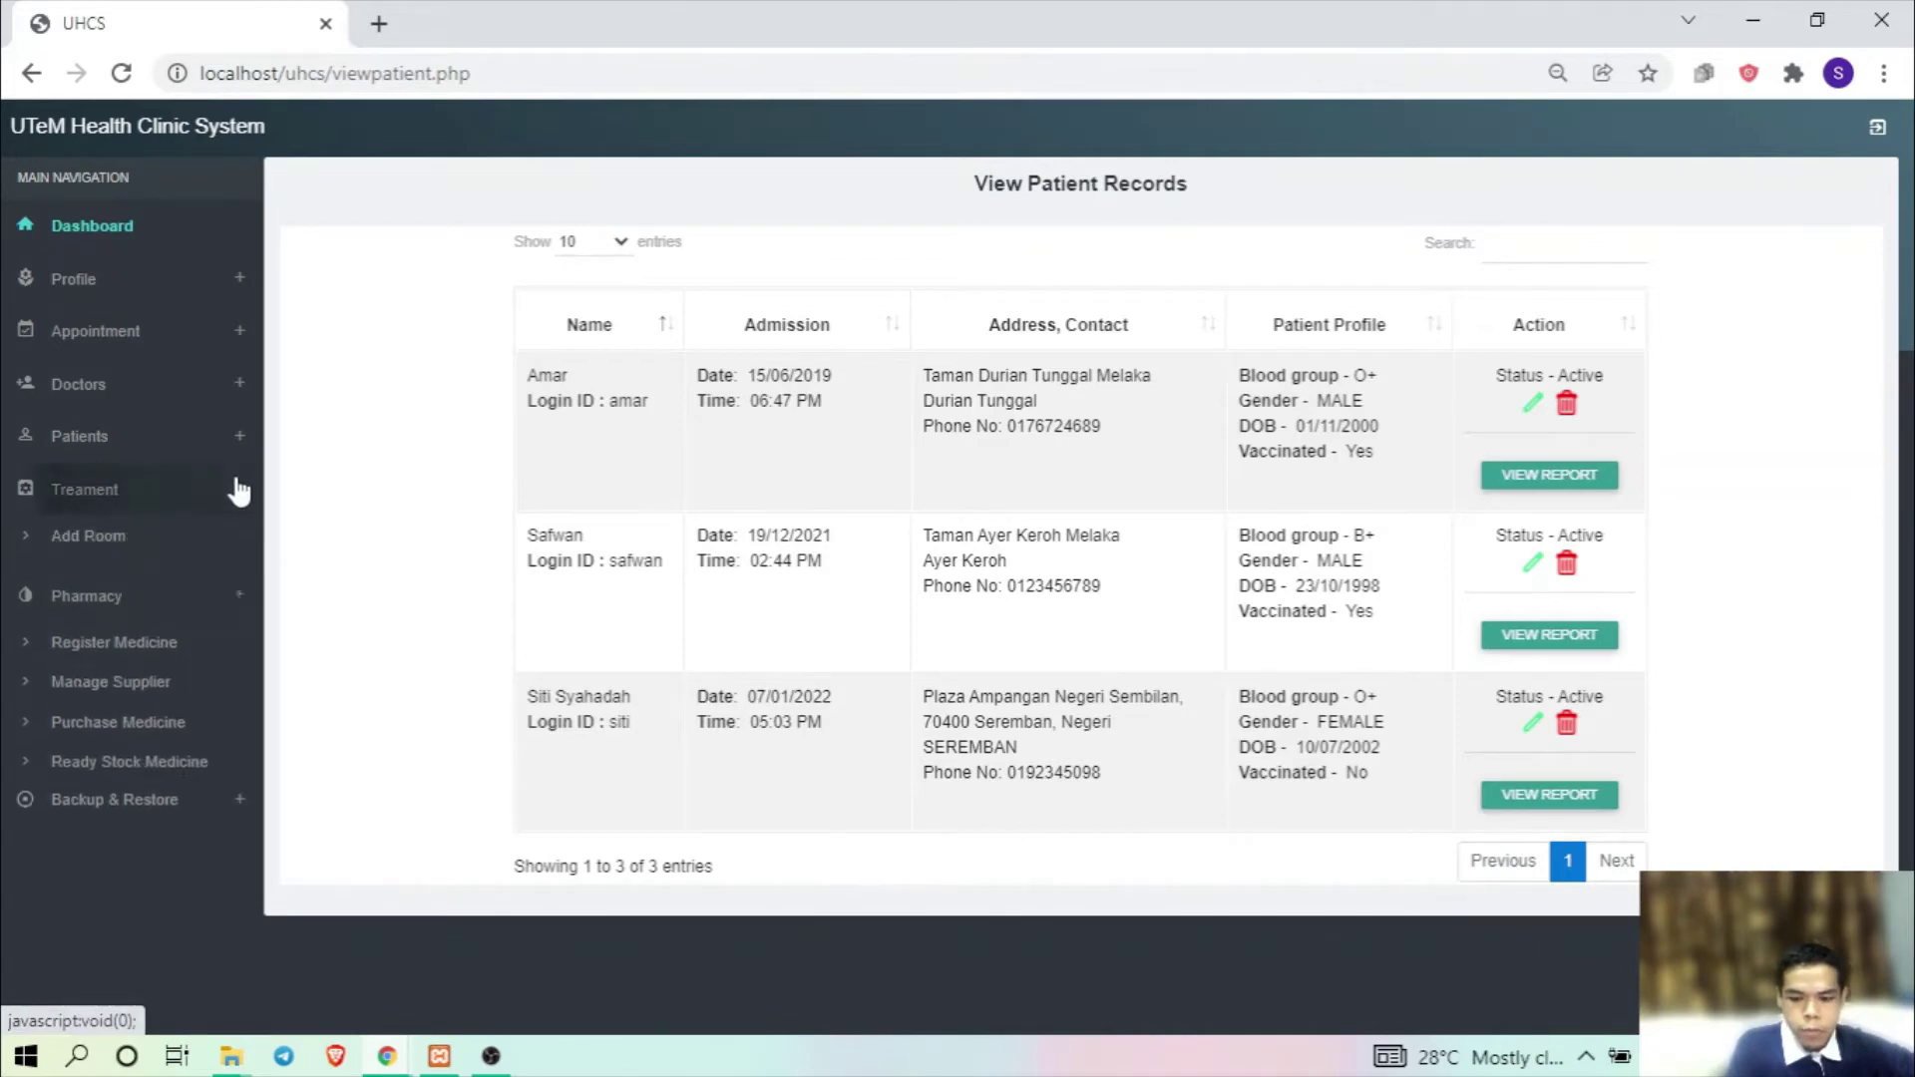
click(72, 549)
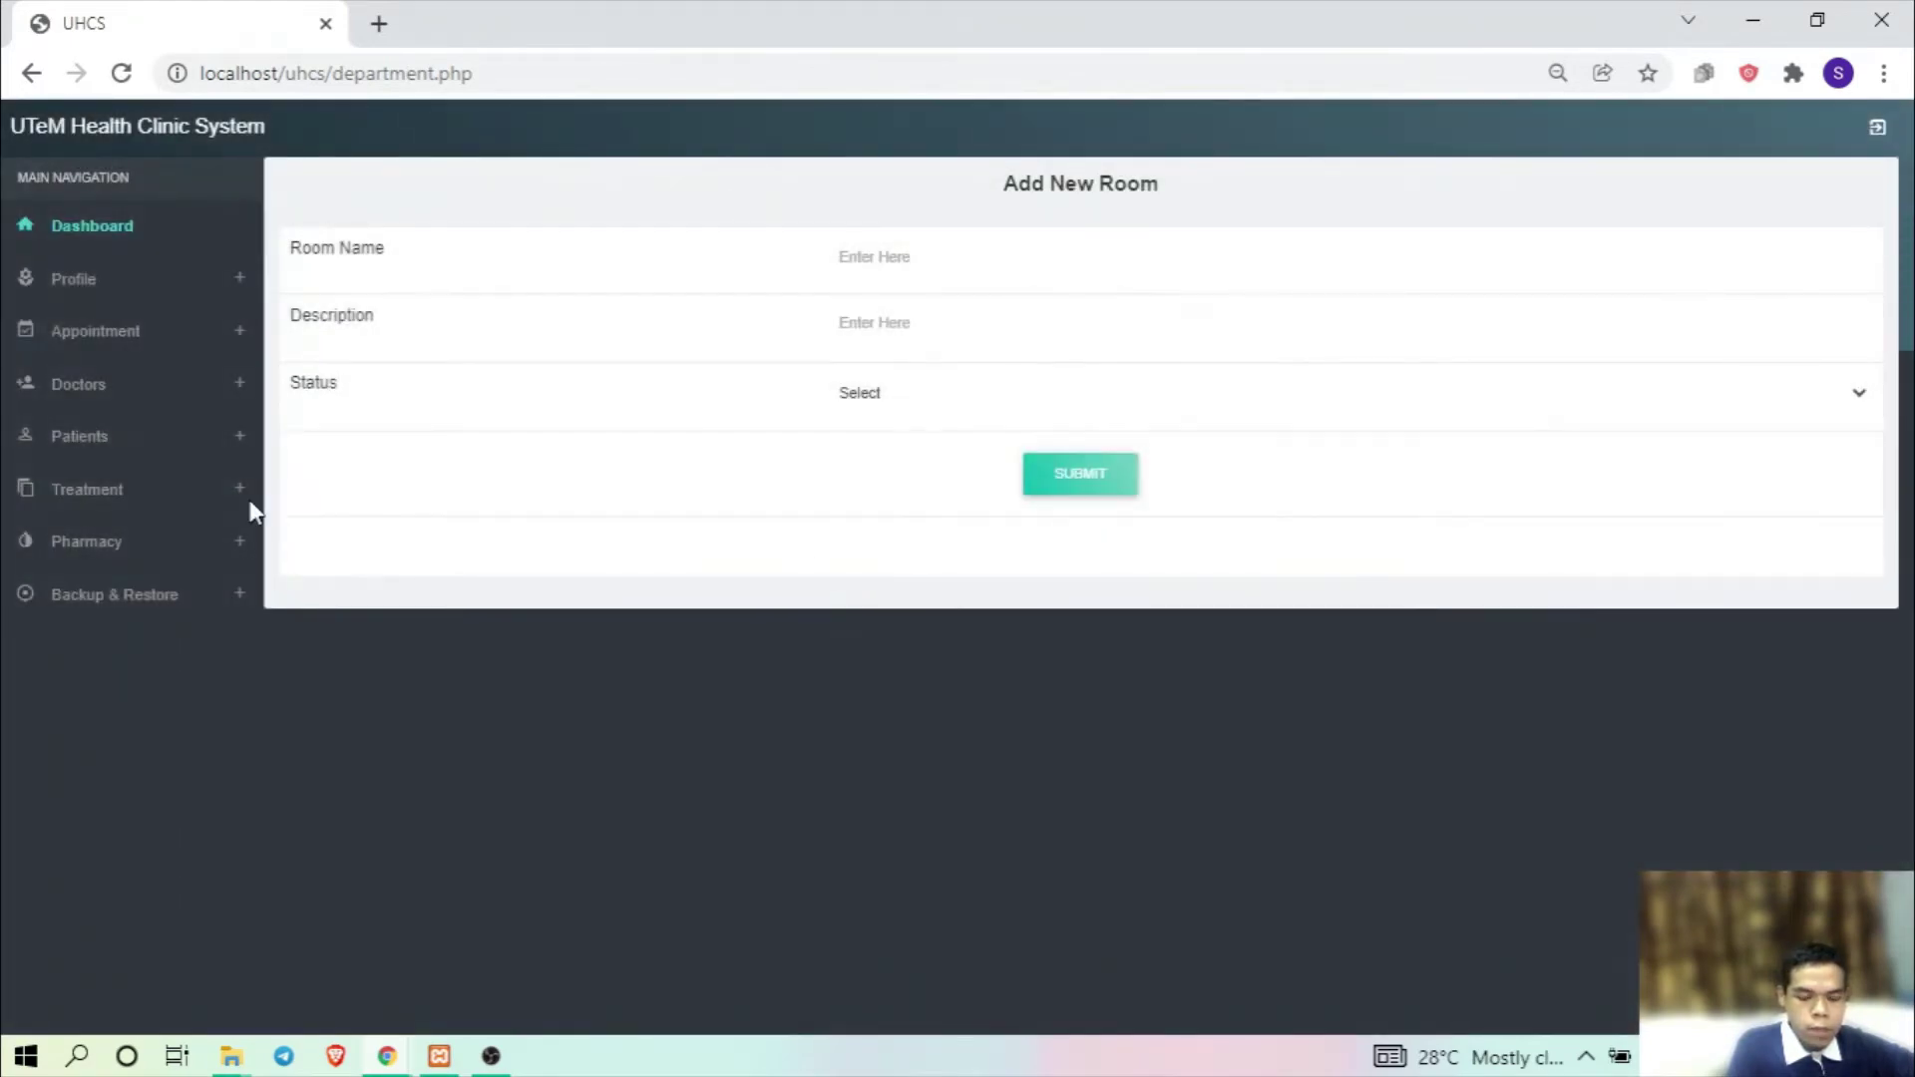
click(231, 519)
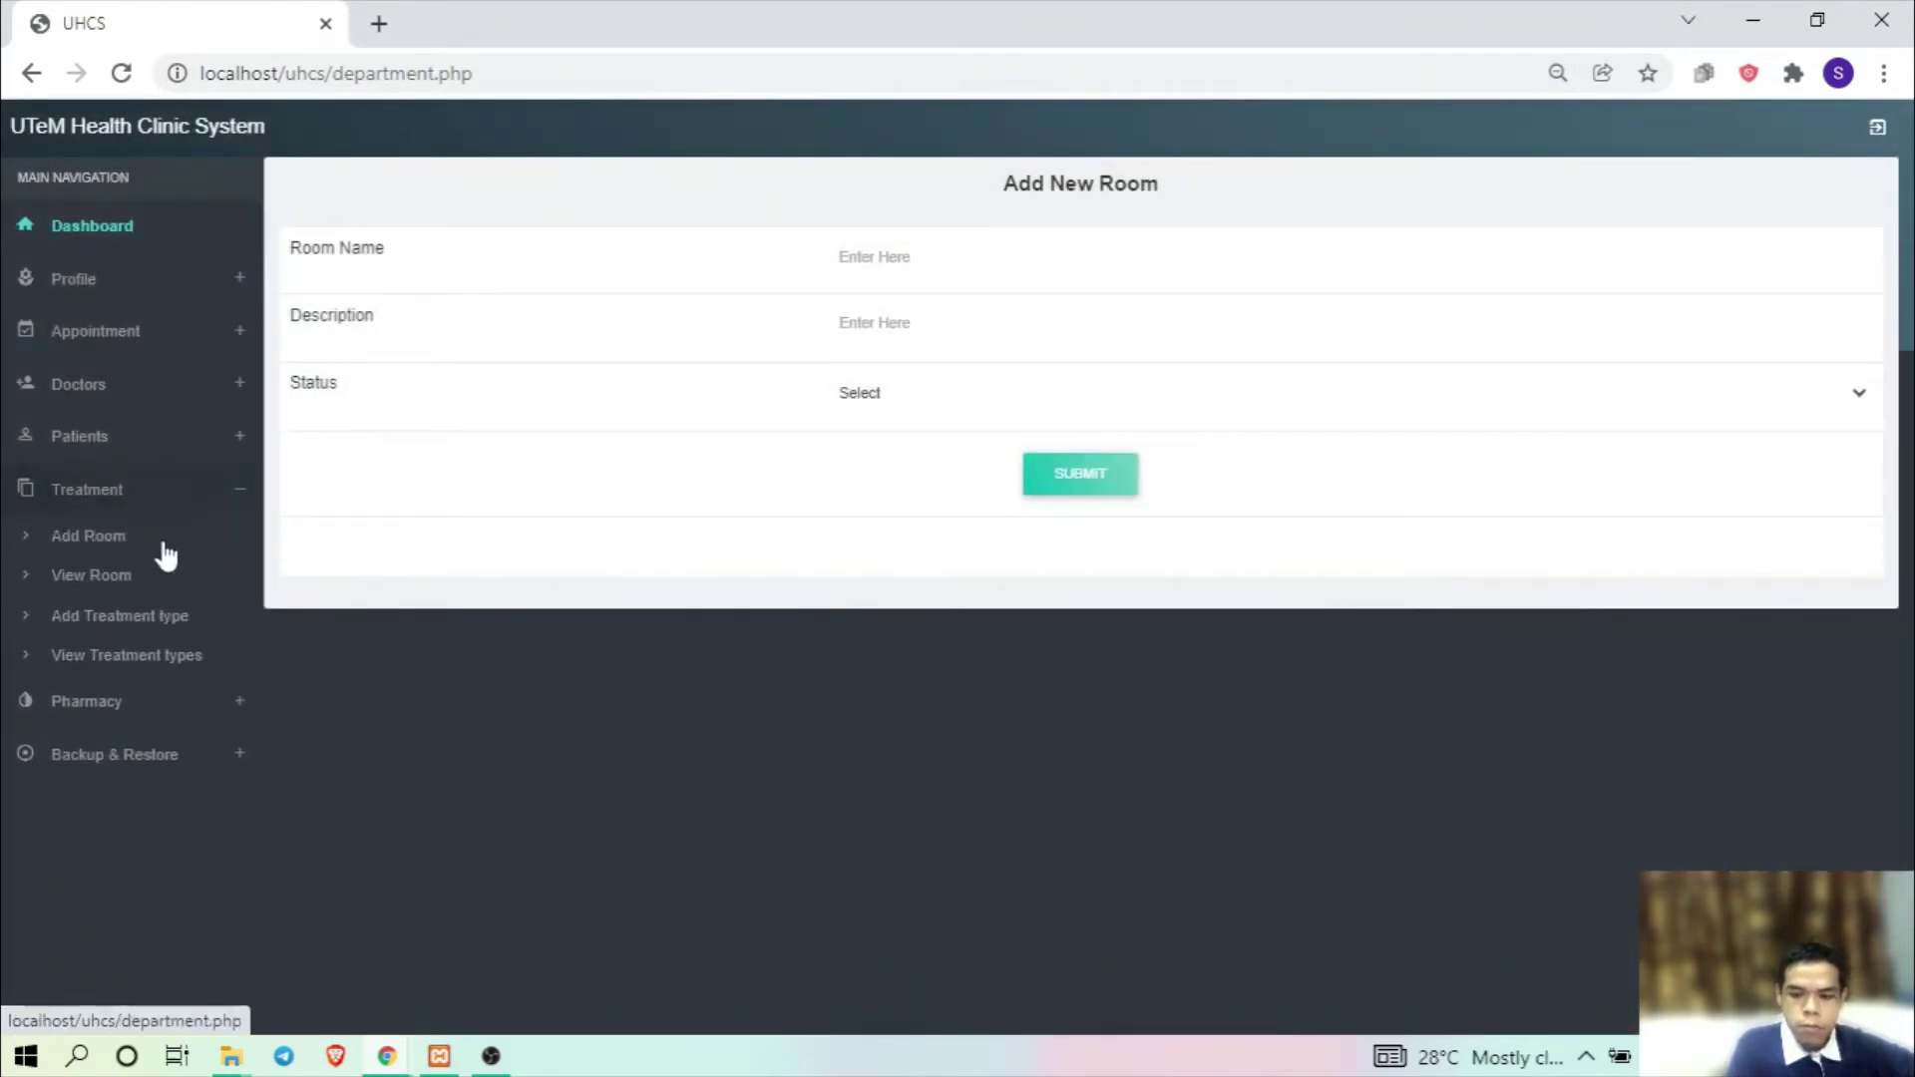
click(111, 579)
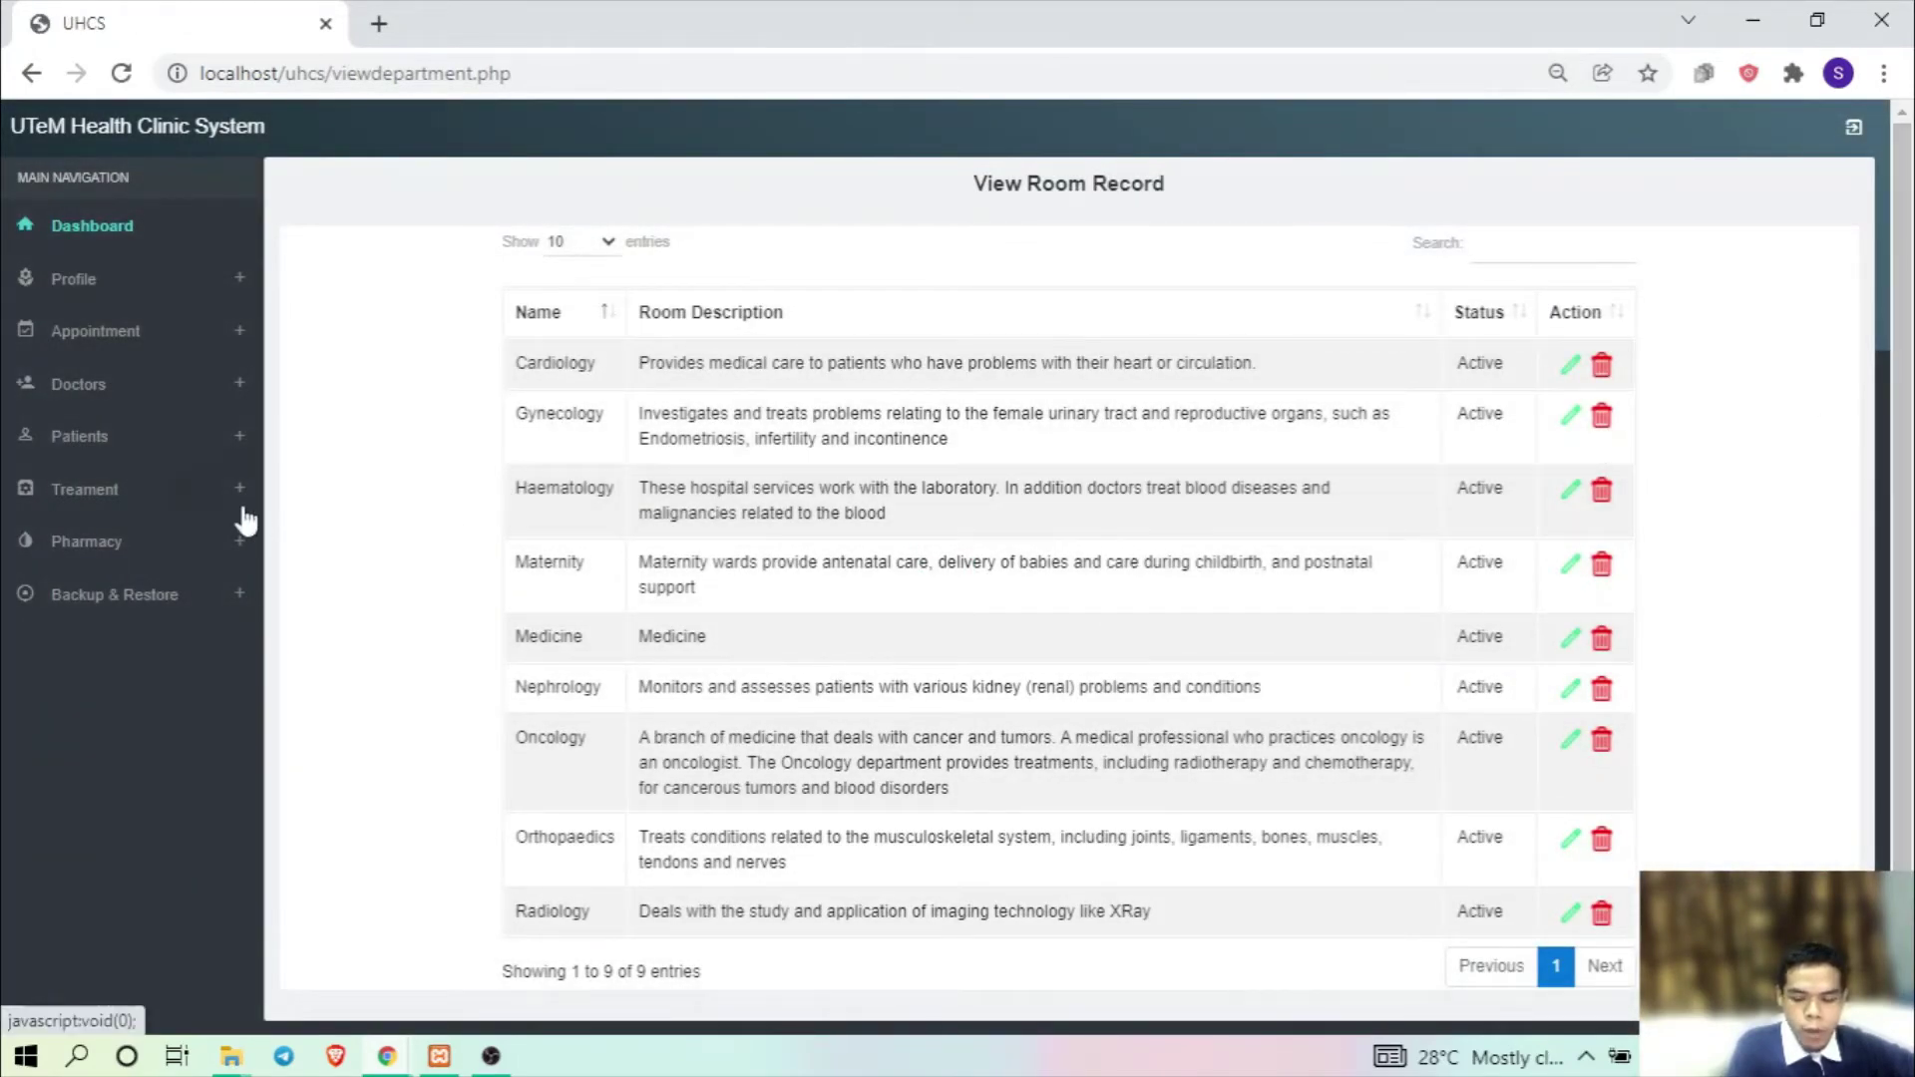
- Check the Add Treatment type form and scroll the 14 treatments, then reach Register Medicine
click(239, 517)
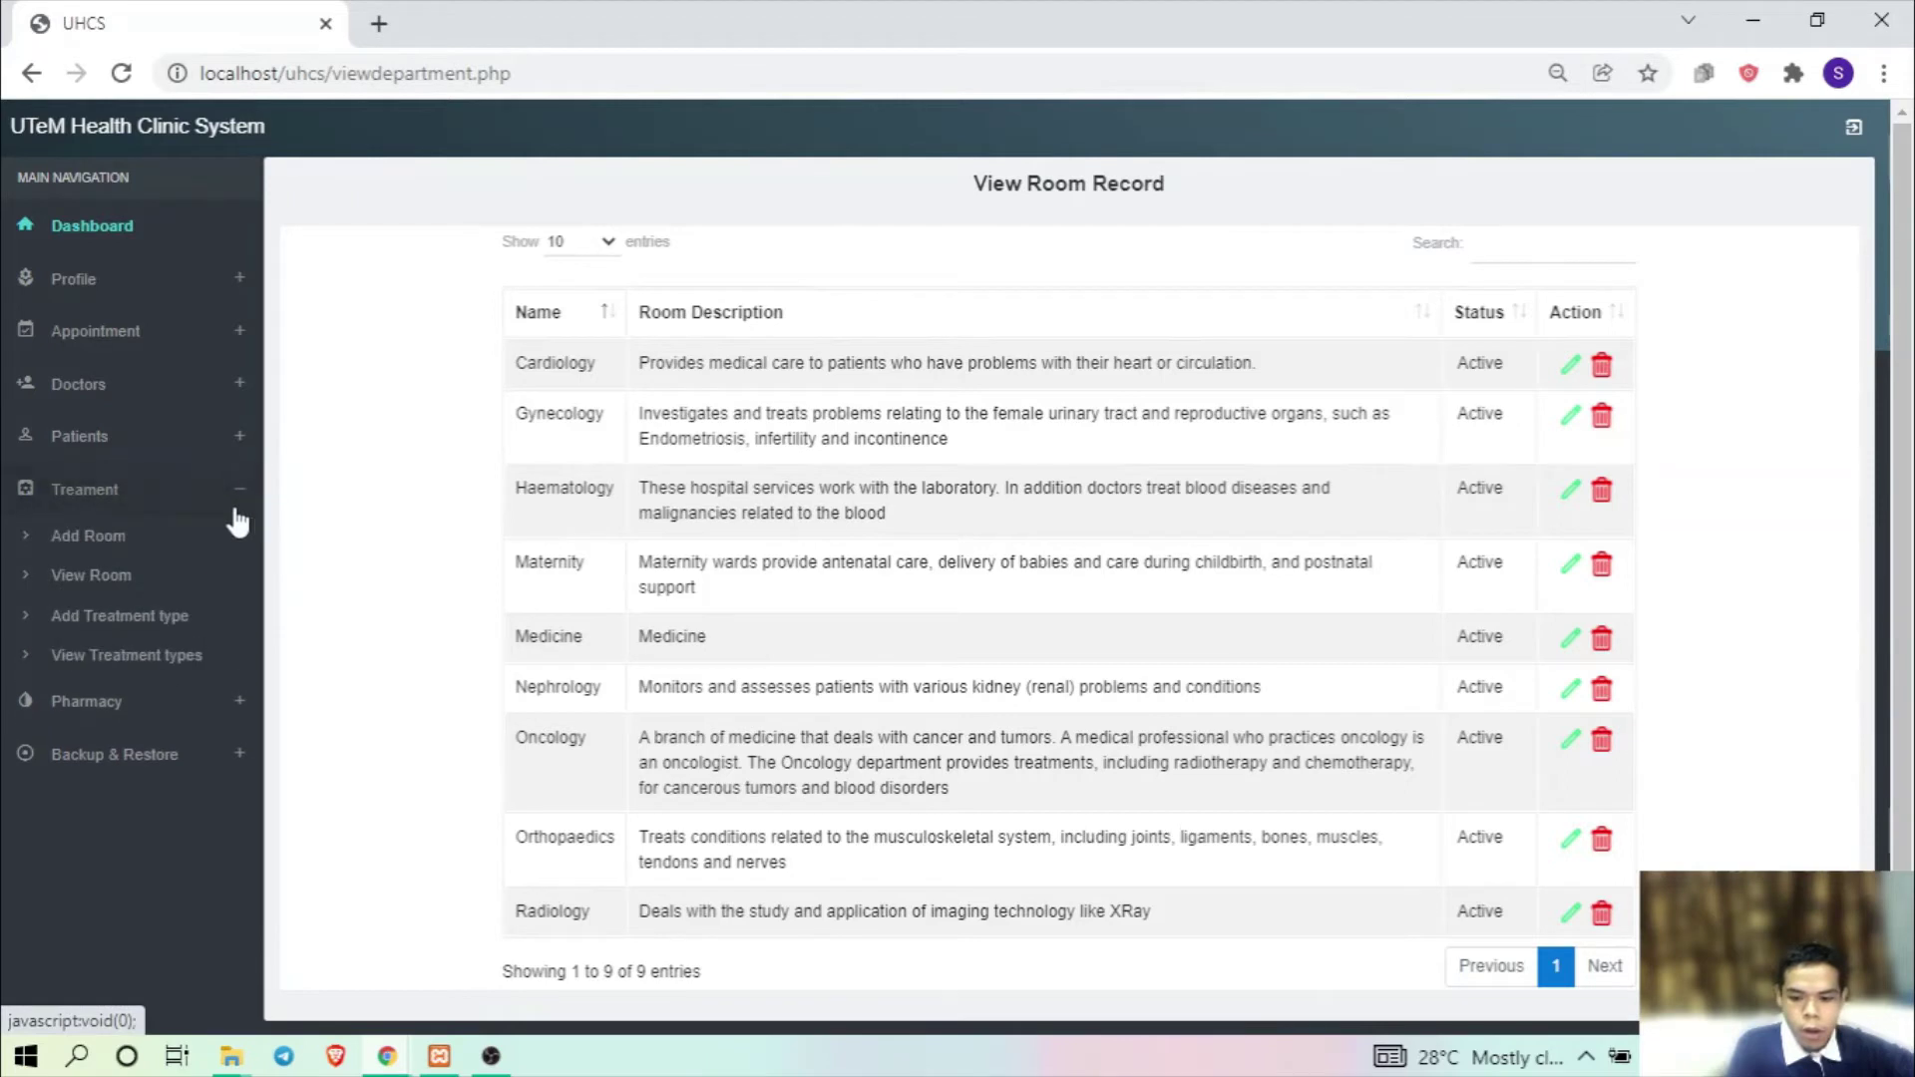
click(116, 622)
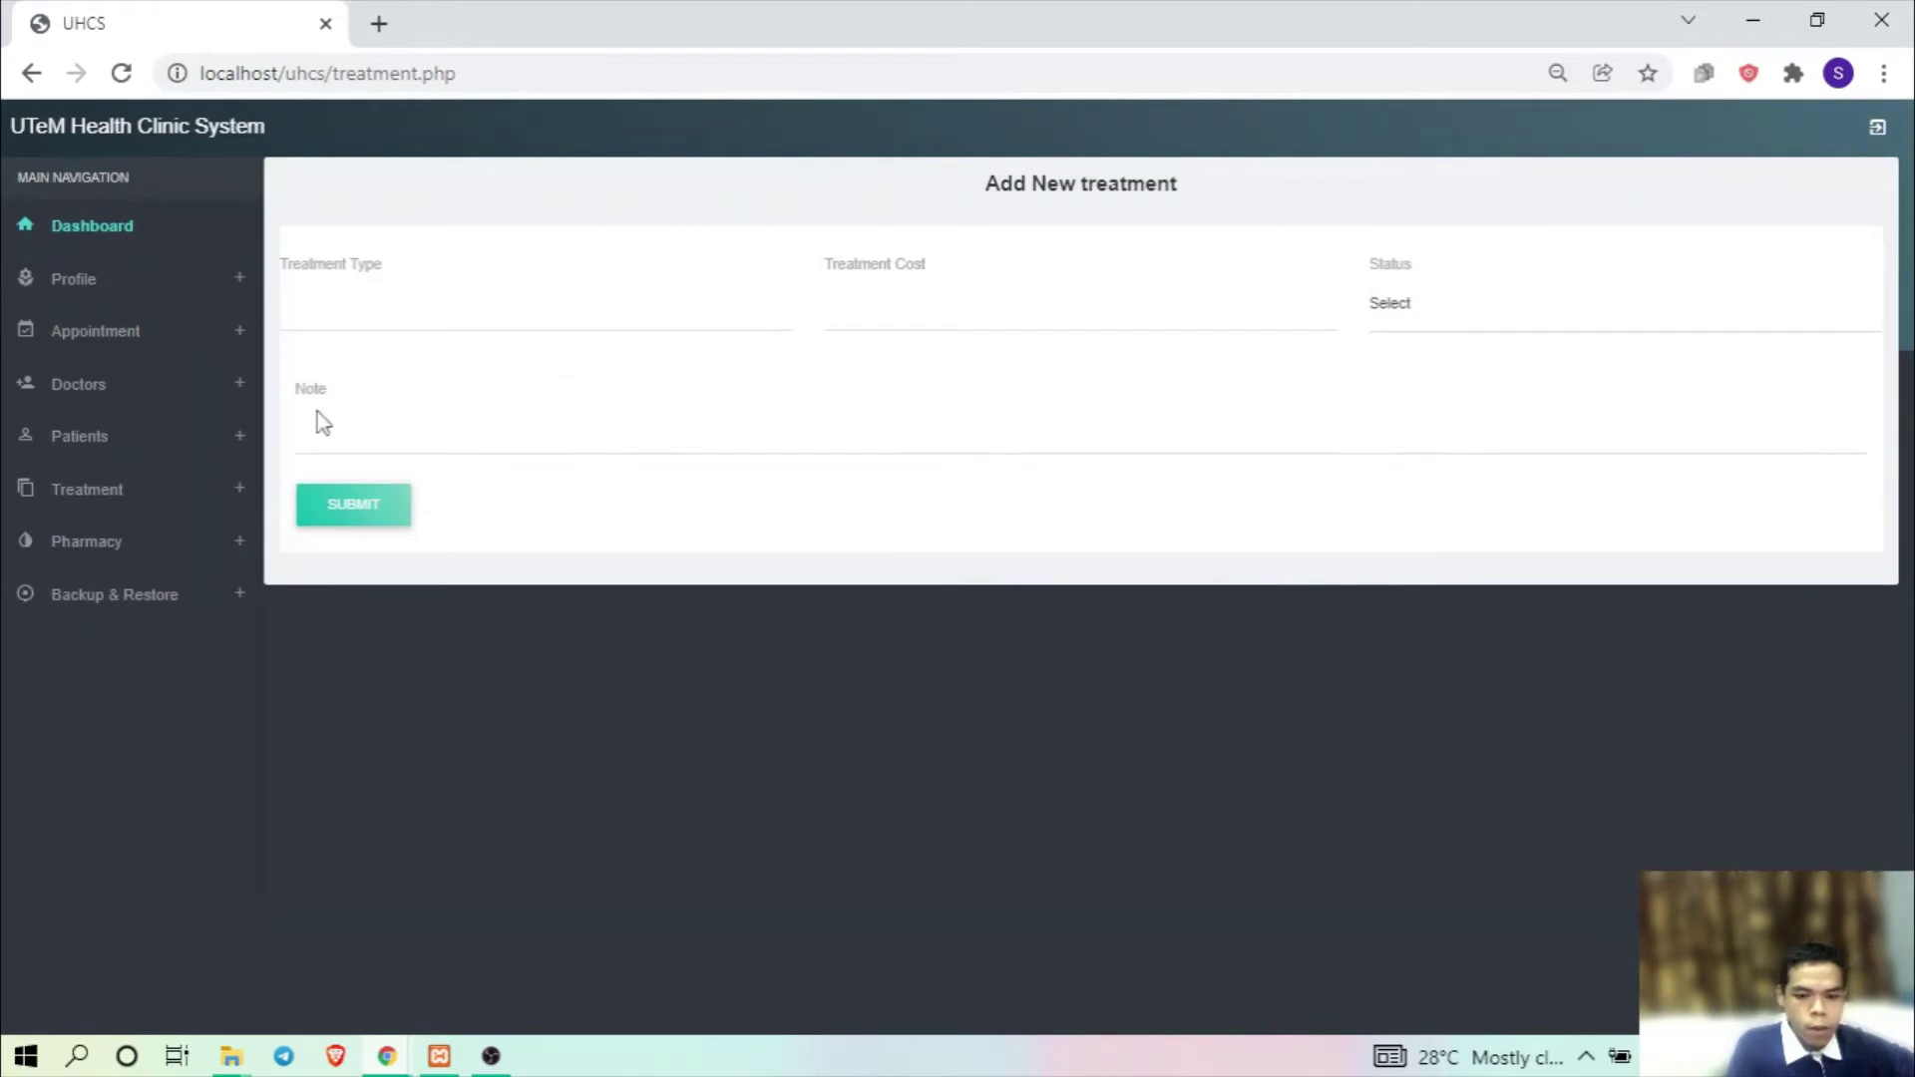
click(208, 509)
click(105, 655)
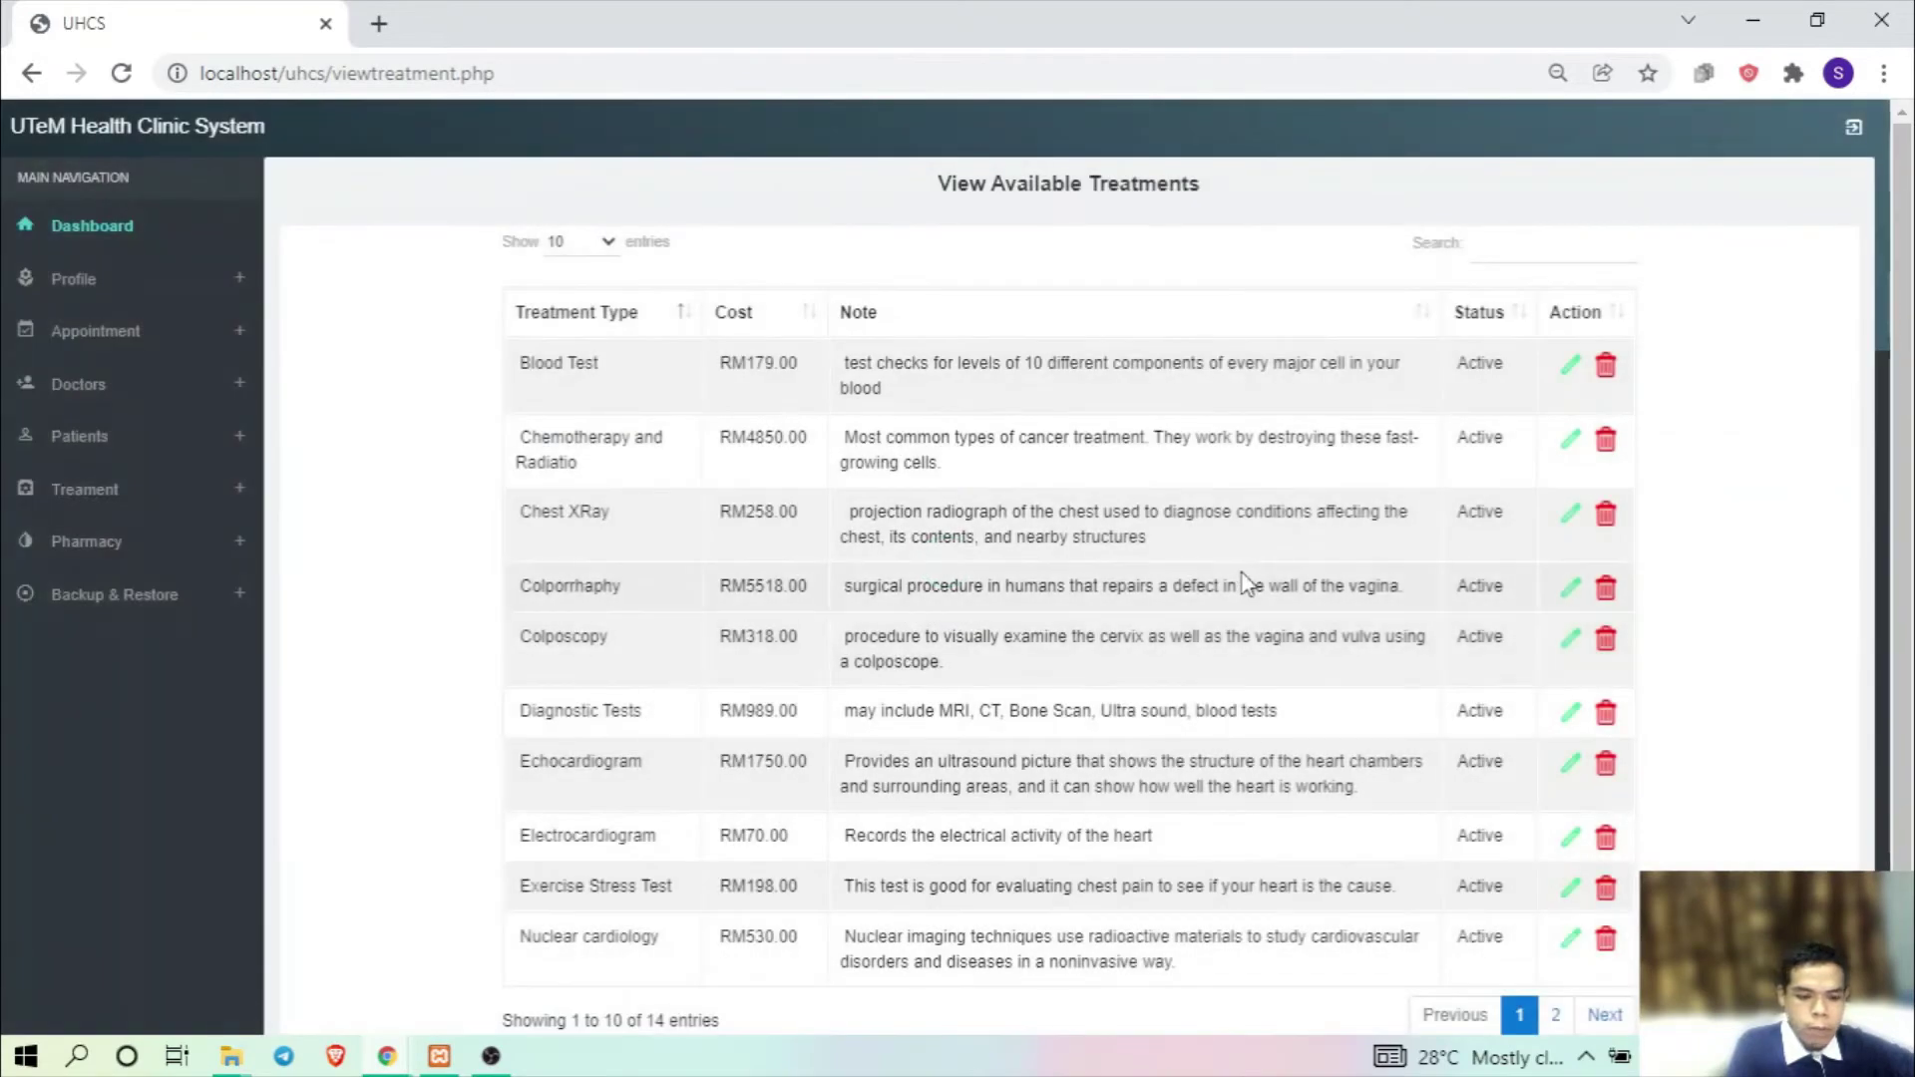
scroll(1912, 399, down, 2)
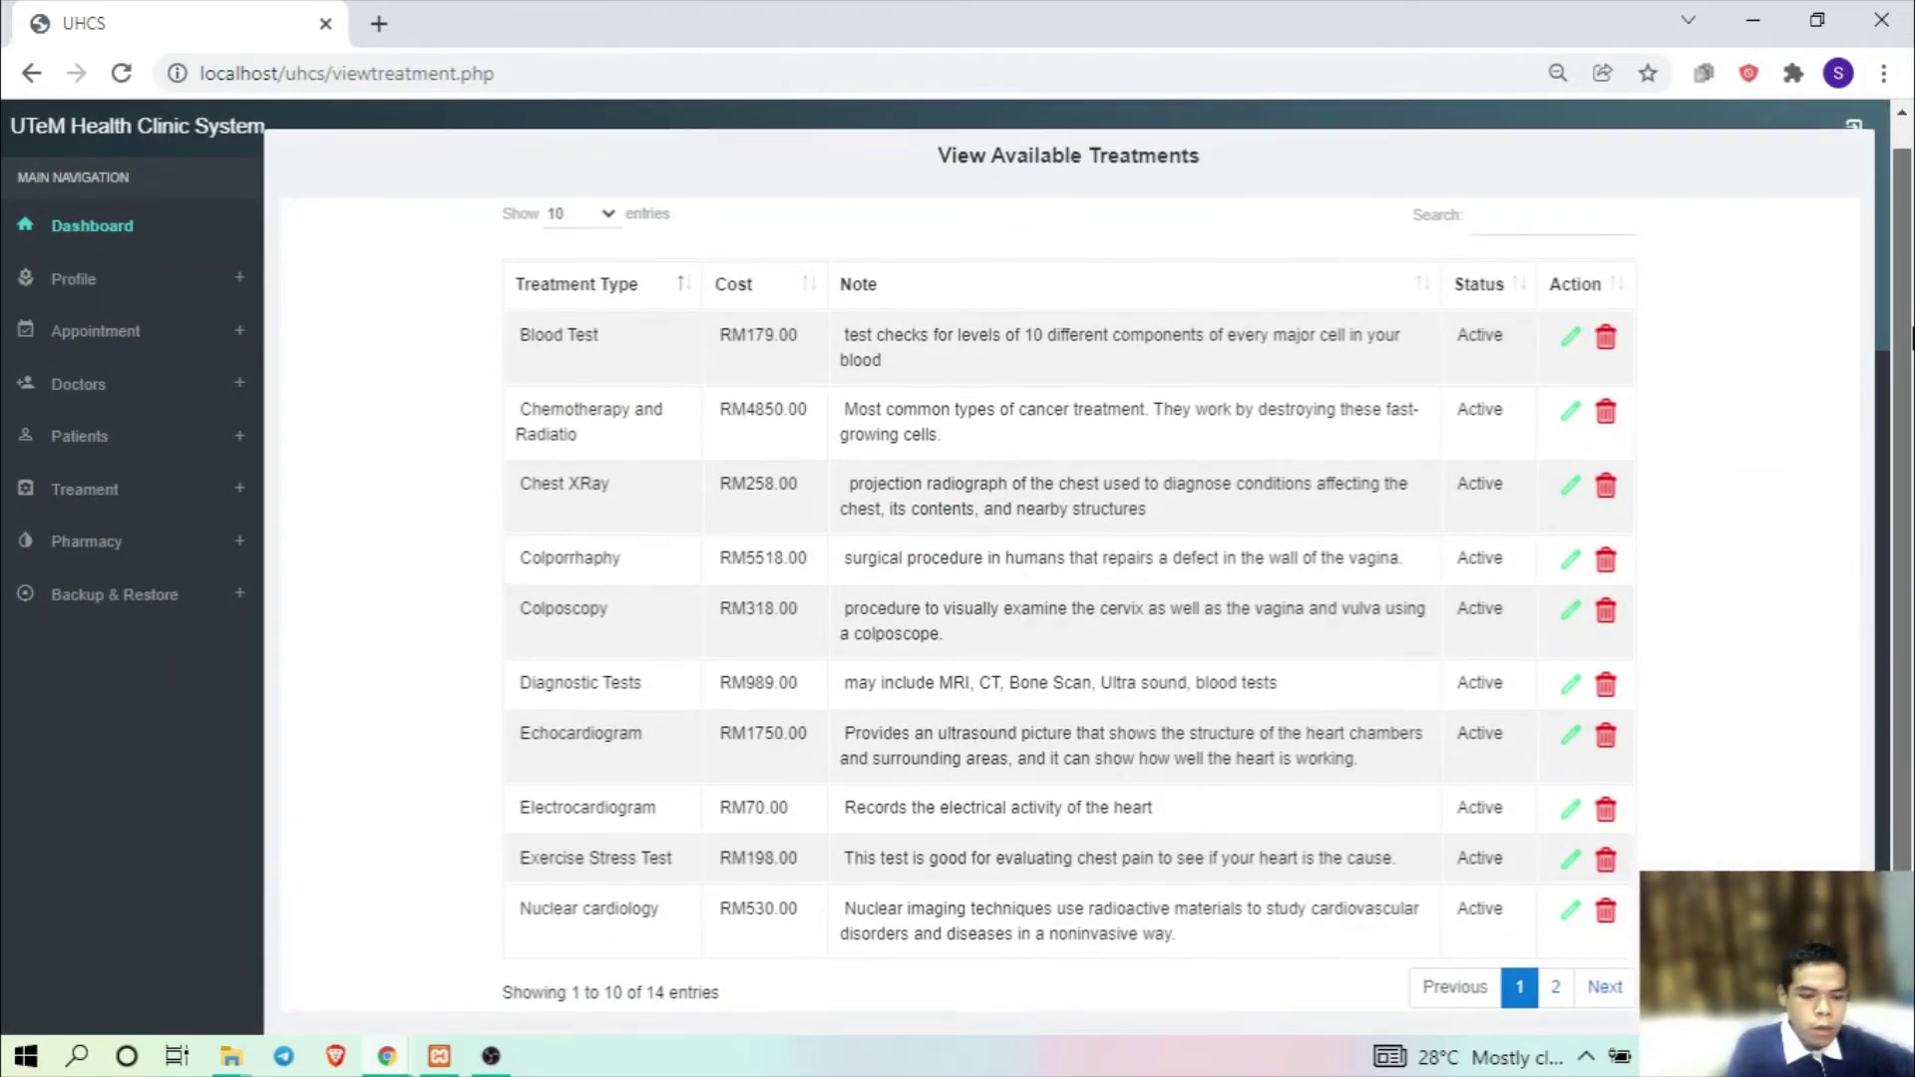
scroll(1912, 351, down, 1)
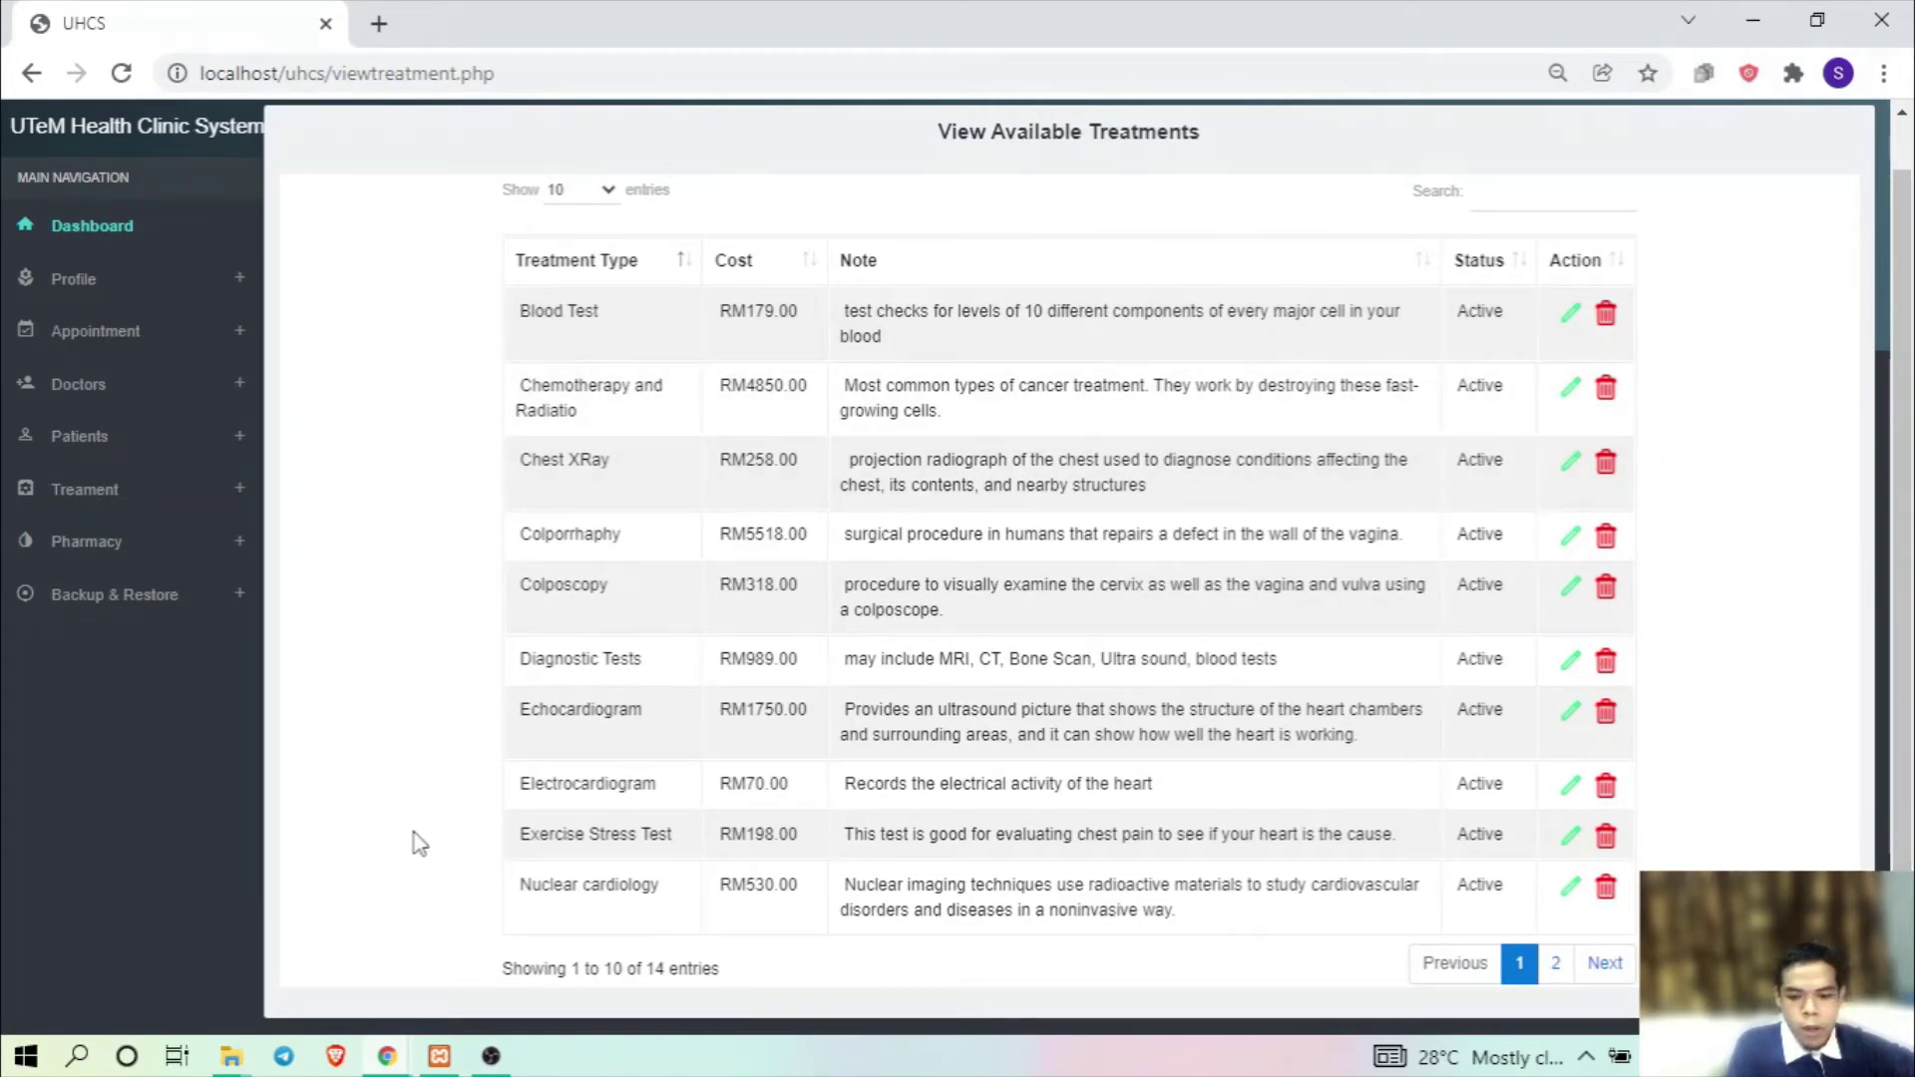
click(239, 545)
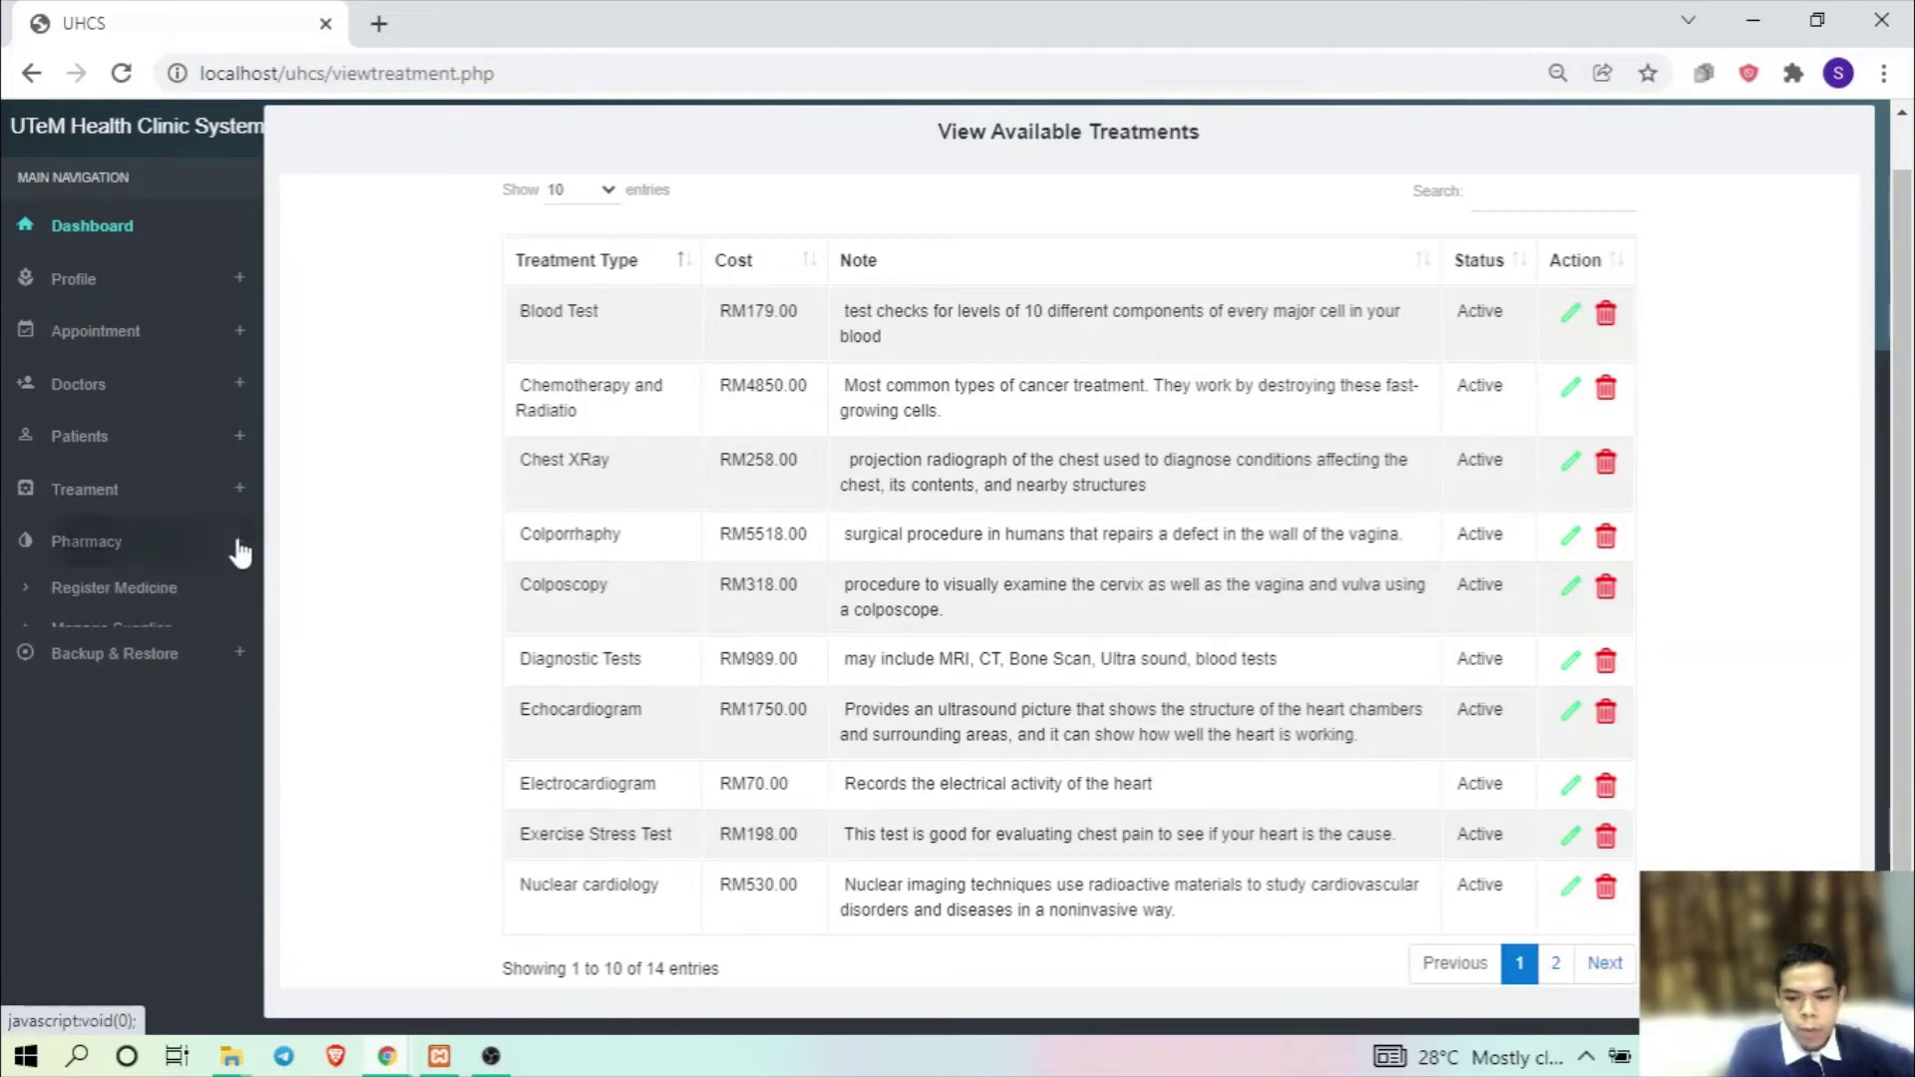
click(118, 590)
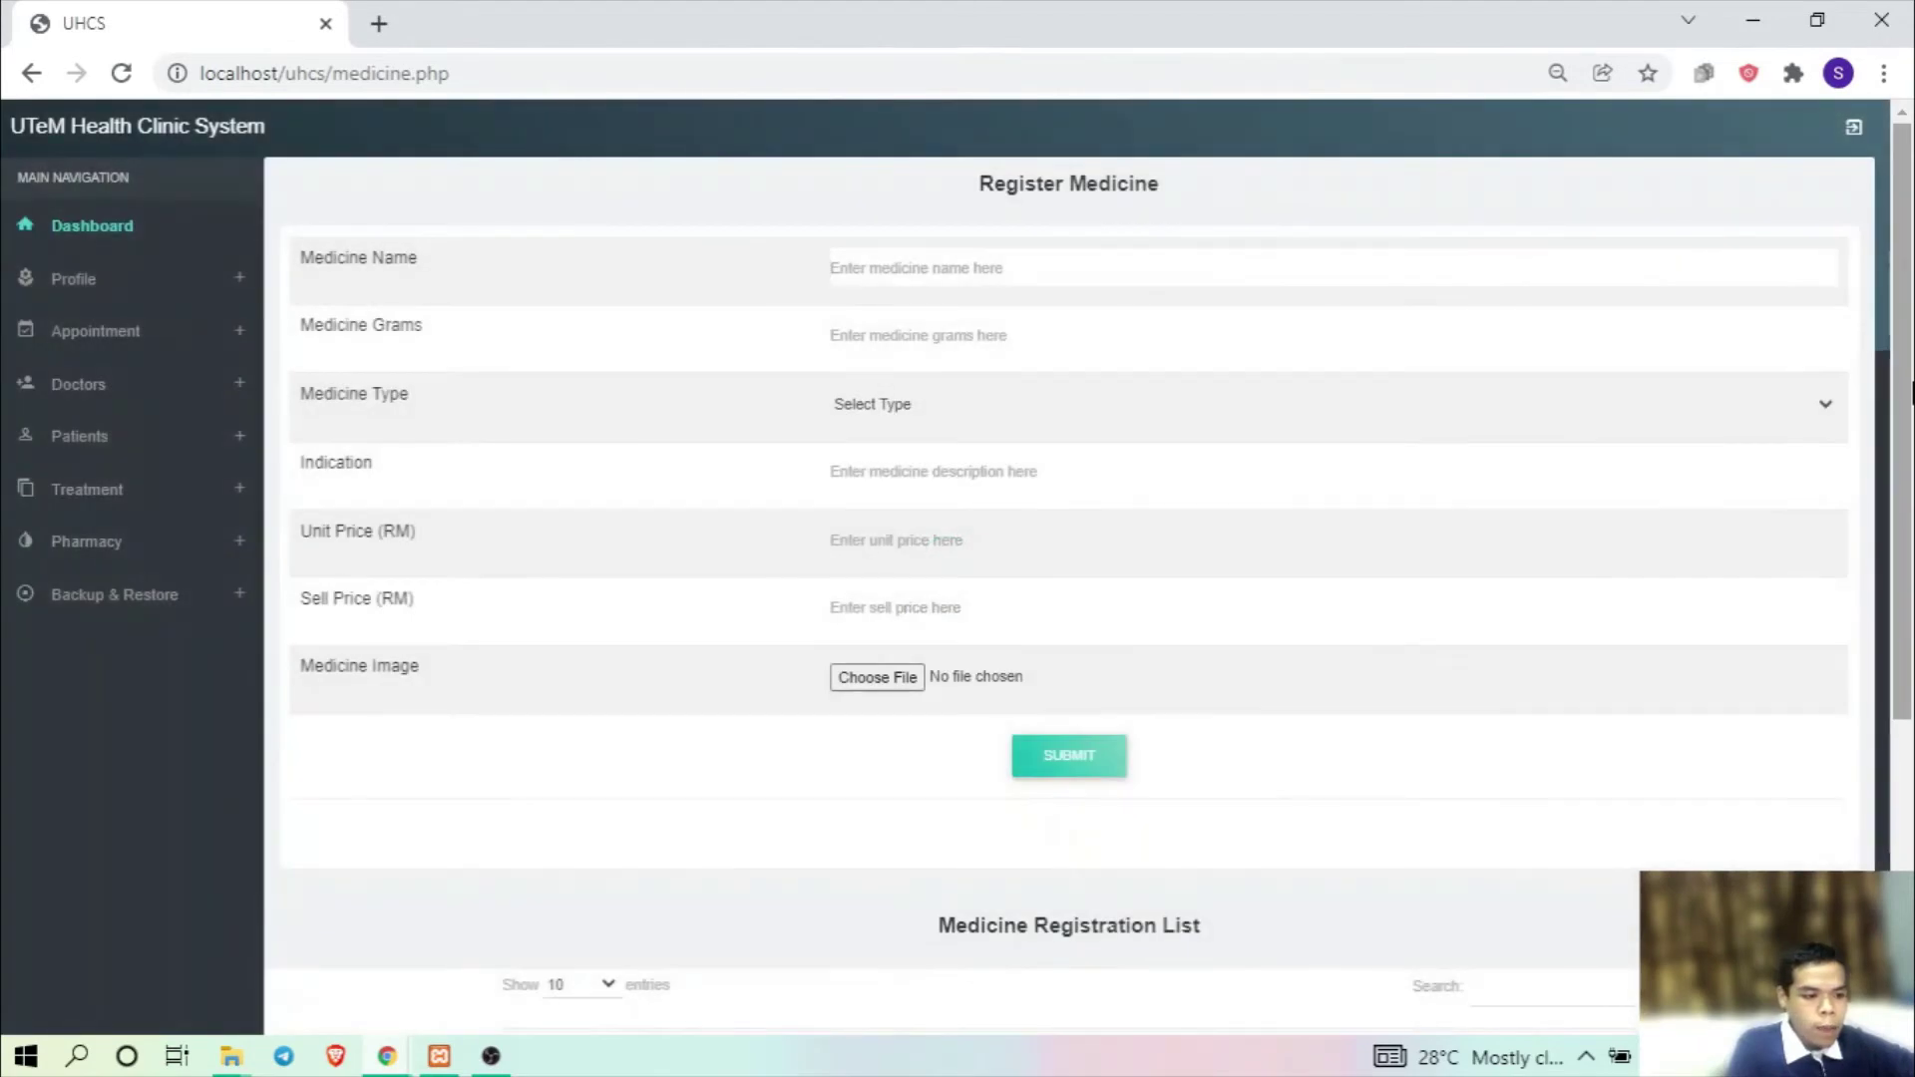
- Scroll to the registered medicines, review the five suppliers, then bring up Purchase Medicine
drag(1911, 318, 1910, 620)
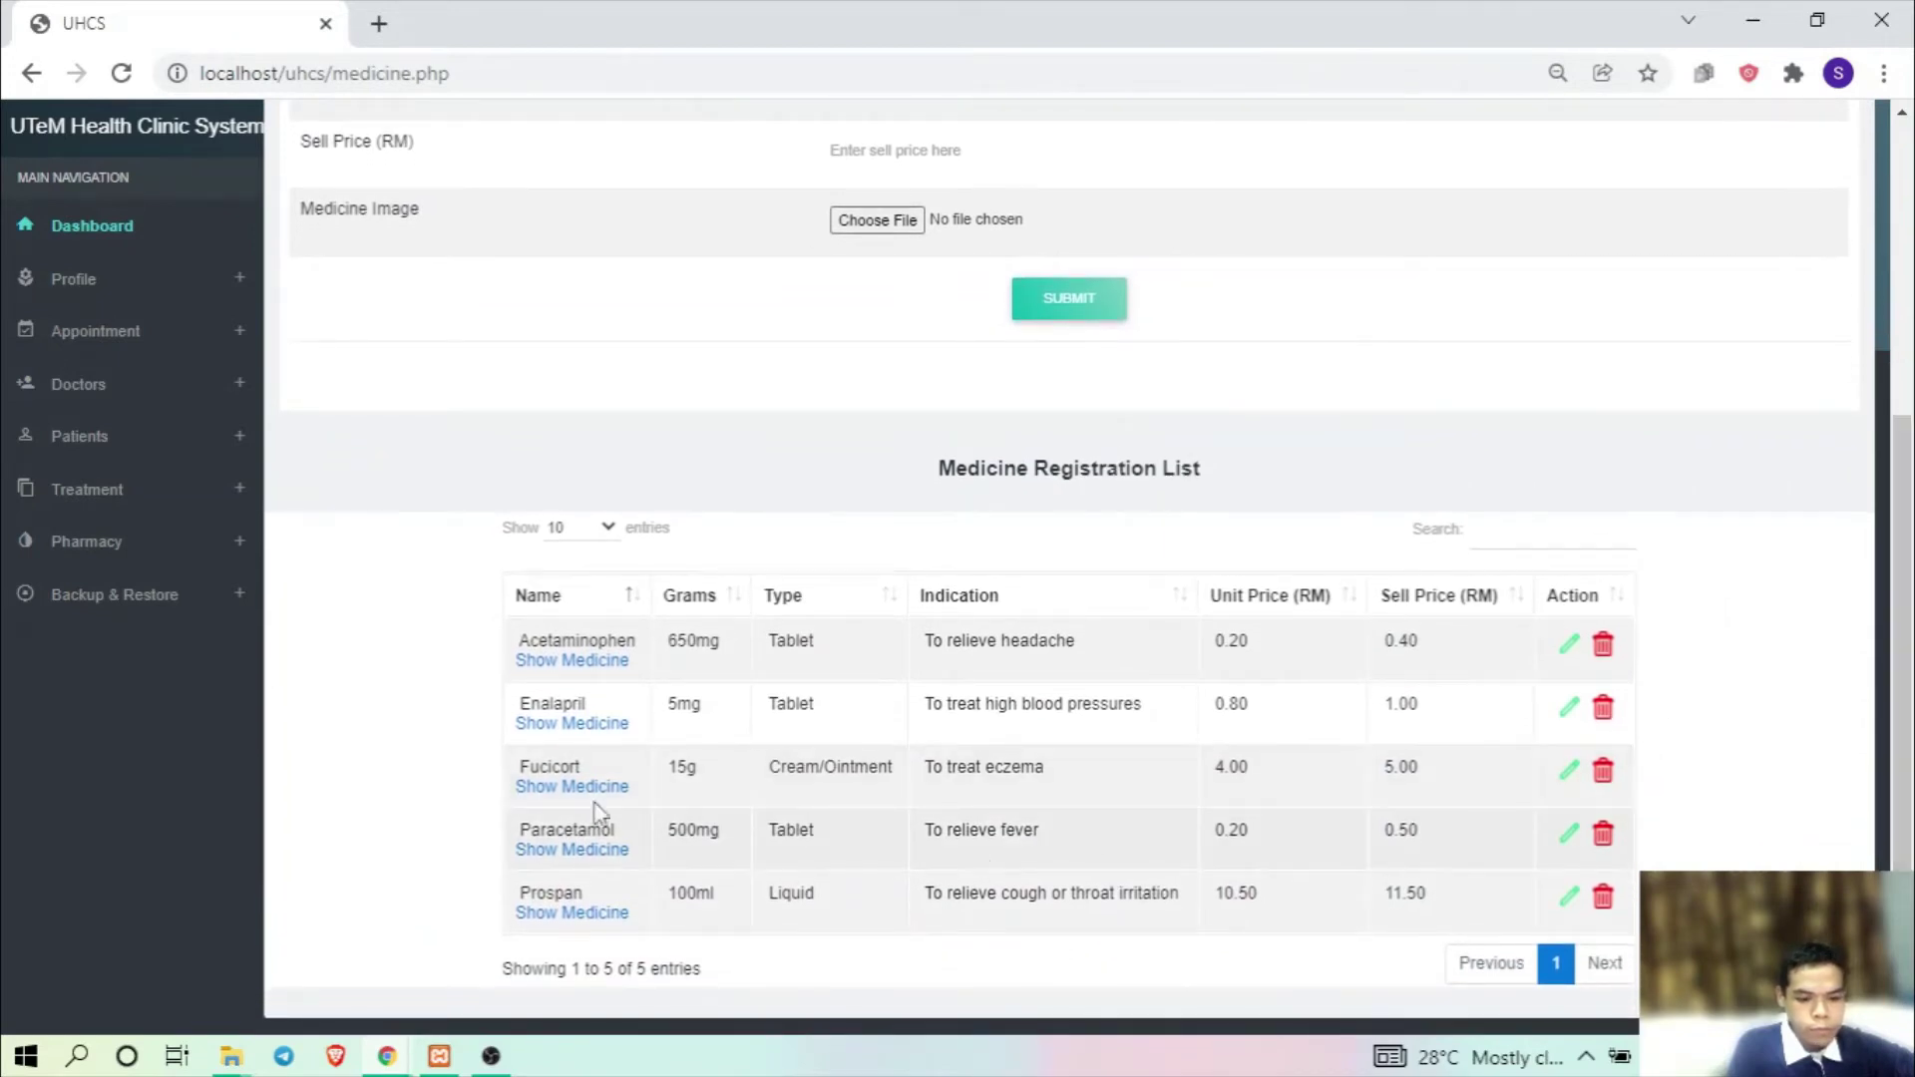
click(230, 540)
click(111, 628)
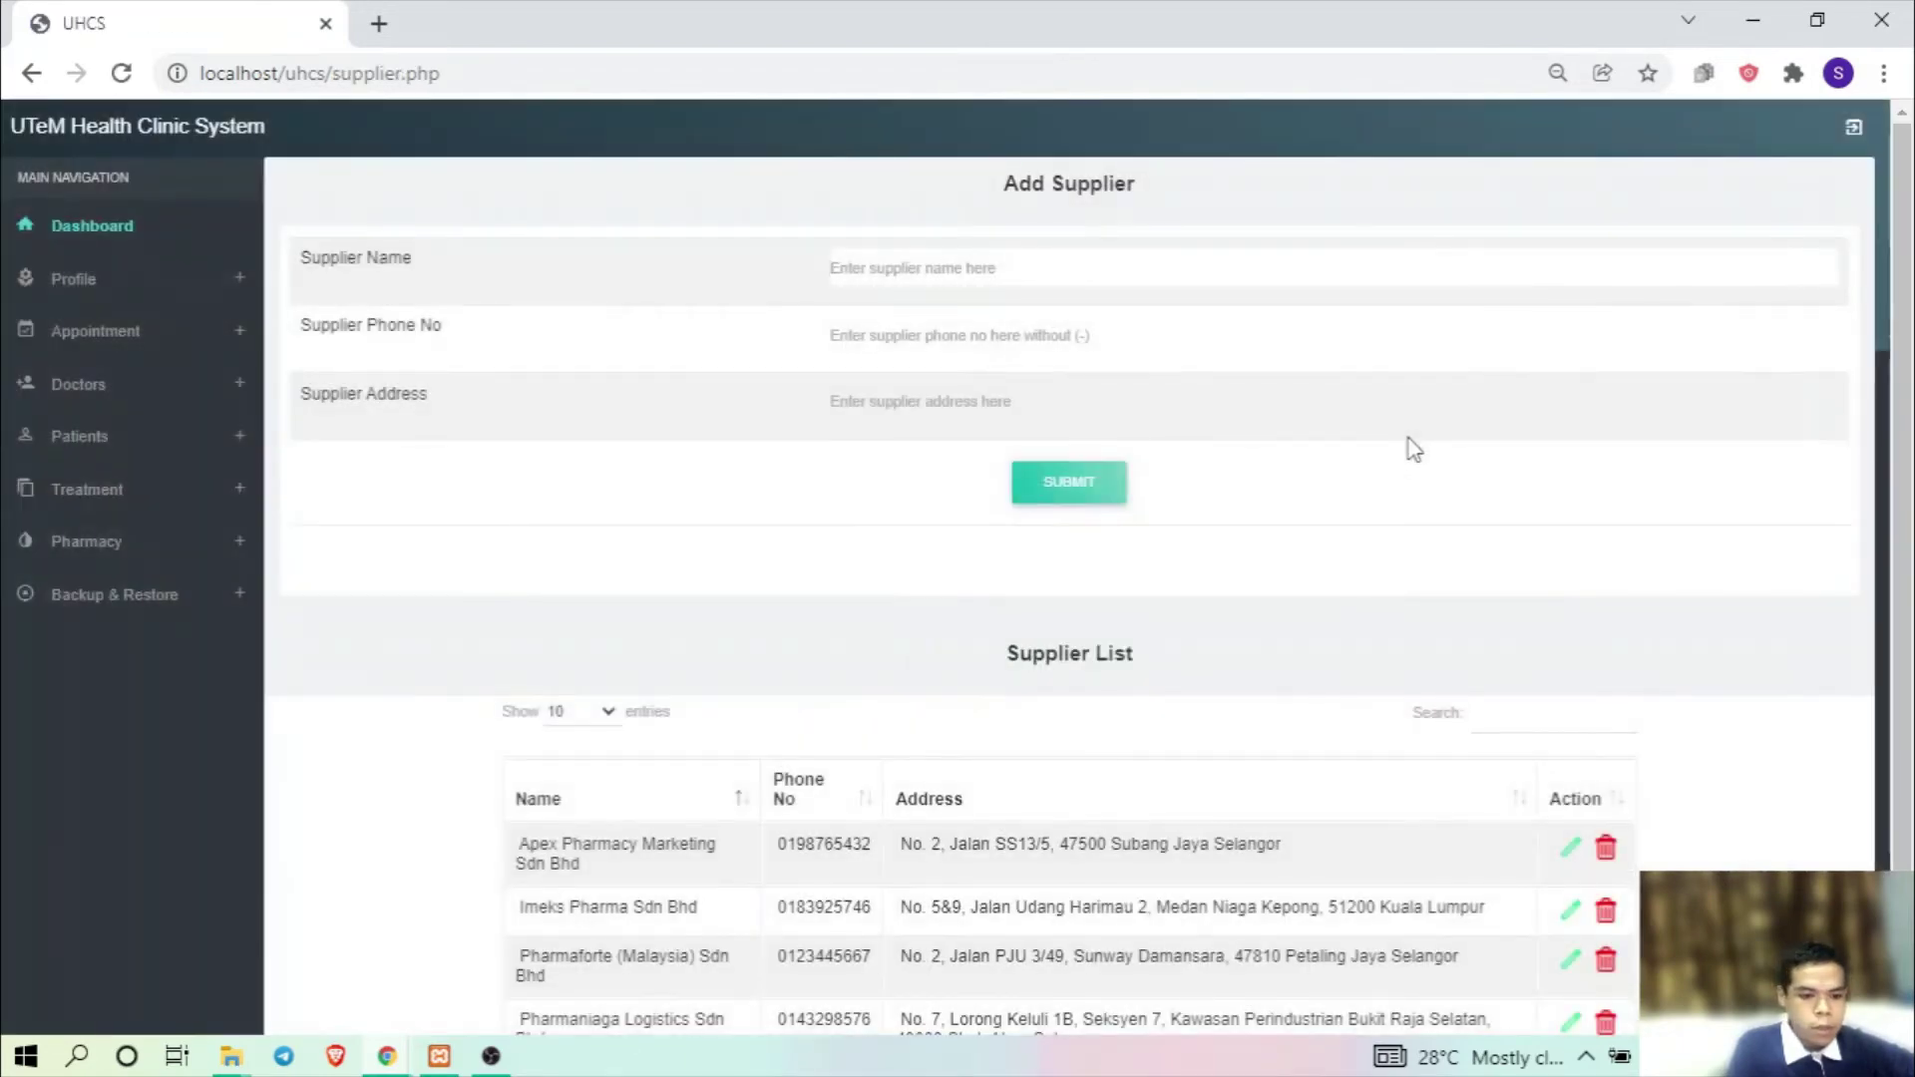
scroll(1359, 479, down, 2)
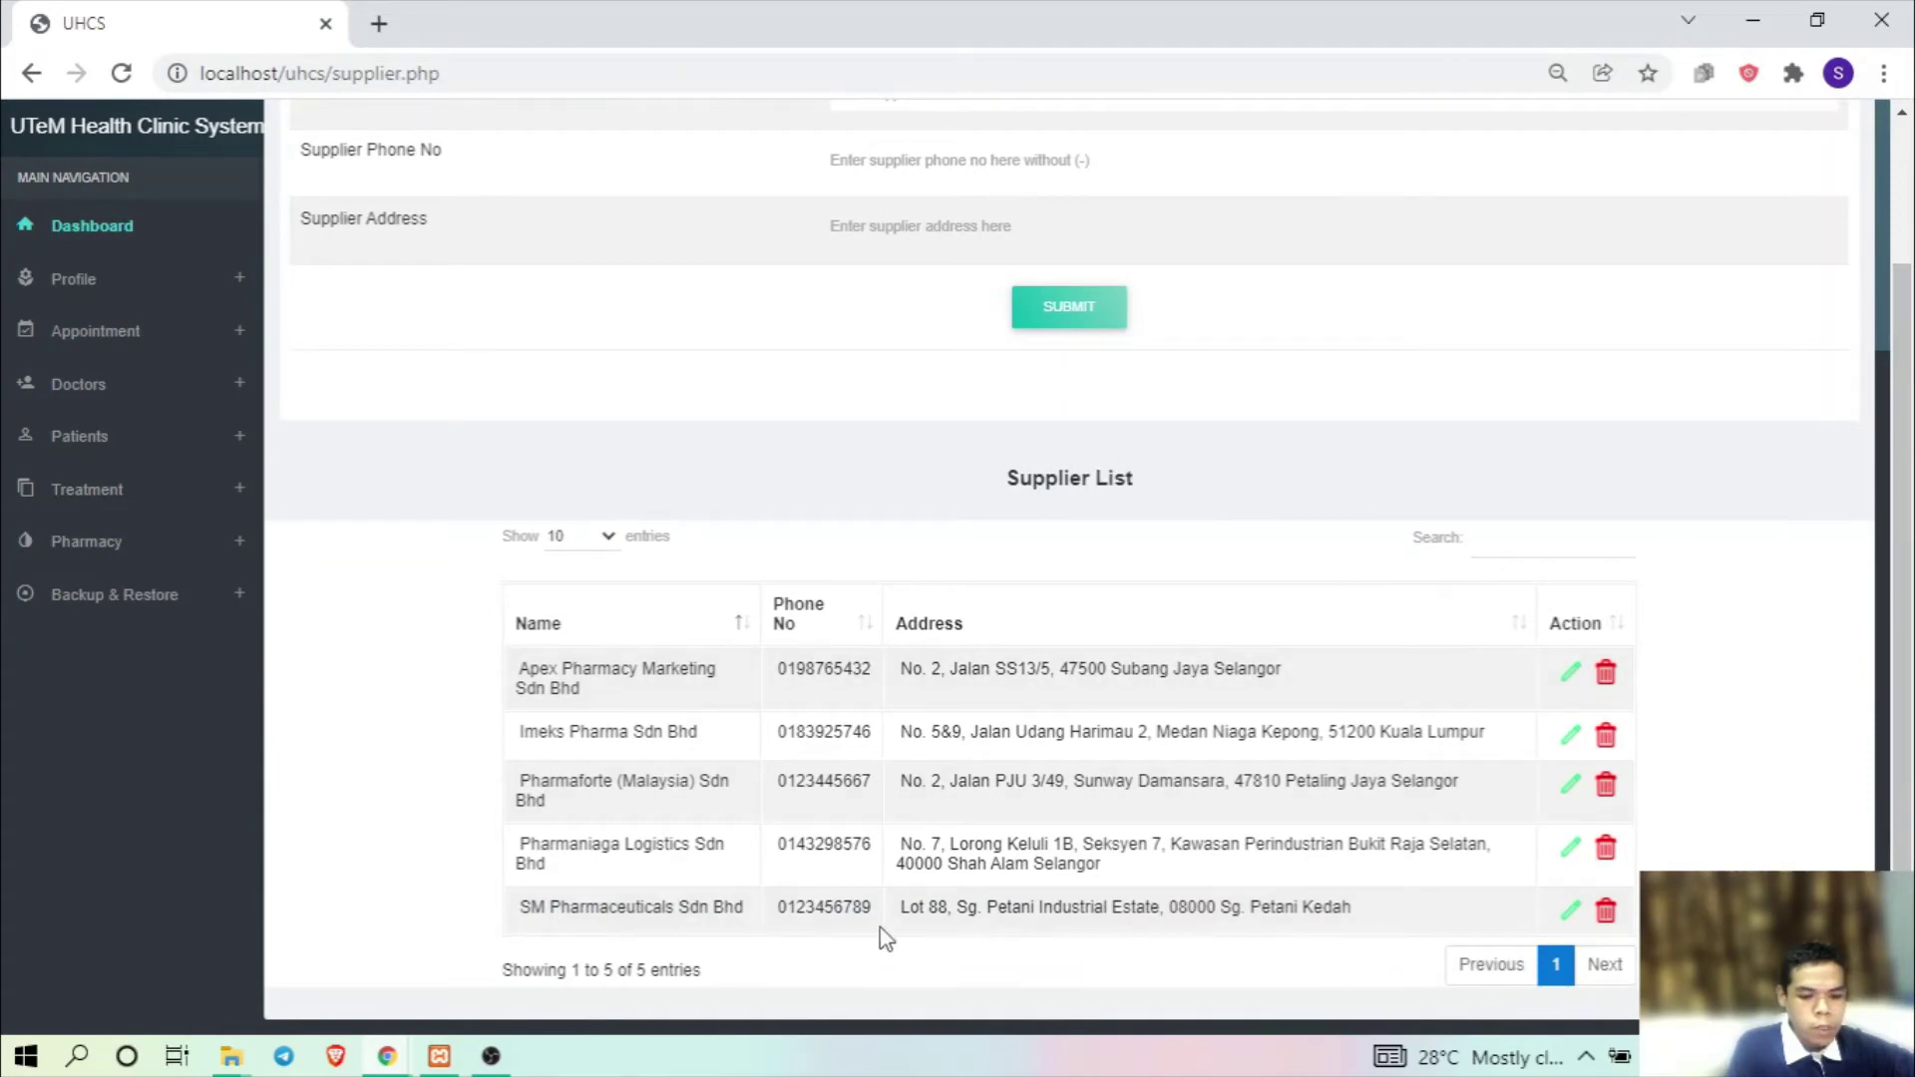
click(239, 550)
click(118, 667)
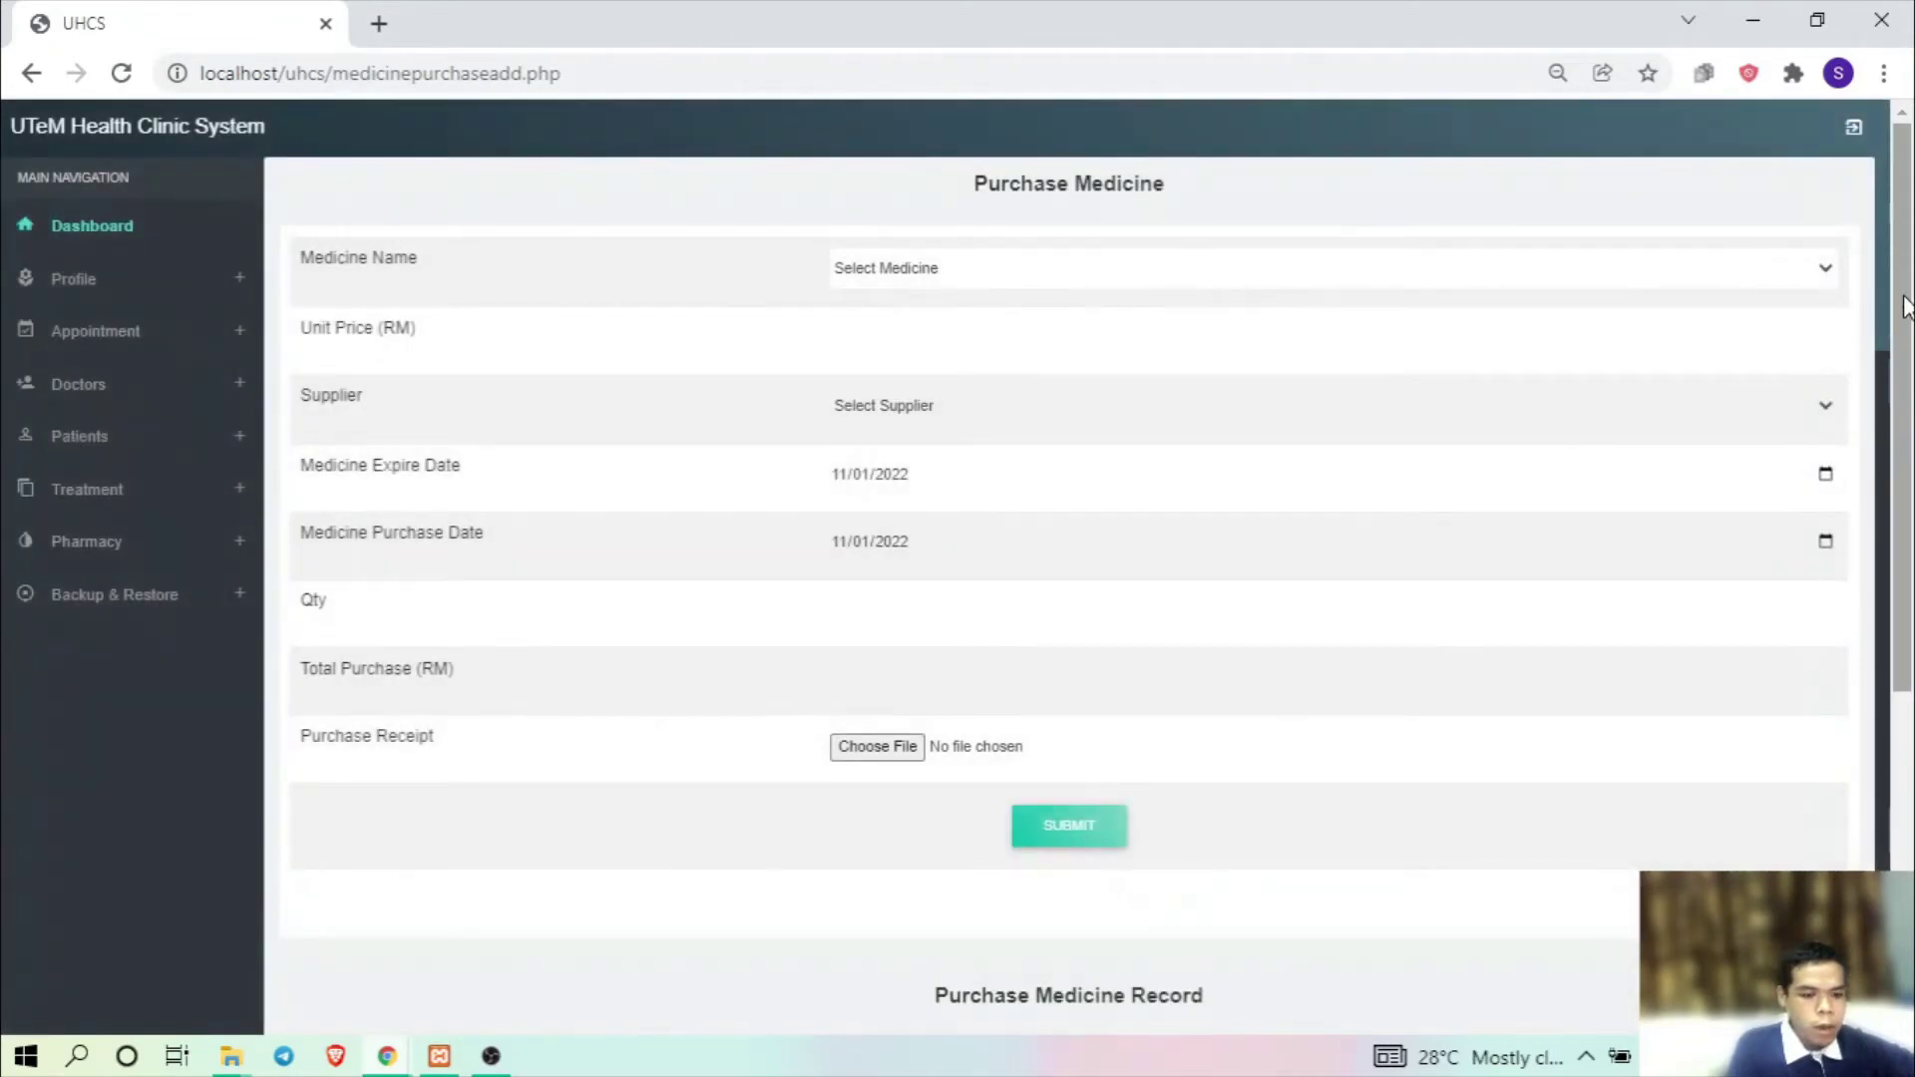
- Scroll to the purchase records, view the three ready-stock medicines, then the empty expired list
drag(1905, 305, 1911, 626)
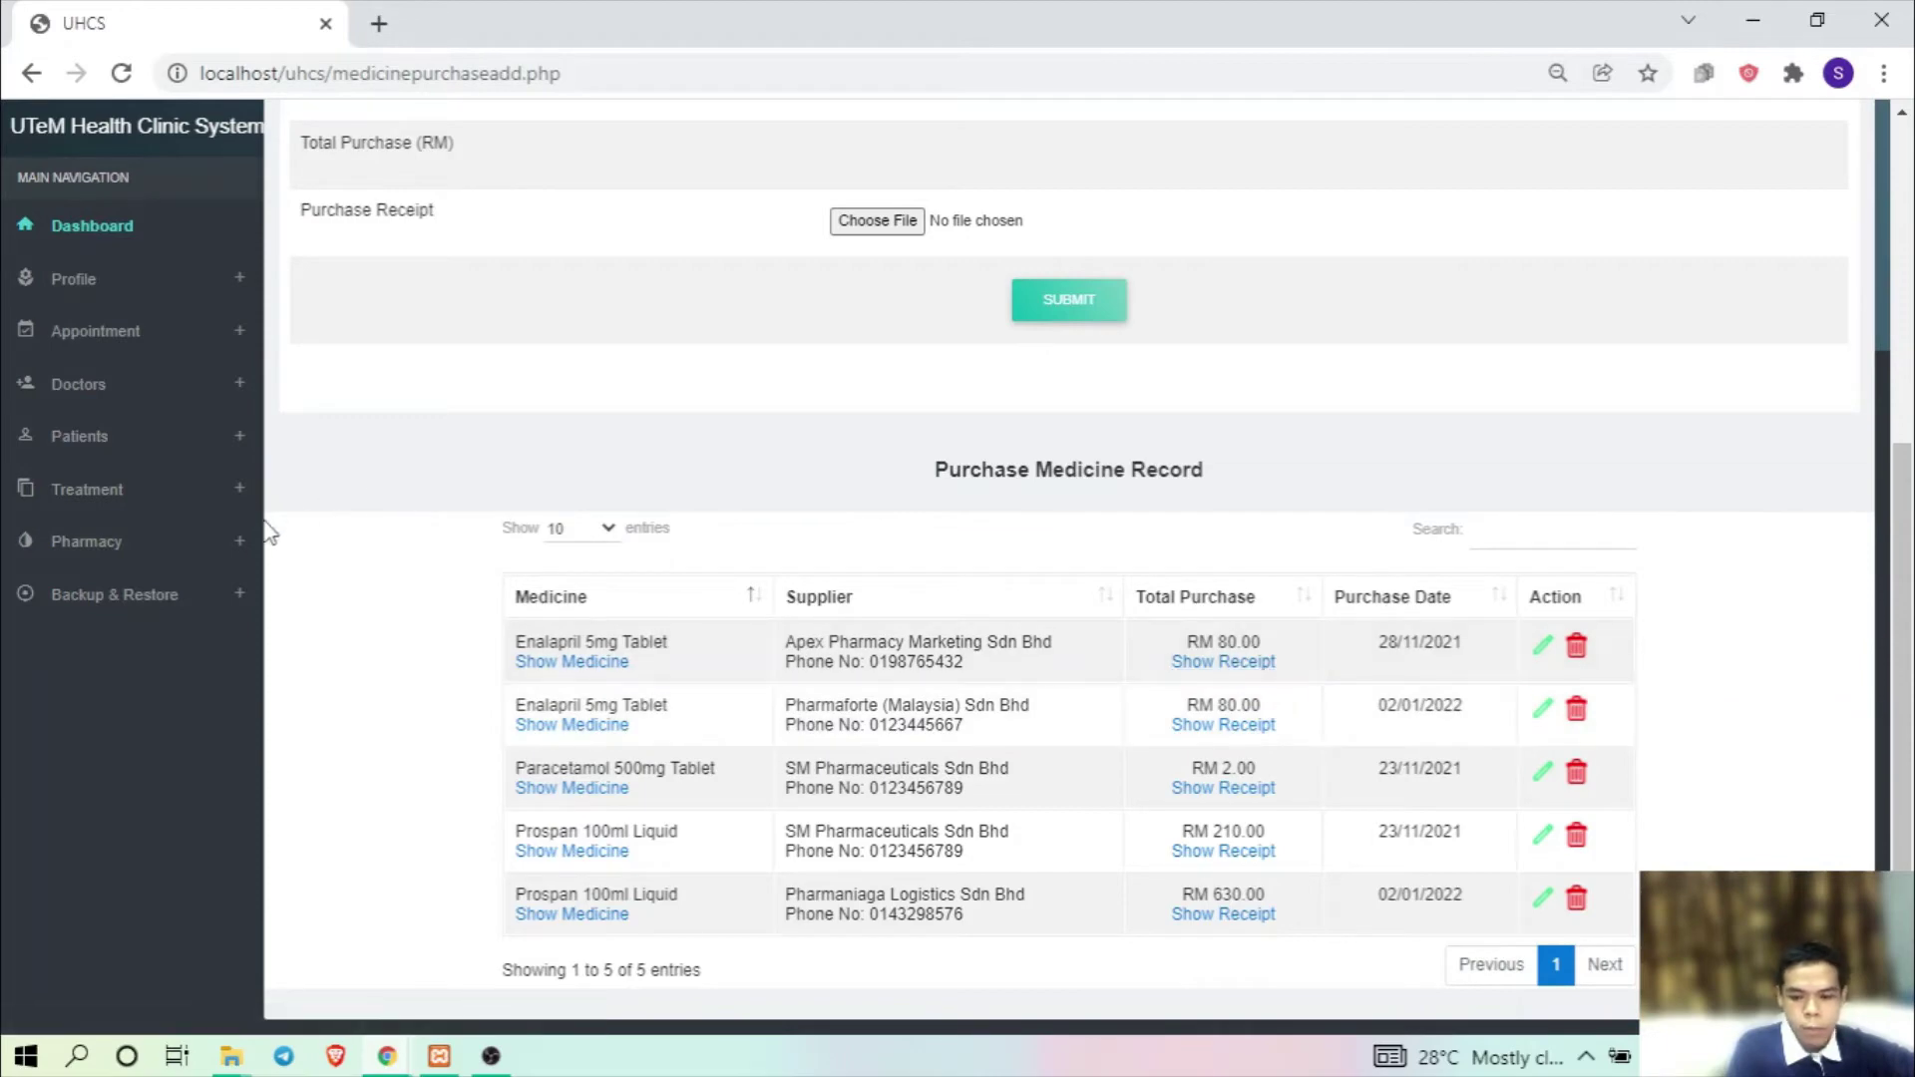
click(205, 547)
click(130, 716)
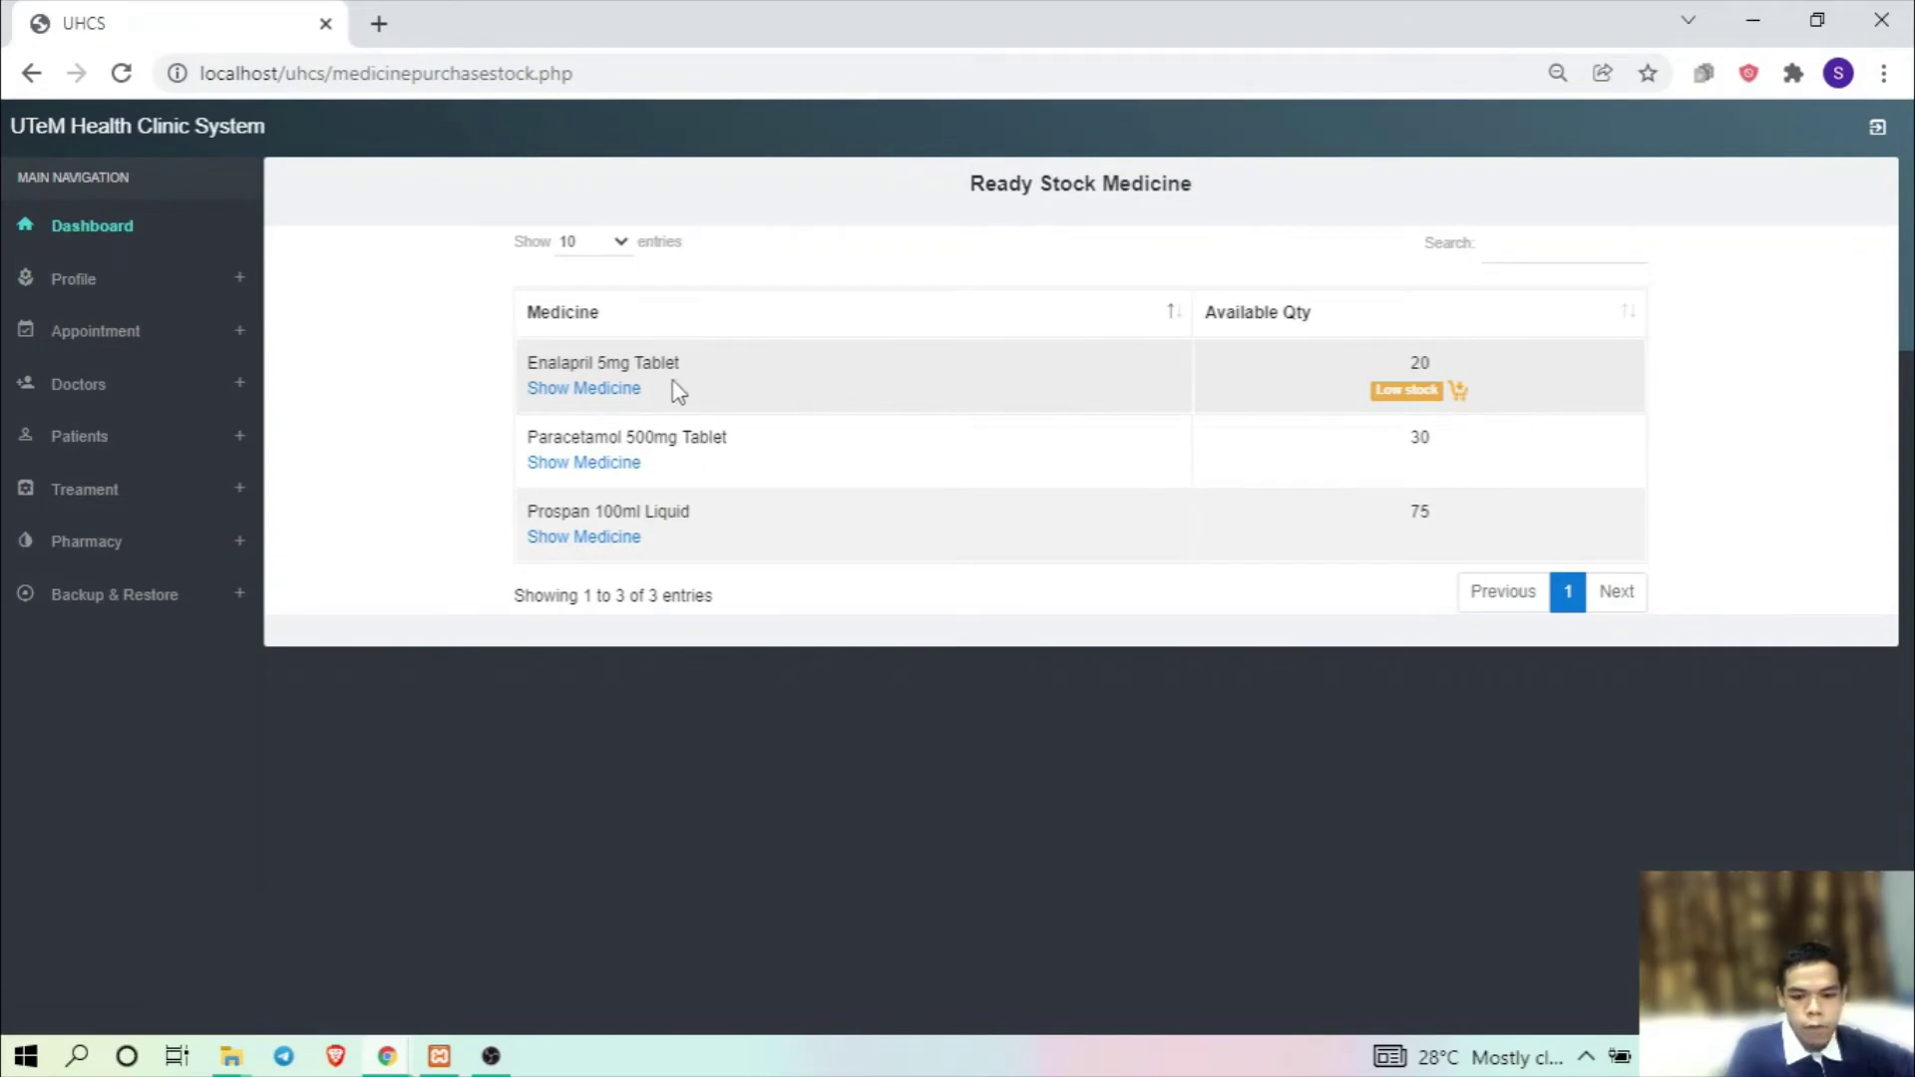
click(220, 558)
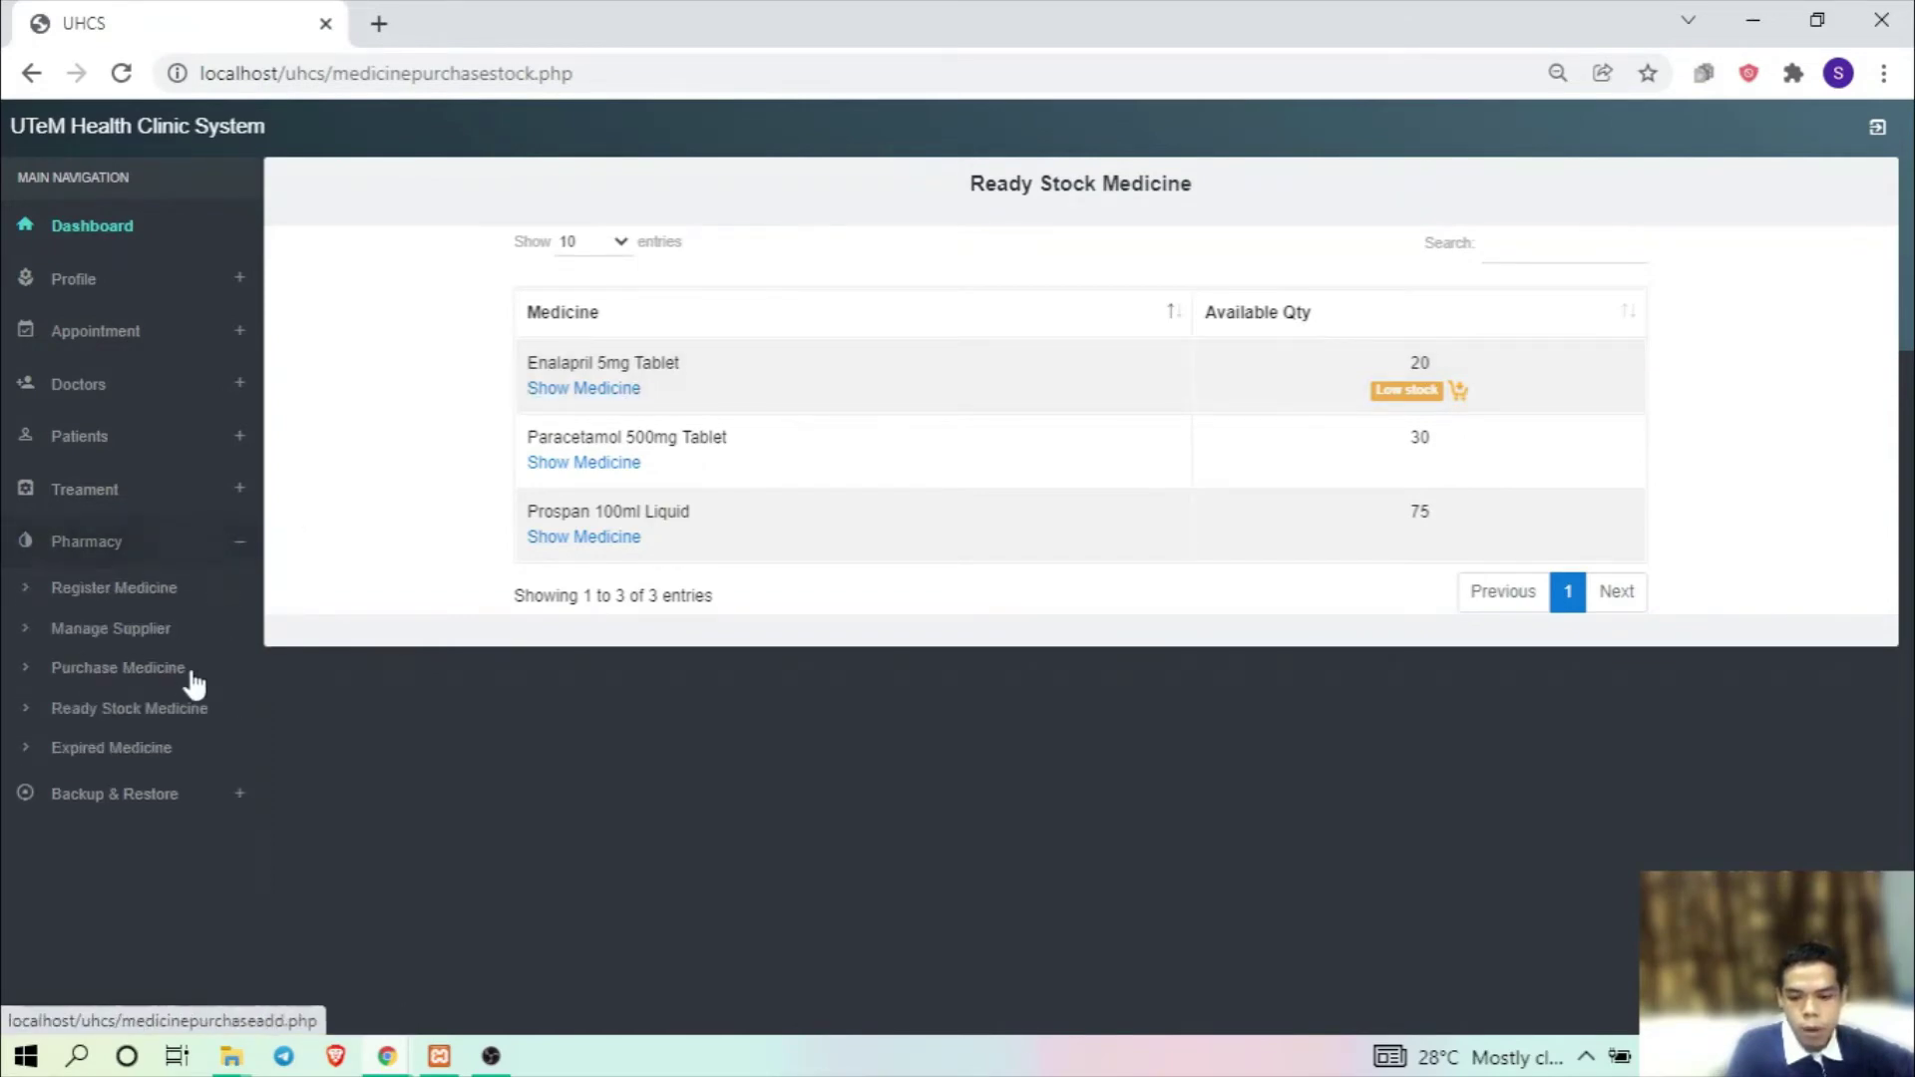
click(140, 761)
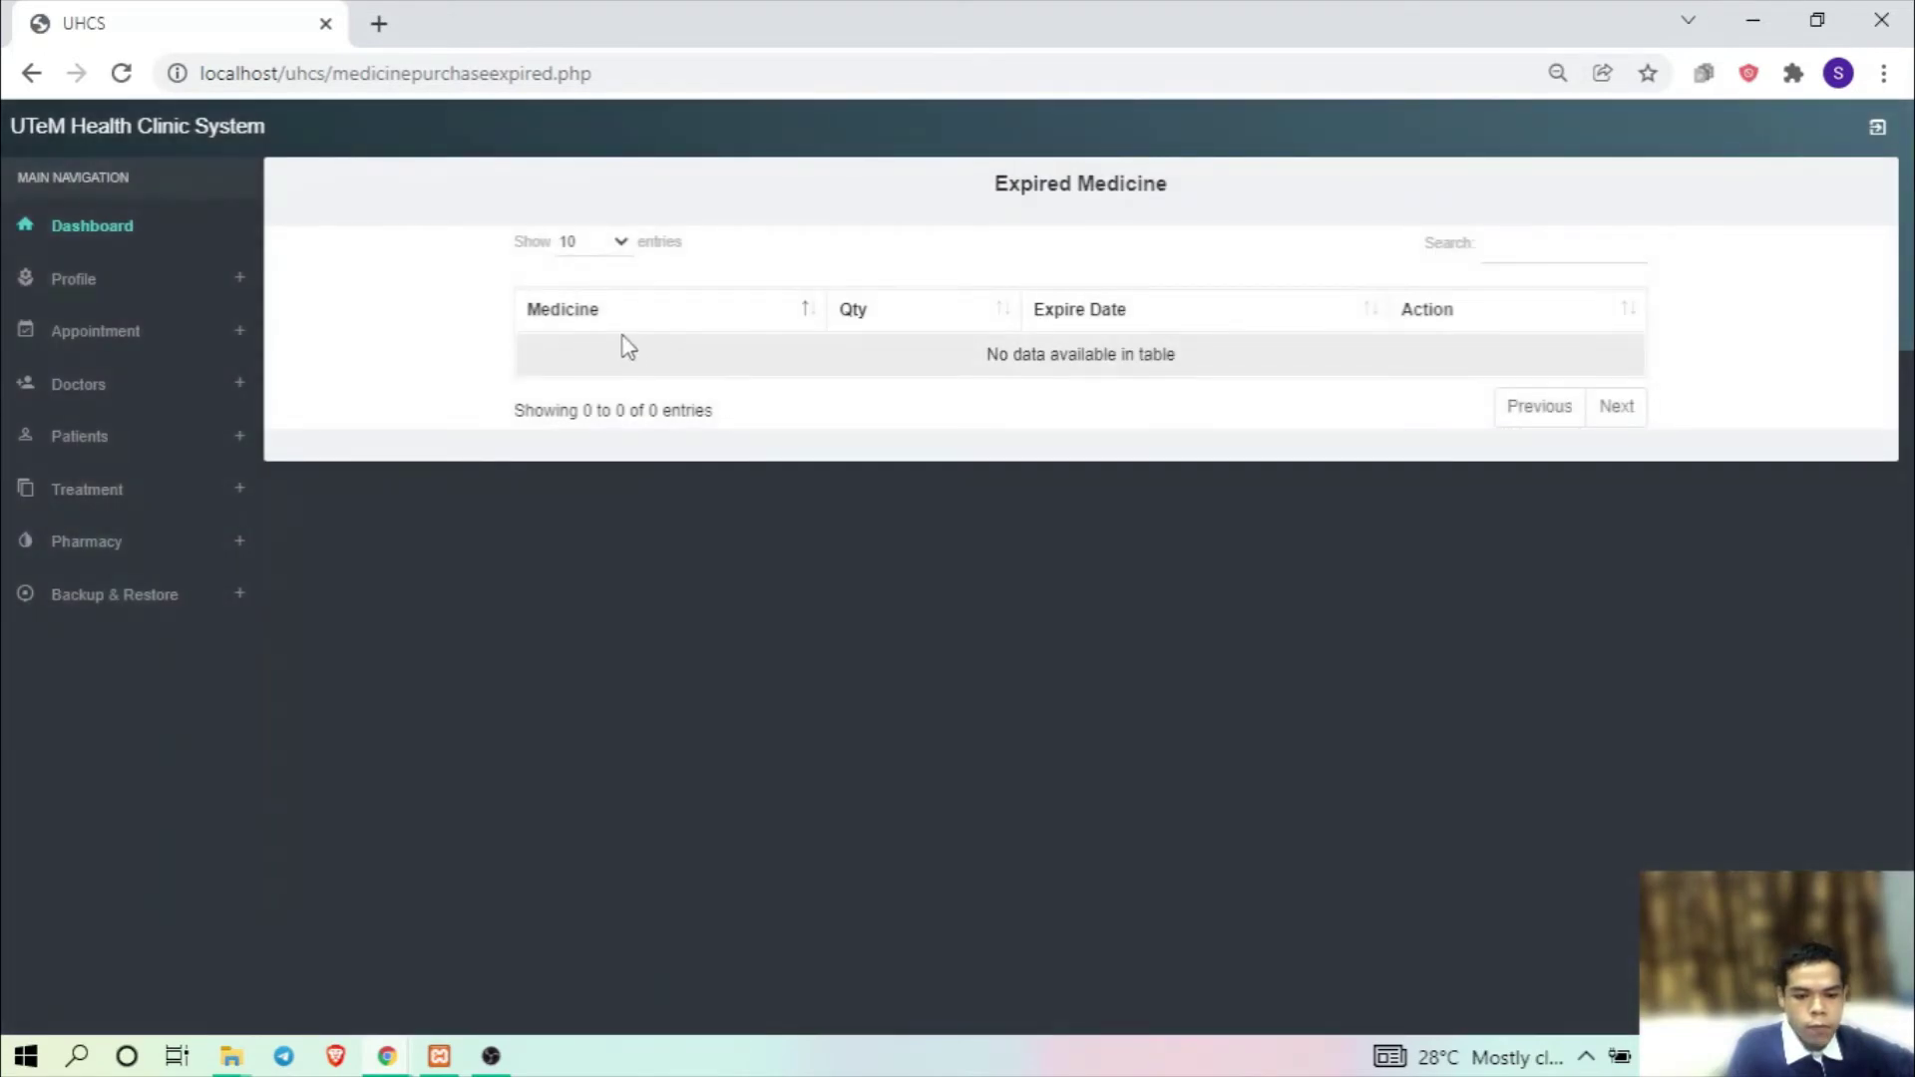
- Look over the patient's appointment details and registration history
click(171, 598)
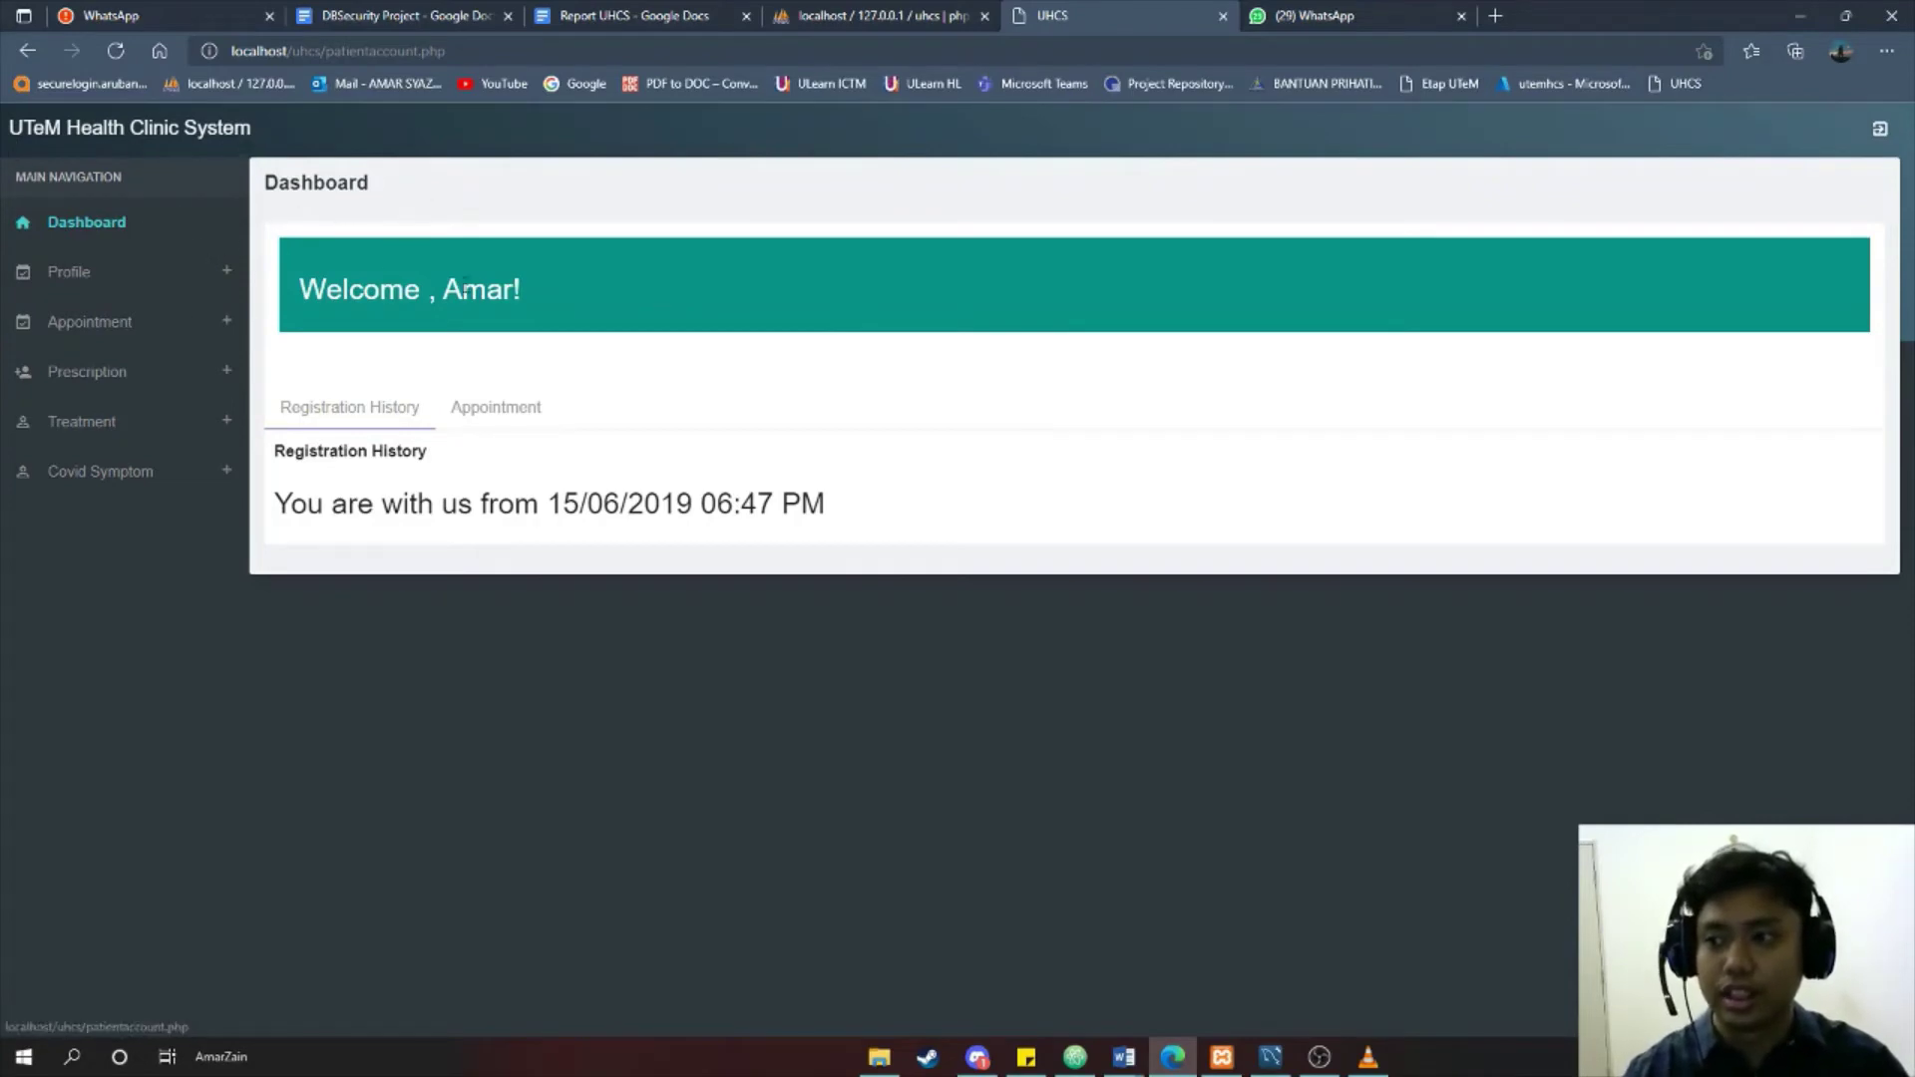
click(493, 417)
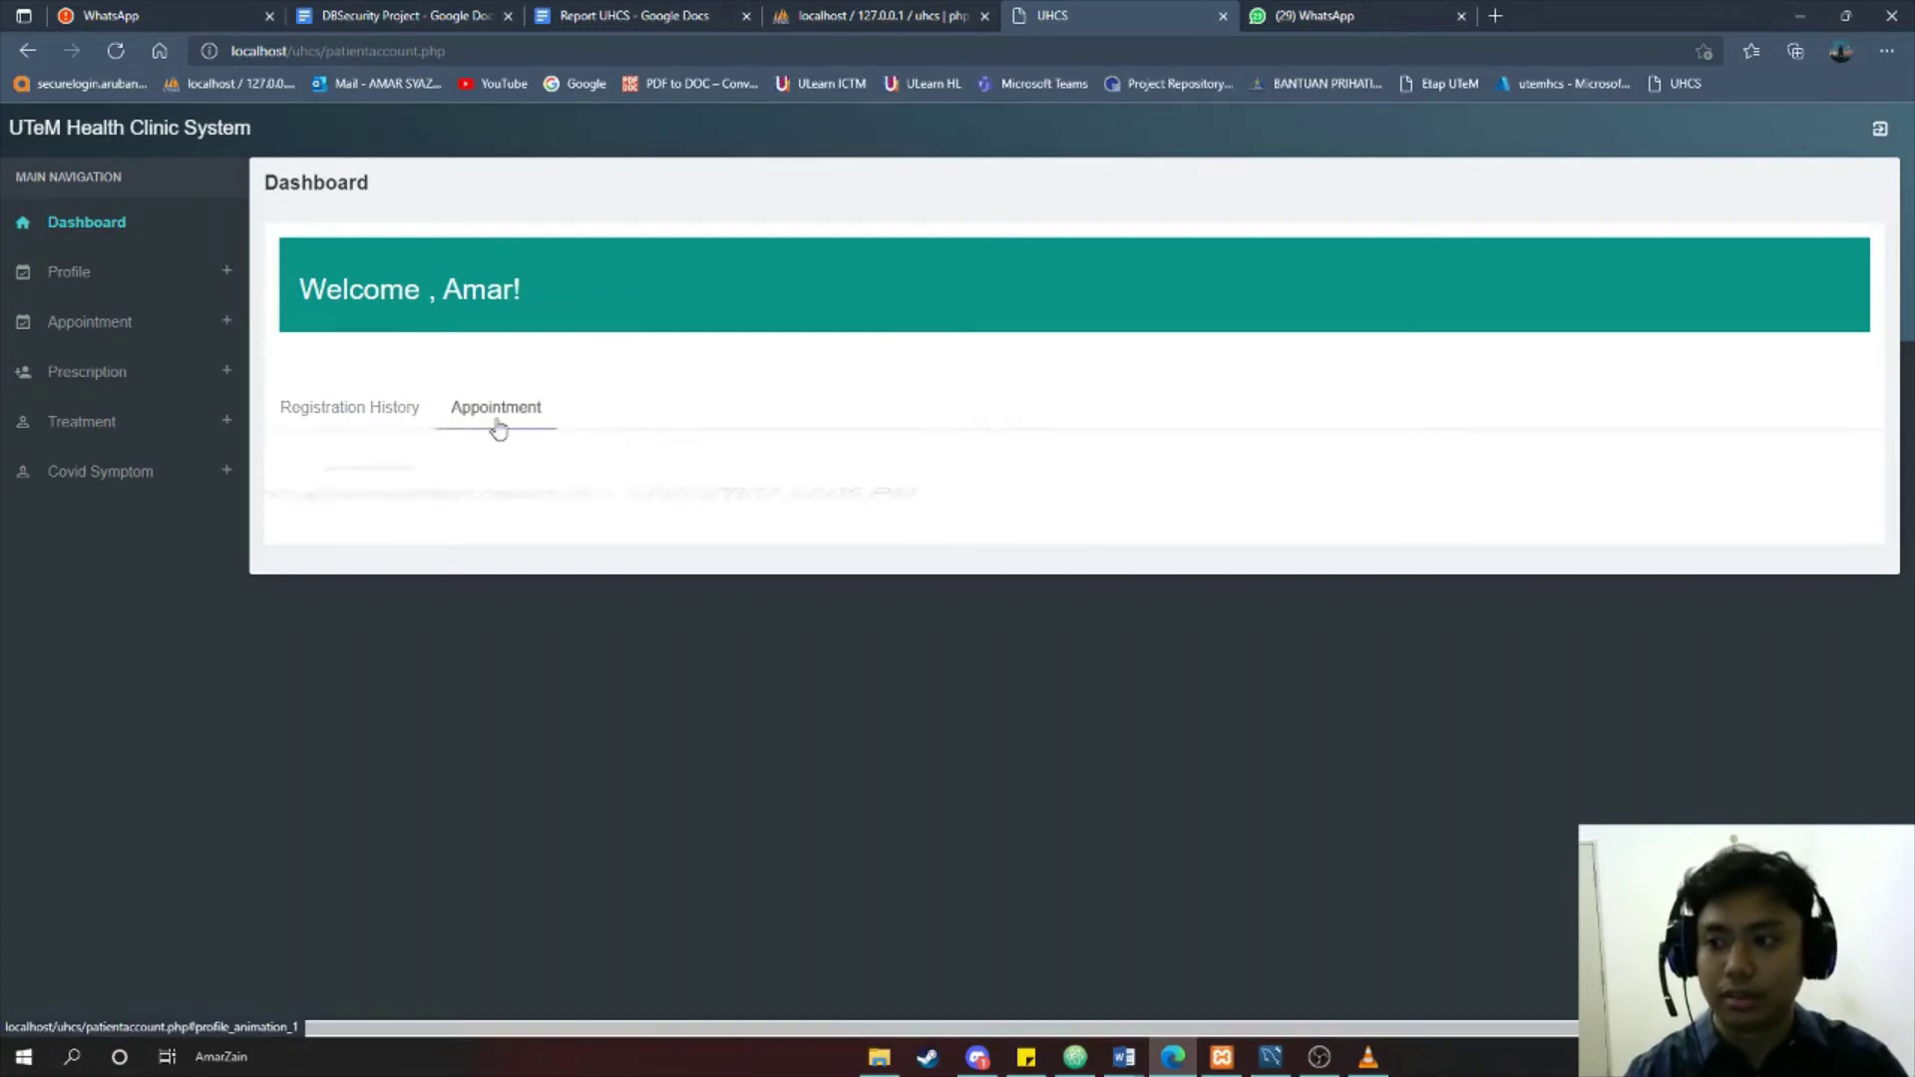
click(335, 410)
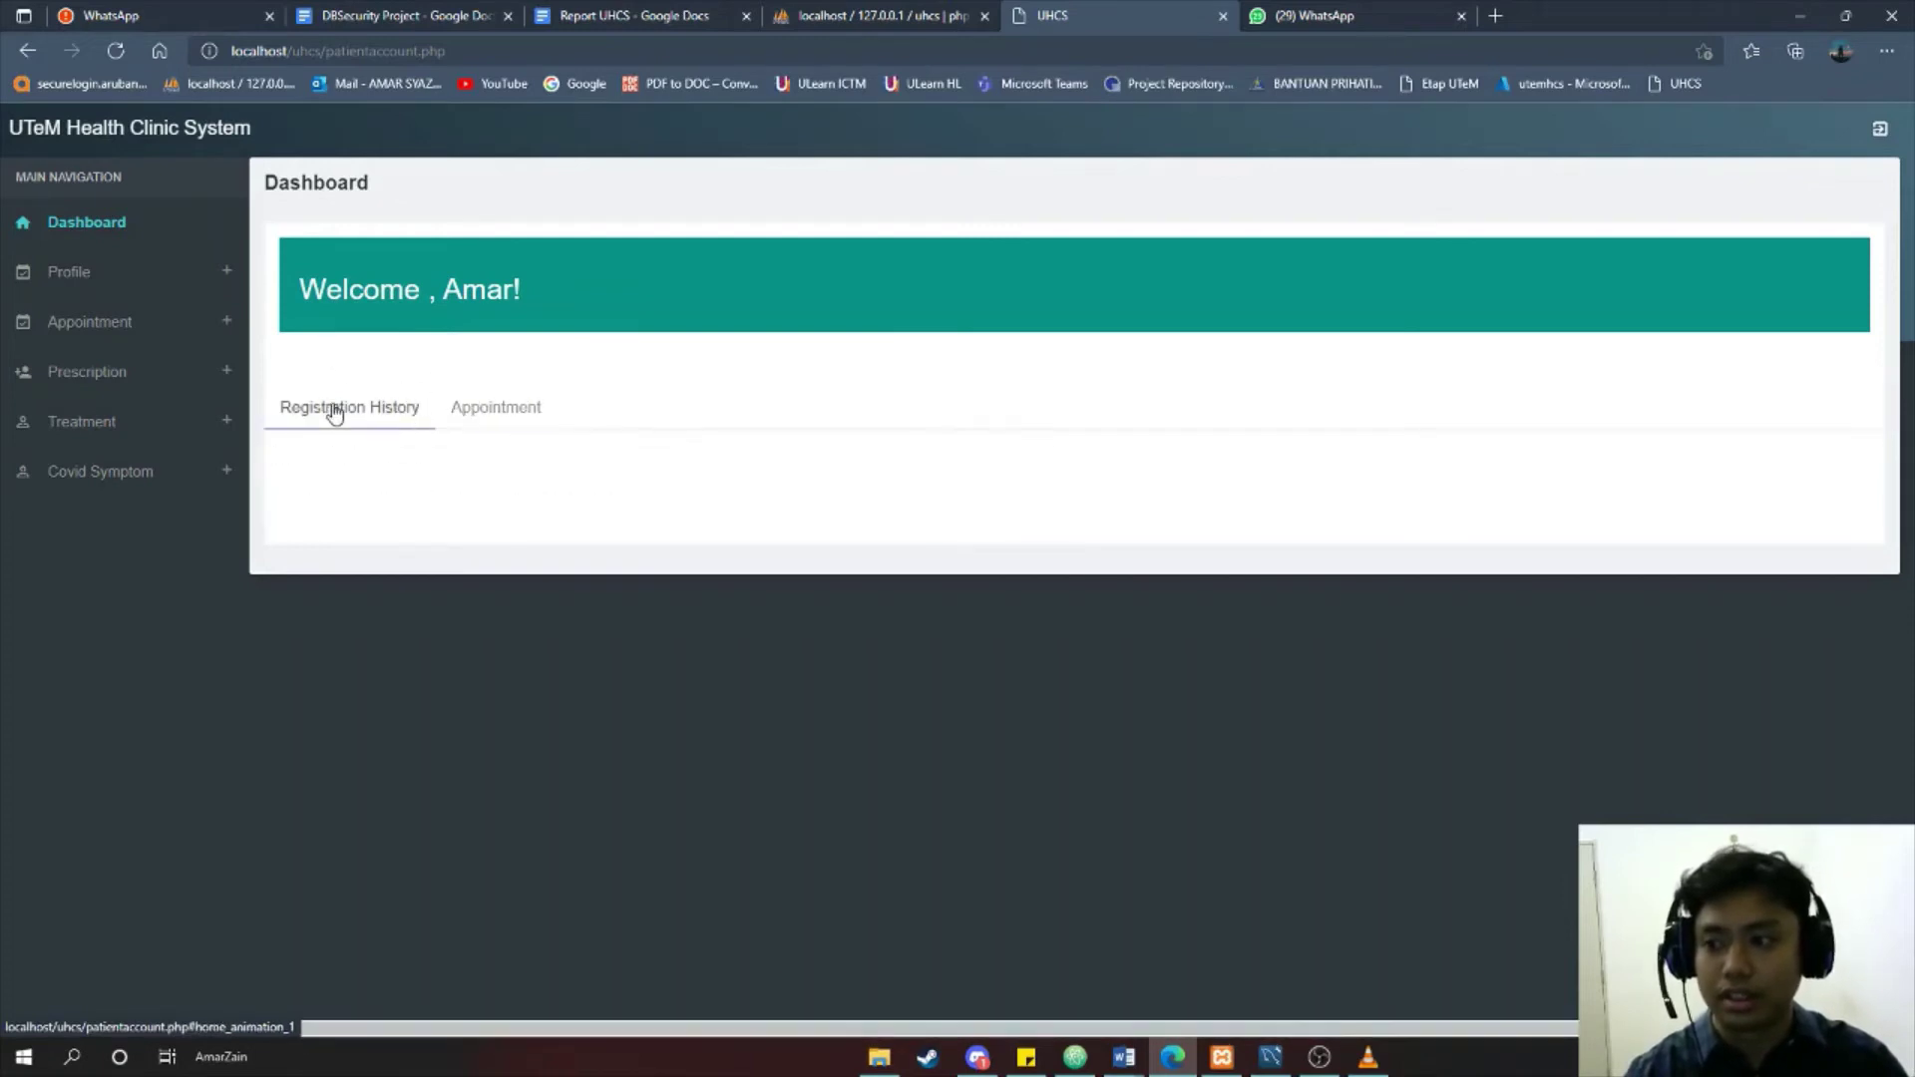
click(501, 420)
click(403, 411)
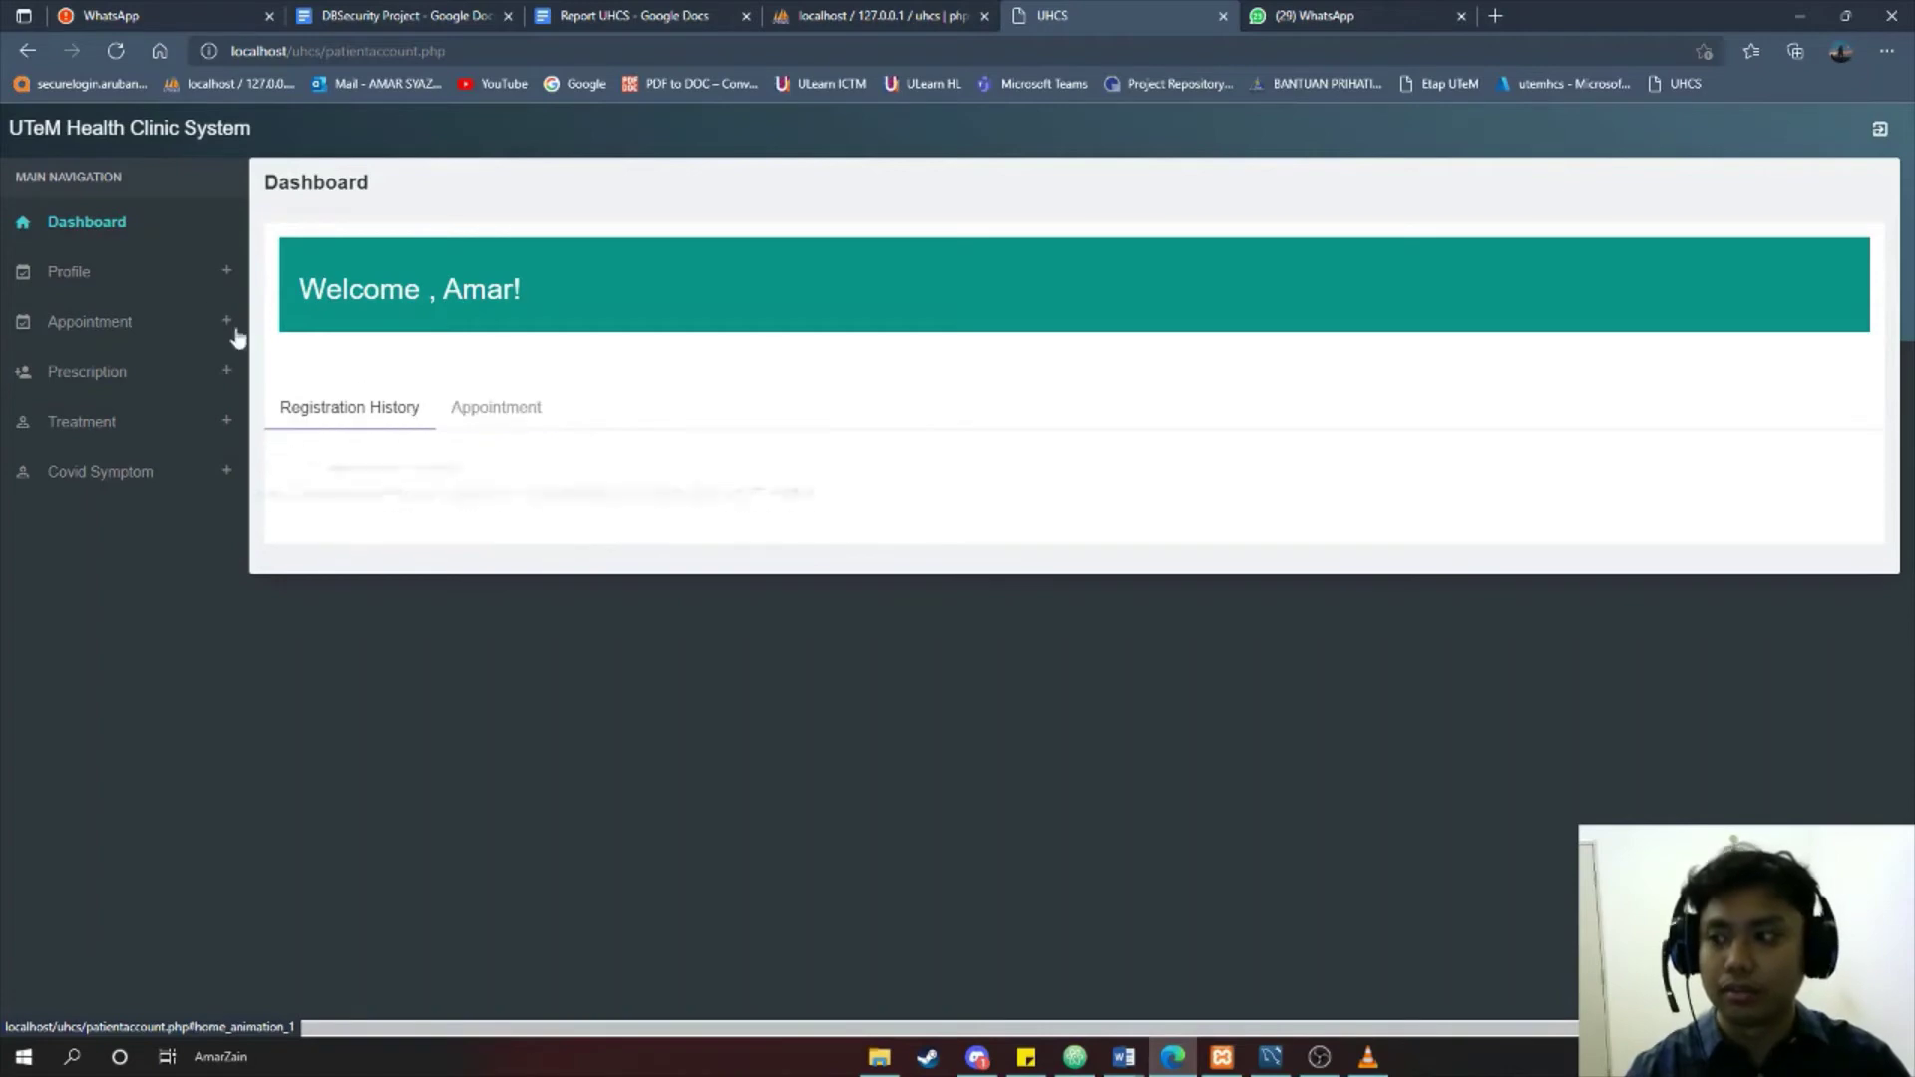
- Scroll through the Patient Profile, then bring up the empty Patient's Password form
click(203, 281)
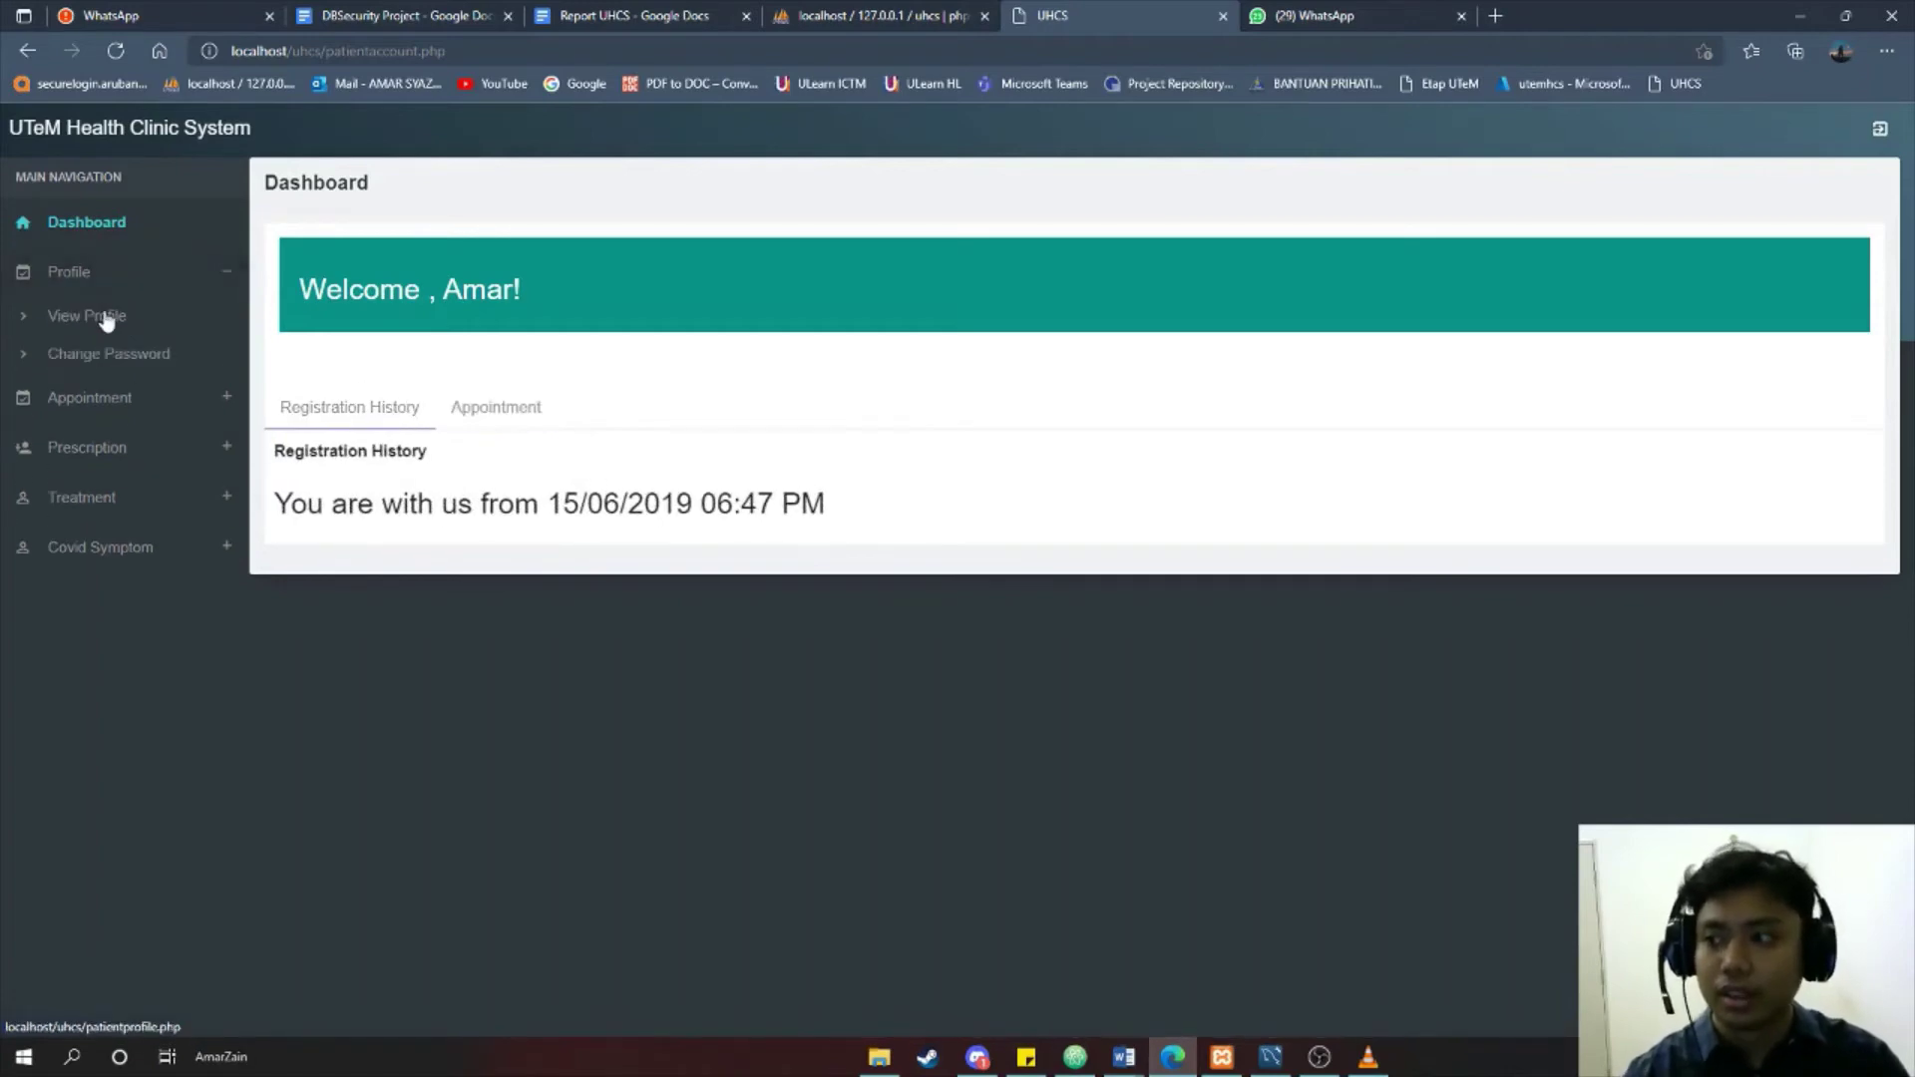
click(107, 319)
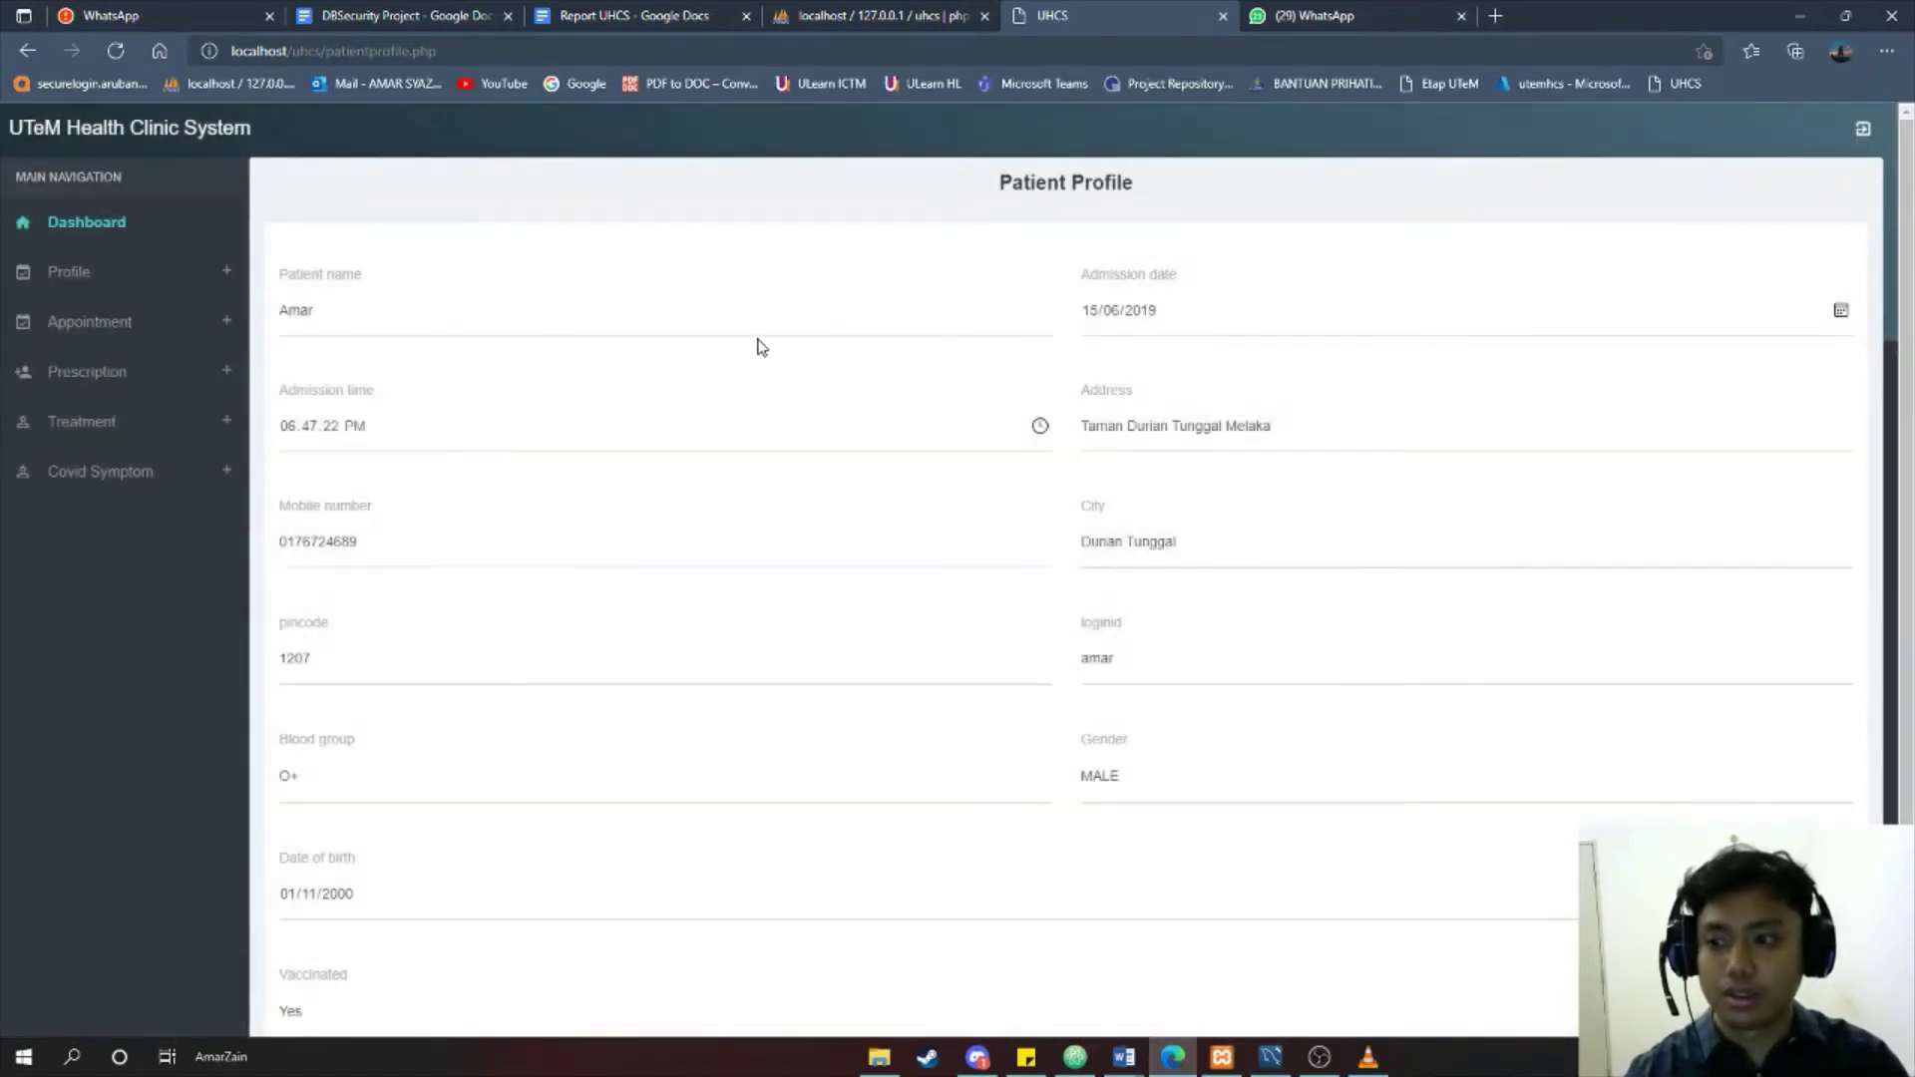
scroll(758, 347, down, 2)
scroll(753, 346, up, 2)
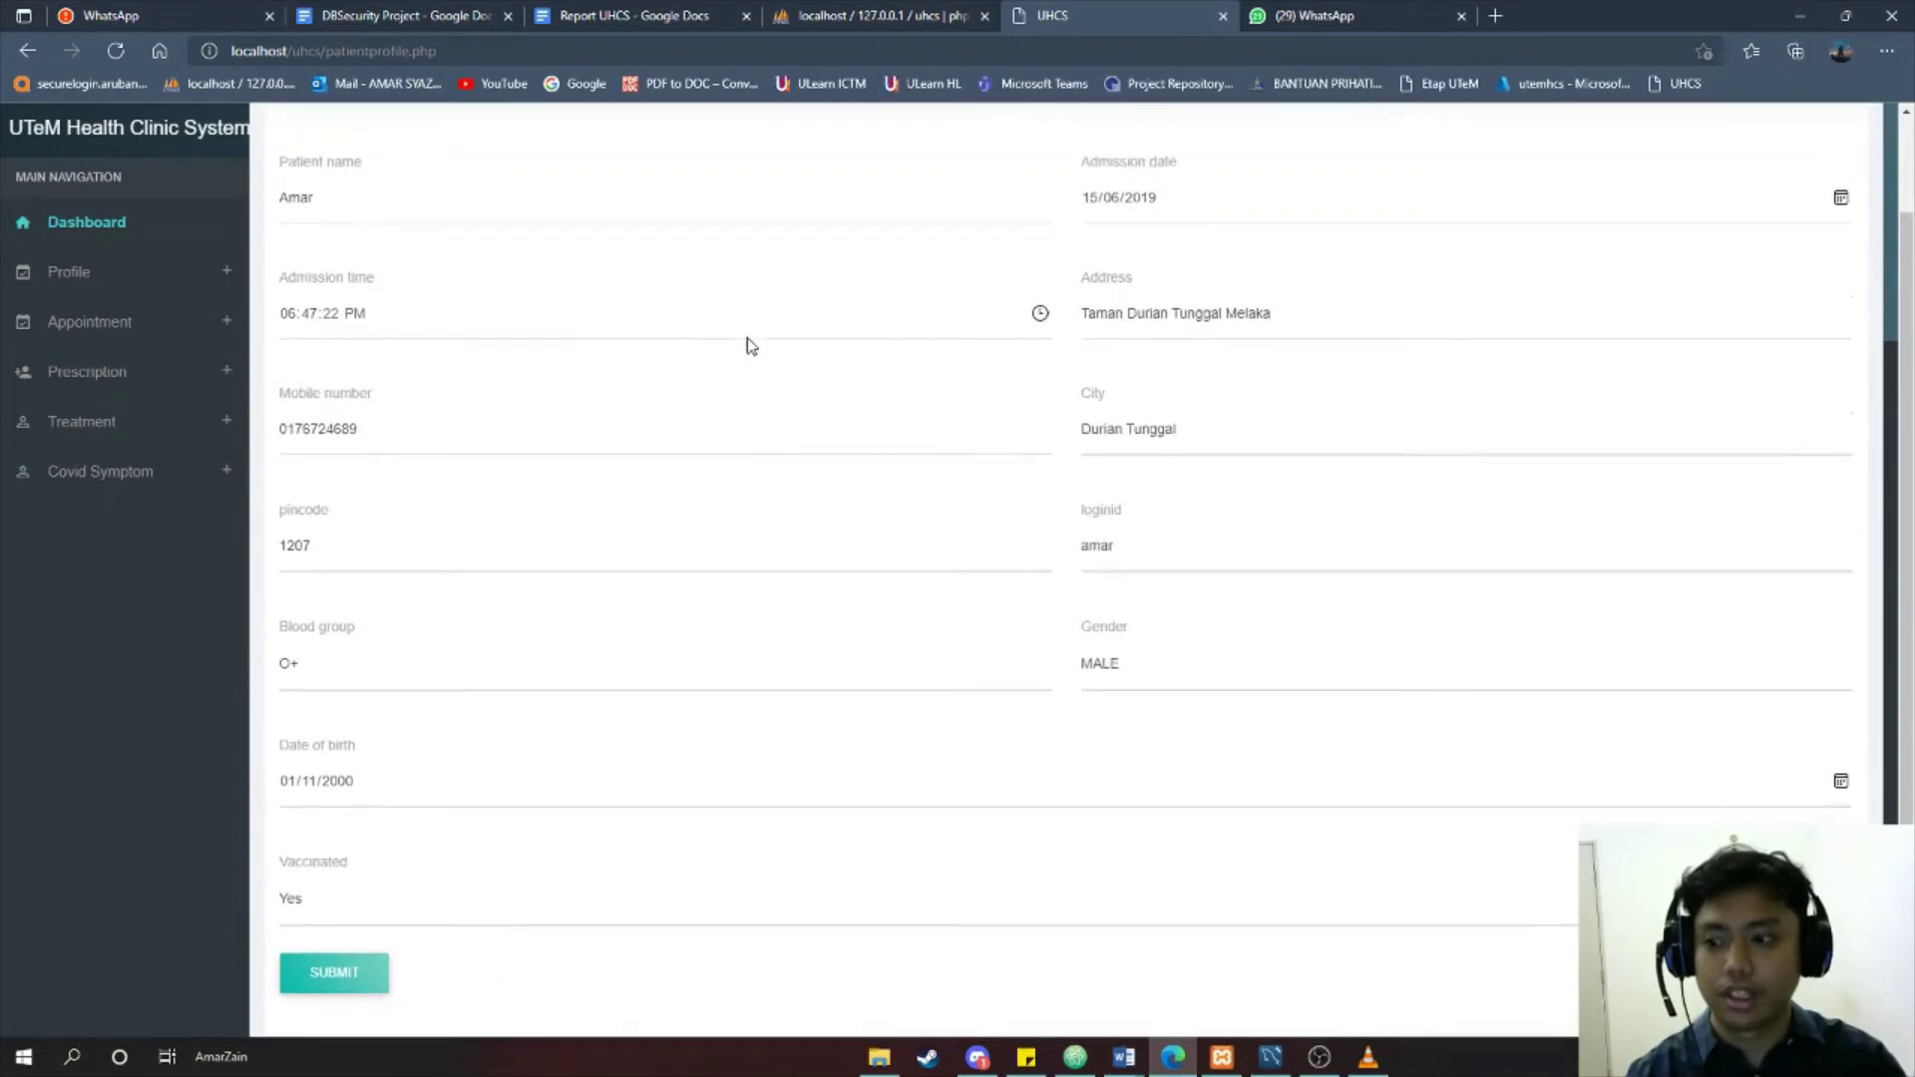
scroll(1077, 234, down, 2)
scroll(1073, 222, up, 2)
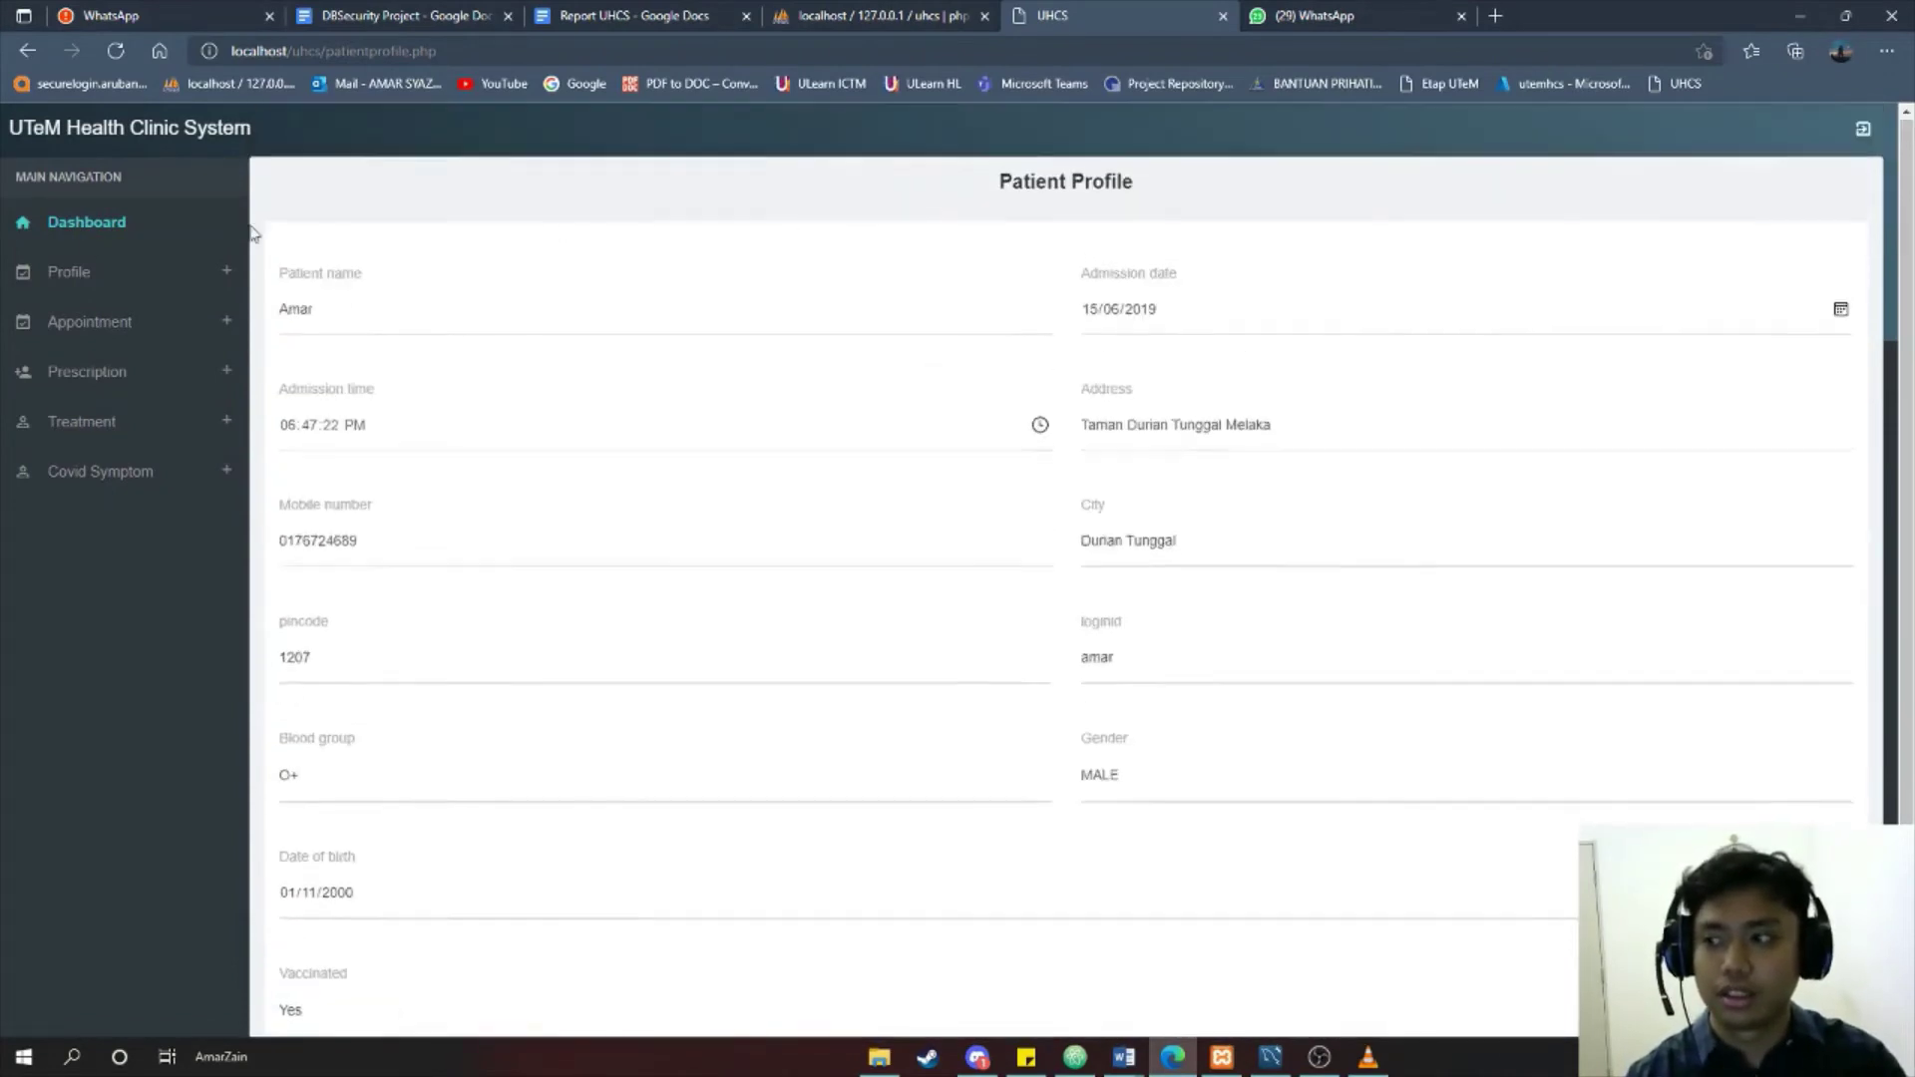
click(137, 285)
click(124, 354)
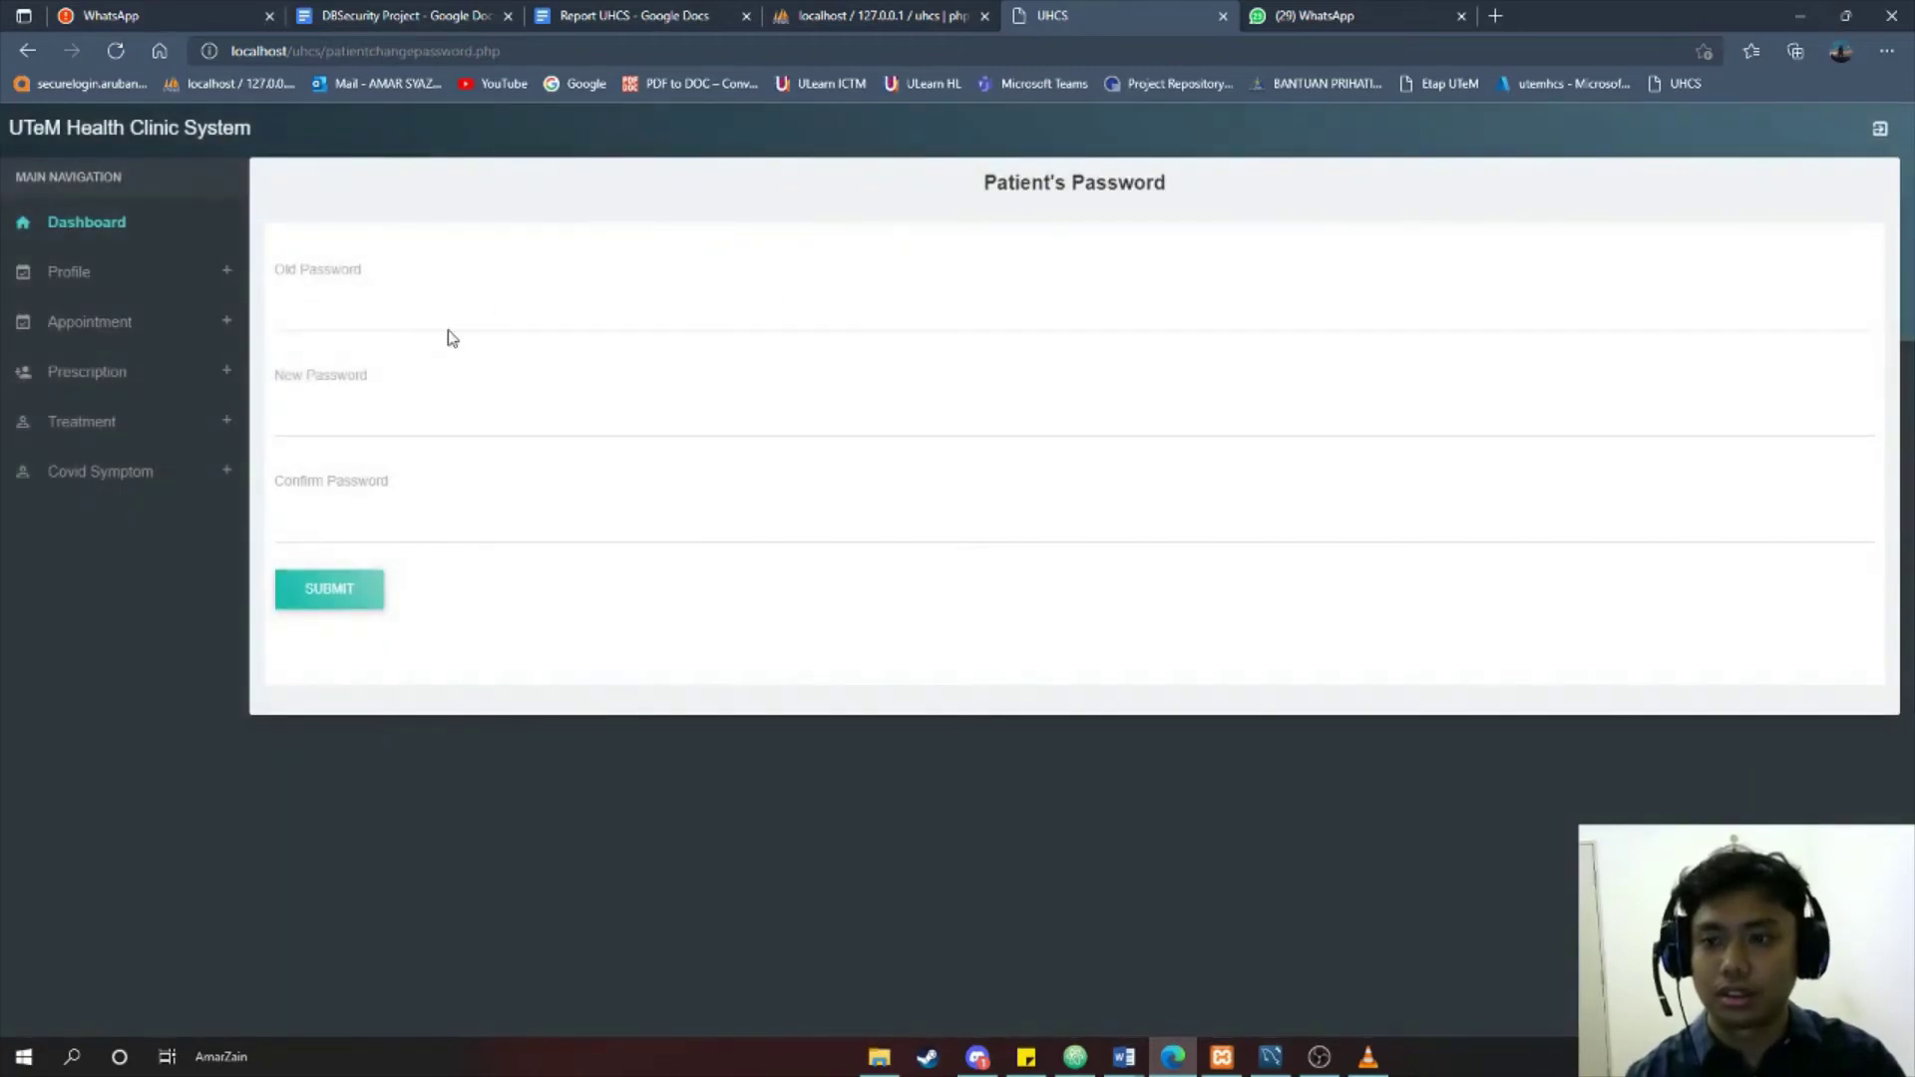
- Leave the password form and open the Covid-19 Self Checkup form
click(364, 315)
click(363, 418)
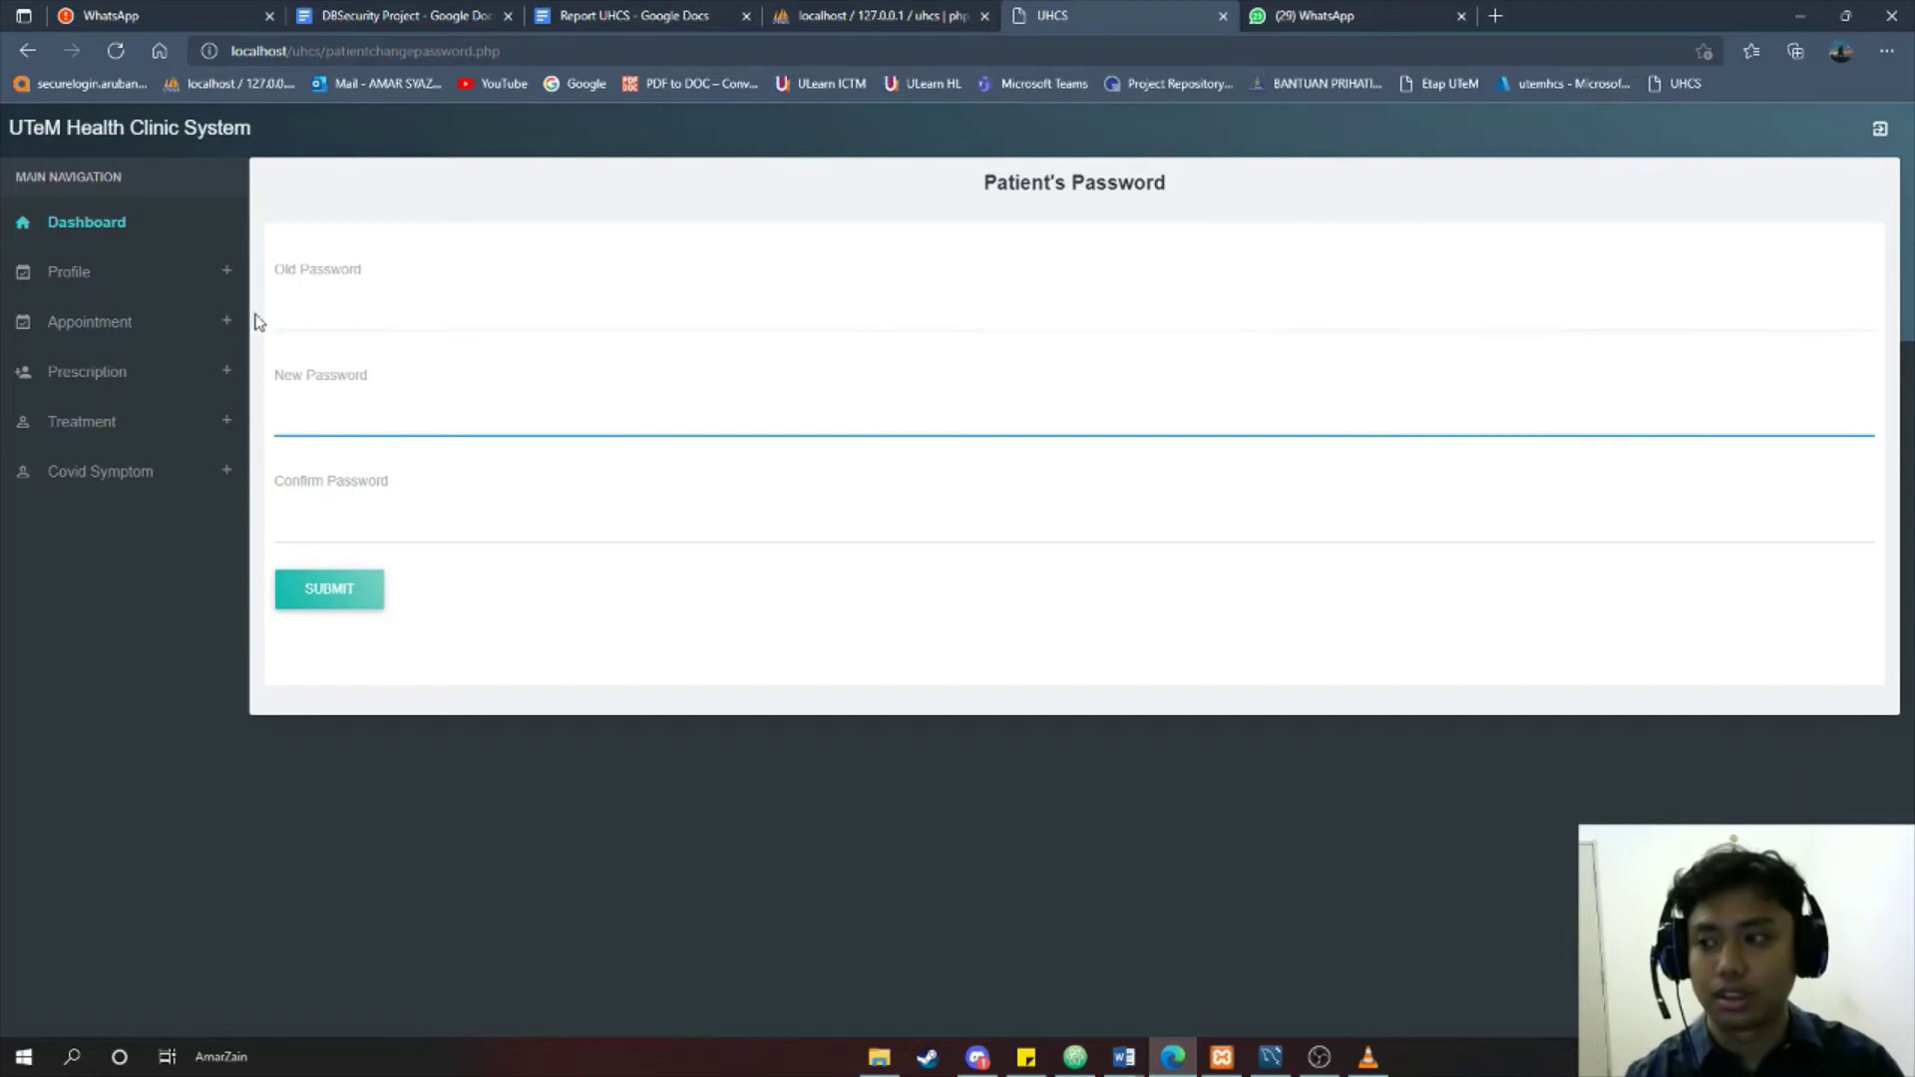
click(202, 328)
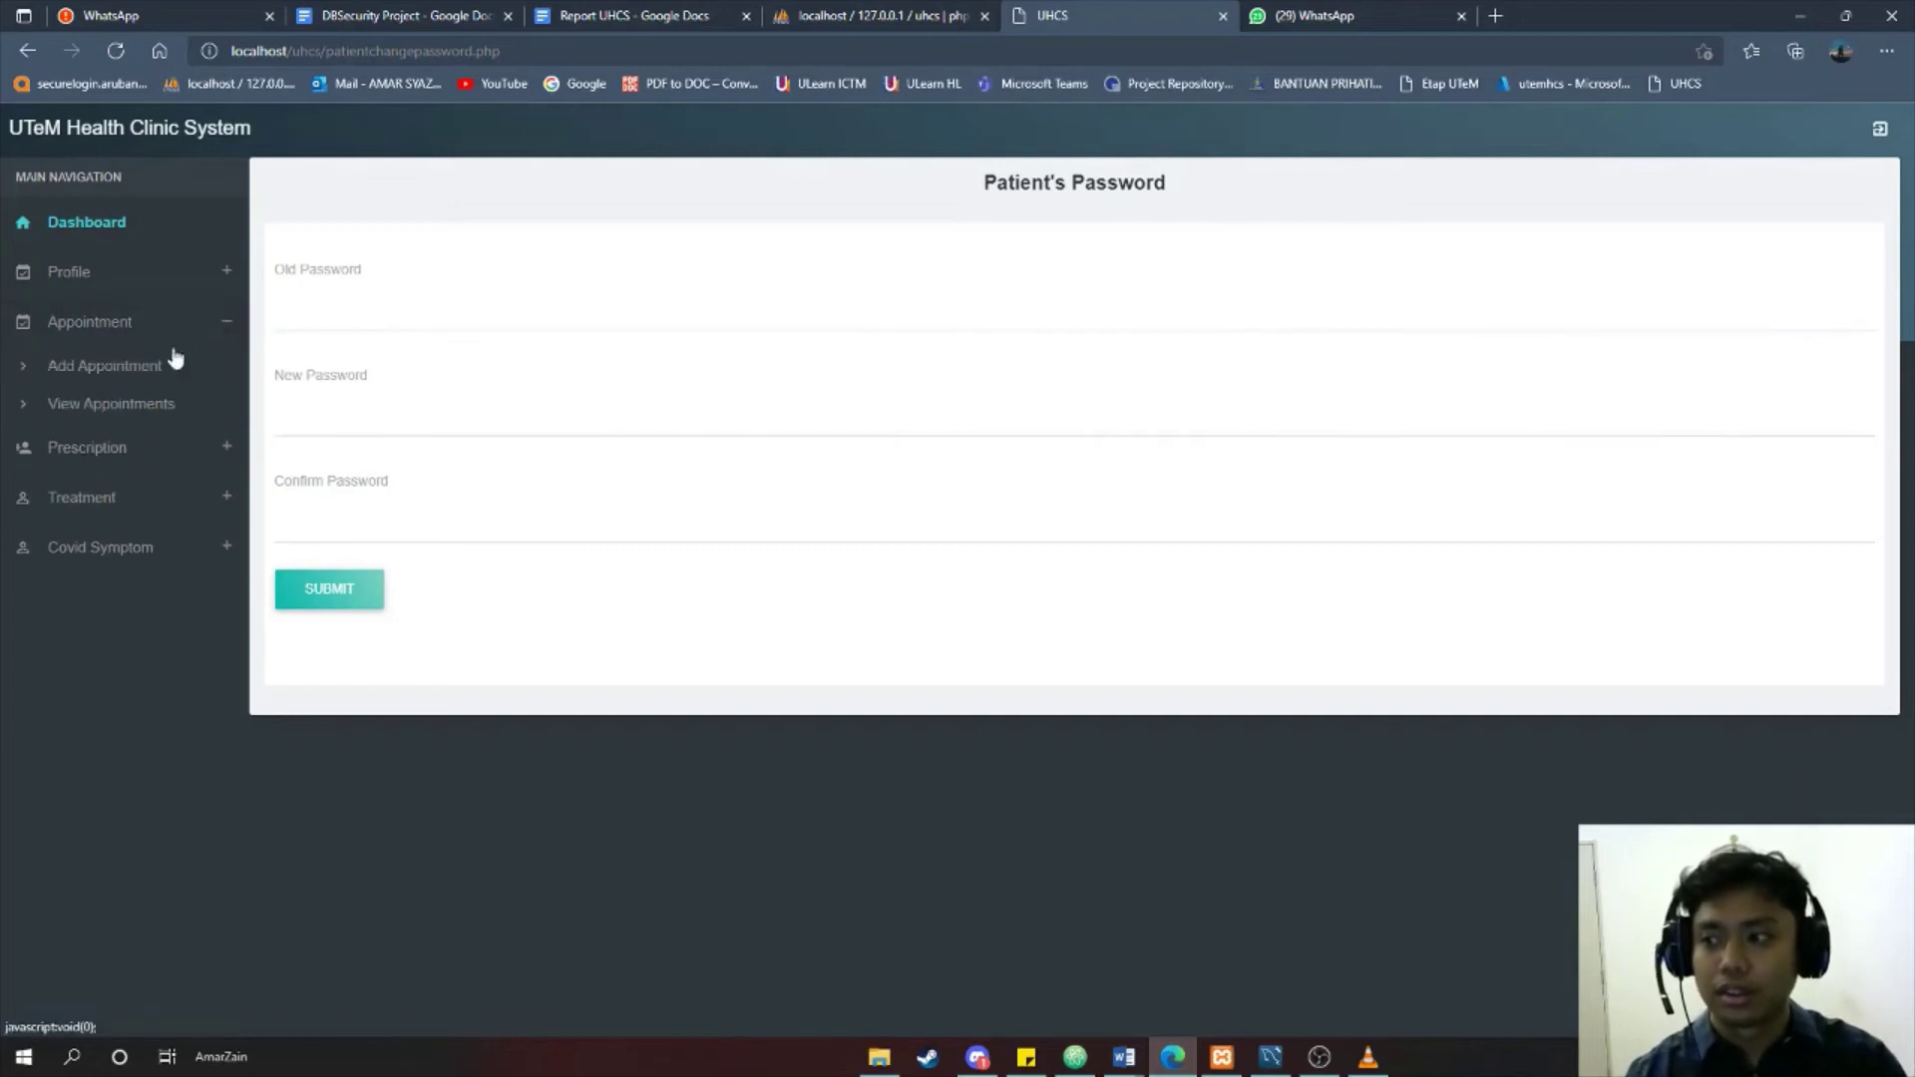
click(150, 367)
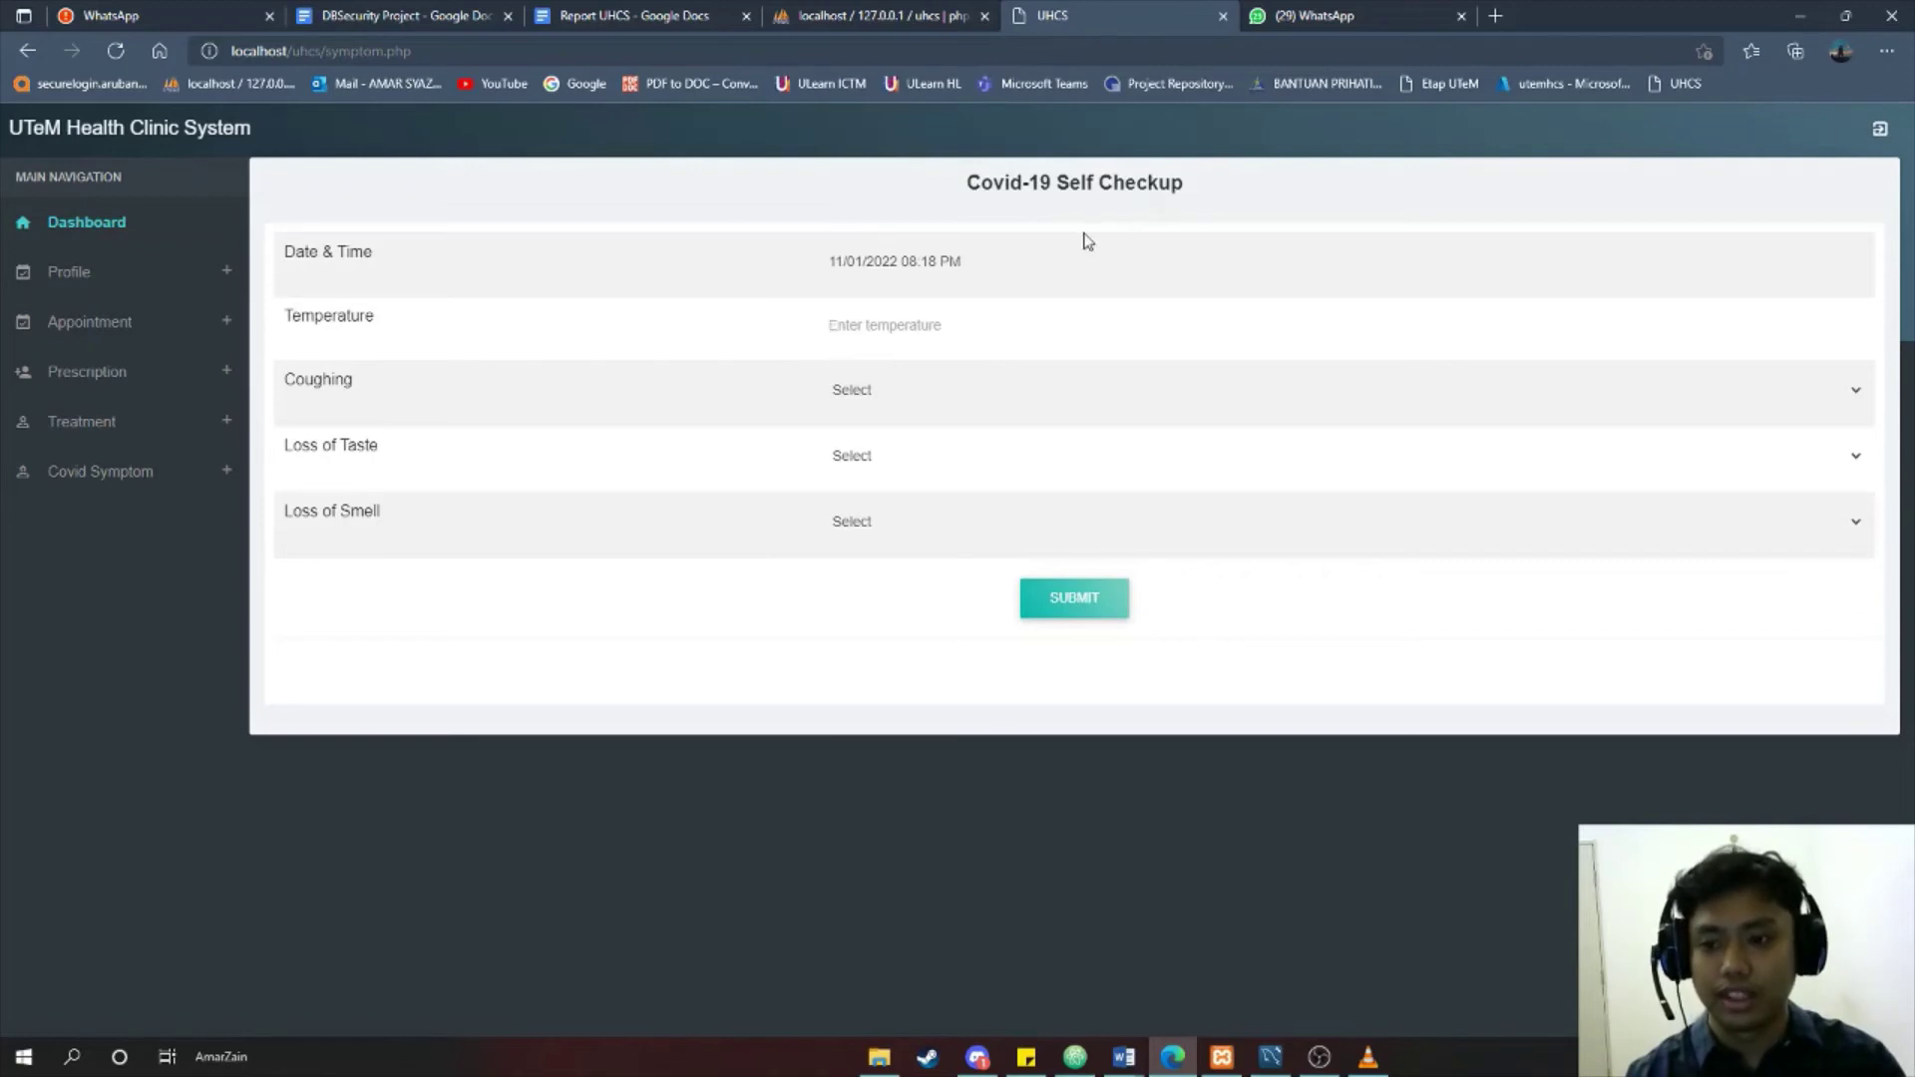
- Enter temperature 16.9 and answer No for coughing, loss of taste and loss of smell
click(909, 337)
click(880, 403)
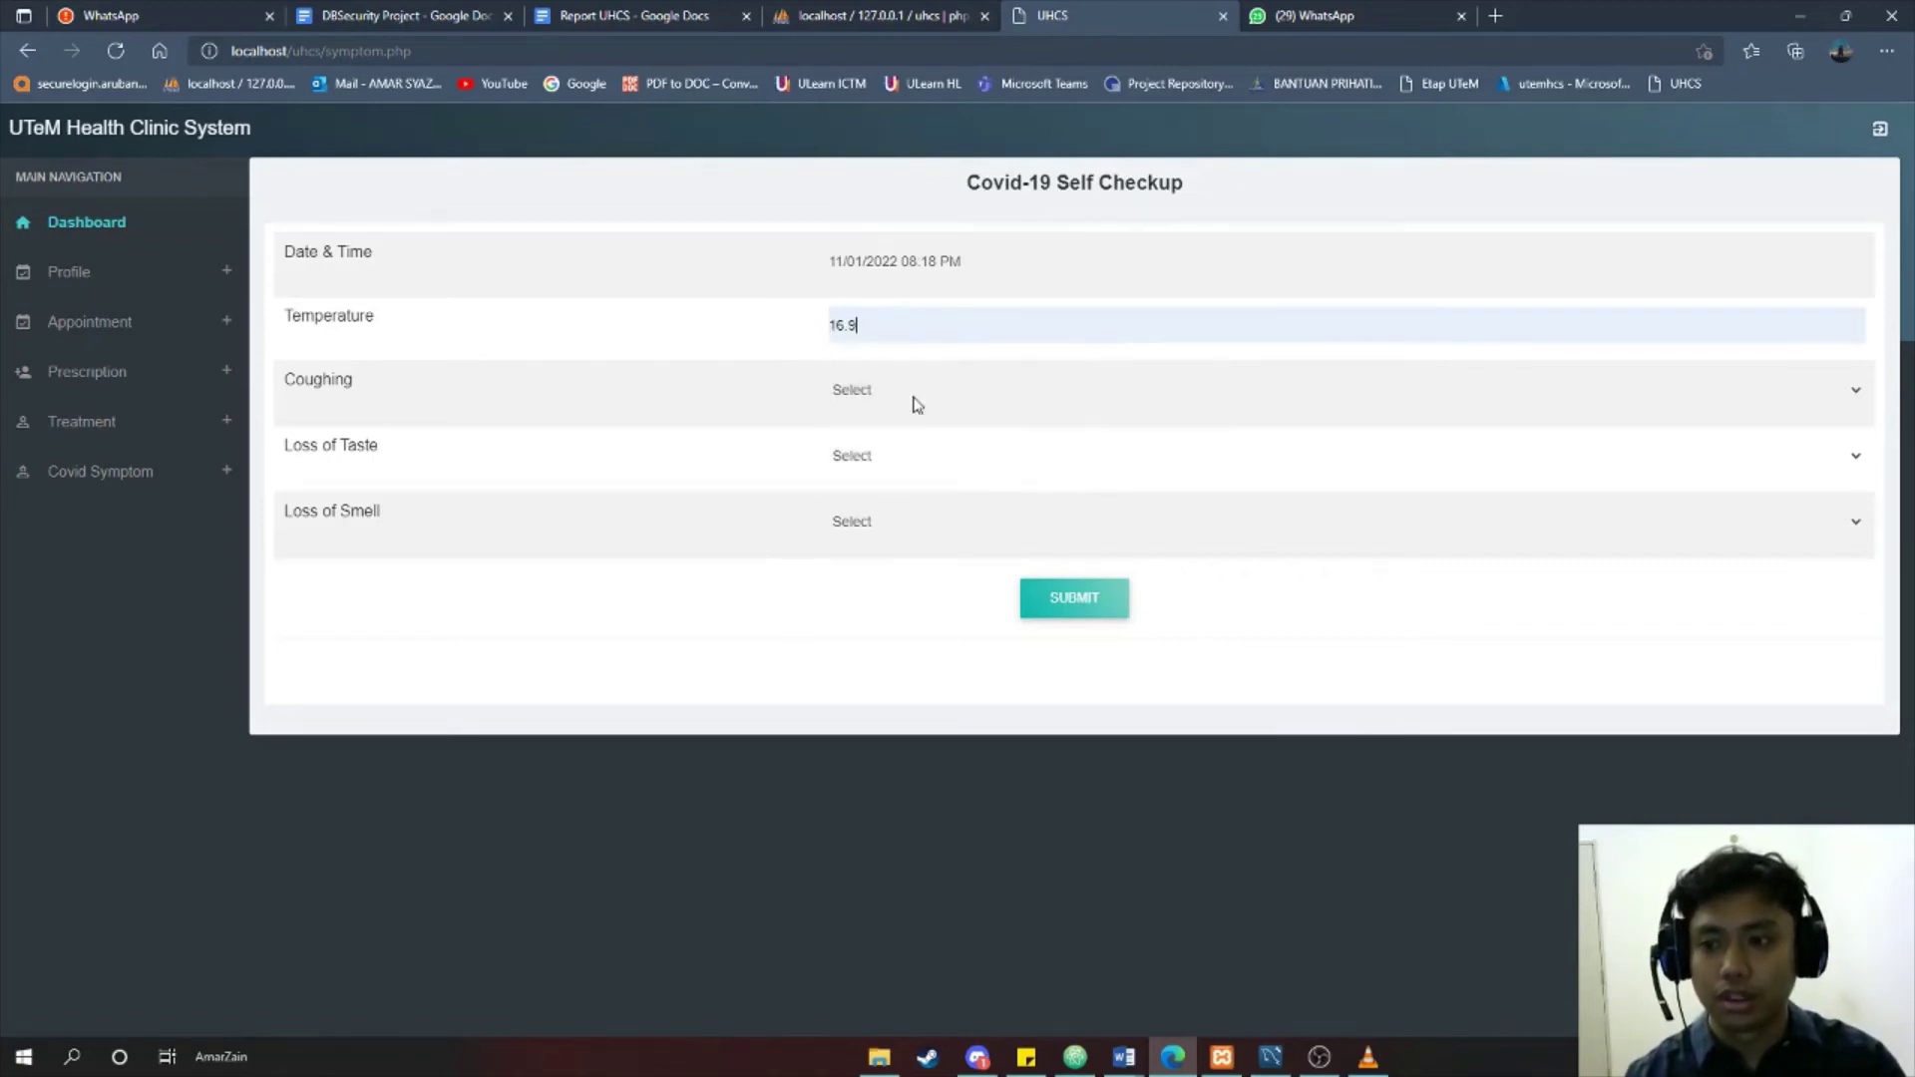
click(911, 399)
click(877, 458)
click(880, 459)
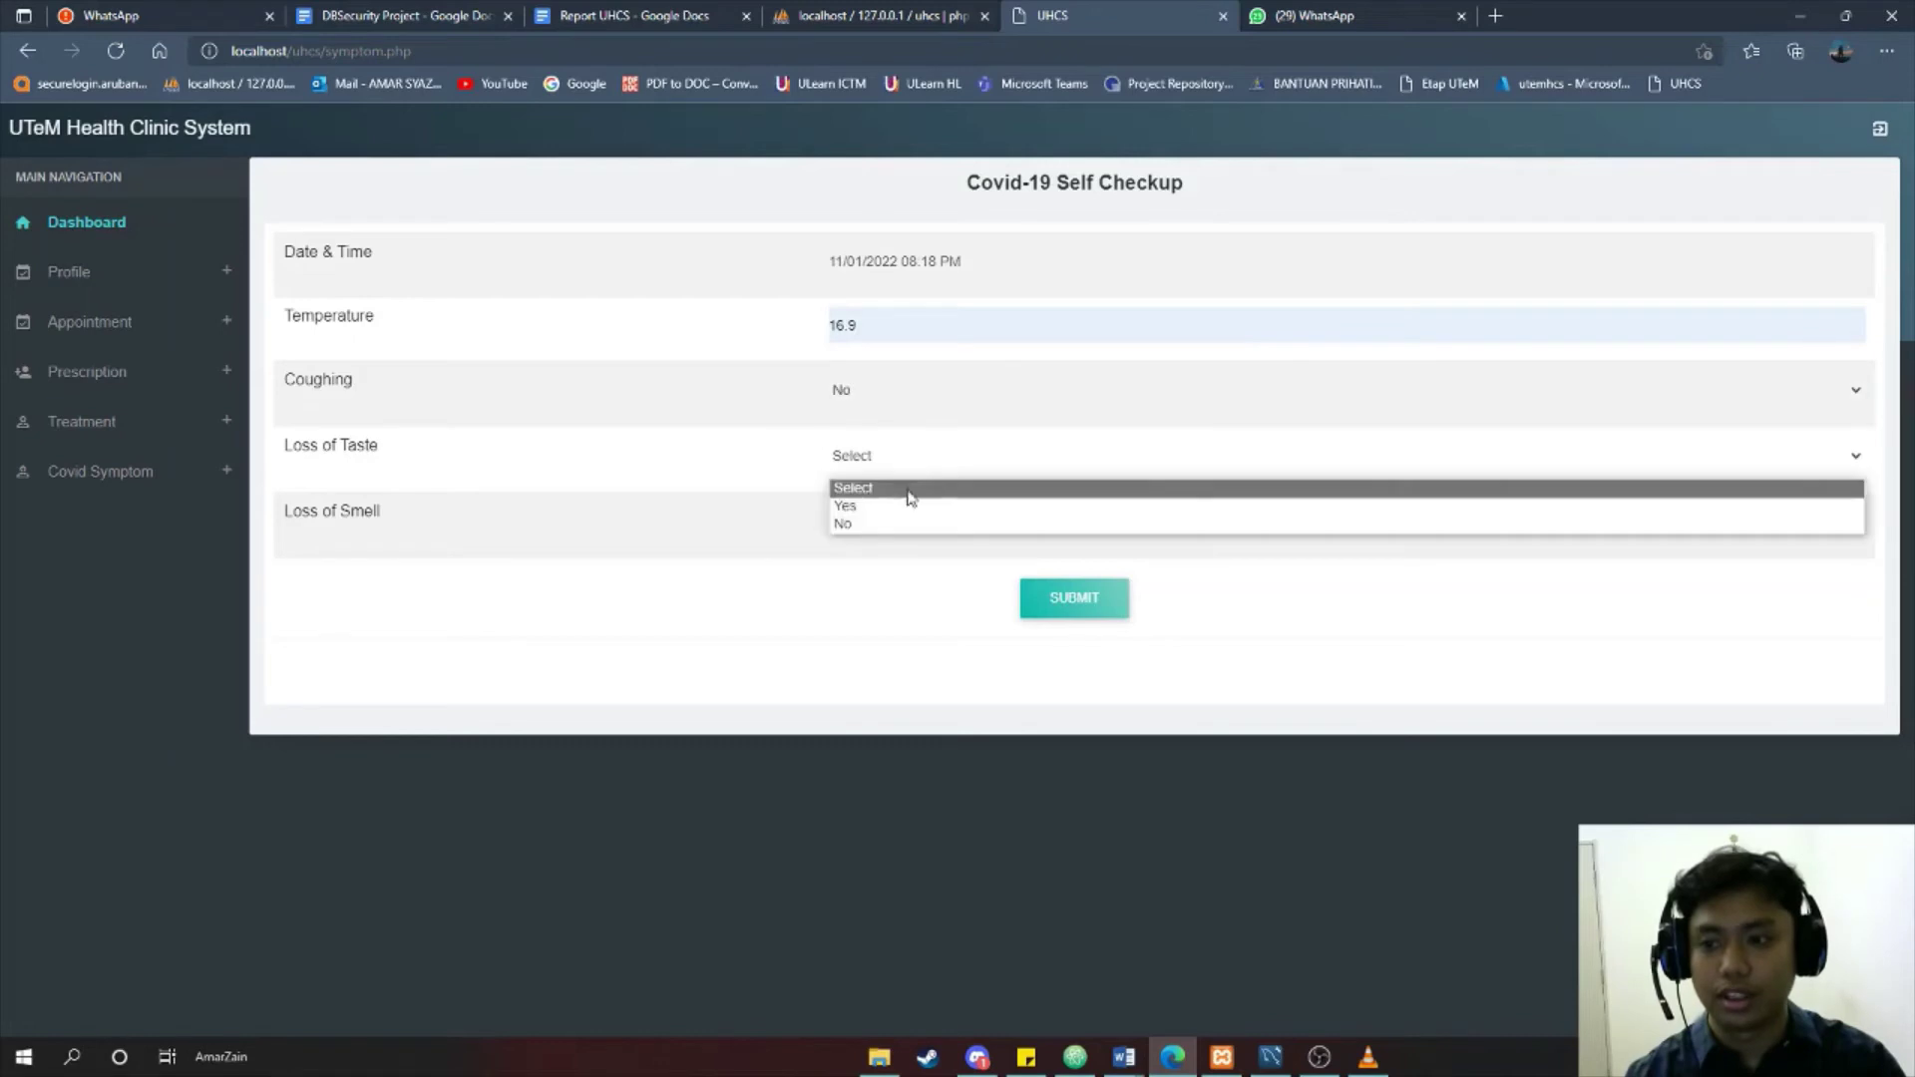
click(909, 521)
click(911, 521)
click(962, 587)
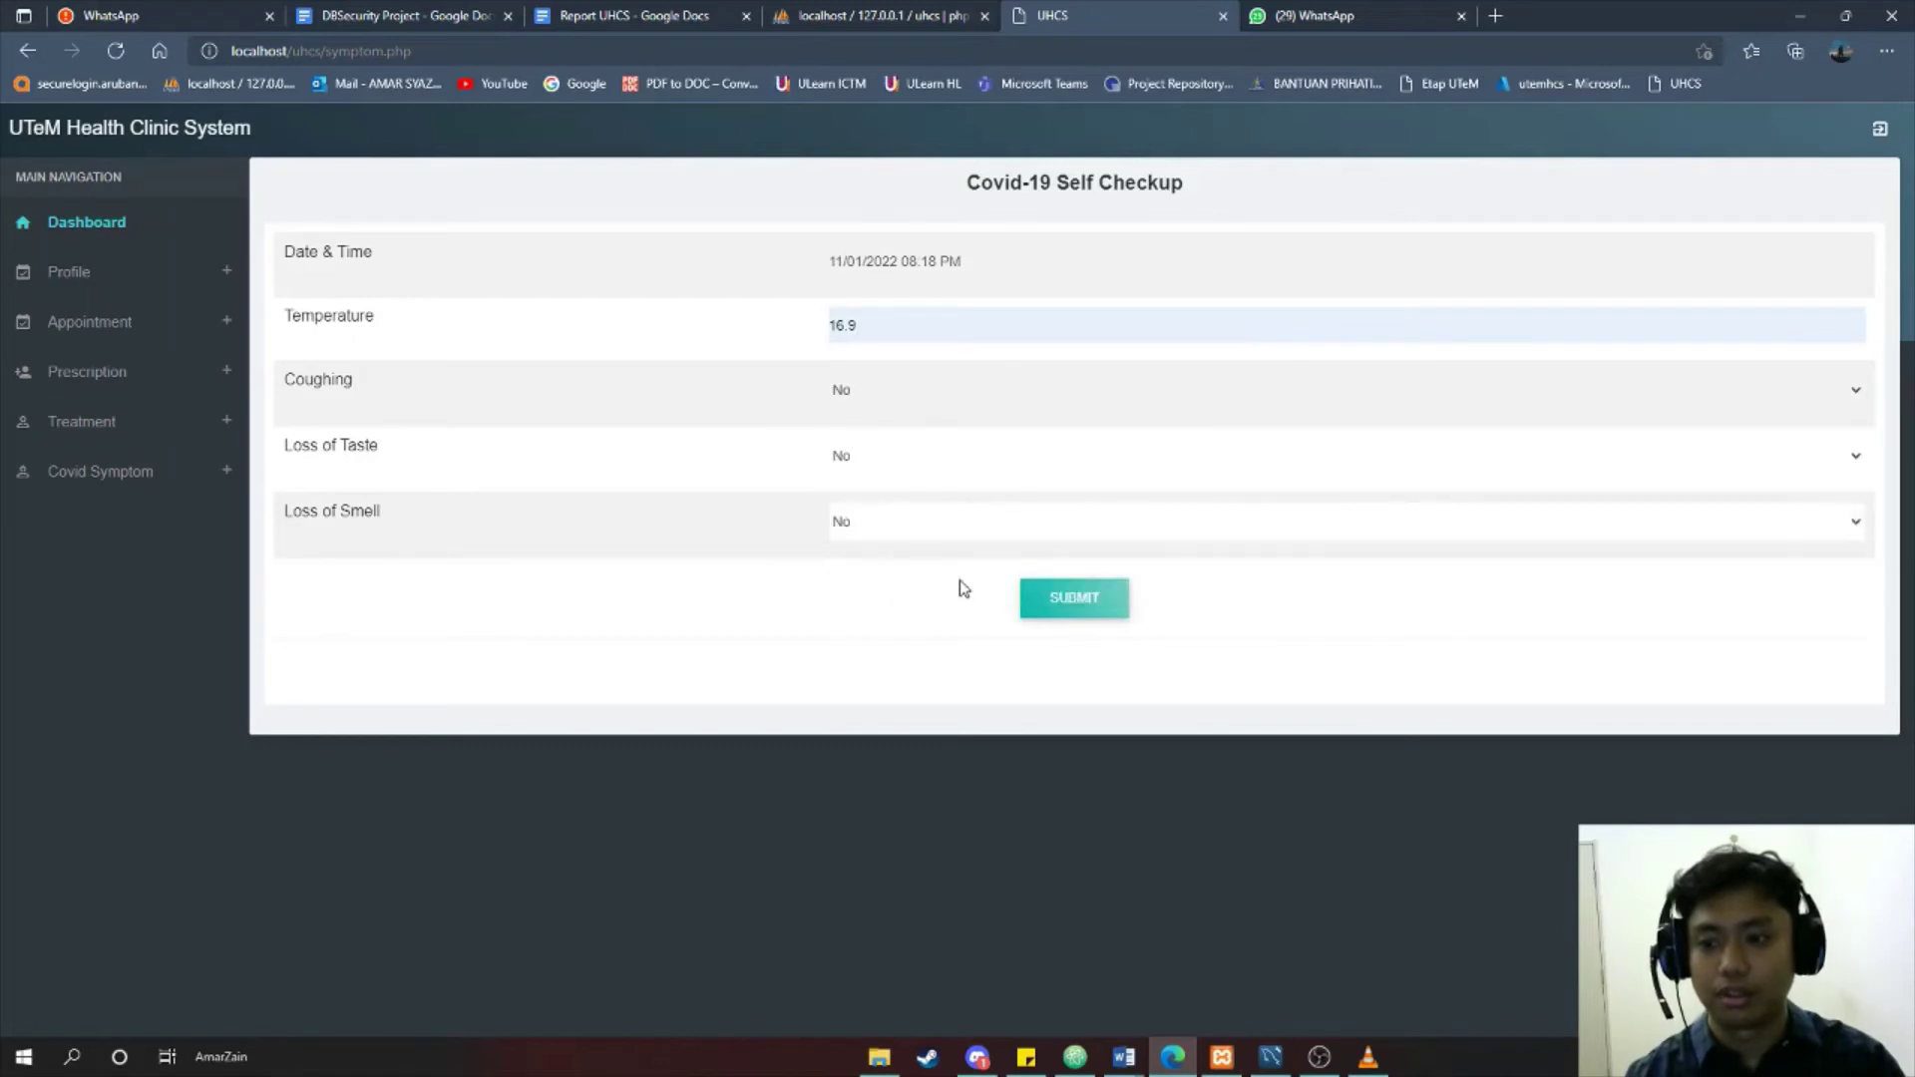
- Submit the self checkup, confirm it, and dismiss the success message
click(1064, 606)
click(1057, 158)
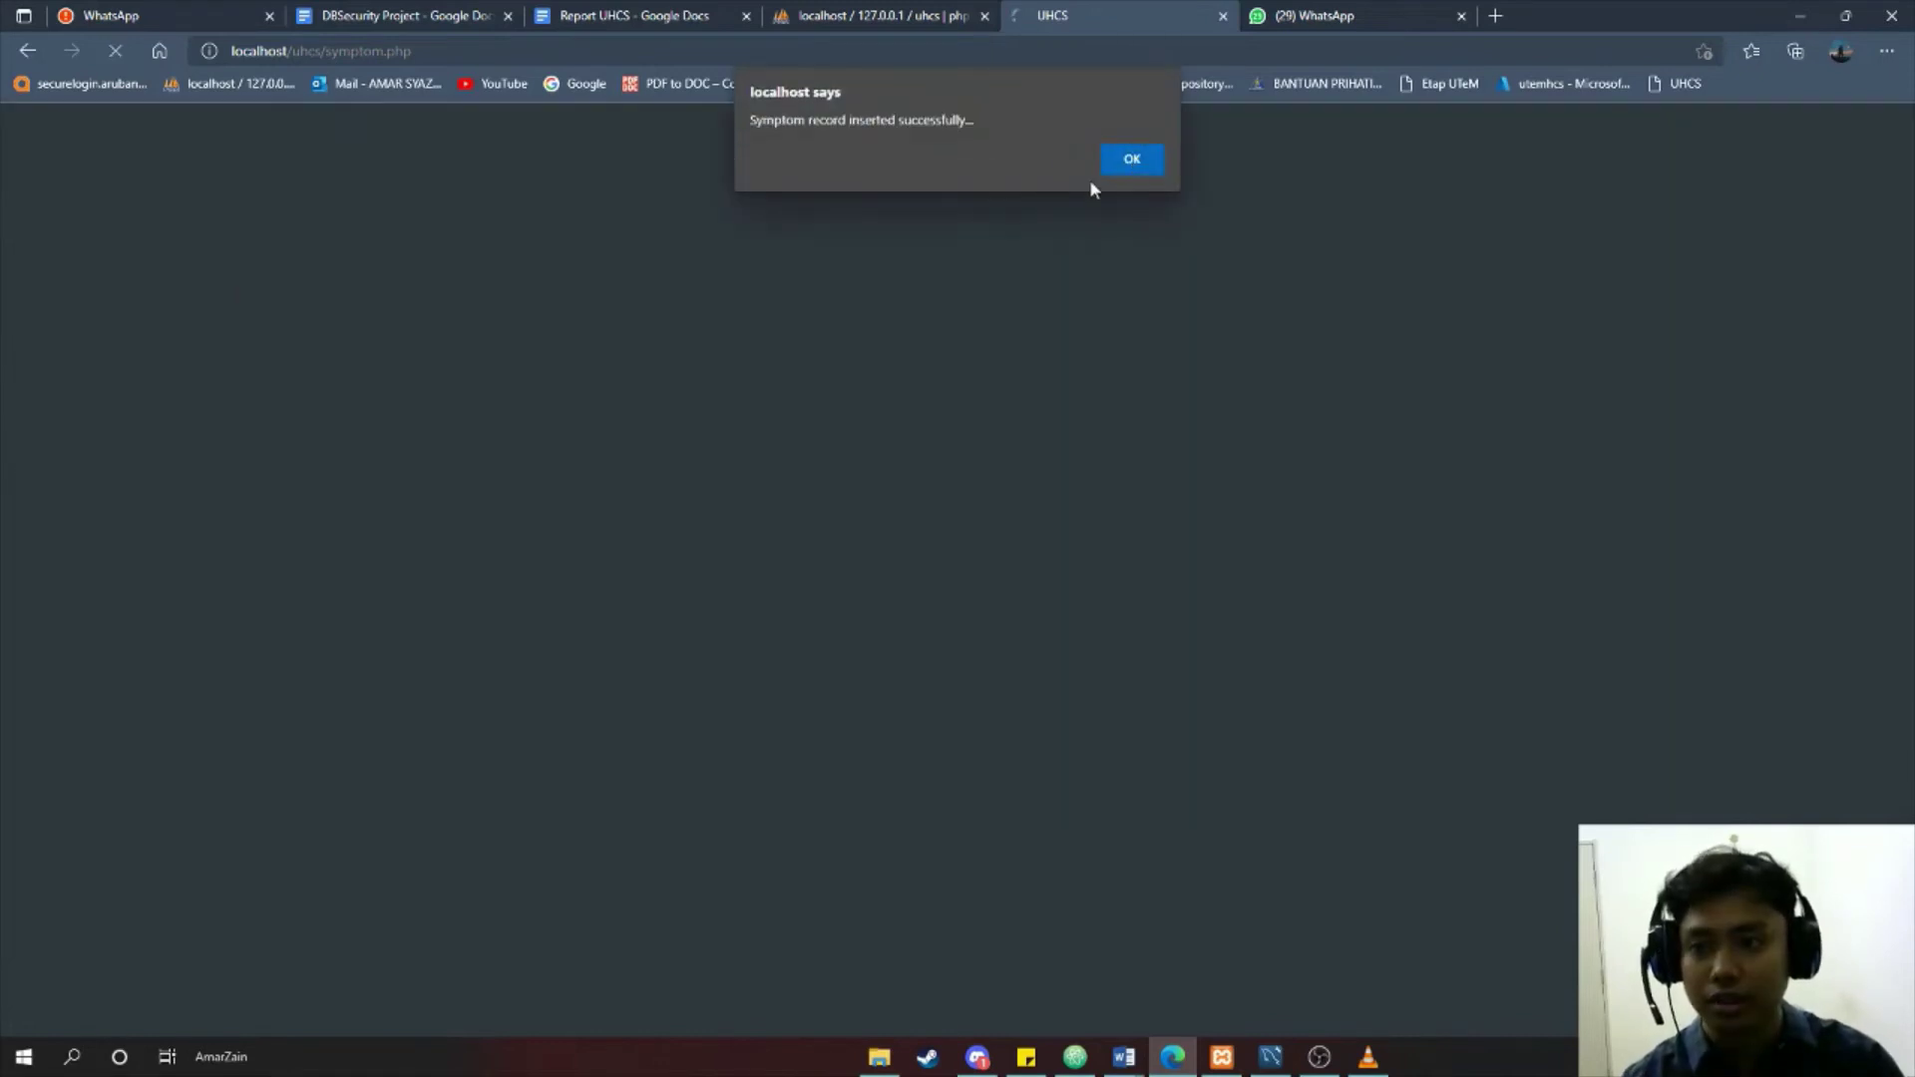
click(1137, 158)
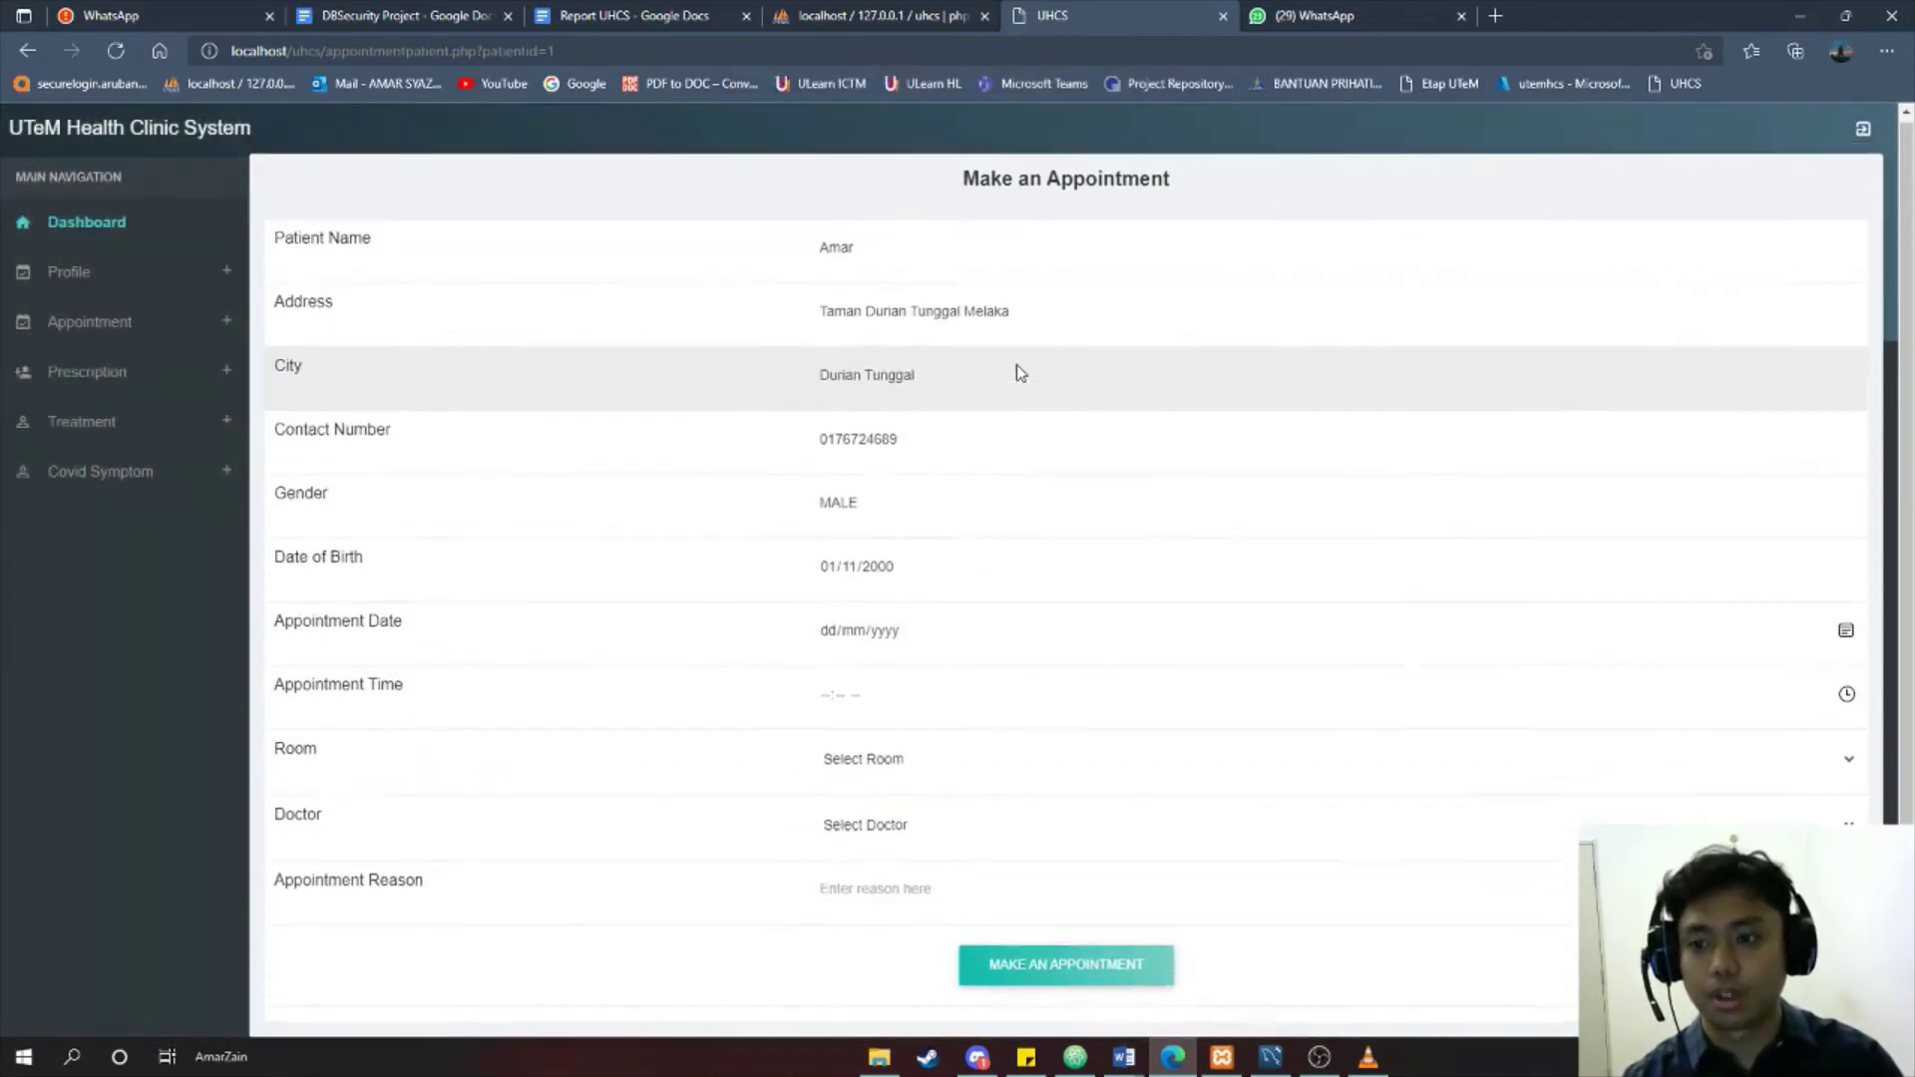
scroll(992, 372, down, 1)
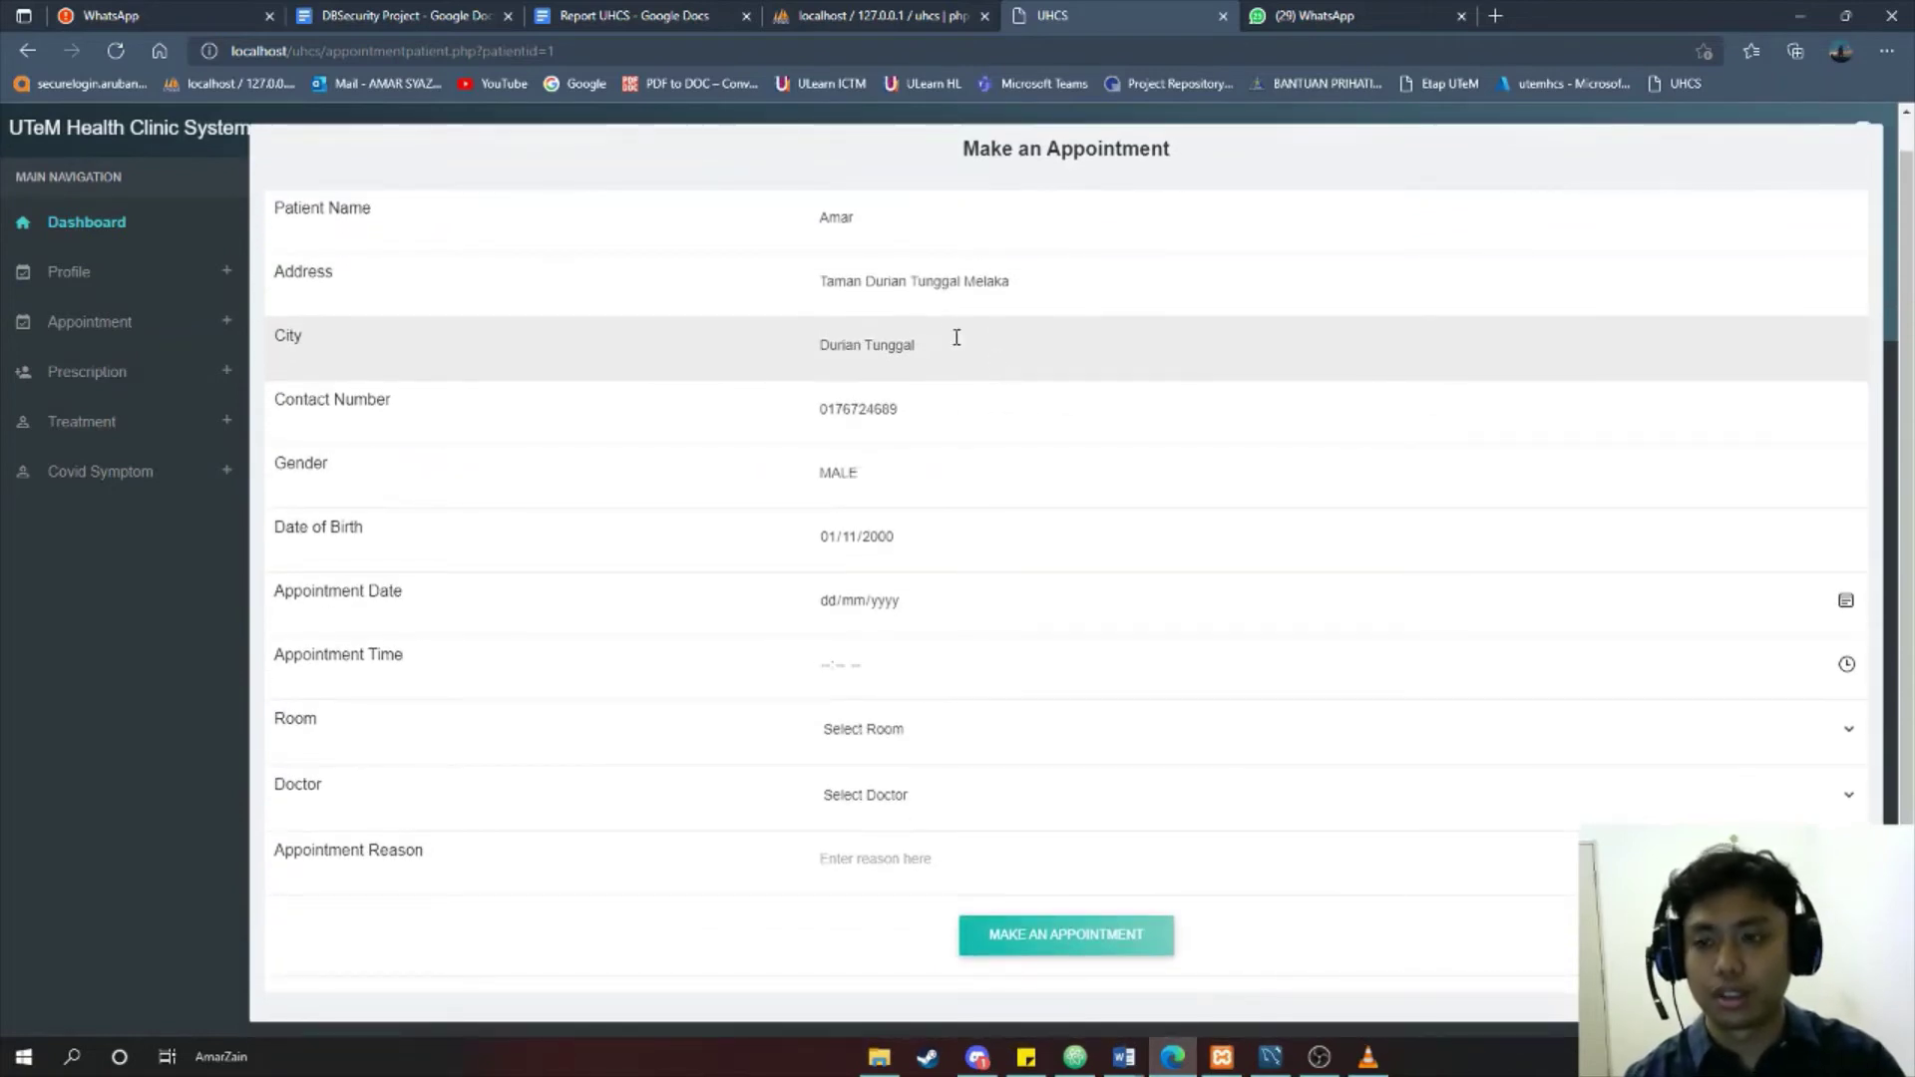
scroll(913, 283, up, 1)
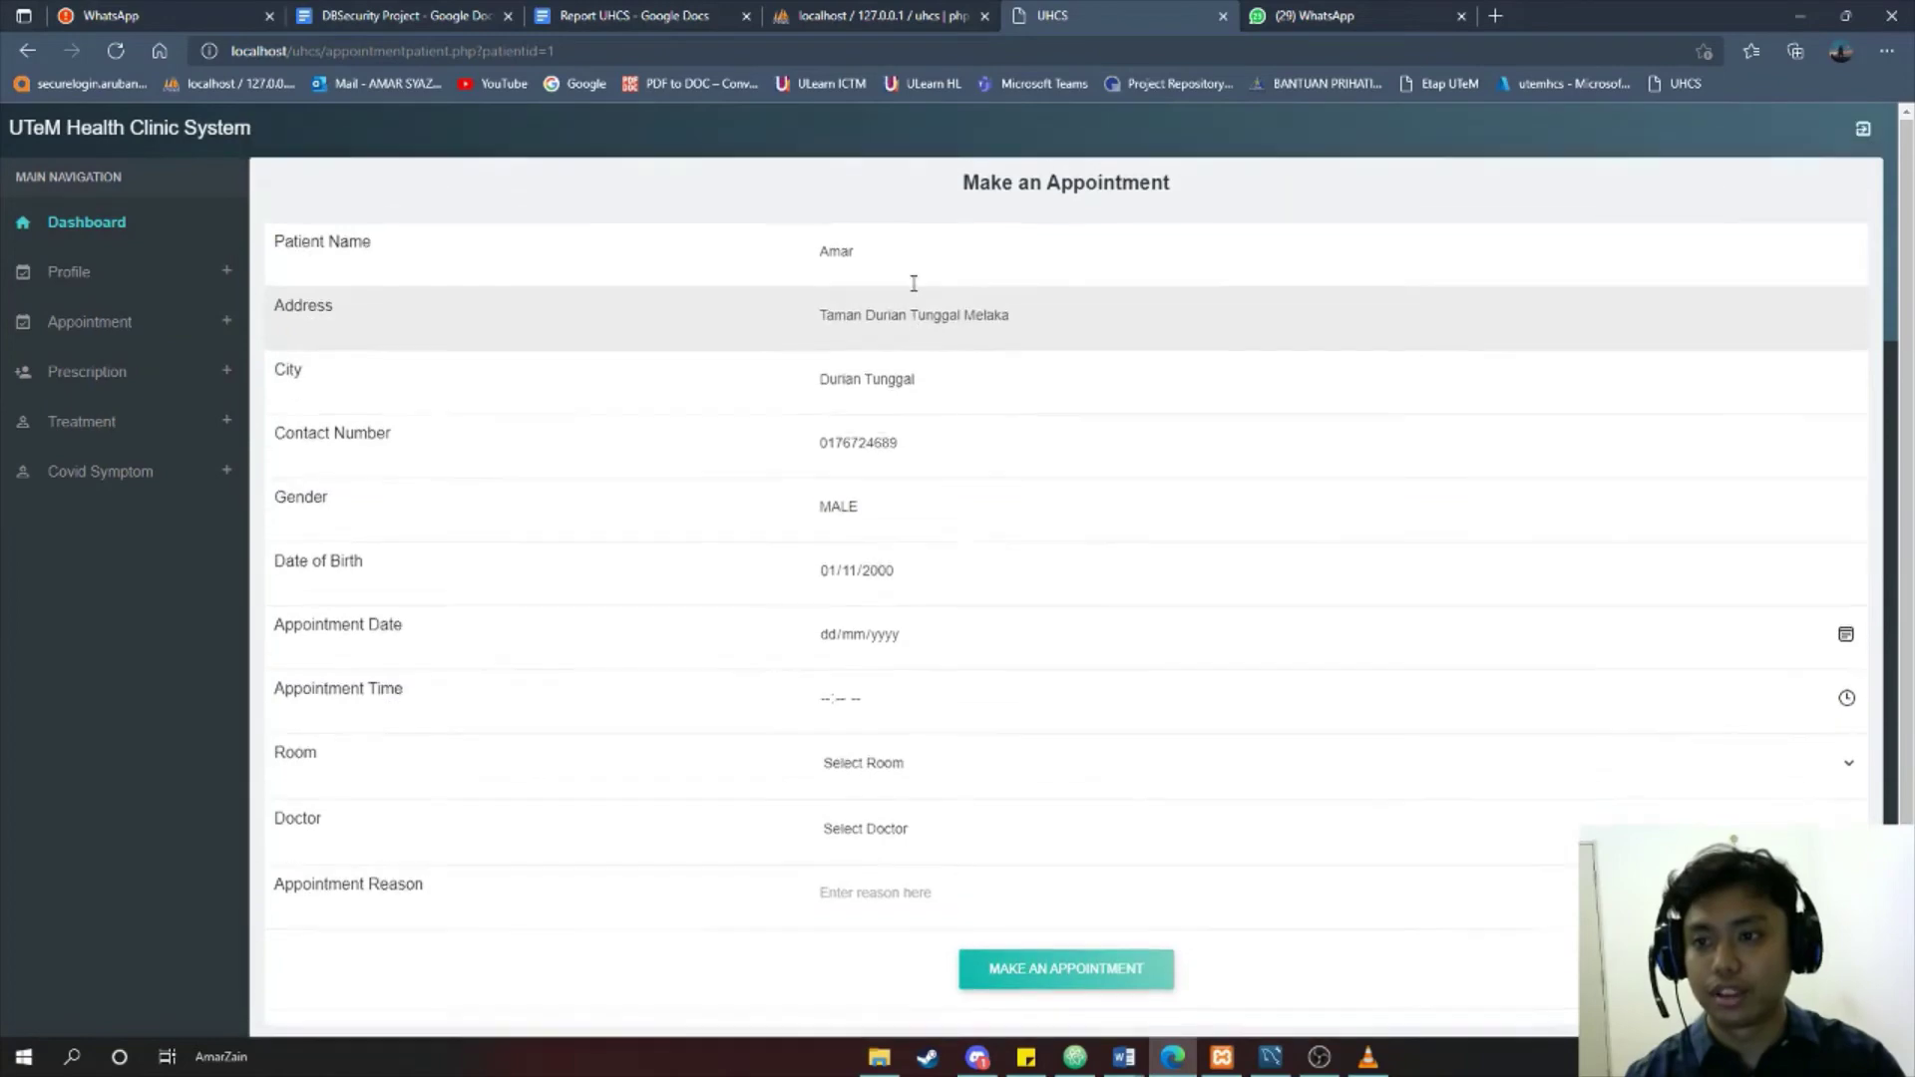
scroll(913, 283, down, 1)
scroll(912, 279, up, 1)
- Open View Appointments and review the records, including the Pending High Fever appointment
scroll(910, 279, down, 1)
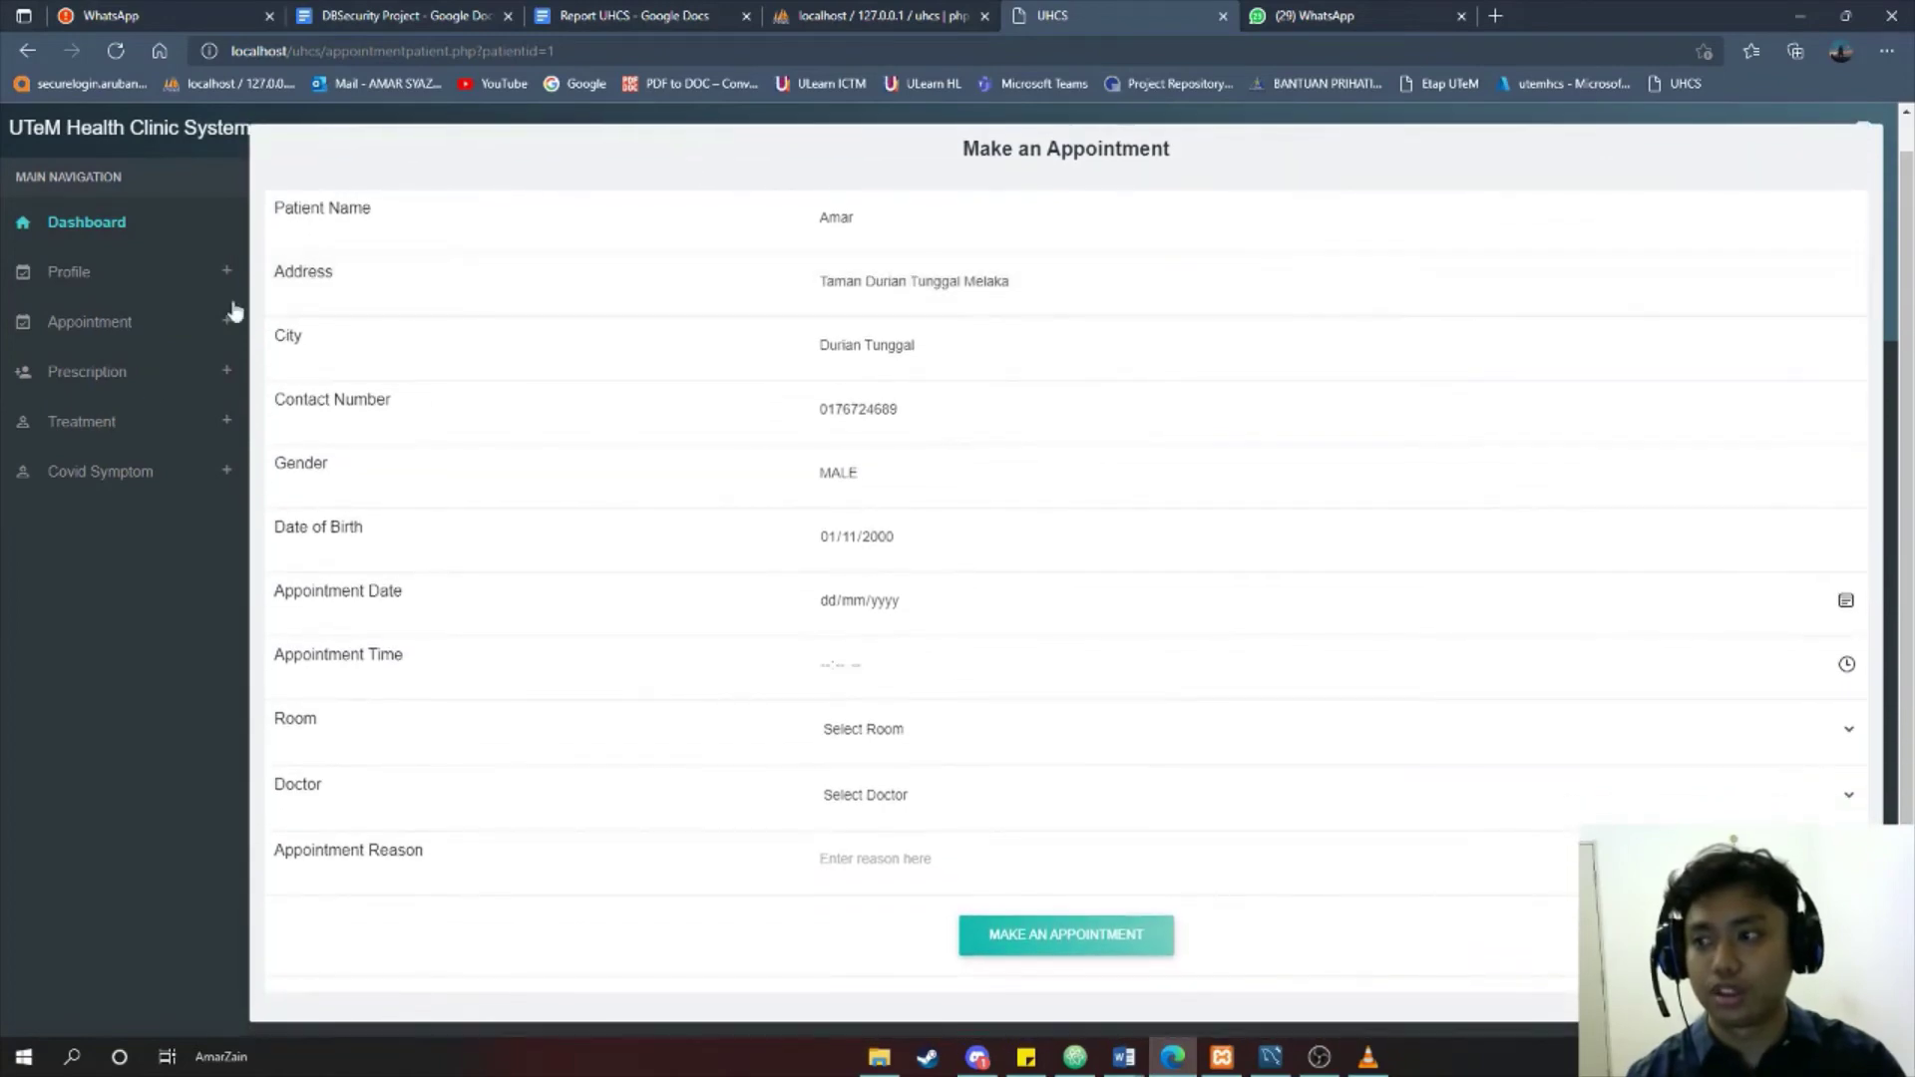
click(151, 340)
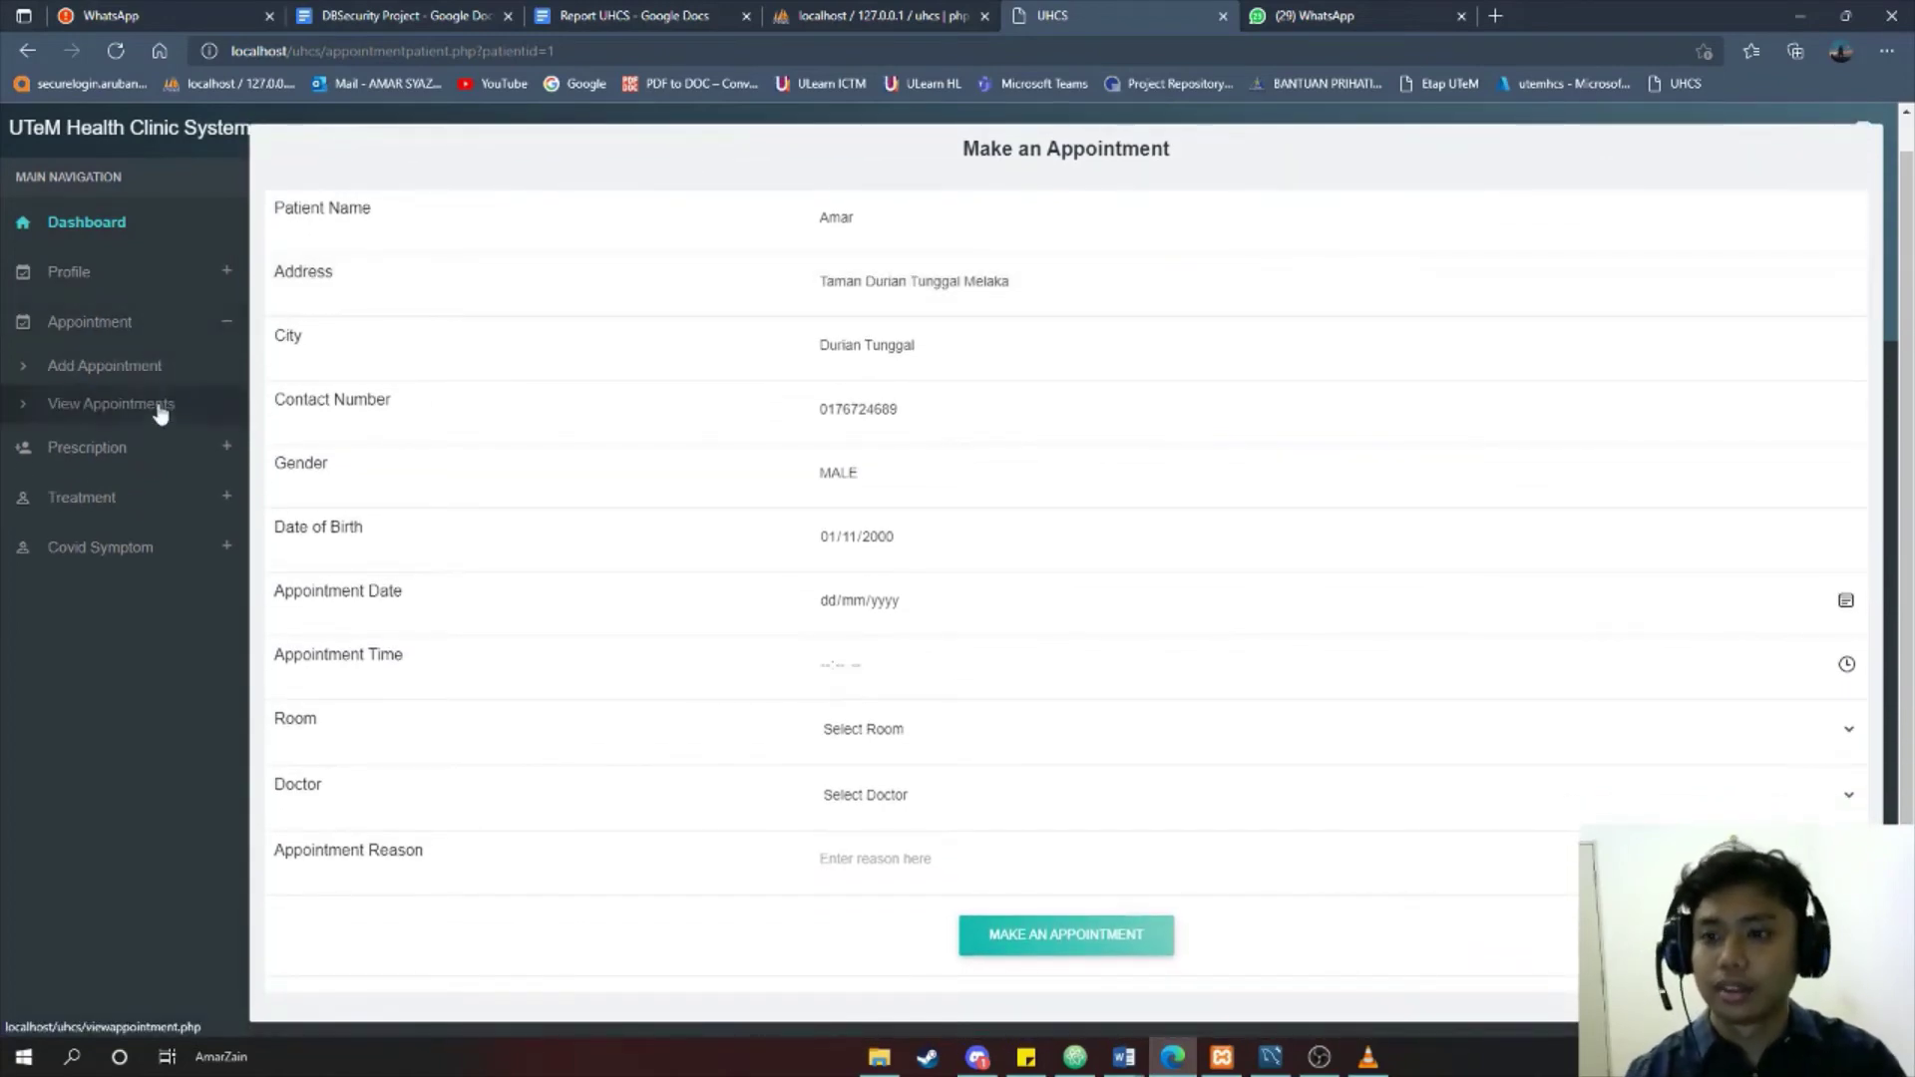
click(159, 405)
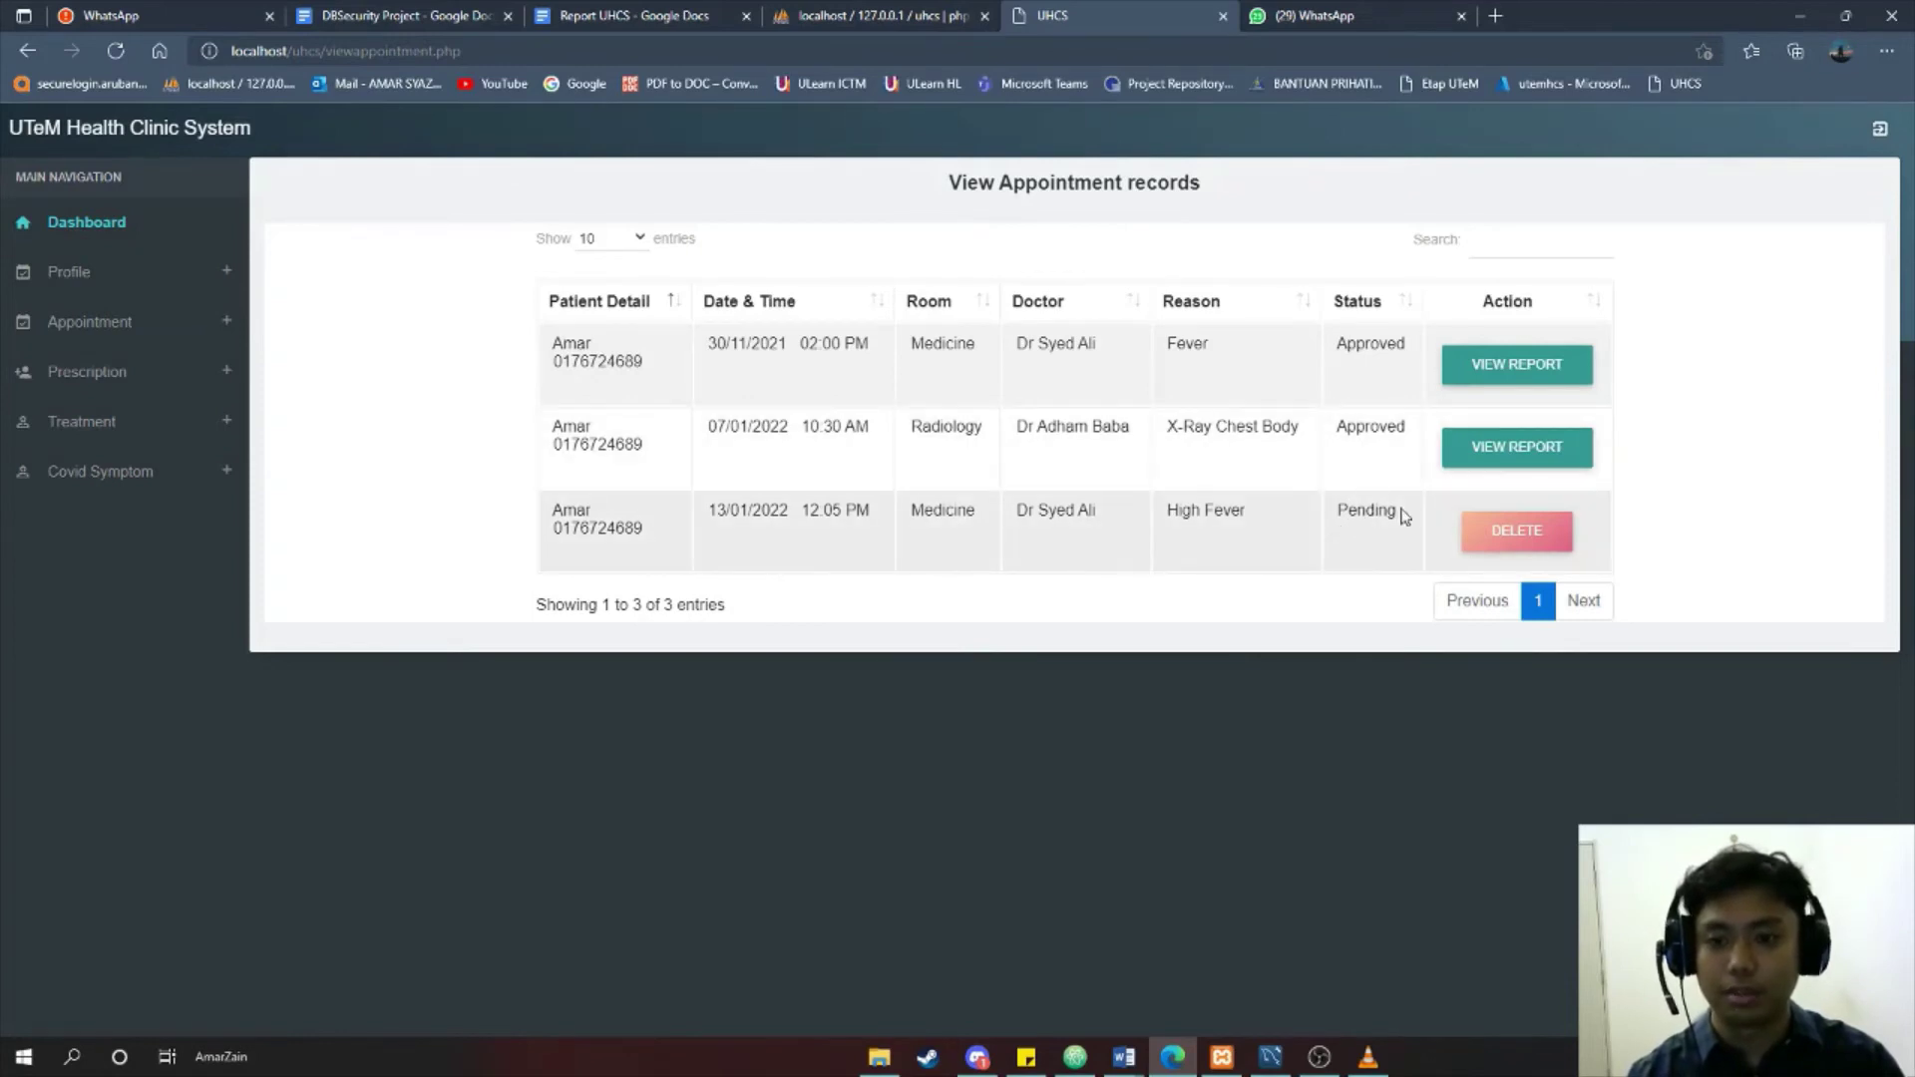
drag(1403, 515, 1338, 514)
click(1359, 528)
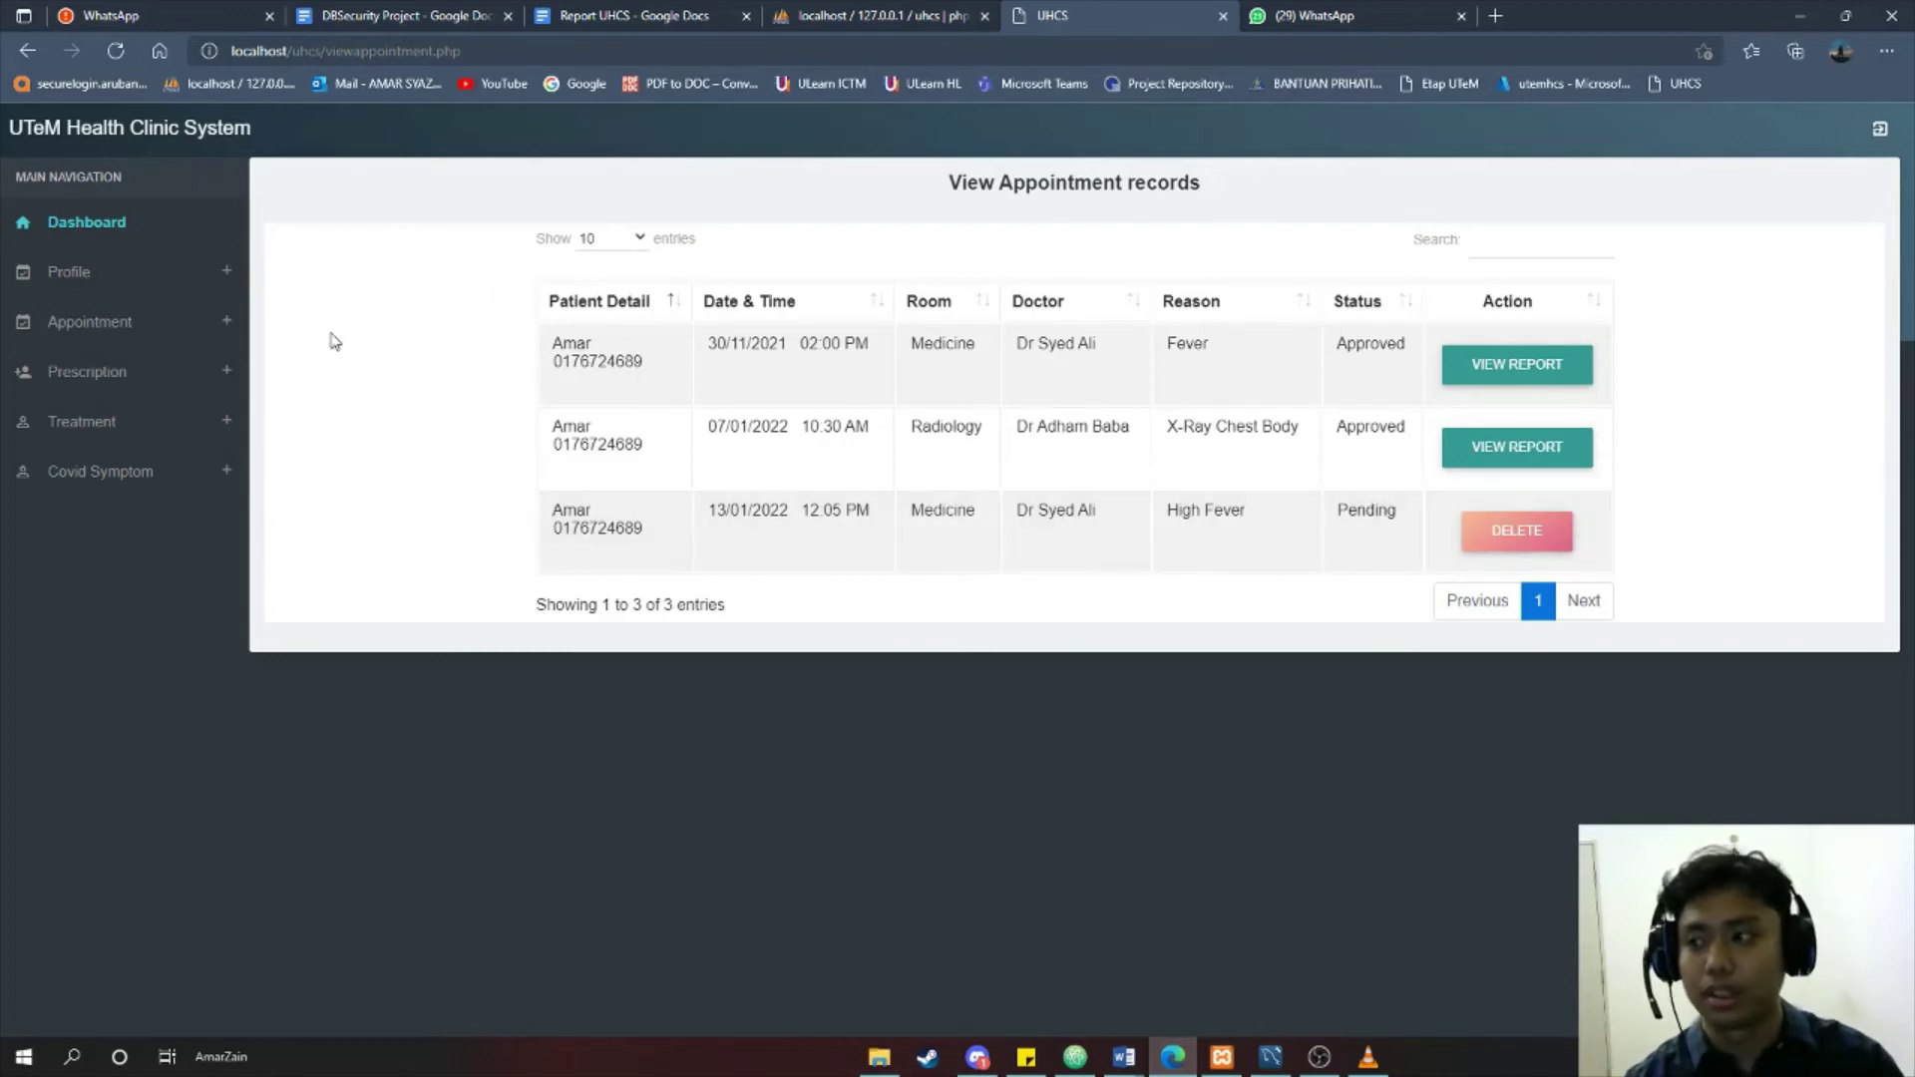
click(154, 324)
click(154, 324)
- View the casts-versus-splints prescription, then the Chest XRay treatment record by Dr Adham Baba
click(155, 371)
click(146, 417)
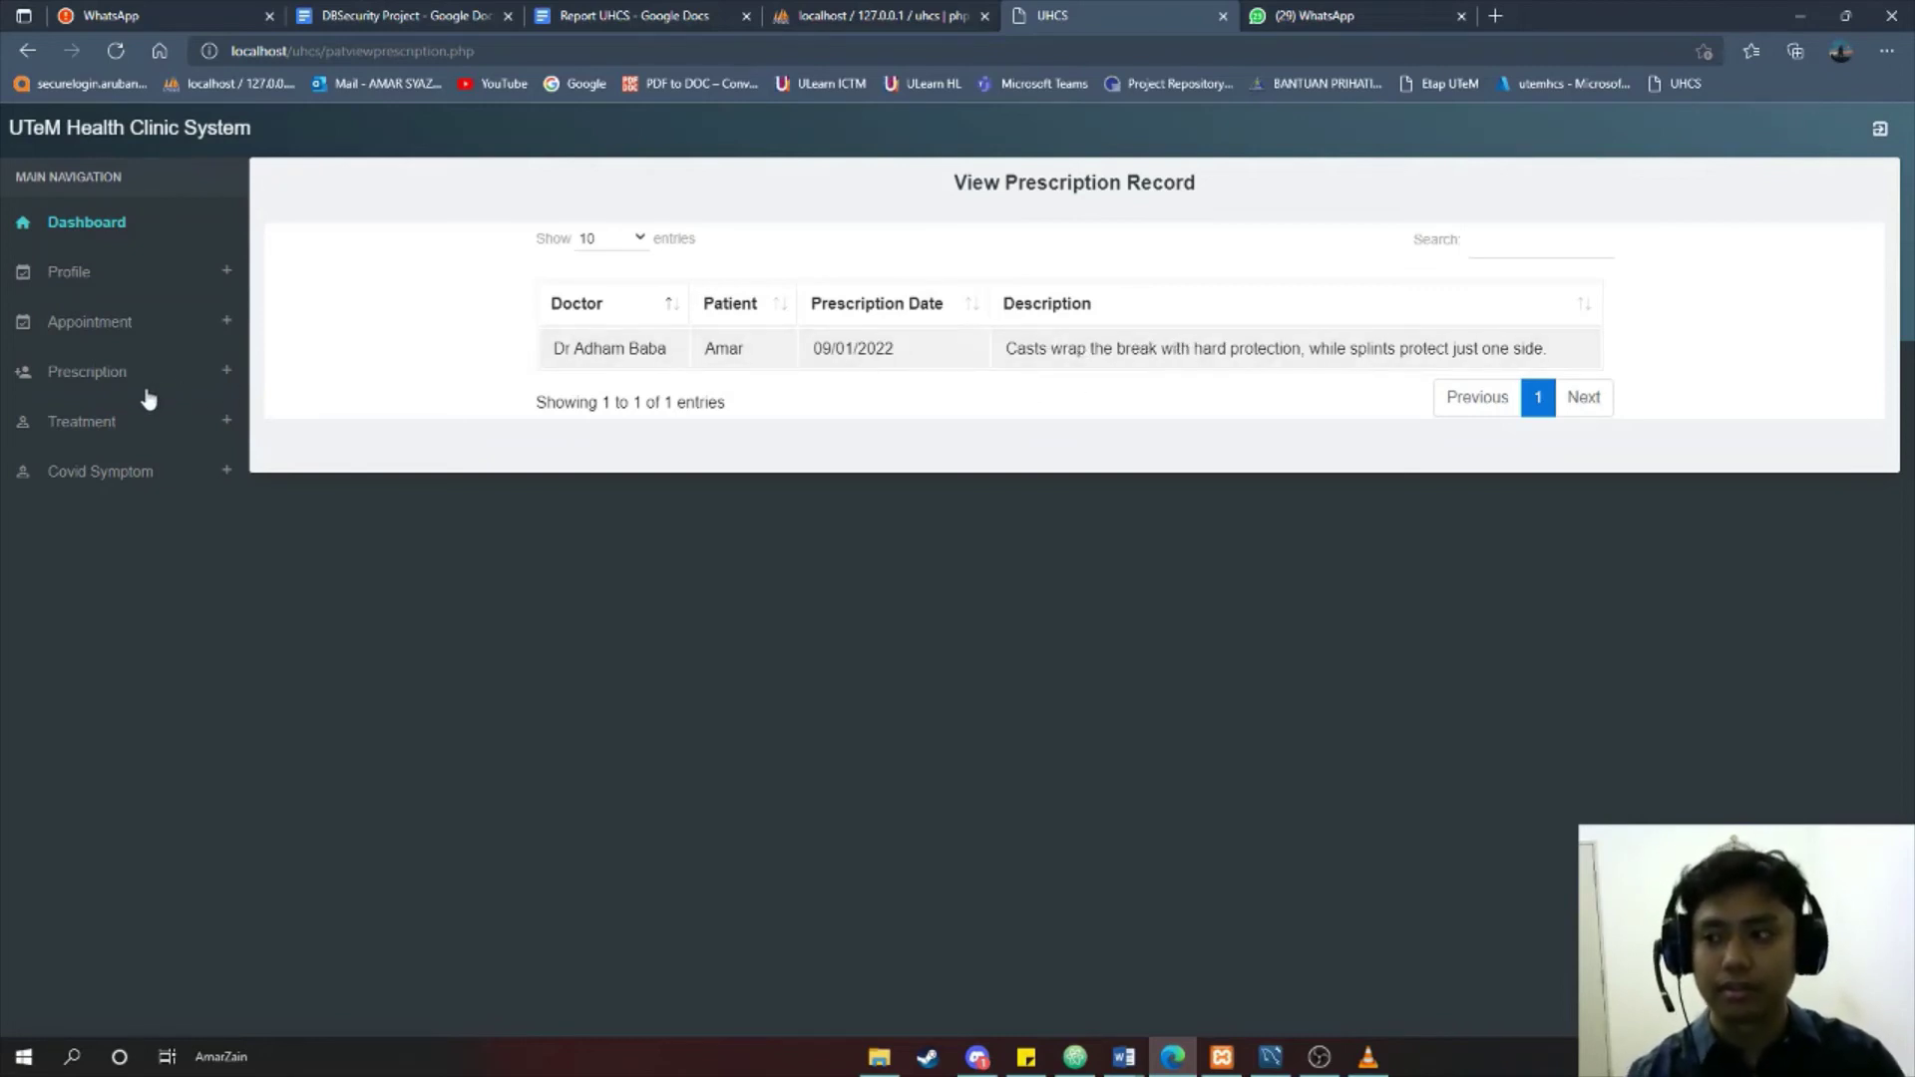
click(154, 427)
click(150, 465)
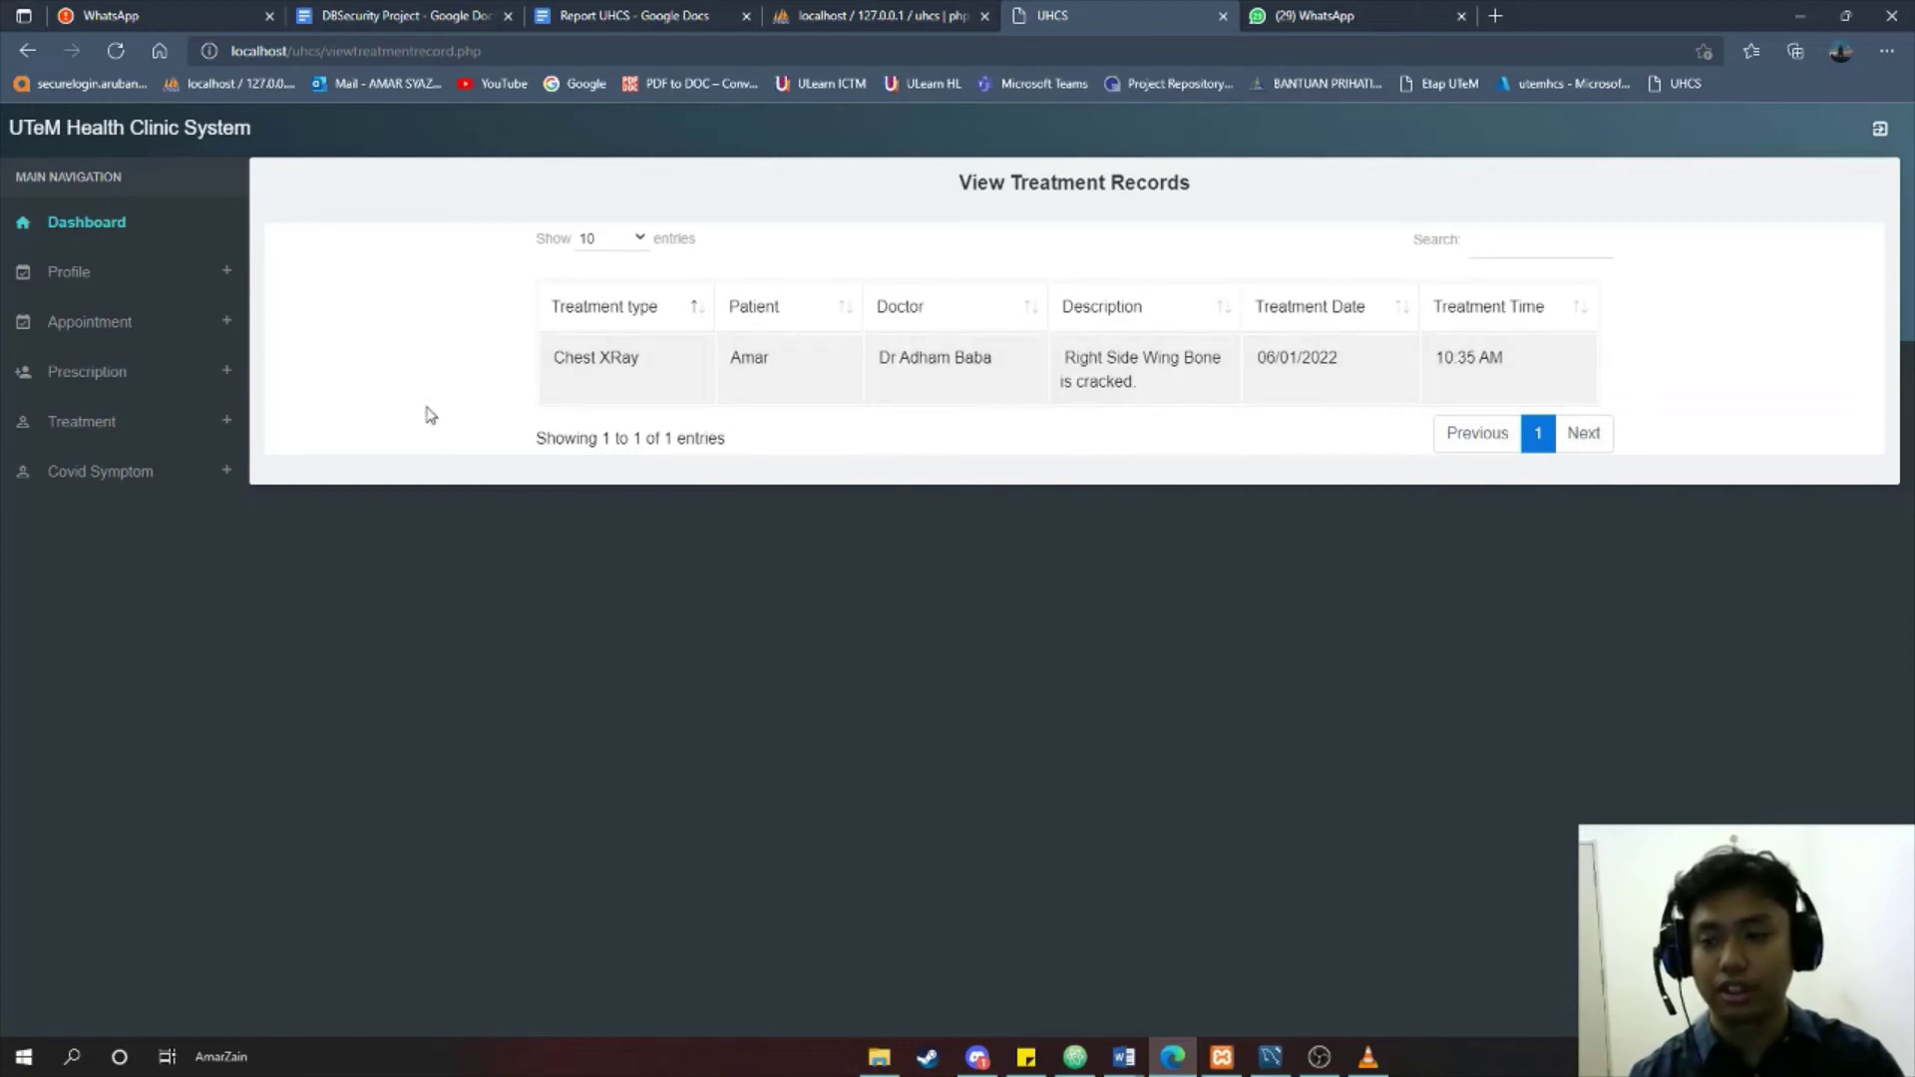
click(213, 472)
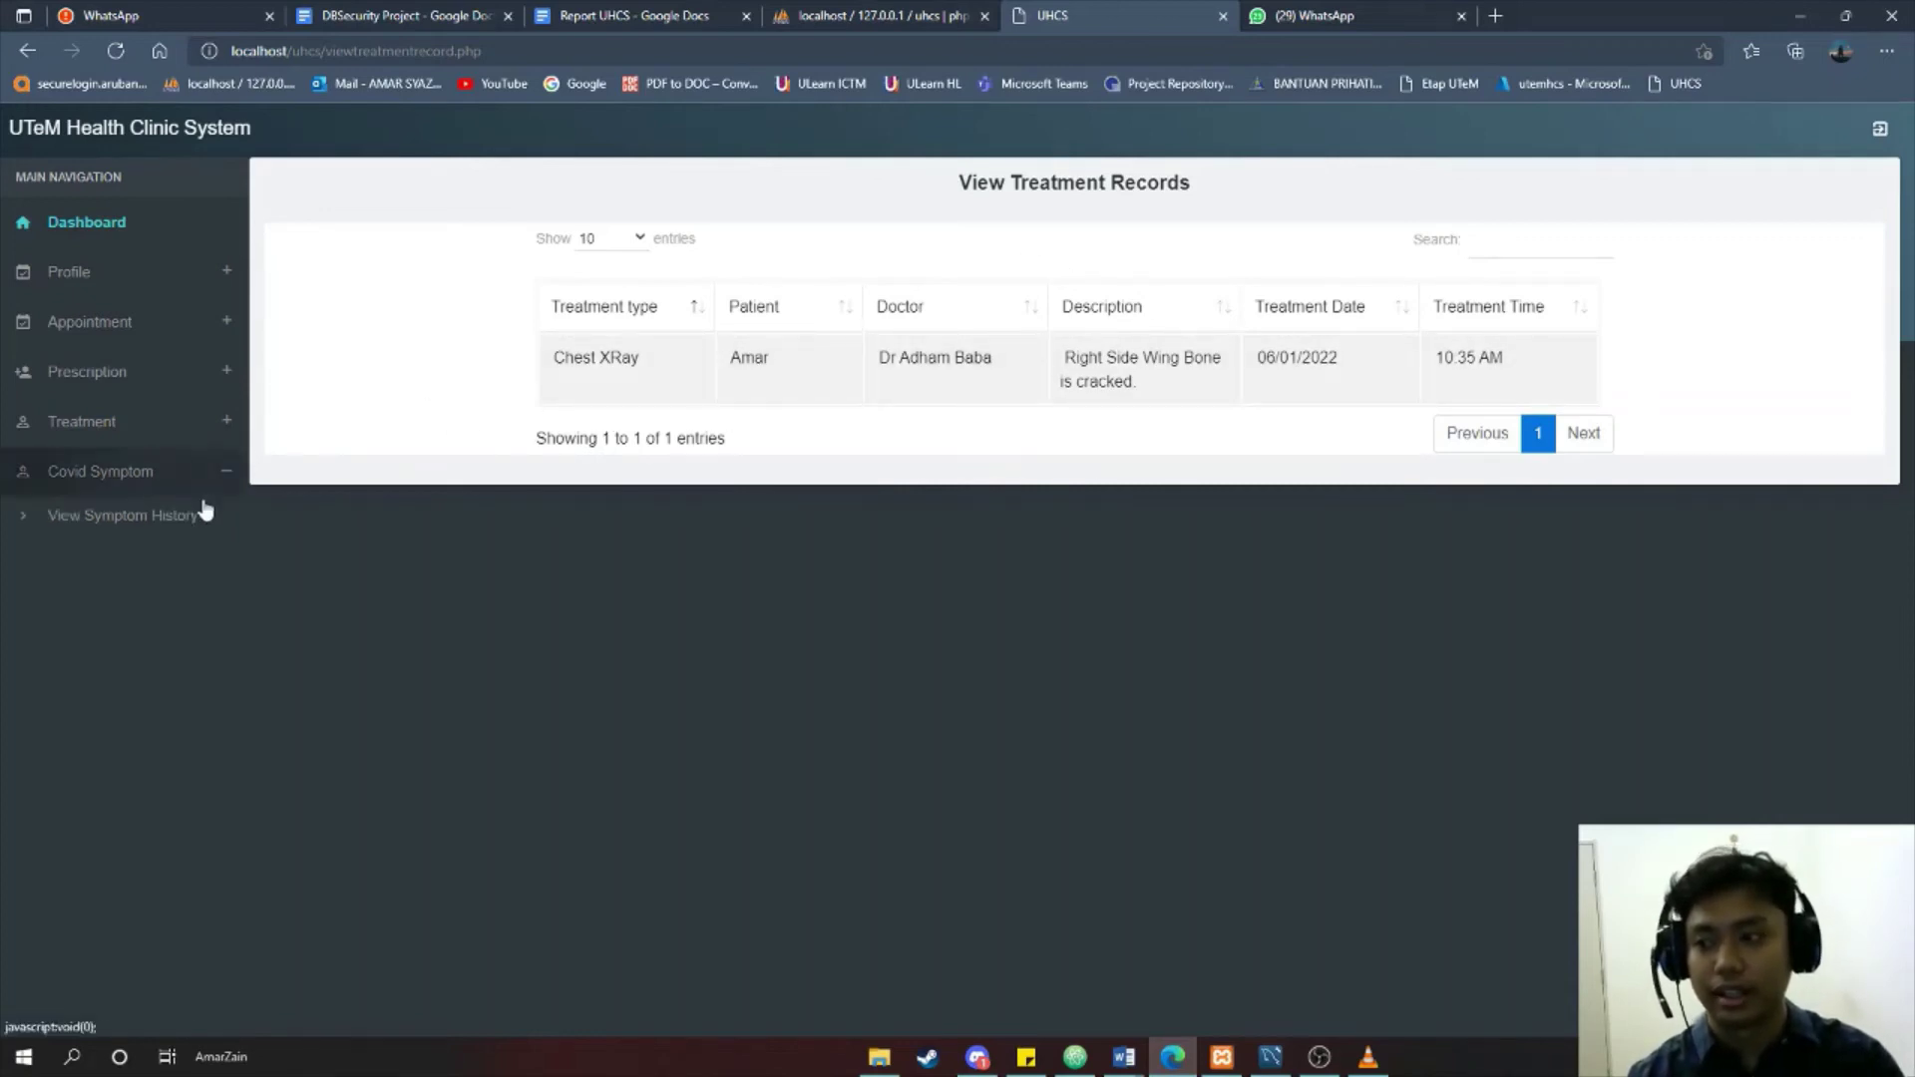
- Open View Symptom History and review its four symptom entries
click(172, 523)
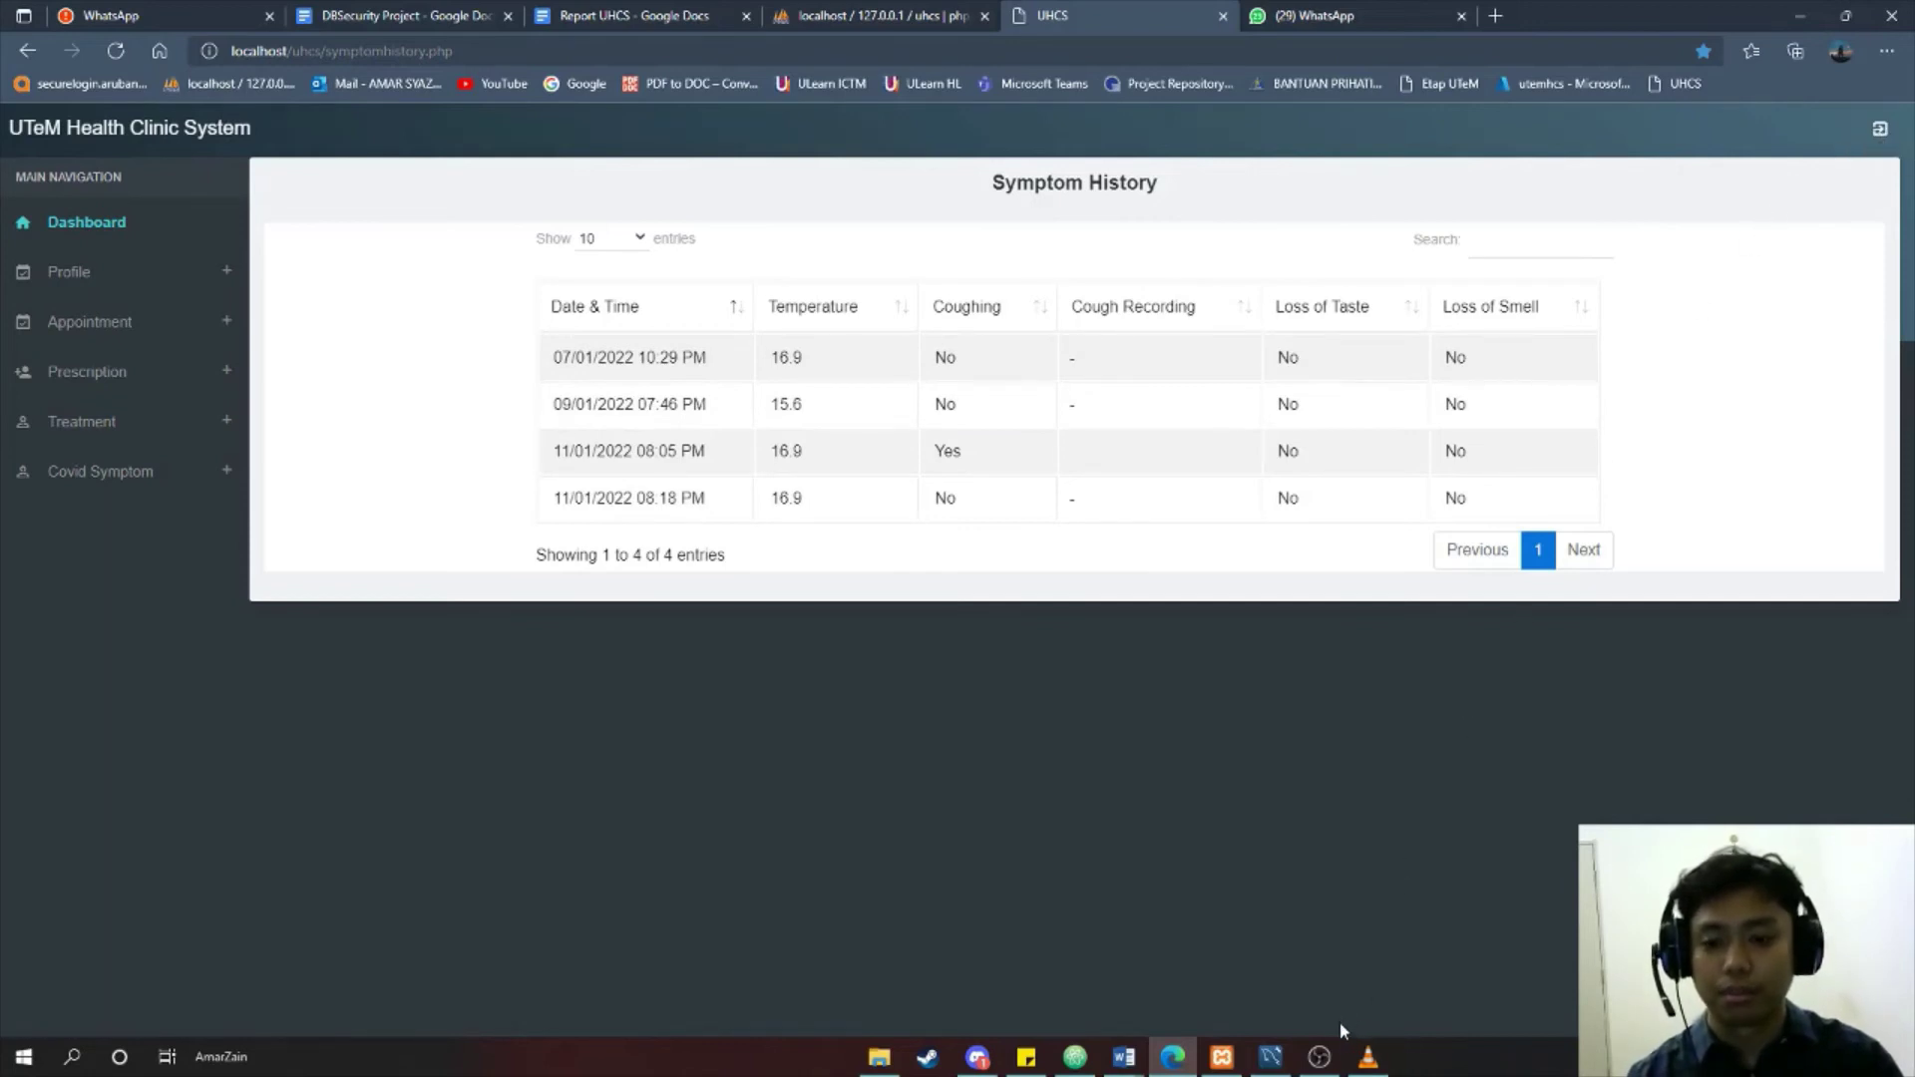
mouse_move(1330, 1063)
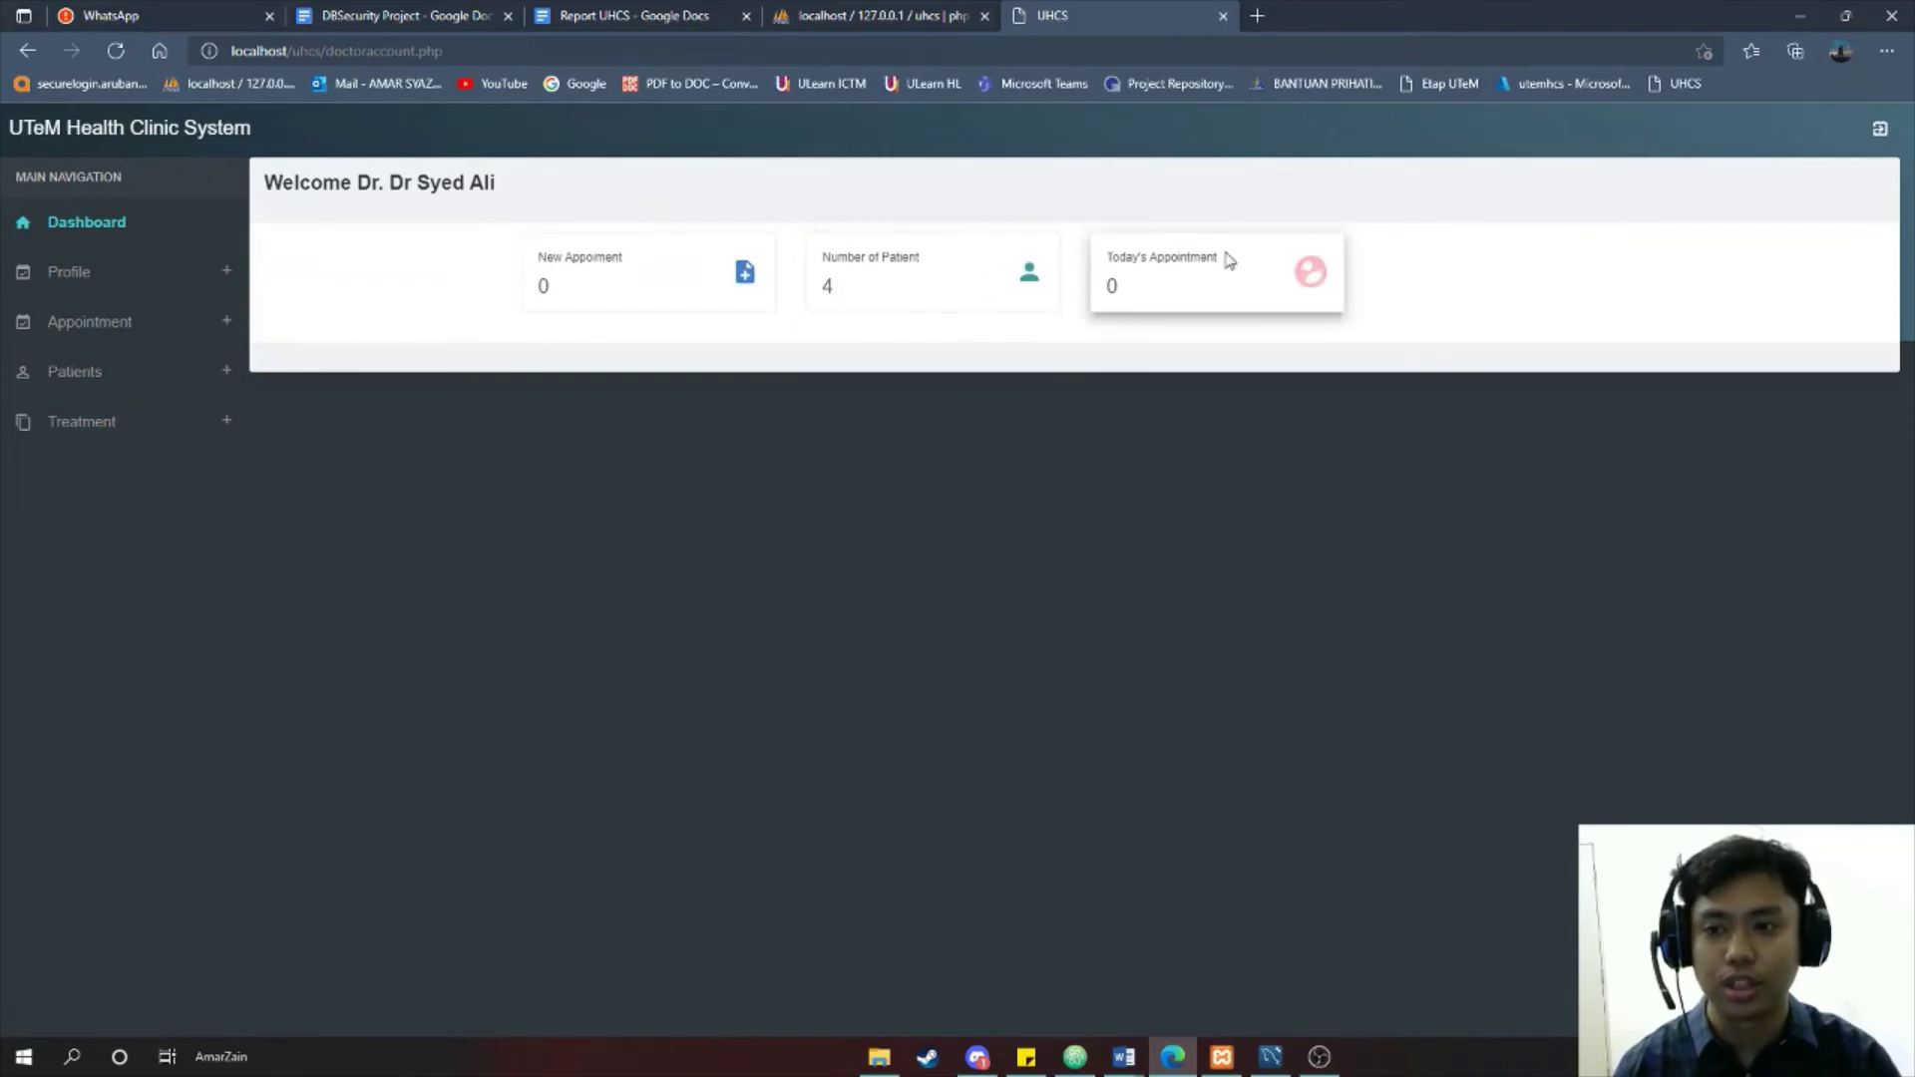
- Look at the doctor's profile and change-password pages, then open View Pending Appointments
click(98, 275)
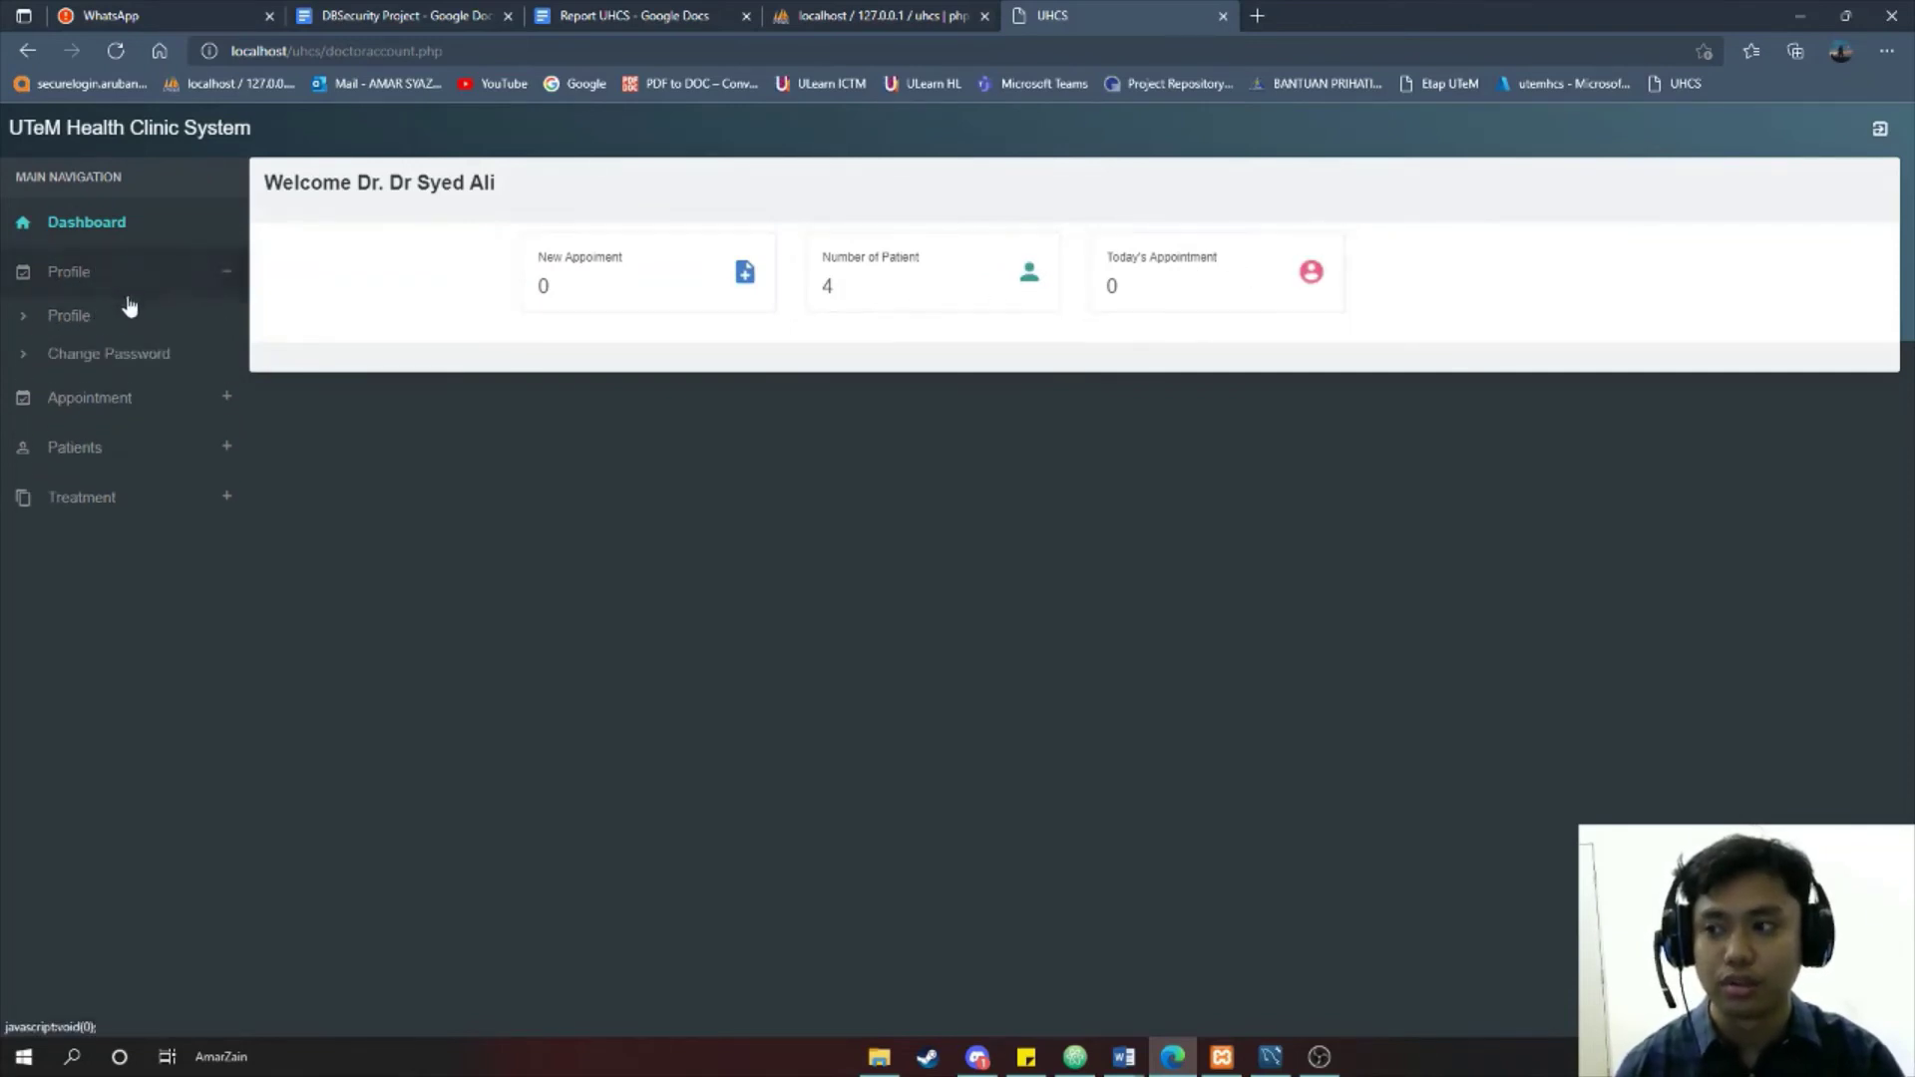
click(70, 317)
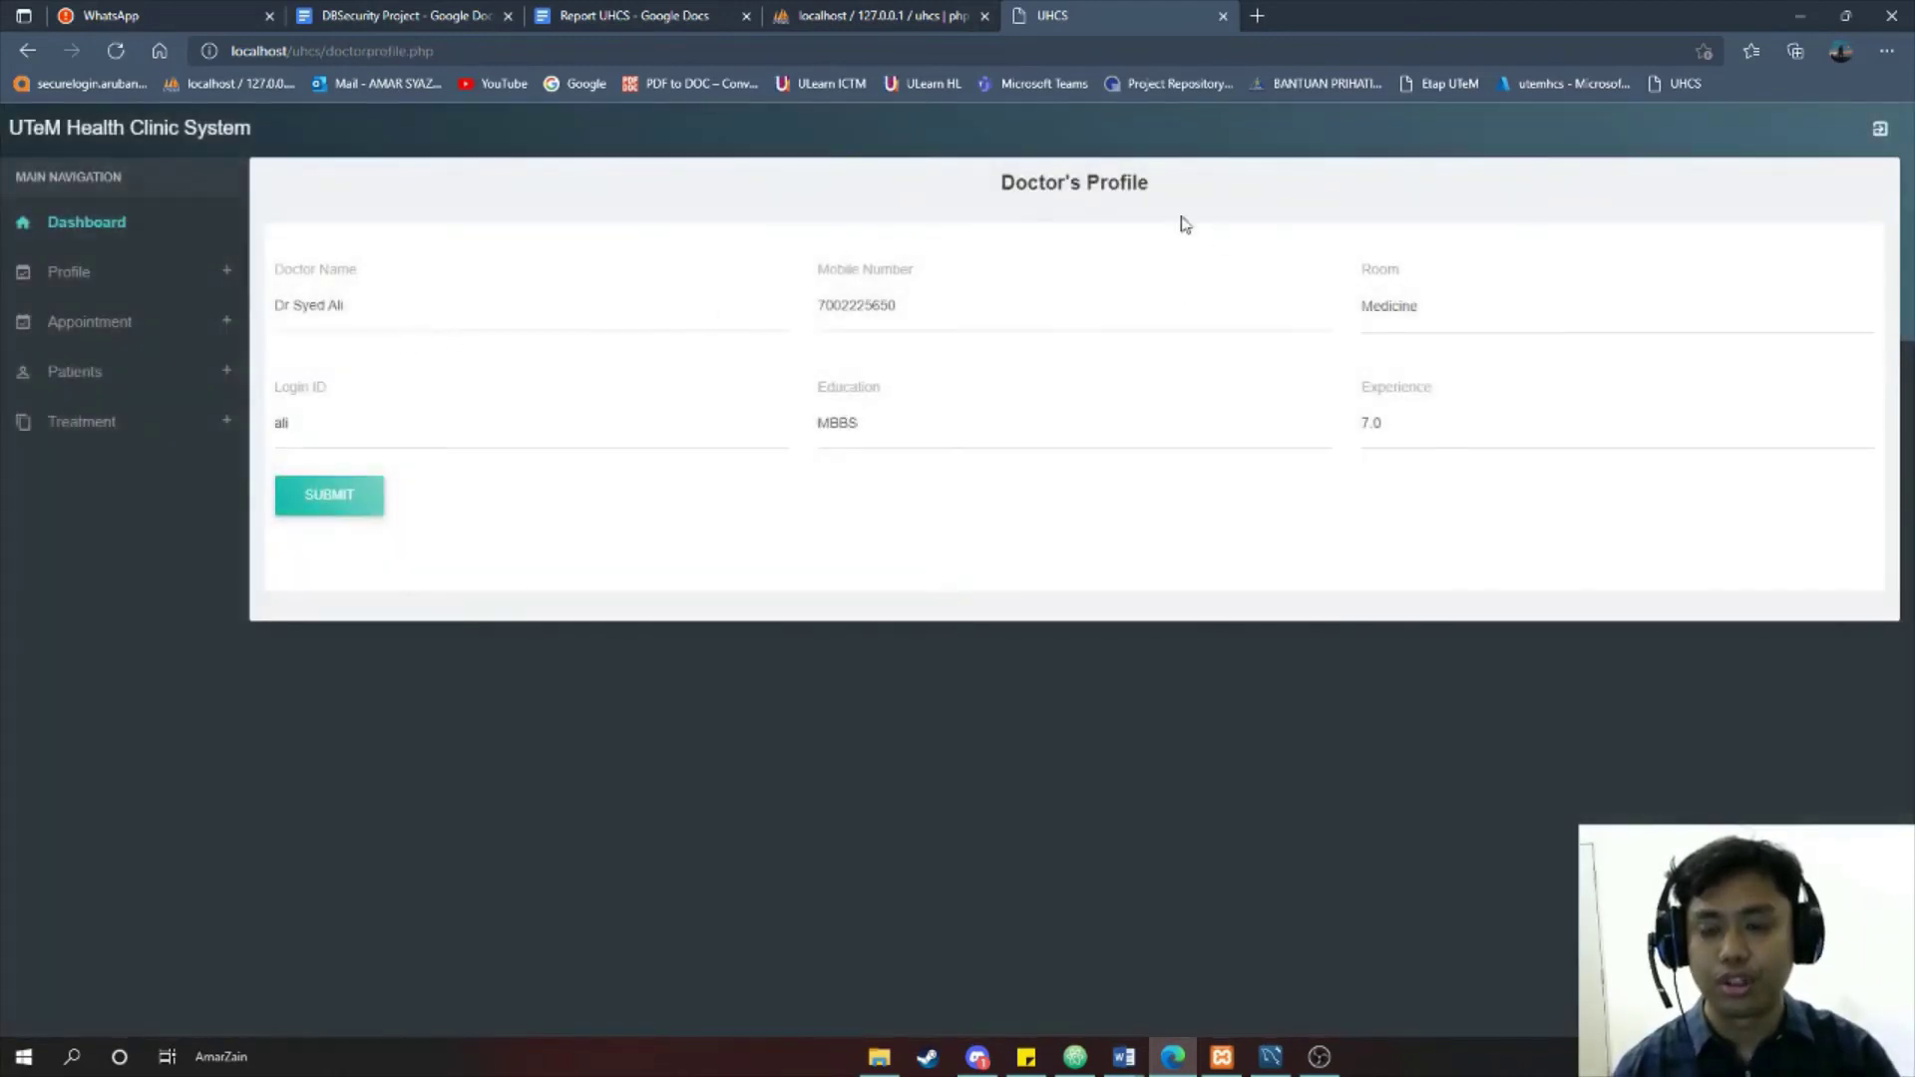
click(109, 278)
click(160, 359)
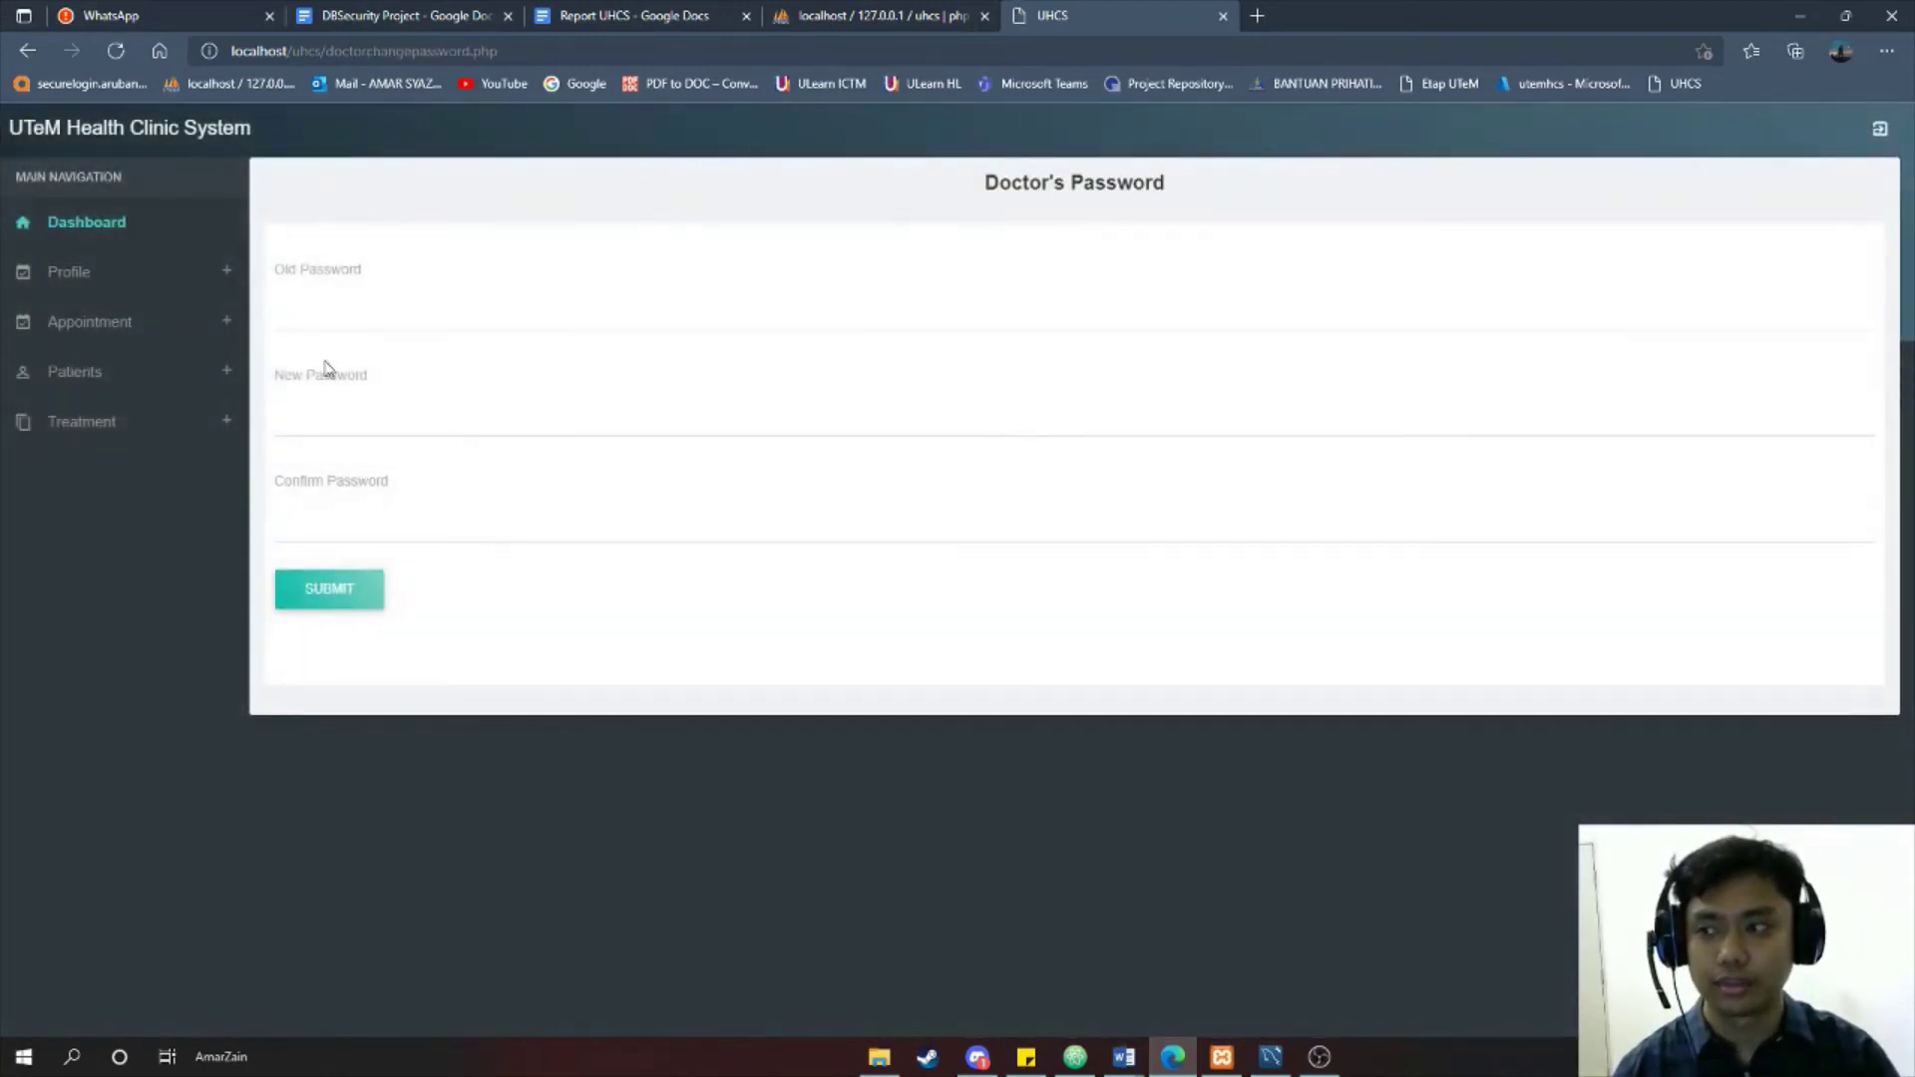
click(159, 321)
click(123, 377)
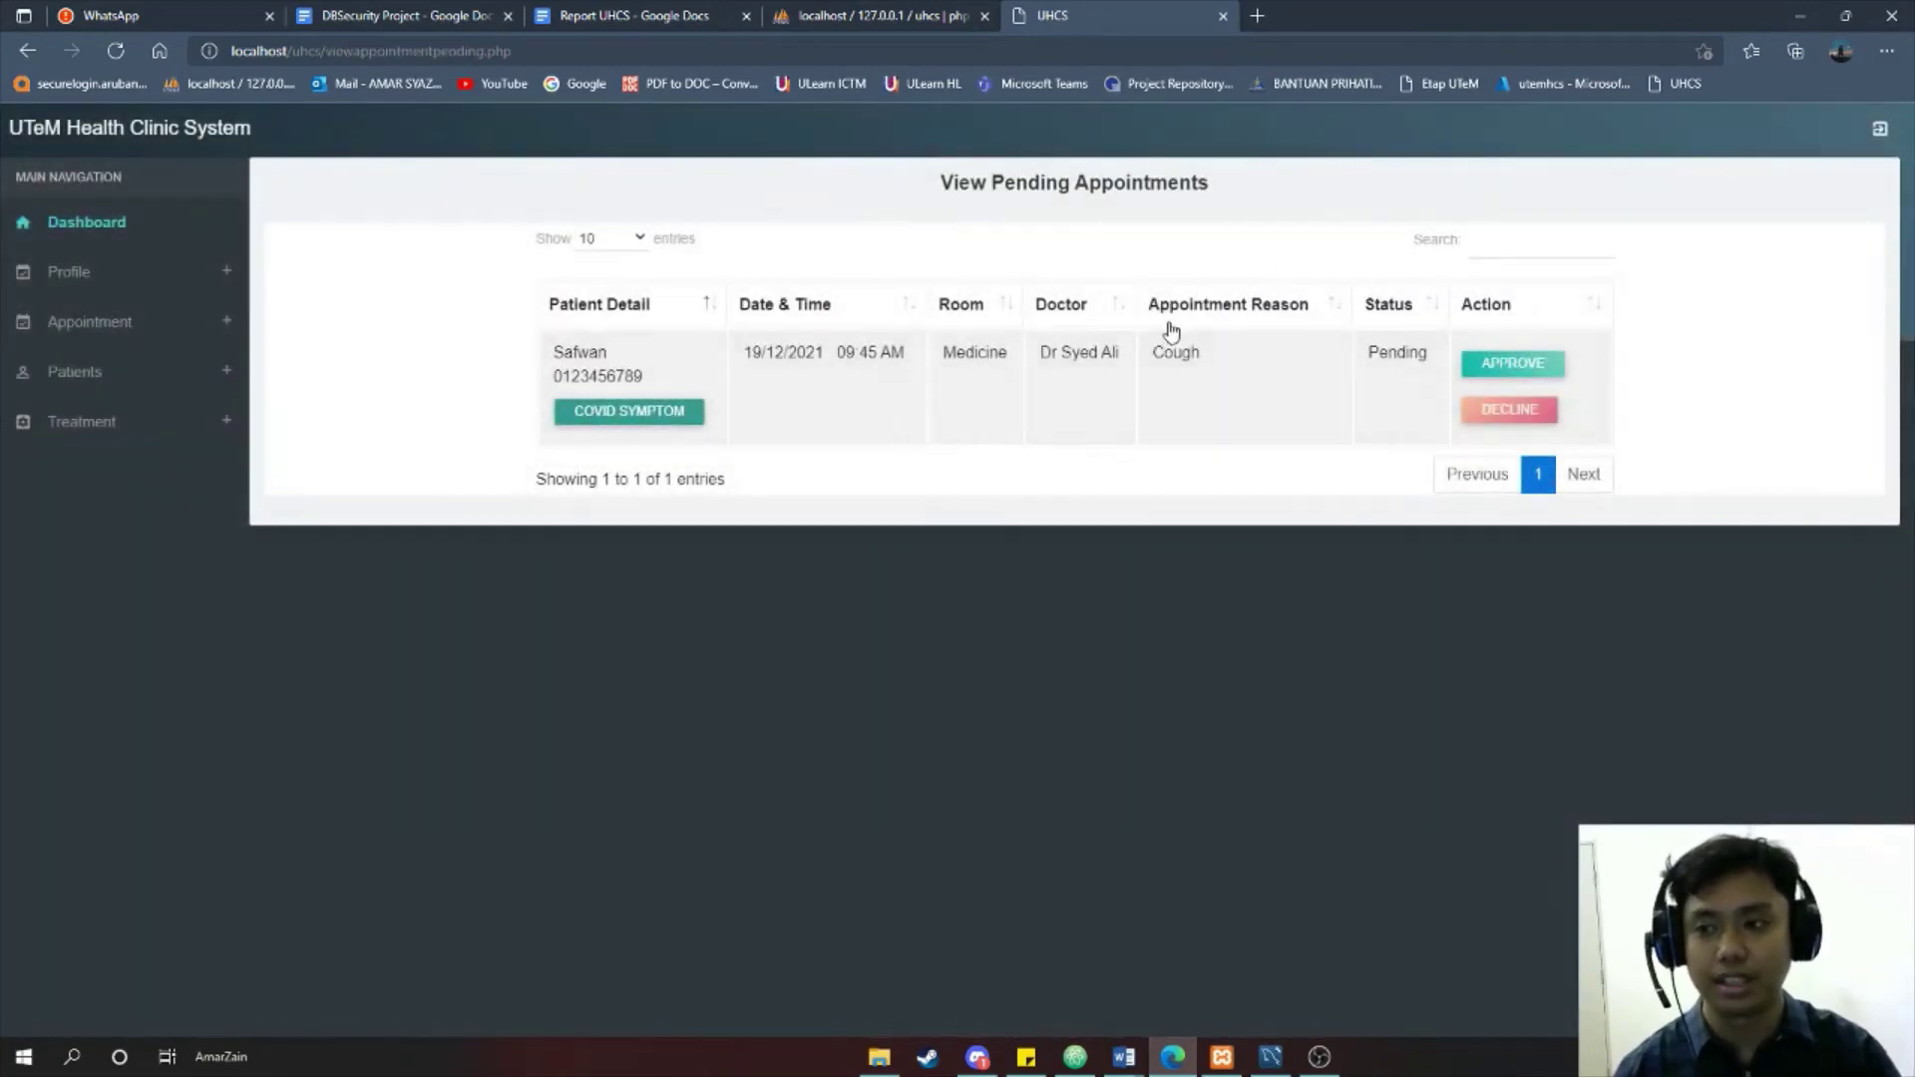
- Review the pending patient's Covid symptom record, then return to the pending appointments list
click(671, 415)
click(589, 329)
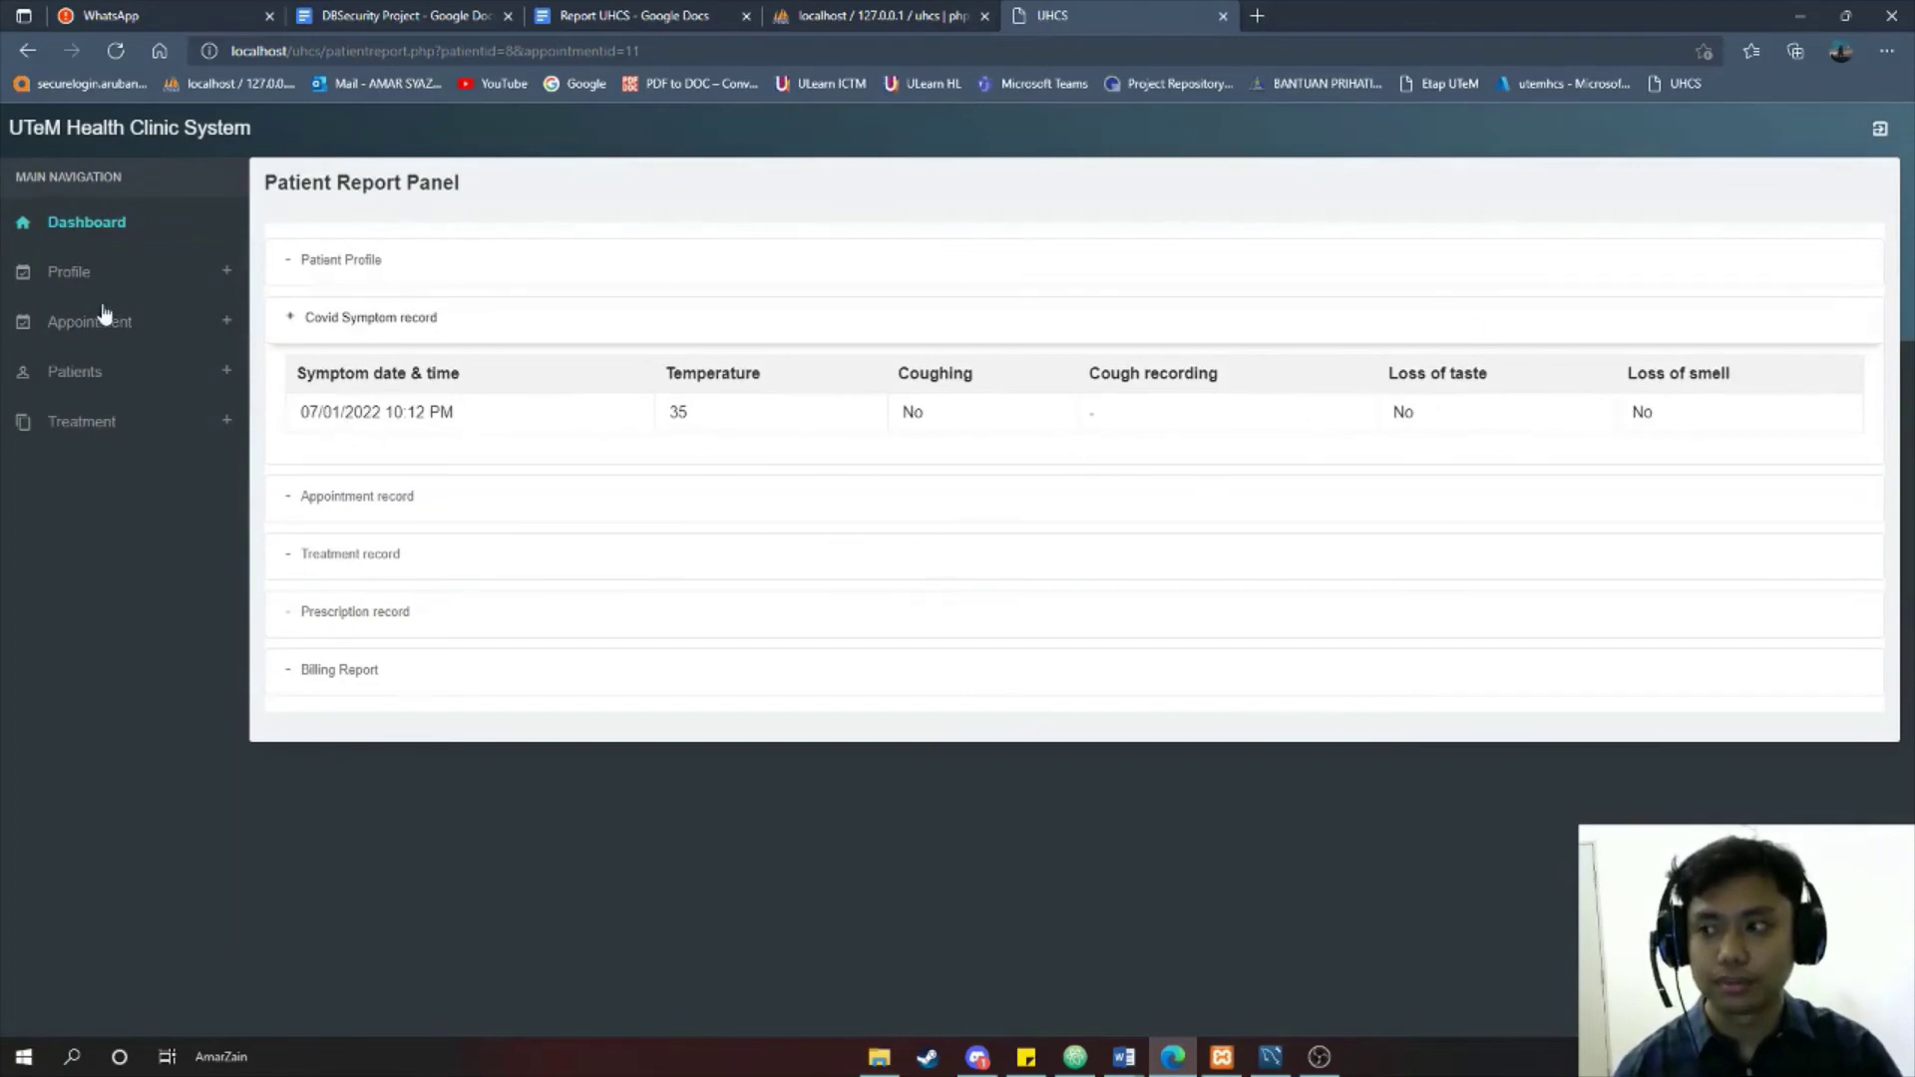
click(155, 322)
click(133, 389)
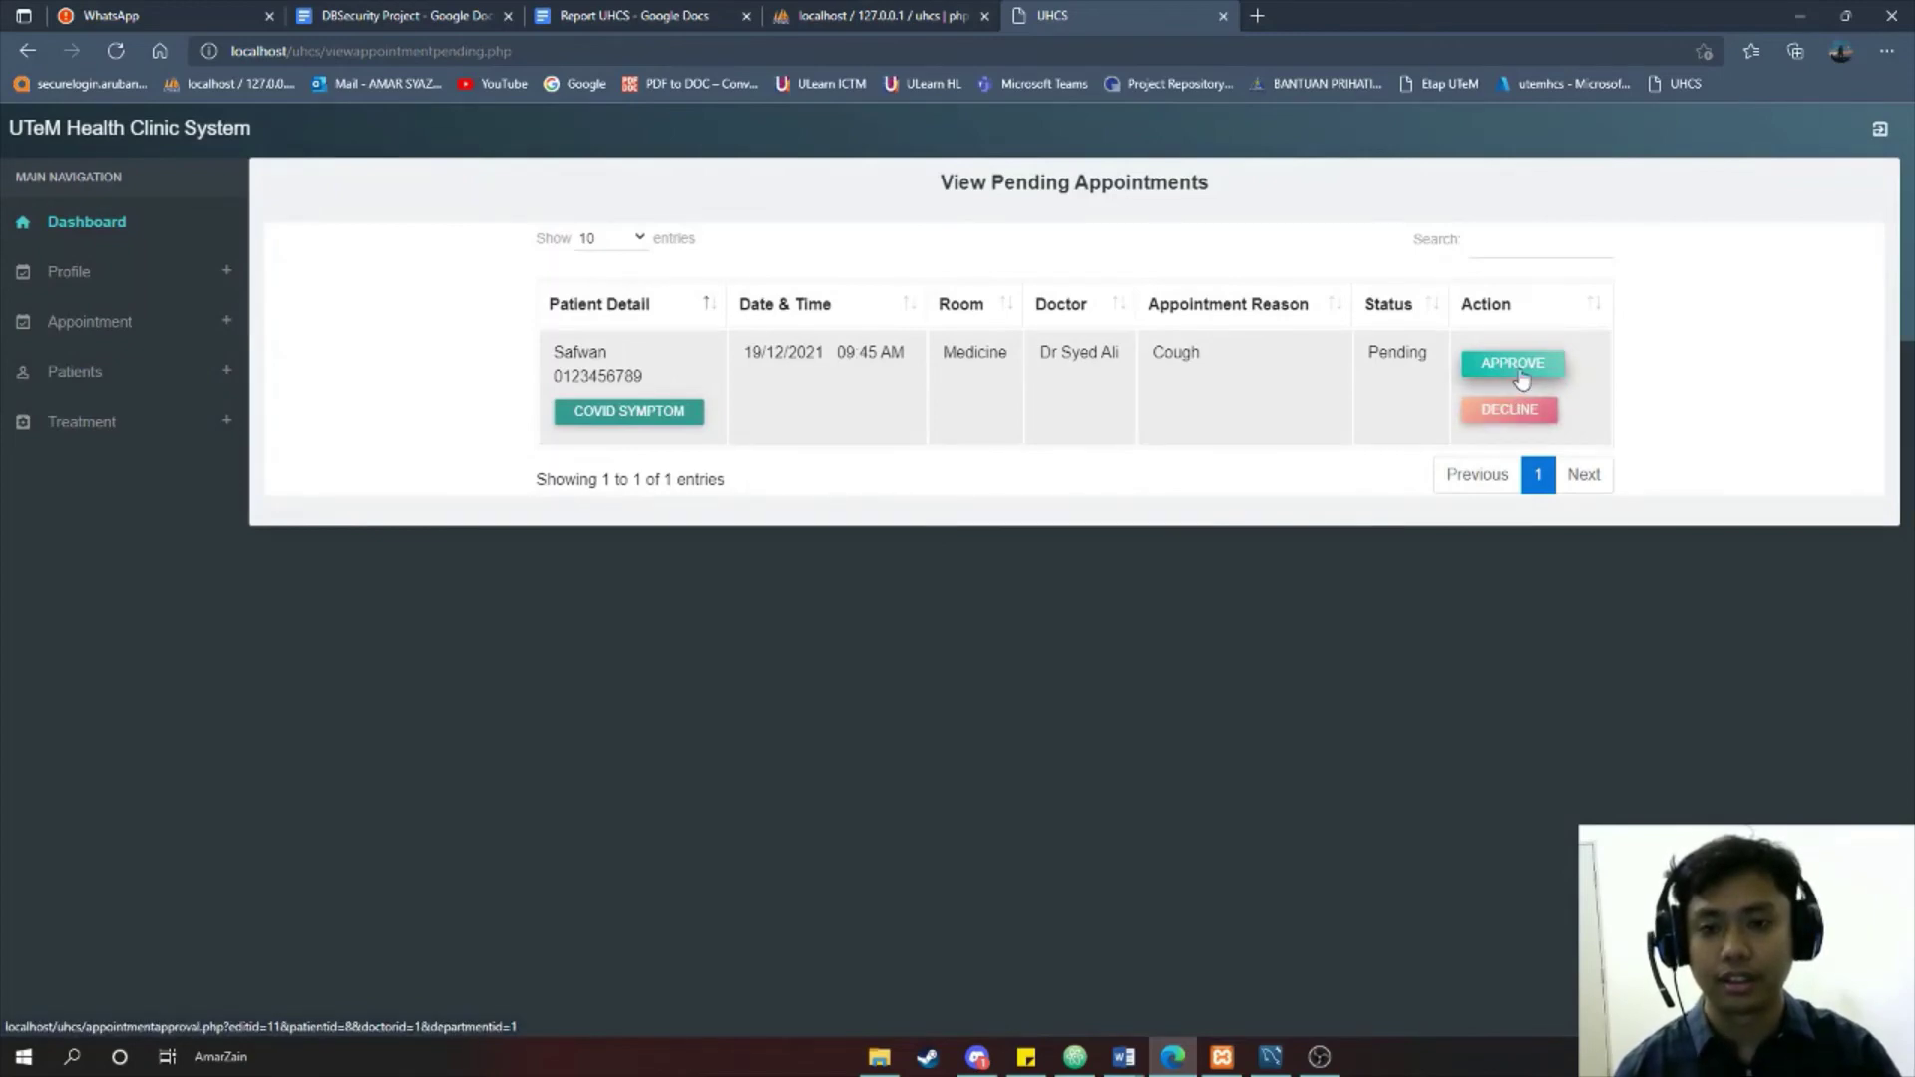
- Look at the Approve and Decline forms, then open View Approved Appointments
click(1527, 377)
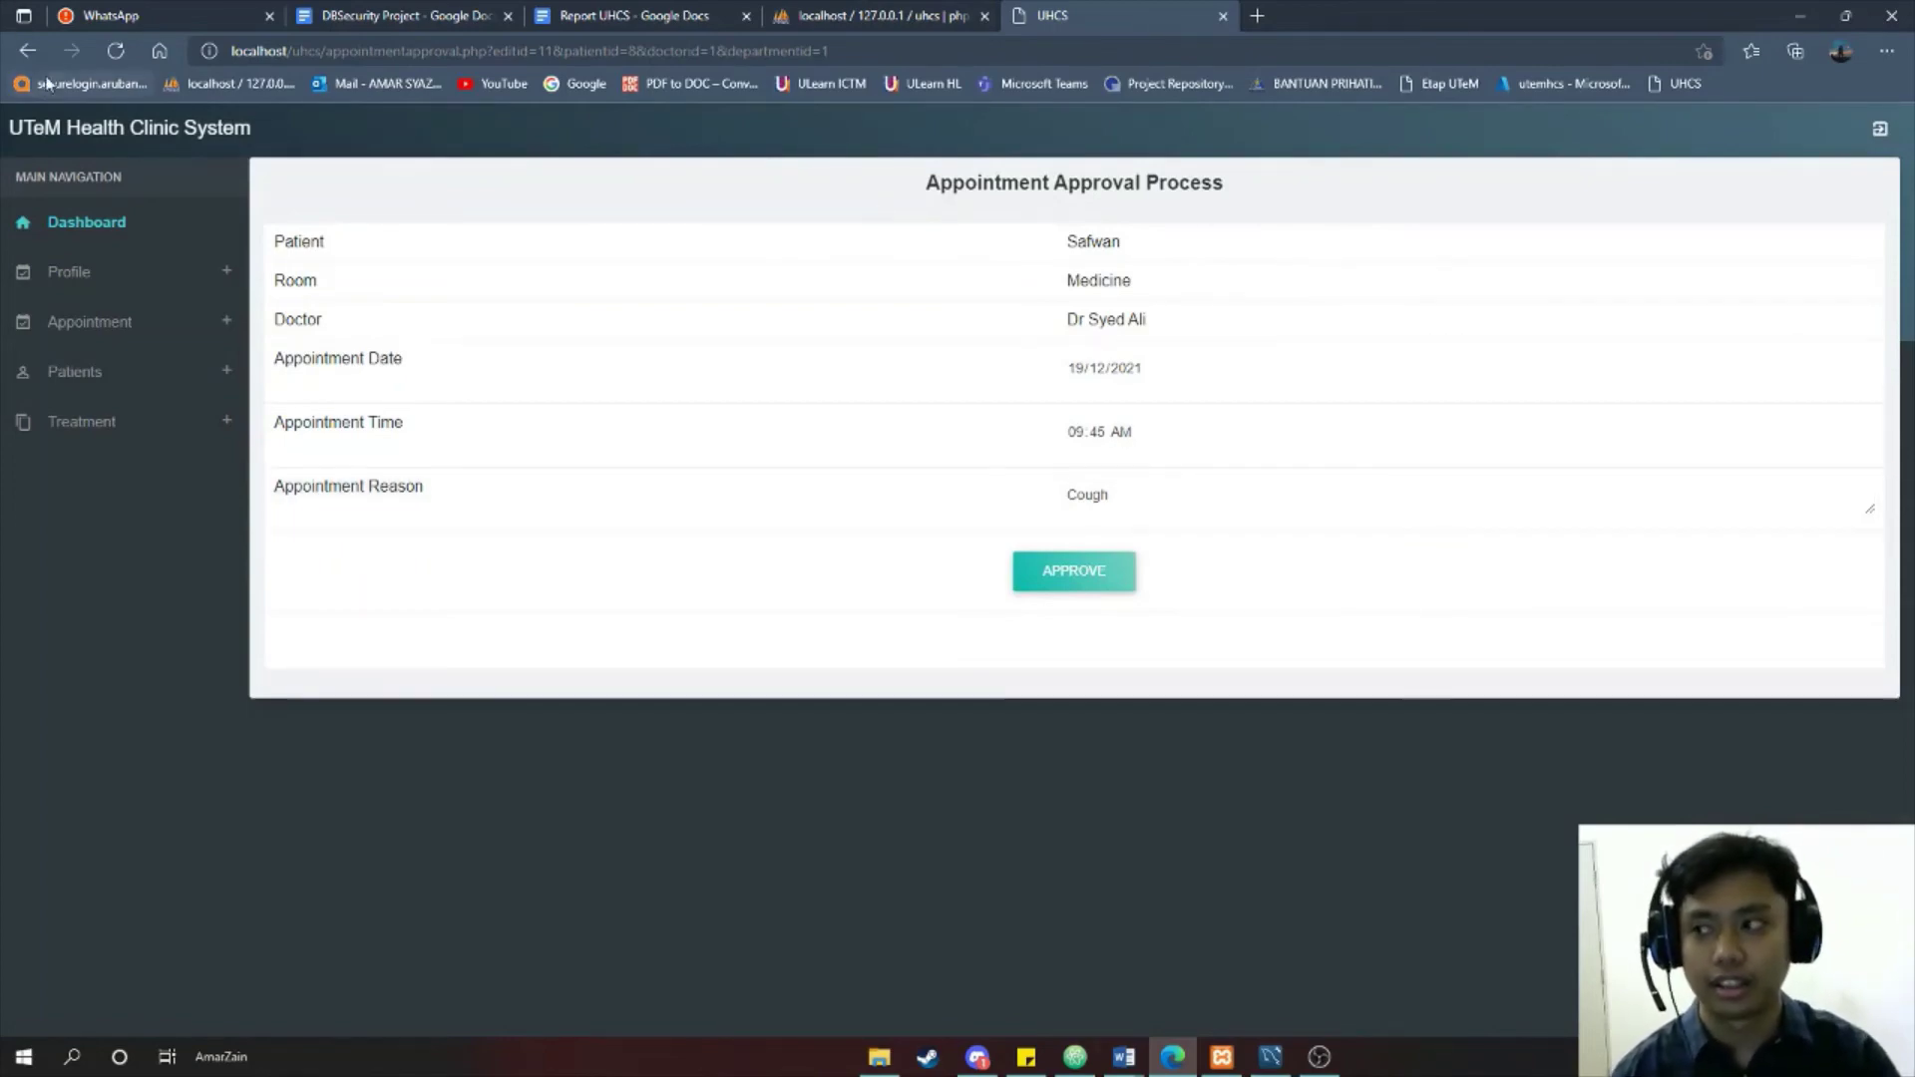
click(1074, 570)
click(1509, 410)
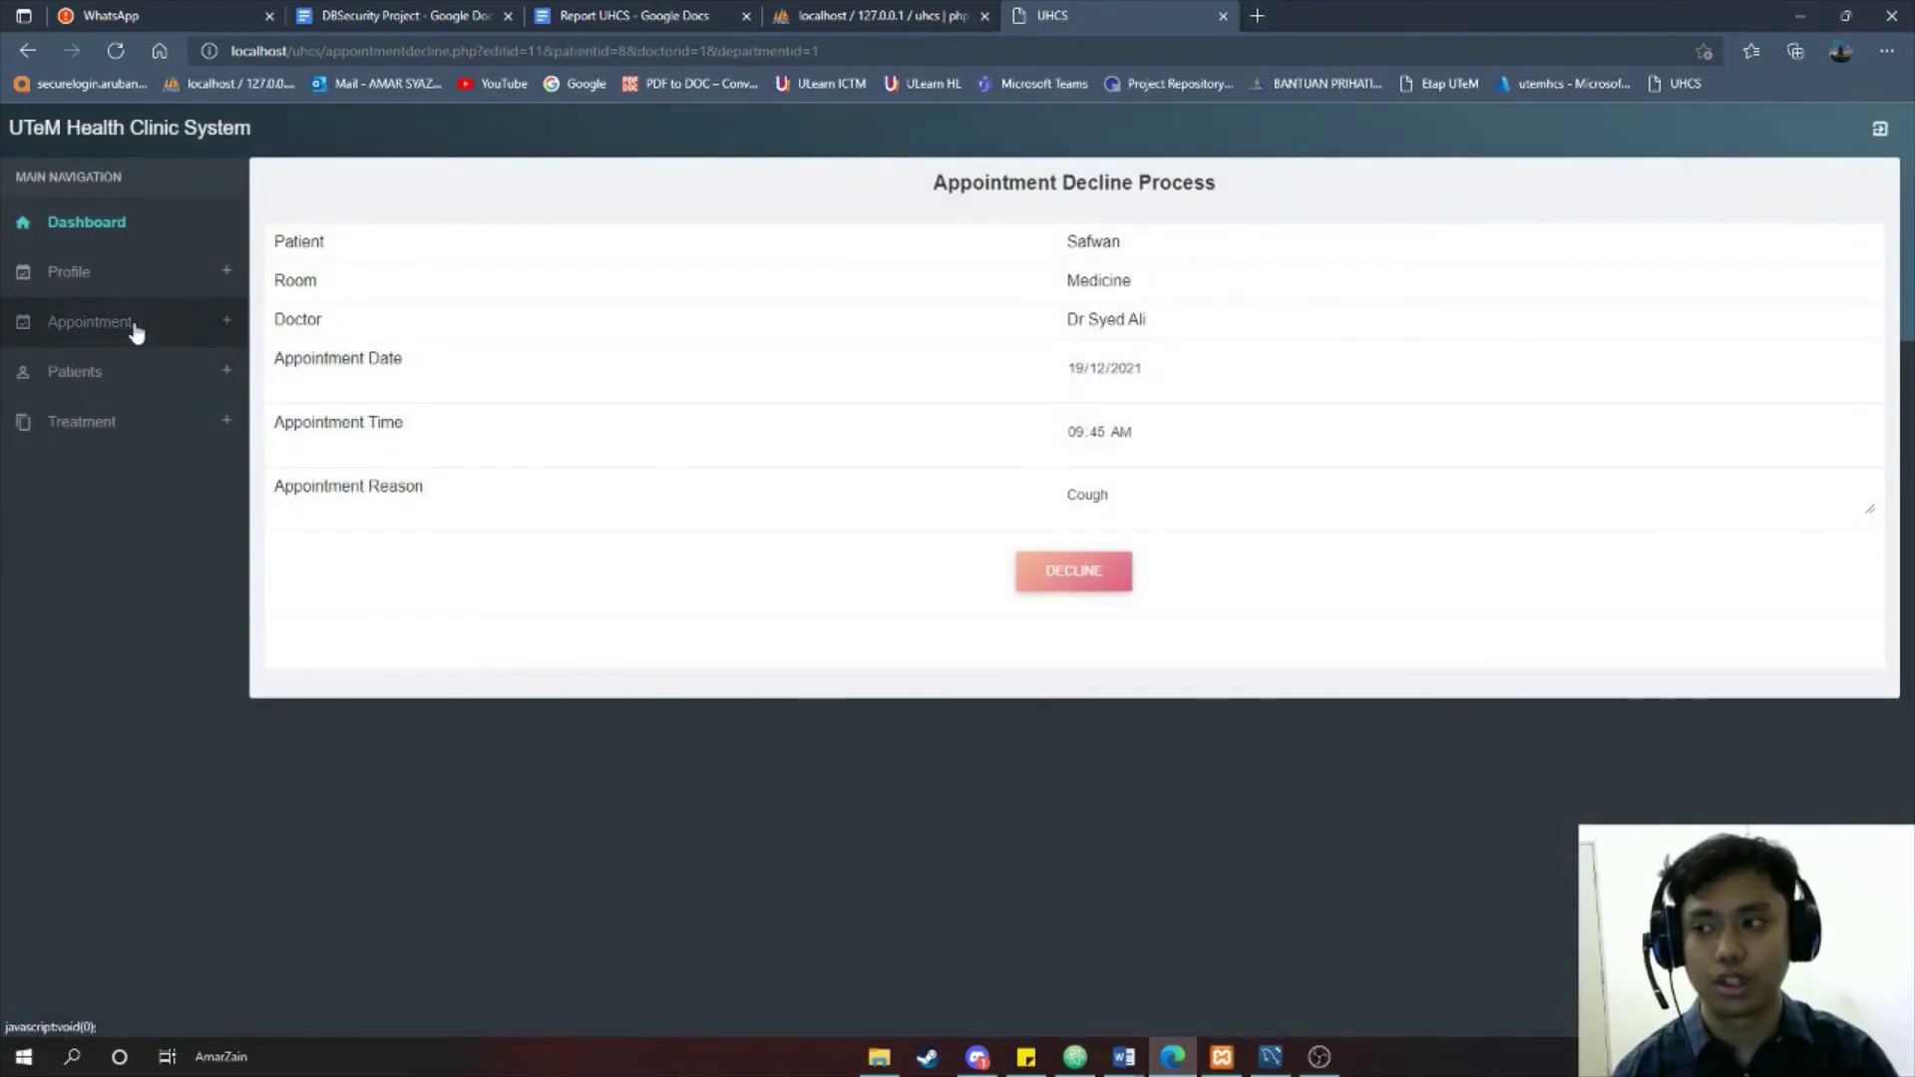
click(137, 332)
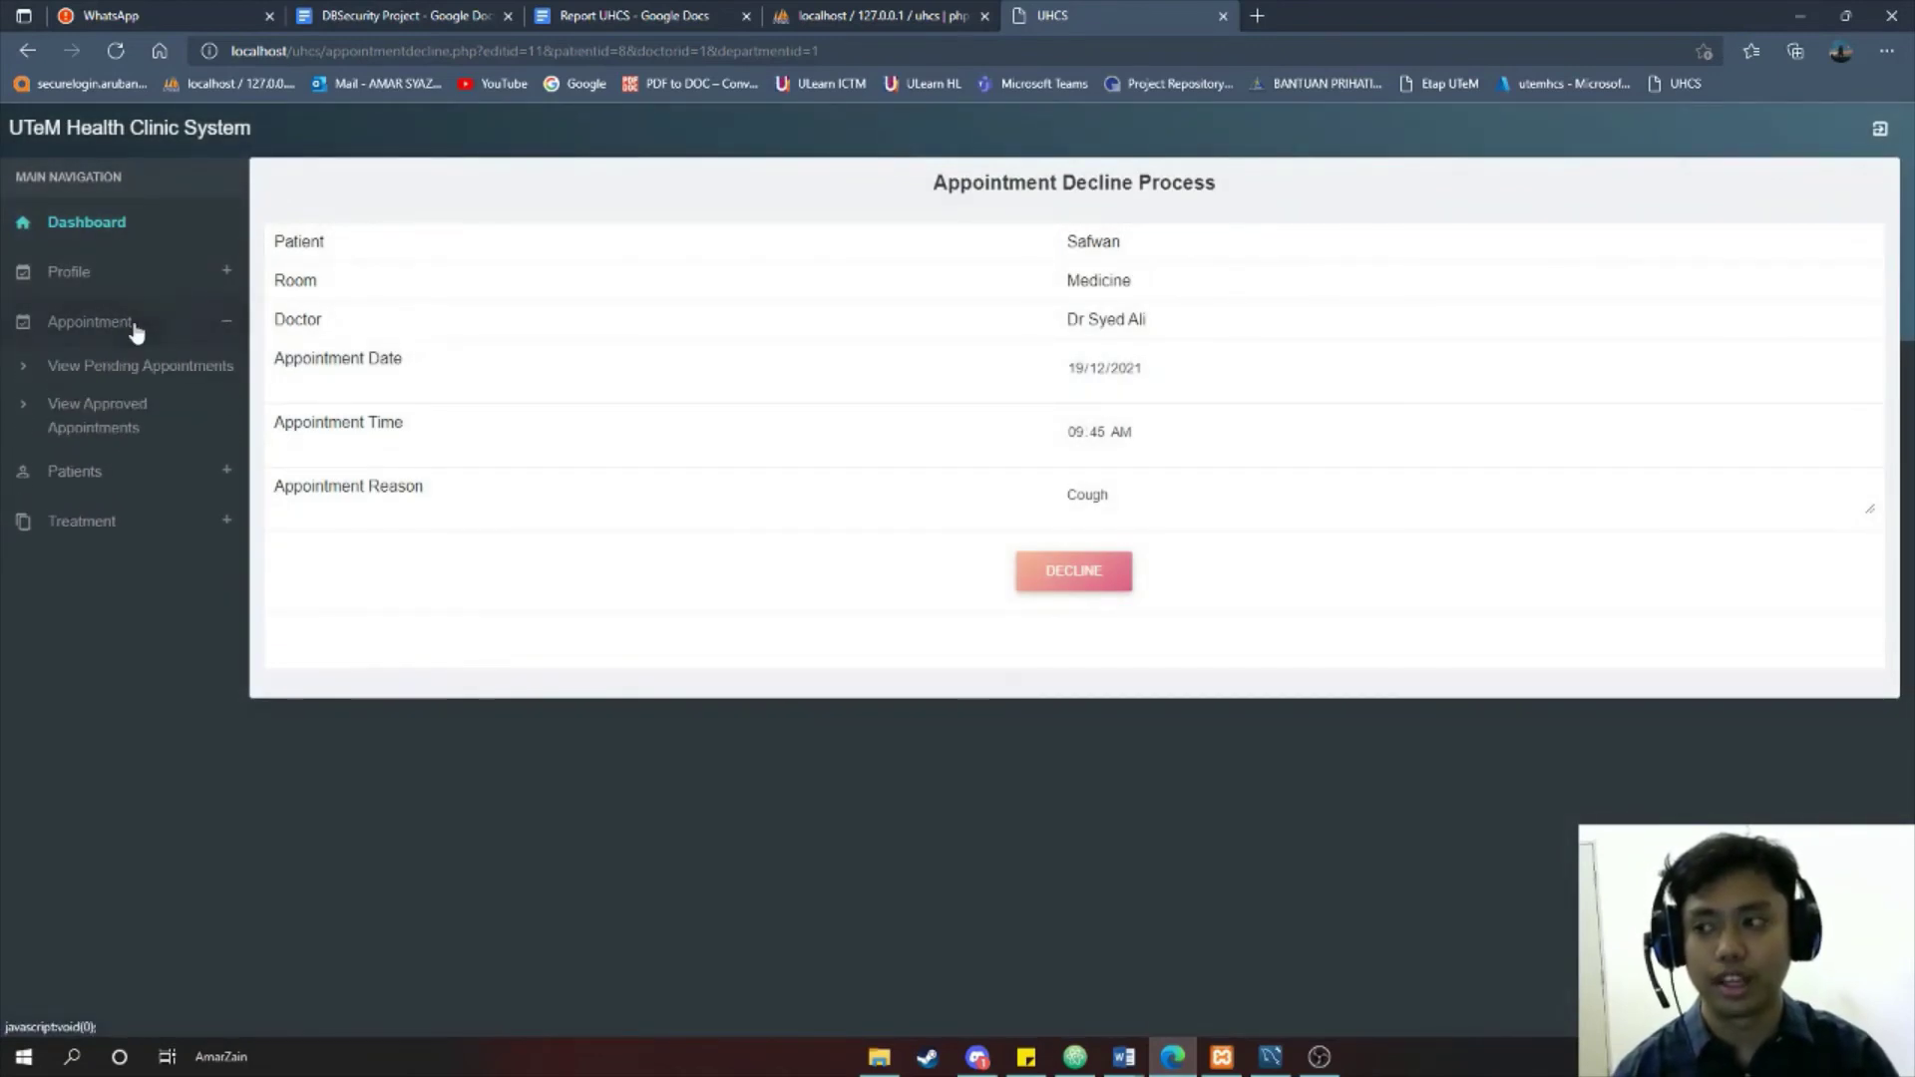
click(148, 406)
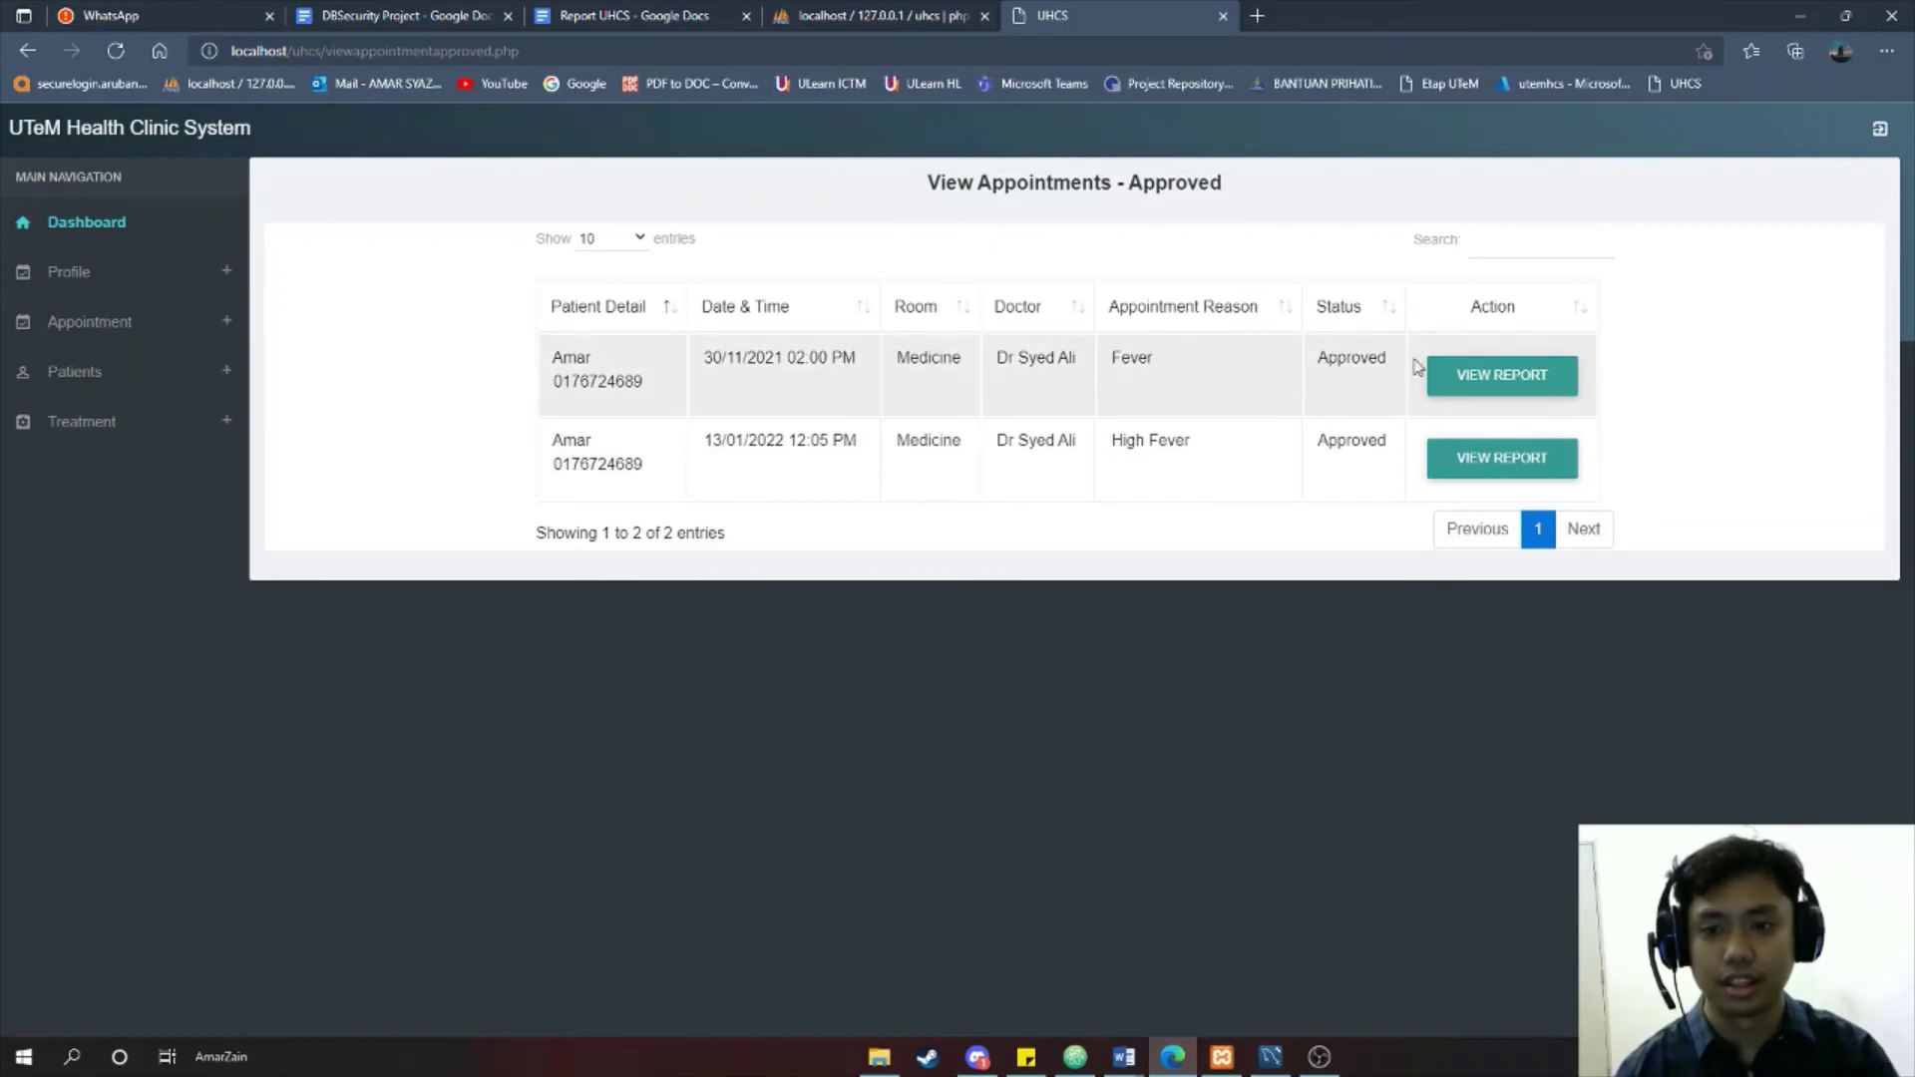
- Open the first approved appointment's report and toggle its patient profile section
click(1483, 390)
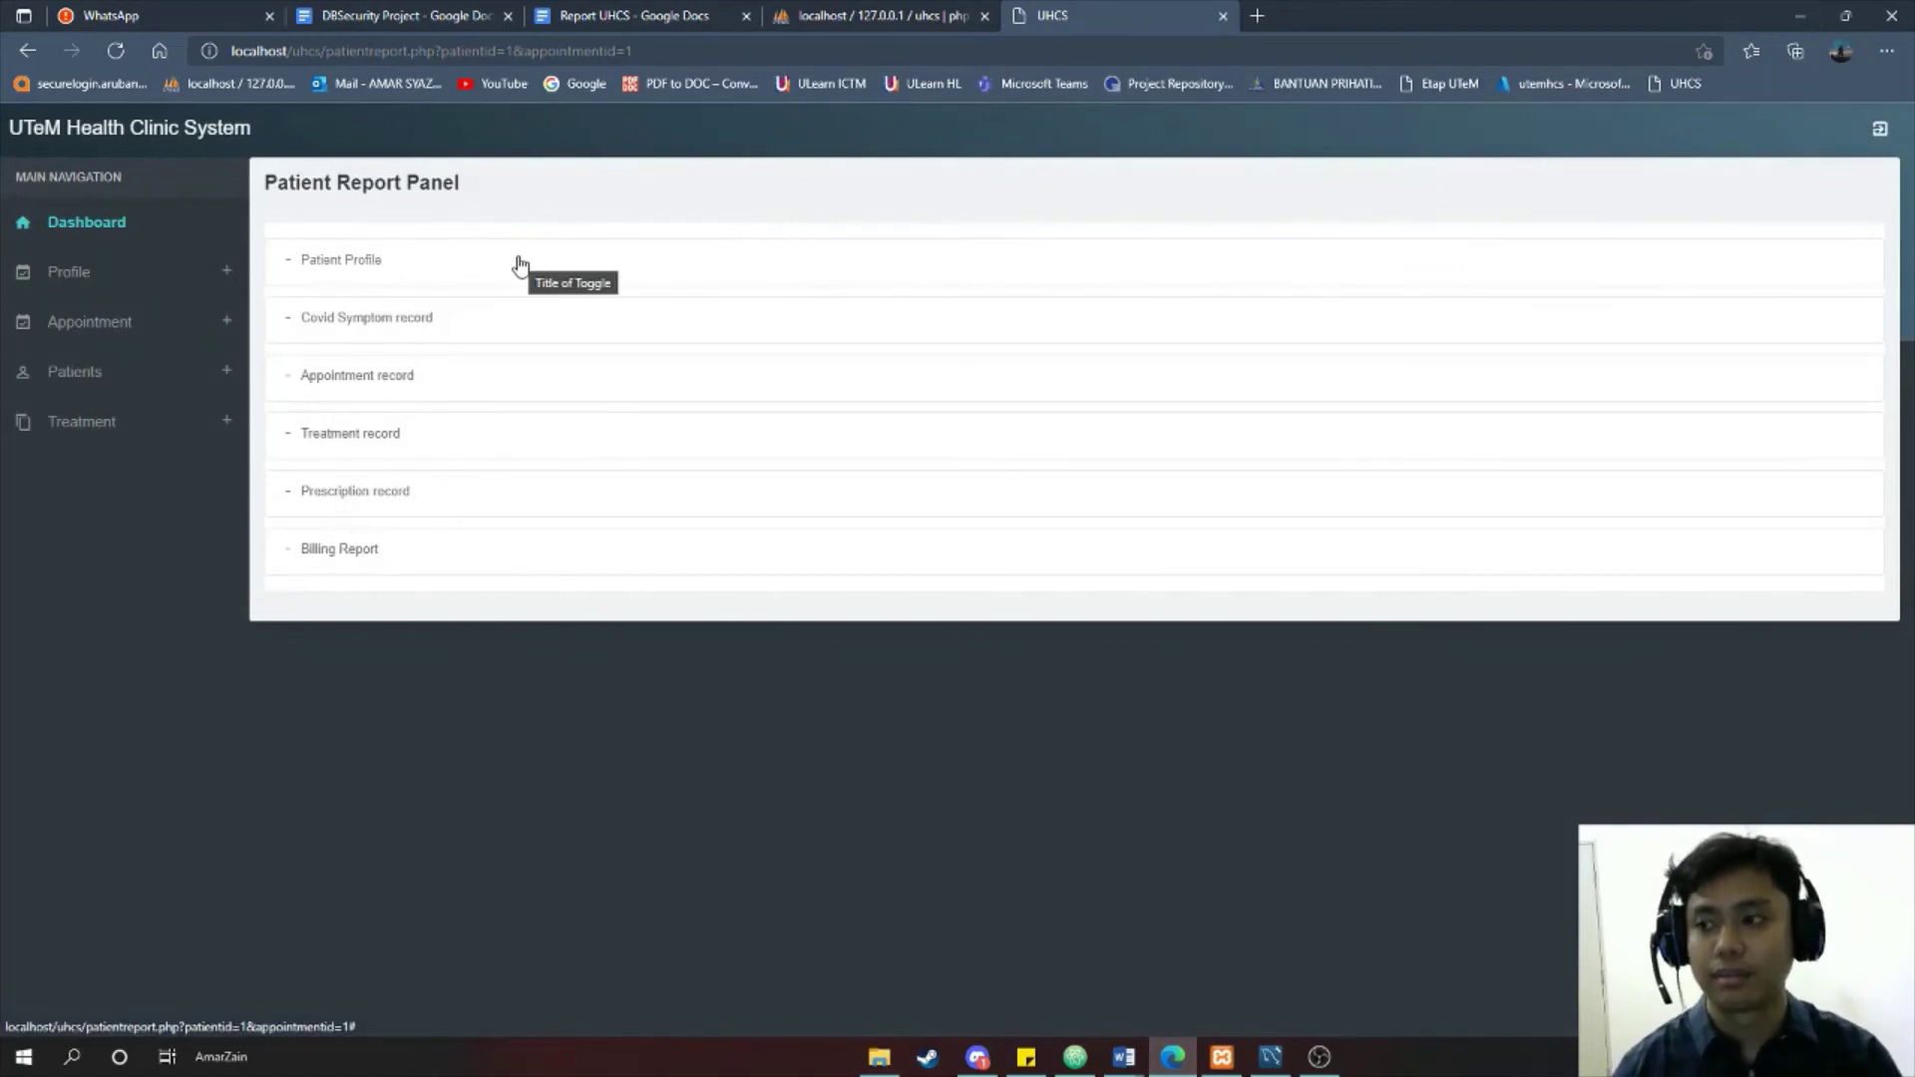
click(518, 264)
click(518, 265)
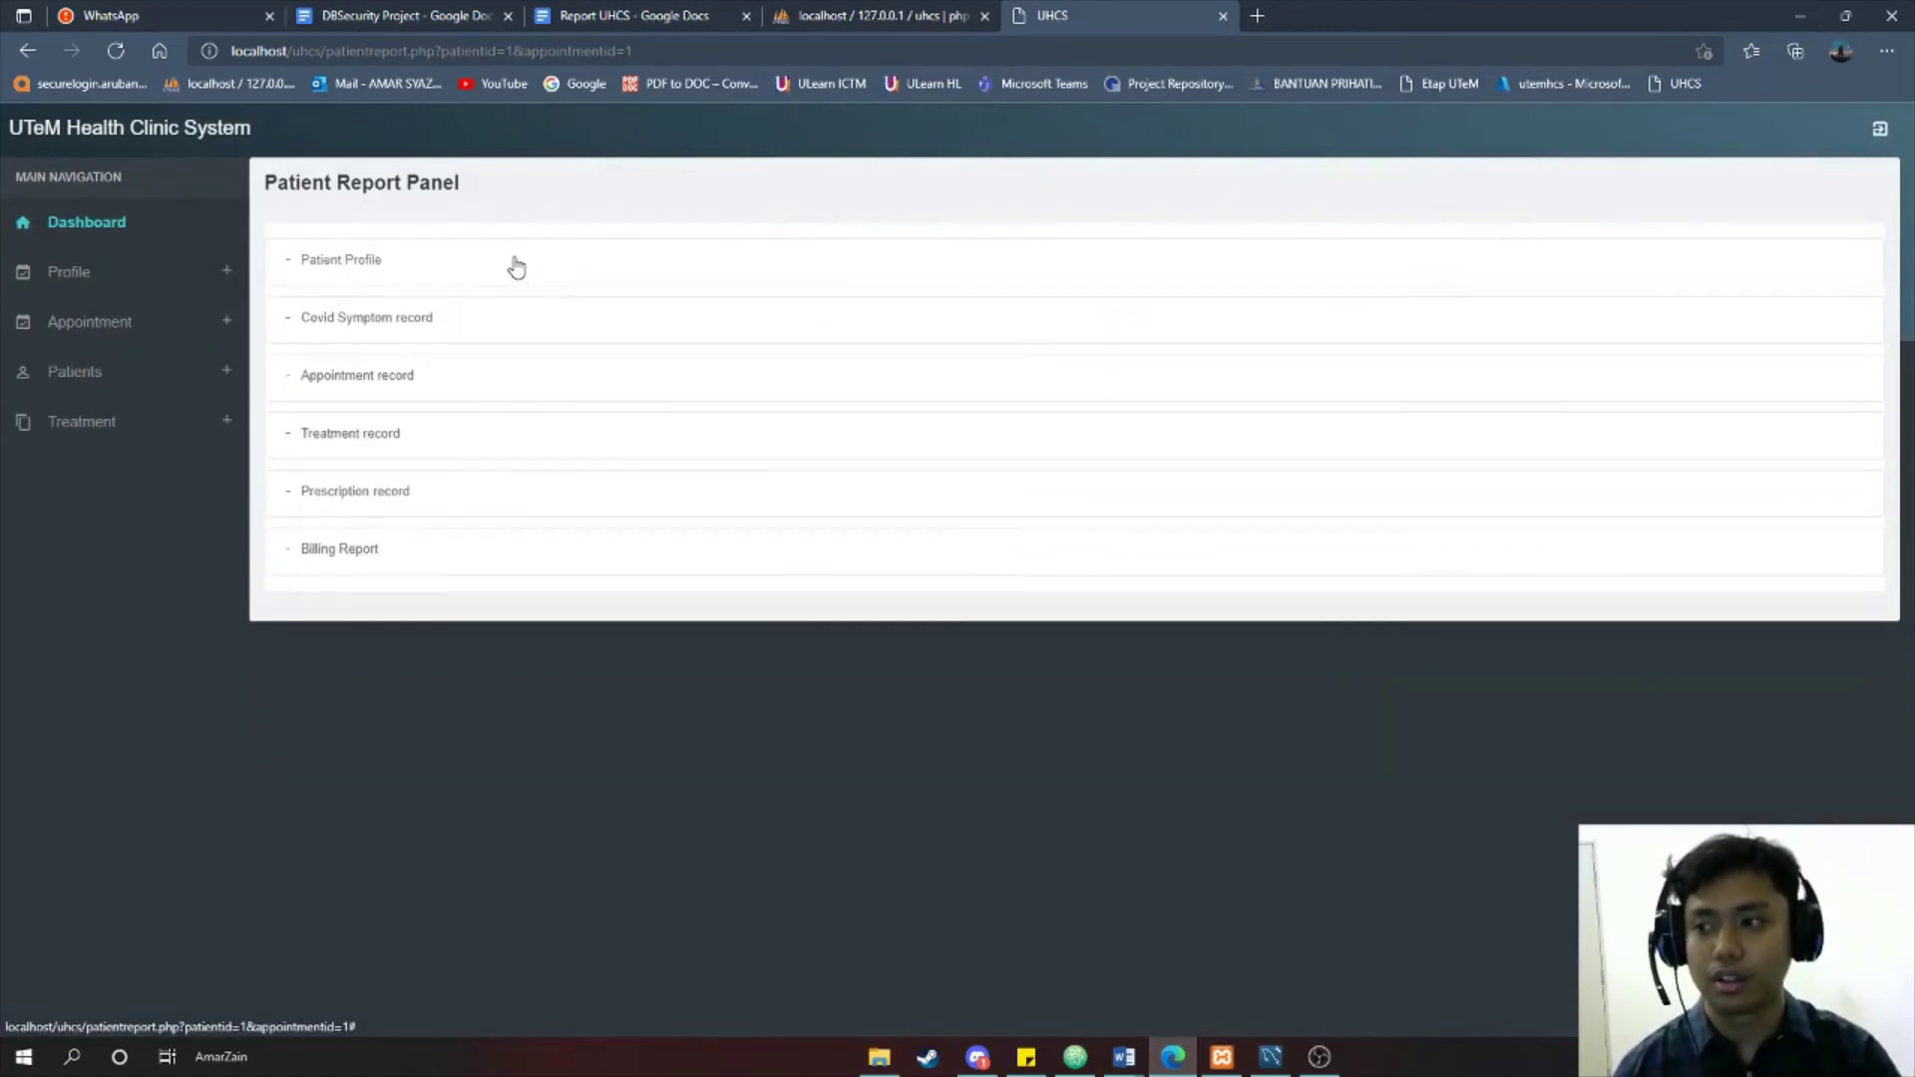
click(517, 265)
click(518, 265)
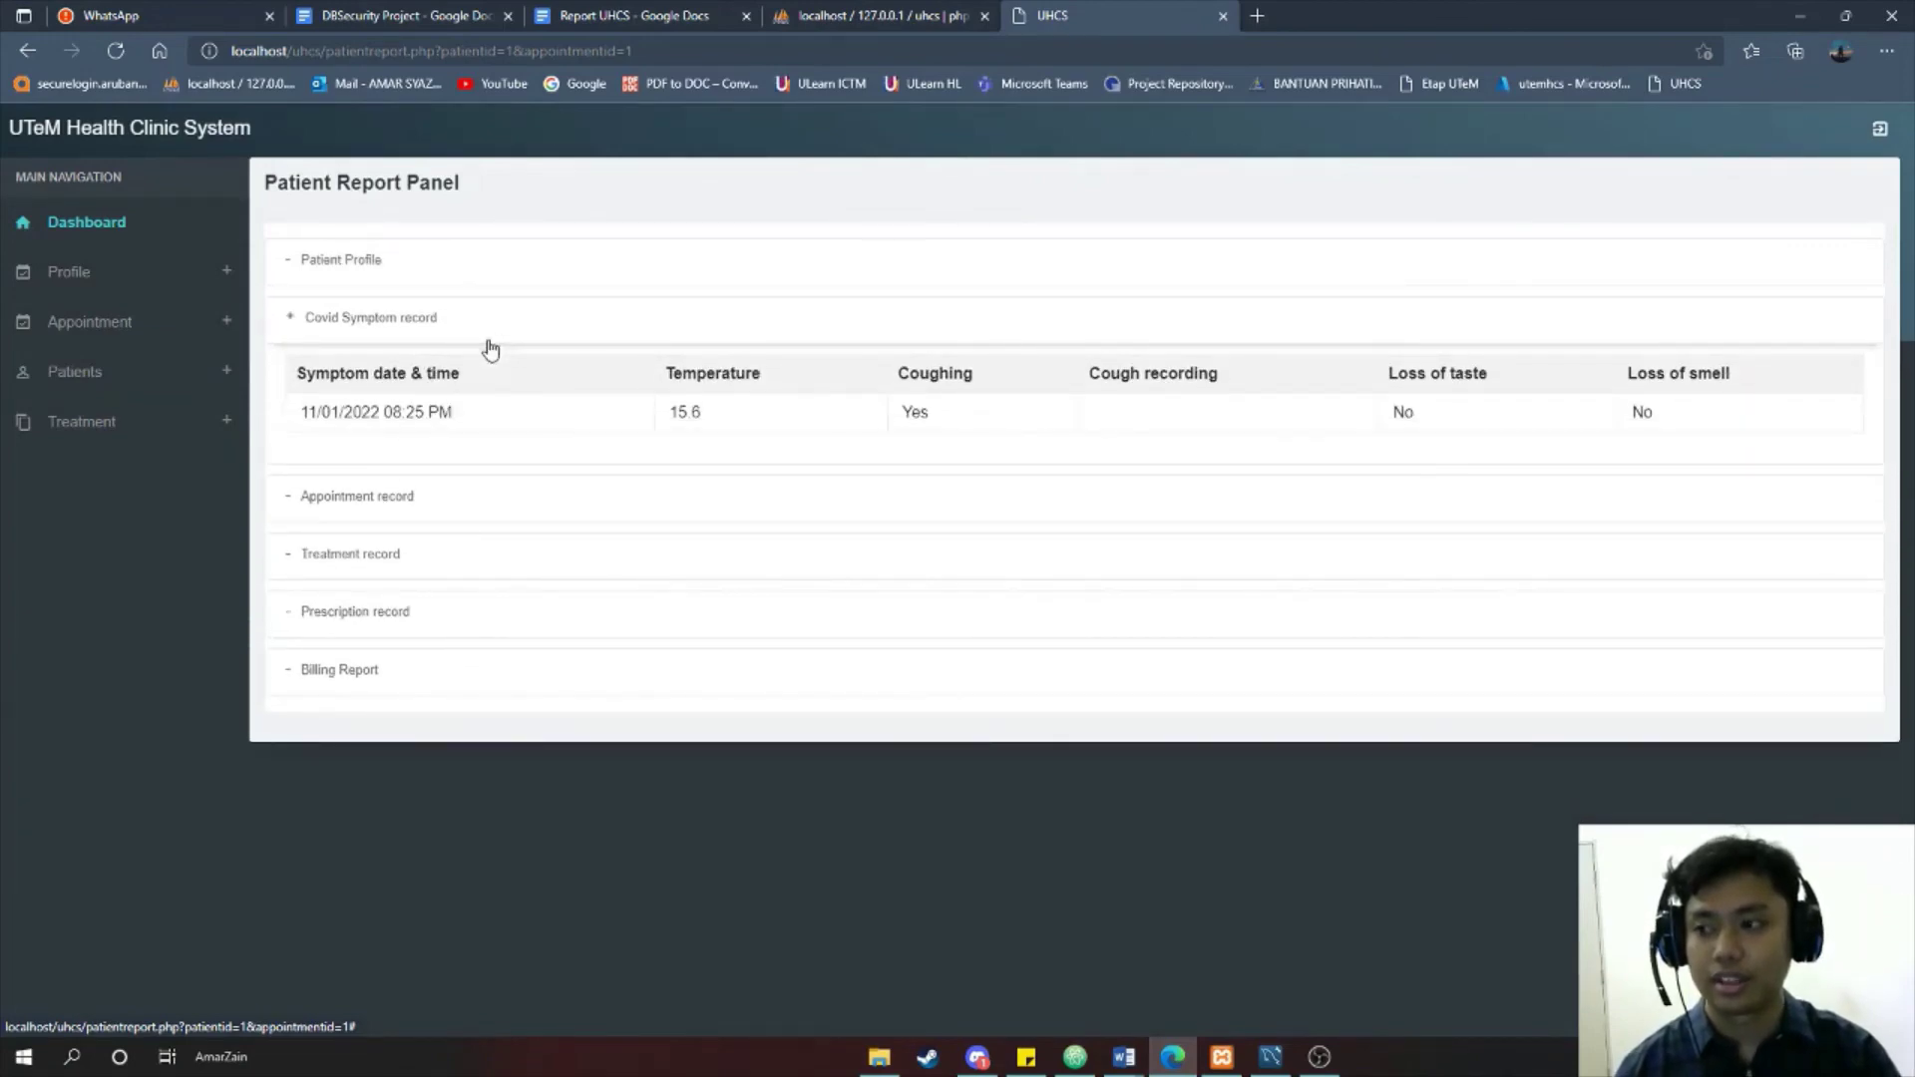
- Toggle the symptom, appointment and treatment sections, view the Add Treatment form, then return
click(488, 342)
click(474, 381)
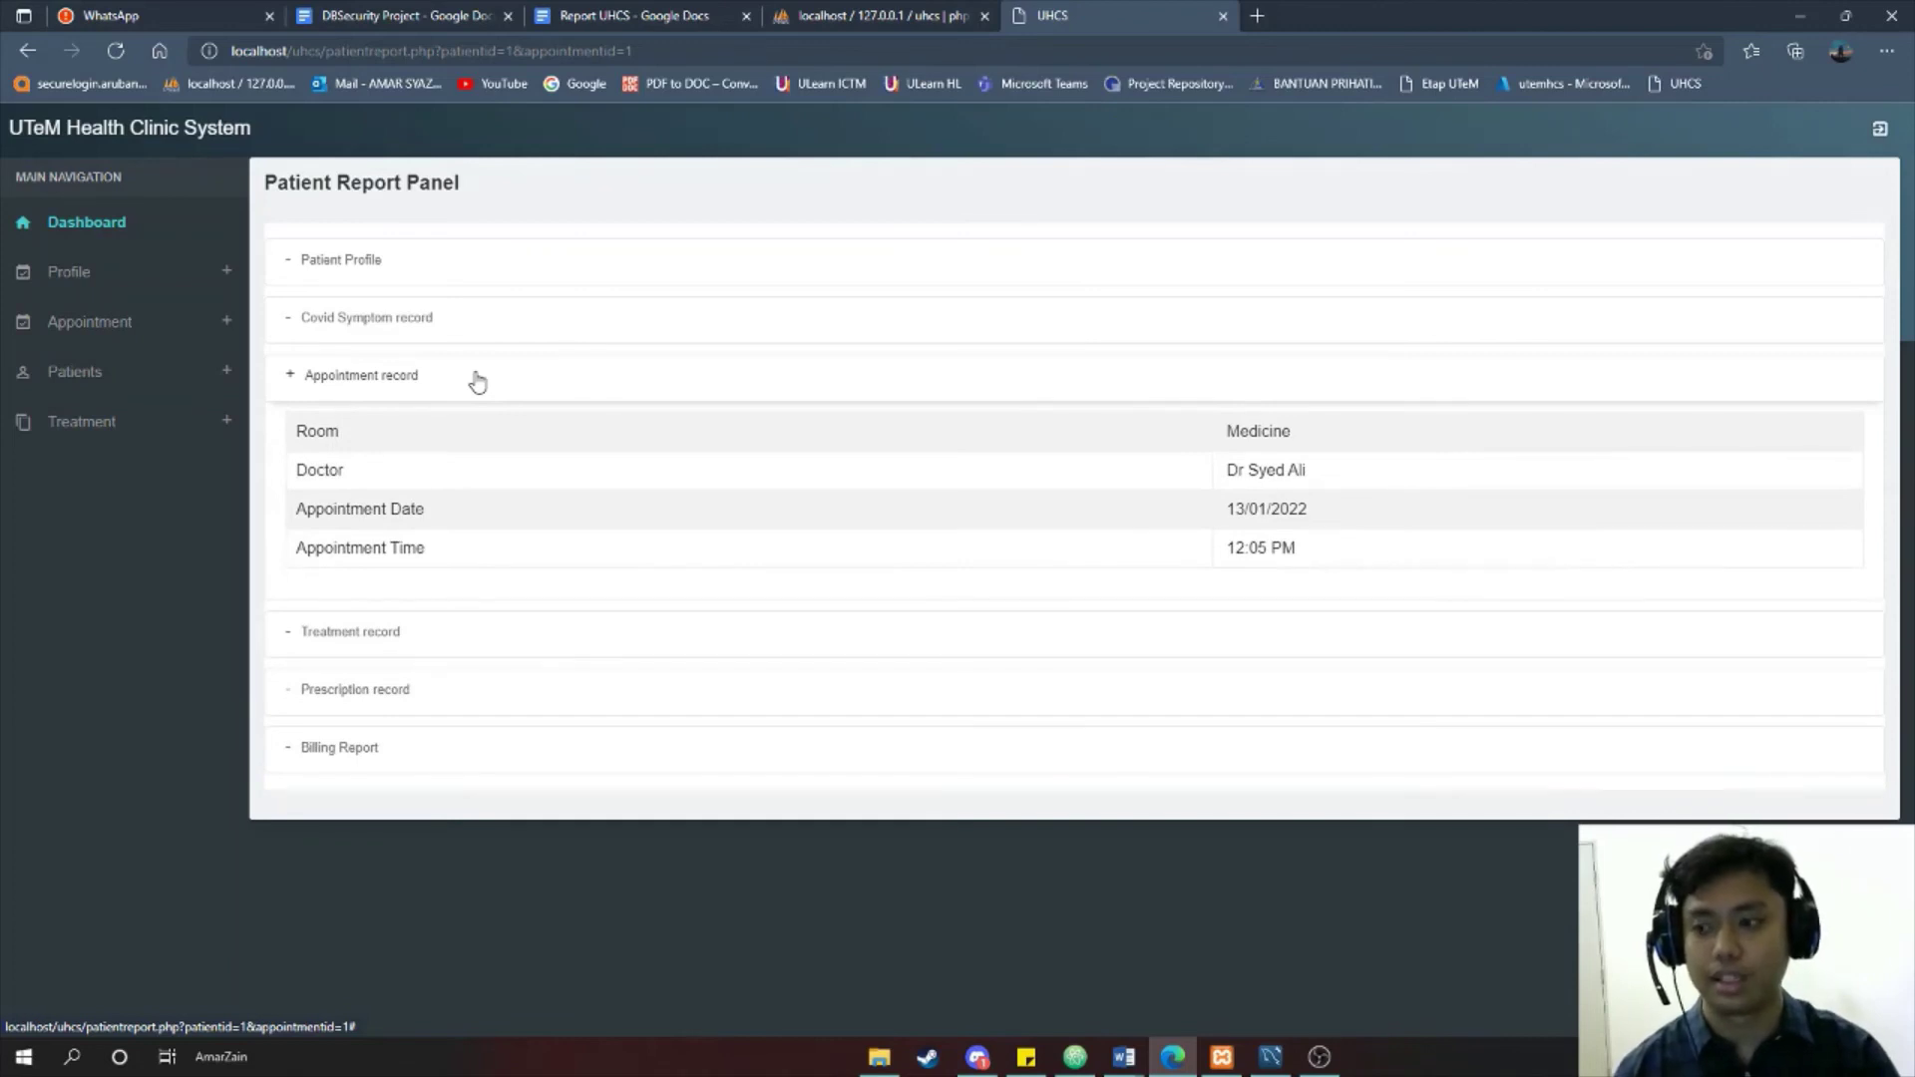
click(477, 382)
click(487, 444)
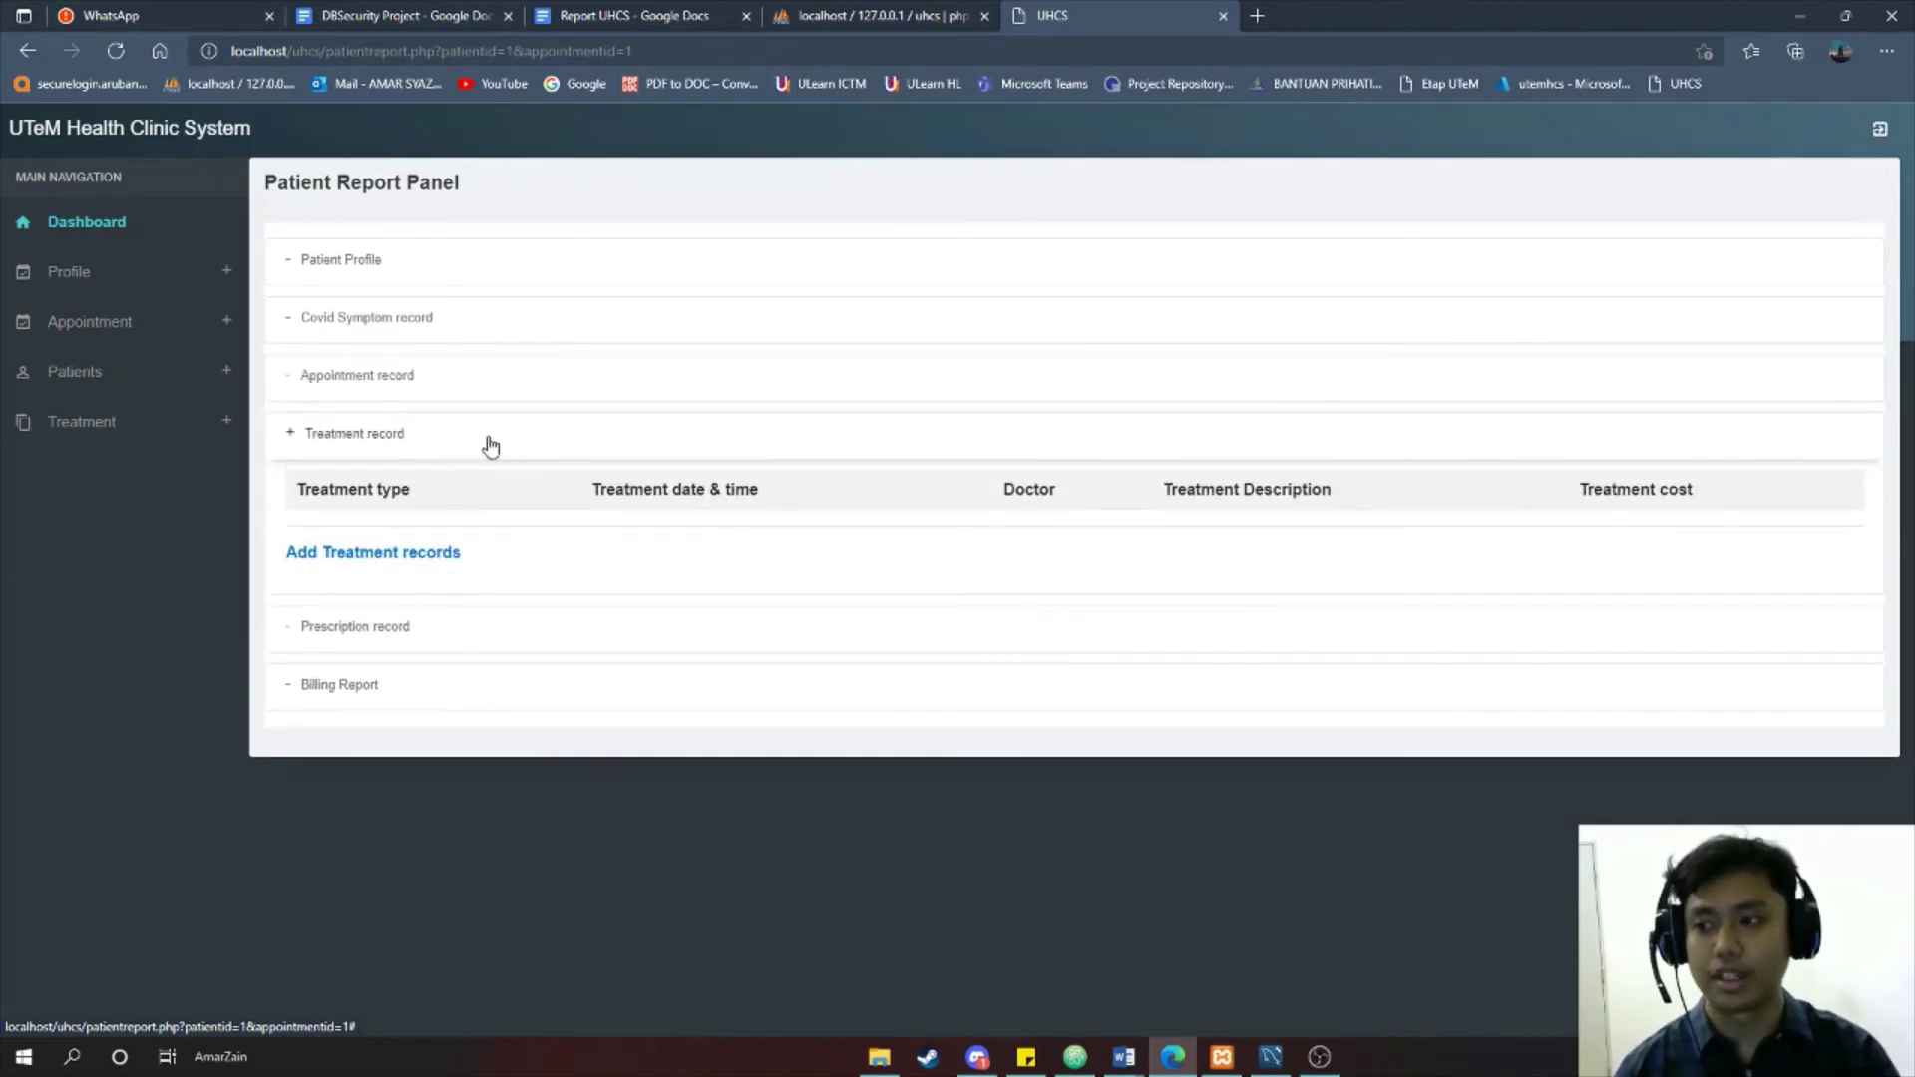
click(419, 557)
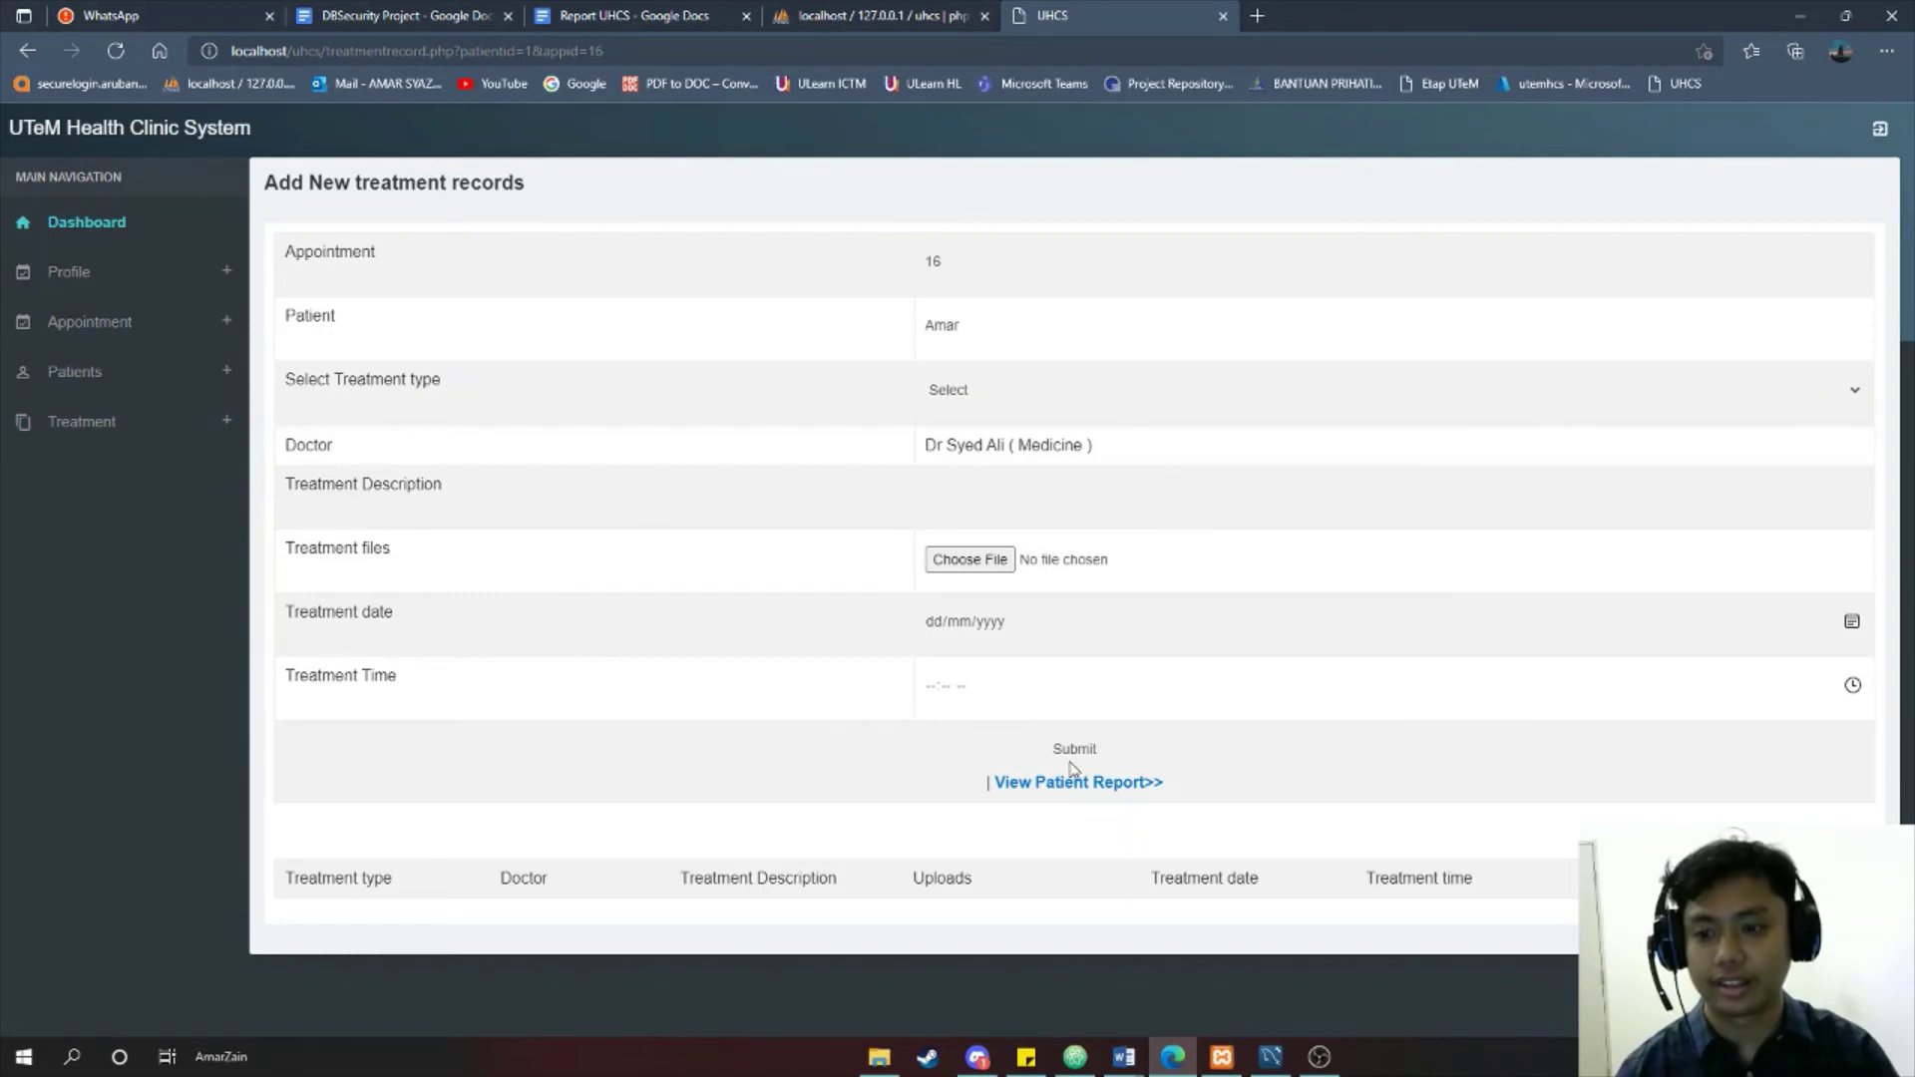
click(1133, 783)
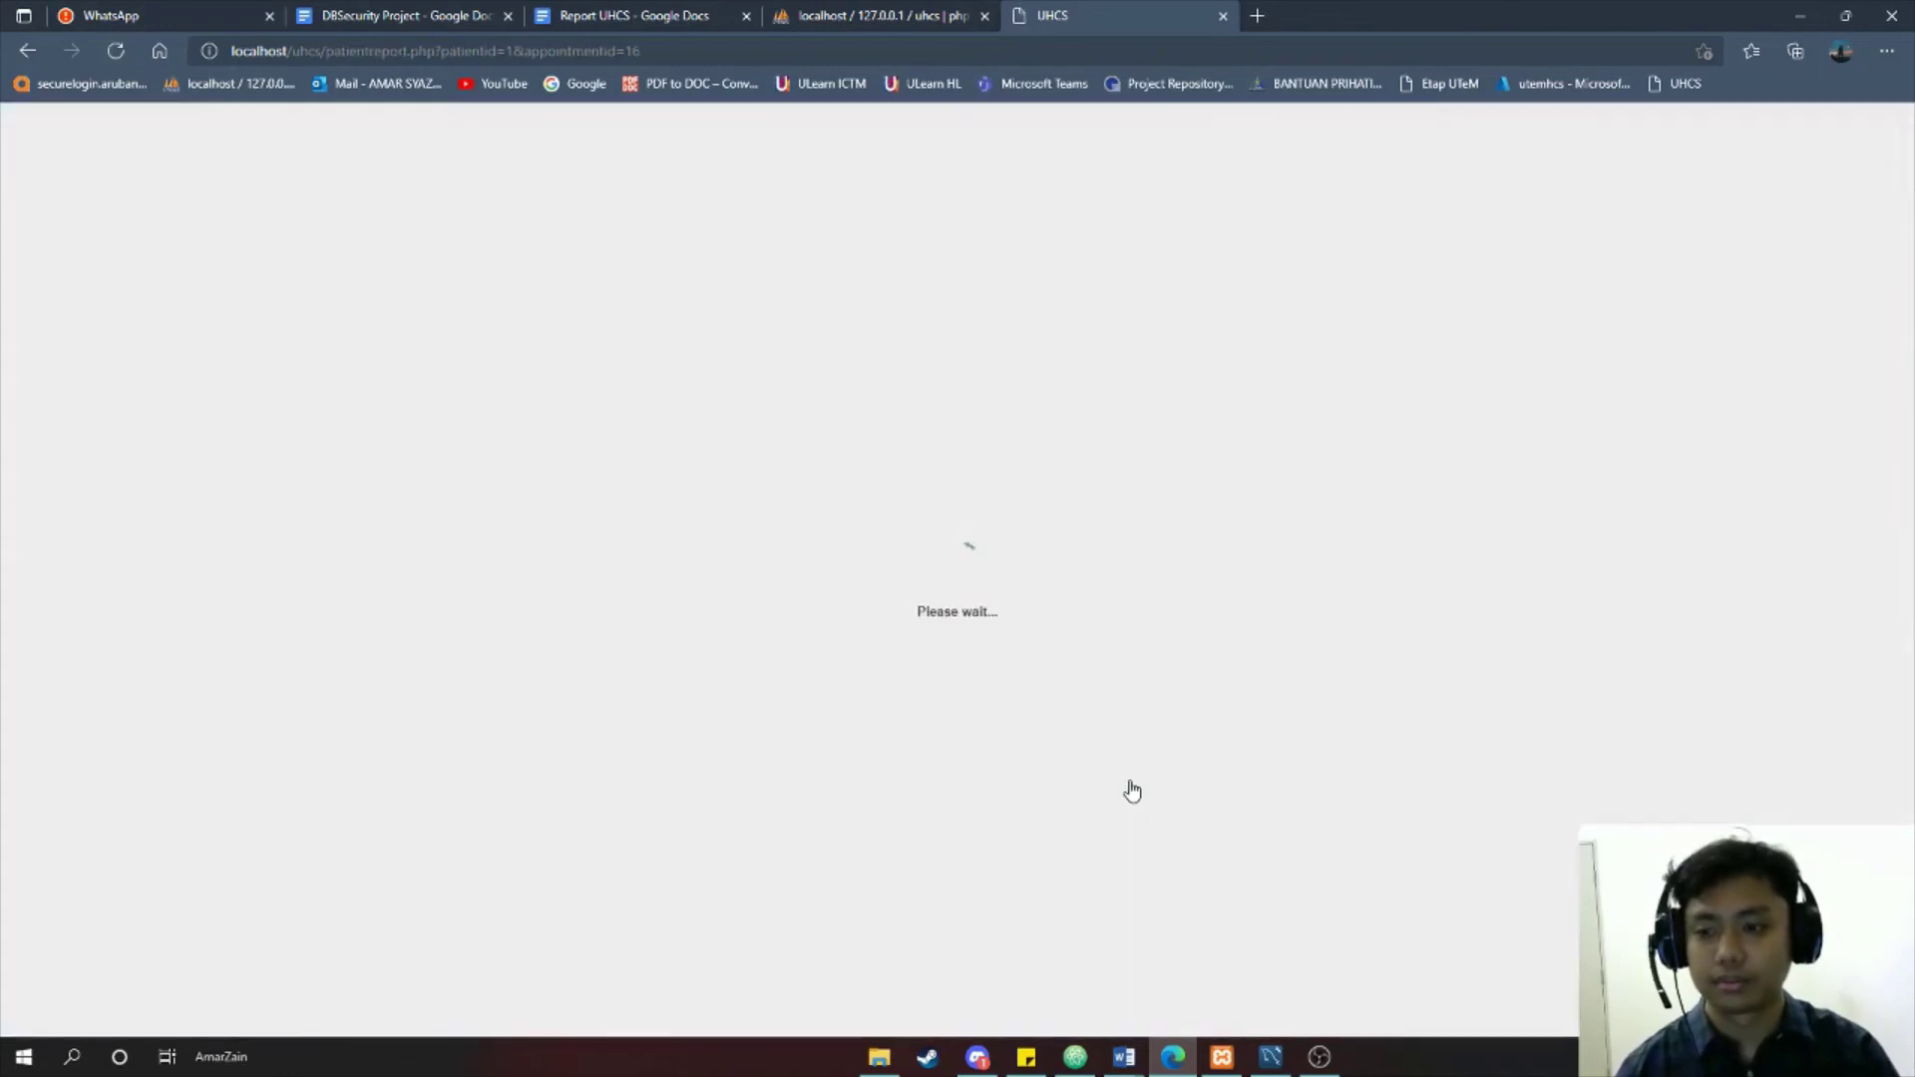
click(465, 501)
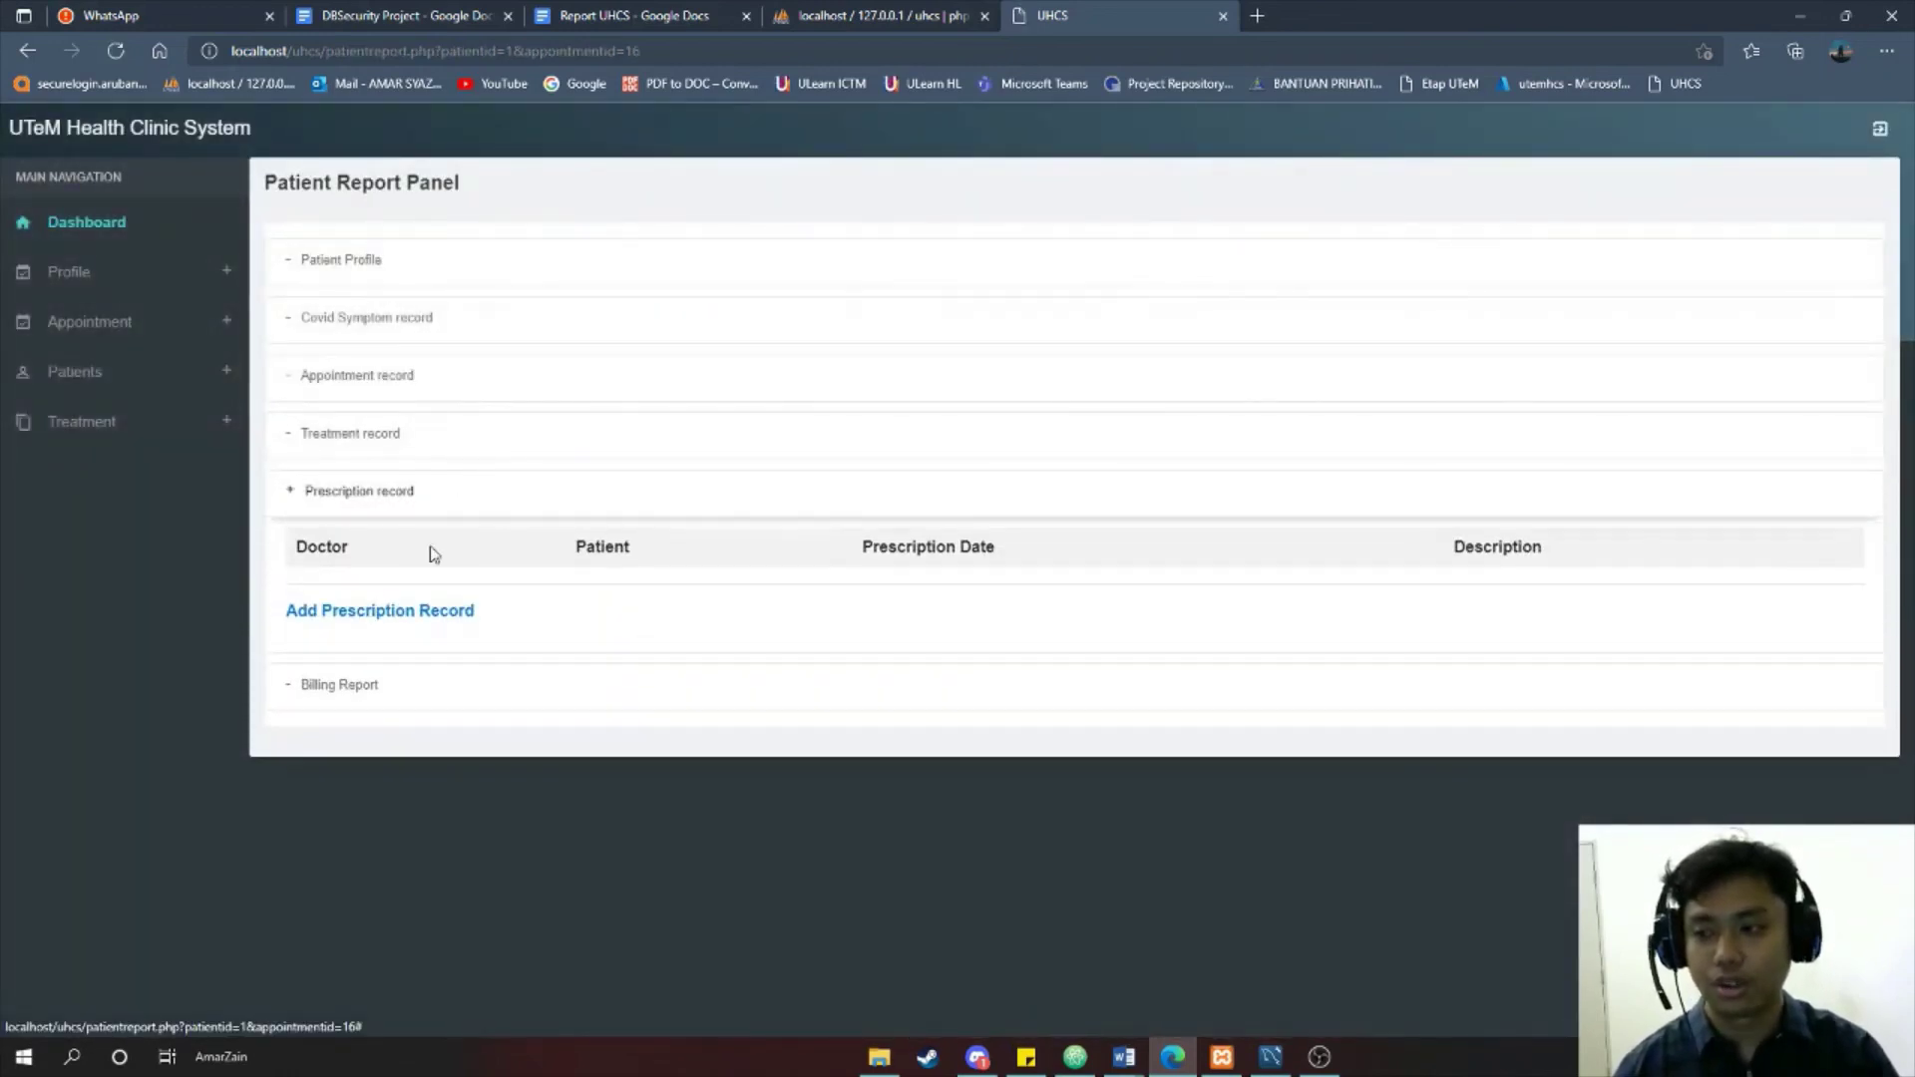
click(422, 625)
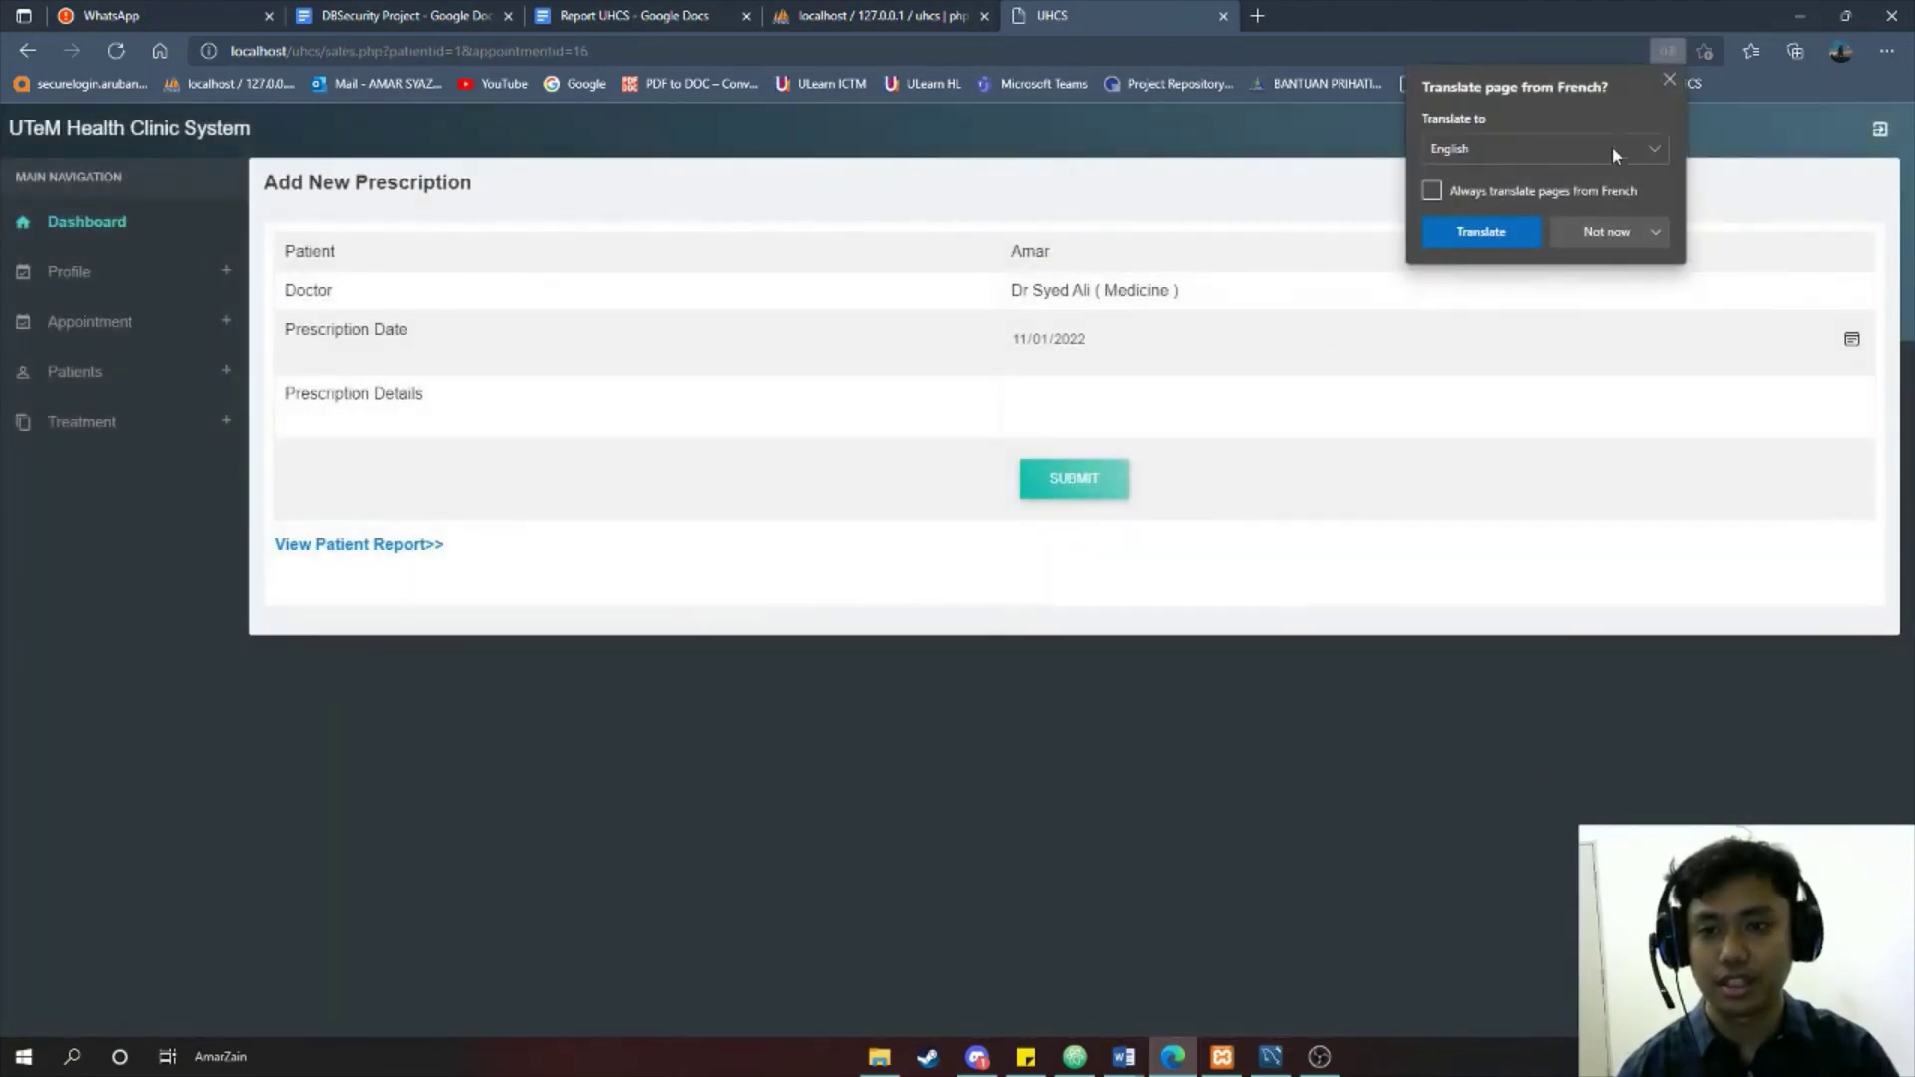
click(1669, 80)
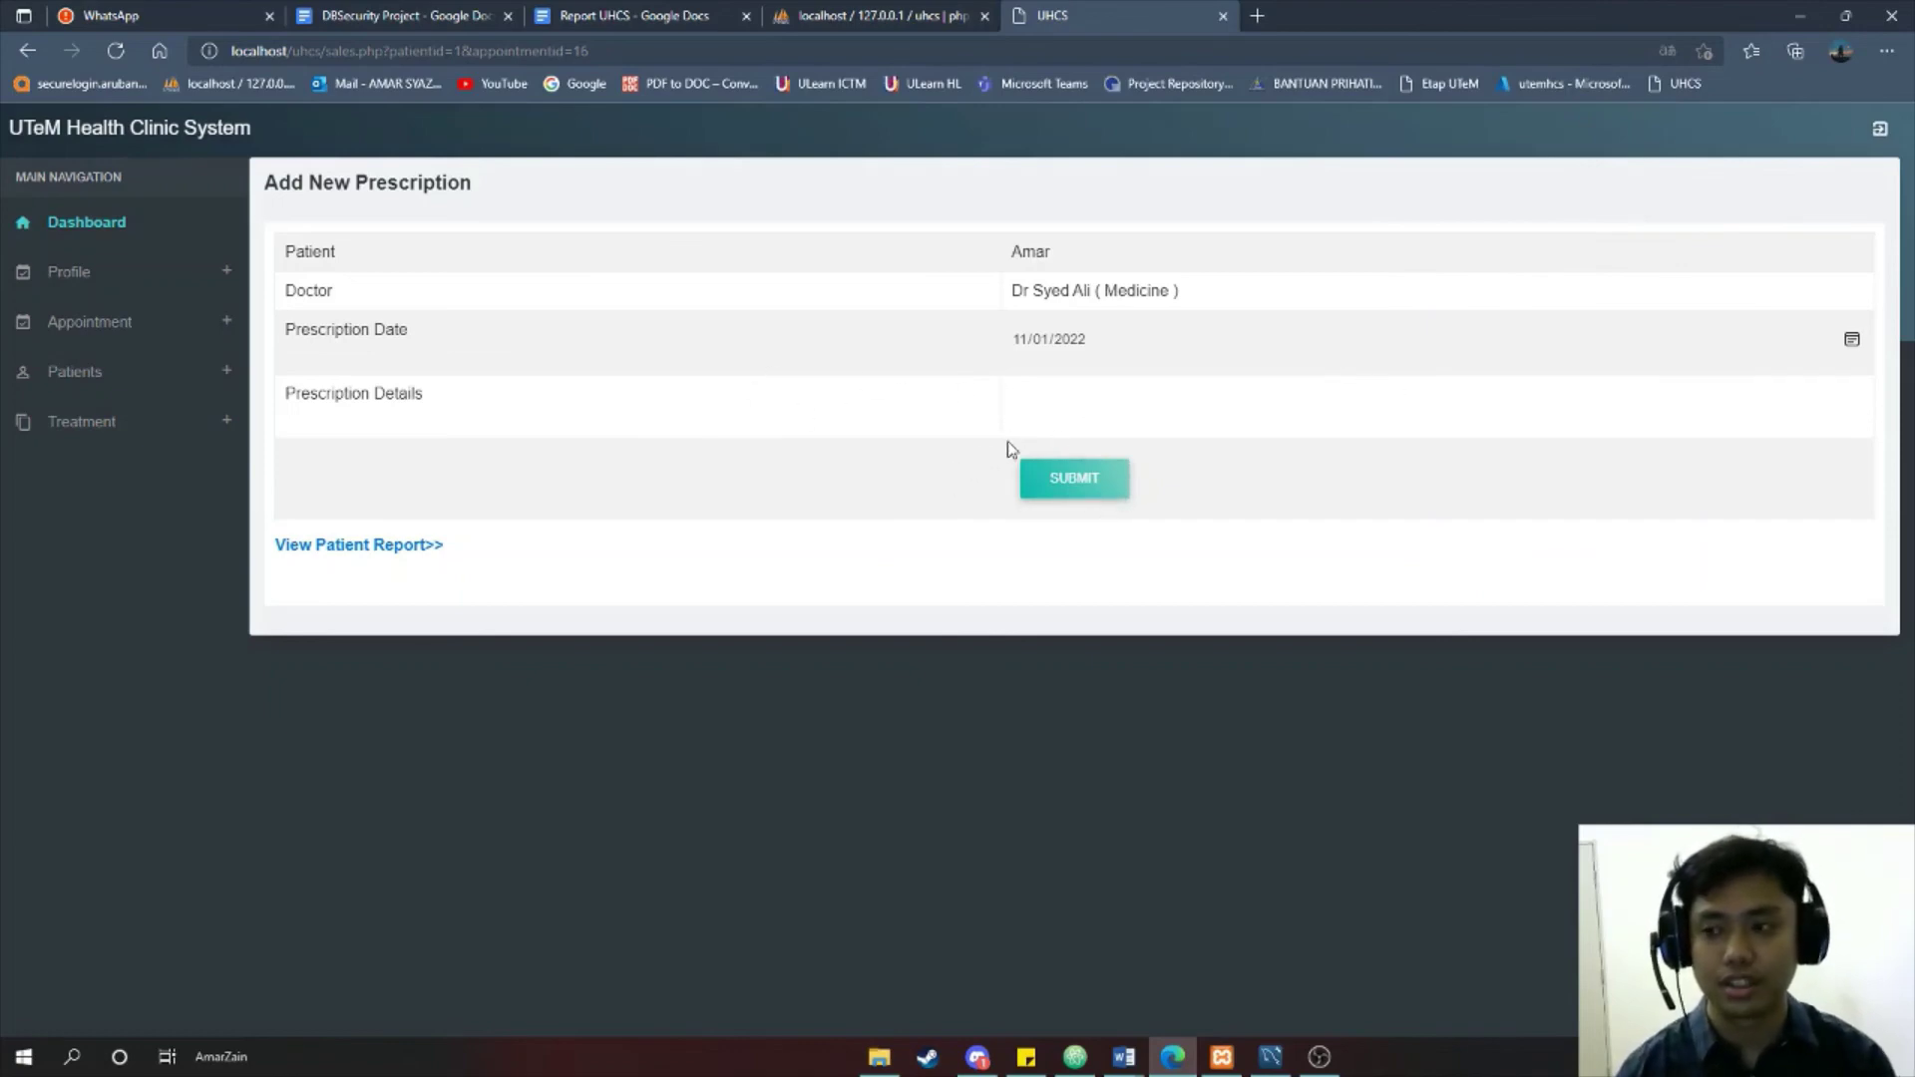
click(362, 563)
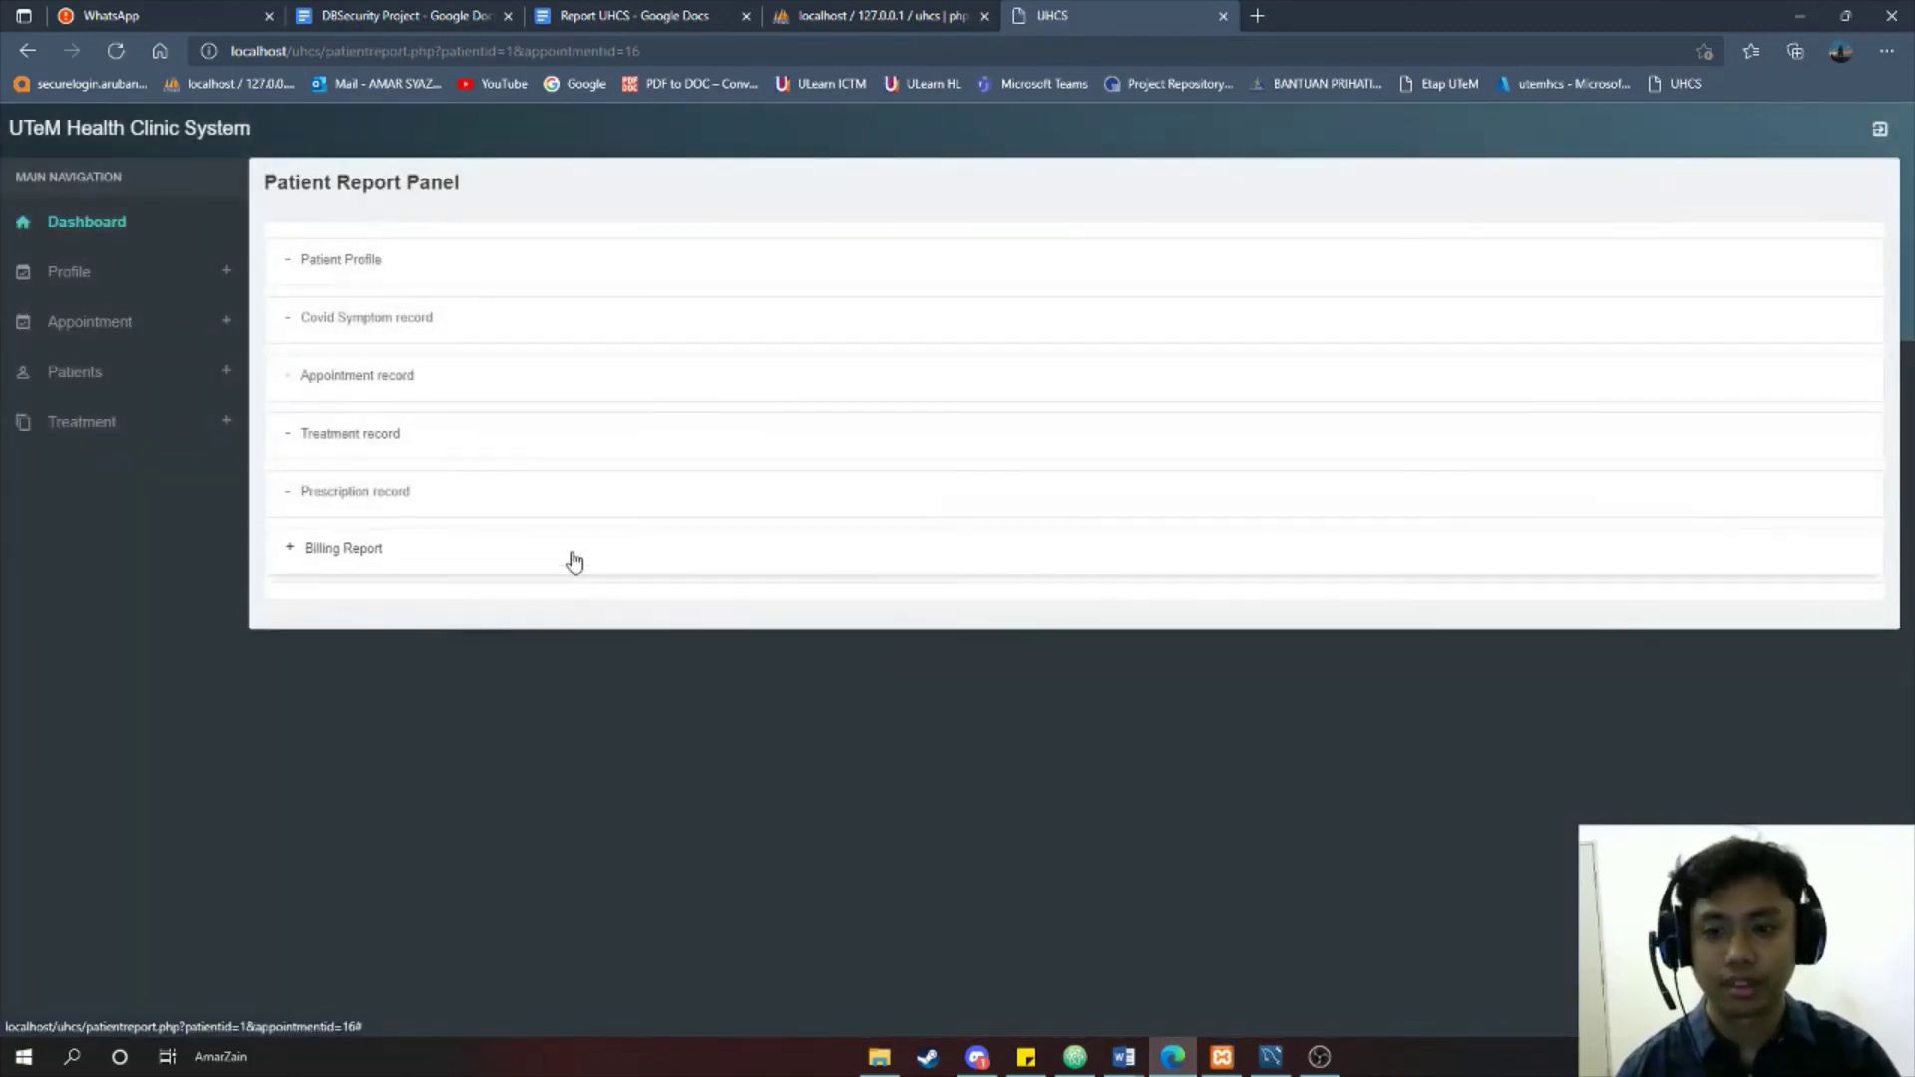
- Expand the empty Billing Report (RM 0), then open View Patient Records with four patients
click(575, 553)
scroll(873, 568, down, 1)
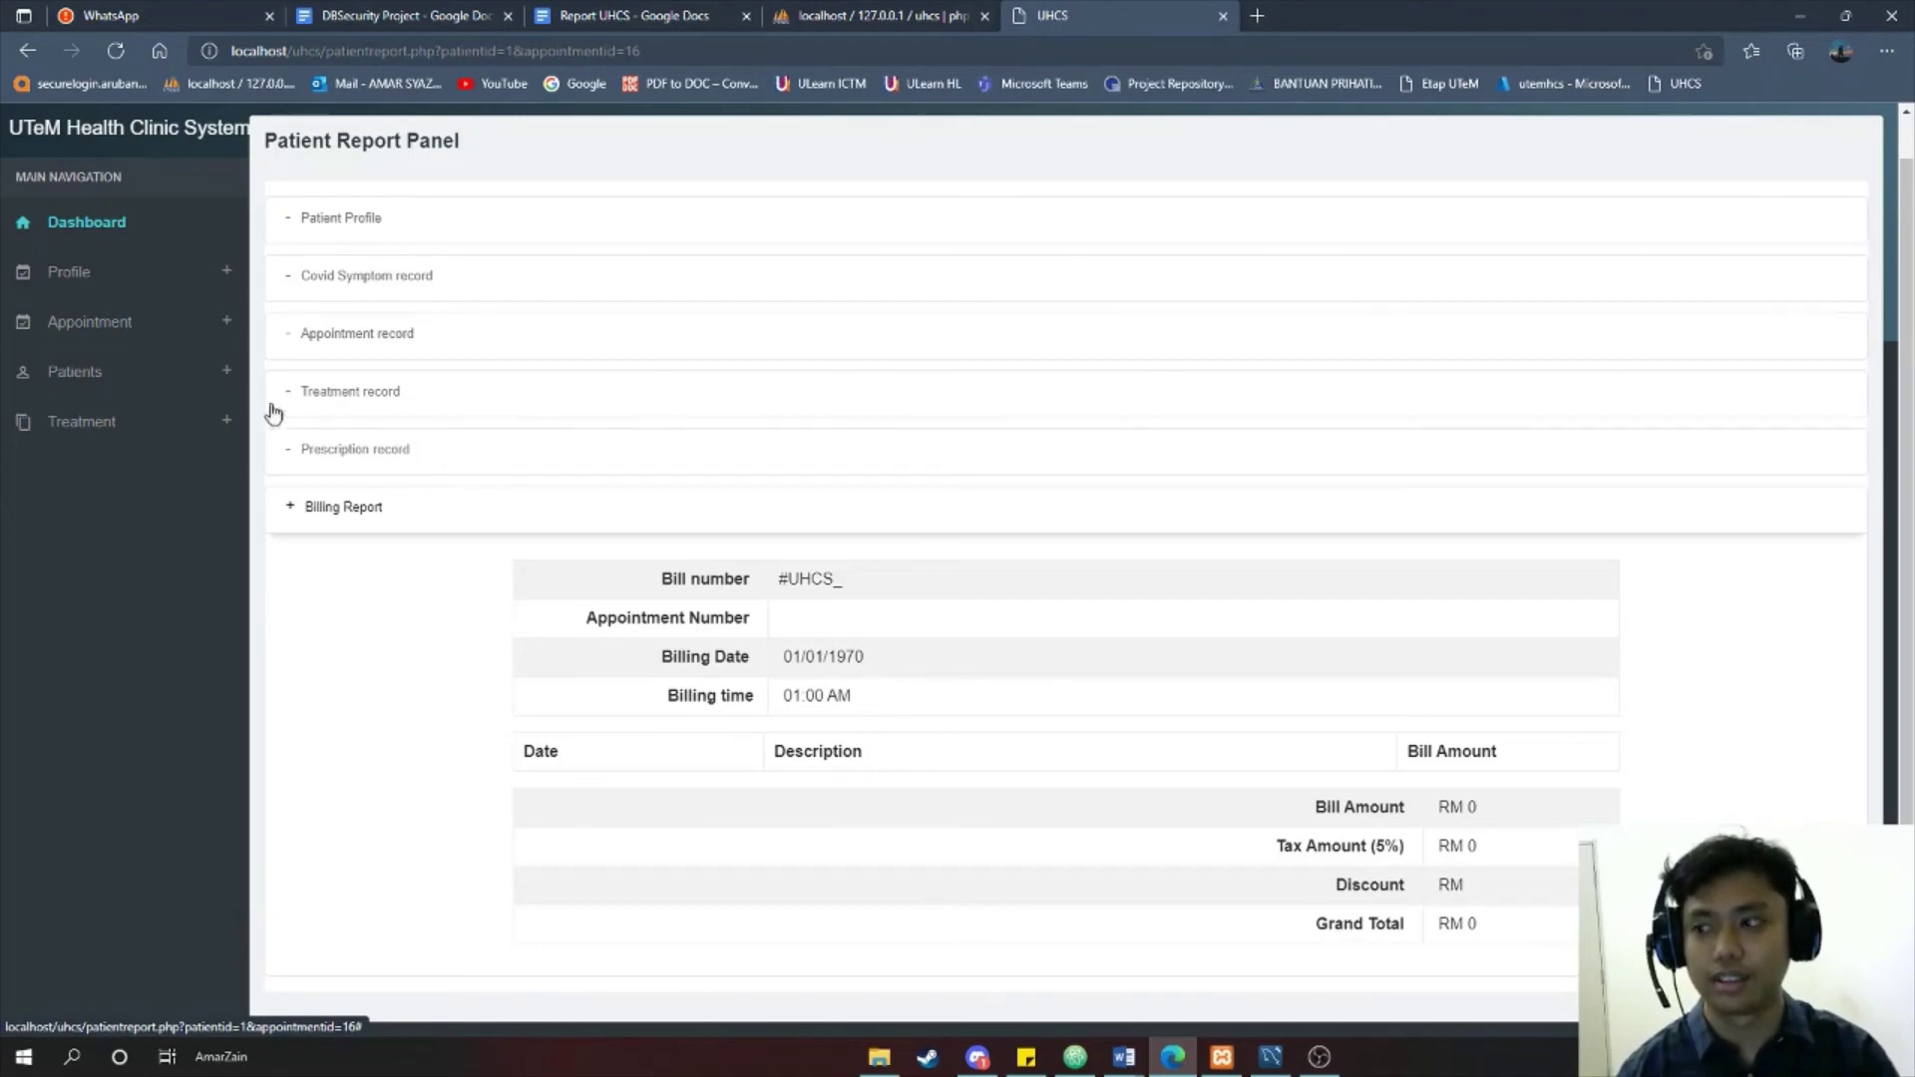
click(144, 339)
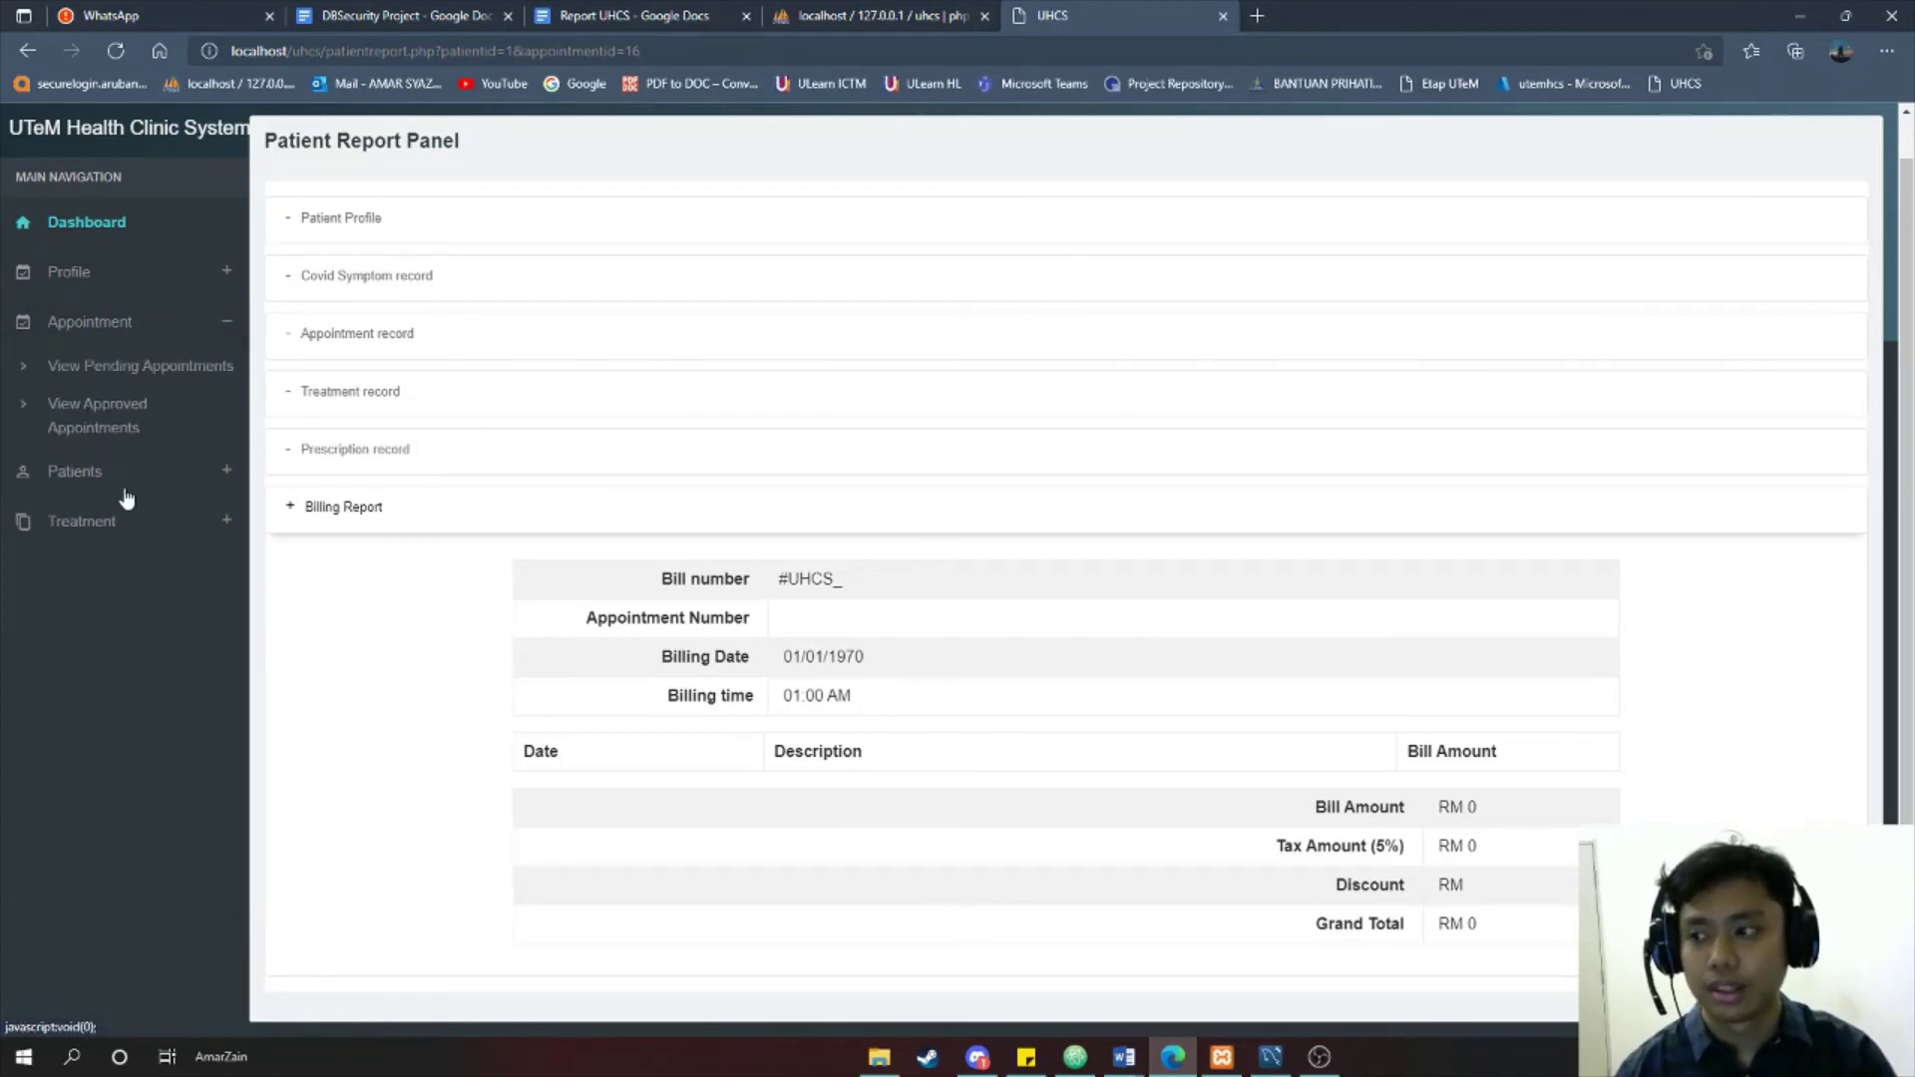
click(119, 489)
click(93, 423)
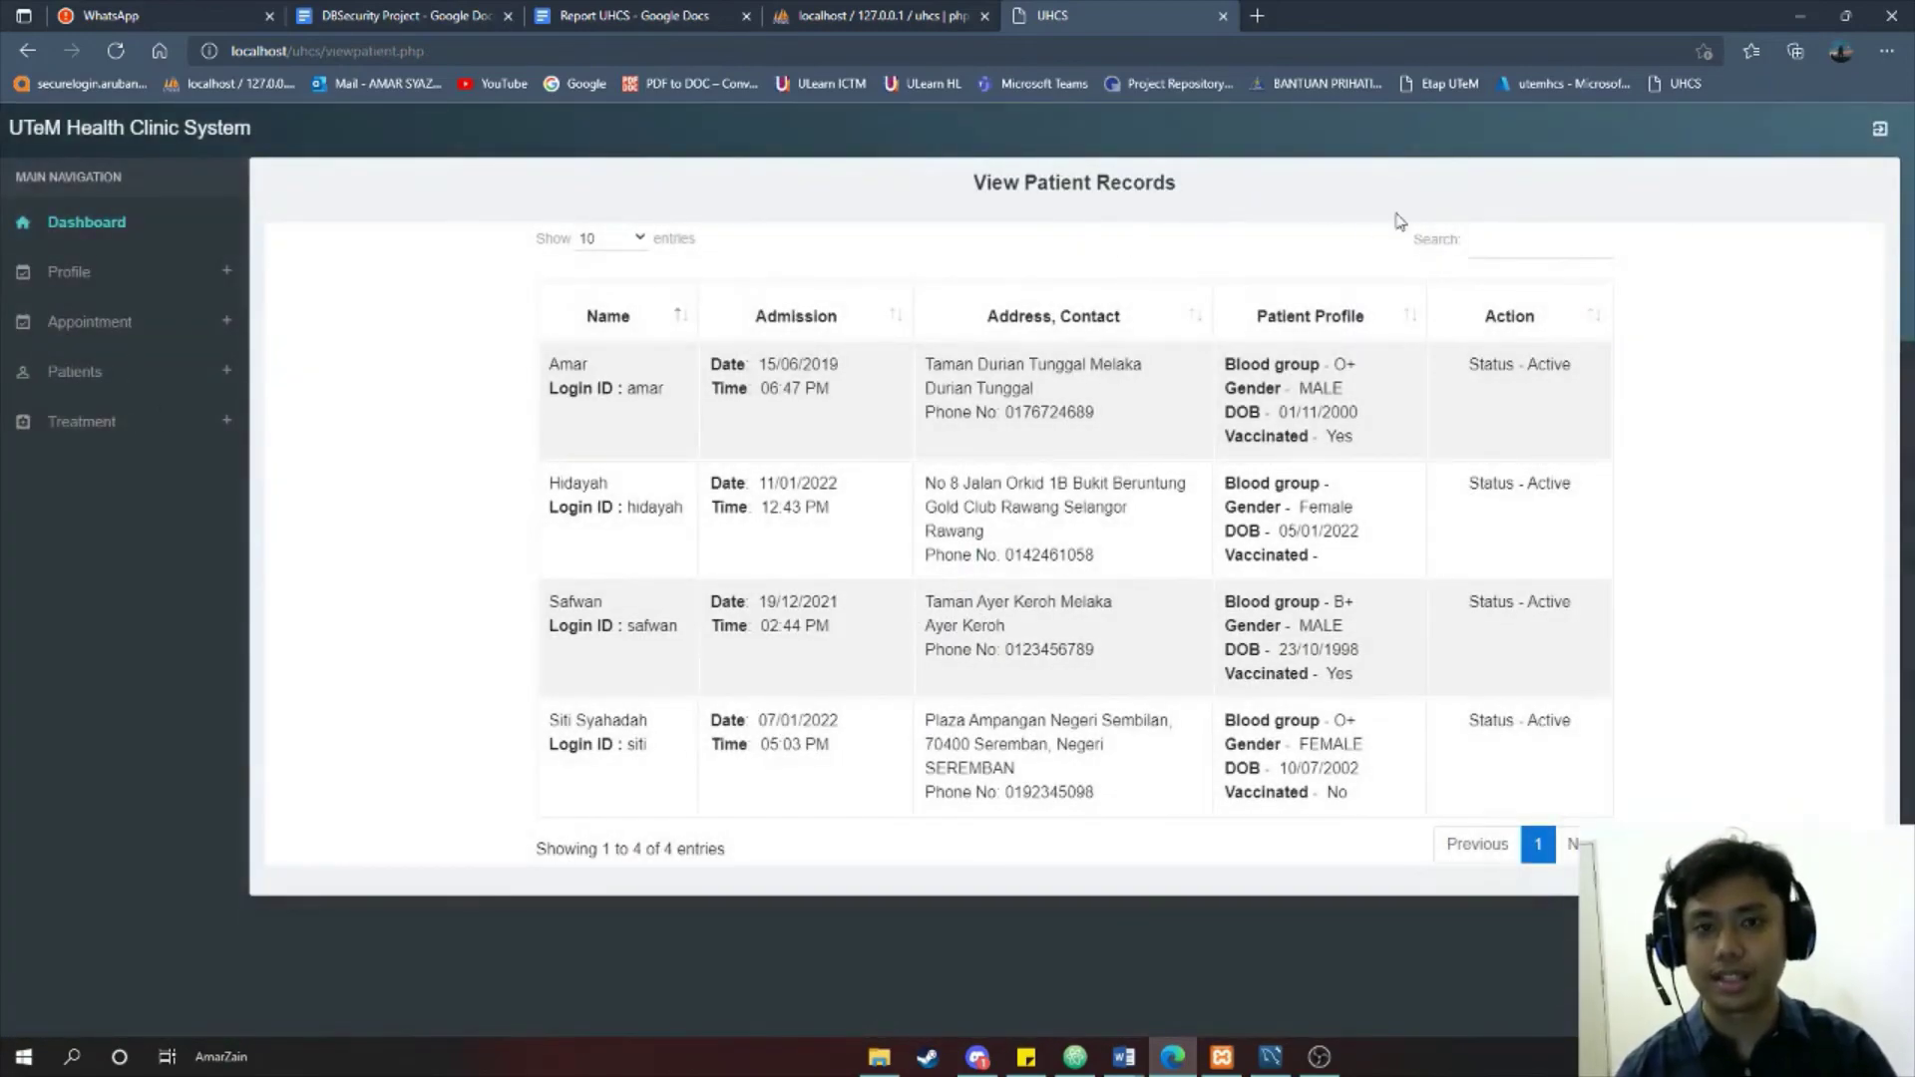
- Open the treatment records list, then the catalogue of available treatments
click(115, 421)
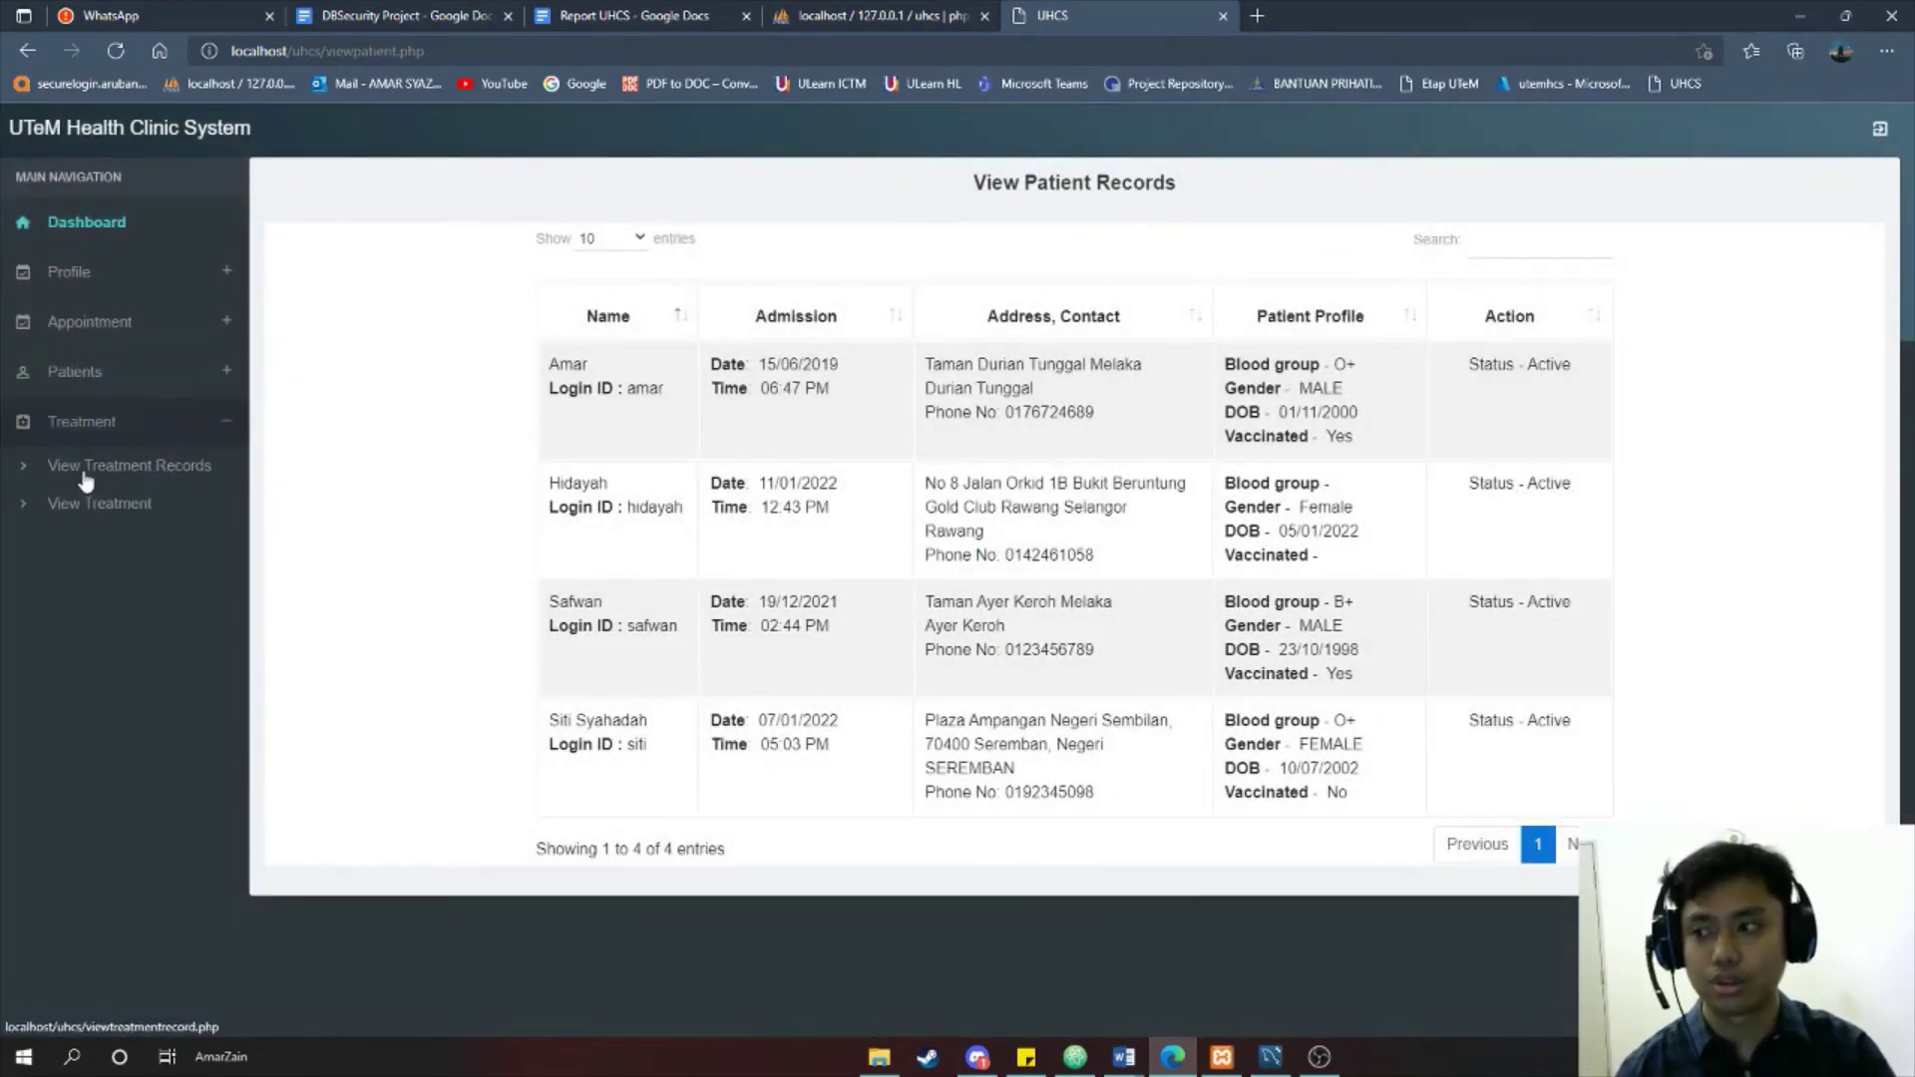
click(91, 469)
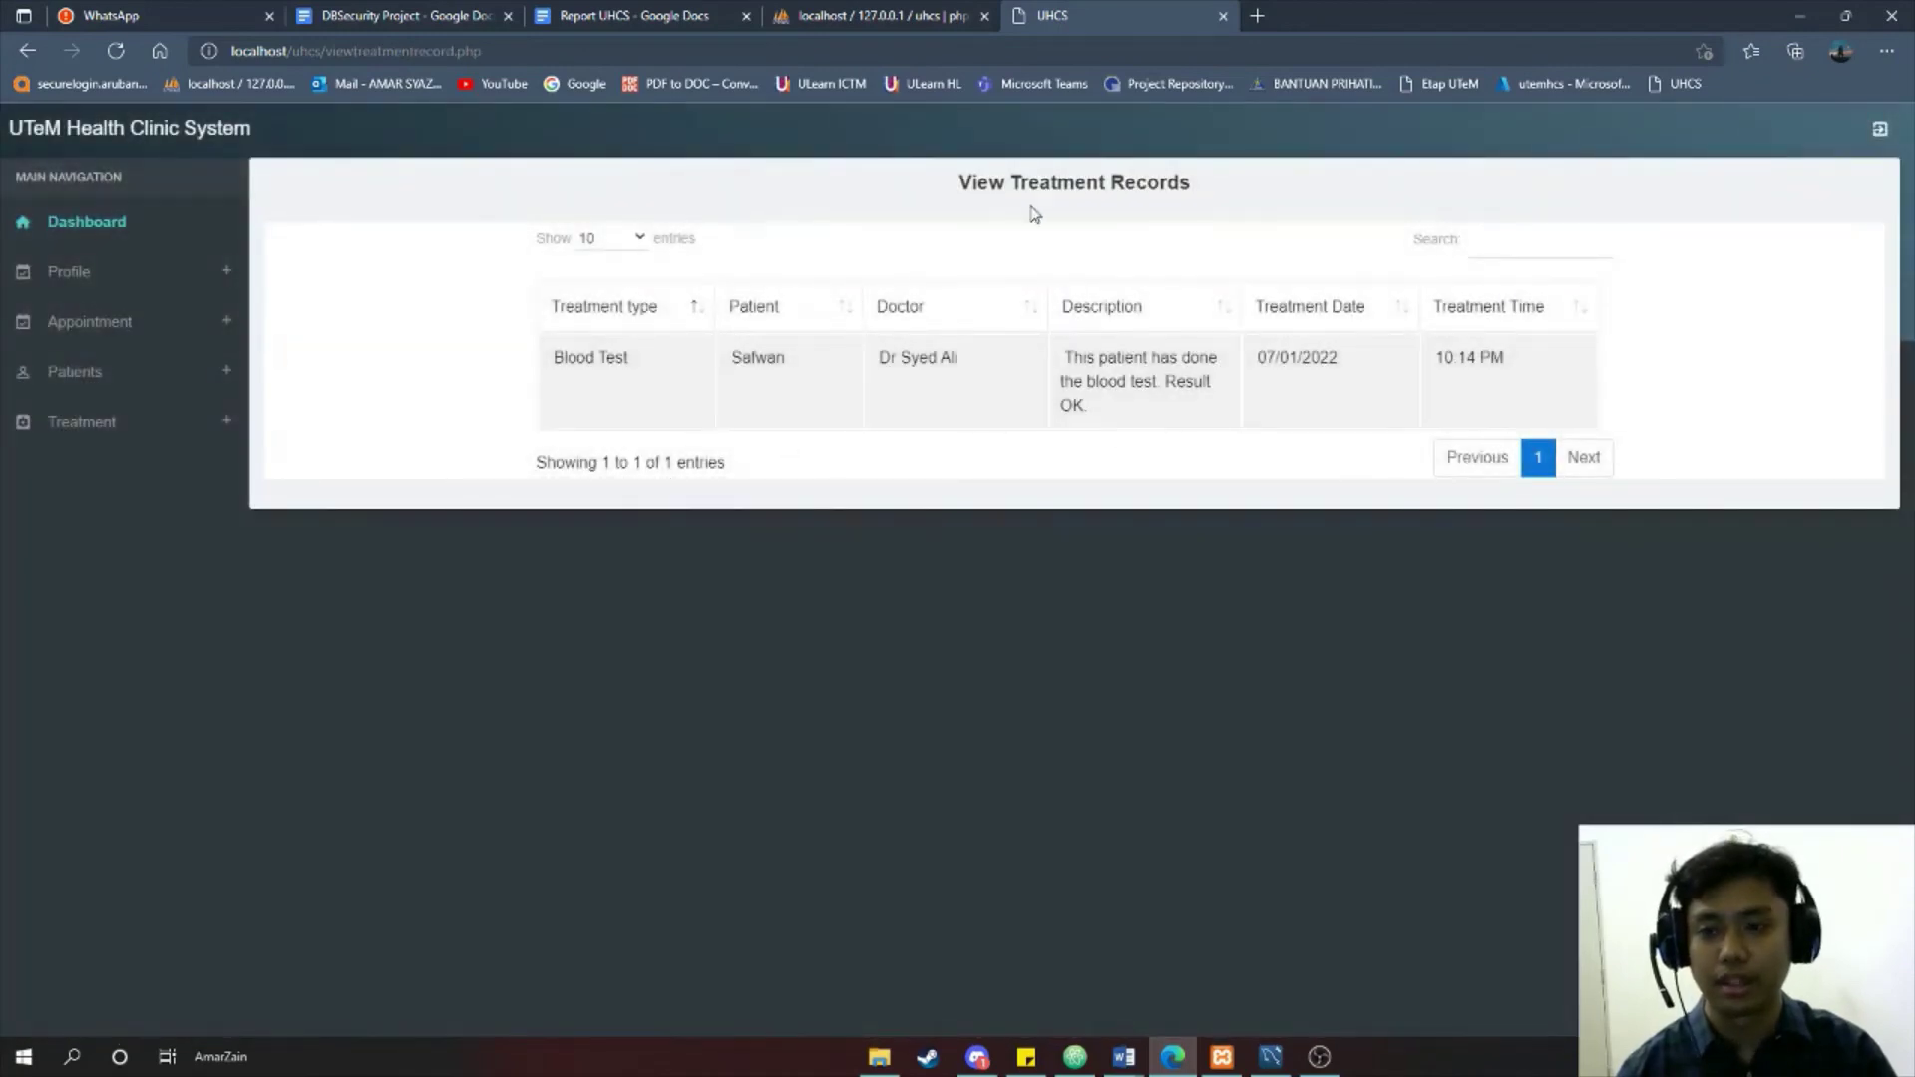
click(154, 420)
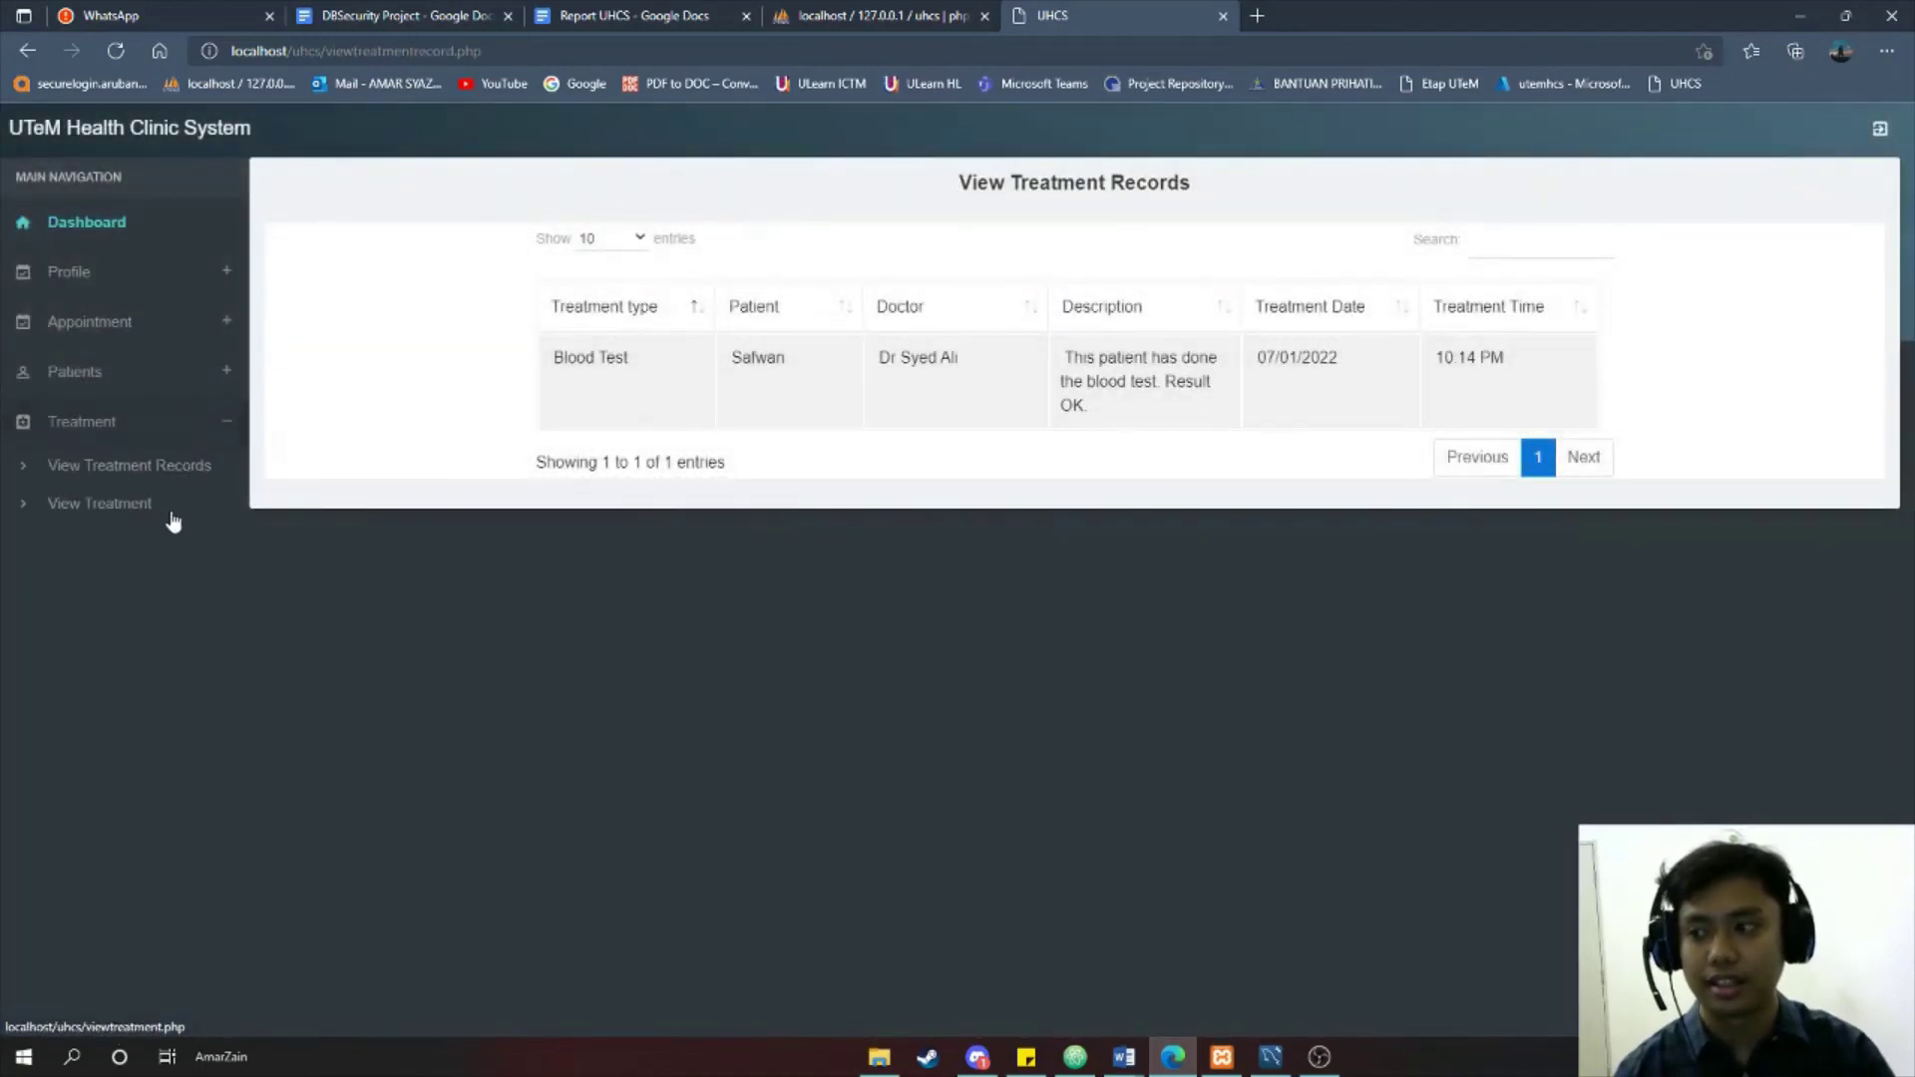
click(170, 520)
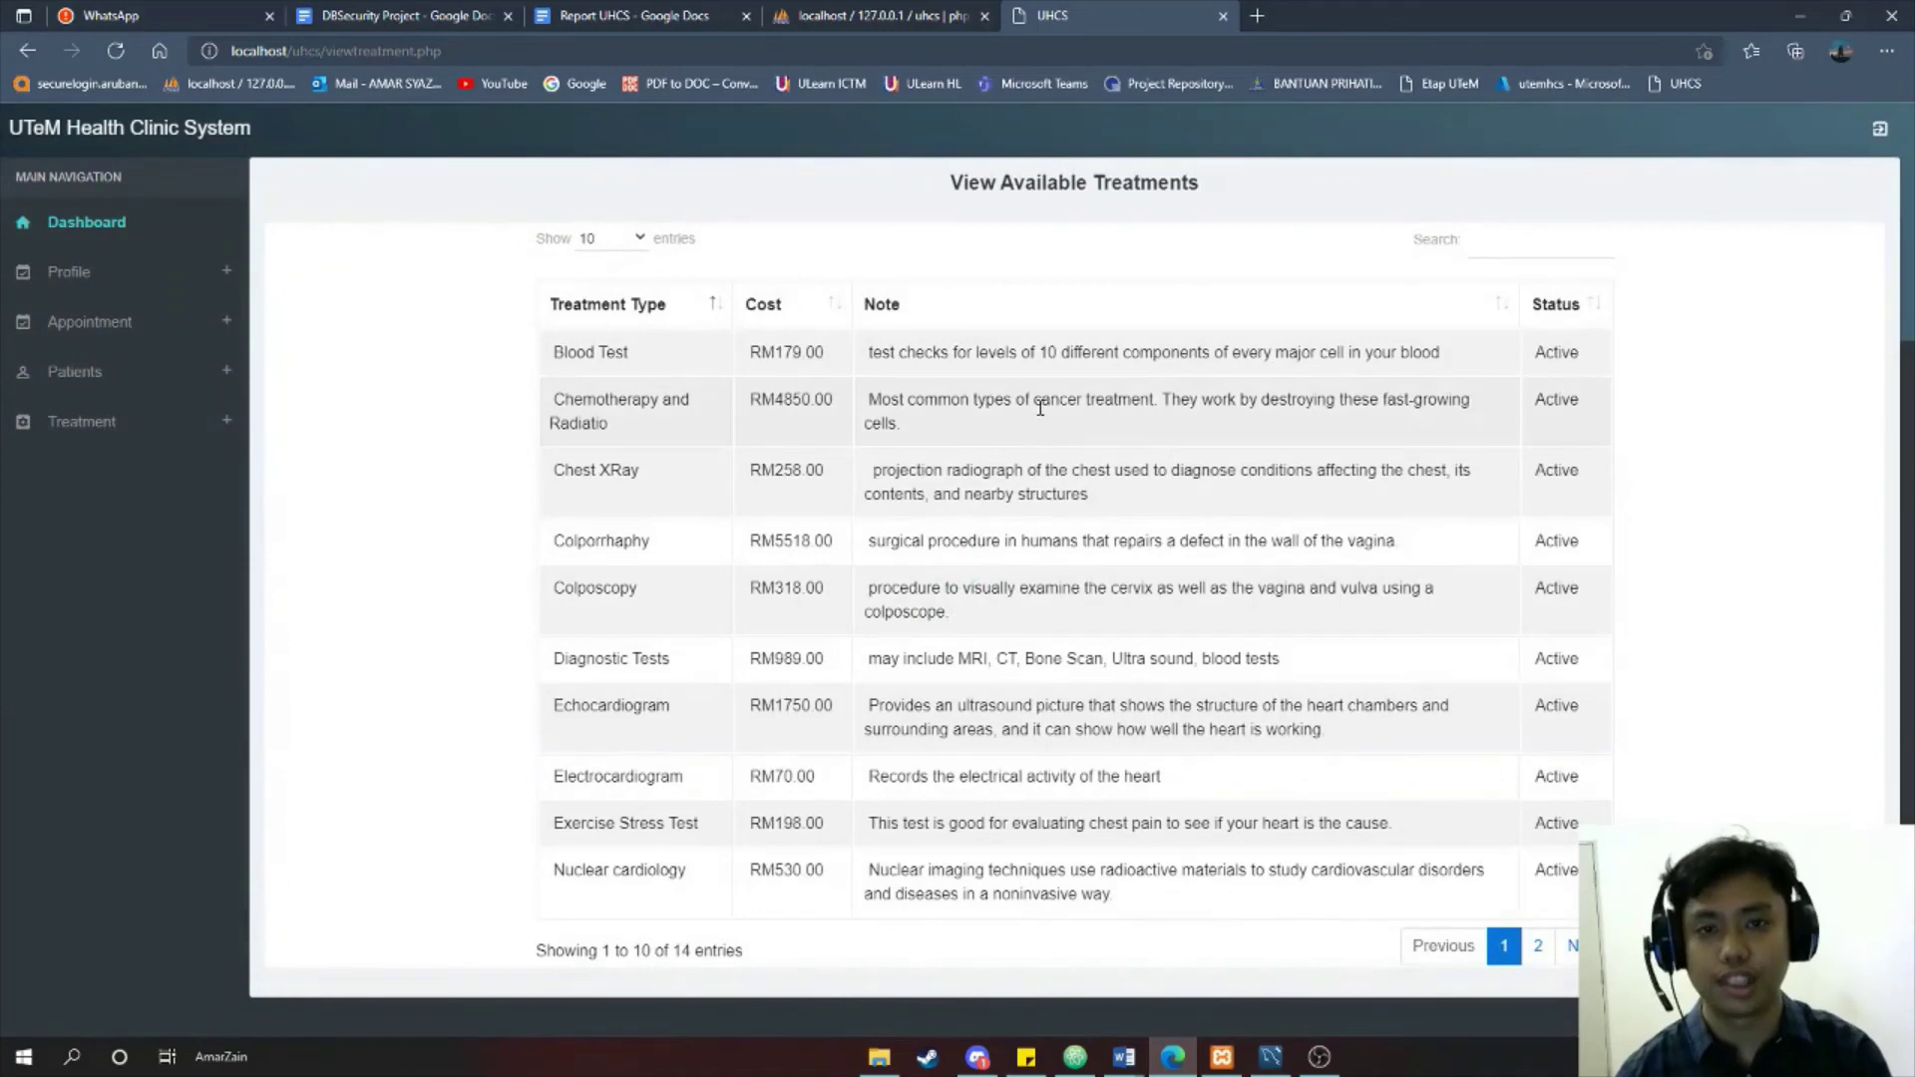